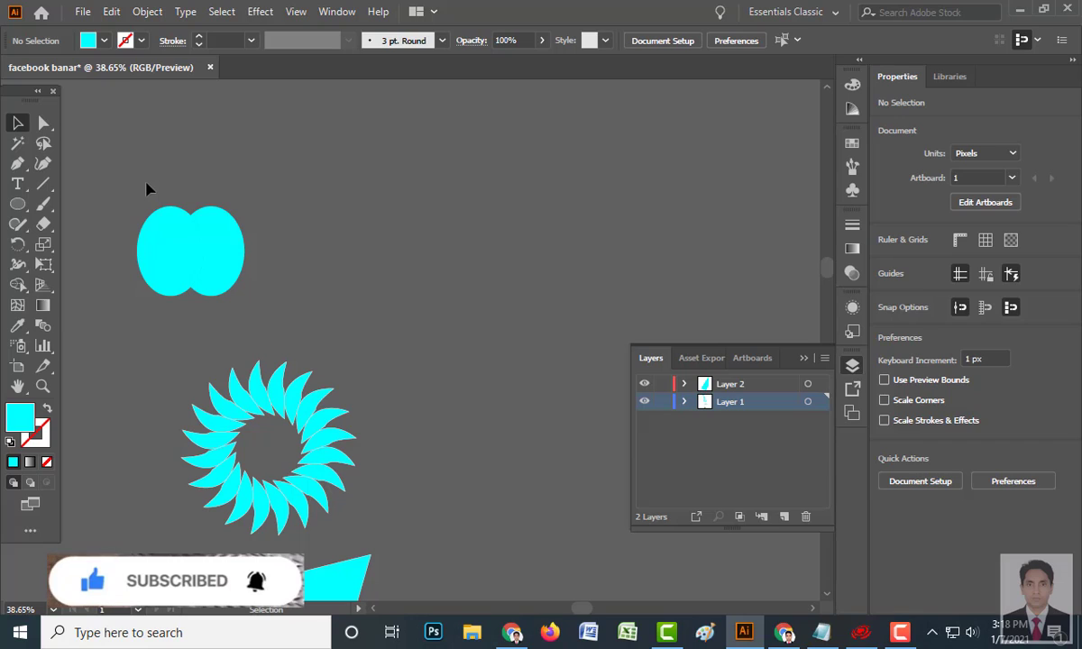
- Delete the two overlapping cyan ellipses above the swirl-shaped ring
left_click_drag(113, 193, 315, 299)
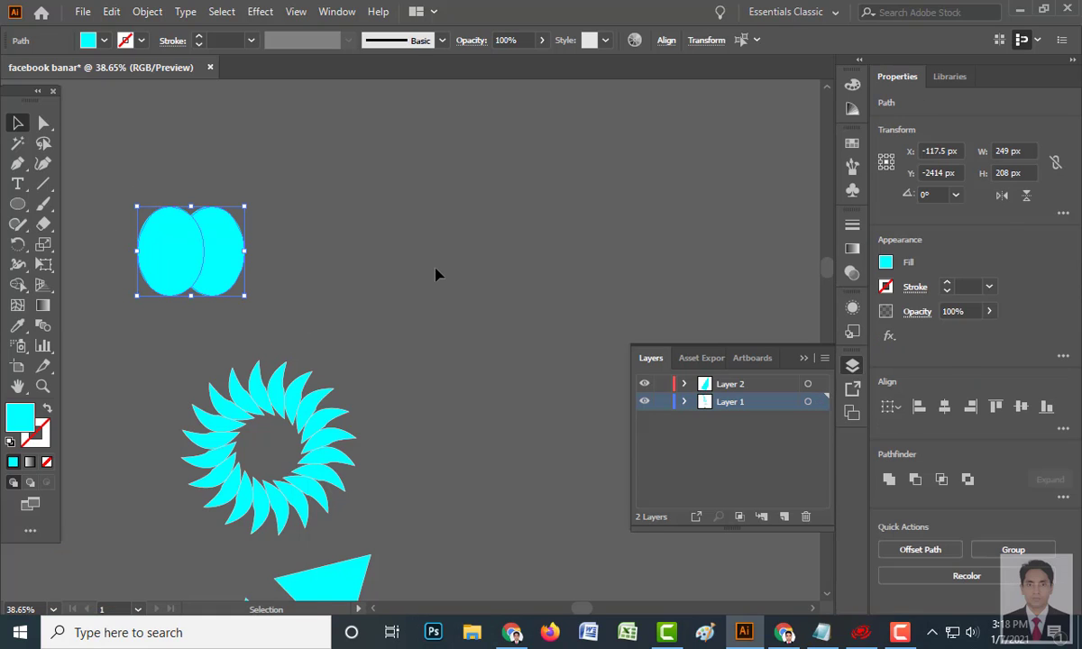
key("Delete")
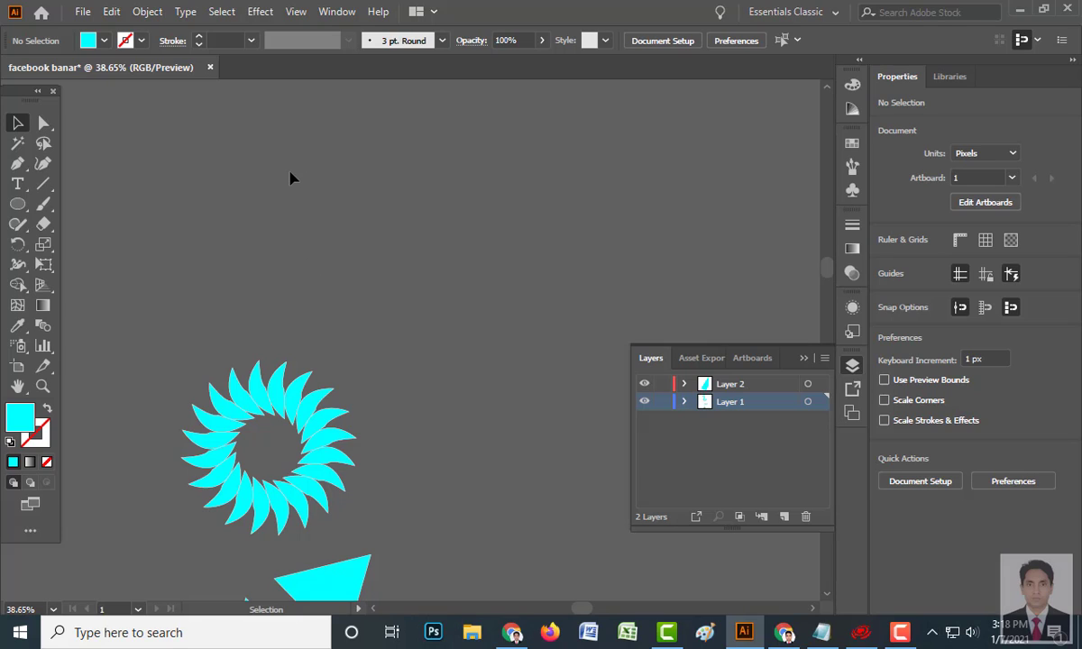
left_click(104, 41)
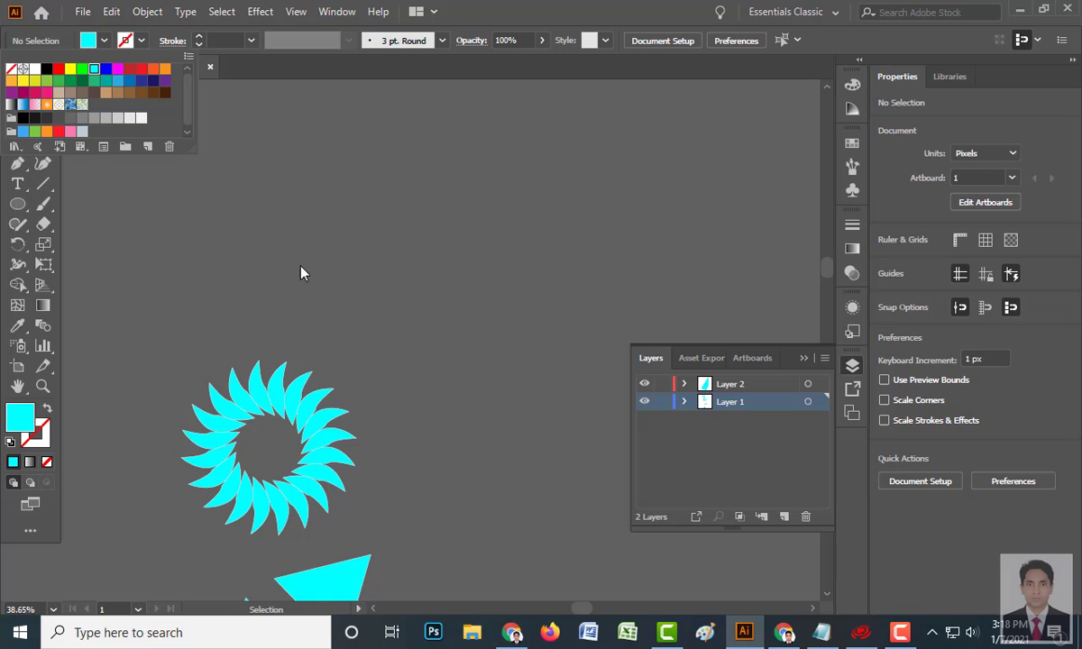
left_click(403, 230)
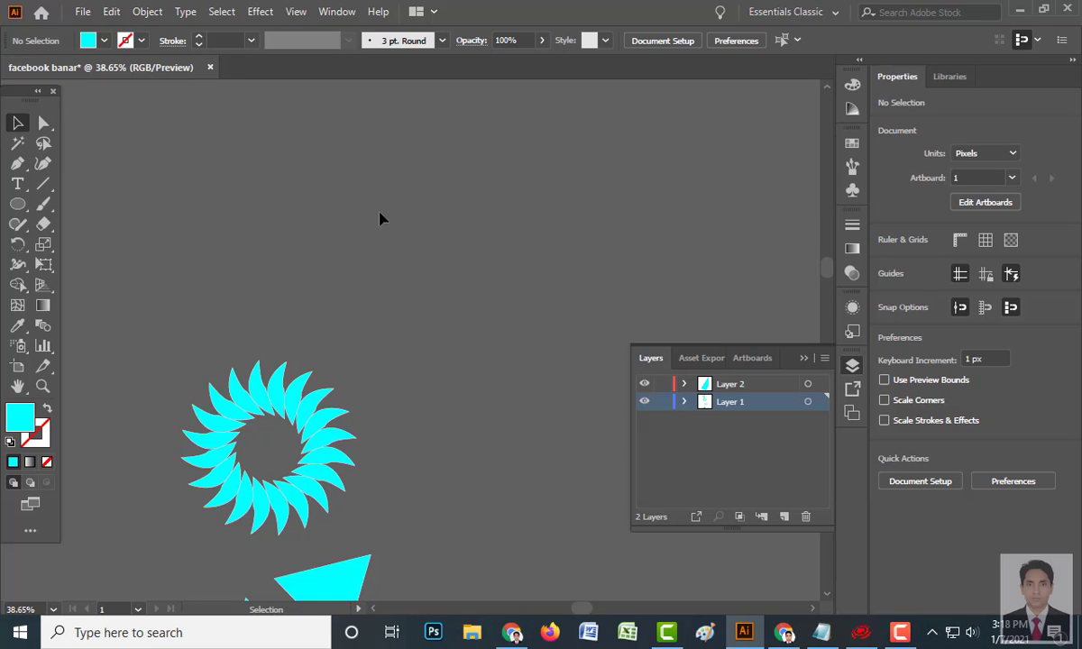
left_click(1019, 9)
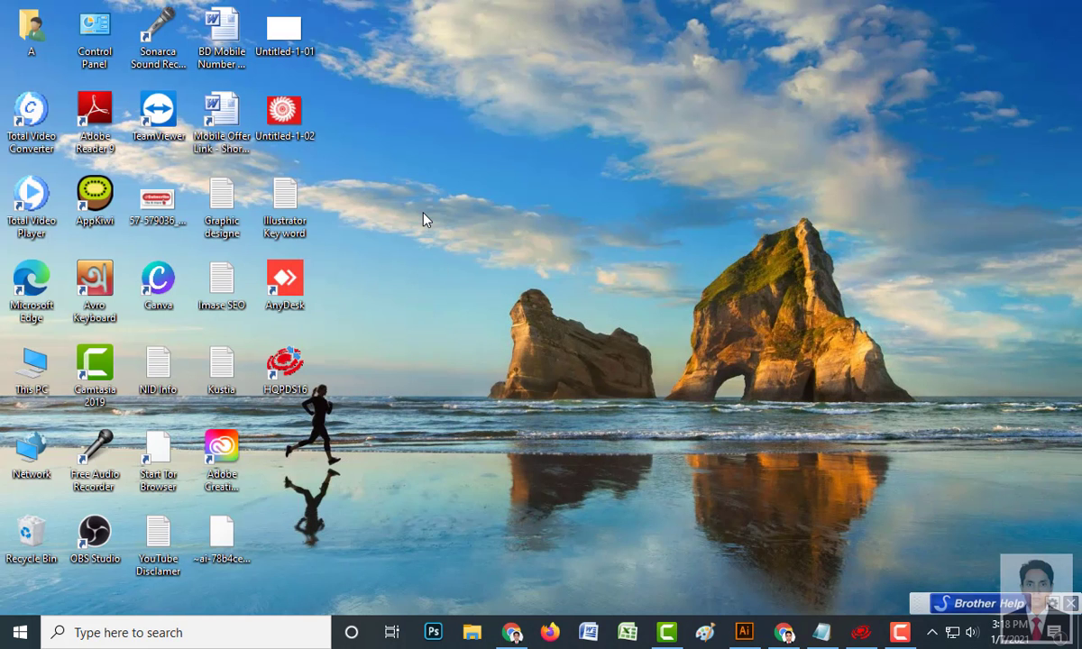
right_click(423, 212)
left_click(473, 263)
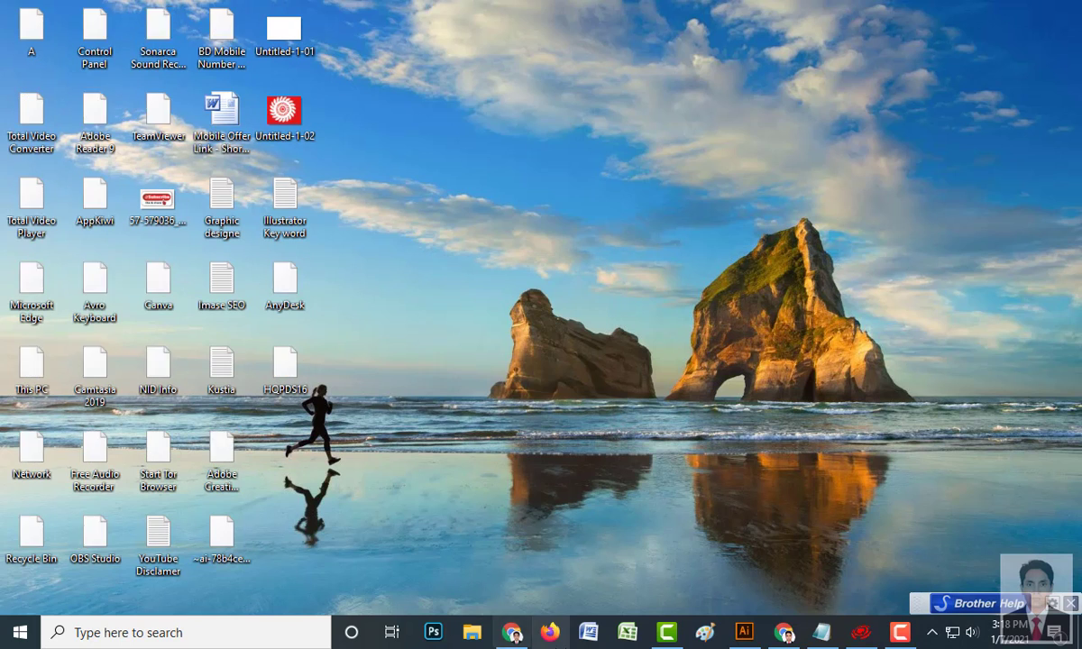
left_click(744, 632)
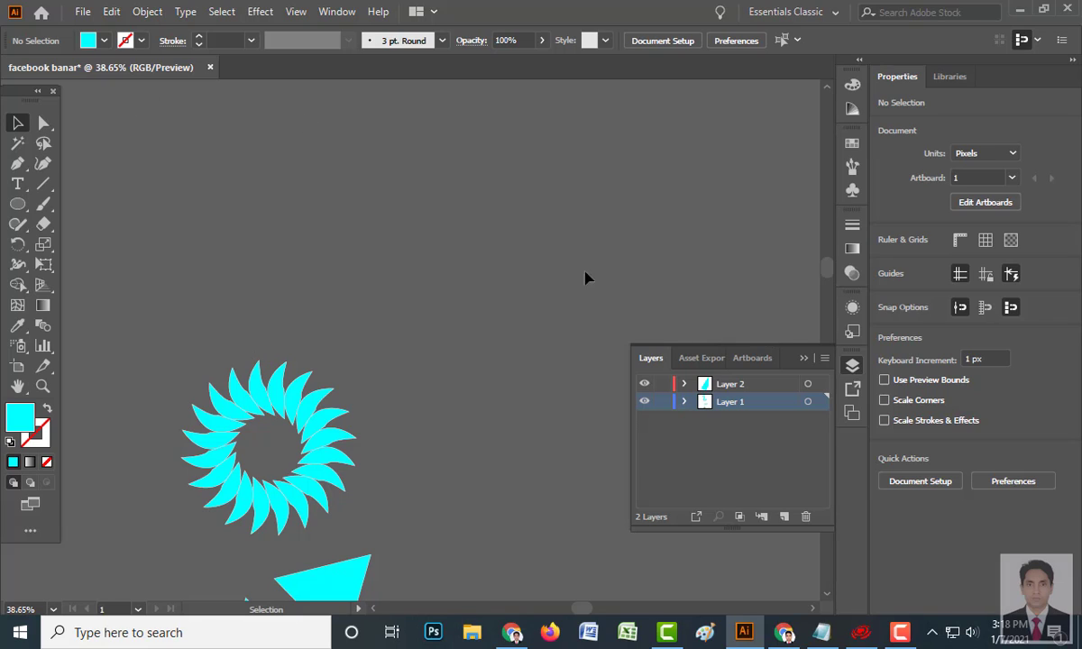
- Quit Illustrator without saving the changes to the facebook banar document, and launch it again
left_click(806, 360)
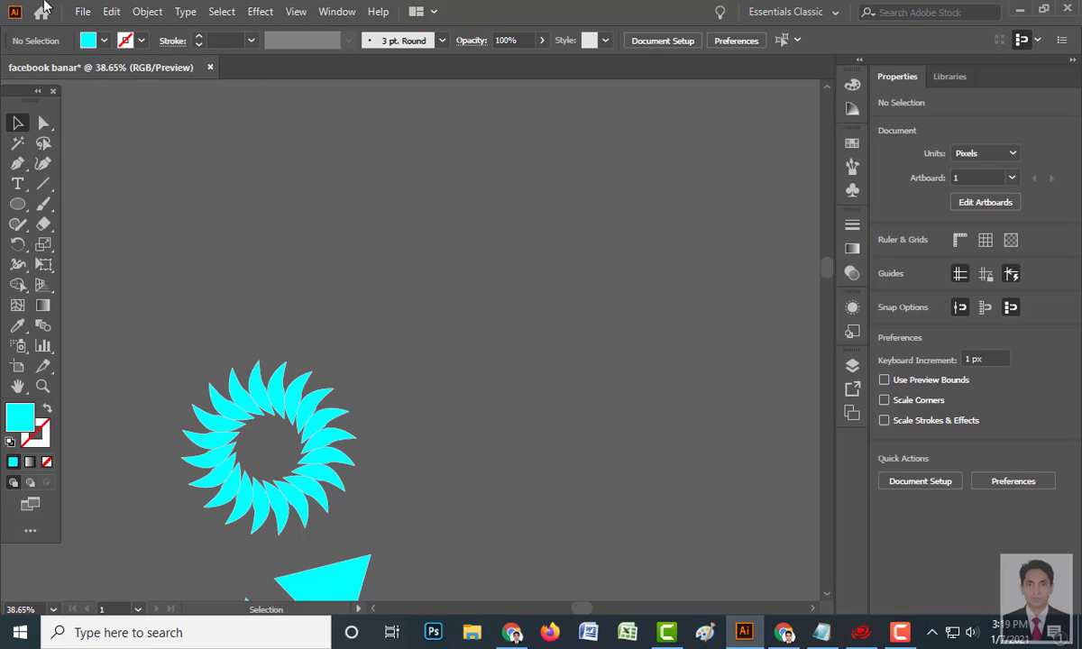
left_click(85, 13)
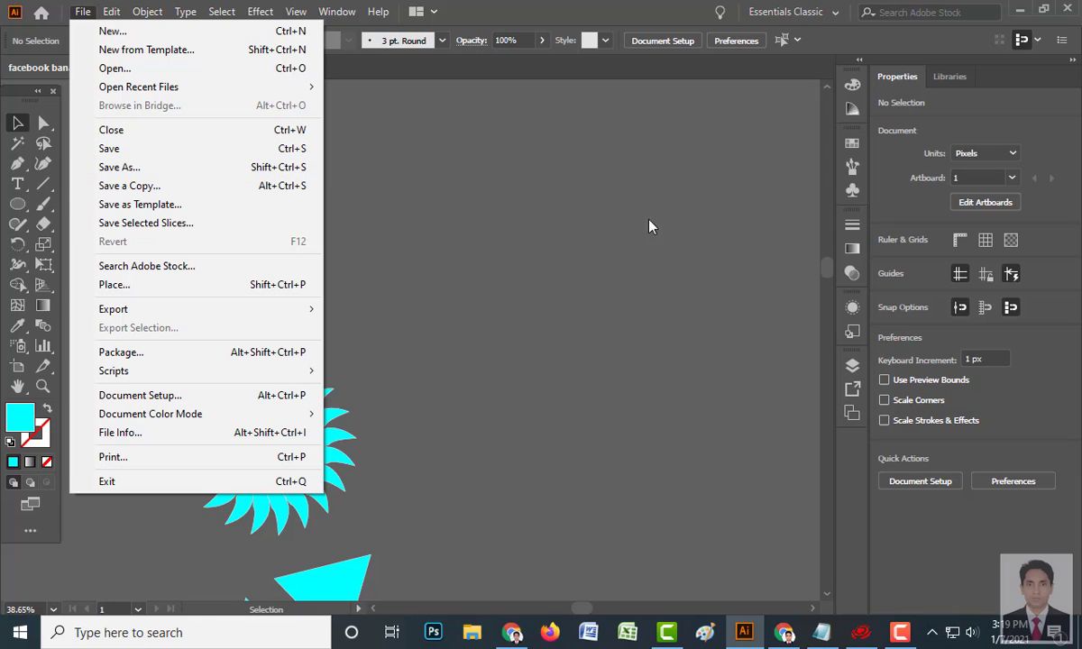
left_click(1068, 11)
left_click(1068, 11)
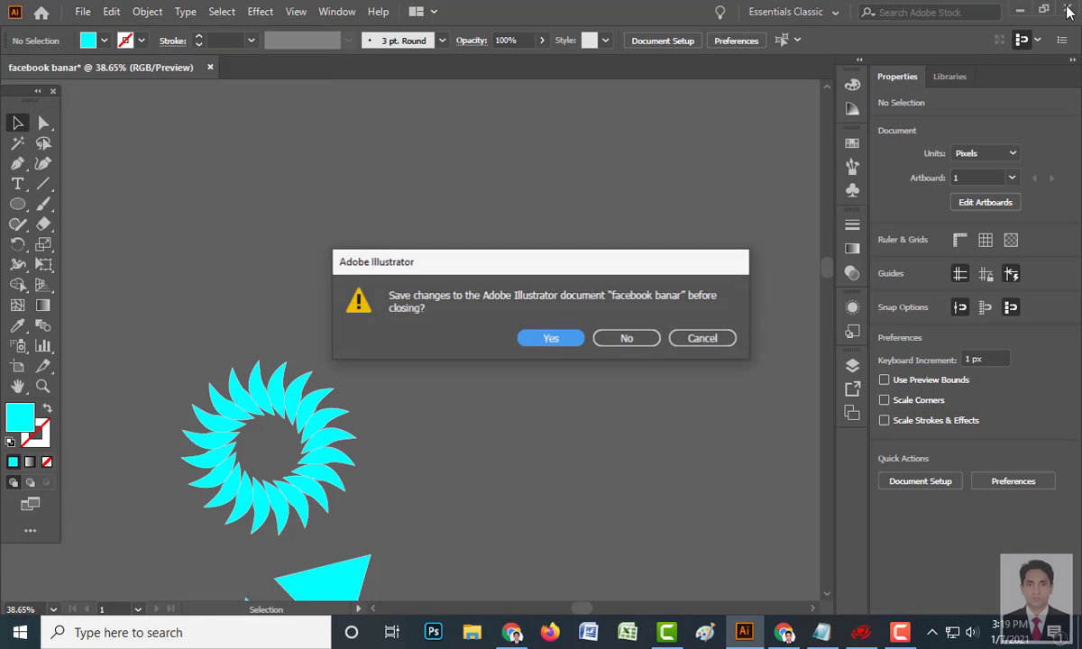
left_click(631, 338)
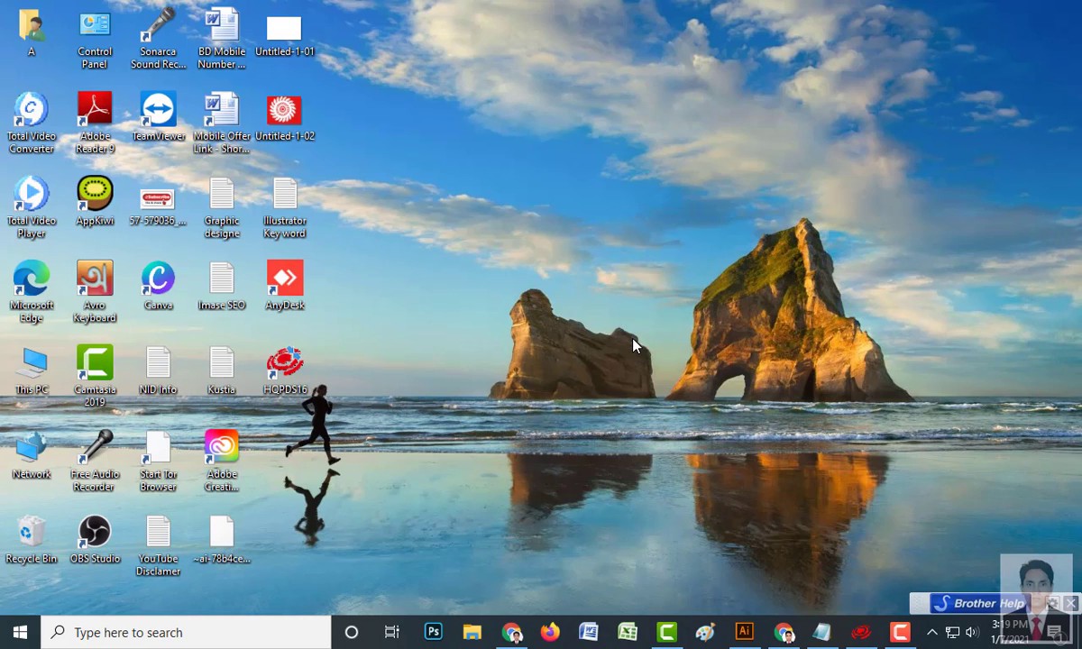
left_click(746, 633)
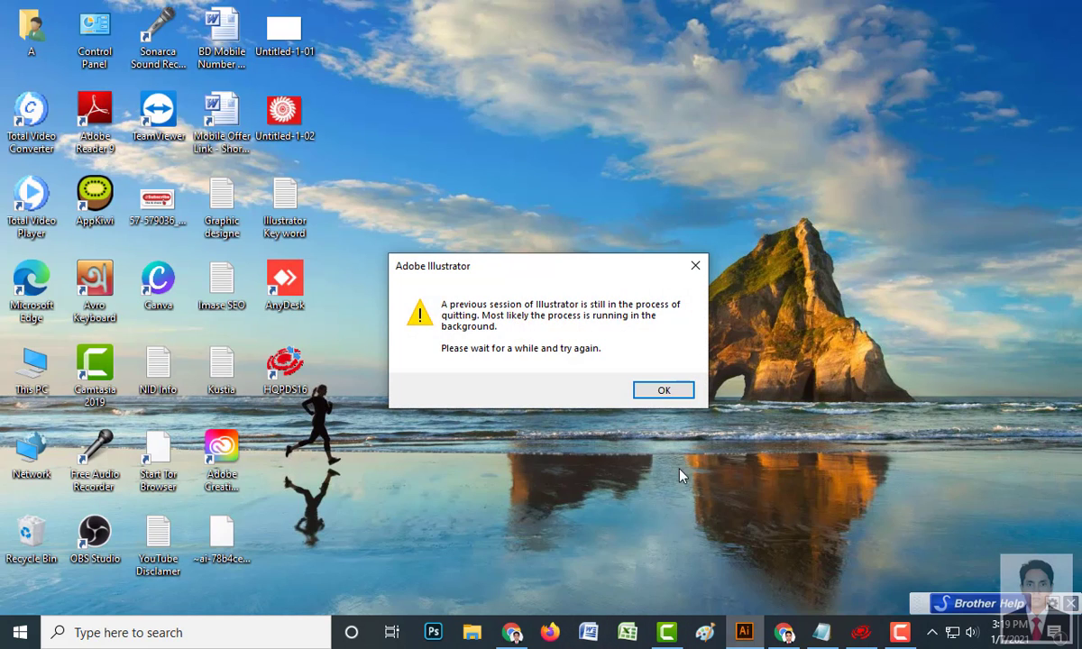
left_click(662, 389)
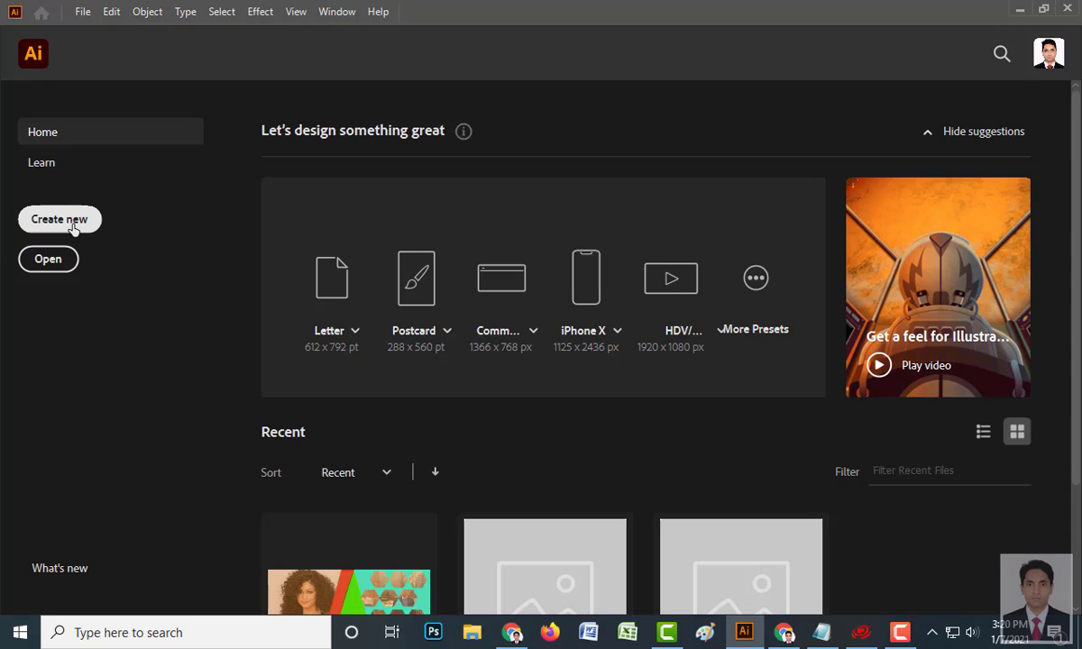
- Open the New Document setup from the start screen
left_click(82, 13)
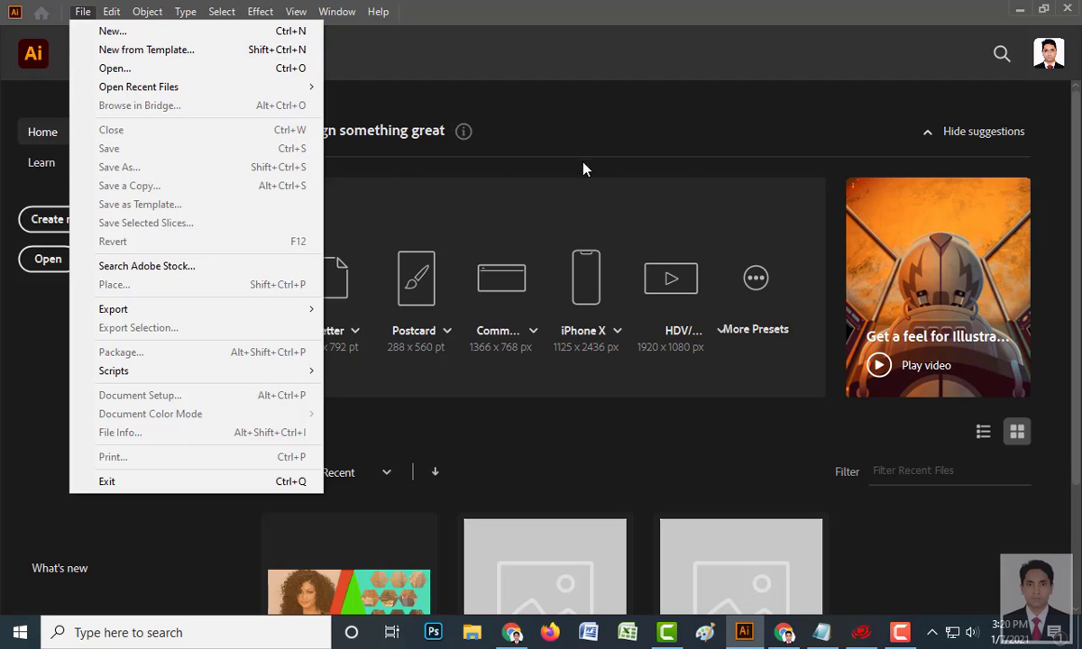
left_click(36, 334)
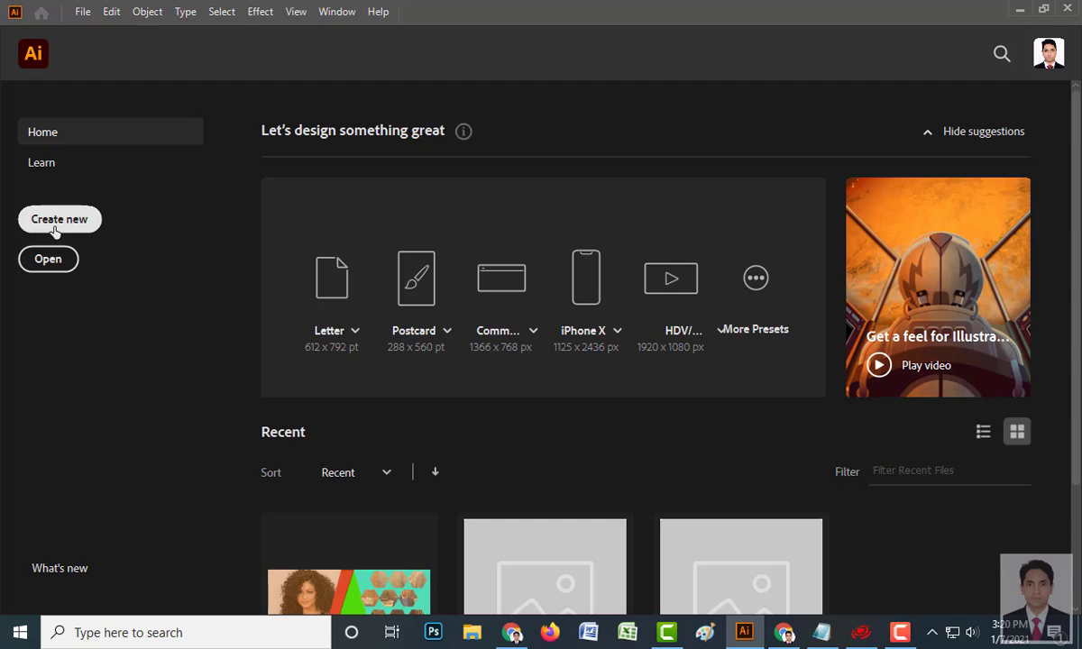
left_click(83, 12)
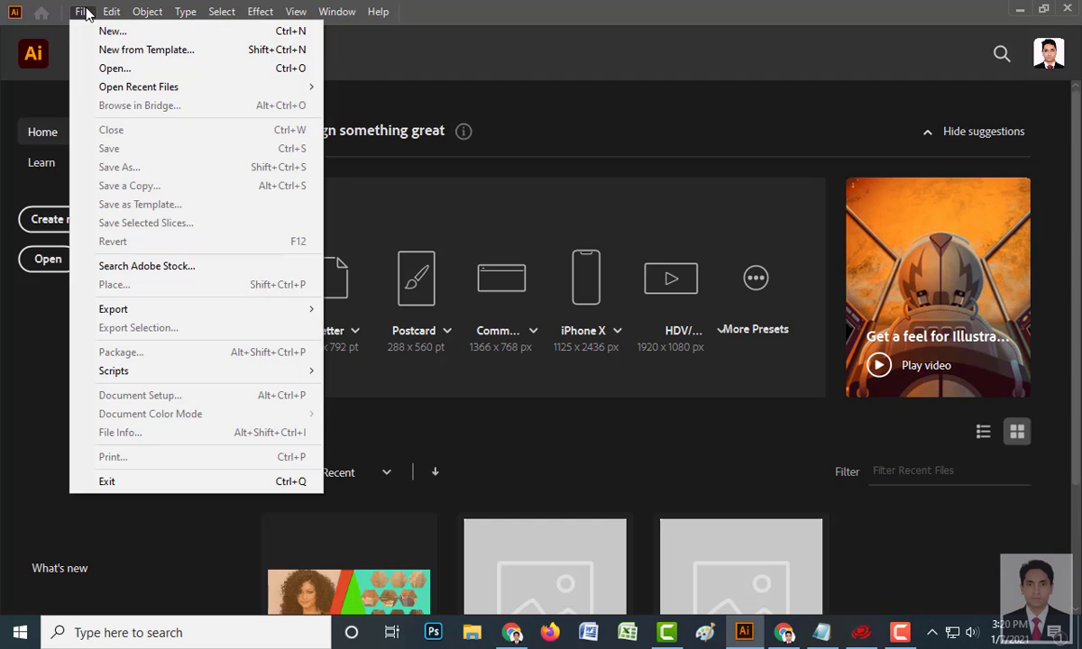
left_click(112, 33)
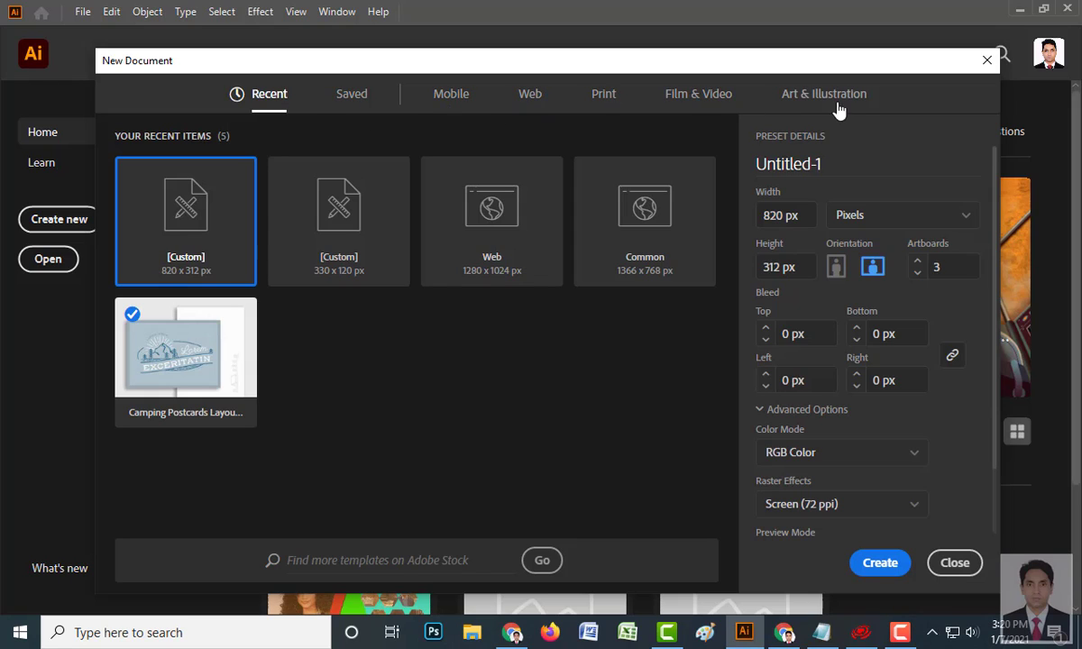
- Browse the Mobile, Web and Print document presets and settle on the Web category with its Common preset
left_click(452, 96)
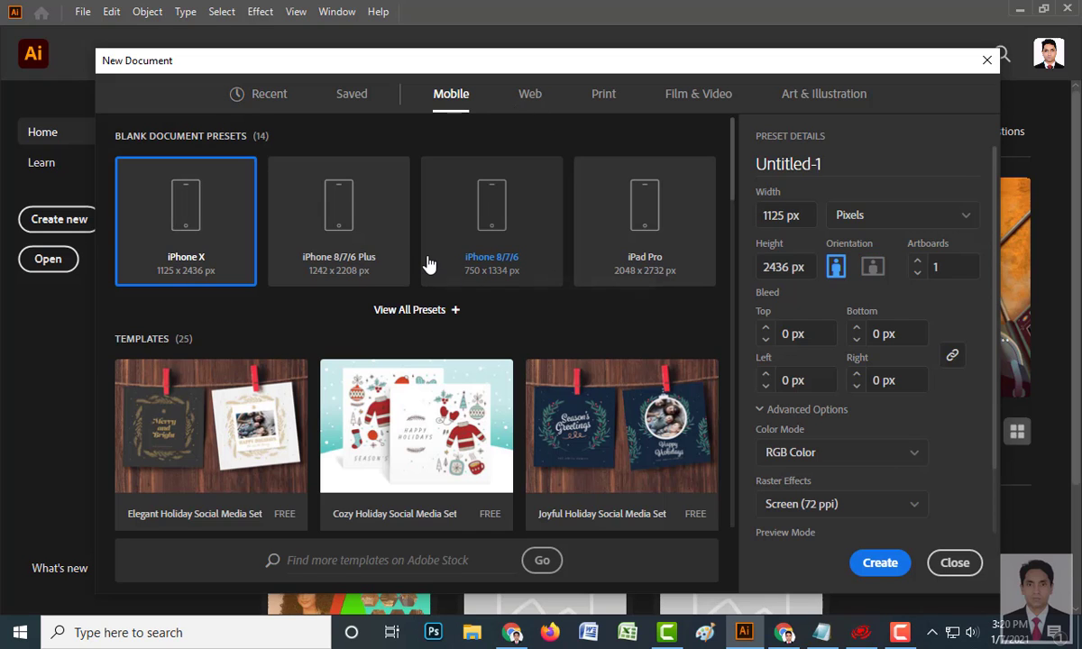
scroll(428, 263, "down", 2)
scroll(430, 263, "down", 6)
scroll(424, 266, "up", 7)
left_click(532, 96)
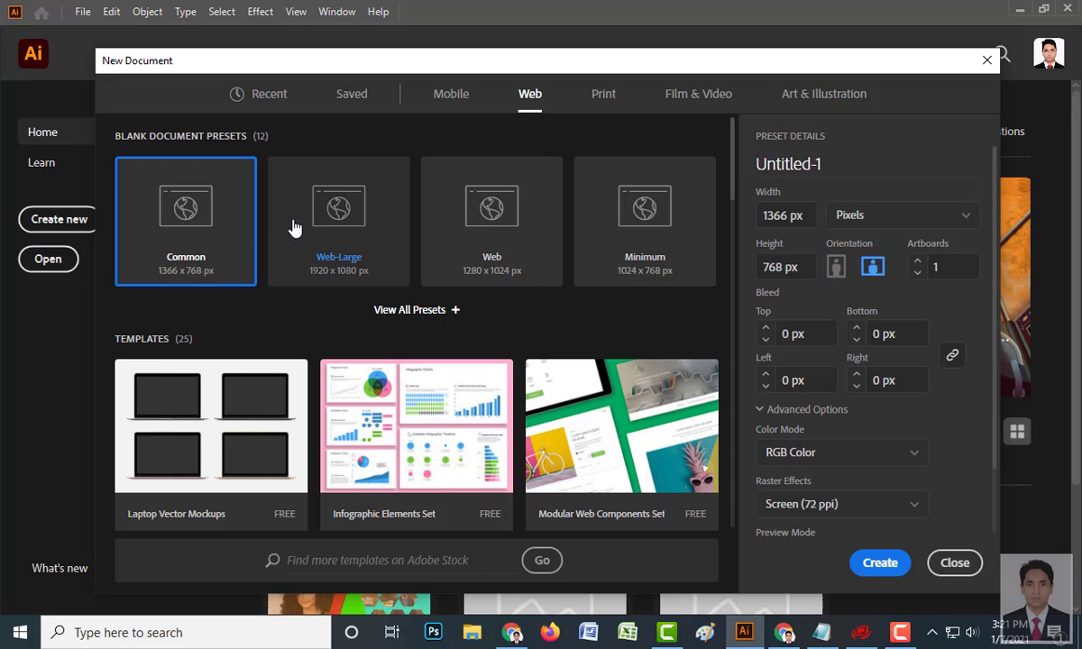
left_click(606, 101)
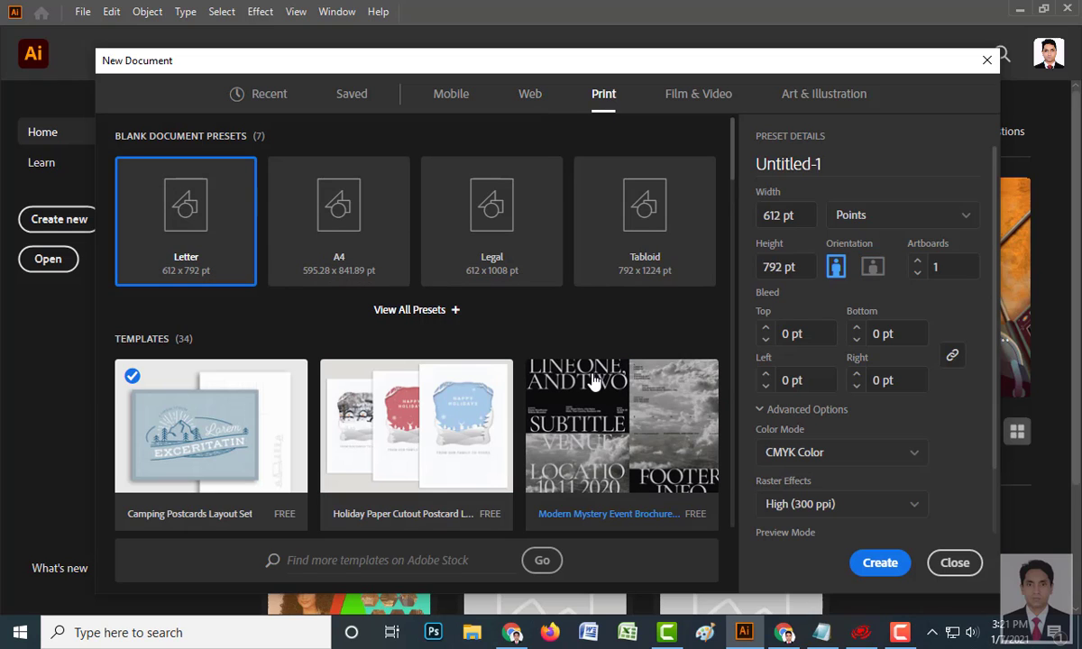
left_click(533, 99)
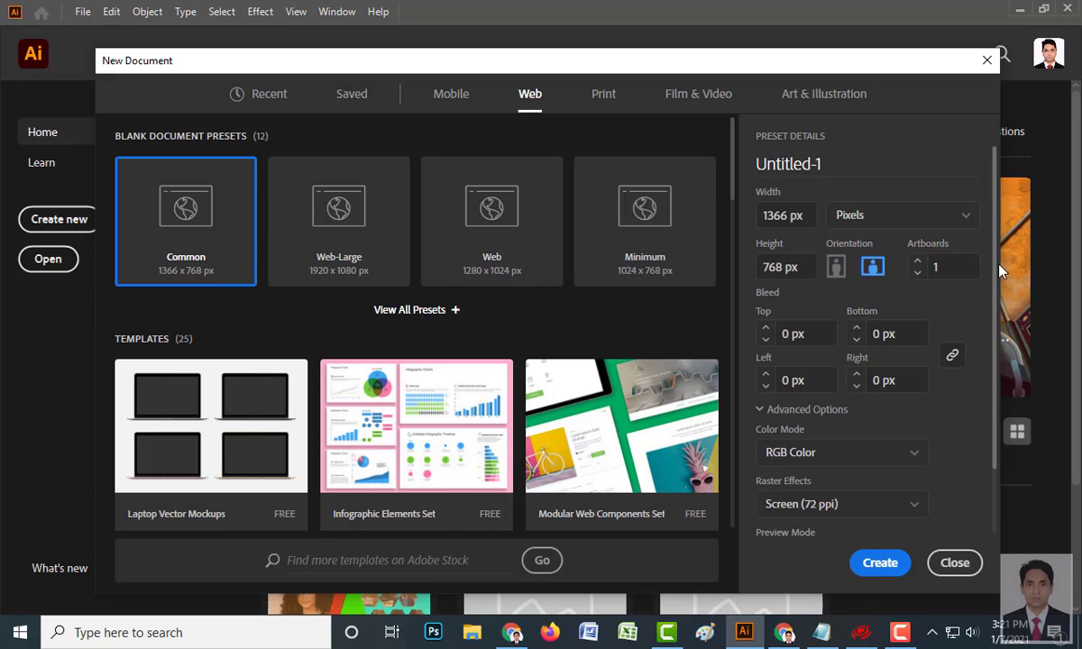
- Name the new document "Facebook banar"
left_click_drag(850, 167, 731, 167)
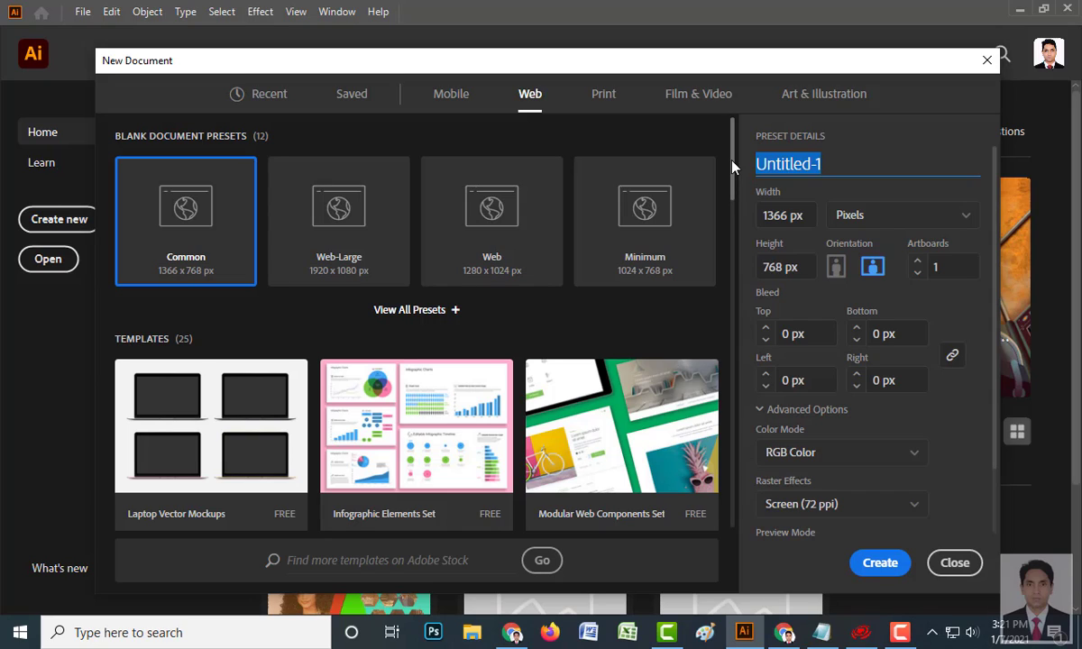
type("F")
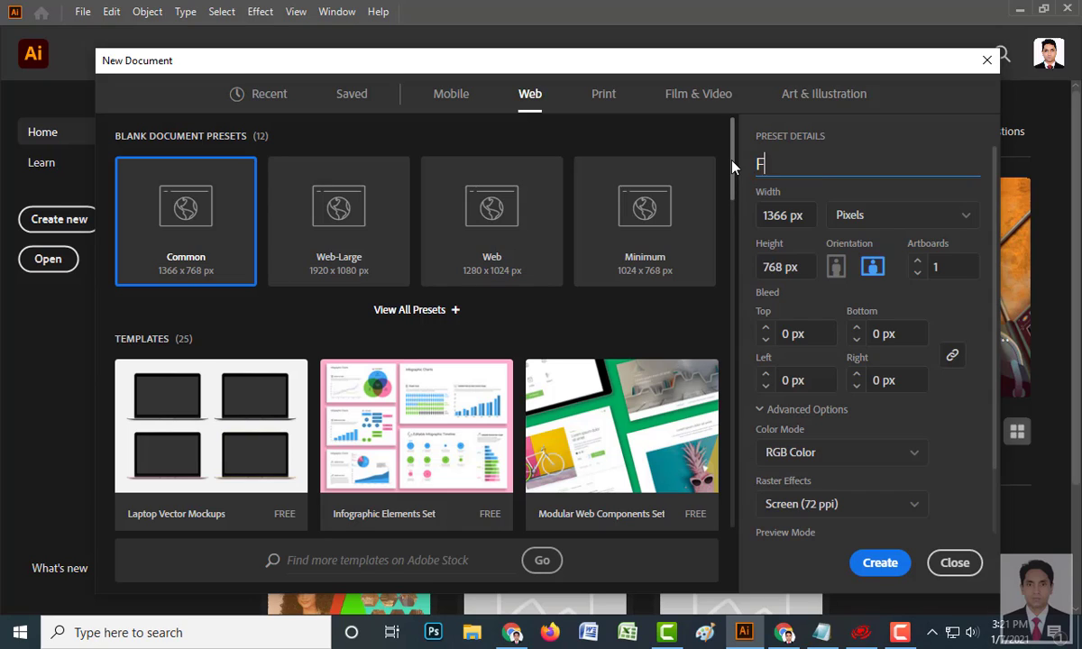
type("acbook banar")
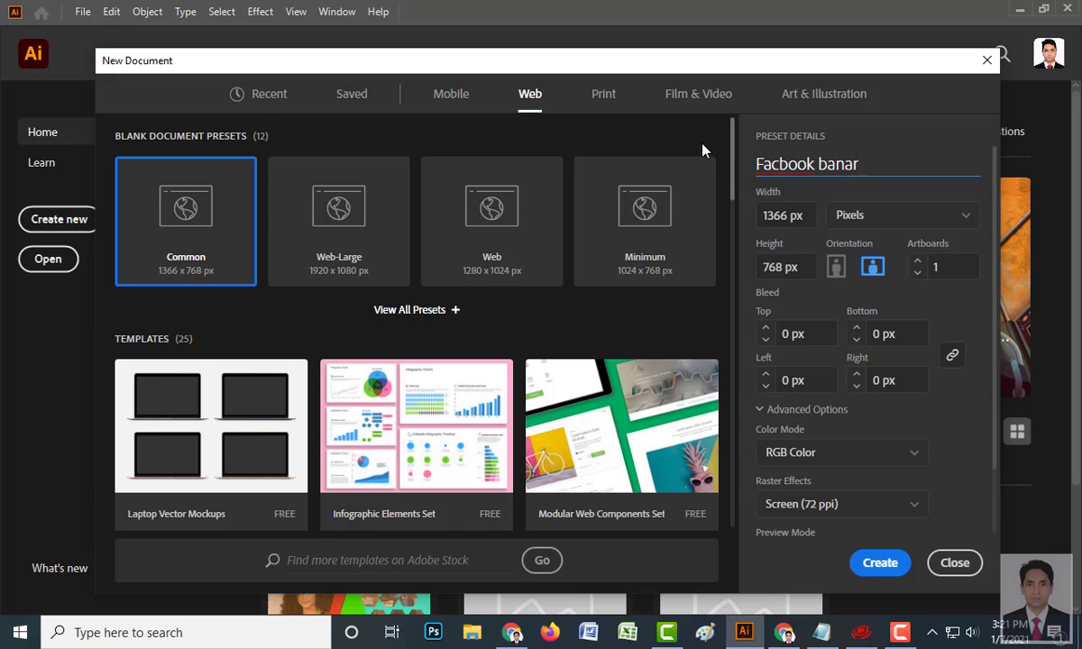
triple_click(782, 164)
left_click(780, 164)
type("e")
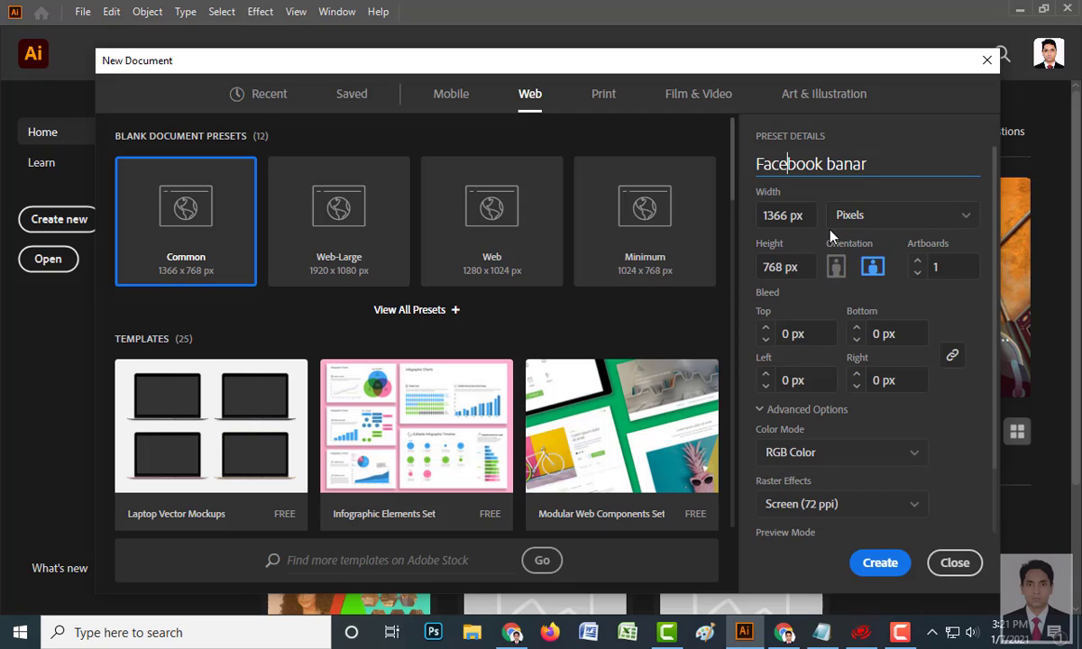
- Set the new document's width to 850 px and its height to 320 px
left_click(814, 216)
left_click_drag(814, 215, 755, 224)
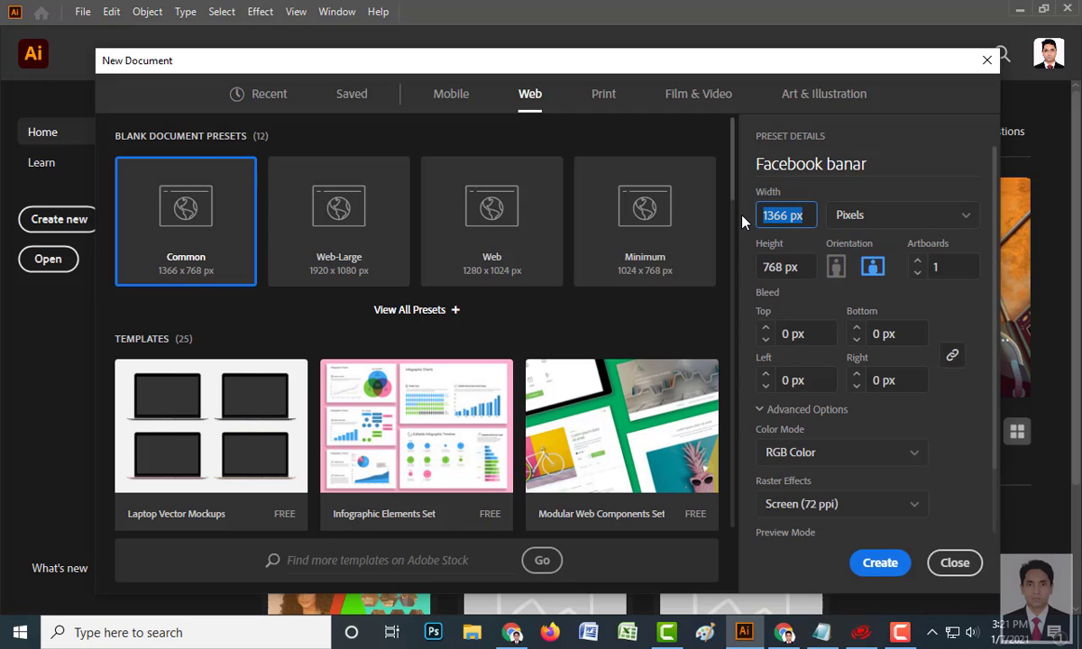
type("850")
key("Tab")
type("3")
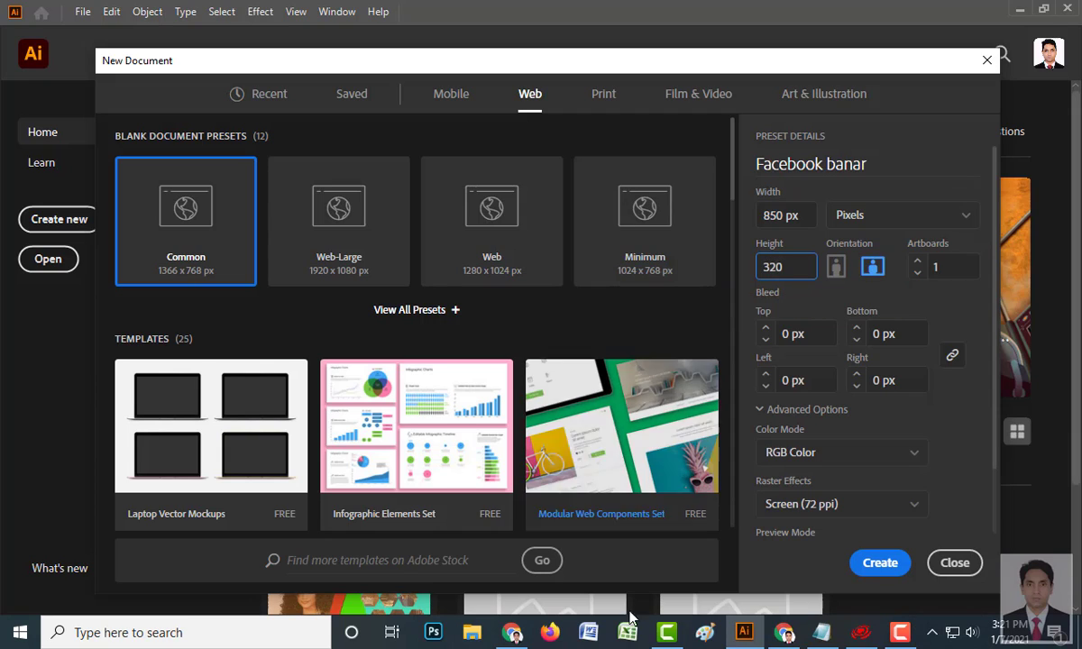
- Switch to Chrome and search Google in a new tab for "facebook banner size"
left_click(515, 634)
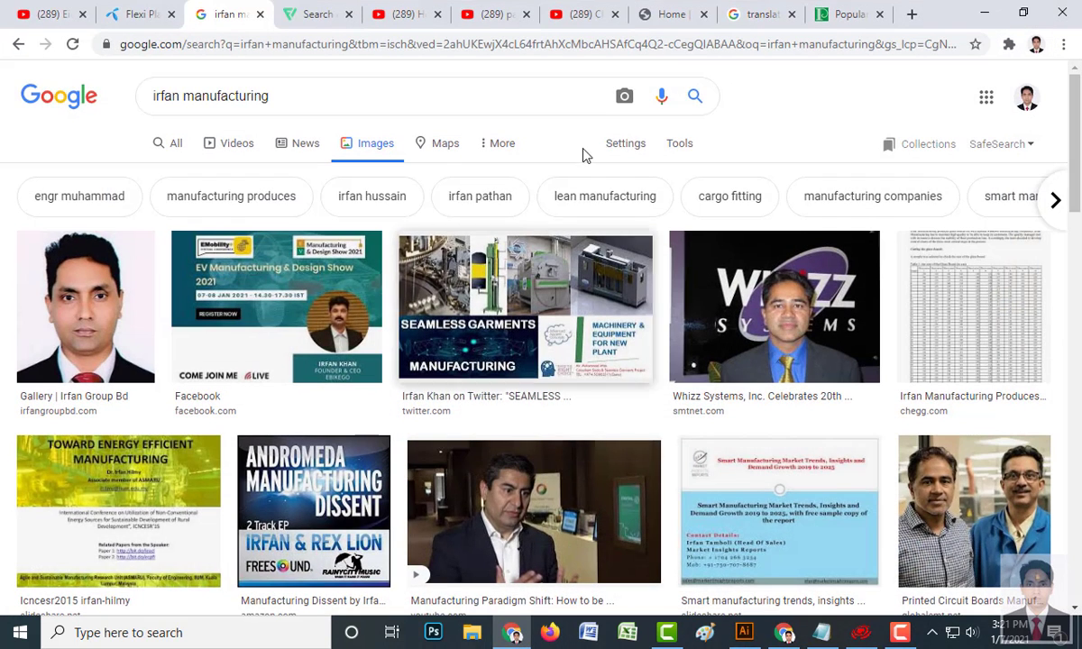
left_click(911, 14)
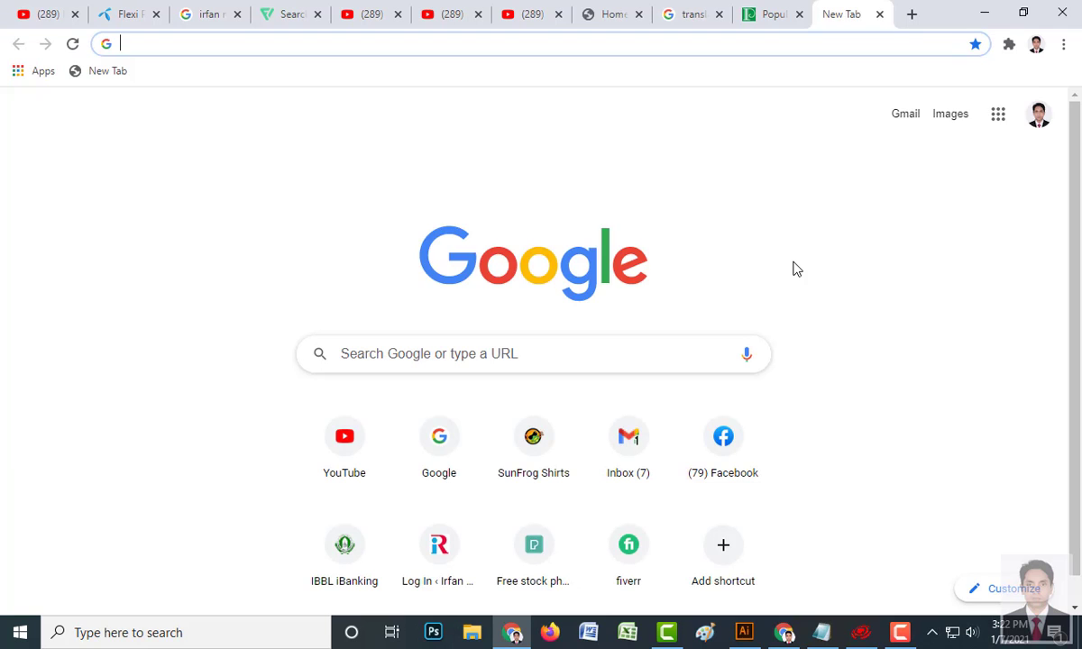
type("google.com")
key("Return")
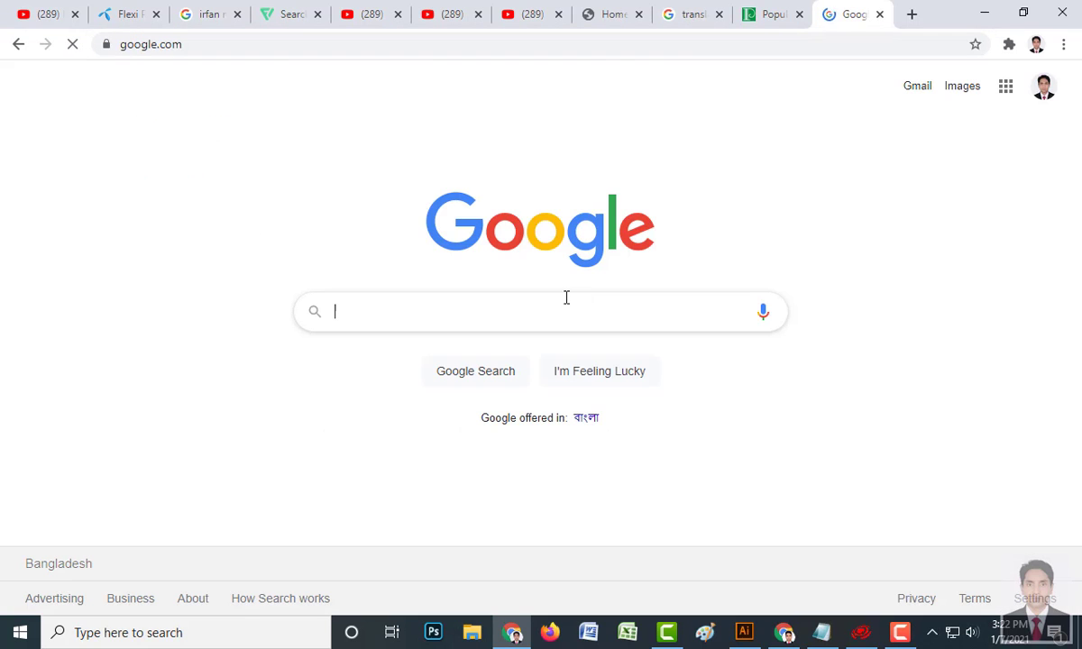
type("face")
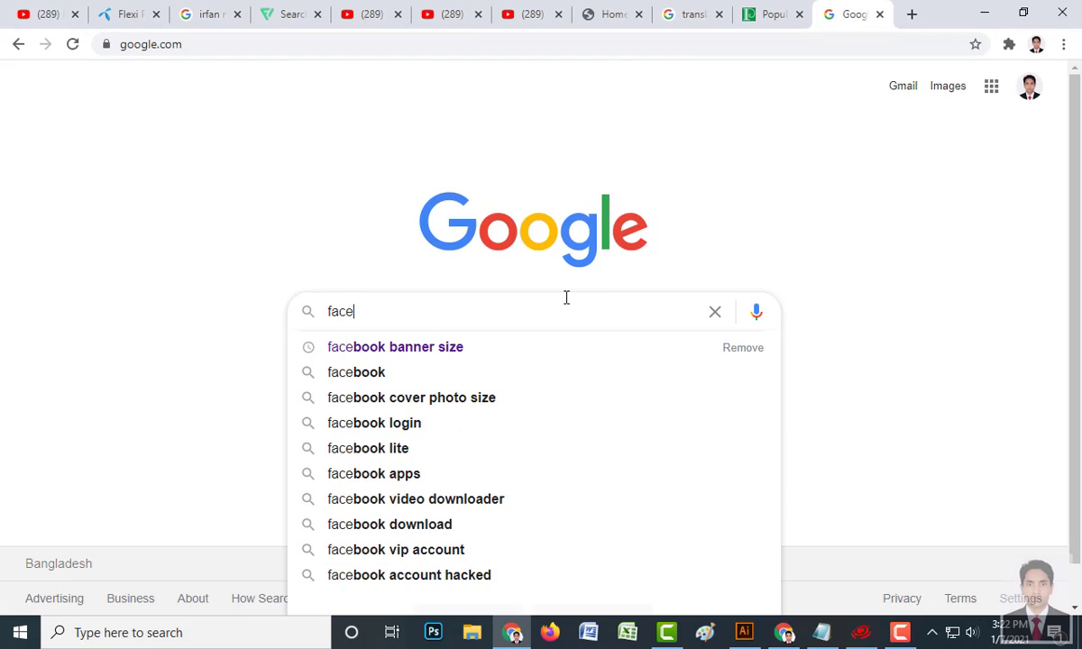
type("boo")
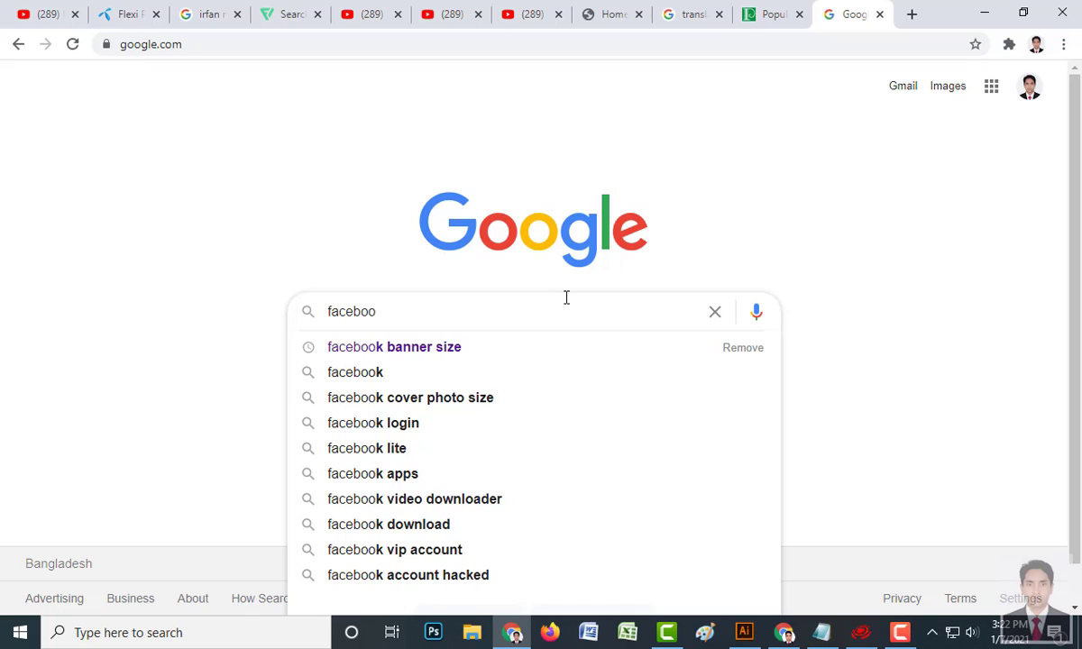
left_click(408, 348)
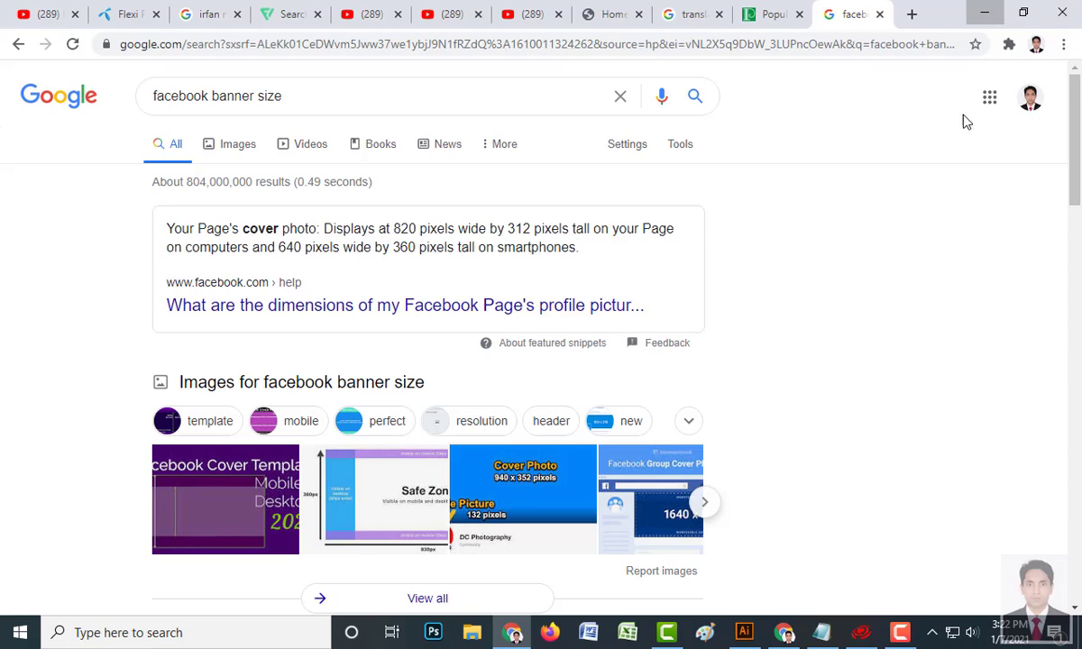
- Return to Illustrator and set the new document's width to 820 px
key("alt+Tab")
left_click_drag(809, 220, 711, 237)
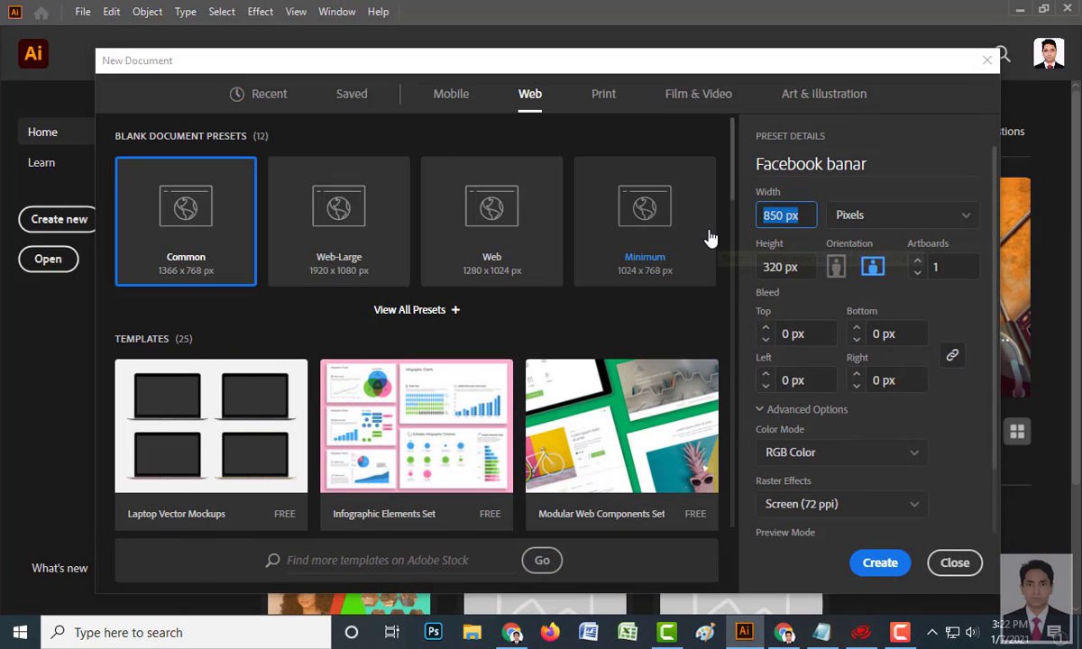
type("820")
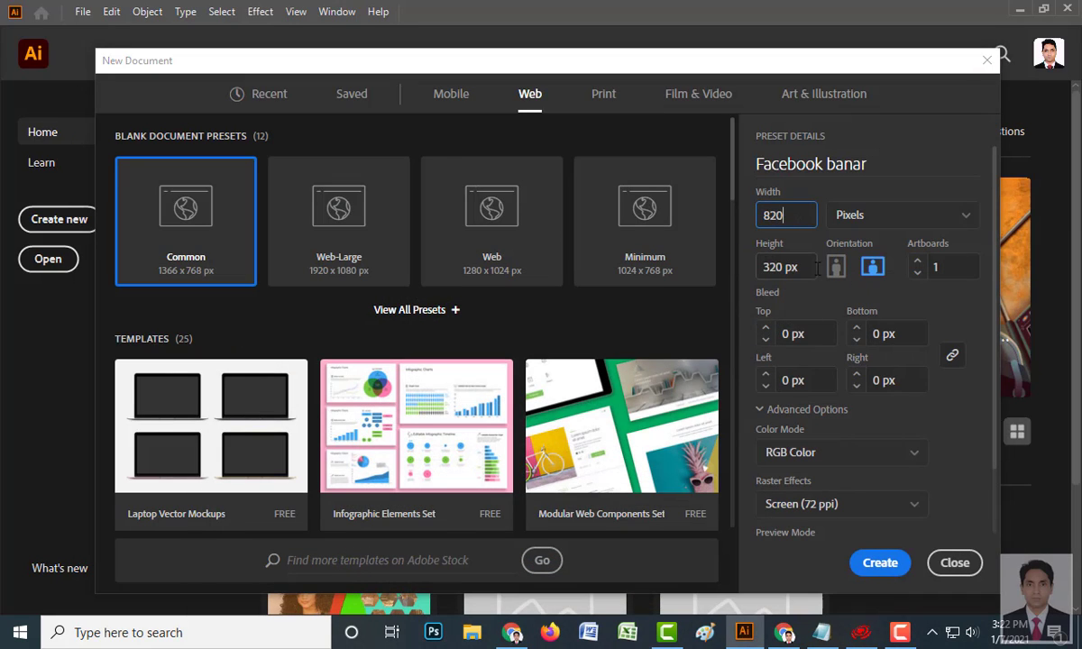
- Set the new document's height to 312 px
key("Tab")
type("312")
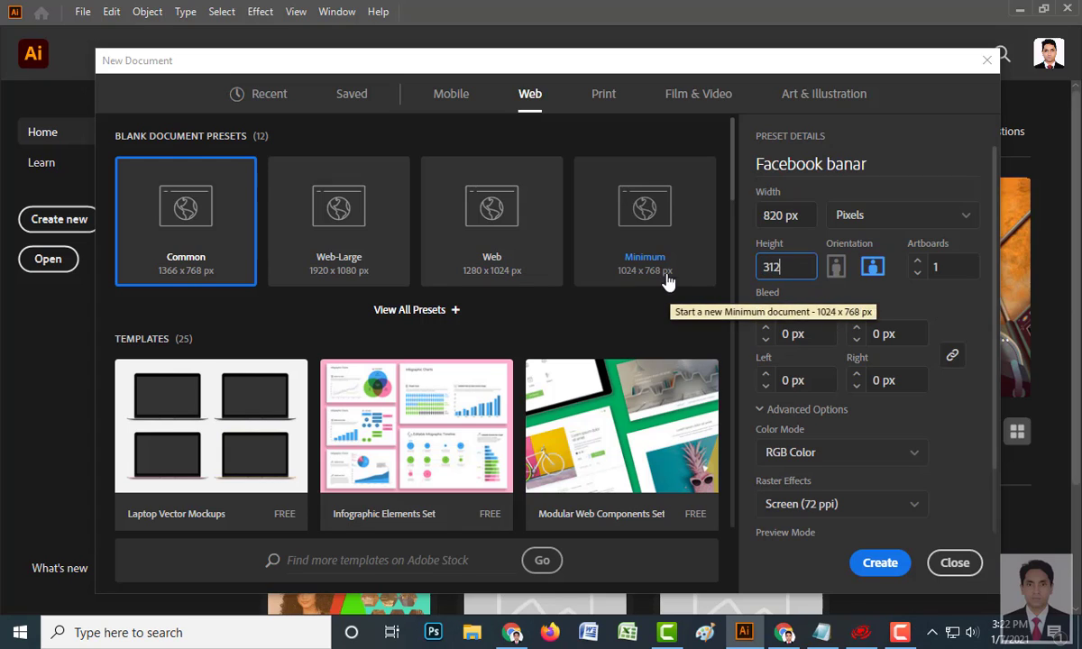
- Switch the new document's units to Centimeters, to Millimeters, and back to Pixels
left_click(962, 223)
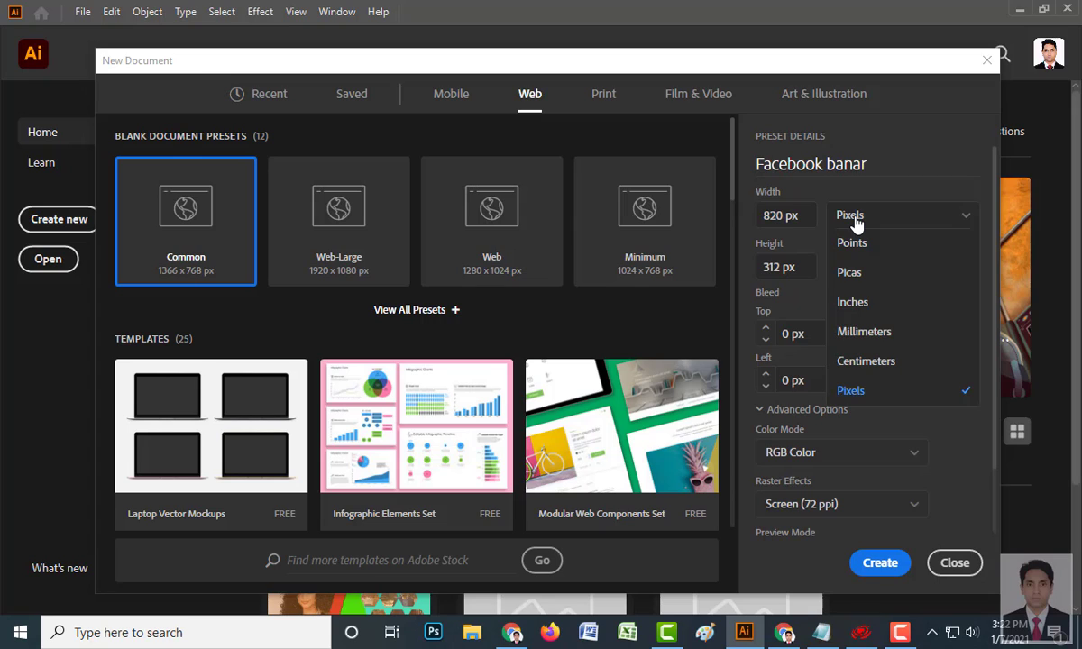
left_click(872, 362)
left_click(961, 222)
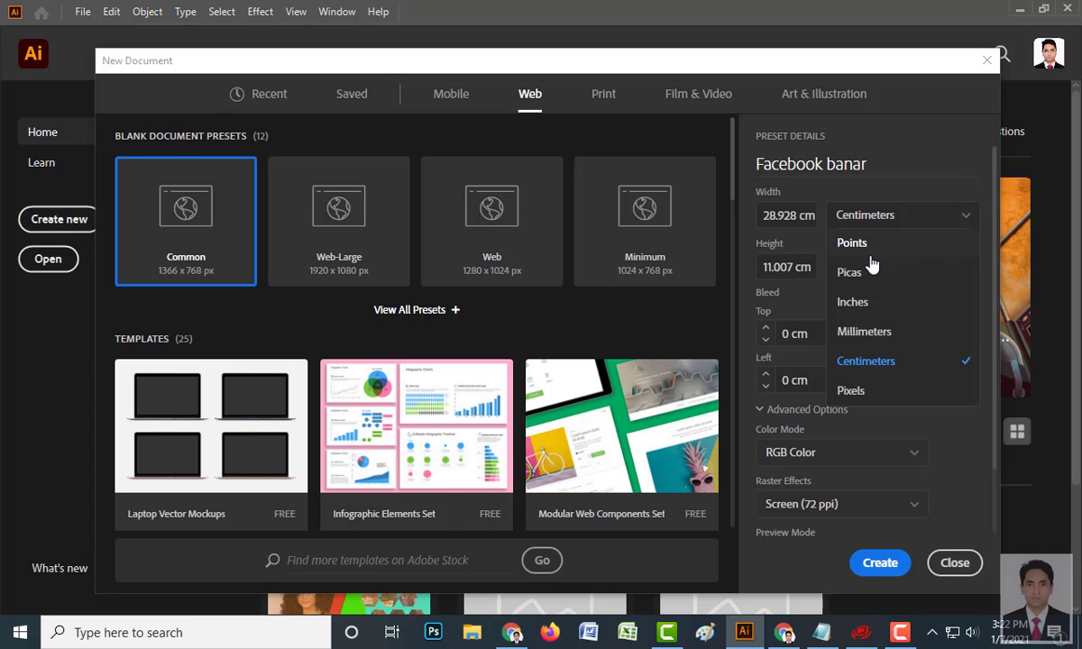
left_click(863, 333)
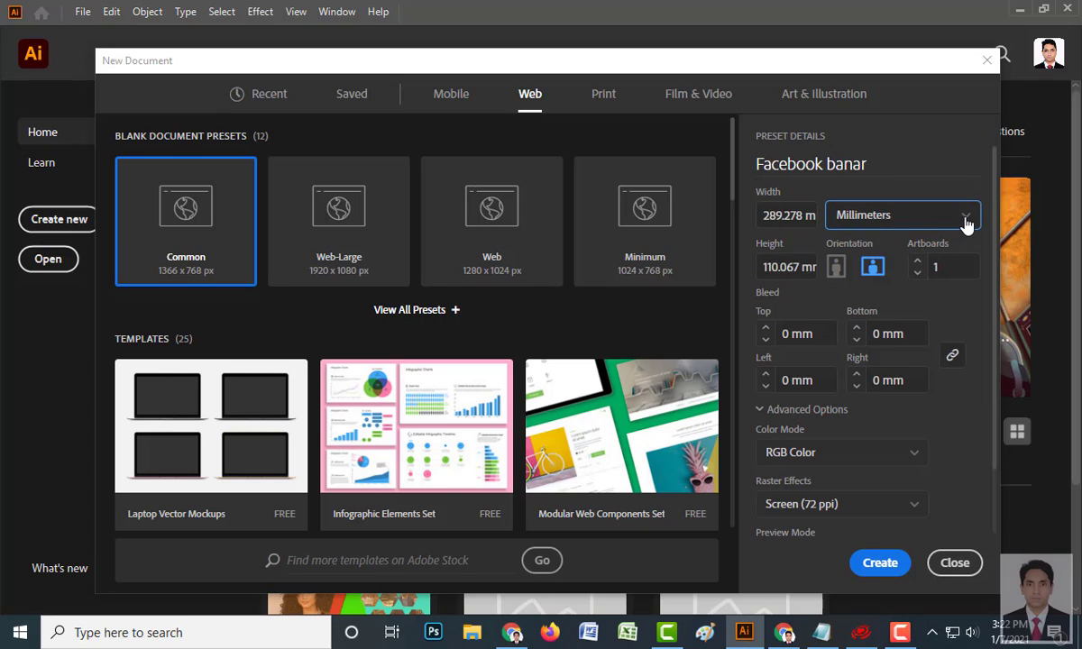
left_click(896, 220)
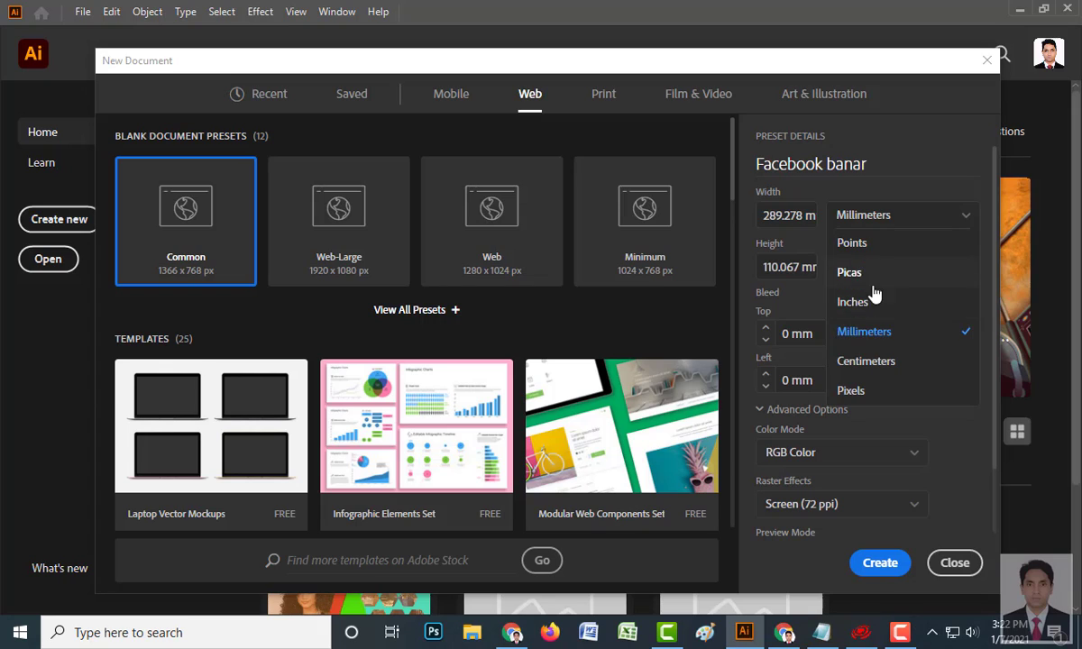
left_click(853, 393)
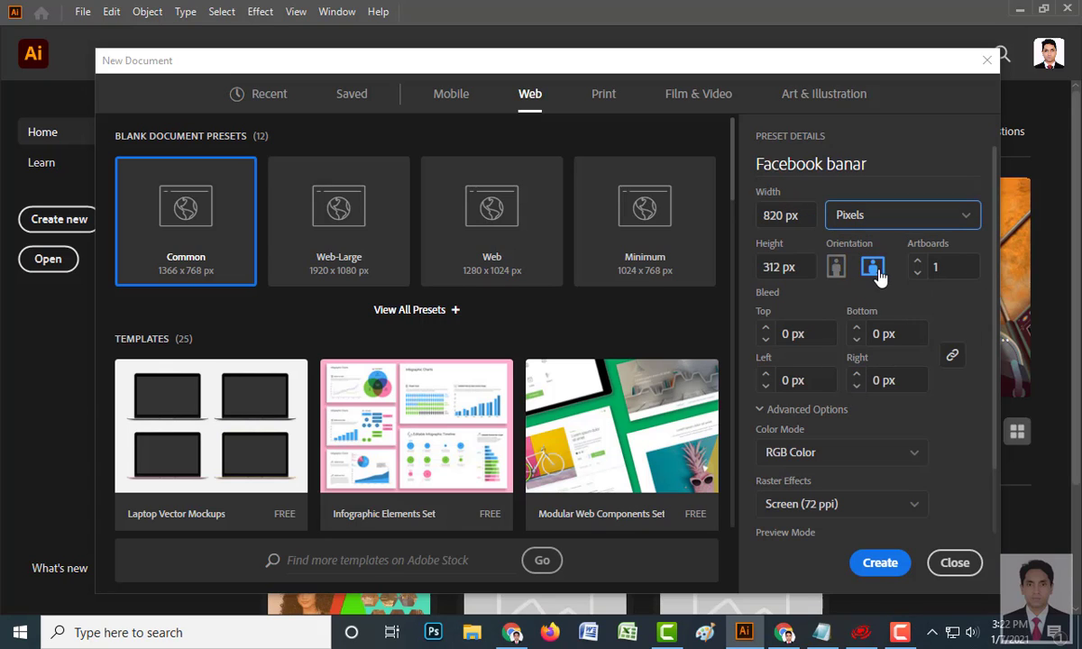
- Set the number of artboards to 3 and keep RGB Color as the new document's color mode
left_click(949, 267)
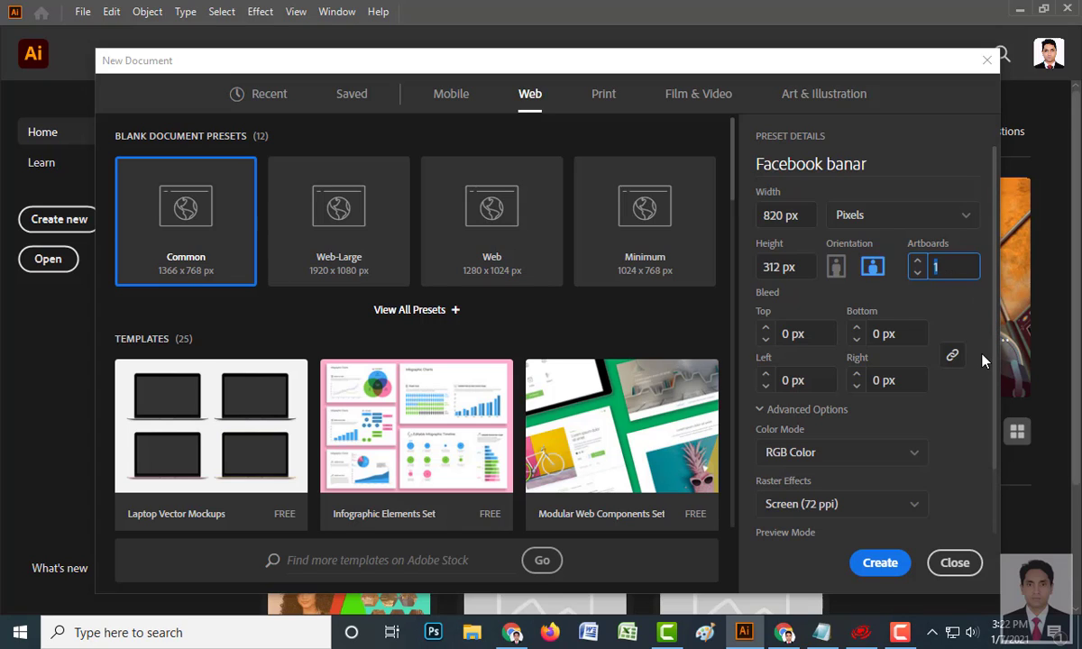
type("3")
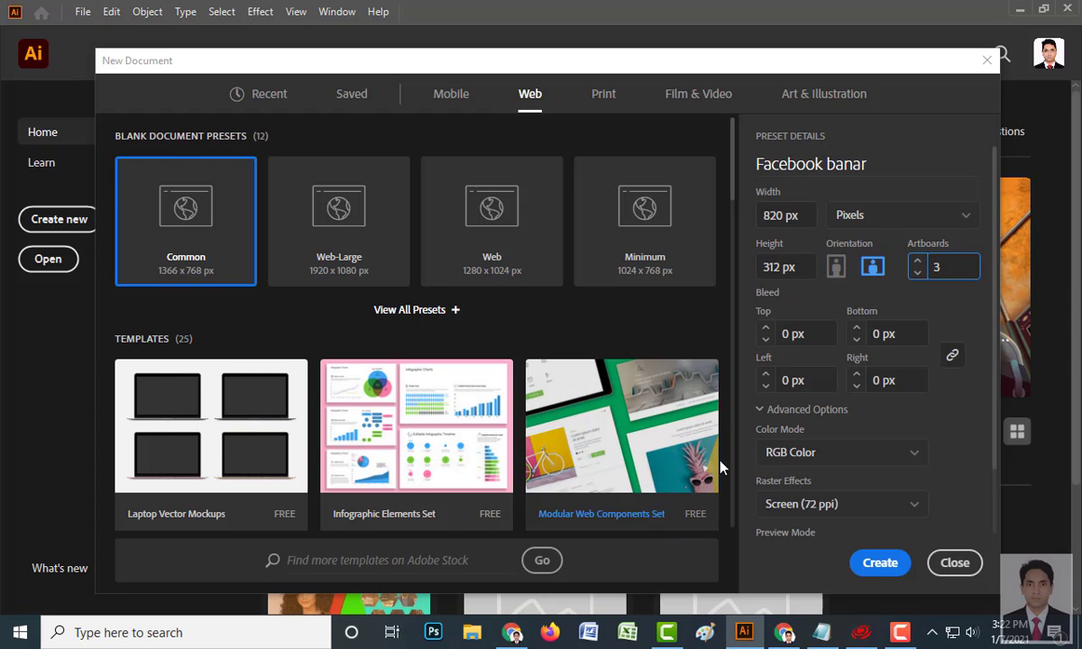
left_click(902, 456)
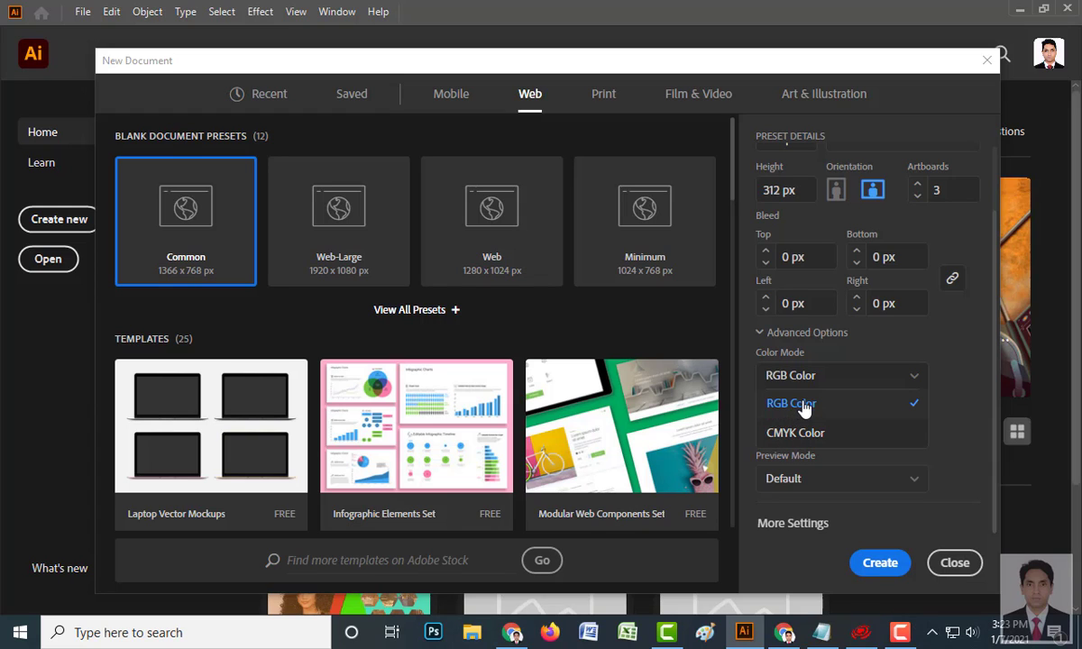
left_click(803, 405)
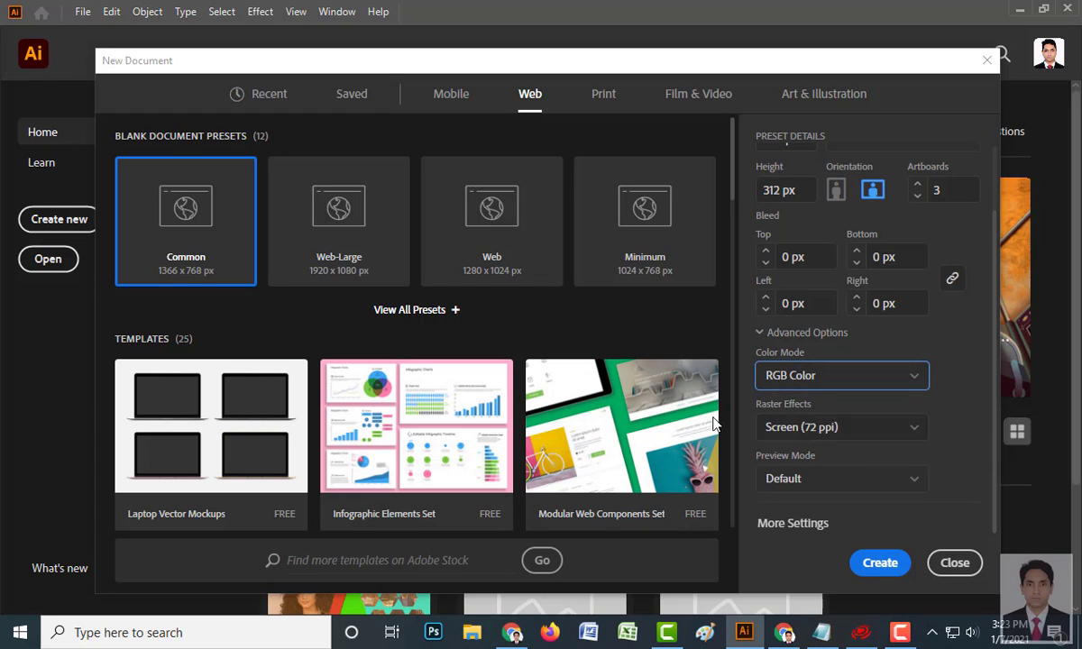
- Review the new document's More Settings dialog and cancel it
left_click(795, 529)
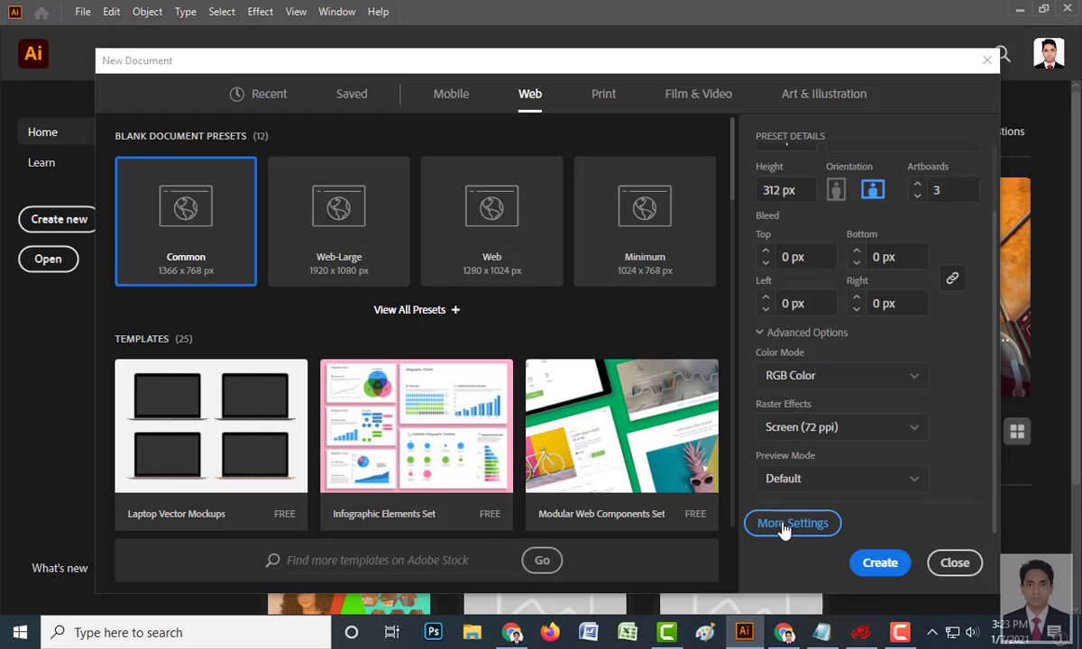
left_click(780, 525)
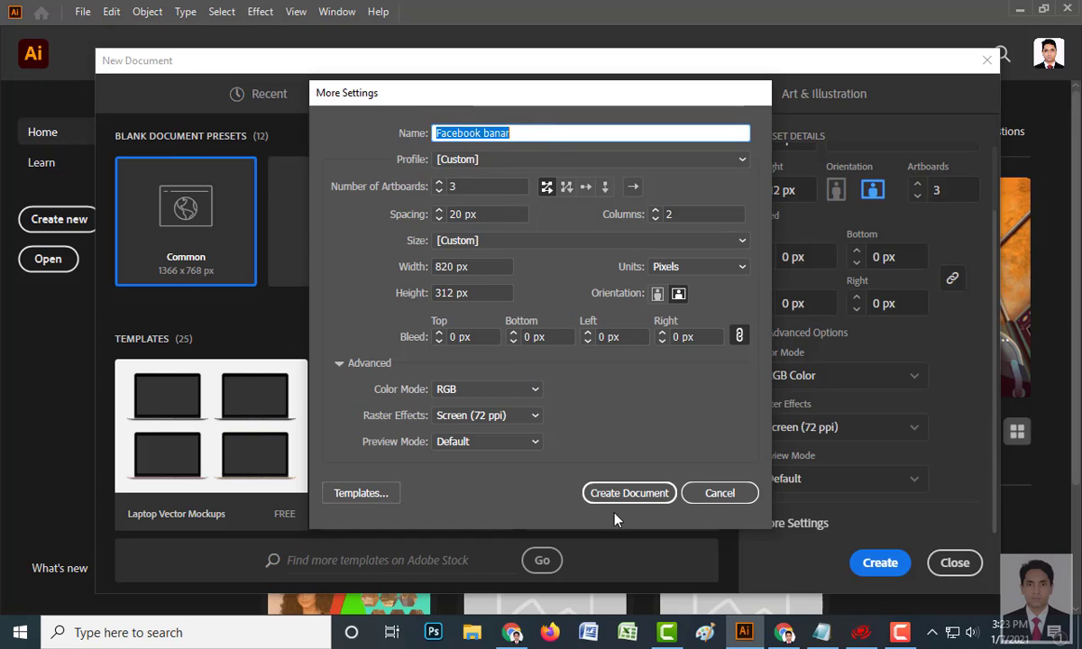
left_click(720, 494)
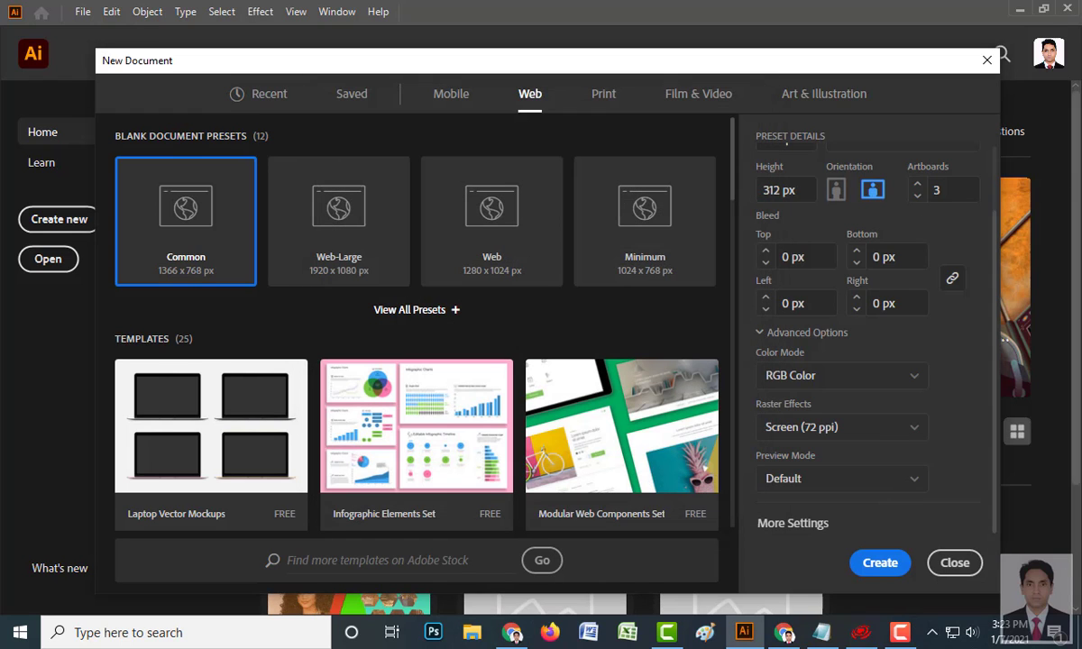
- Create the document from the current preset details and bring its artboards into view
left_click(884, 564)
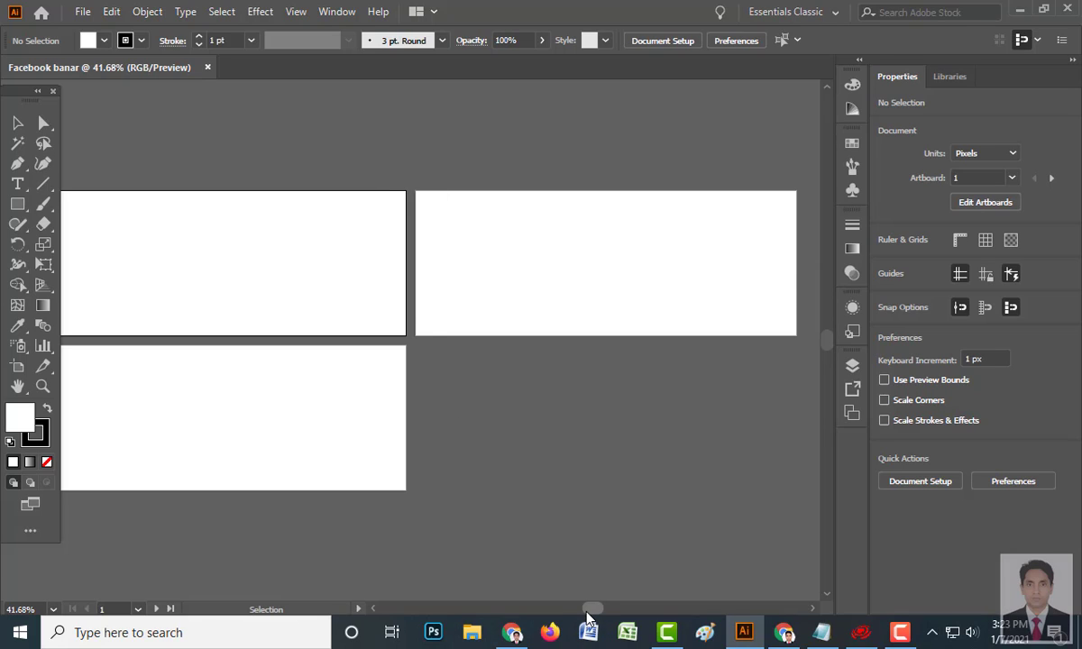
scroll(588, 613, "left", 3)
scroll(588, 613, "right", 2)
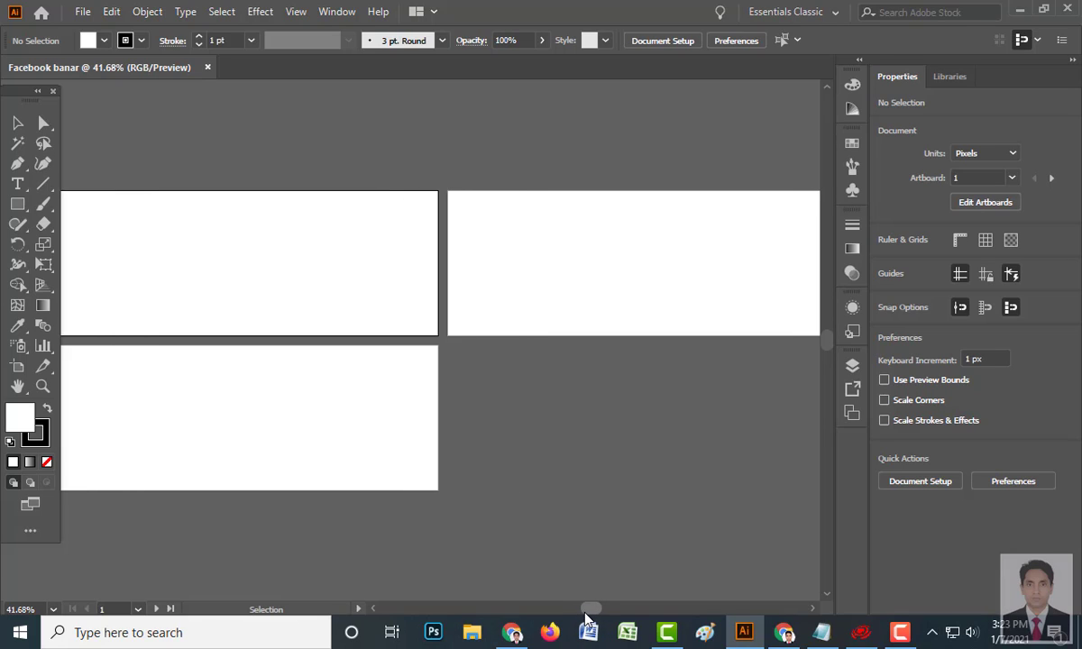
scroll(586, 618, "left", 1)
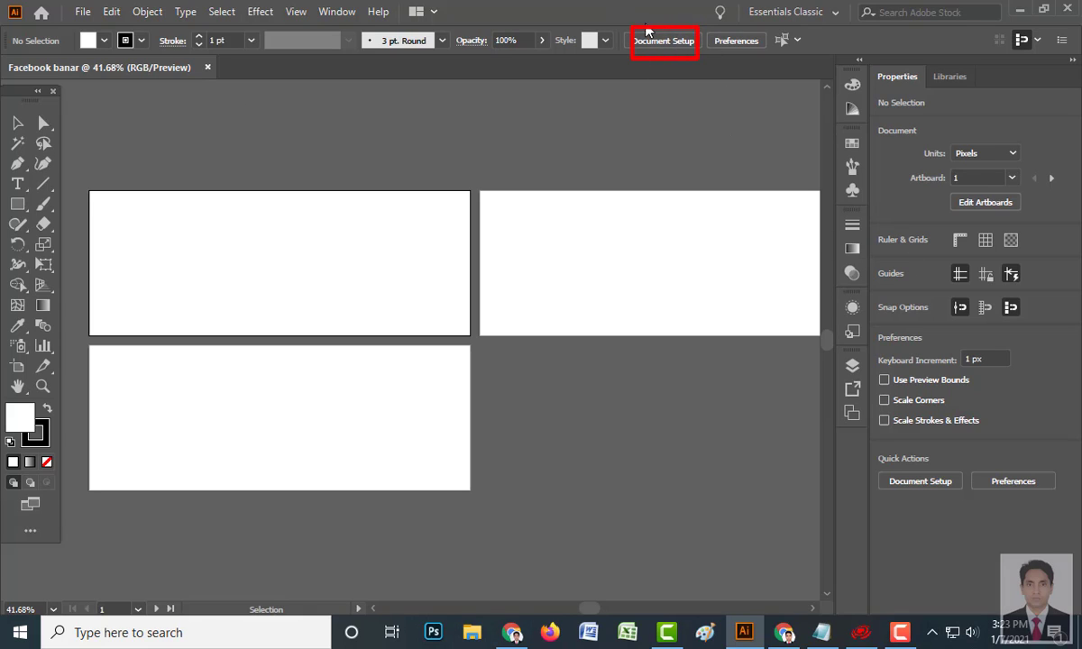
- Examine the general options in the Document Setup dialog and cancel it
left_click(656, 50)
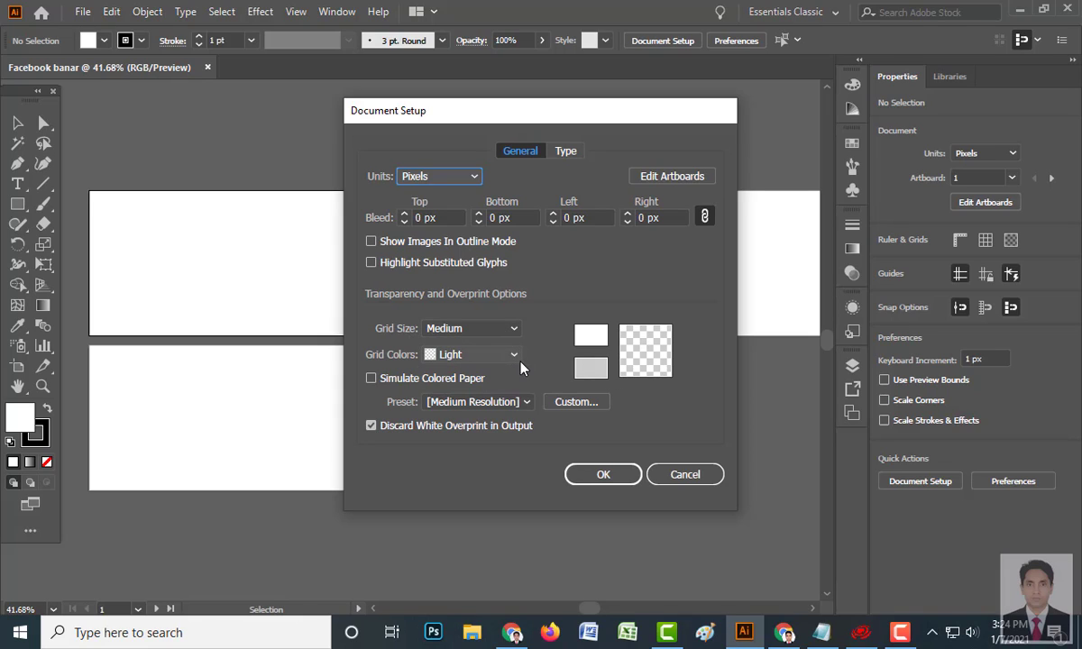
left_click(688, 476)
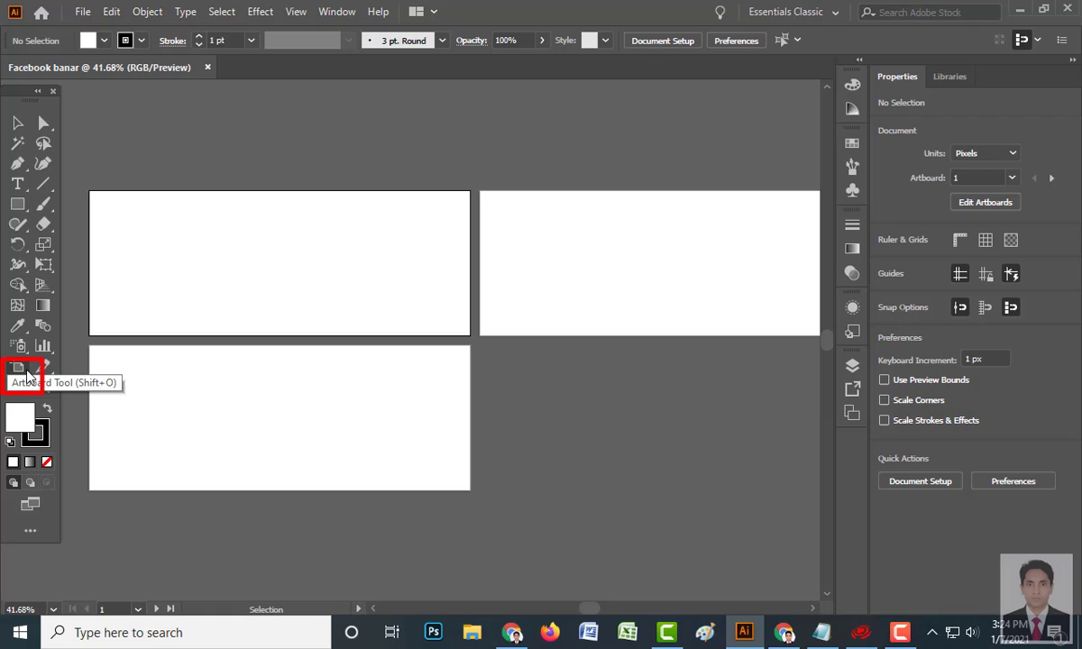
- Delete Artboard 3 and Artboard 2 with the Artboard tool, keeping only Artboard 1
left_click(20, 369)
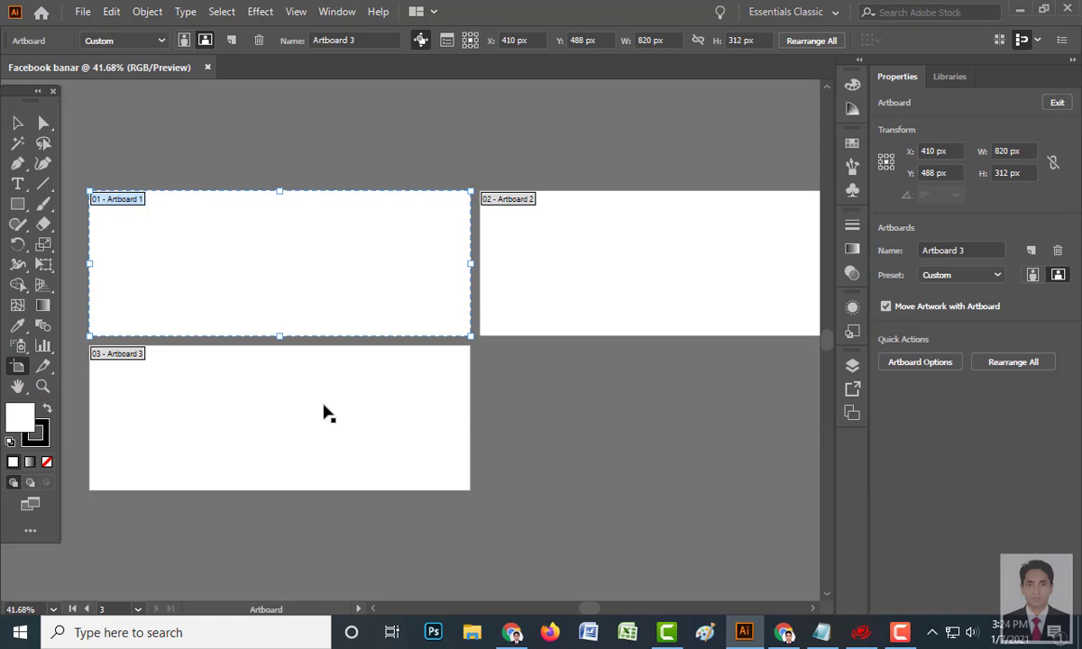
left_click(324, 405)
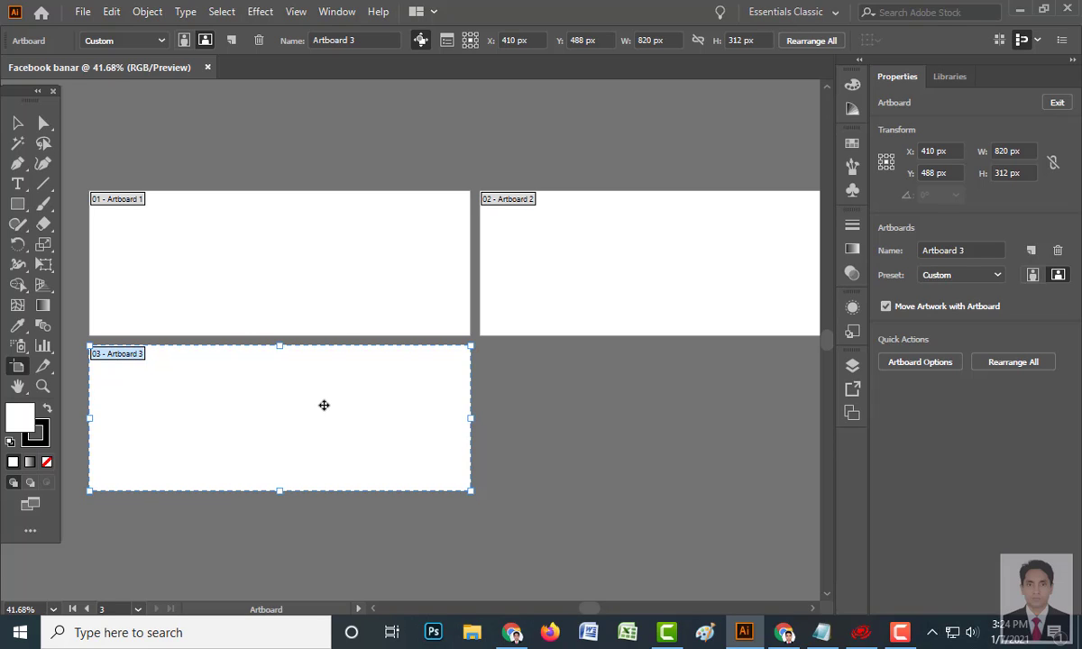
key("Delete")
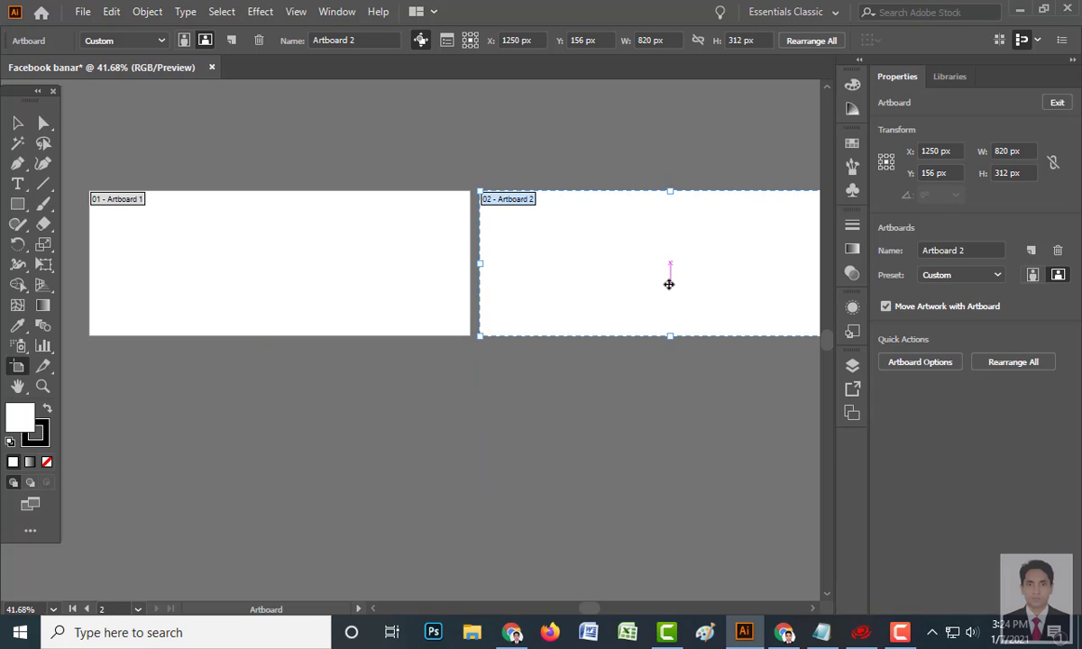
key("Delete")
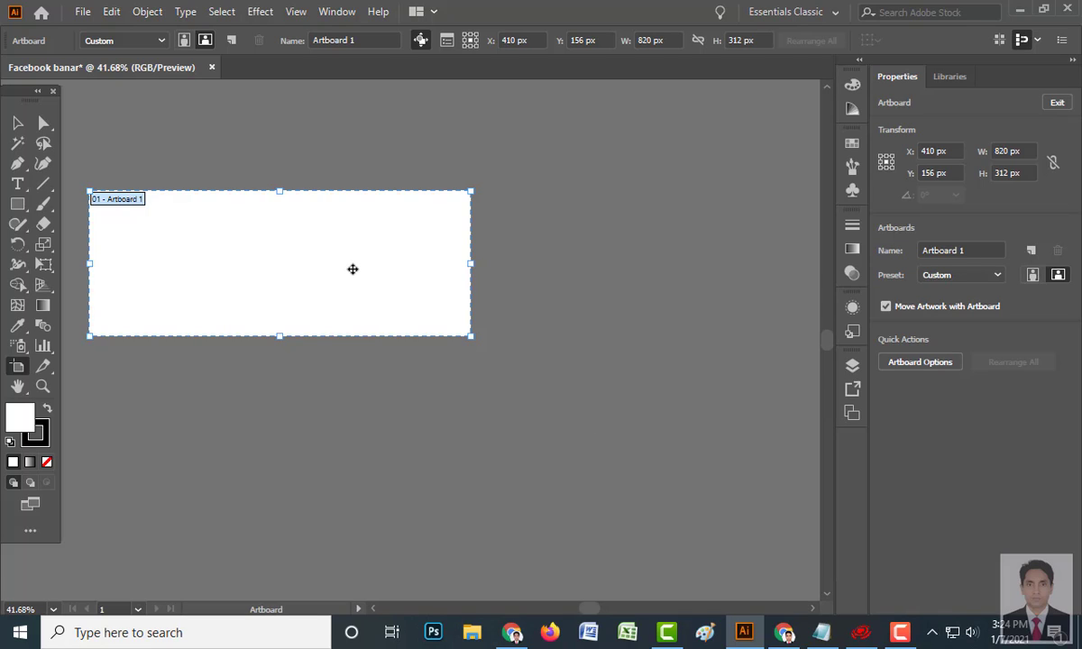
- Move Artboard 1 horizontally to about X 557 px, keeping Y at 156 px, and leave it selected
left_click_drag(352, 268, 420, 273)
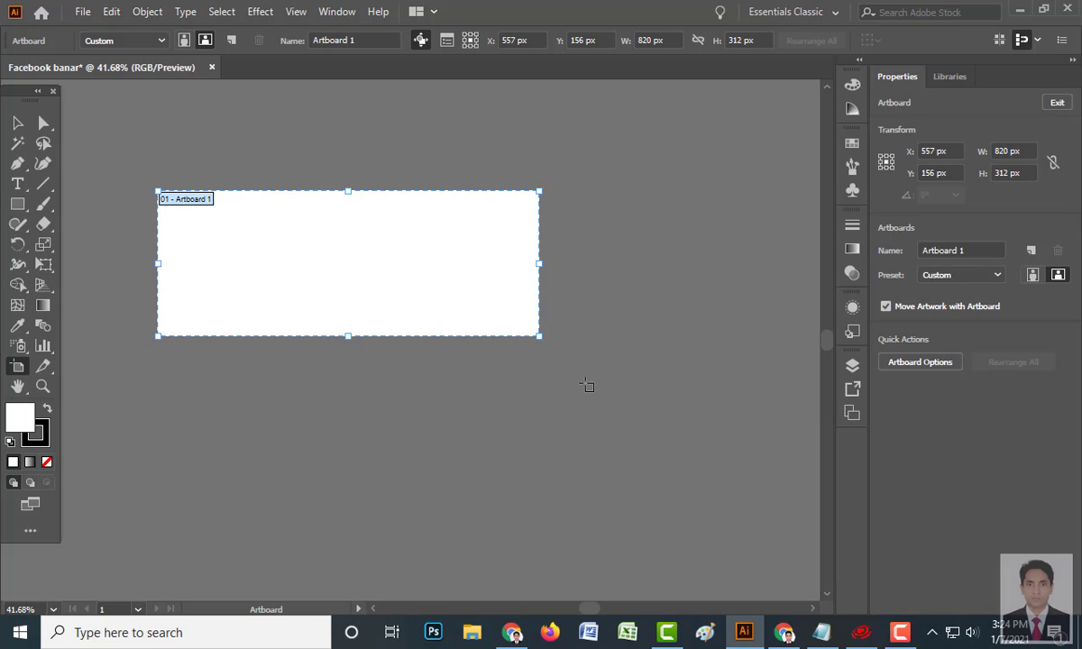
left_click(508, 378)
scroll(604, 320, "up", 3)
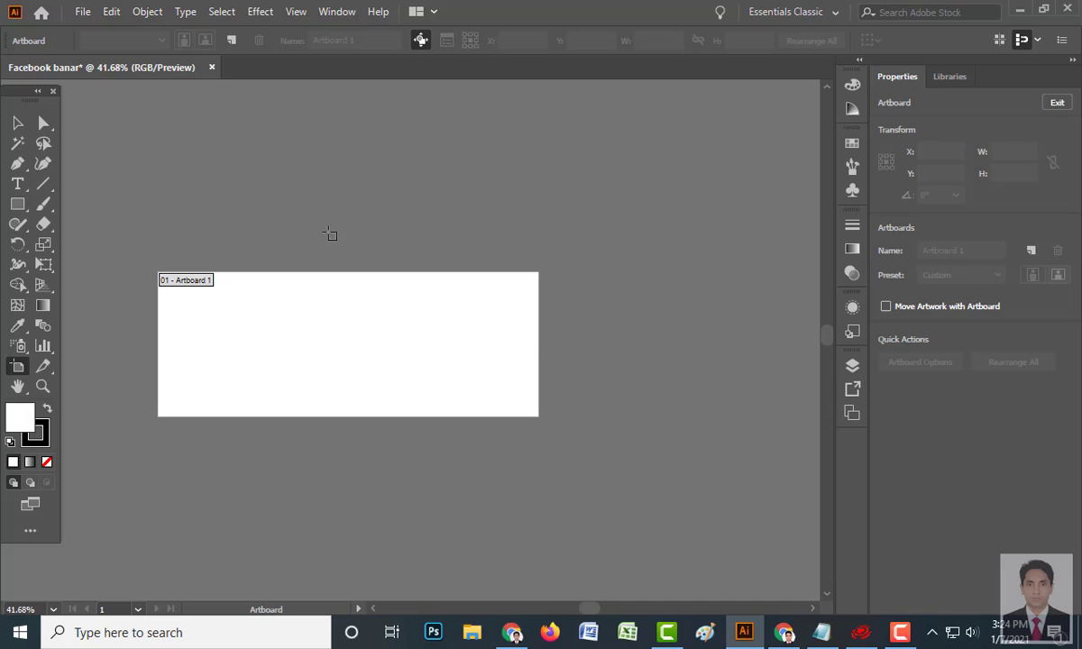
left_click(313, 311)
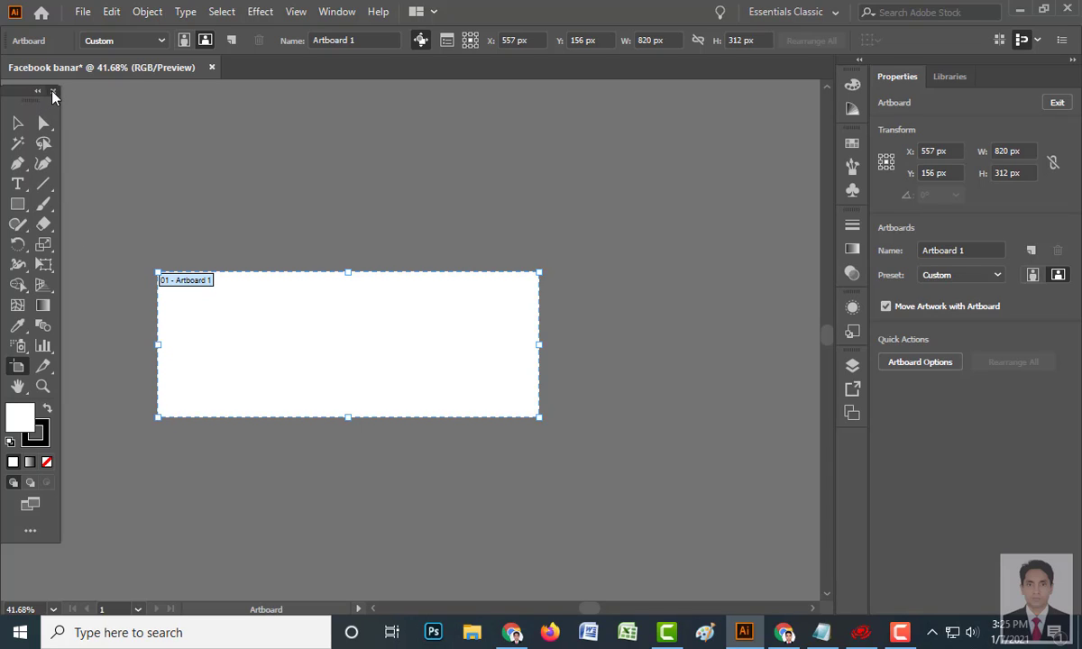
- Close the tools toolbar and restore it as the Advanced toolbar
left_click(53, 92)
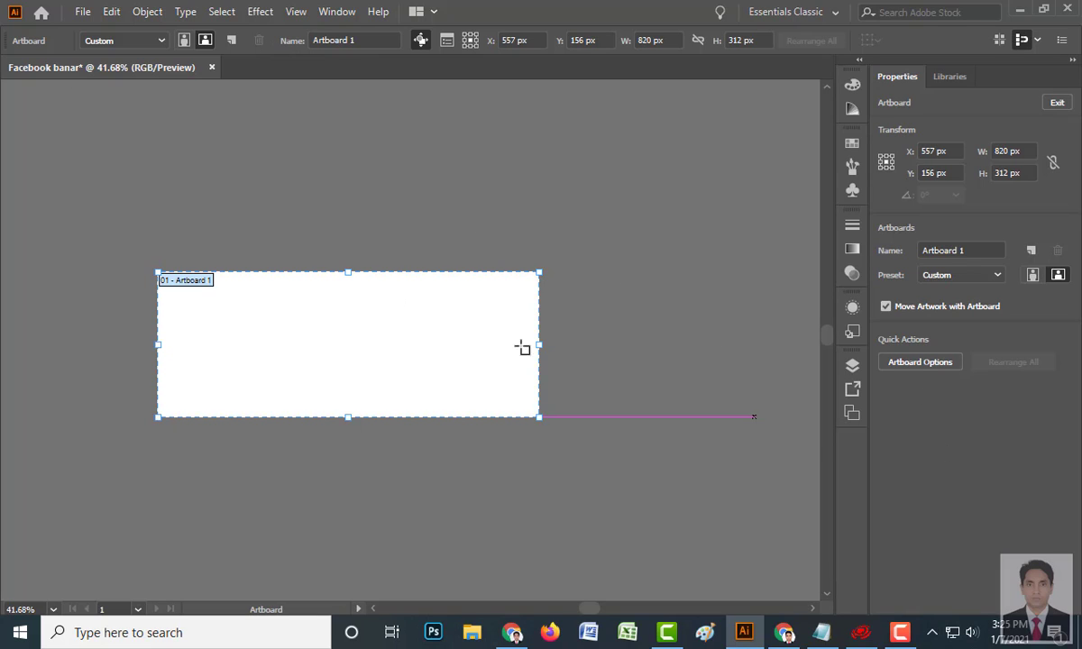
left_click(337, 13)
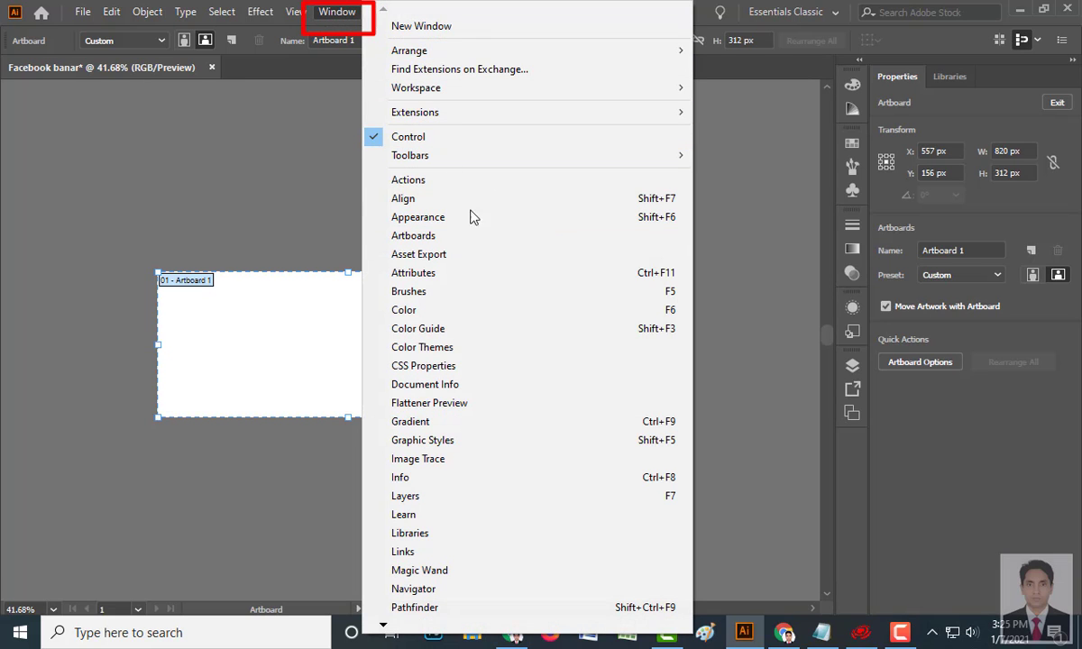
mouse_move(383, 628)
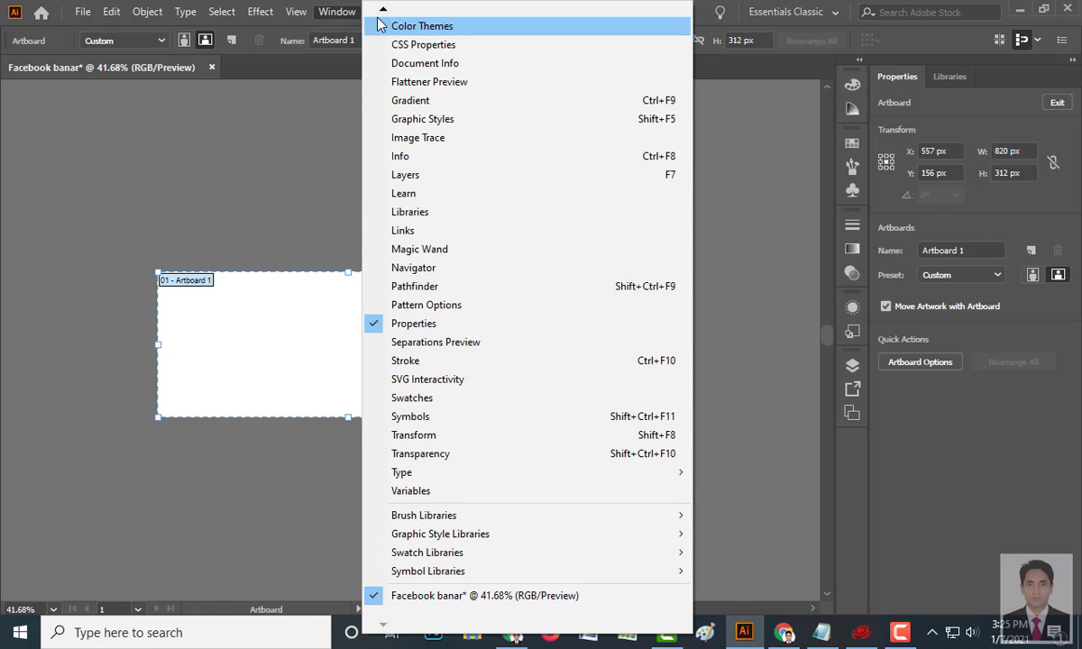
mouse_move(383, 11)
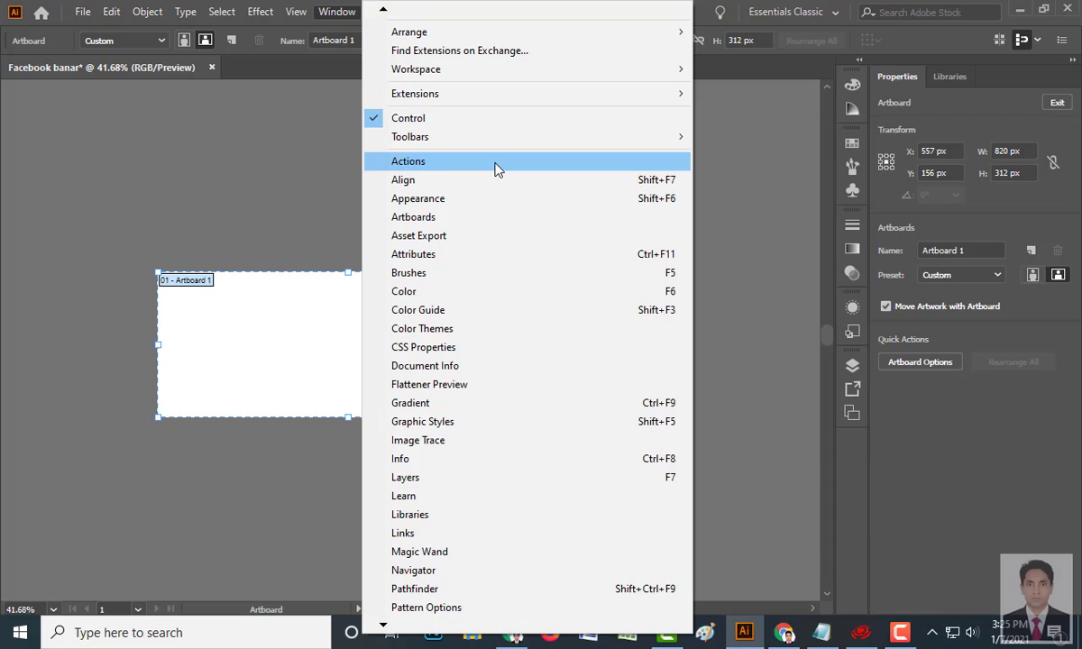
mouse_move(410, 144)
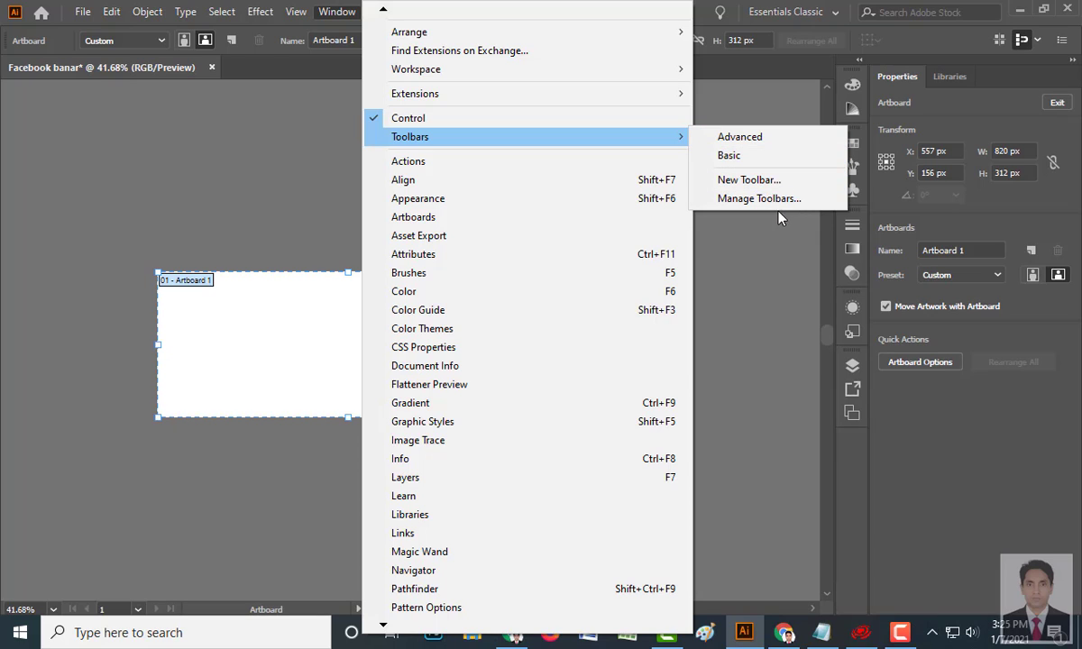
left_click(762, 142)
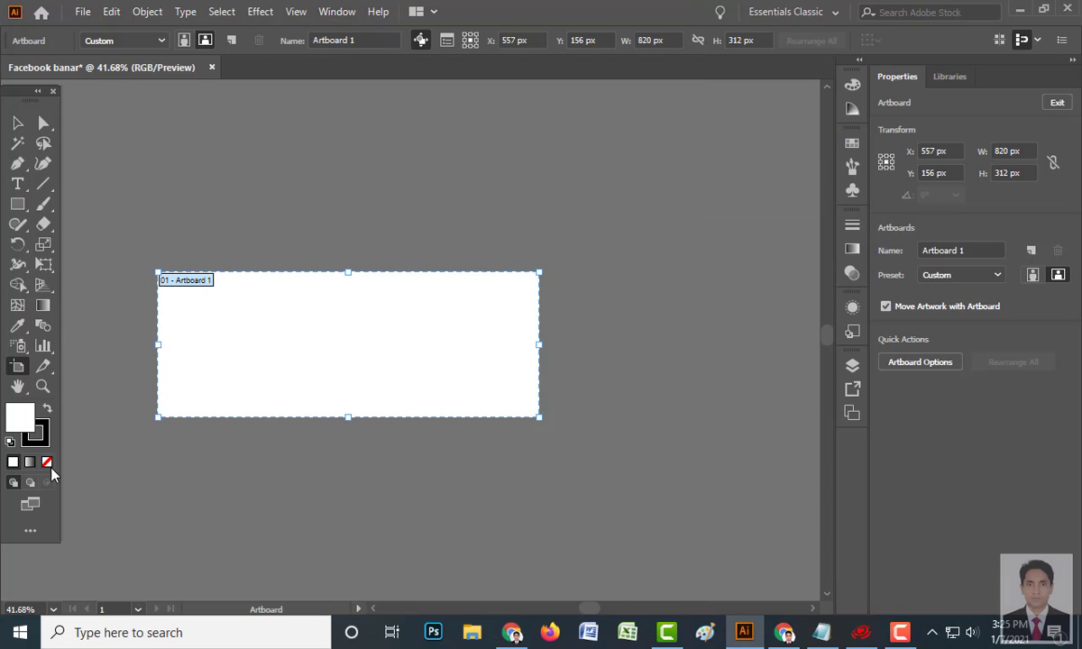
- Shift the toolbar slightly, switch it to a single column and back to two columns, and return it to the window's edge
mouse_move(18, 88)
left_mouse_down()
mouse_move(870, 126)
mouse_move(179, 121)
mouse_move(7, 94)
mouse_move(36, 96)
mouse_move(25, 92)
left_mouse_up()
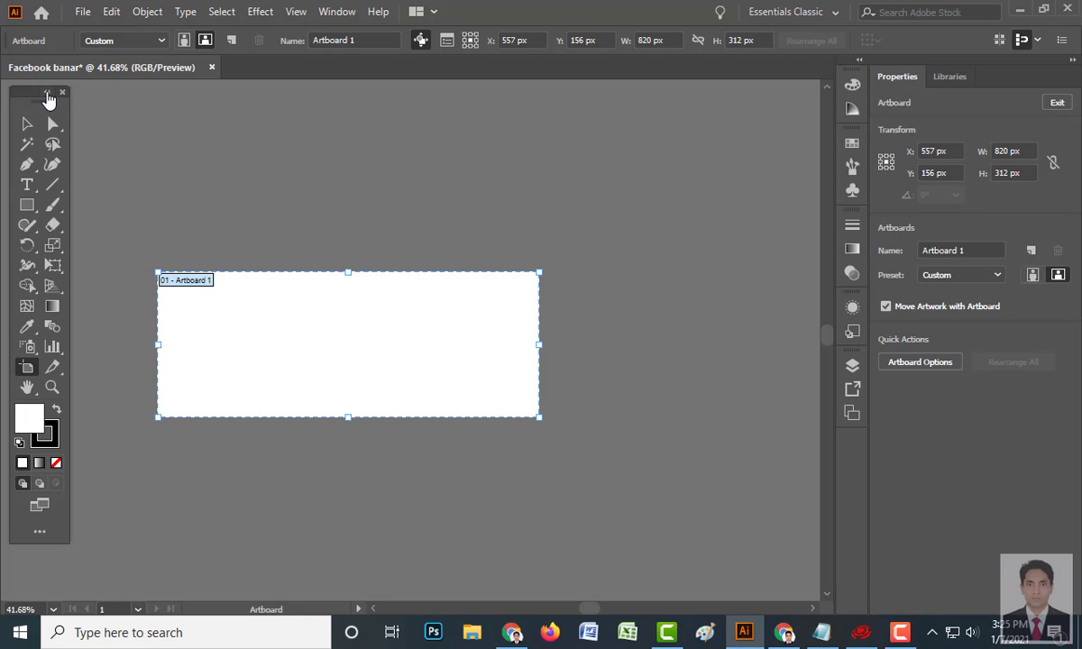
left_click(47, 94)
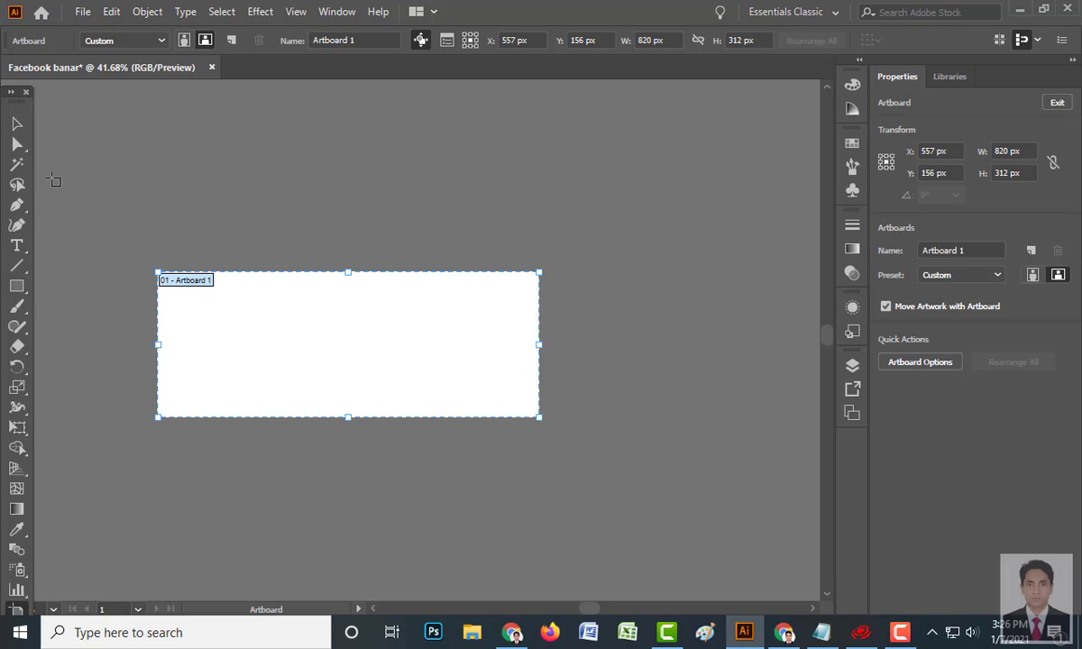
left_click(11, 92)
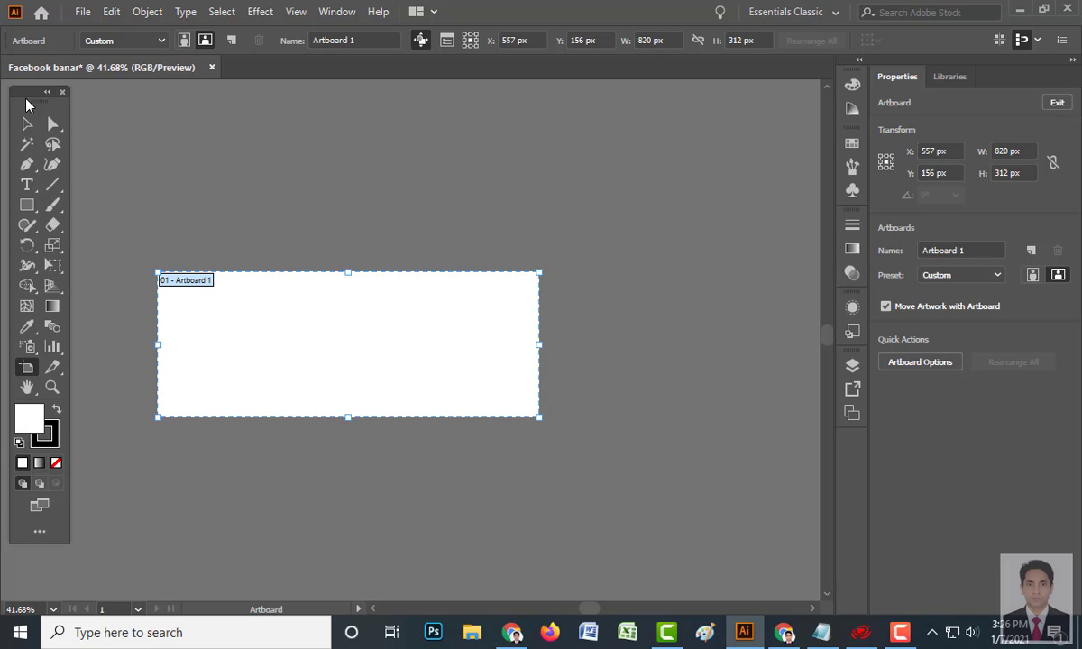
left_click_drag(32, 93, 27, 88)
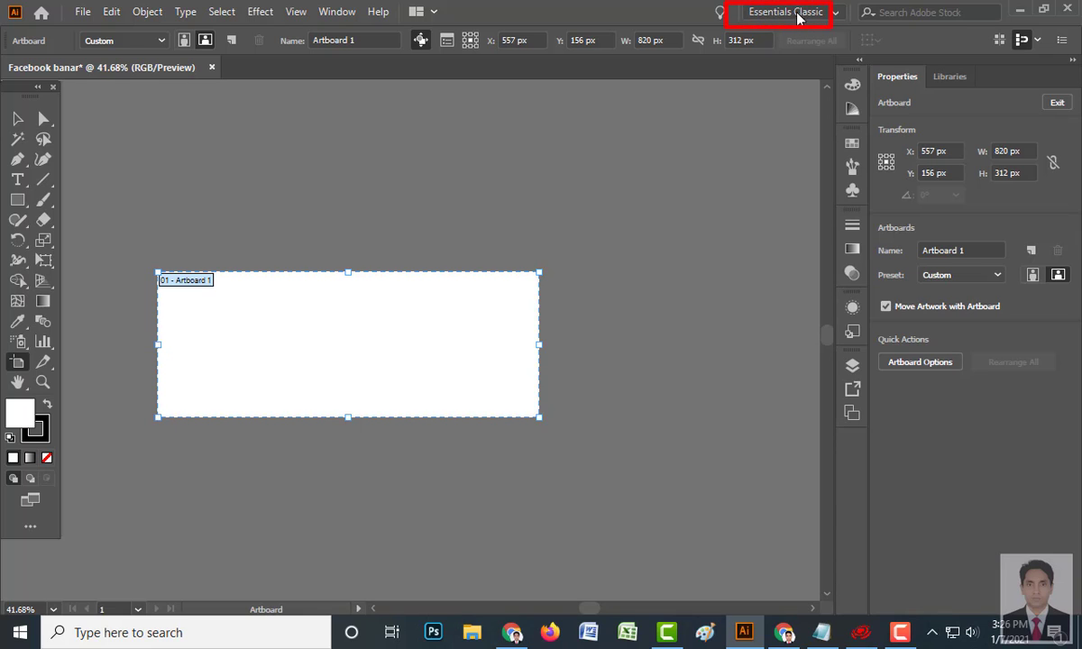
- Try the Painting and Layout workspaces, and return to the Essentials Classic workspace
left_click(835, 14)
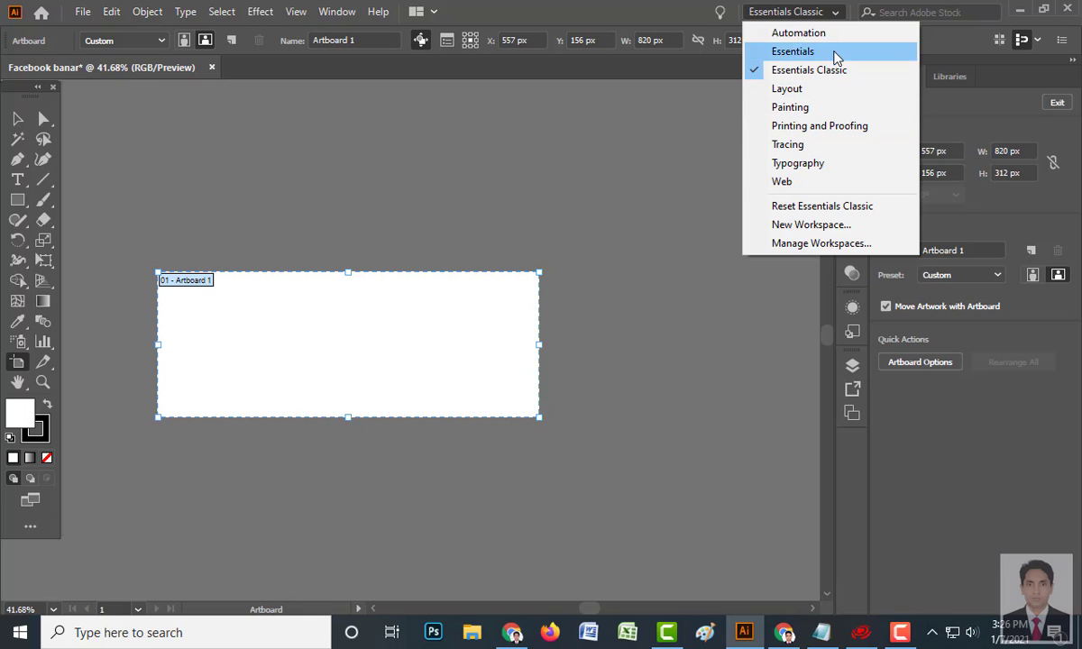
left_click(801, 109)
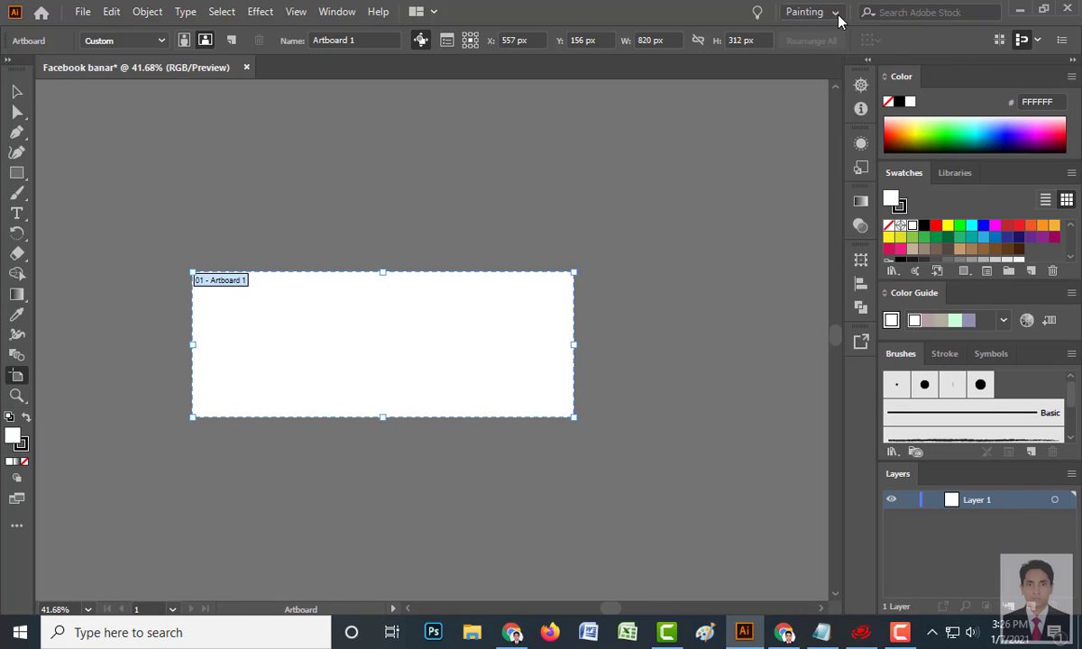
left_click(835, 13)
left_click(824, 94)
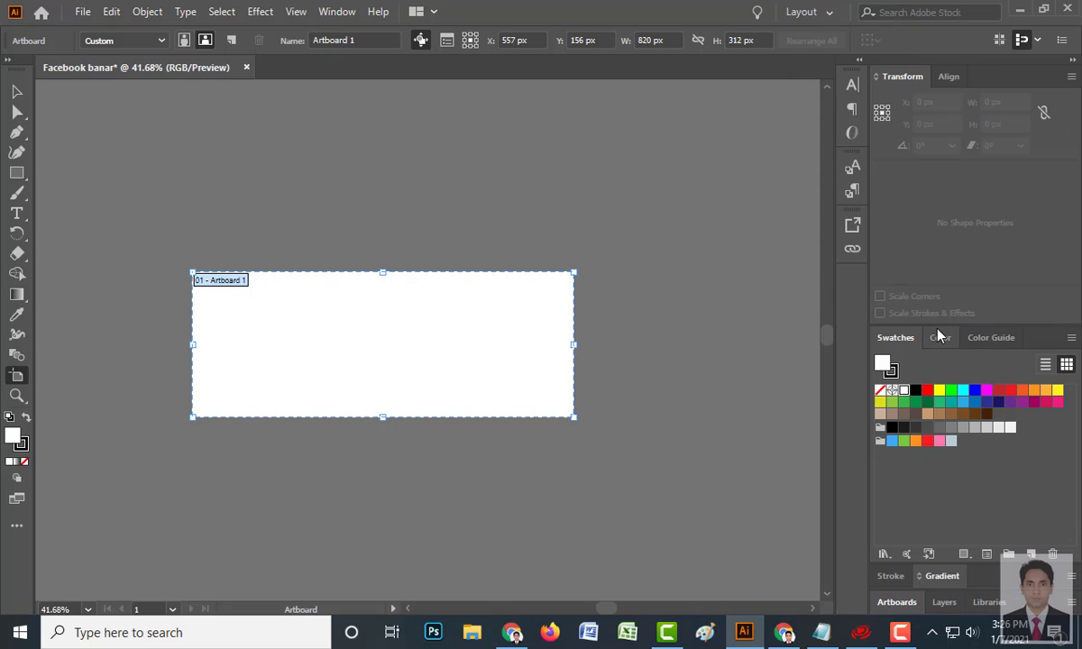
left_click(834, 12)
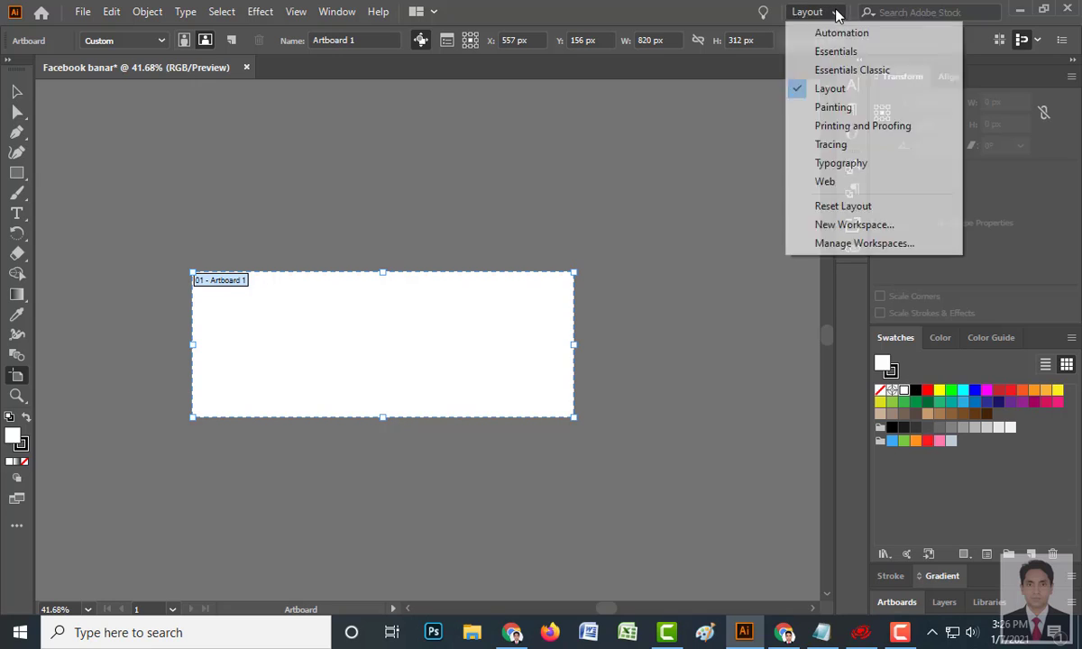
left_click(847, 72)
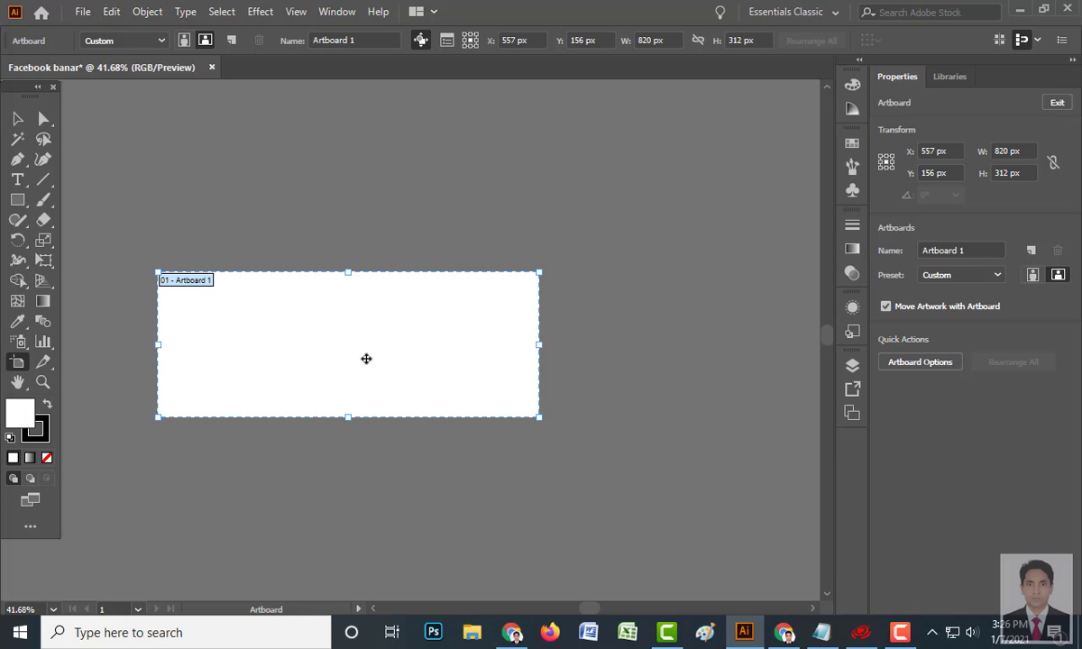
- Try enlarging Artboard 1 upward and to the right with the Artboard tool, and shrinking it from its upper-right corner
left_click(15, 117)
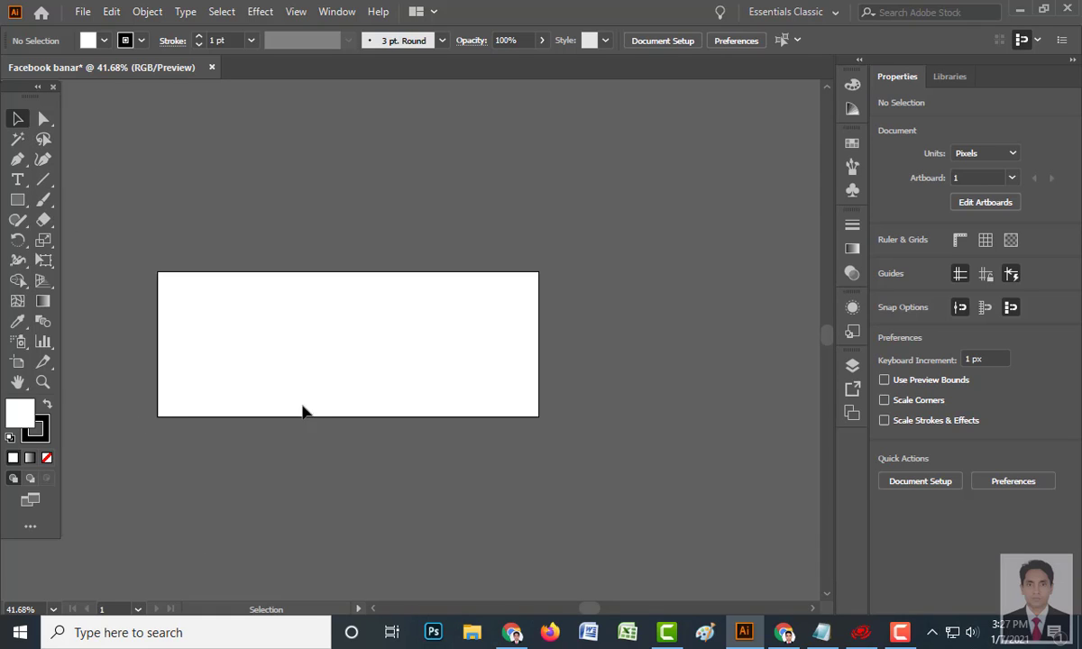
left_click(17, 362)
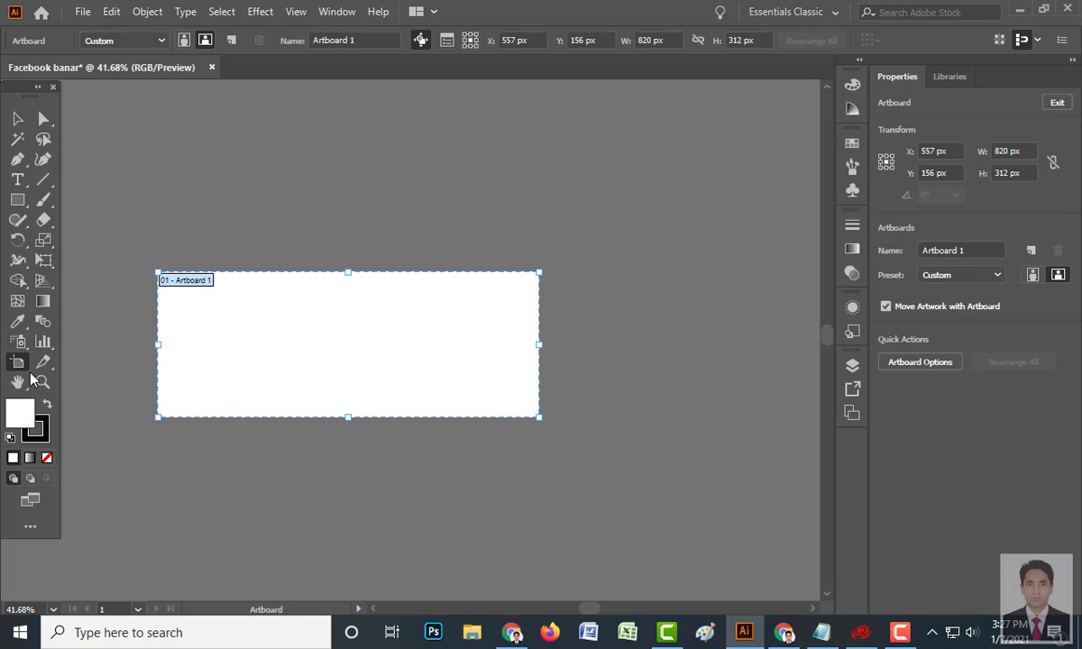
left_click_drag(349, 273, 365, 157)
left_click_drag(541, 287, 710, 287)
left_click_drag(712, 157, 588, 275)
- Undo the artboard resizing and the earlier horizontal move, returning Artboard 1 to X 410 px, and switch to the Selection tool
key("ctrl+z")
key("ctrl+z")
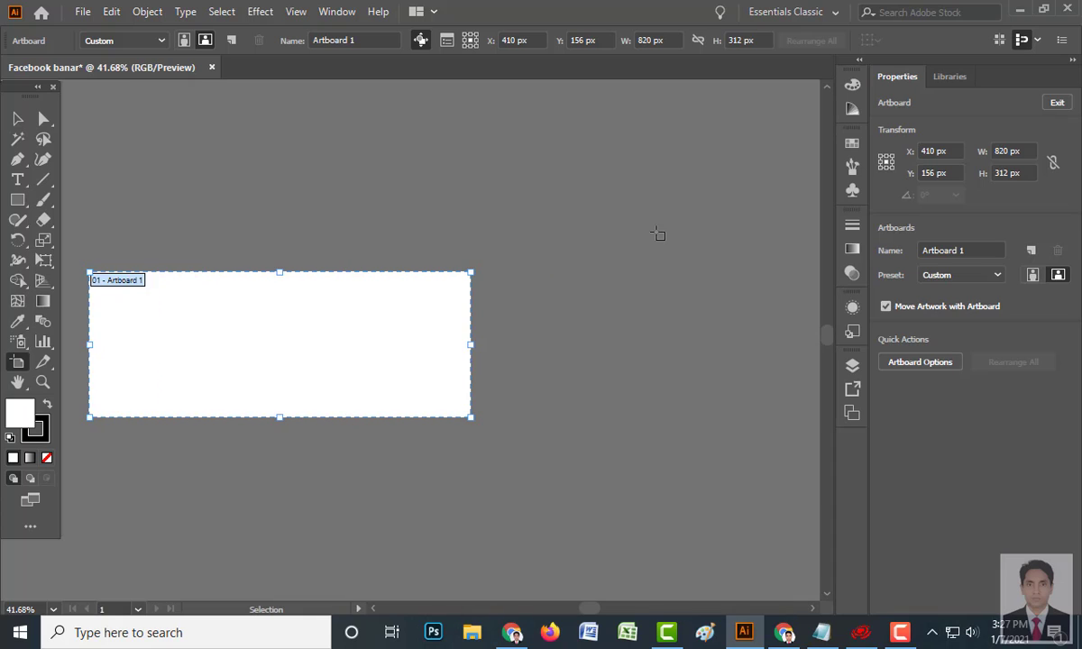
left_click(17, 118)
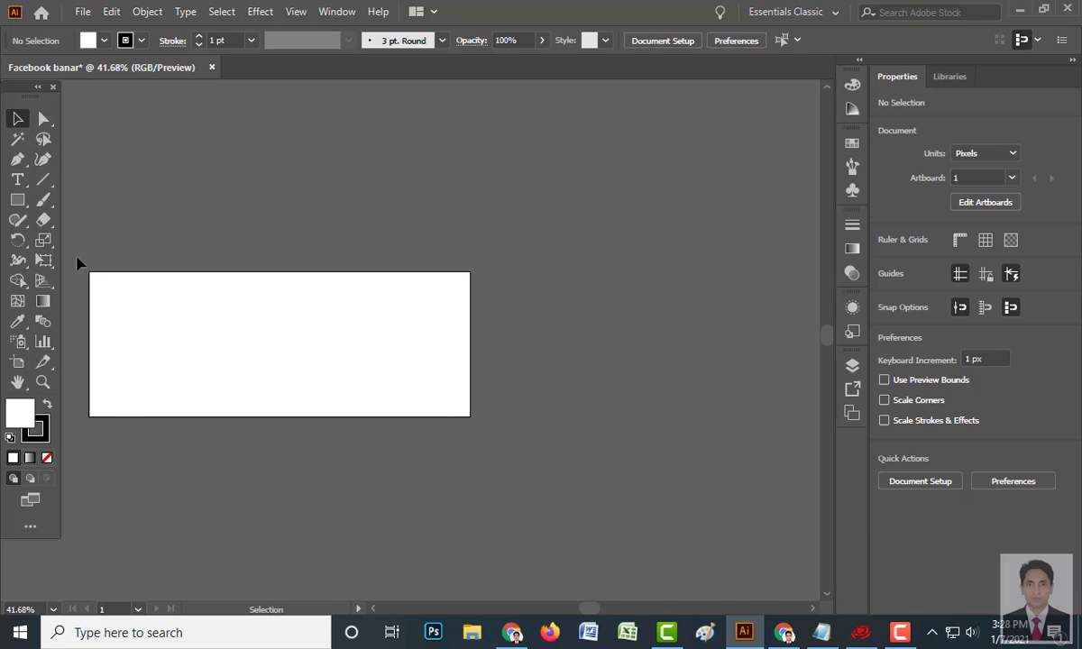
- Draw a rectangle about 173 x 111 px near the artboard's upper-left corner with the Rectangle tool
left_click(22, 202)
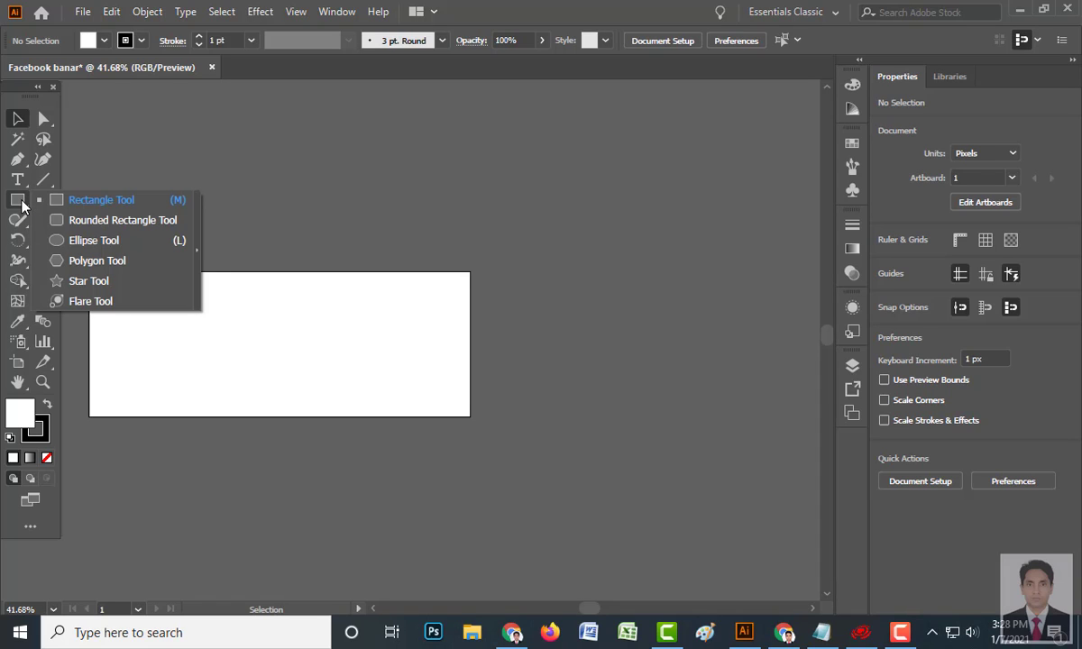
left_click(107, 195)
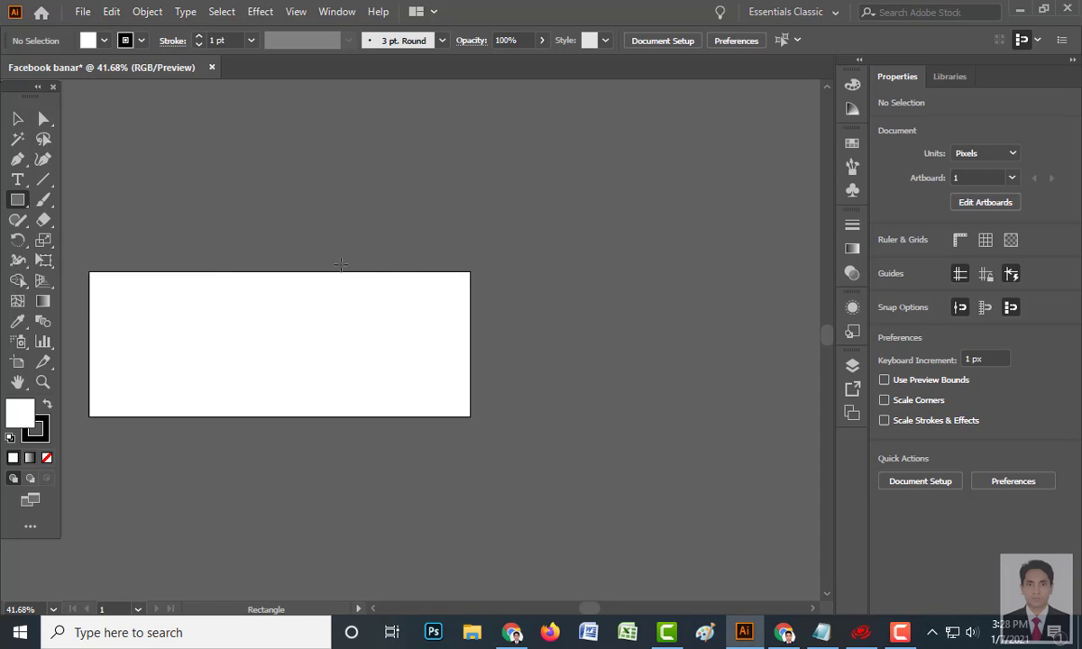
scroll(387, 267, "up", 1)
scroll(387, 268, "down", 2)
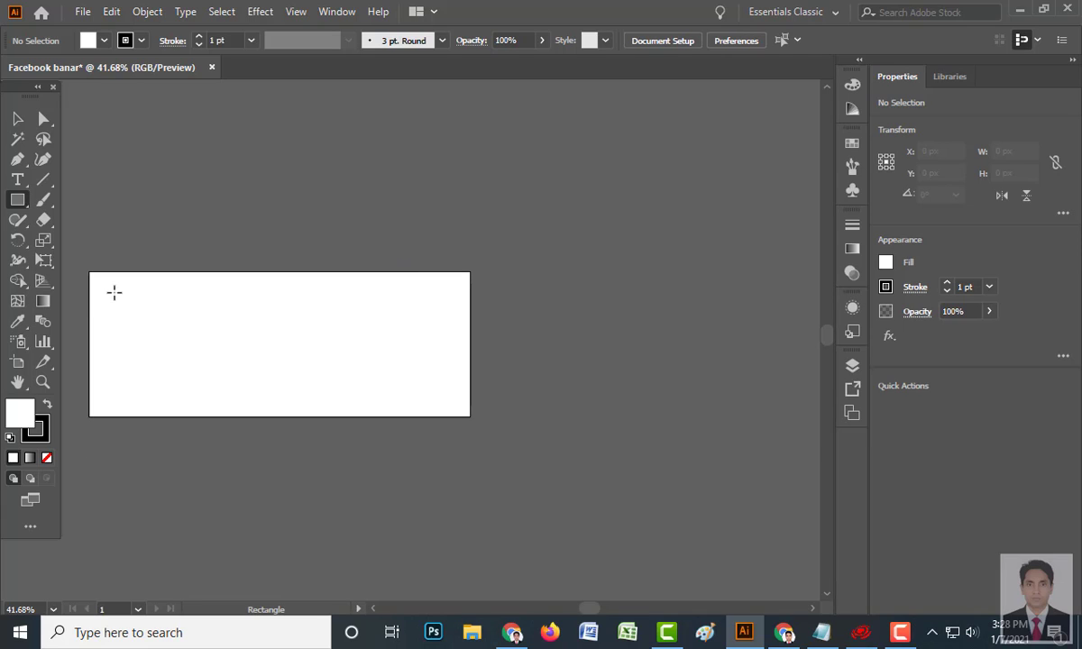
left_click_drag(113, 293, 206, 341)
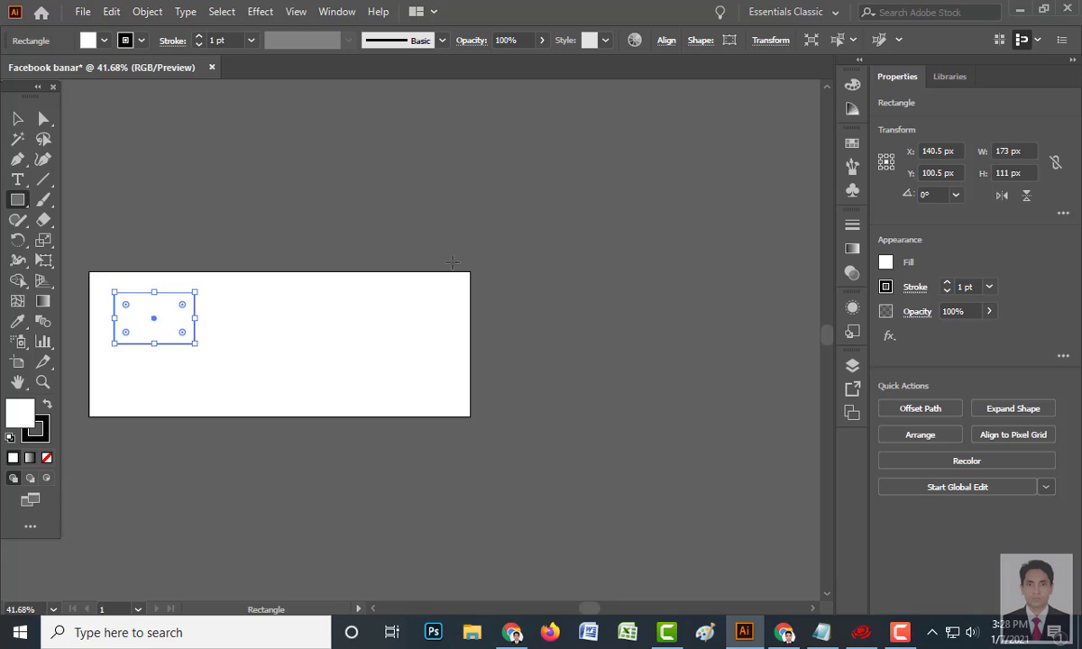
- Try cyan and red fill swatches on the rectangle, and settle on the orange swatch
double_click(20, 420)
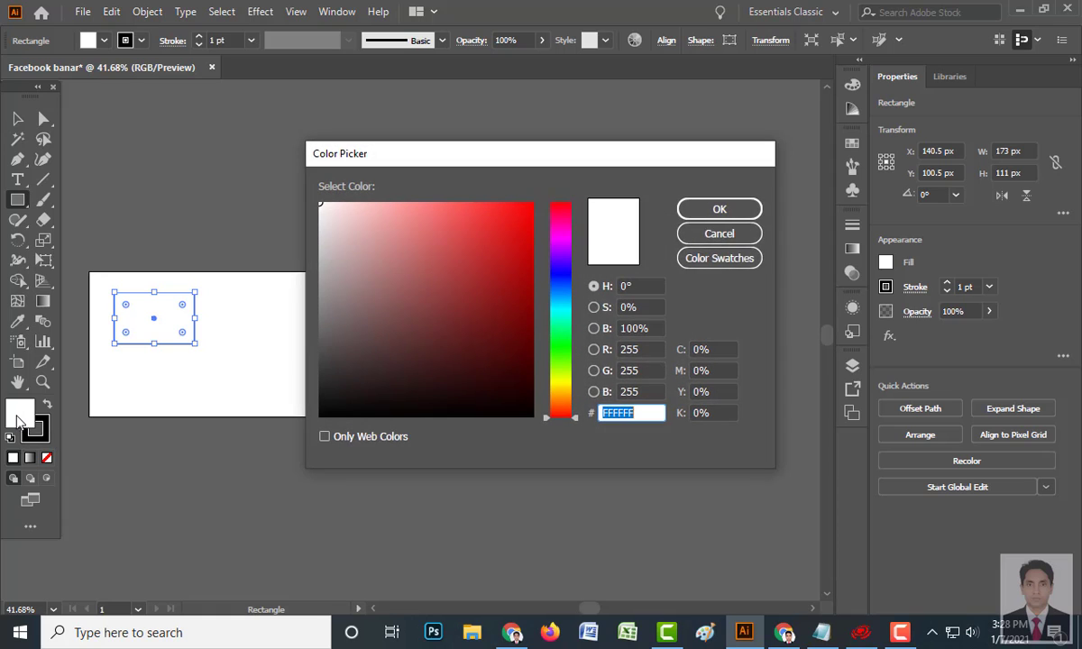
left_click(718, 234)
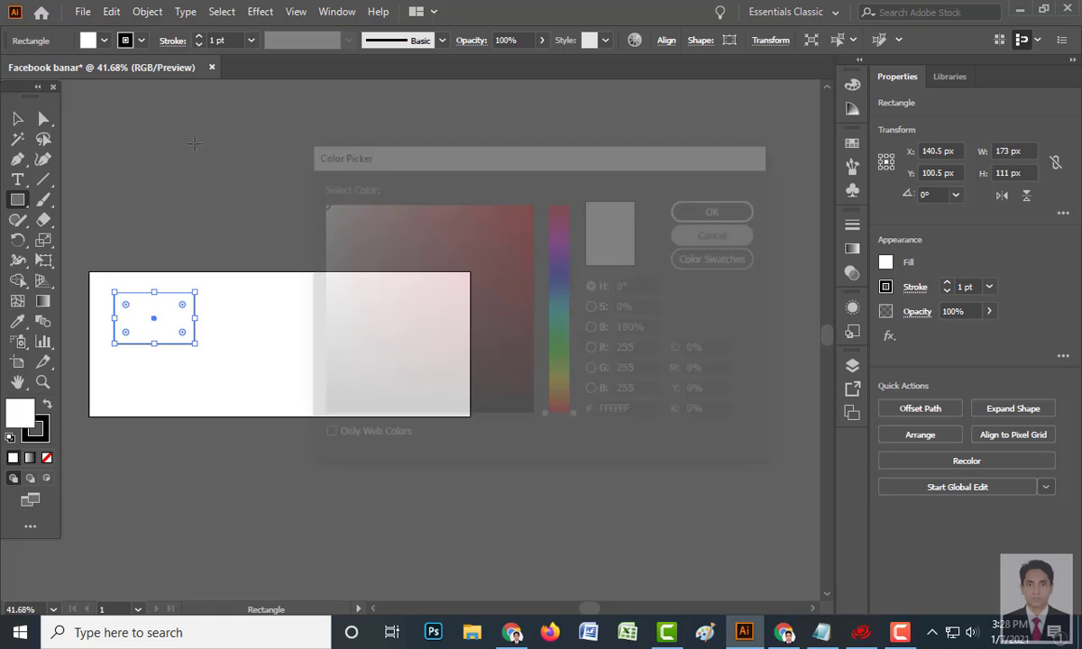
left_click(105, 41)
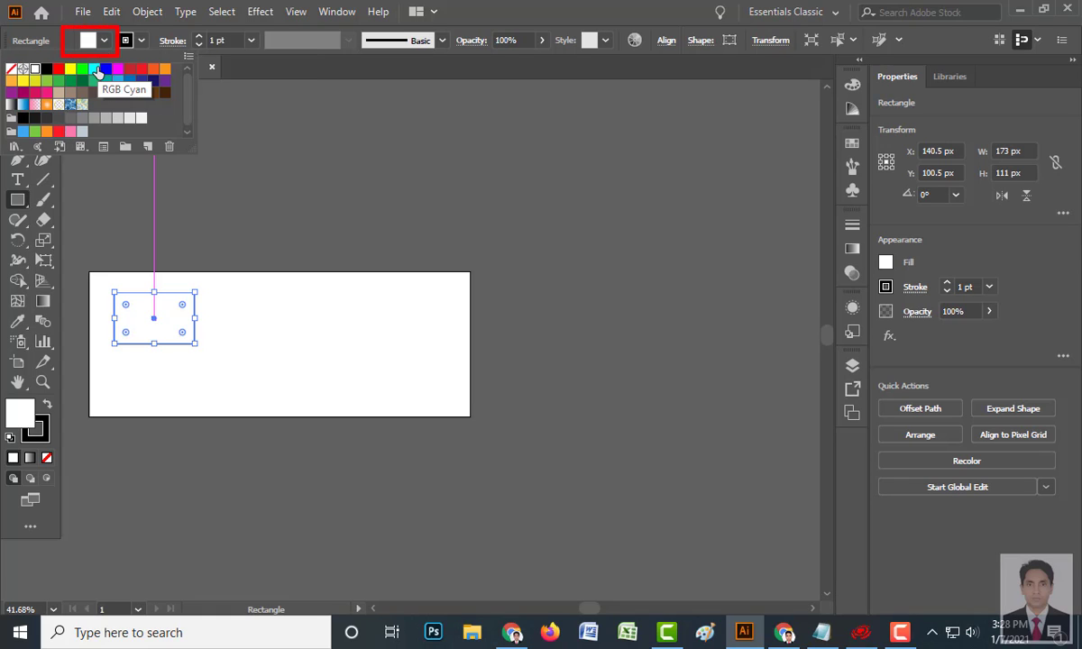
left_click(95, 68)
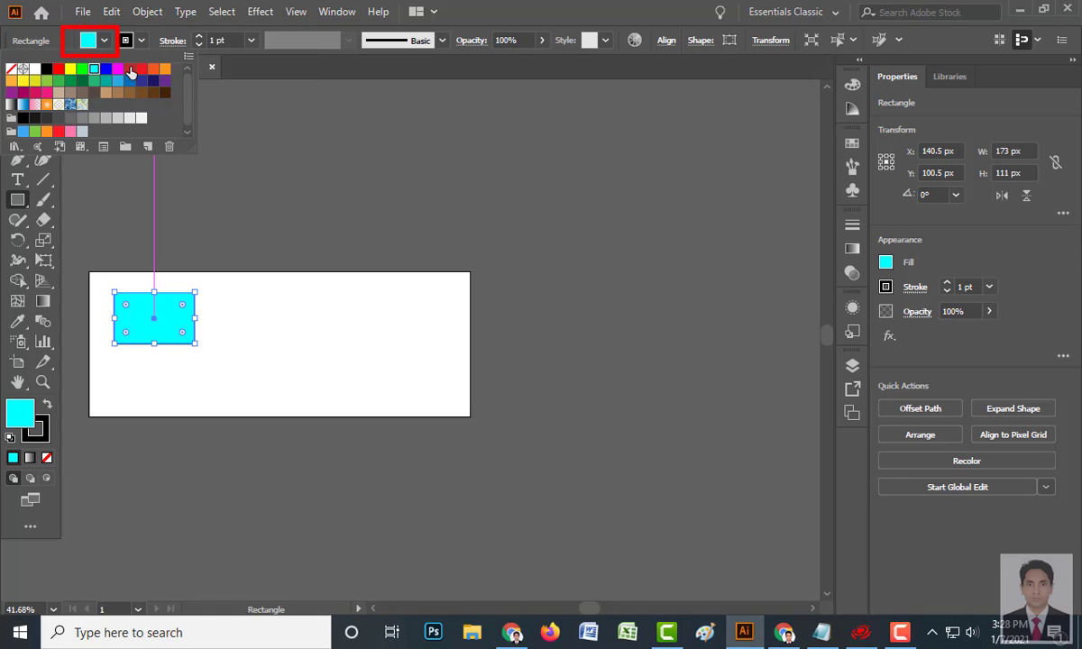
left_click(129, 68)
left_click(163, 69)
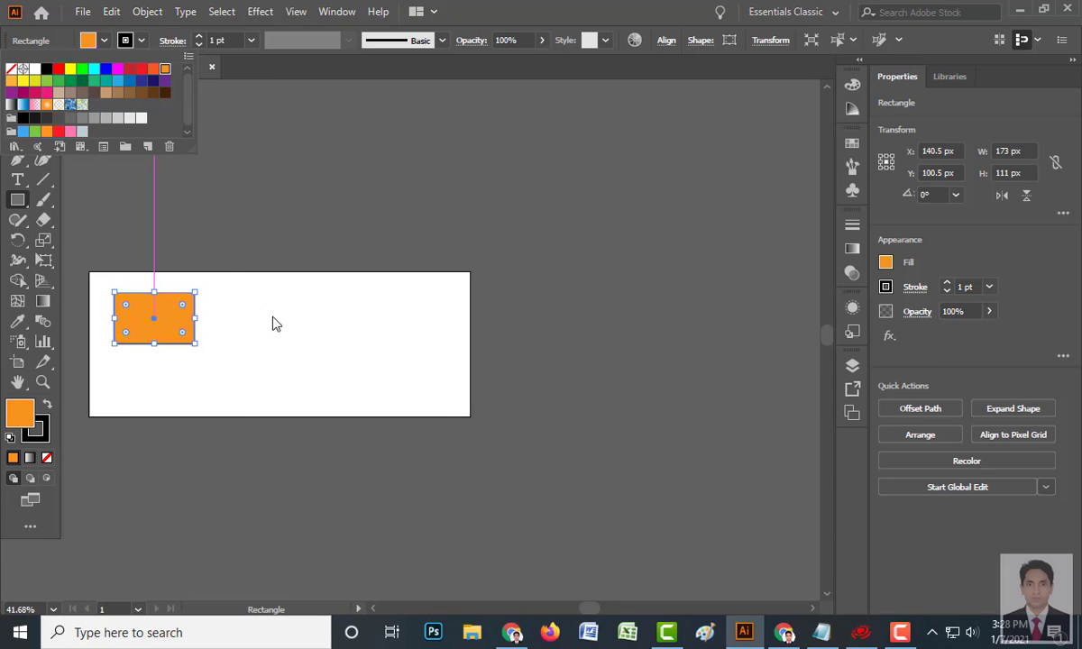
left_click(317, 313)
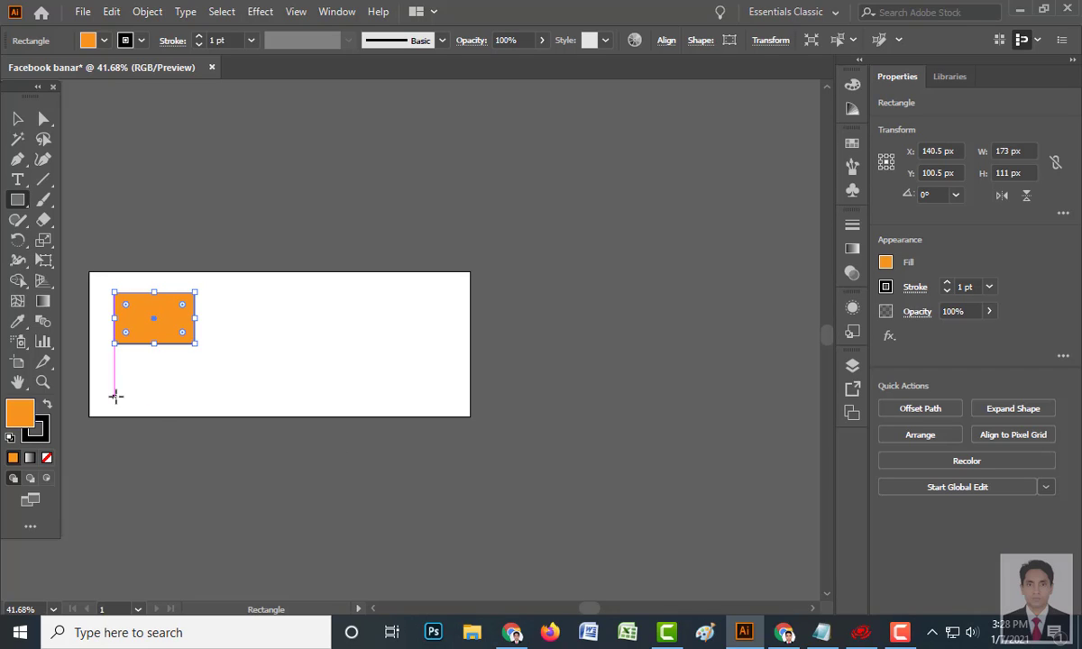
- Duplicate the orange rectangle straight up above the artboard at about Y -188.5 px, and repeat the duplication once
left_click(17, 121)
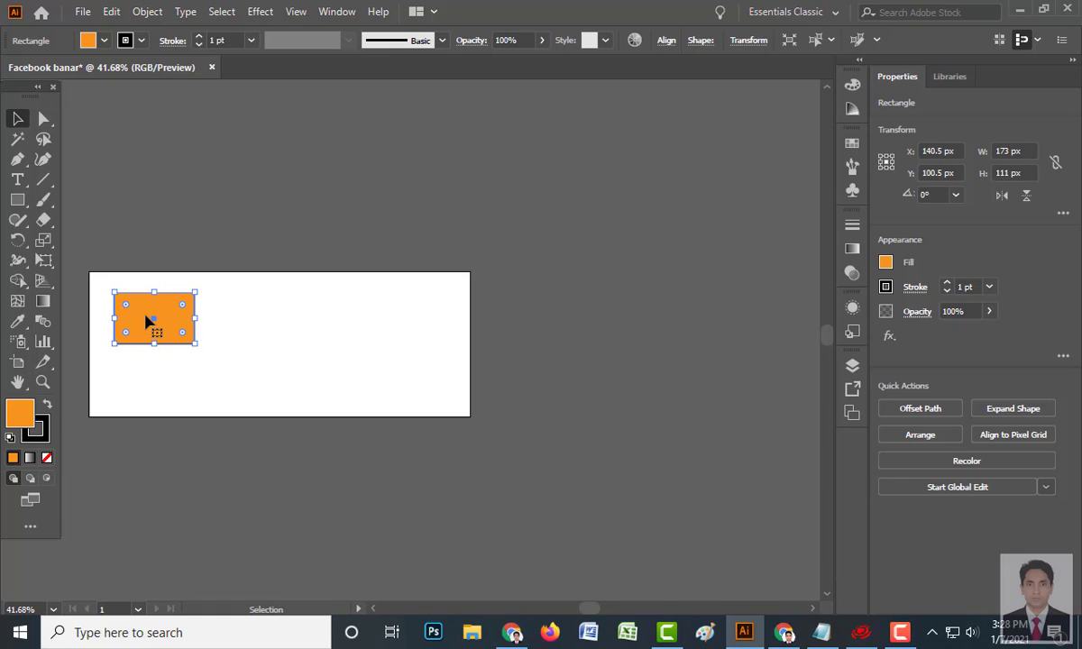
left_click_drag(147, 322, 148, 188)
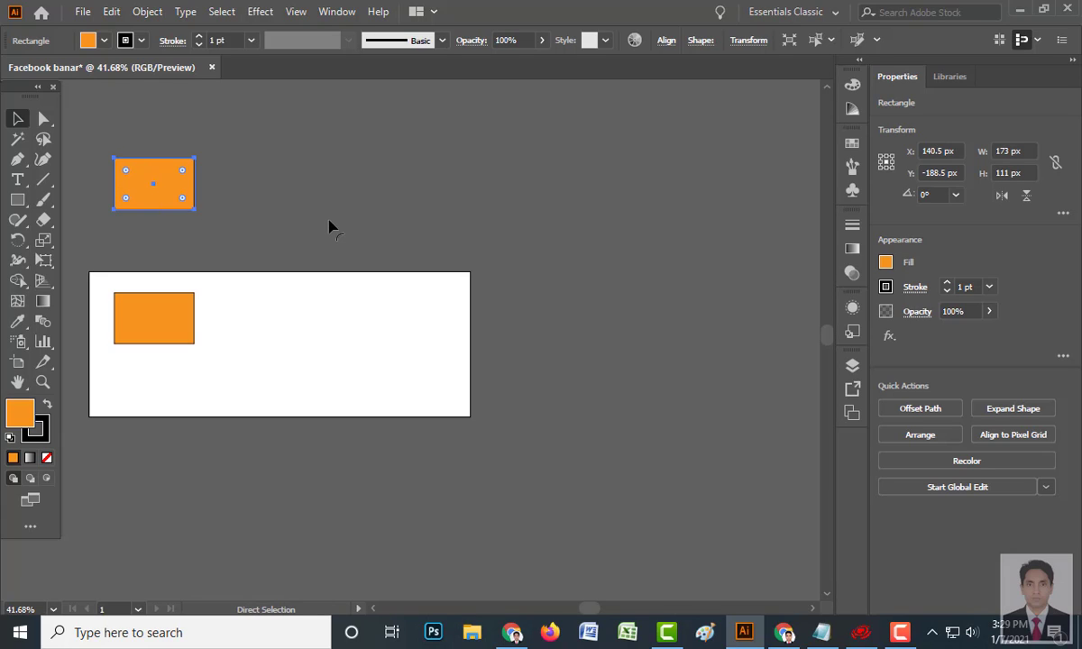
key("ctrl+d")
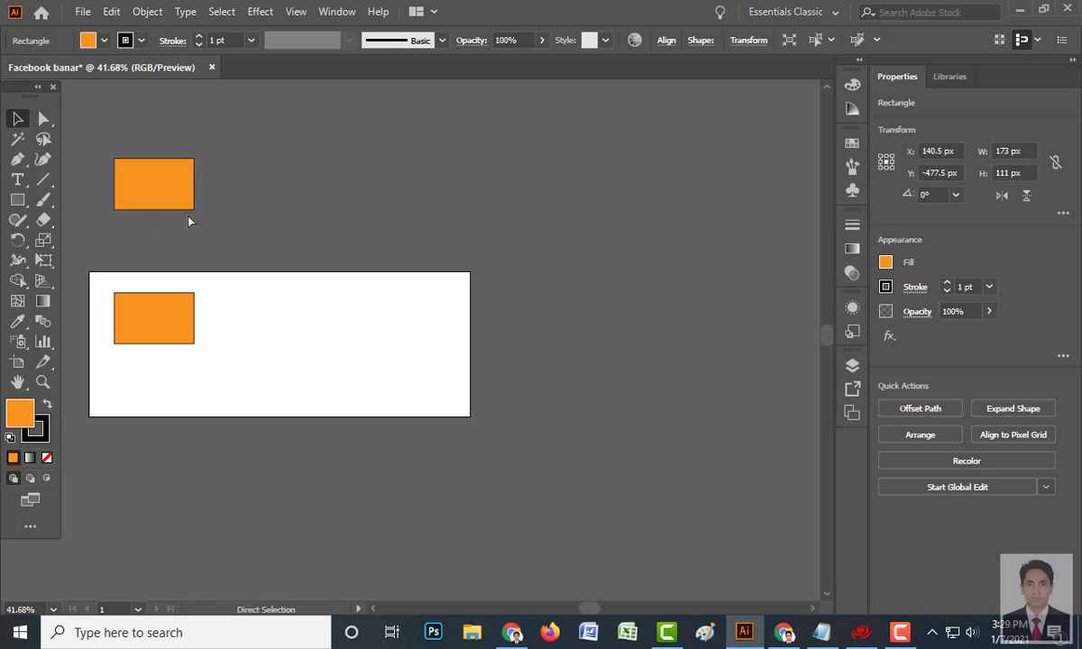
- Shift the copy above the artboard up to about Y -199.5 px and delete it
left_click(167, 193)
left_click(157, 188)
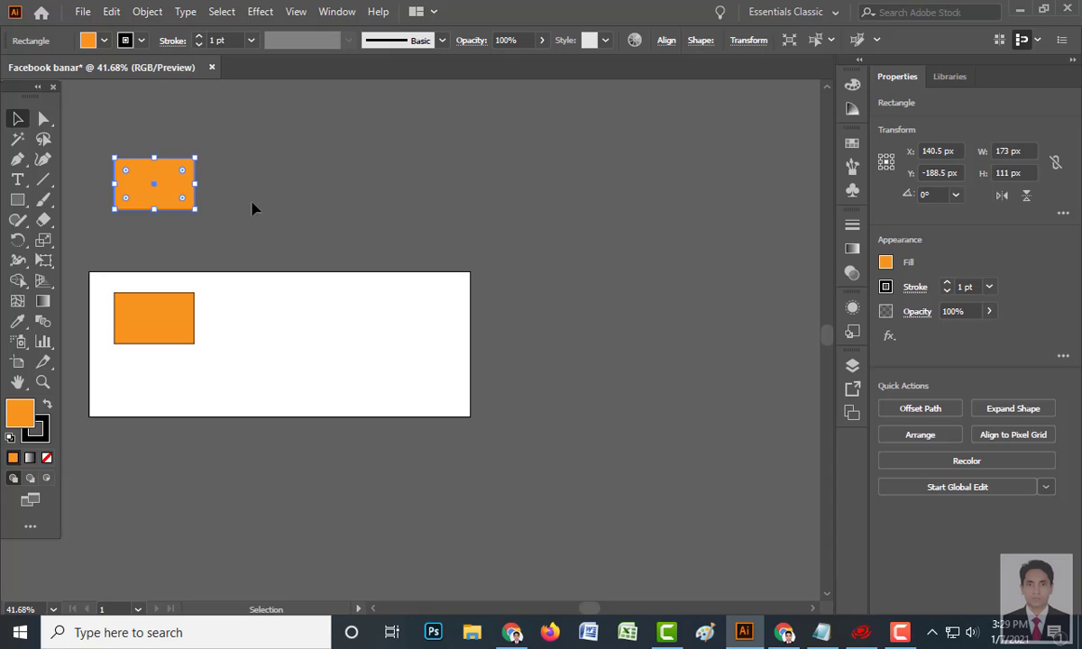
left_click(164, 192)
mouse_move(147, 189)
left_mouse_down()
mouse_move(150, 217)
mouse_move(144, 180)
mouse_move(151, 185)
left_mouse_up()
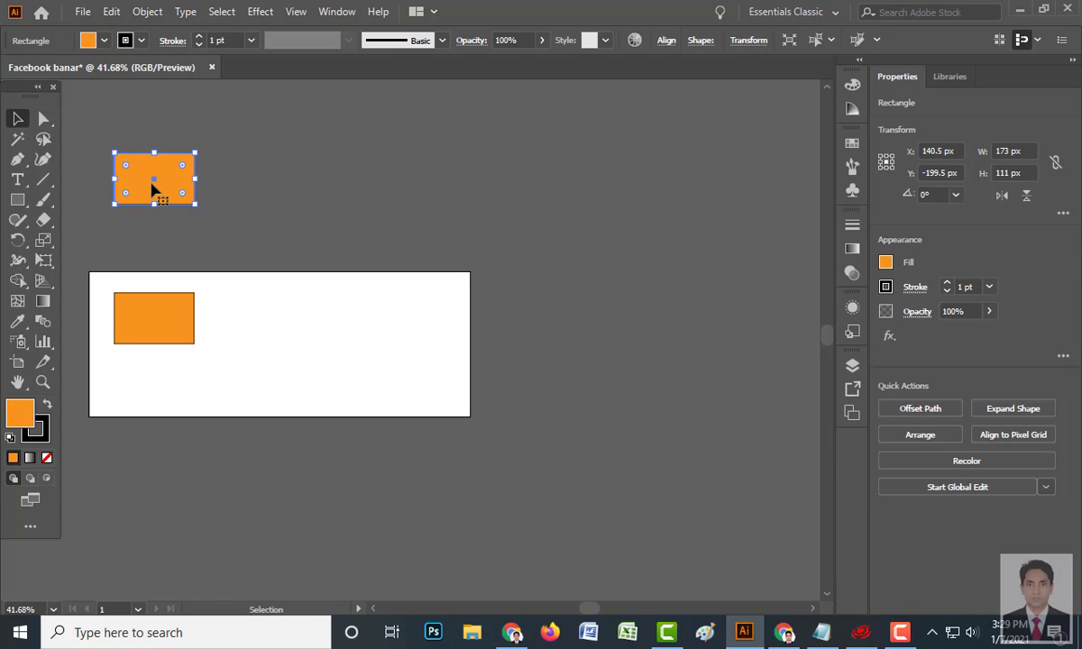
key("Delete")
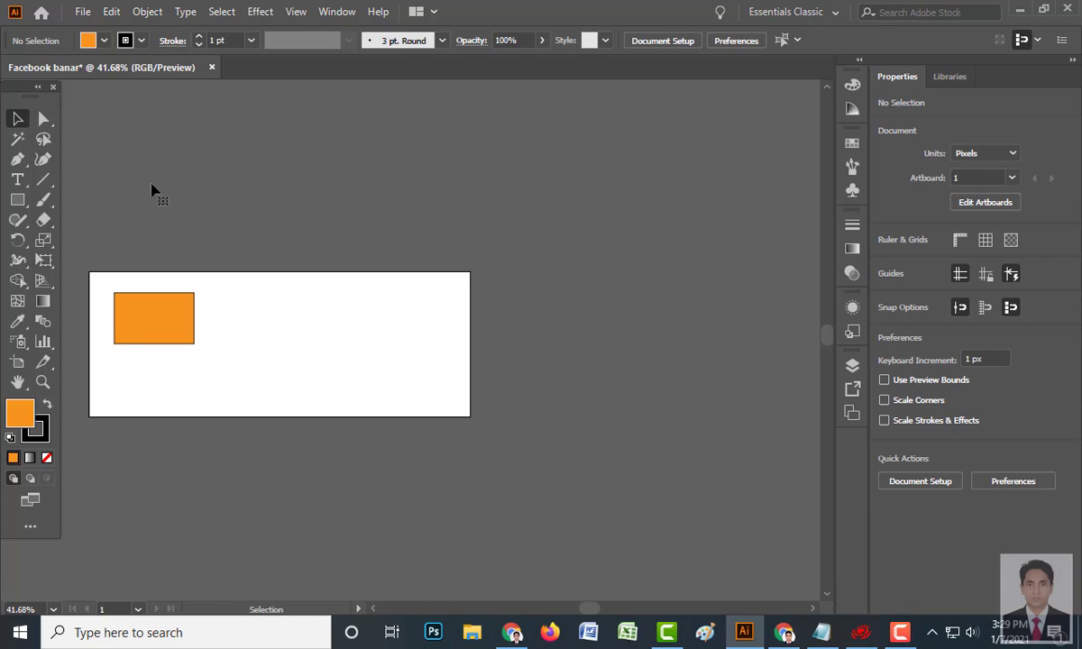
- Duplicate the artboard's orange rectangle straight up above the artboard at about Y -192.5 px, and deselect it
left_click(151, 331)
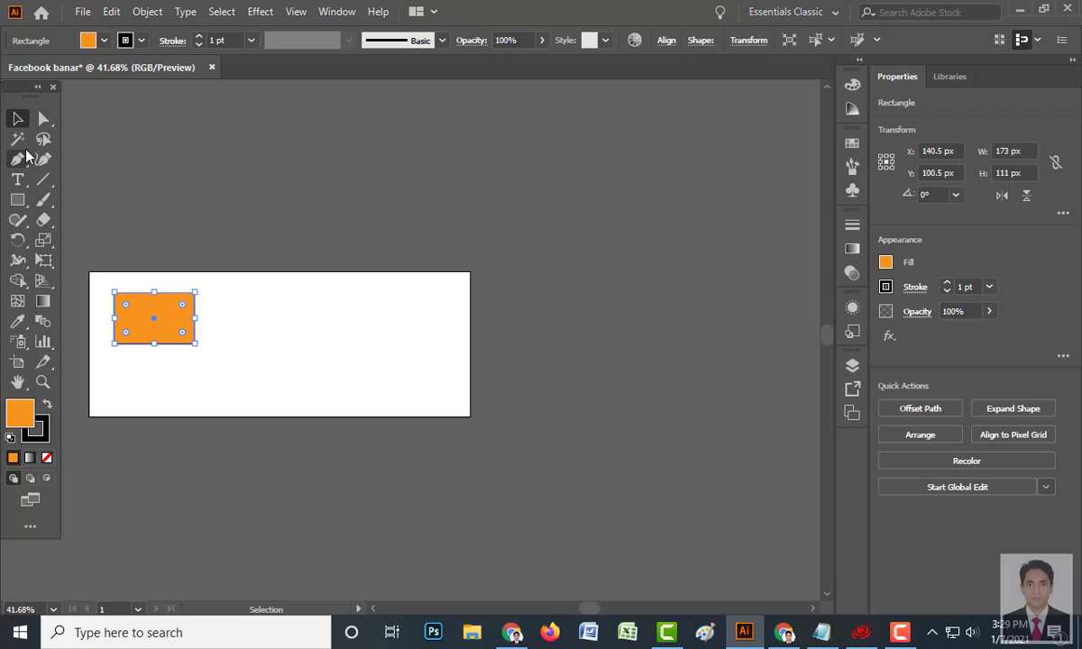
left_click_drag(152, 326, 174, 191)
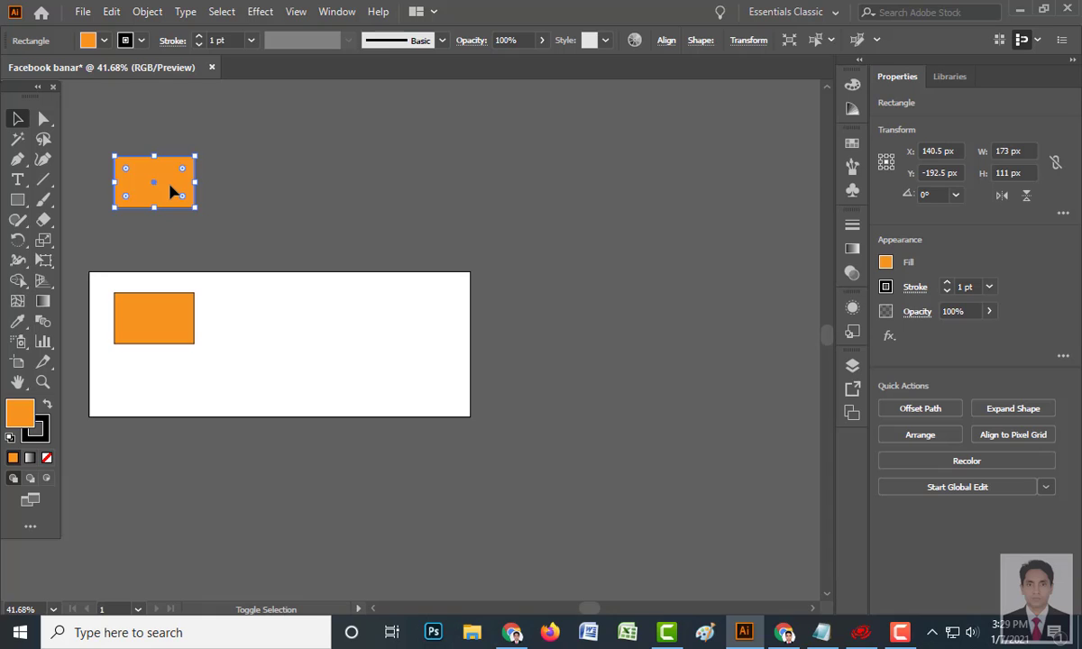
left_click(243, 217)
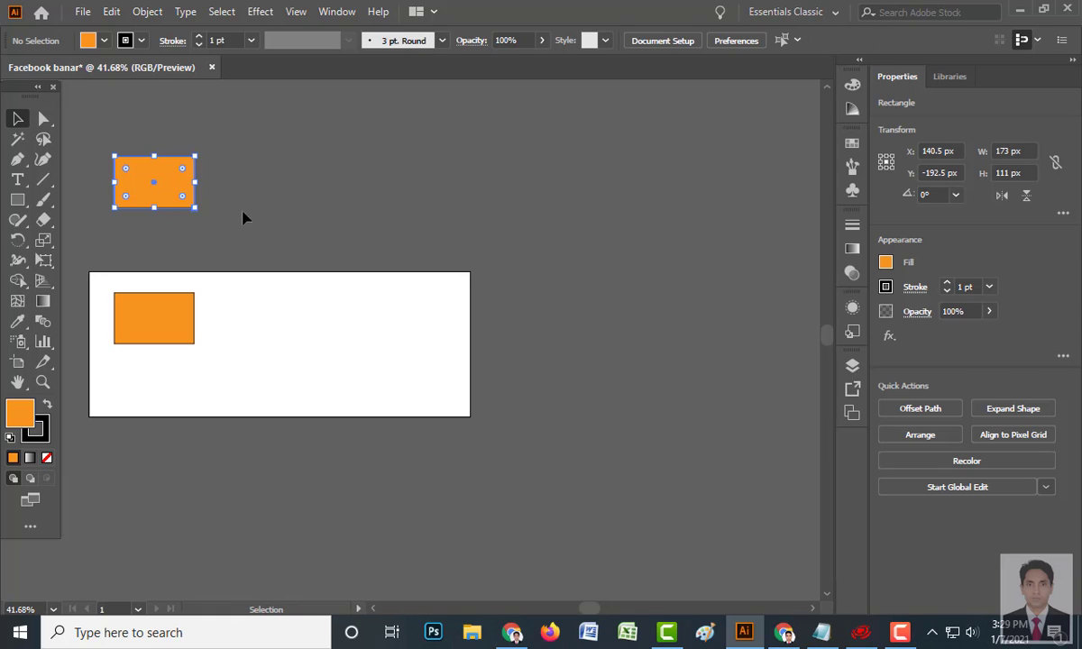
- Duplicate the upper rectangle horizontally to about X 351.5 px, and repeat the duplication four times to form a row of six
left_click(160, 183)
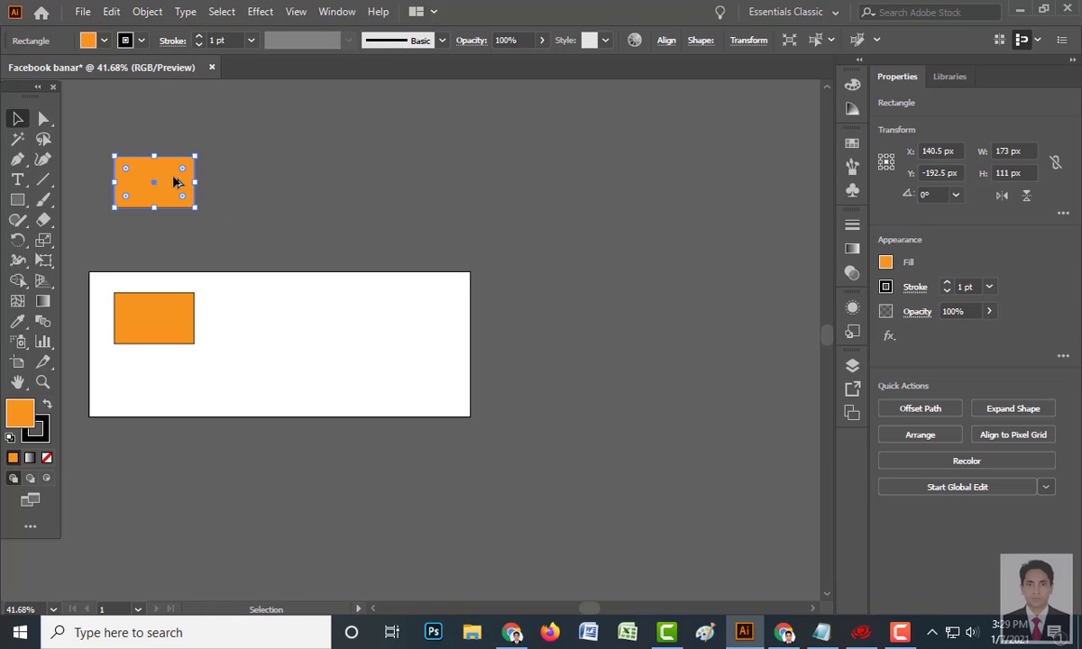
left_click_drag(177, 182, 275, 182)
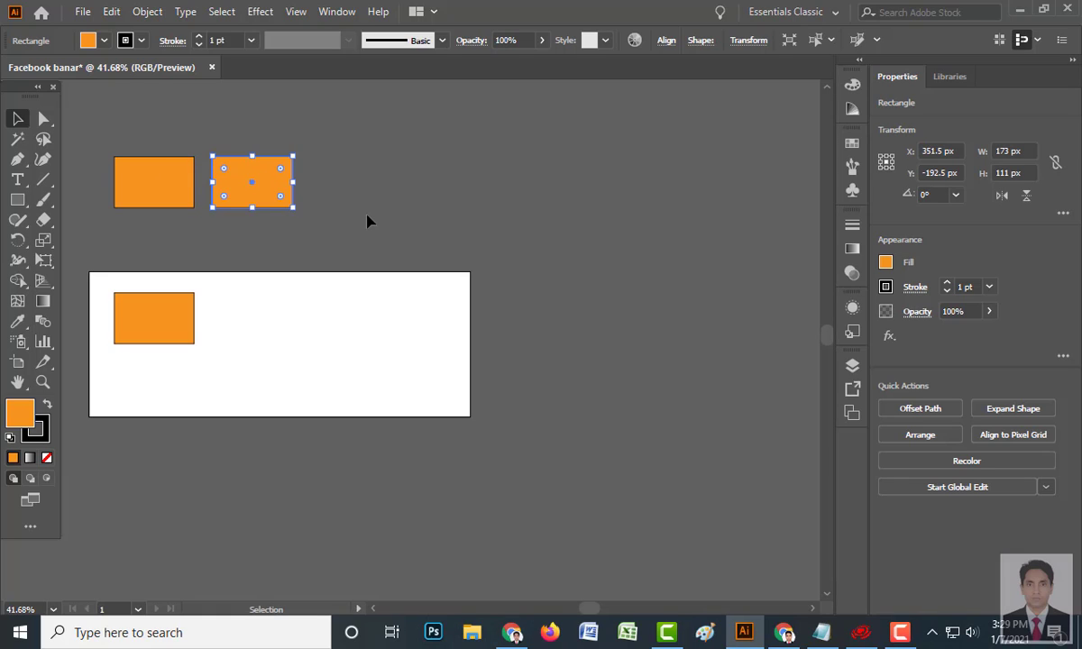
key("ctrl+d")
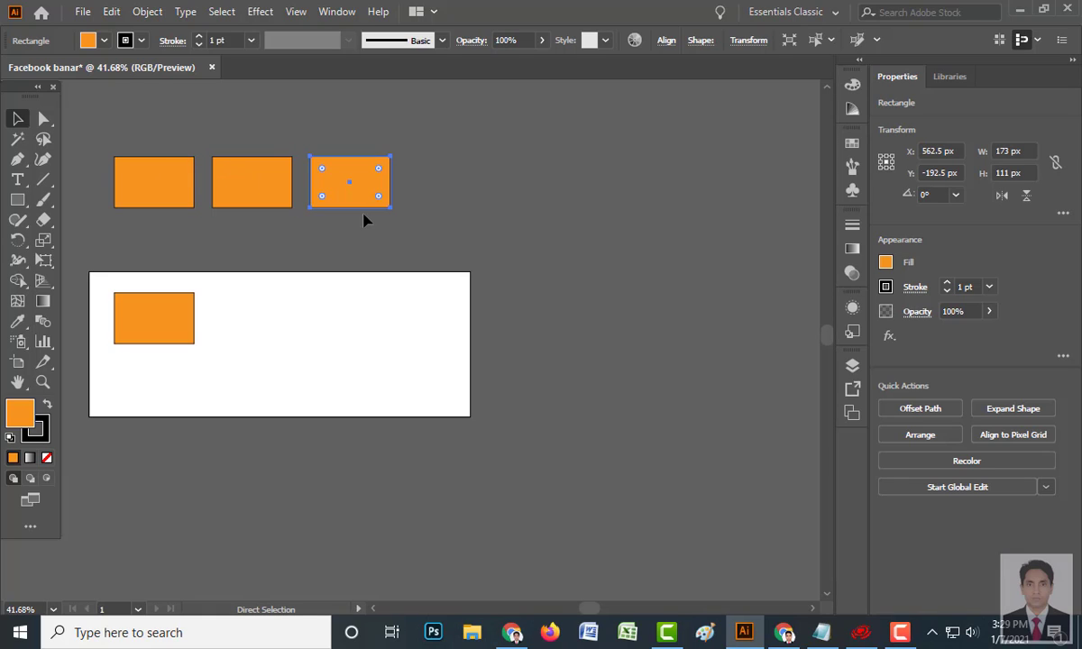
key("ctrl+d")
key("ctrl+d")
key("ctrl+d")
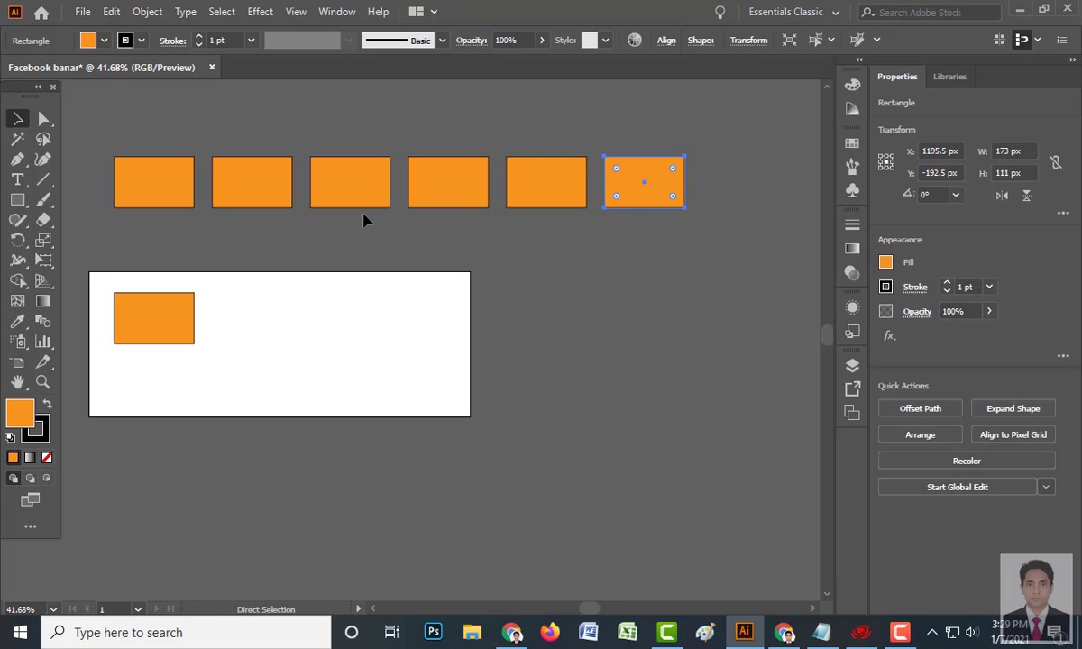
- Delete the five duplicate rectangles from the row above the artboard, keeping only the first one
left_click_drag(364, 170, 696, 235)
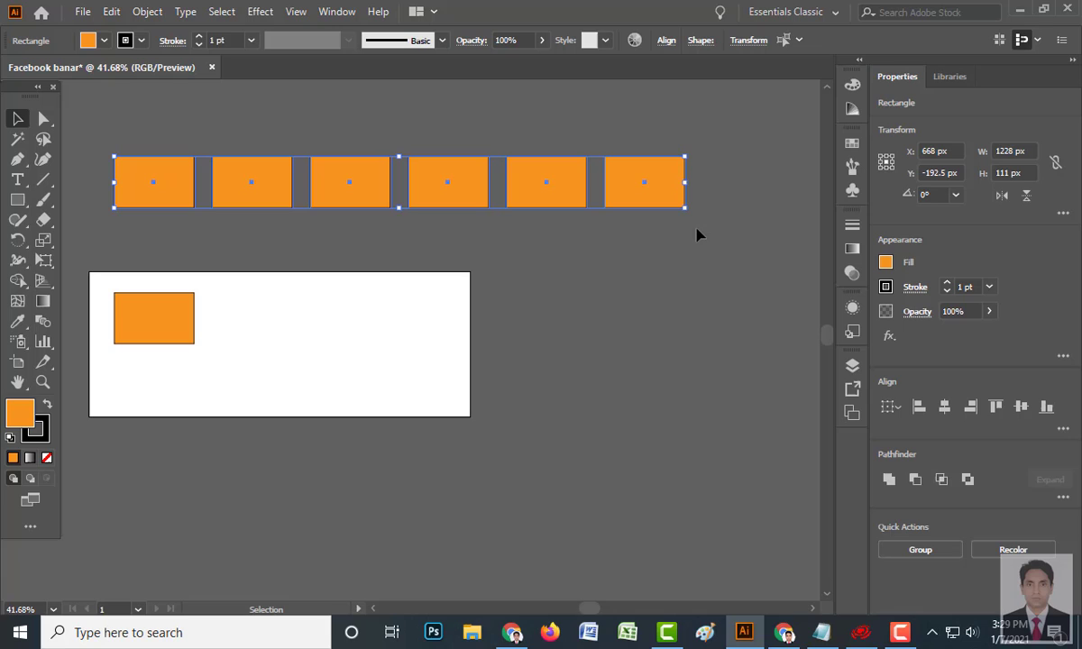
left_click(737, 200)
left_click(648, 188)
key("Delete")
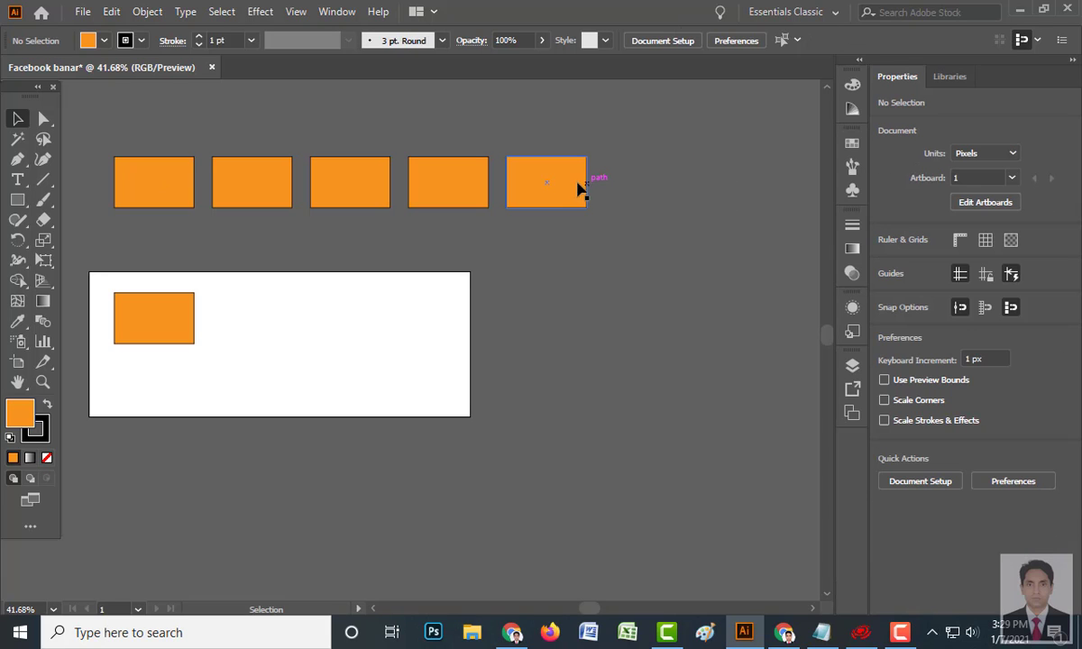
left_click(540, 181)
key("Delete")
left_click(430, 180)
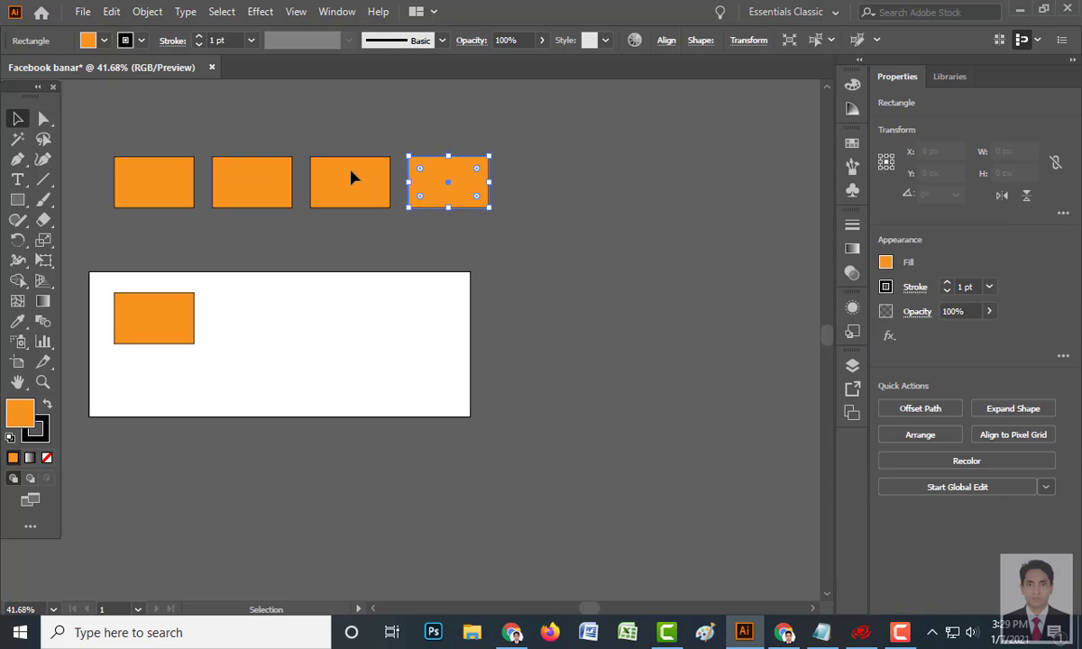
key("Delete")
left_click(350, 177)
key("Delete")
left_click(265, 175)
key("Delete")
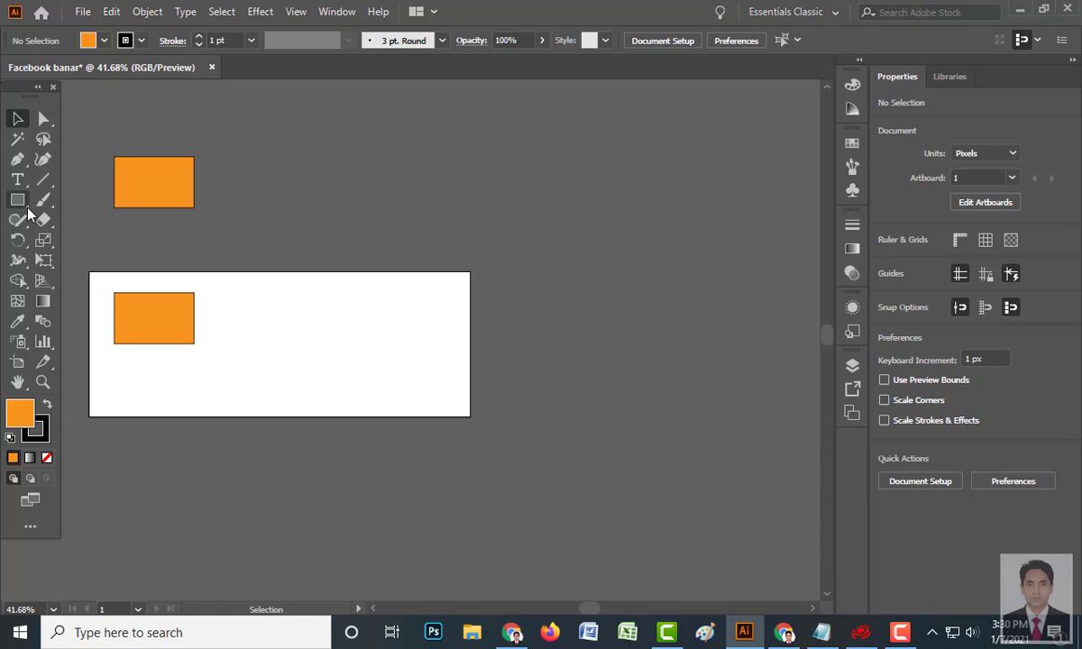
- Draw two orange ellipses beside the upper rectangle, a wide one and a tall one about 158 x 187 px
left_click_drag(25, 209, 93, 223)
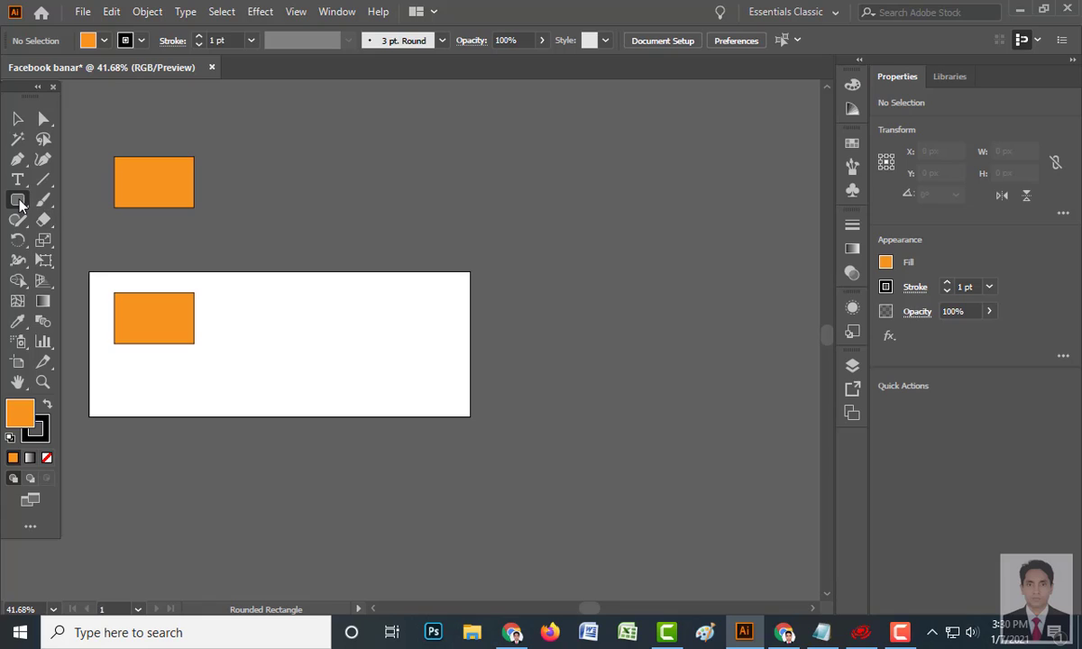
left_click_drag(19, 201, 74, 244)
left_click_drag(261, 158, 355, 217)
left_click_drag(421, 148, 494, 236)
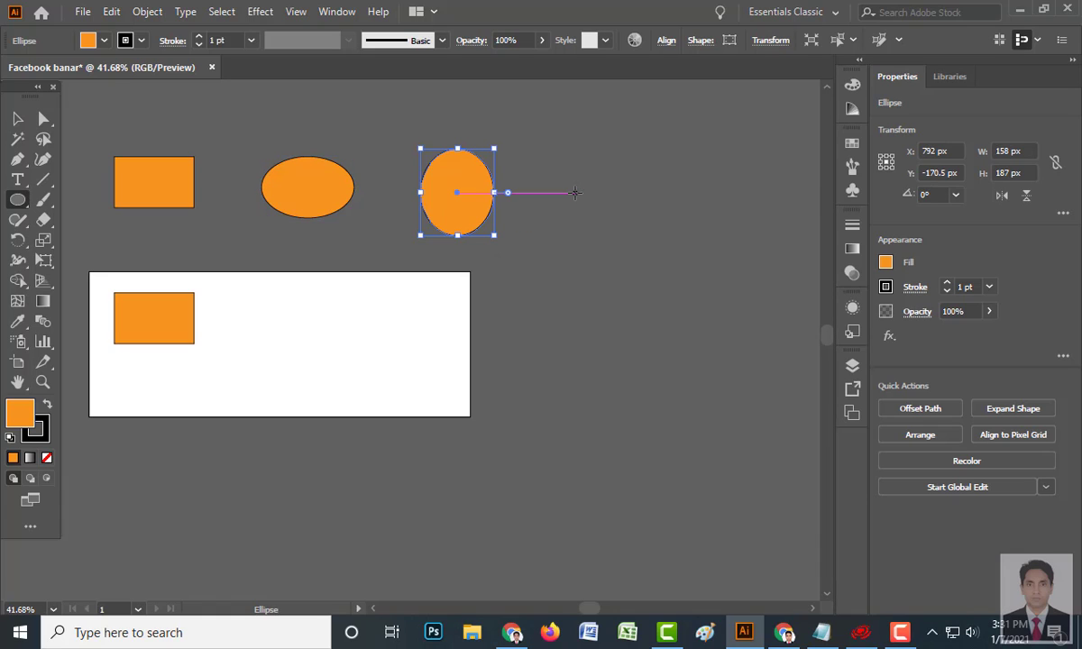
- Delete both practice ellipses above the artboard
key("Delete")
left_click(307, 183)
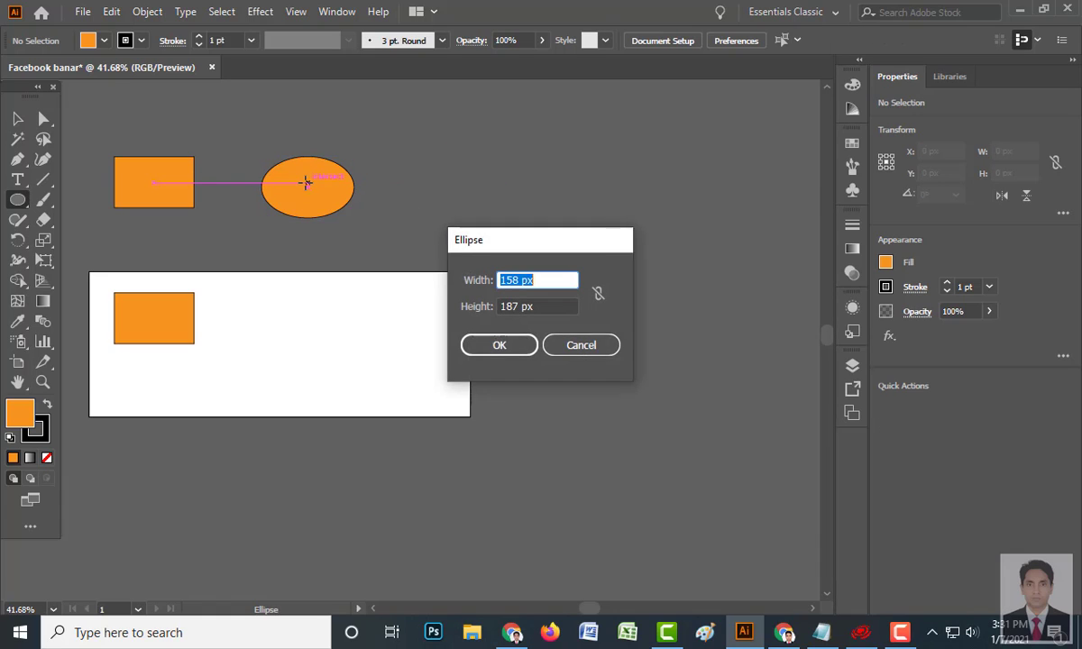
key("Escape")
left_click(17, 118)
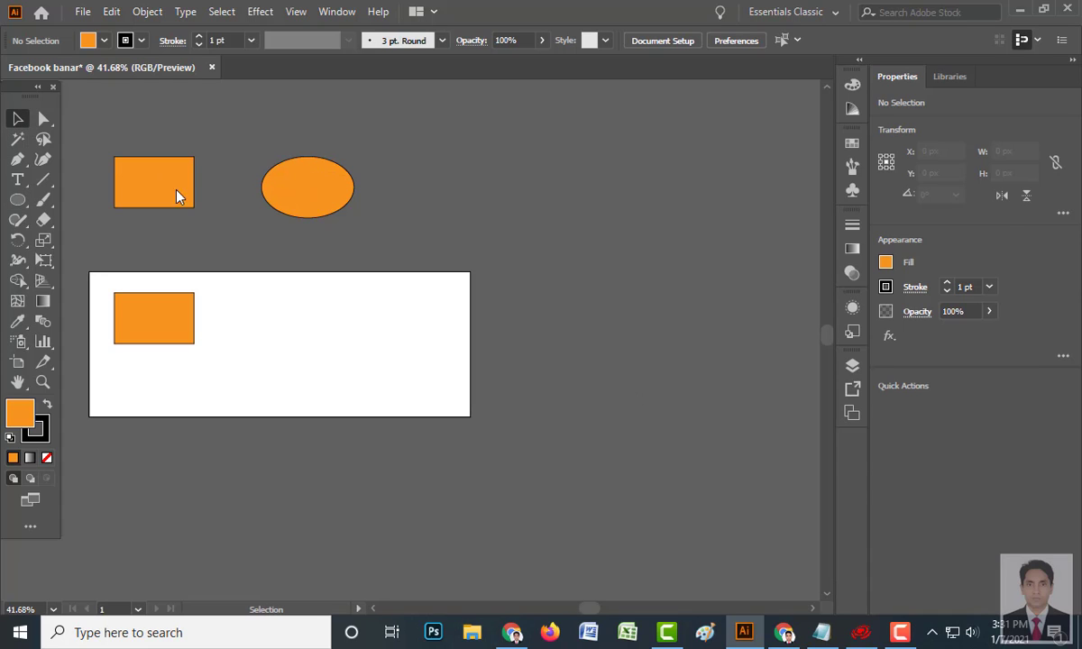
left_click(280, 200)
key("Delete")
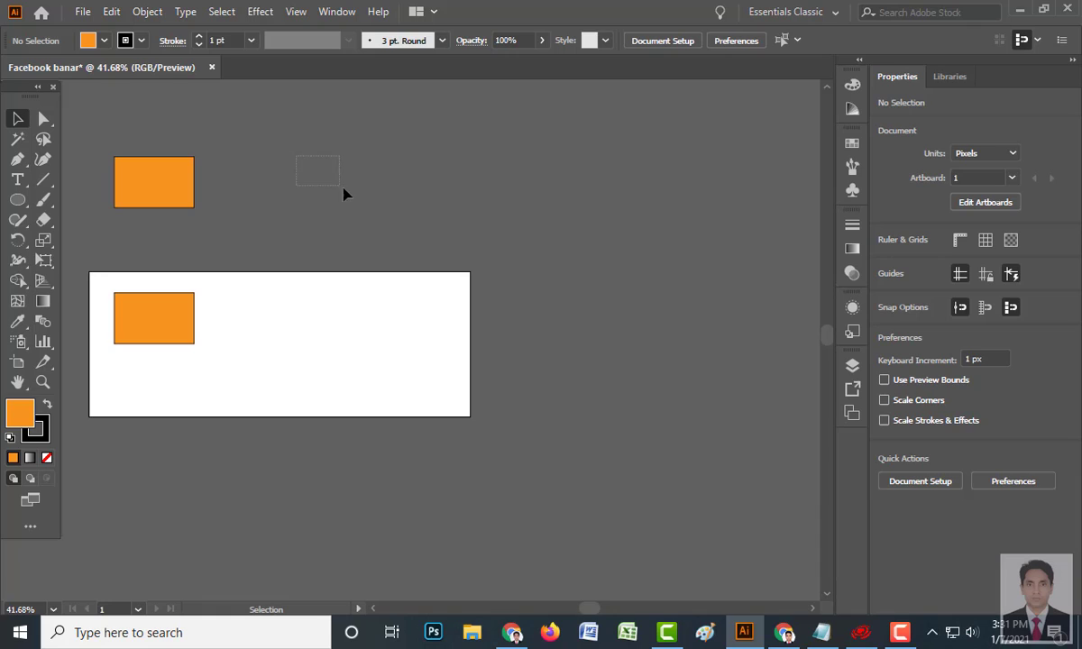
- Try drawing a circle about 860 px across and a second, smaller ellipse beside the upper rectangle, deleting each one
key("l")
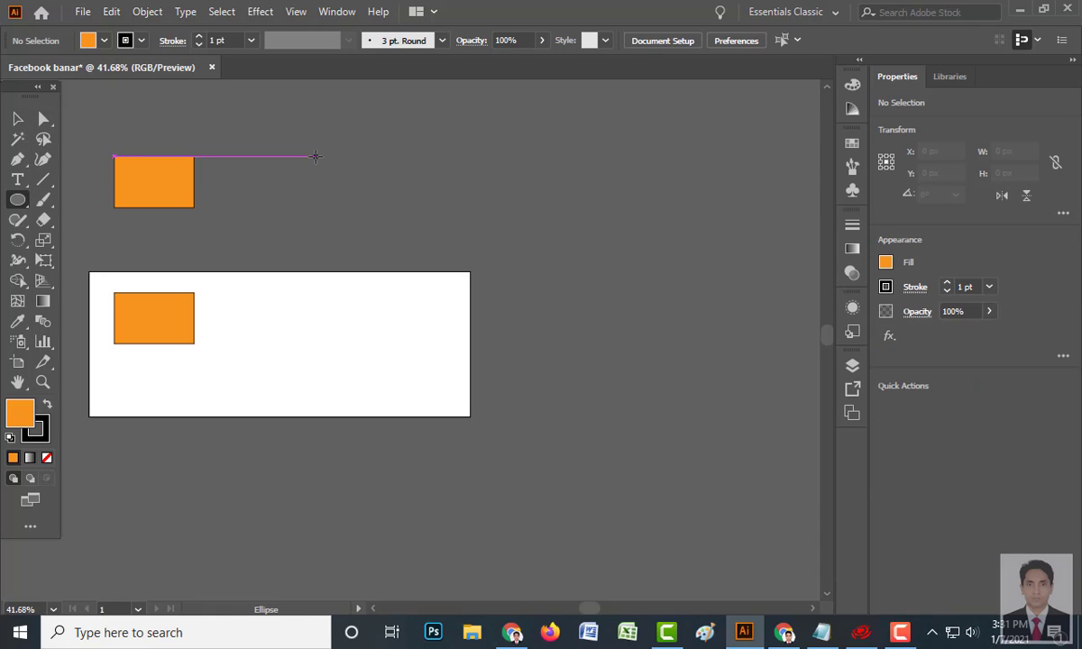
left_click_drag(315, 157, 712, 327)
key("Delete")
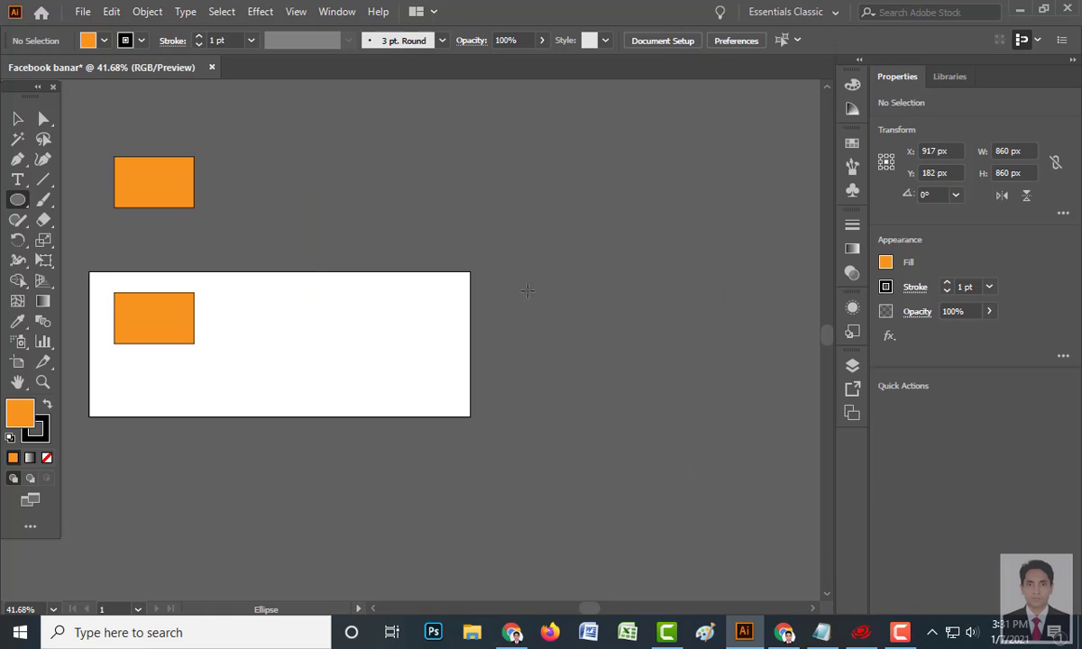
left_click_drag(246, 159, 376, 217)
key("Delete")
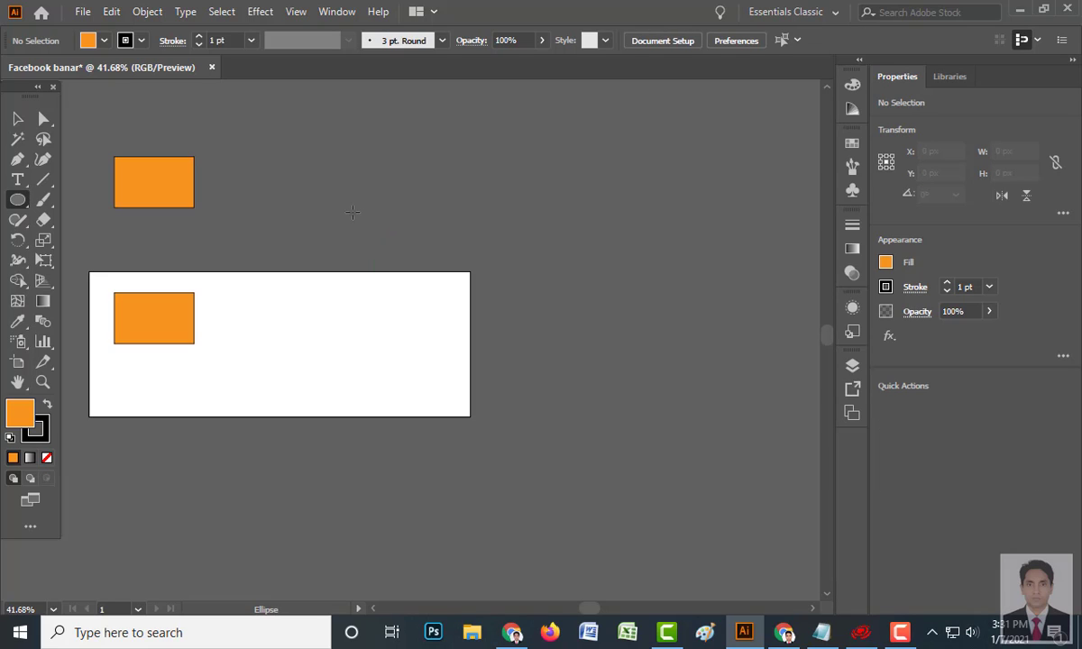
- Draw a circle about 296 px across above the artboard and one about 240 px across centred on the artboard's upper-right corner
left_click_drag(314, 167, 386, 204)
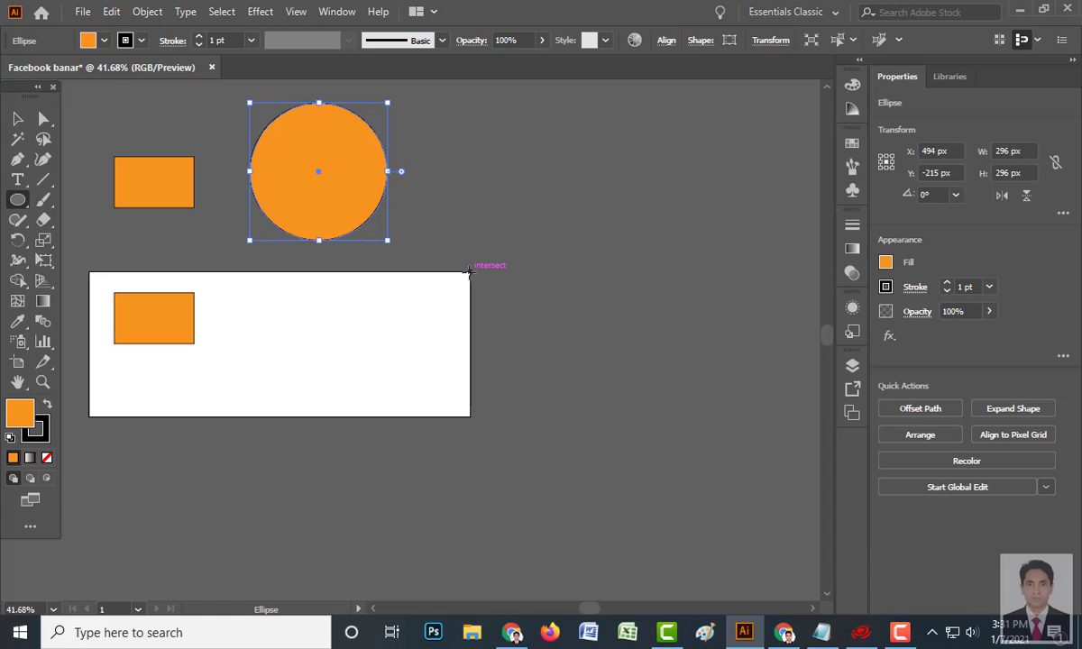
left_click_drag(470, 271, 529, 313)
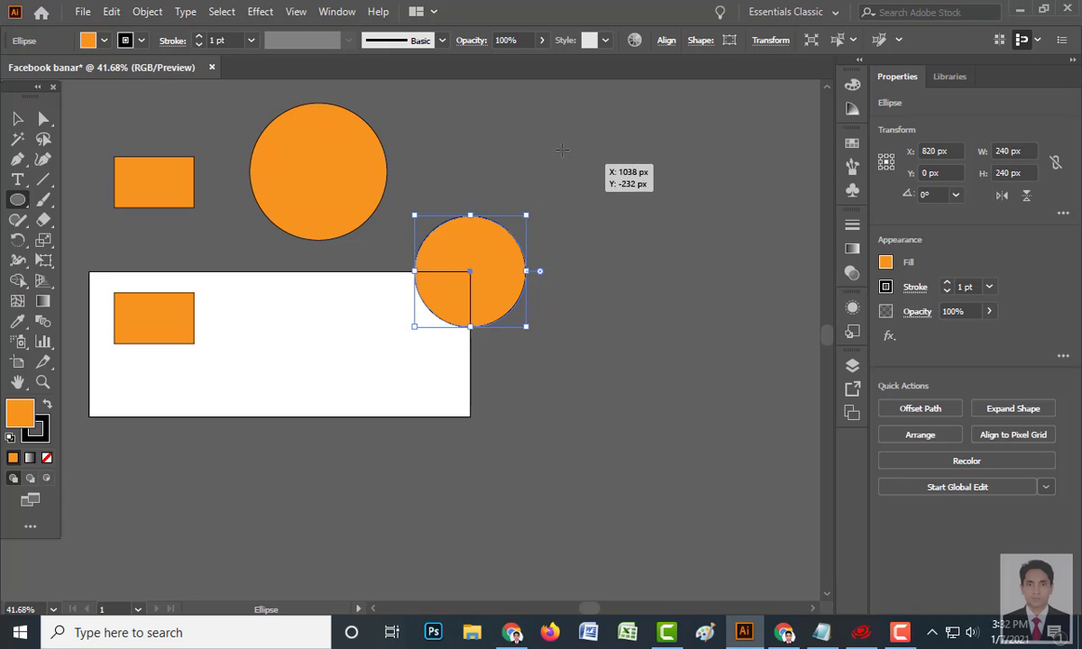
left_click_drag(562, 149, 621, 236)
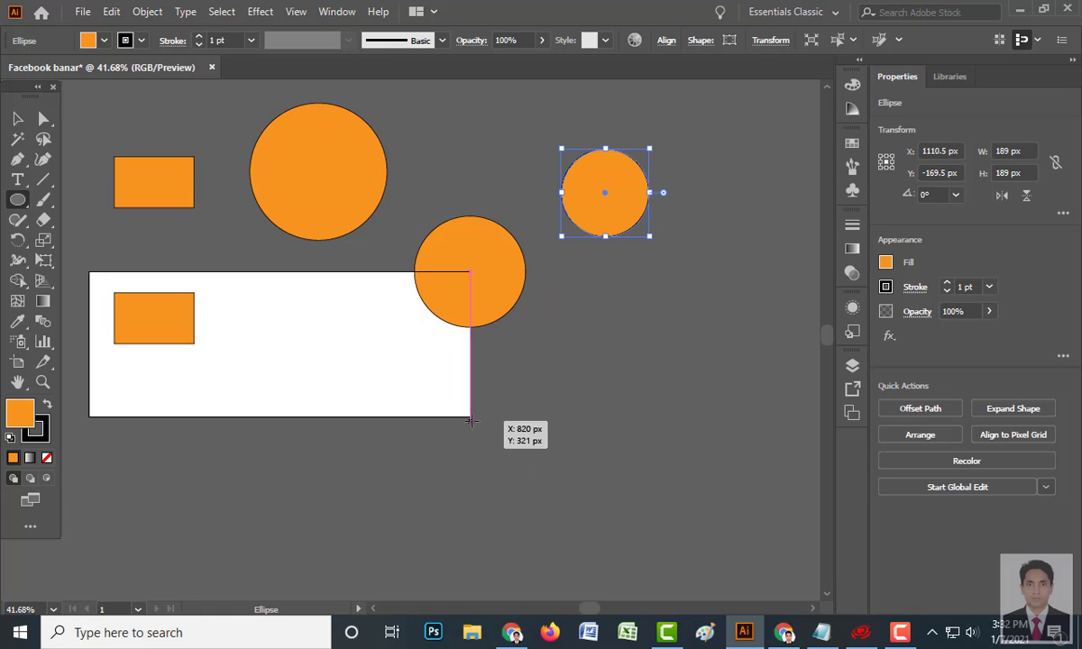
key("Delete")
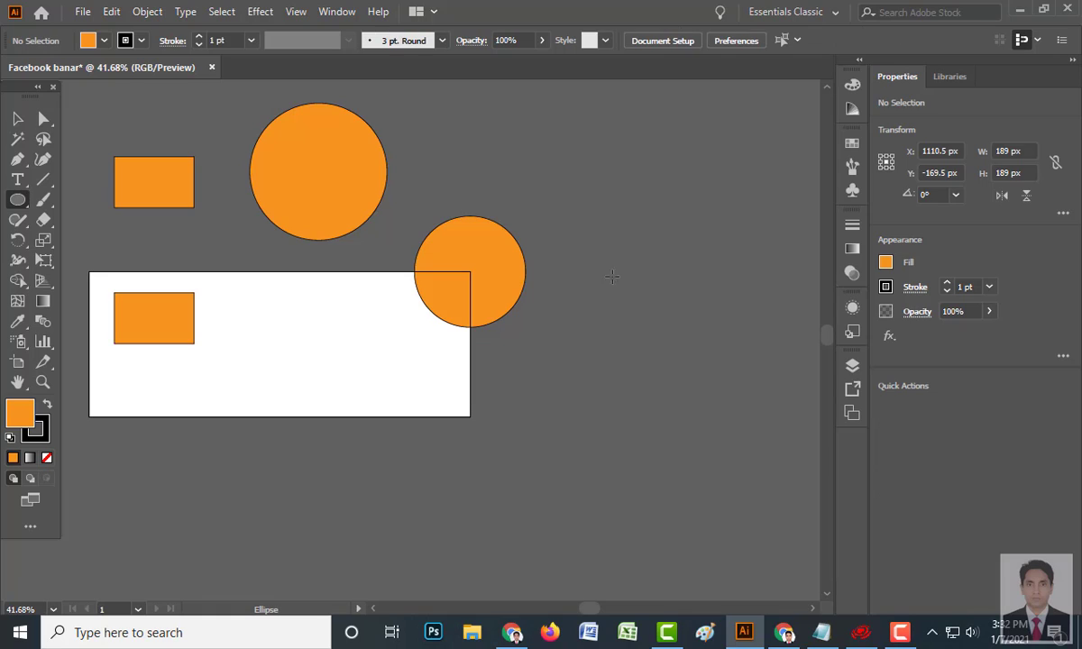
- Draw a circle about 137 px across at the artboard's lower-right corner and one about 260 px across near the artboard's middle
left_click_drag(584, 183, 487, 448)
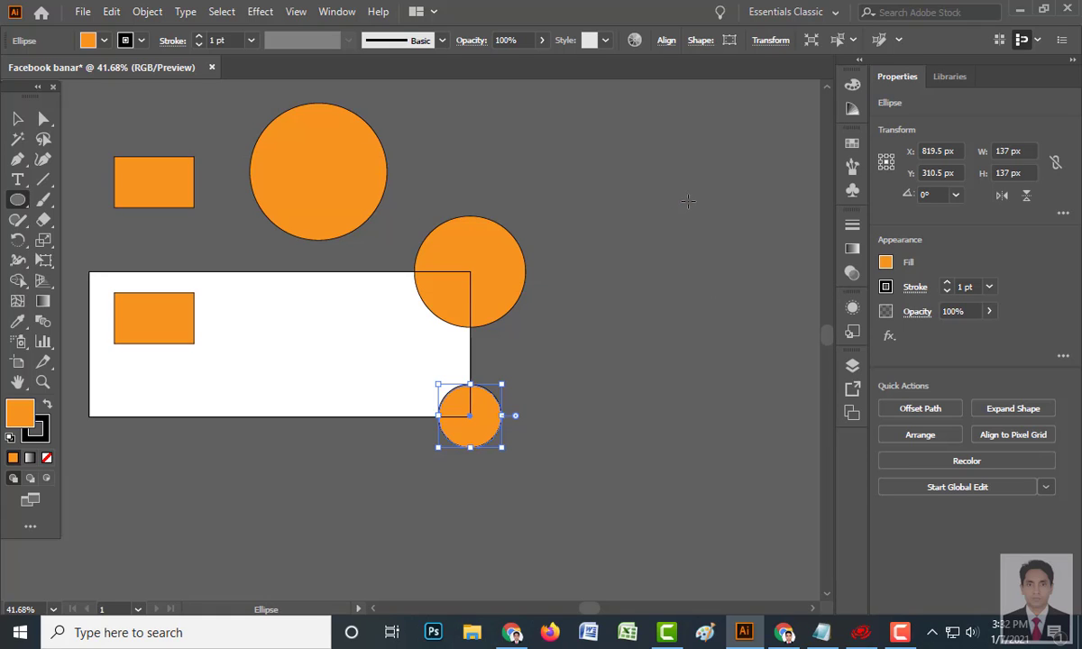
left_click_drag(665, 169, 298, 406)
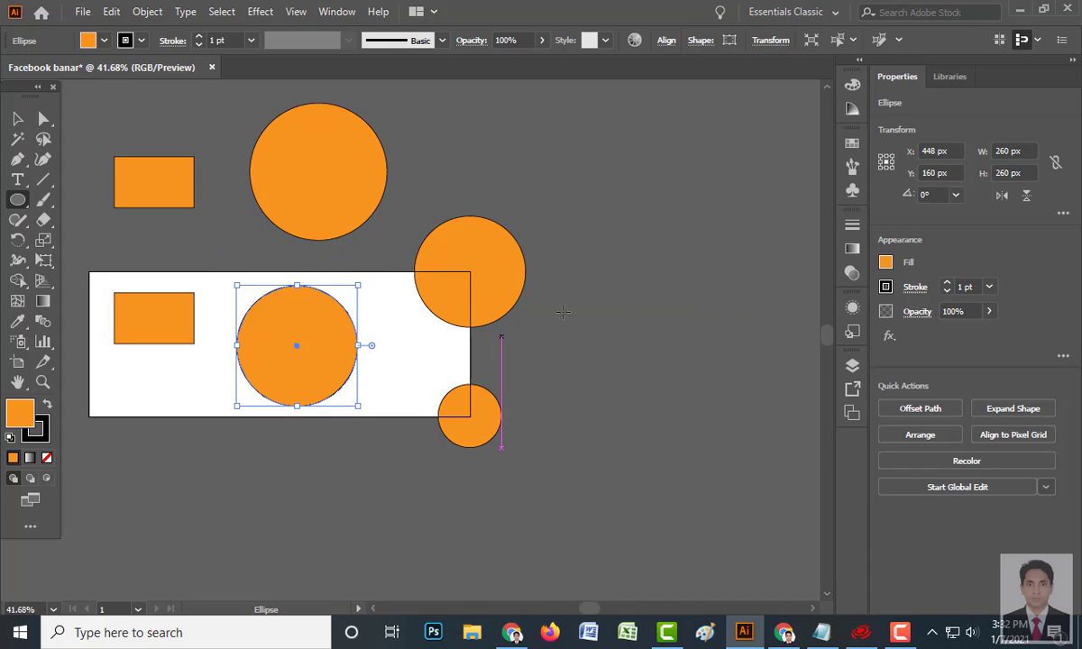
left_click(555, 156)
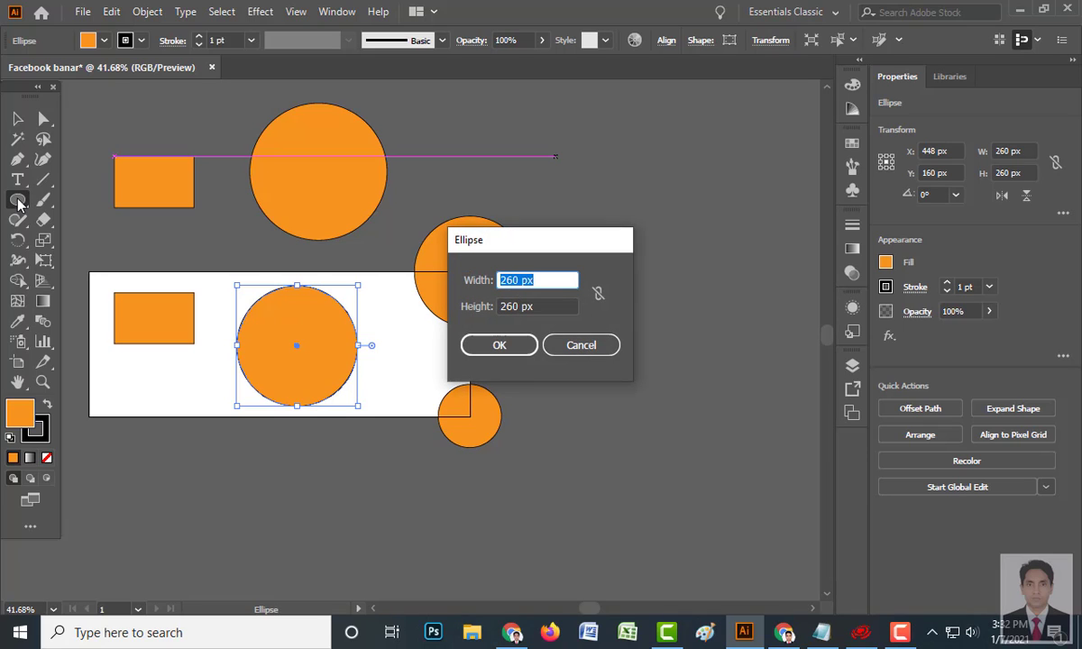
left_click(563, 345)
- Draw a rectangle about 552 x 297 px outside the artboard, to the upper right of the circles, and fill it bright green
left_click(18, 199)
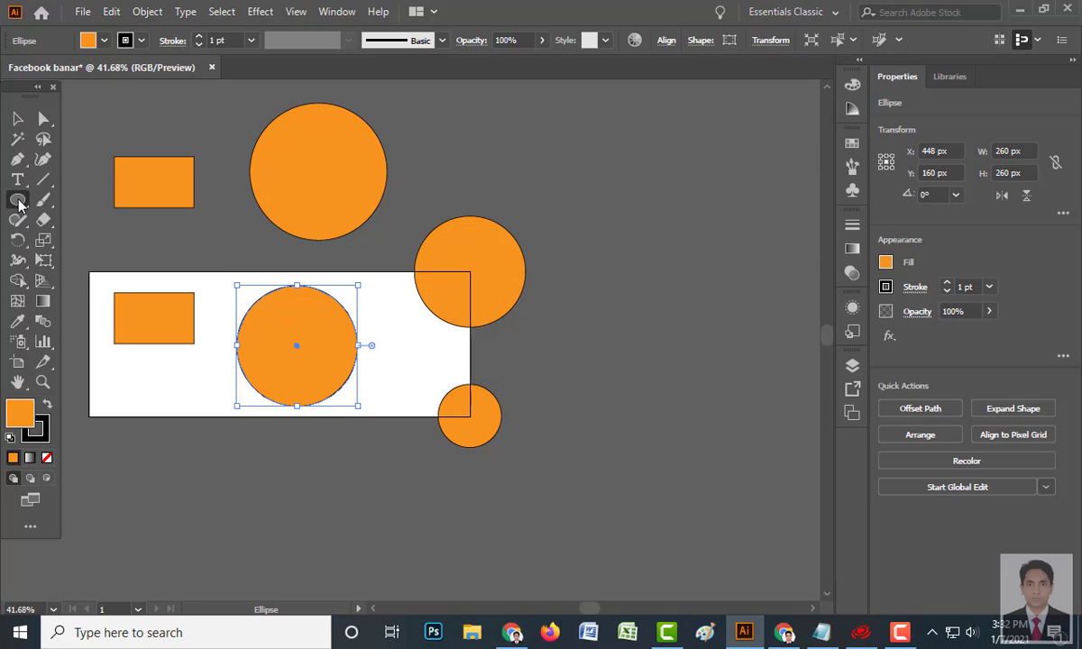
left_click(87, 202)
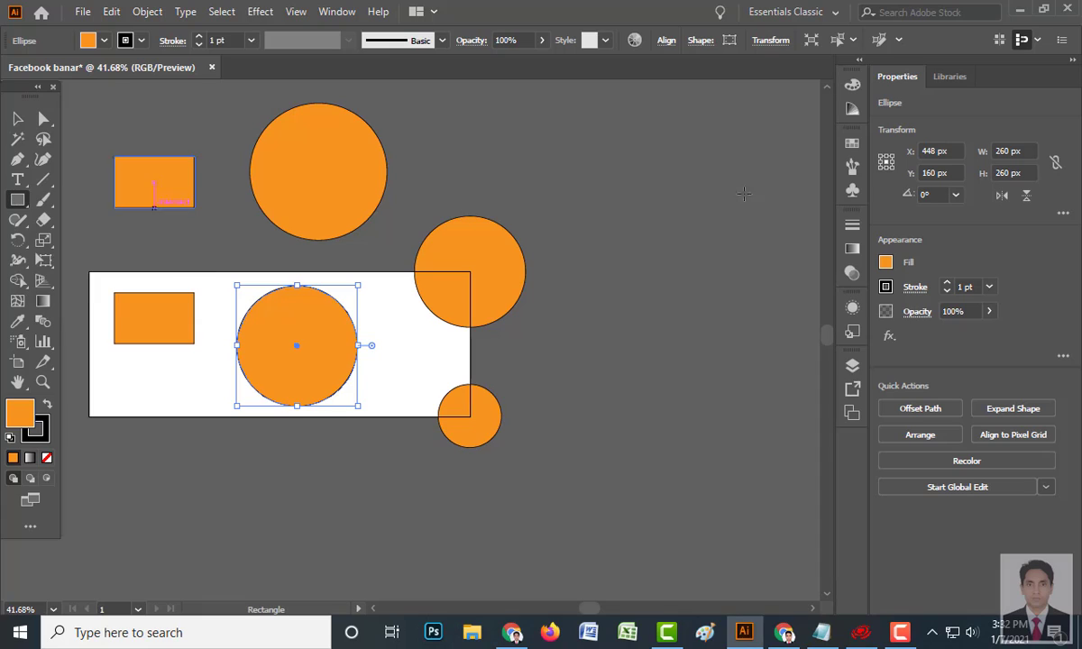
left_click_drag(546, 134, 802, 271)
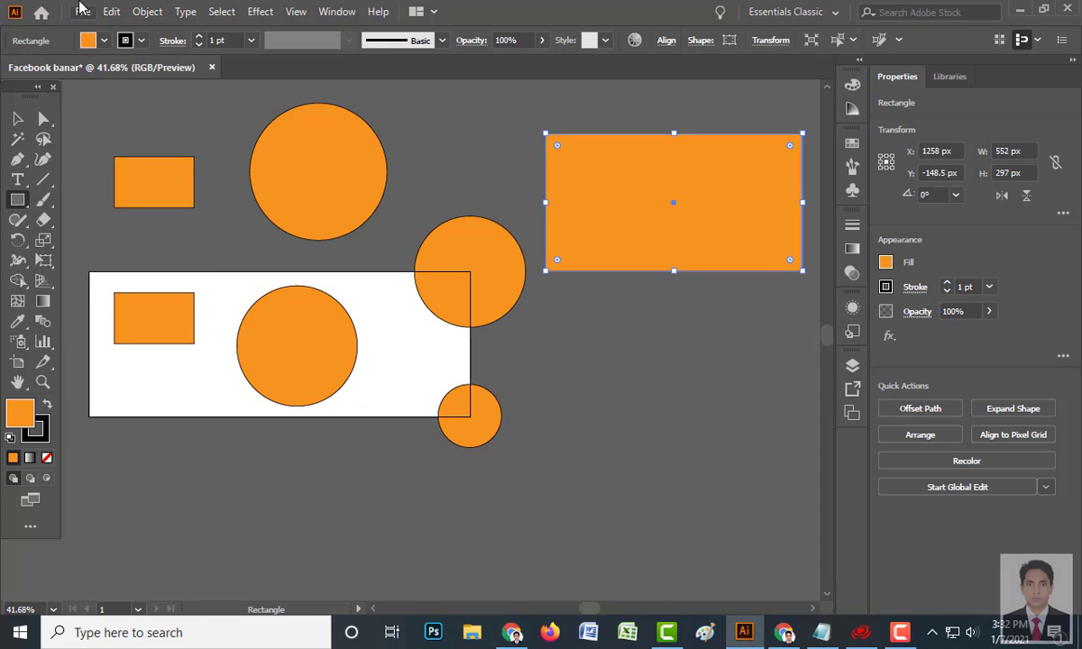
left_click(104, 41)
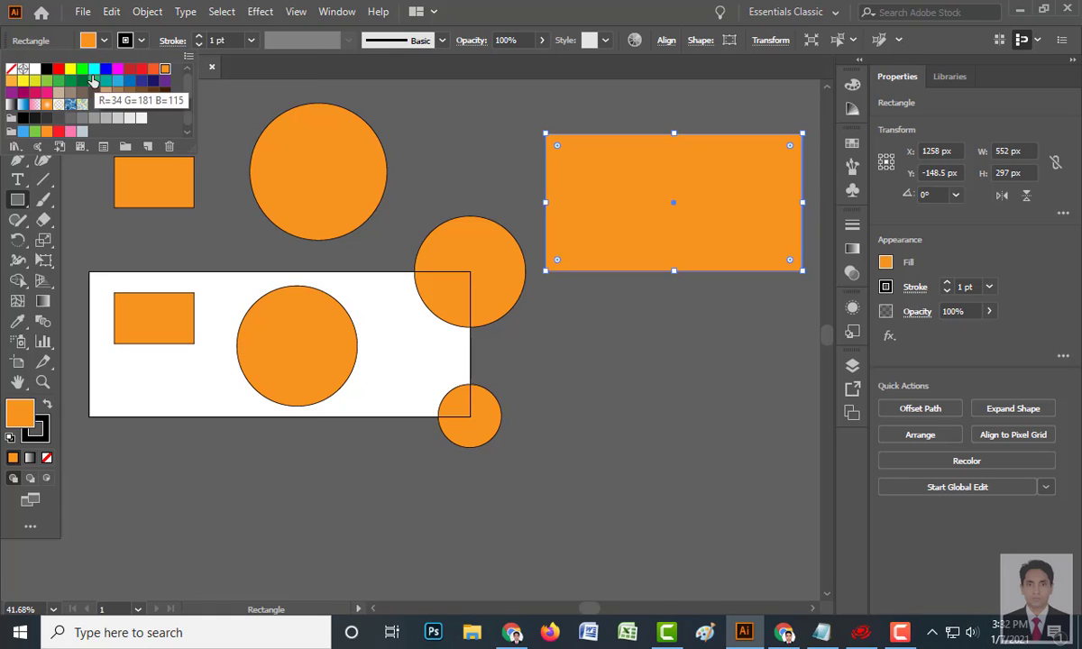
left_click(82, 69)
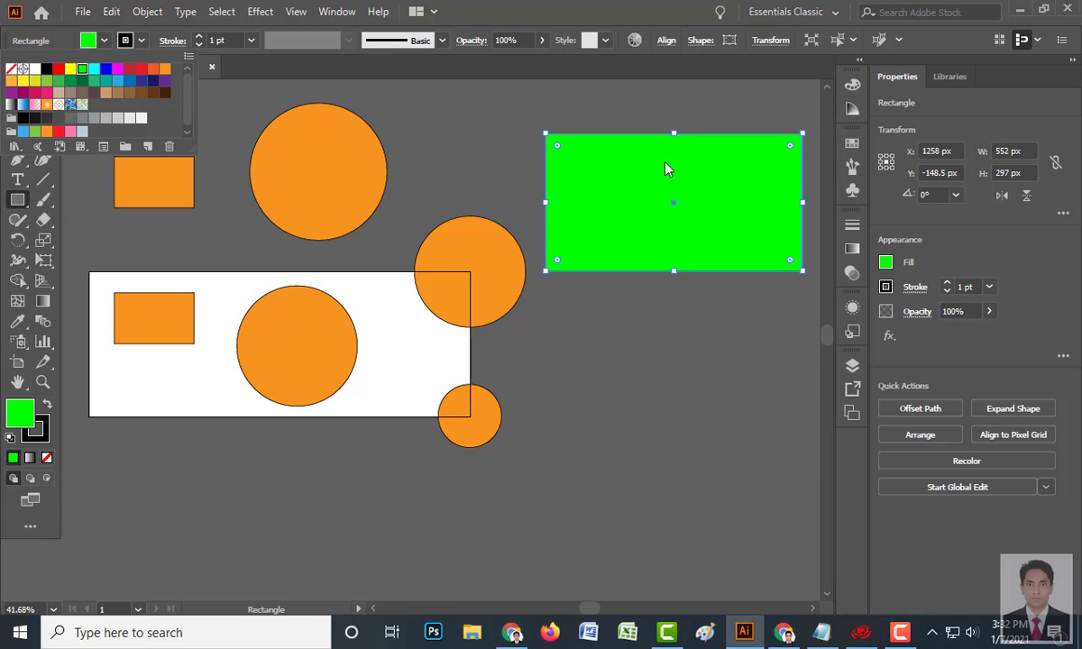
- Set the green rectangle's stroke to None
left_click(142, 42)
left_click(142, 41)
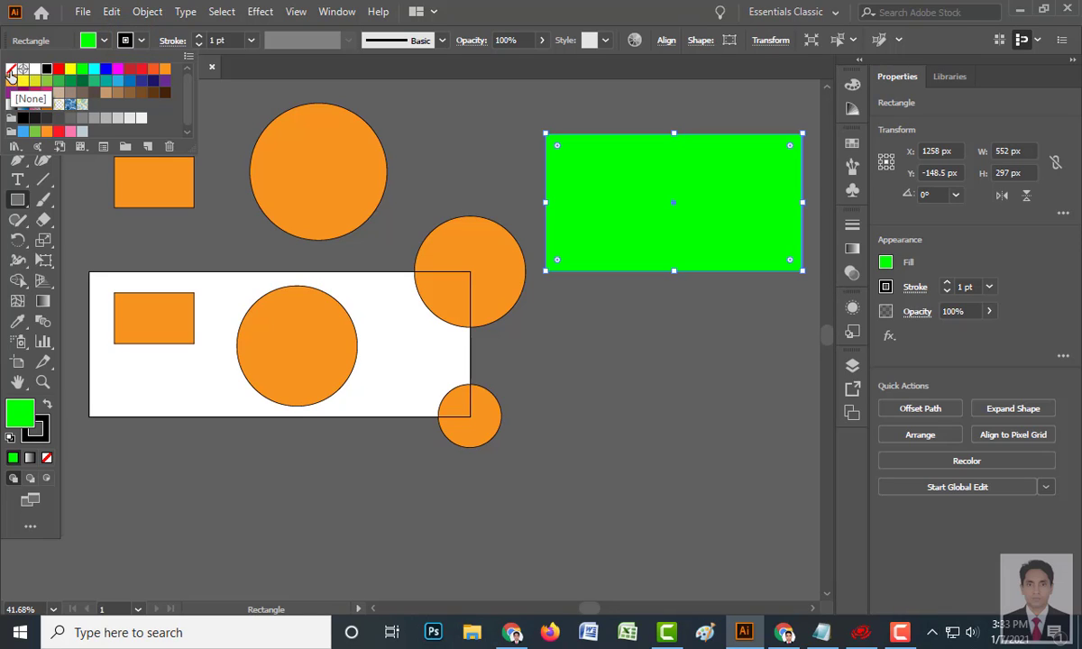
left_click(11, 72)
left_click(649, 174)
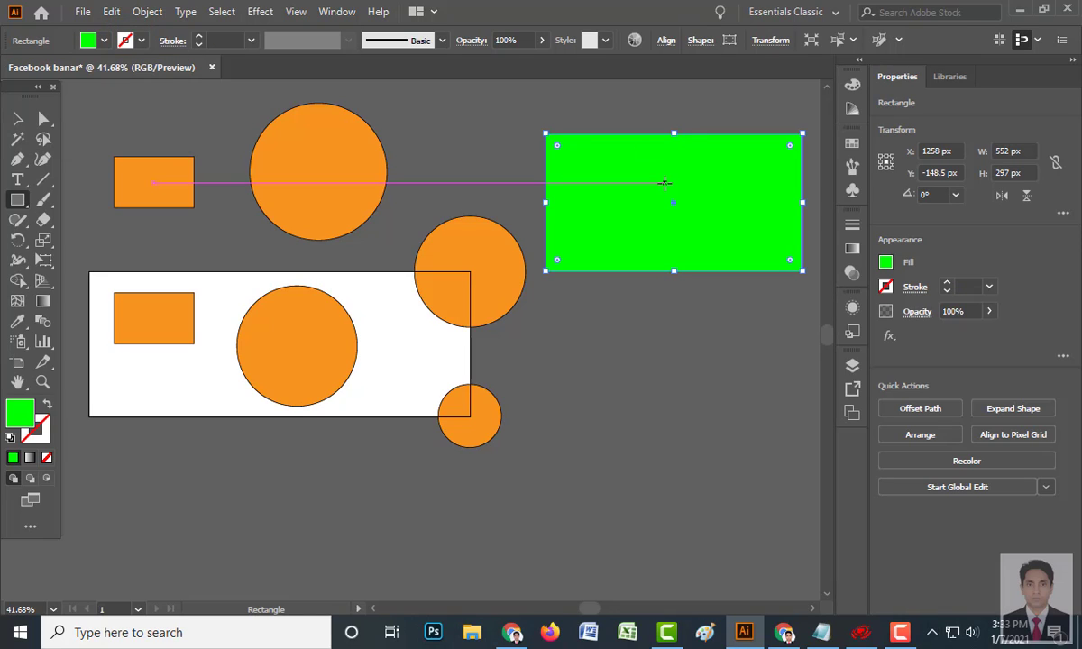
- Give the green rectangle a red stroke with a weight of 10 pt
left_click(141, 41)
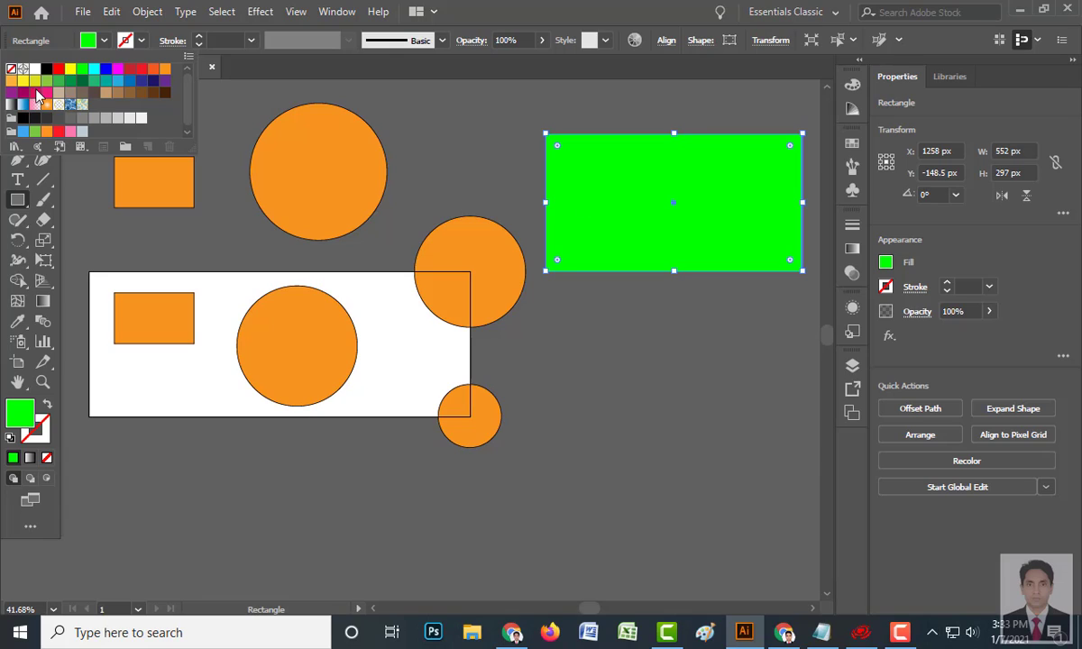
left_click(142, 71)
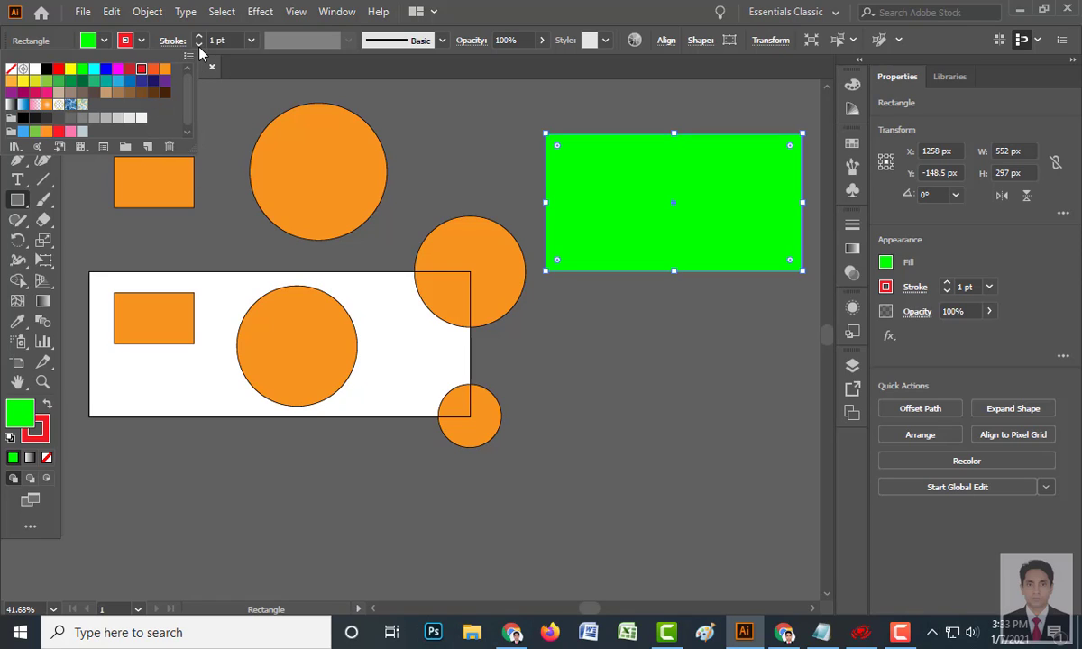
left_click(251, 39)
left_click(270, 282)
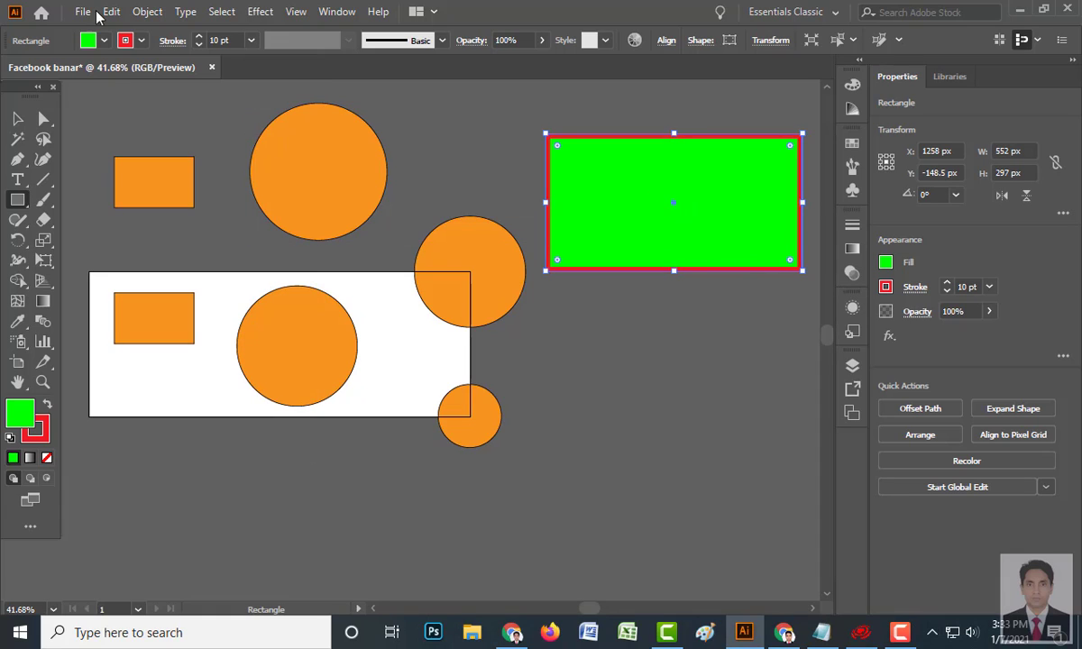
- Move the green rectangle to about X 1196 px, Y -215.5 px, and remove its stroke
left_click(18, 118)
left_click_drag(615, 189, 588, 156)
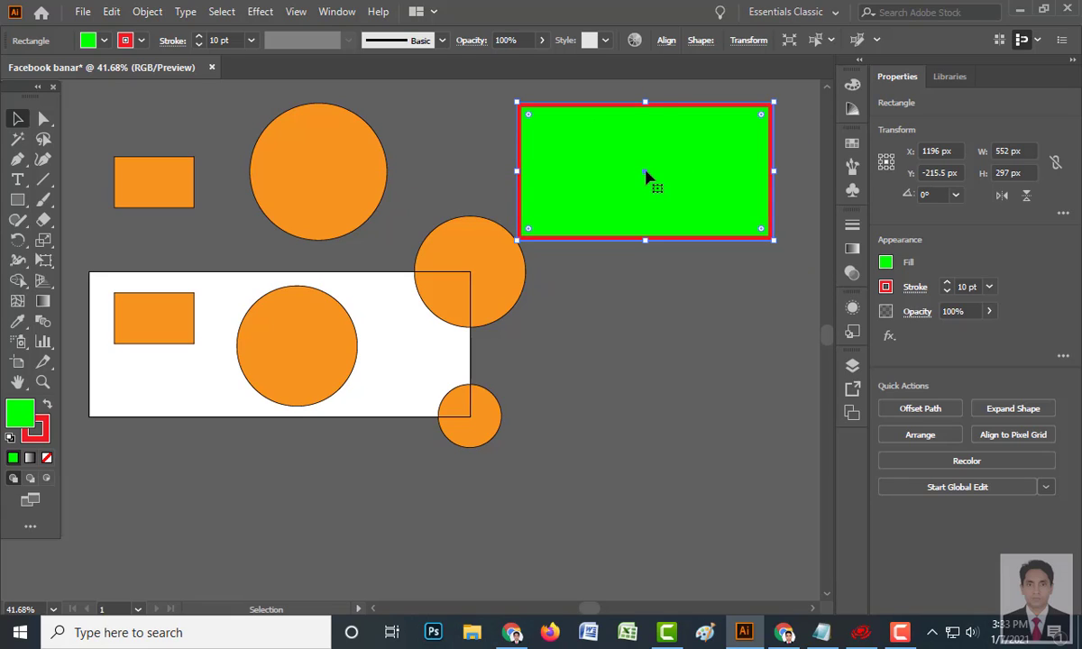
left_click(141, 41)
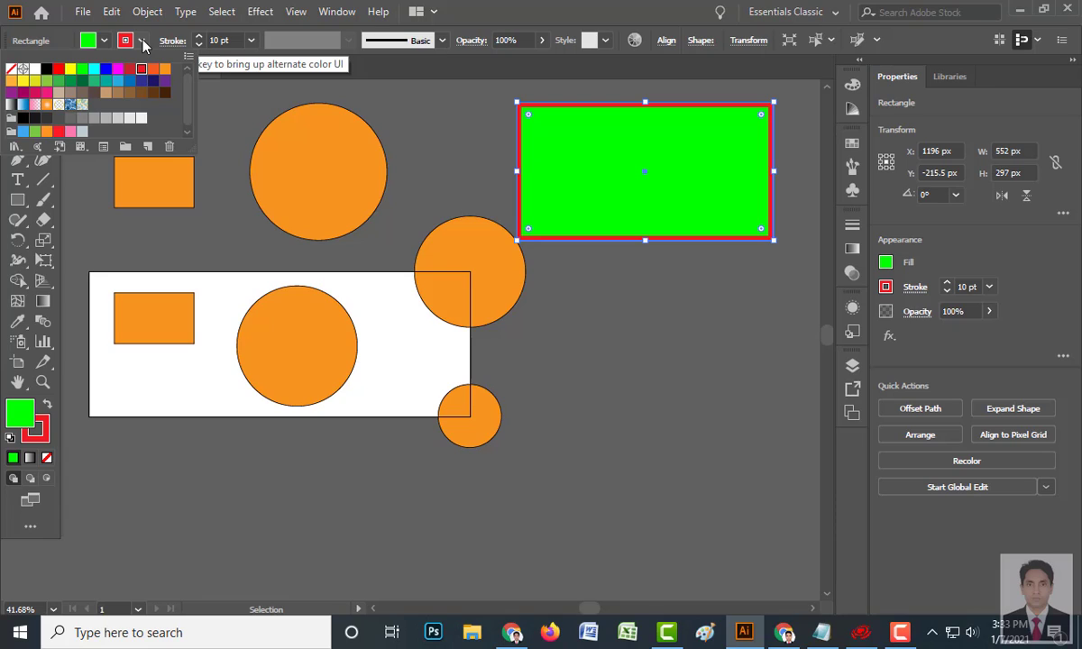
left_click(11, 70)
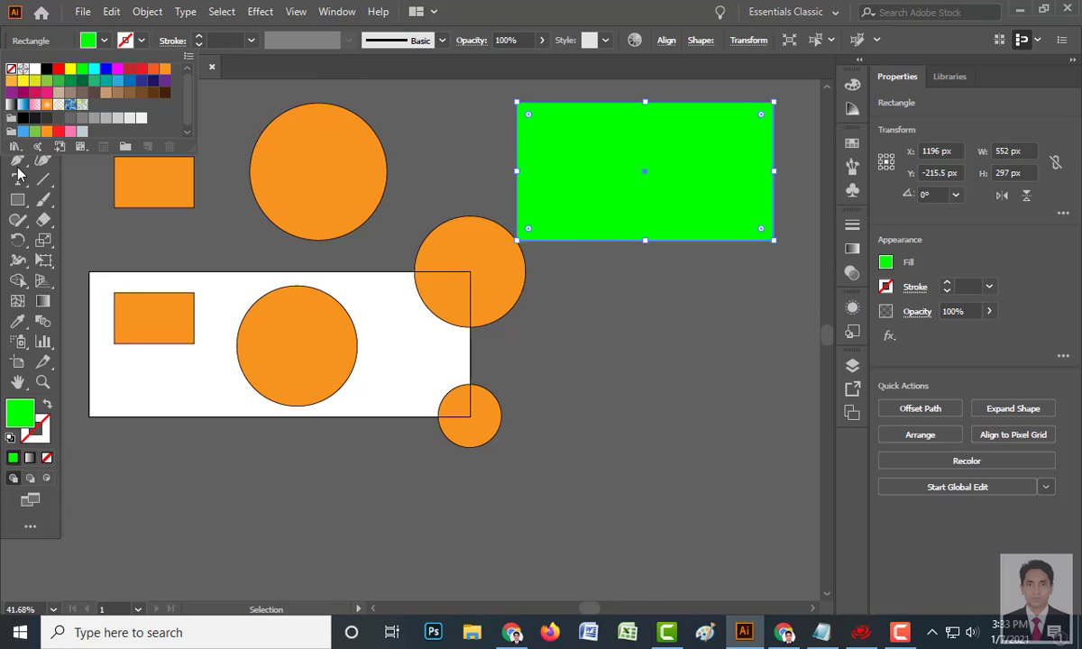
- Draw a circle about 215 px across at the centre of the green rectangle
left_click(22, 201)
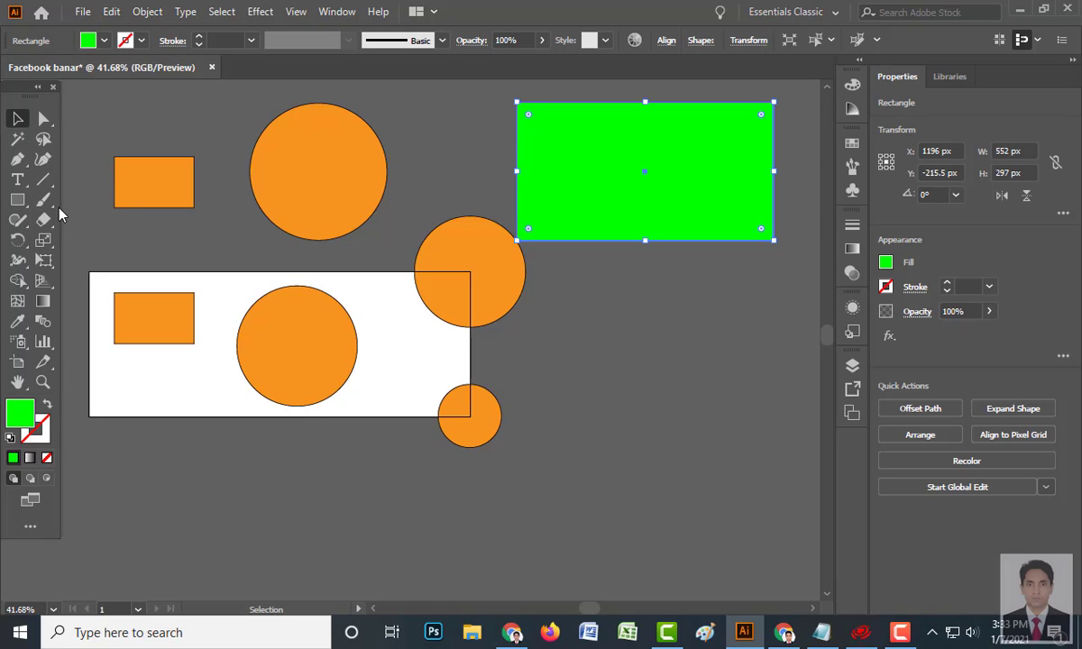
left_click_drag(18, 205, 74, 240)
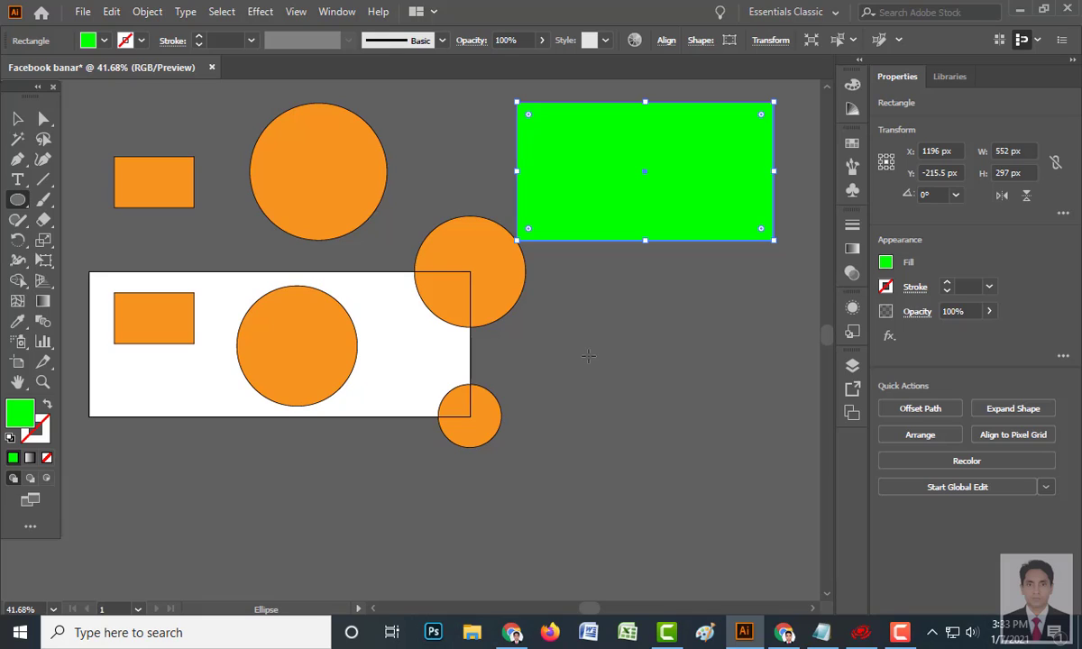
left_click_drag(588, 356, 698, 191)
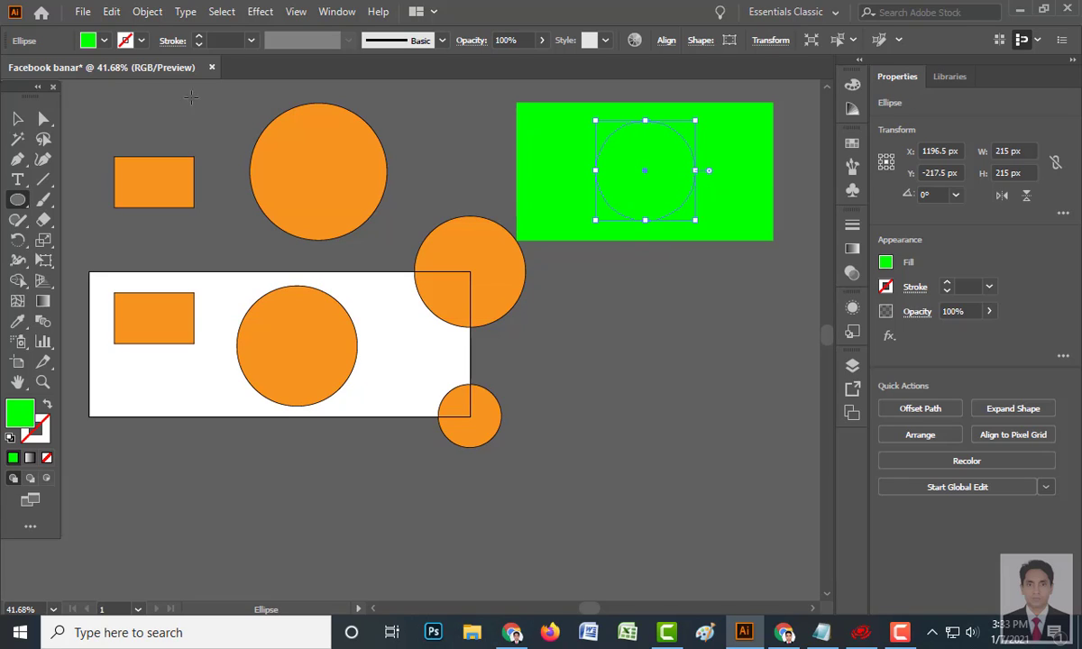
- Fill the circle on the green rectangle with red and move it to about X 1195.5 px, Y -227.5 px
left_click(105, 41)
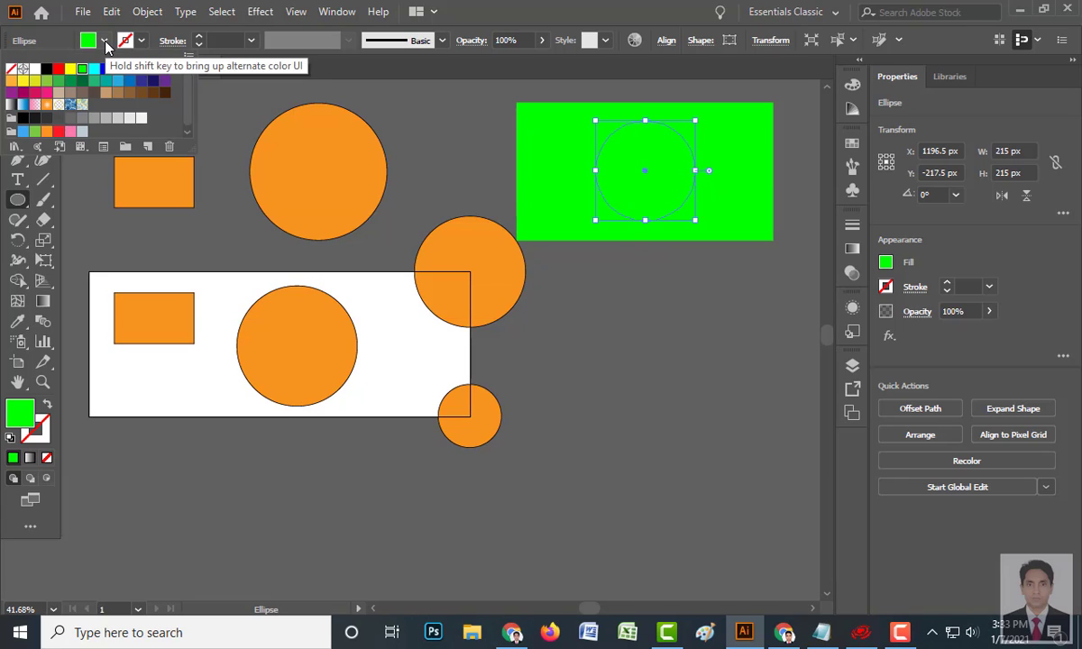
left_click(59, 70)
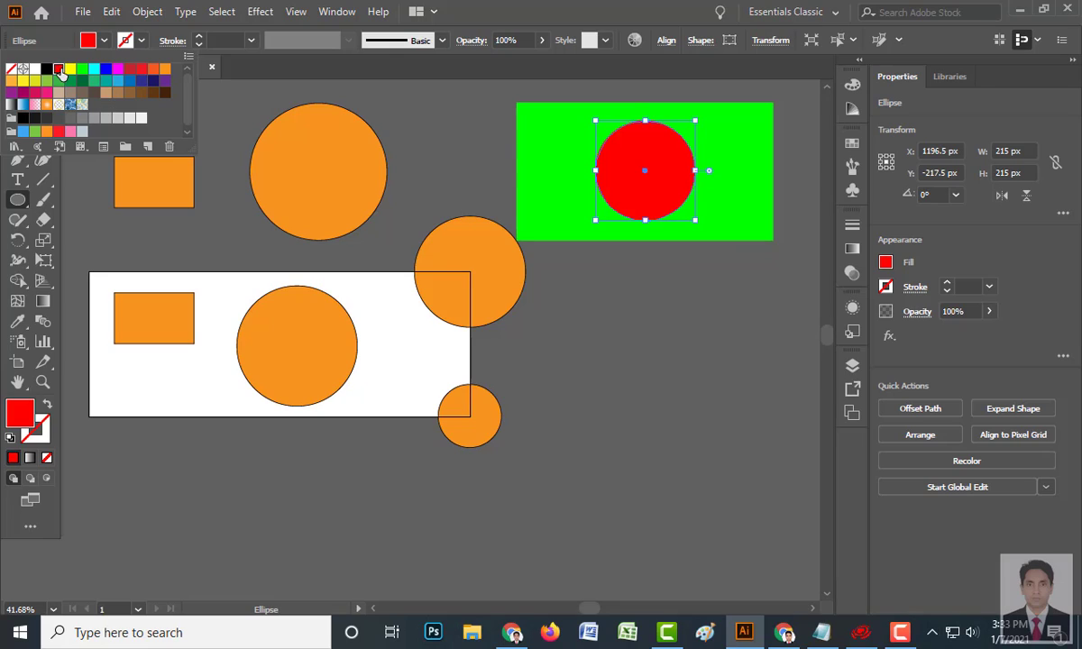
left_click(629, 327)
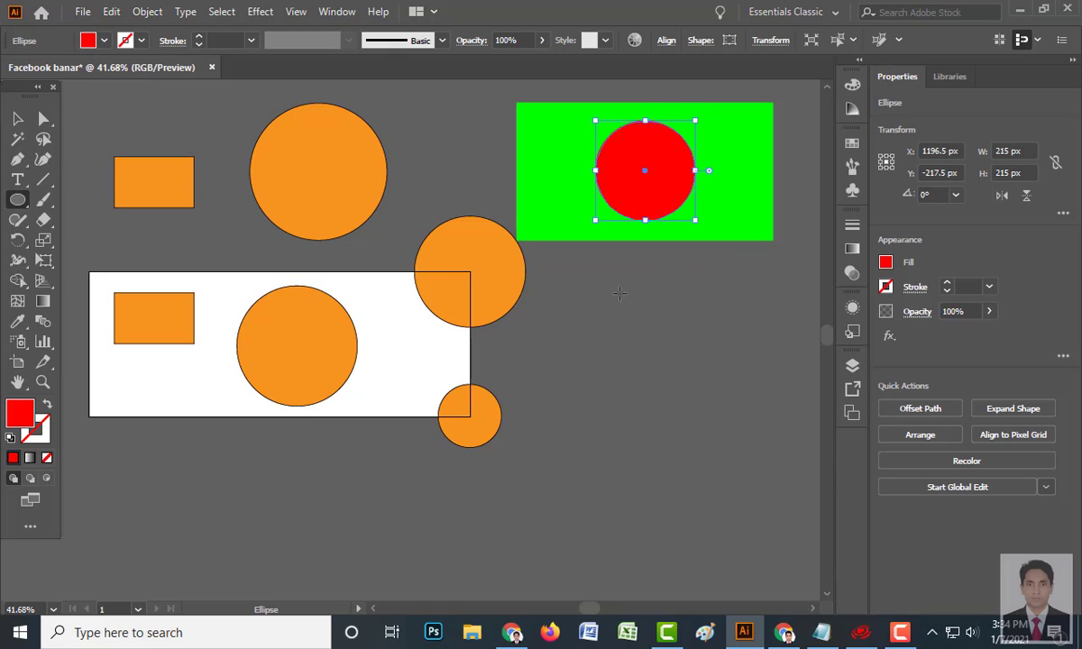
left_click(17, 118)
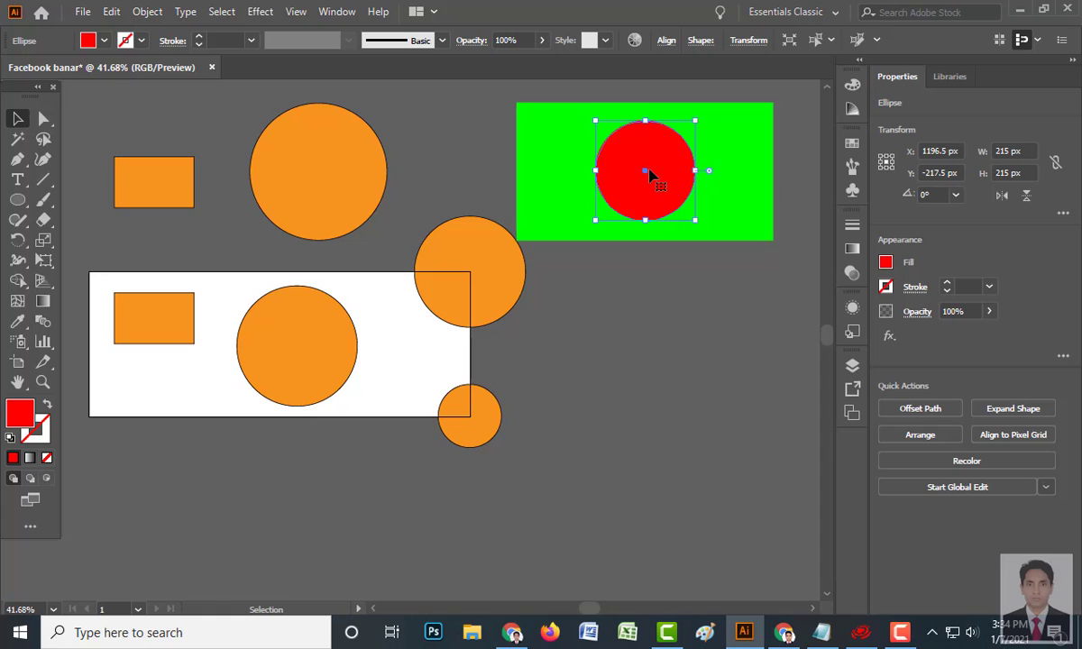
mouse_move(632, 175)
left_mouse_down()
mouse_move(544, 177)
mouse_move(670, 168)
mouse_move(657, 370)
mouse_move(659, 174)
mouse_move(646, 170)
left_mouse_up()
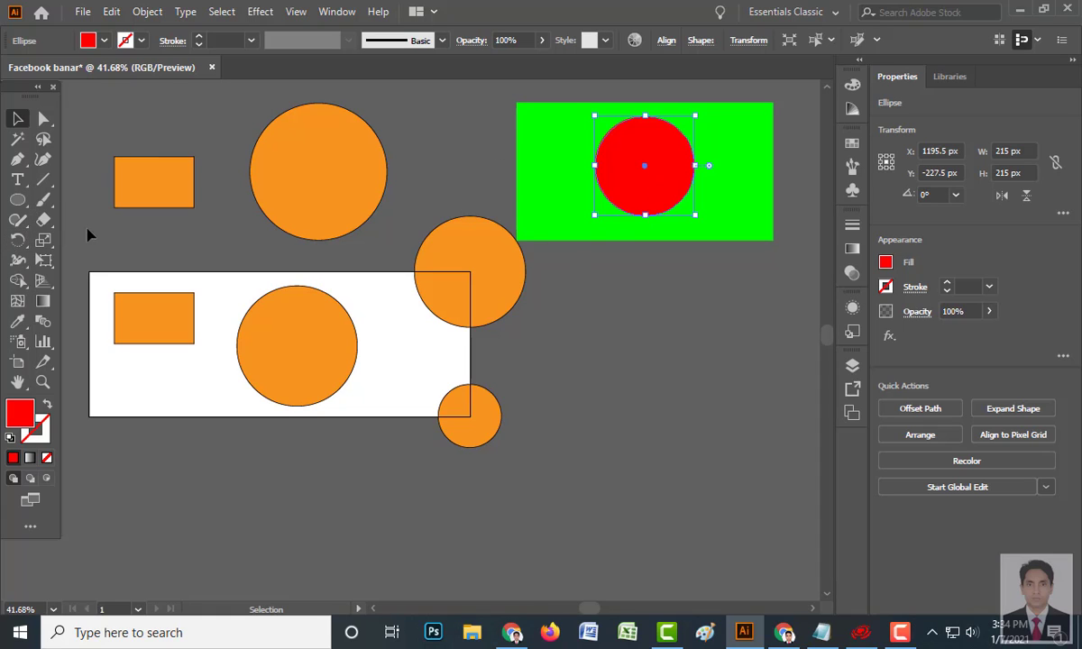
- Draw a hexagon about 189 x 167 px with the Polygon tool in the empty canvas area above the large orange circle
scroll(645, 307, "up", 3)
scroll(647, 307, "up", 4)
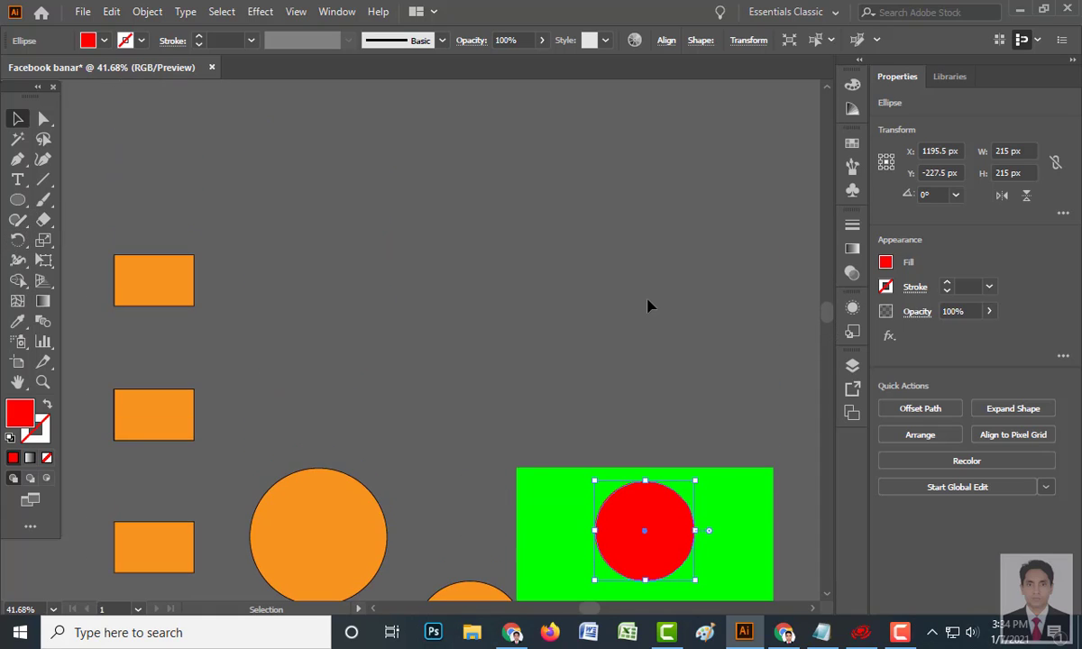
left_click(24, 208)
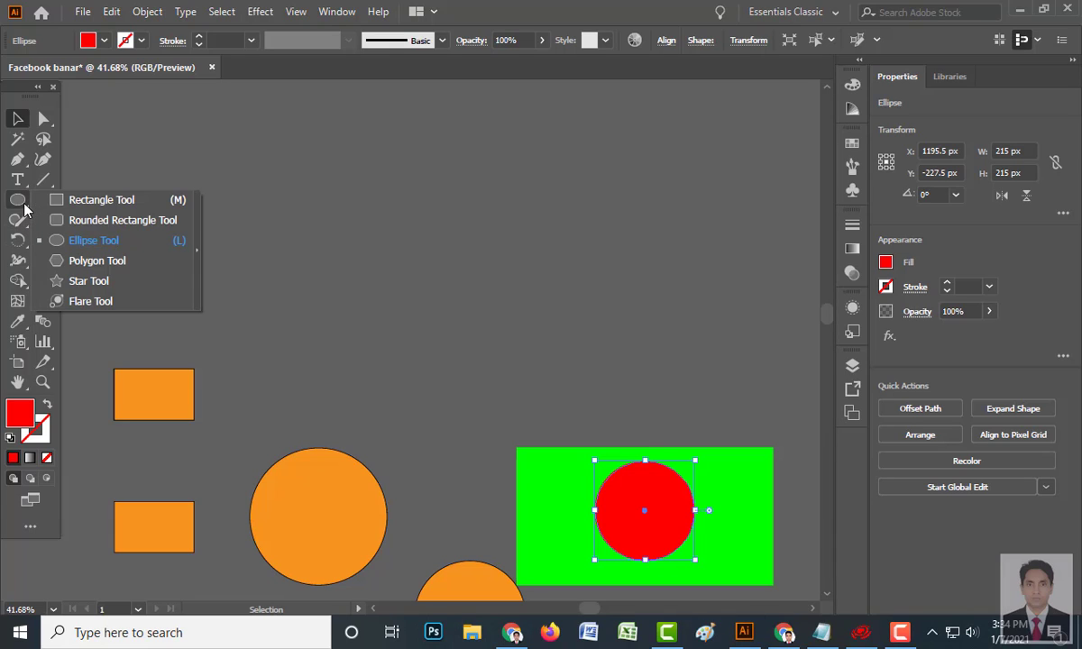
left_click(97, 261)
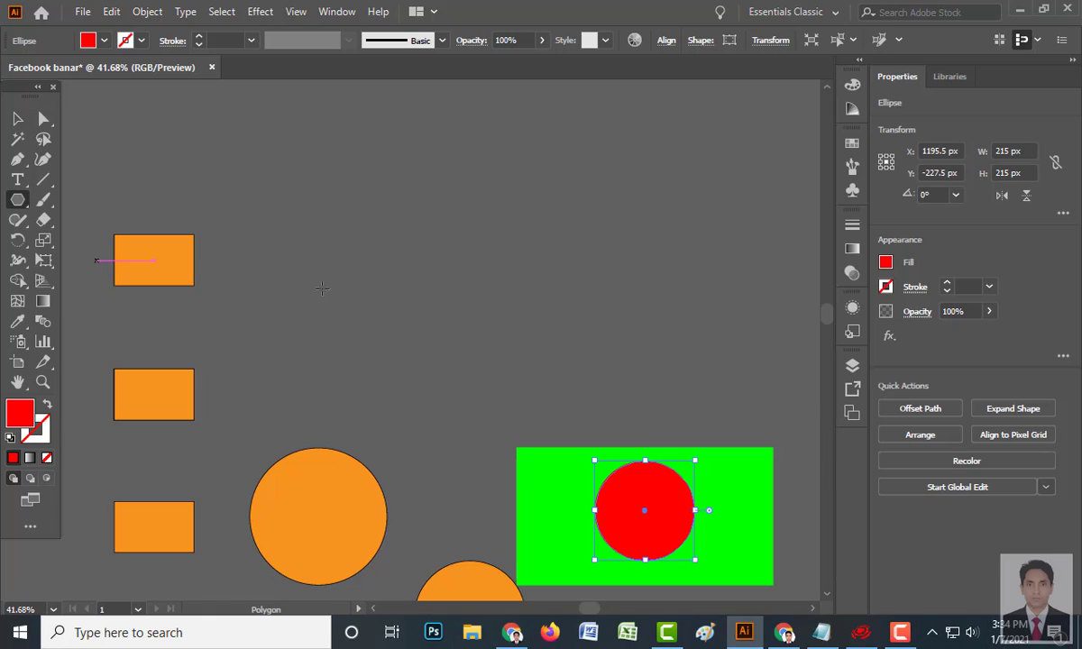
left_click_drag(312, 189, 356, 189)
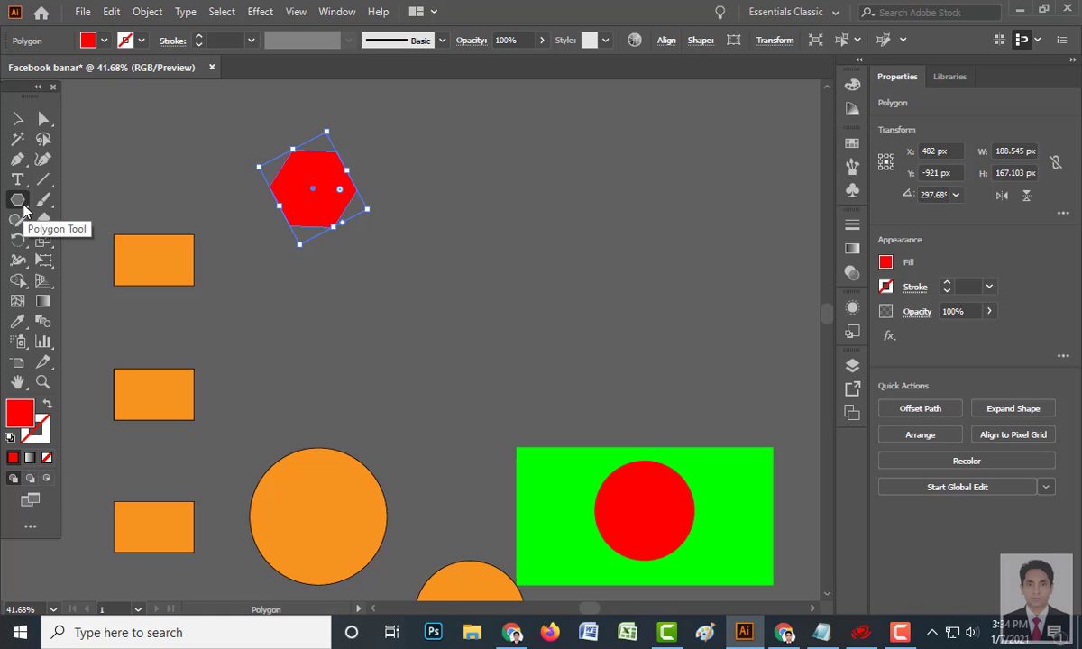
- Create a 3-sided polygon with a 94.35 px radius between the hexagon and the green rectangle
left_click(526, 255)
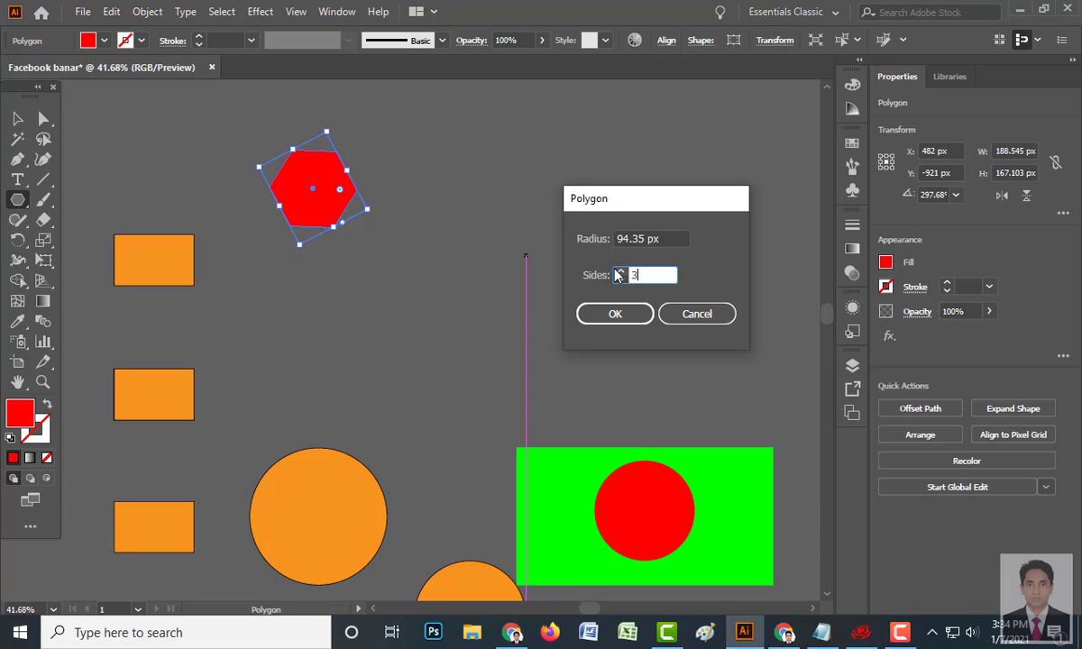
type("3")
left_click(636, 313)
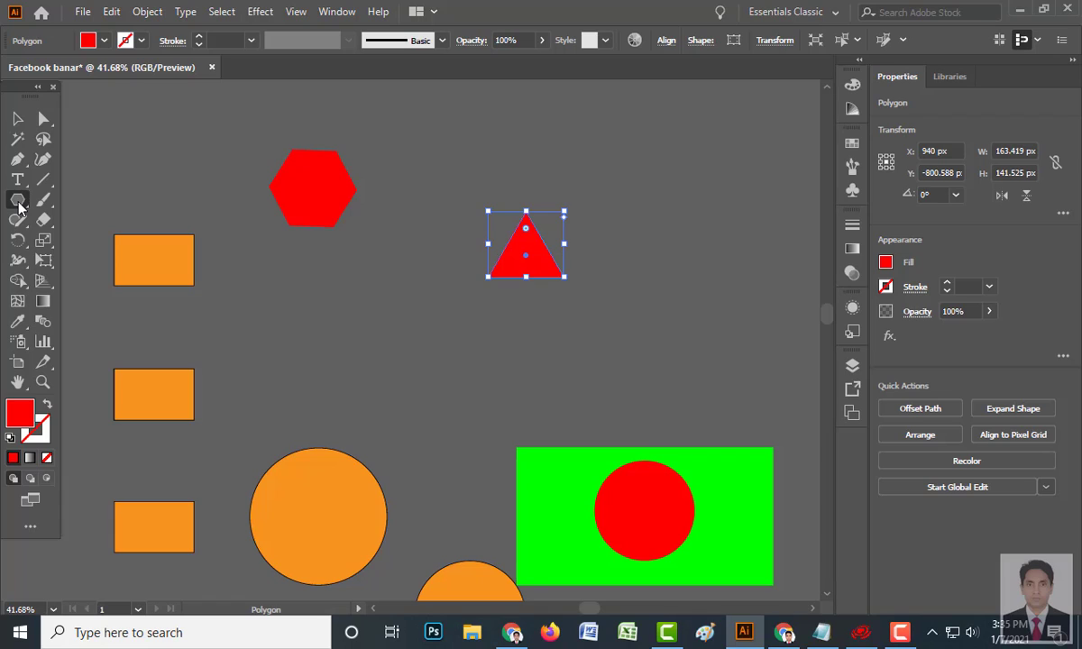
- Create a 10-sided polygon with a 94.35 px radius above the green rectangle and stretch it to about 410 x 486 px
left_click(641, 178)
double_click(652, 275)
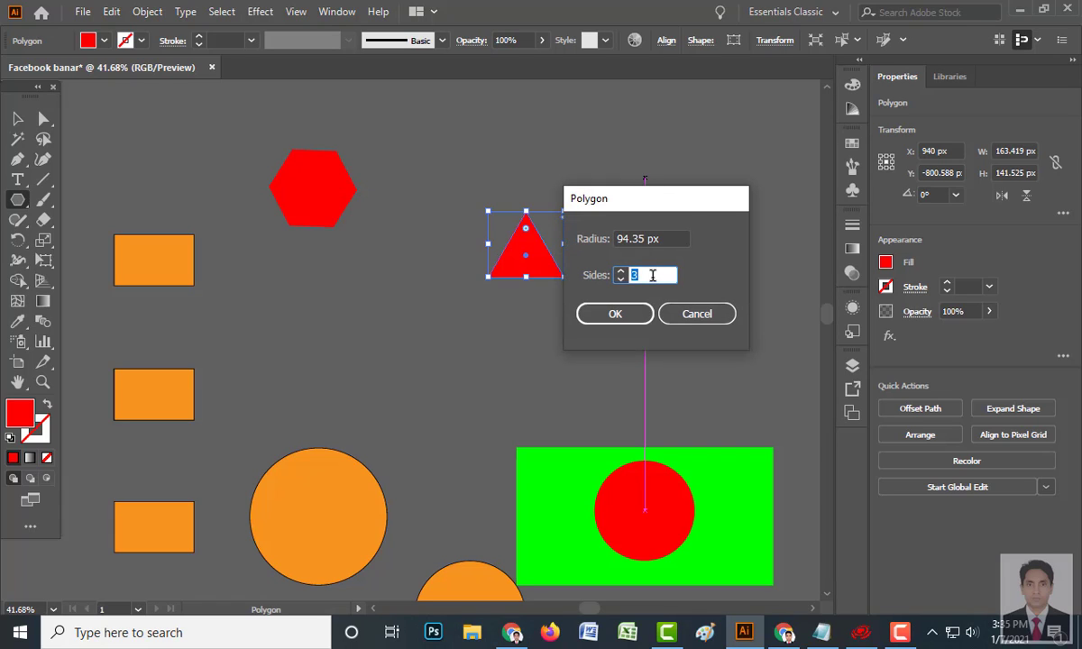
type("10")
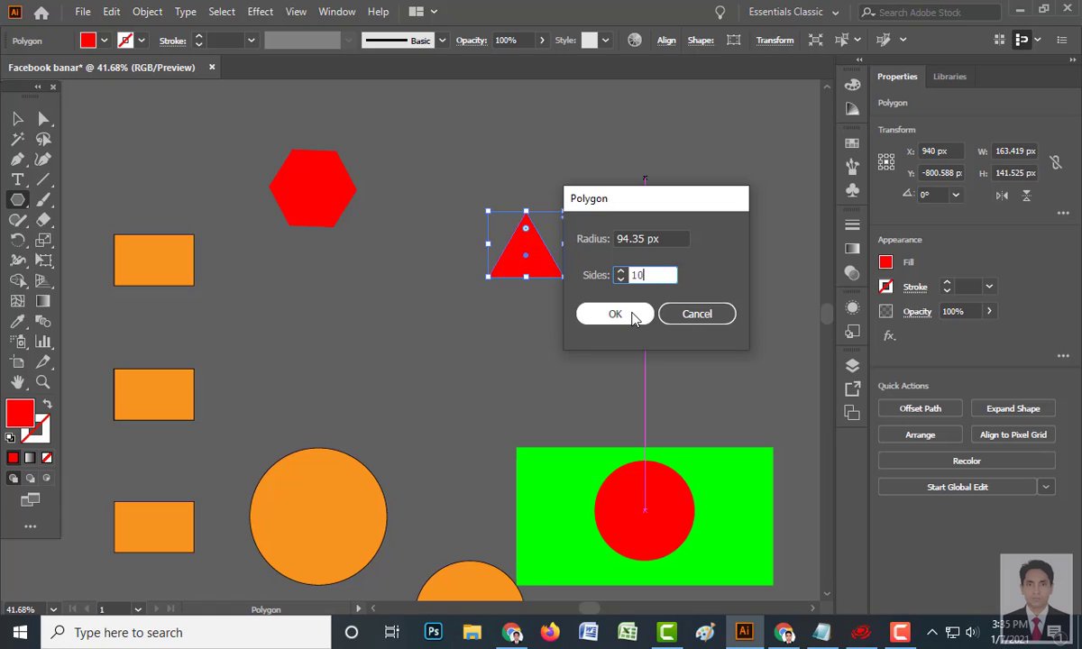
left_click(638, 314)
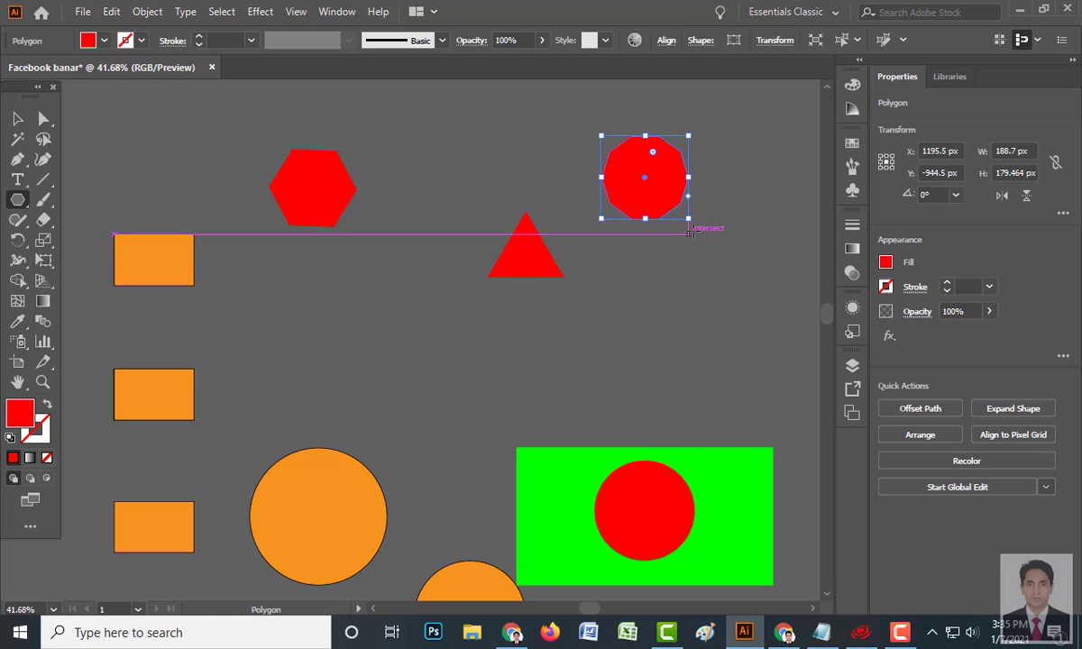
left_click_drag(687, 218, 792, 362)
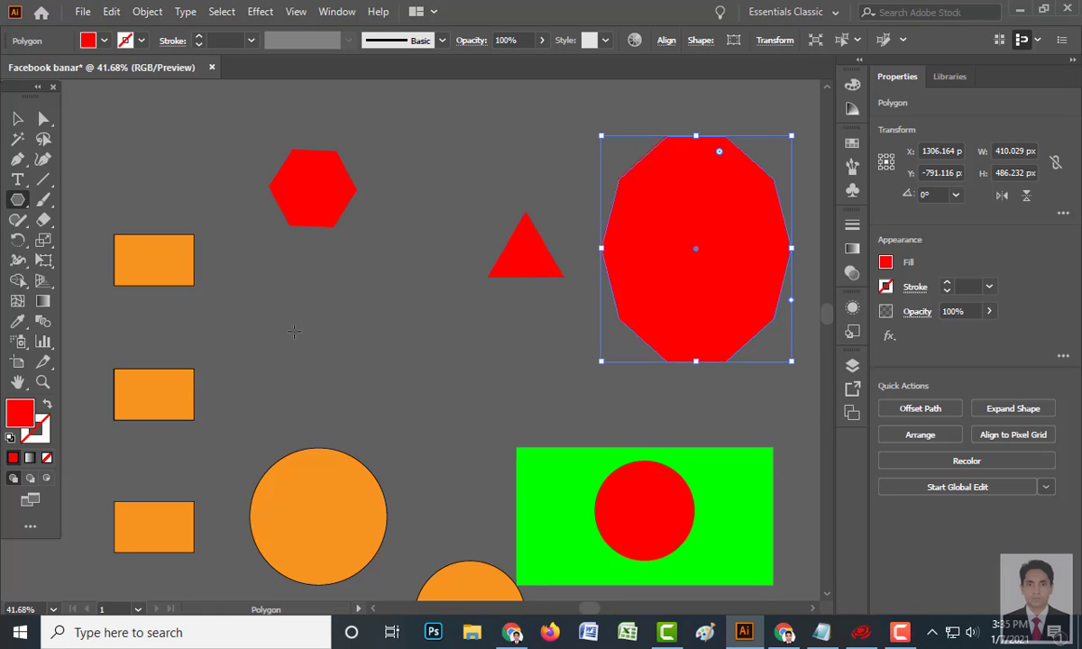
- Create another 3-sided polygon with a 94.35 px radius in the empty area above the hexagon
left_click_drag(18, 202, 72, 258)
mouse_move(827, 319)
left_mouse_down()
mouse_move(826, 282)
mouse_move(831, 315)
left_mouse_up()
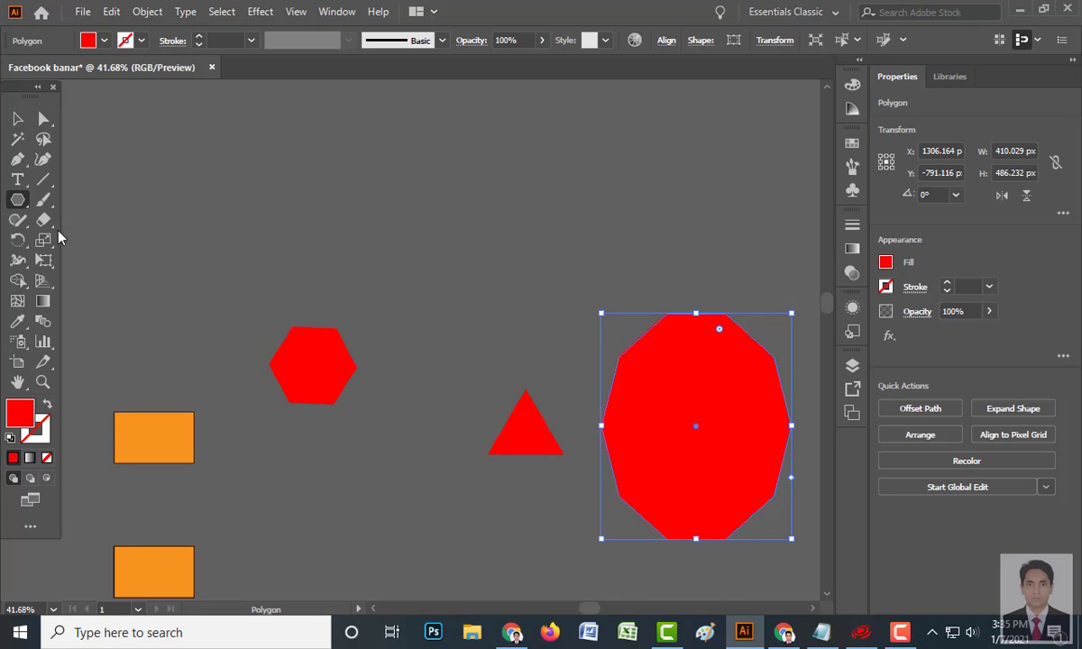
left_click(202, 192)
type("3")
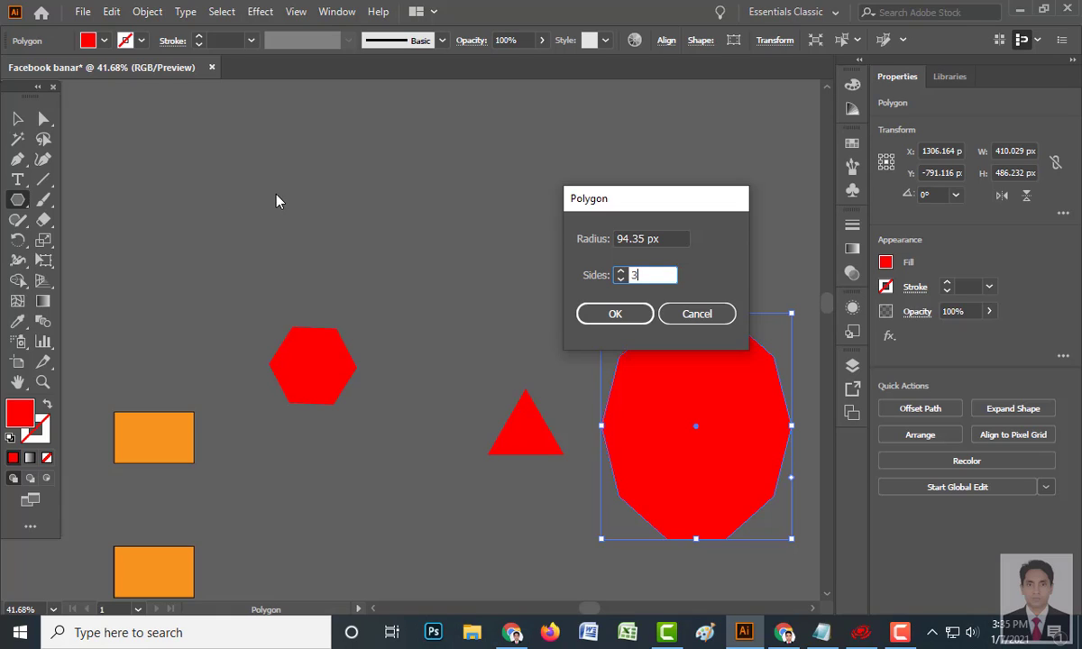
key("Return")
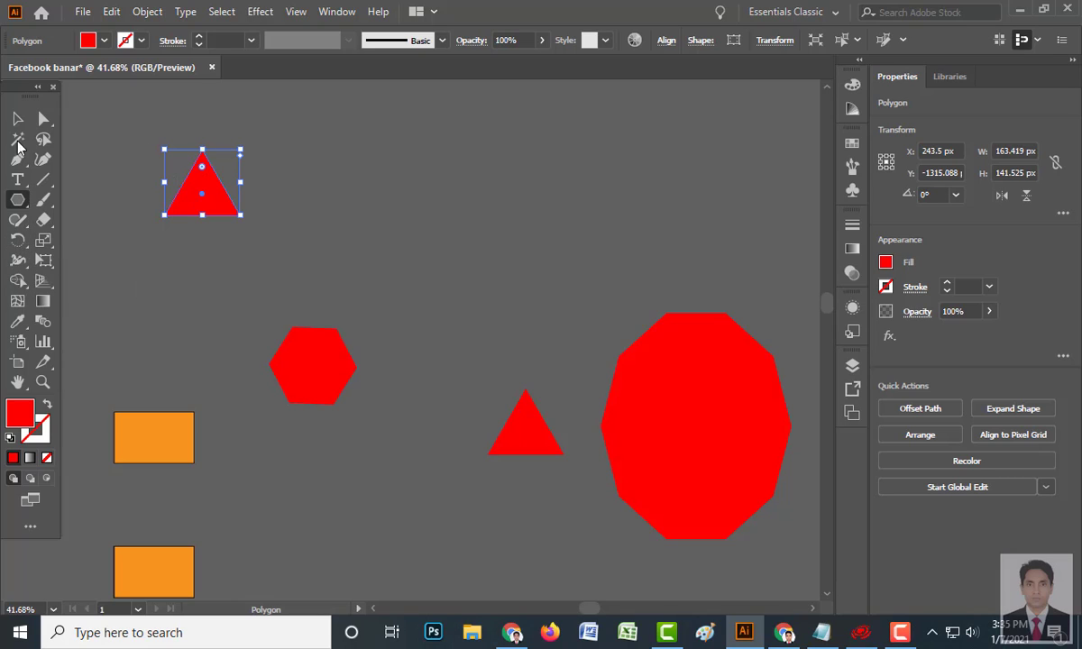
- Move the new triangle up beside its original spot and rotate it to about 272° so it points sideways, then deselect it
left_click(17, 118)
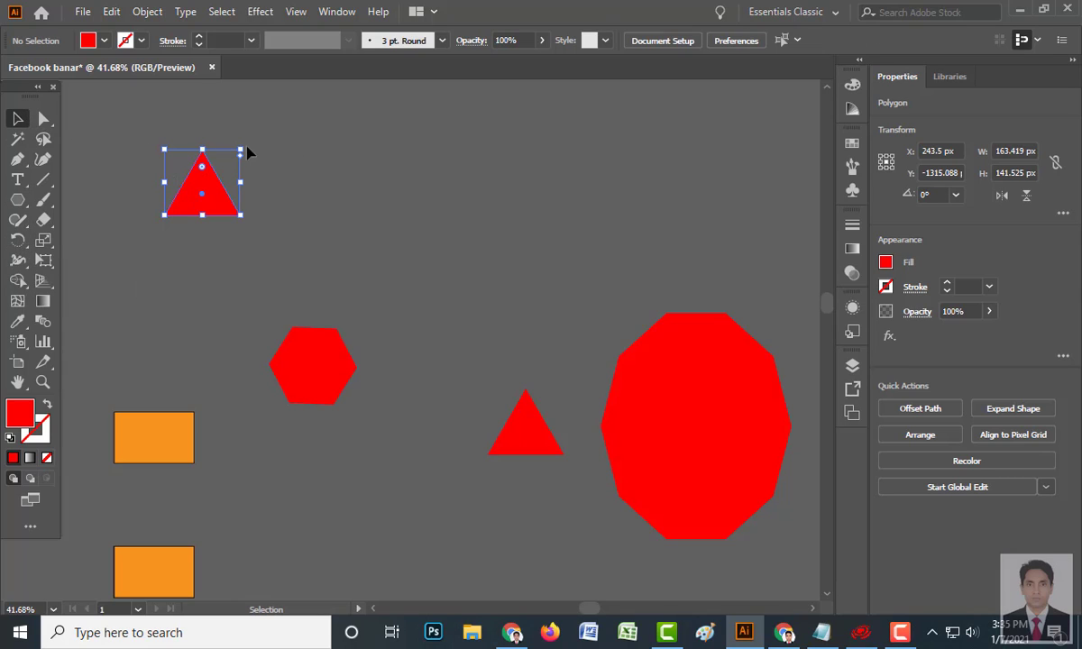
left_click(192, 176)
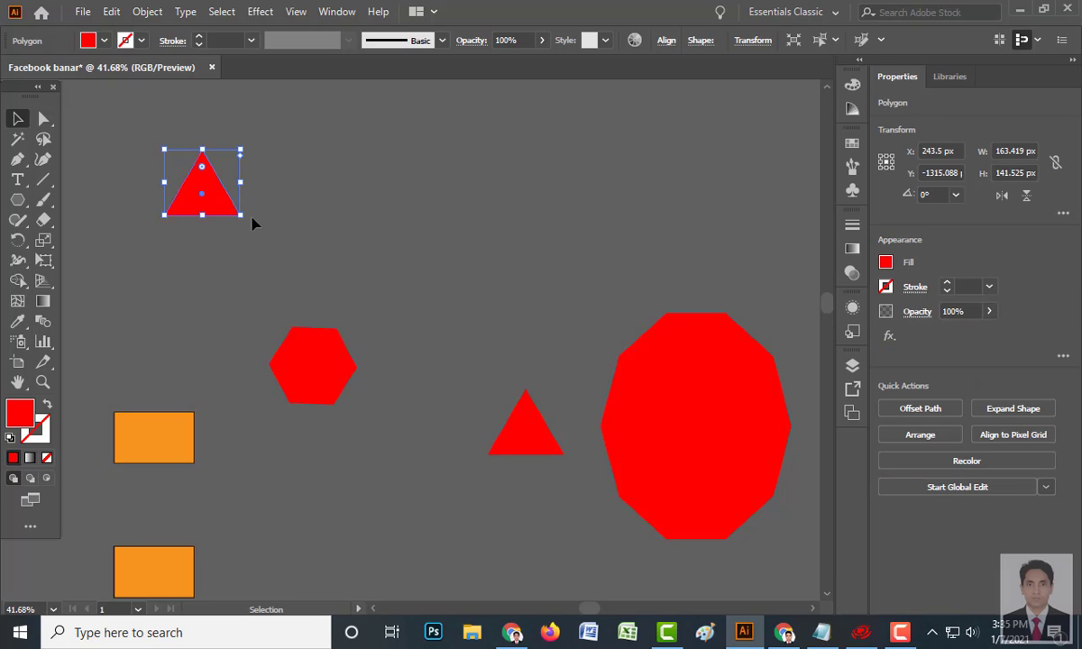
left_click_drag(213, 193, 260, 136)
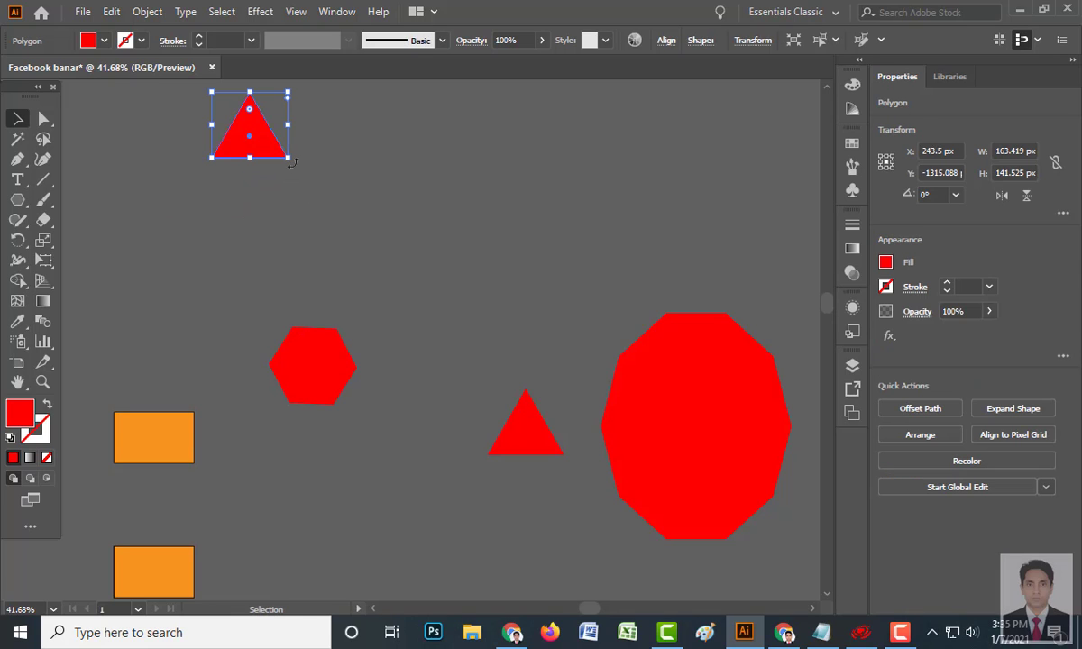
left_click_drag(293, 91, 337, 222)
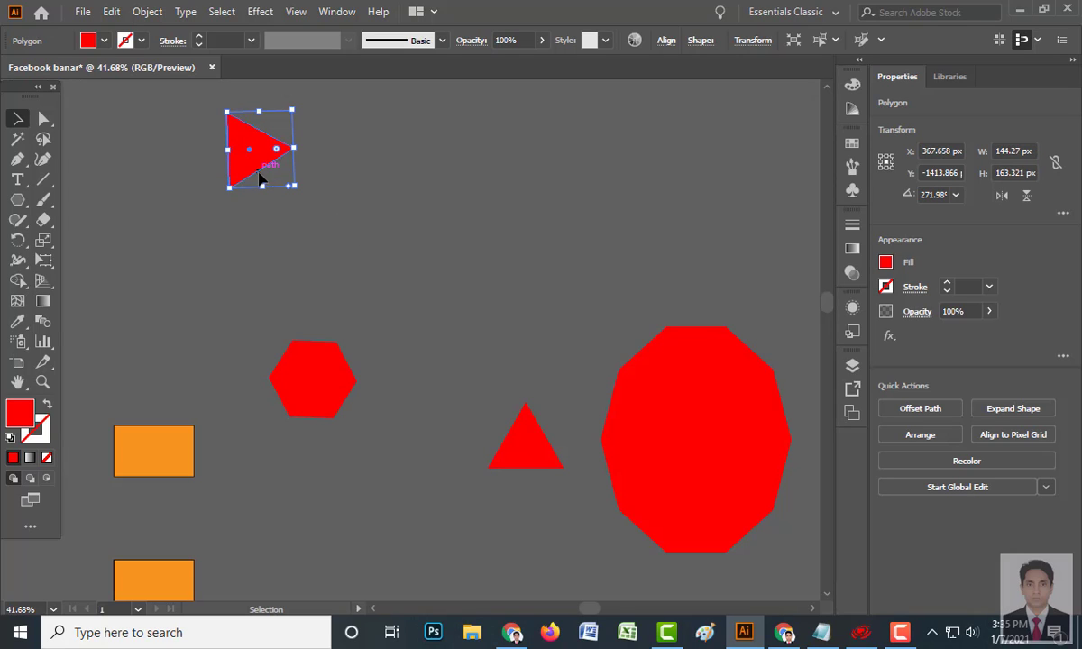
left_click(444, 267)
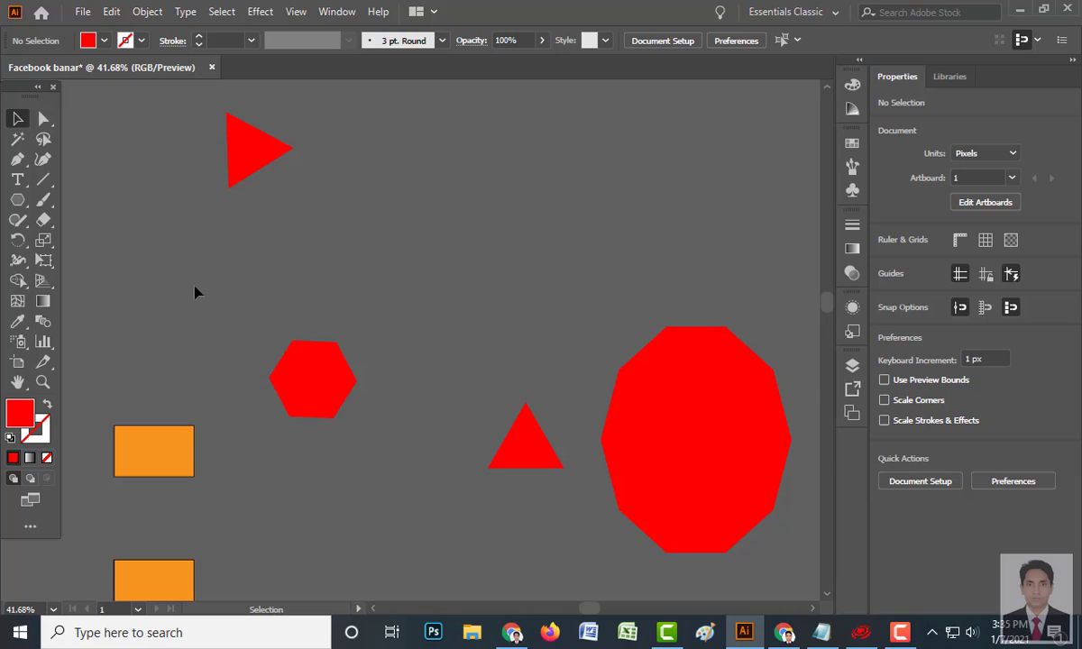
- Draw a five-pointed star about 529 x 554 px with the Star tool beside the rotated triangle, and delete it
left_click(24, 204)
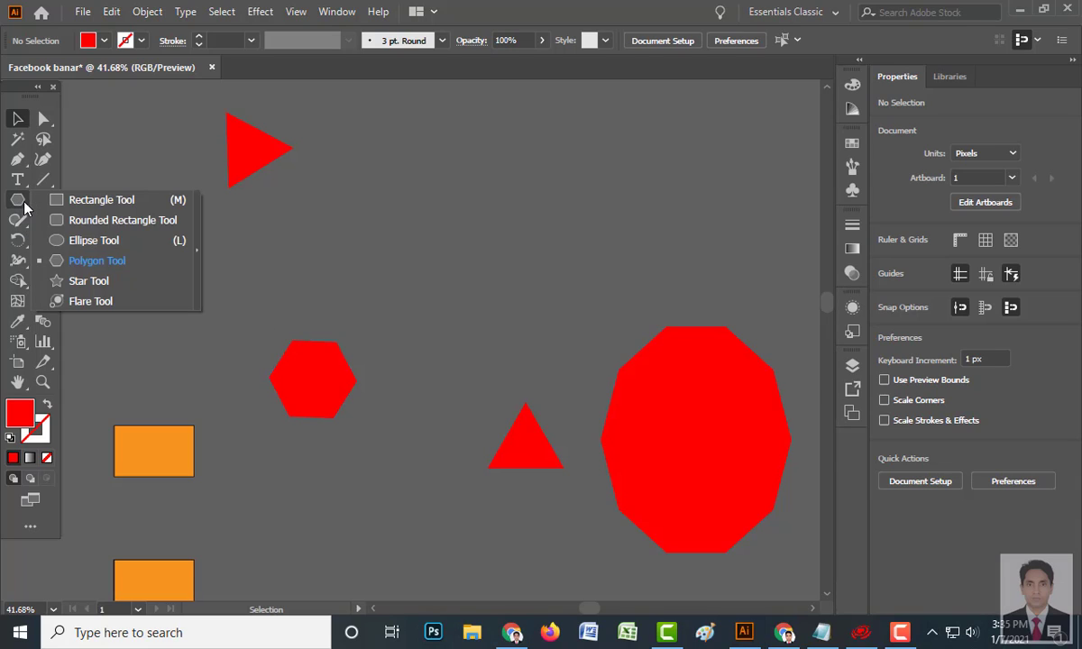
left_click(94, 281)
left_click_drag(531, 241, 640, 325)
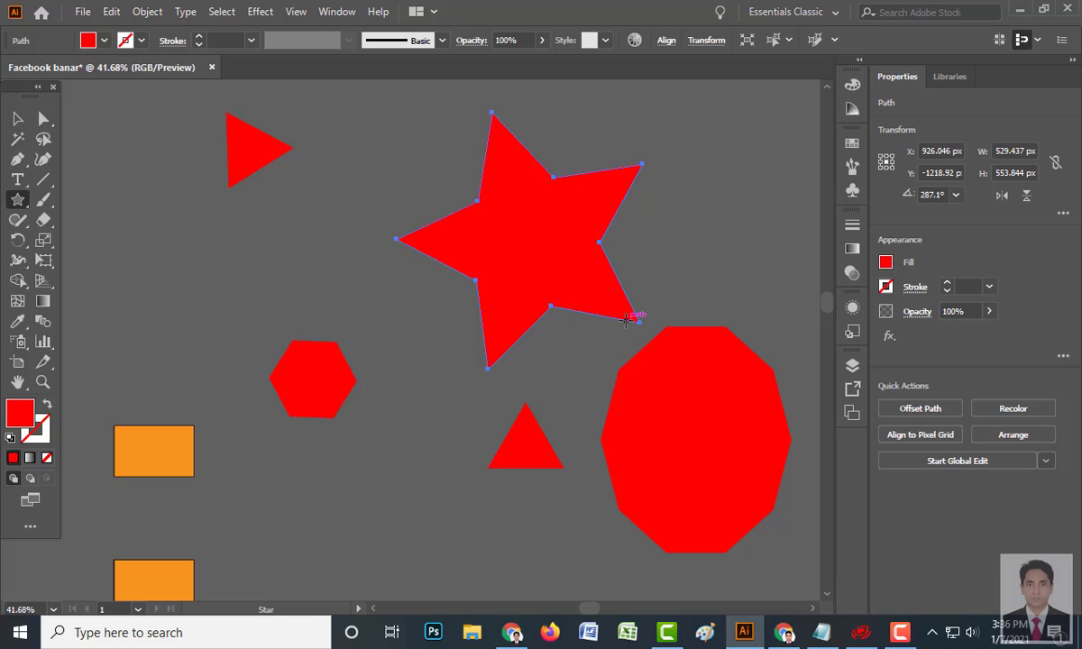
key("Delete")
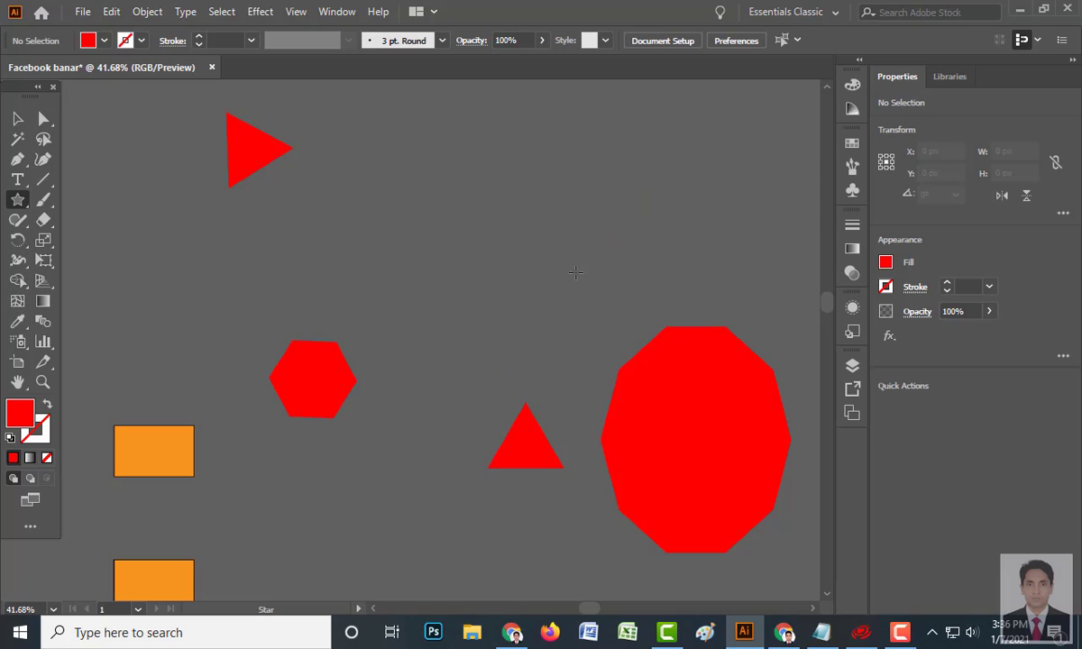
- Create a 16-point star and a 32-point star, both with radii of 291.2091 px and 145.6046 px
left_click(497, 265)
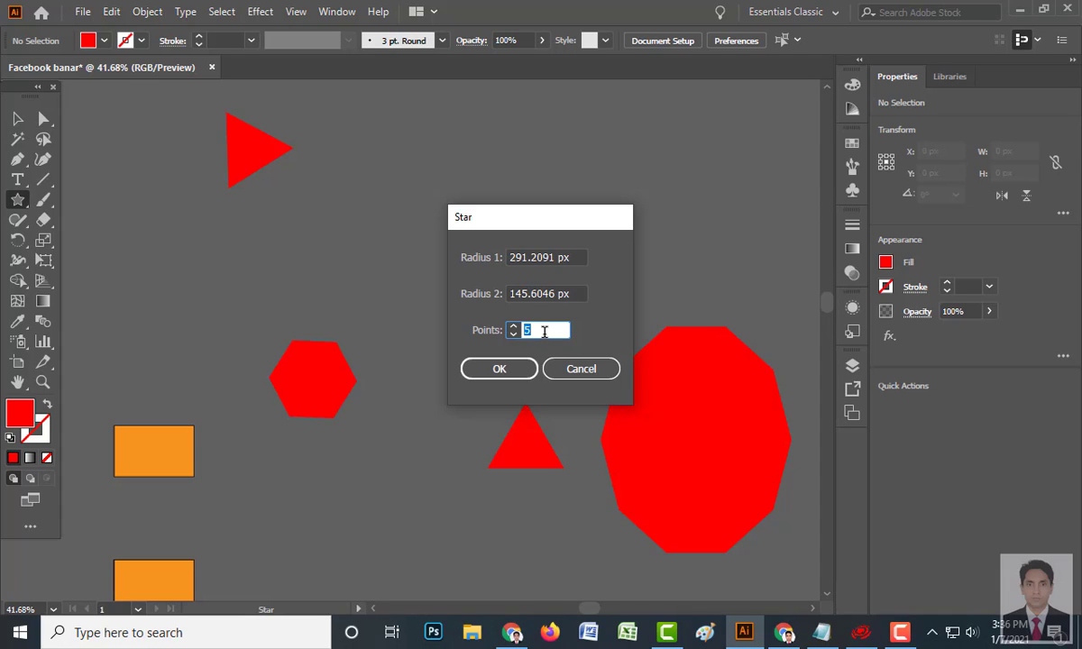
left_click(468, 373)
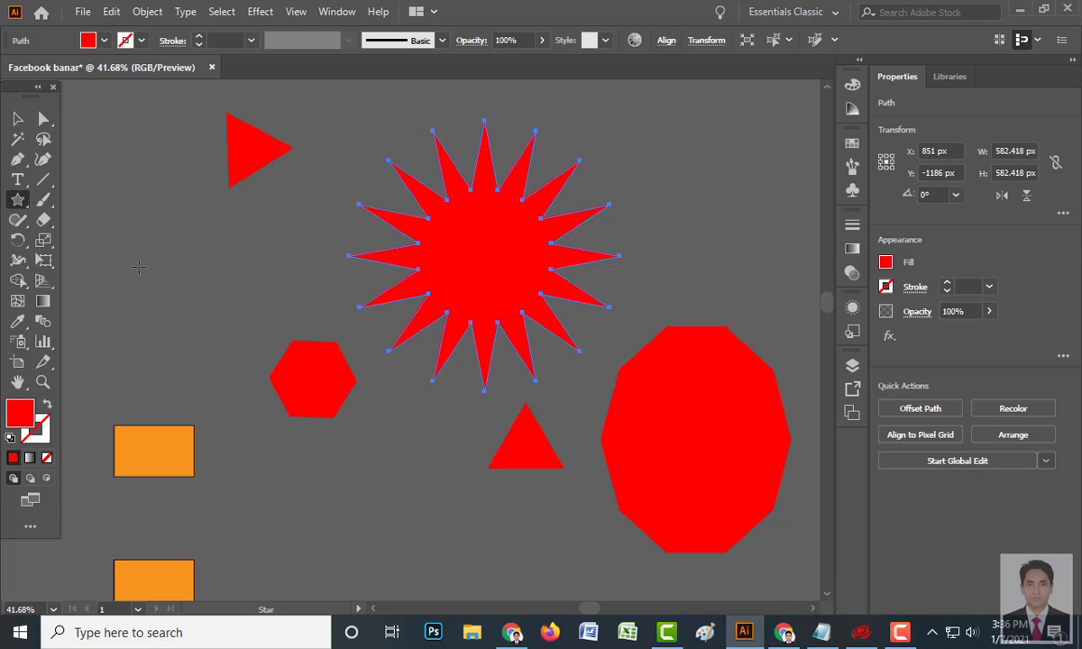
left_click(739, 475)
type("32")
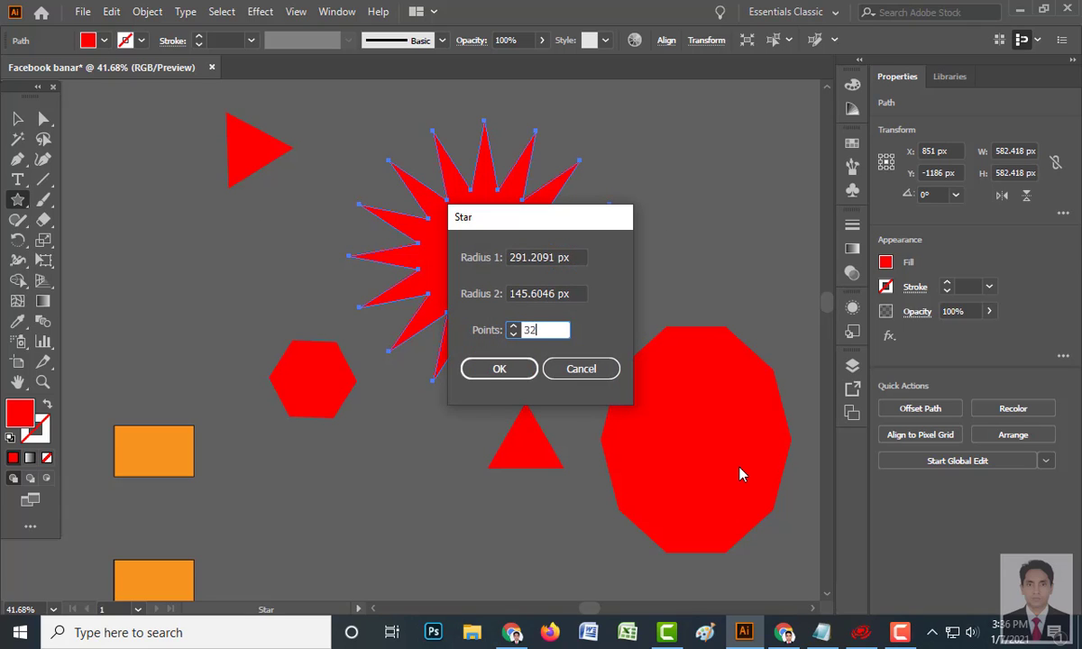
key("Return")
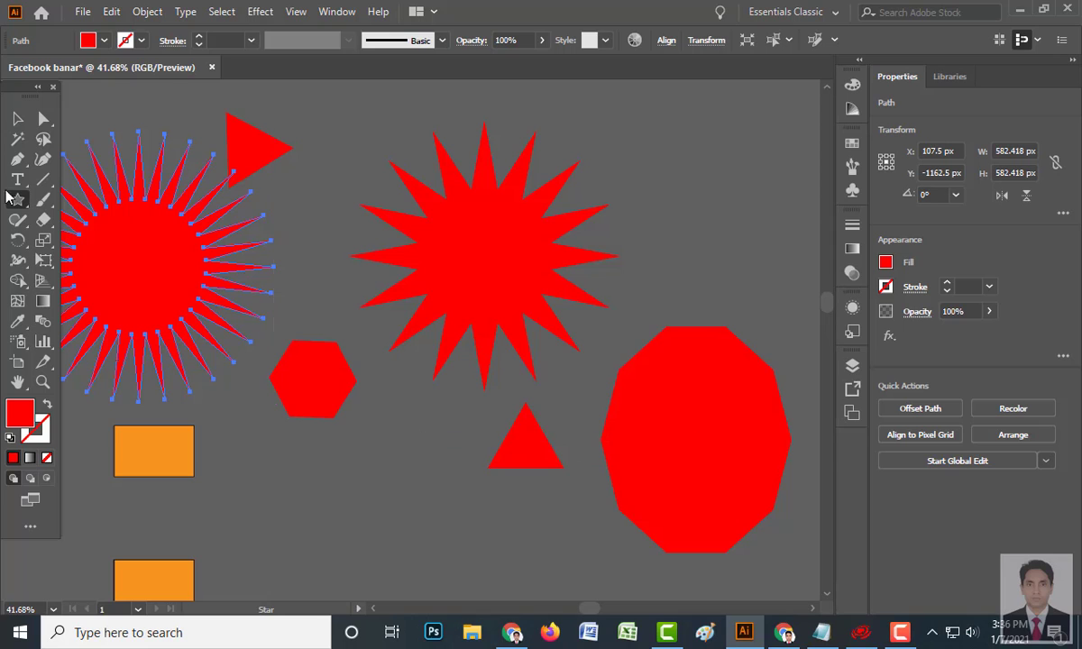
- Move the 32-point star to about X 200.5 px, Y -1135.5 px and the 16-point star to about X 869 px, Y -1152 px
scroll(515, 404, "up", 3)
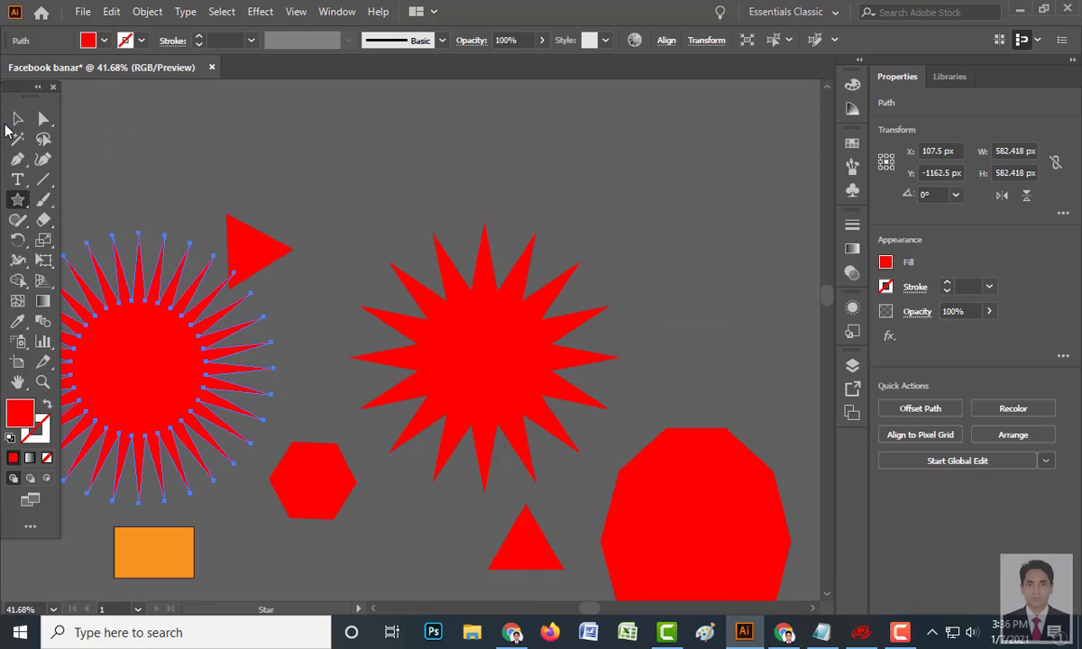
left_click(15, 126)
left_click_drag(114, 346, 156, 358)
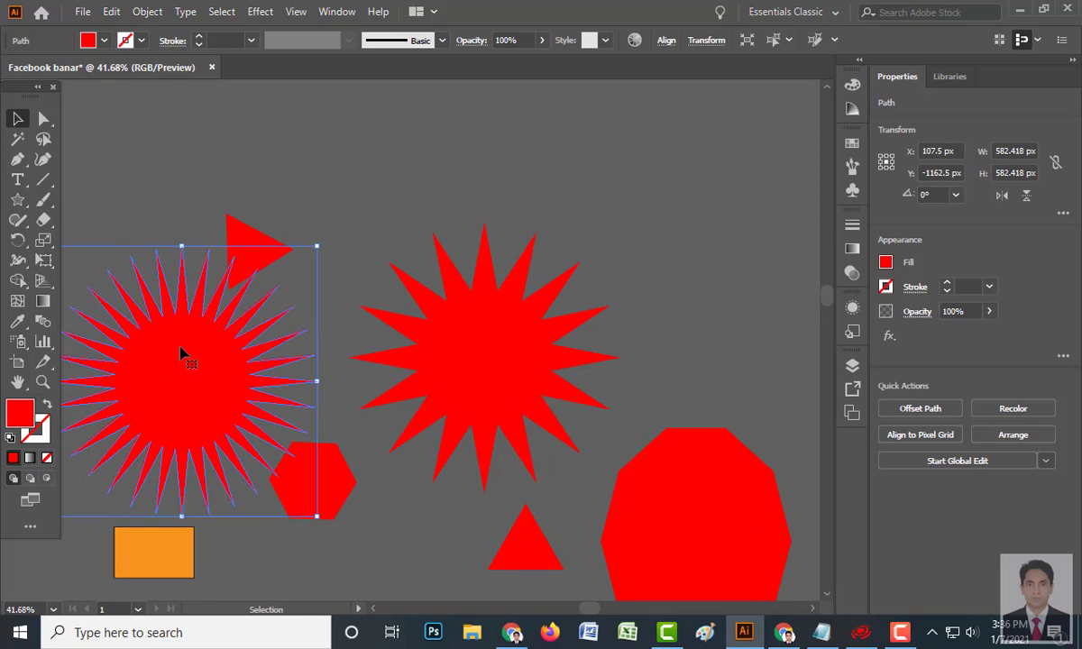
scroll(486, 270, "up", 1)
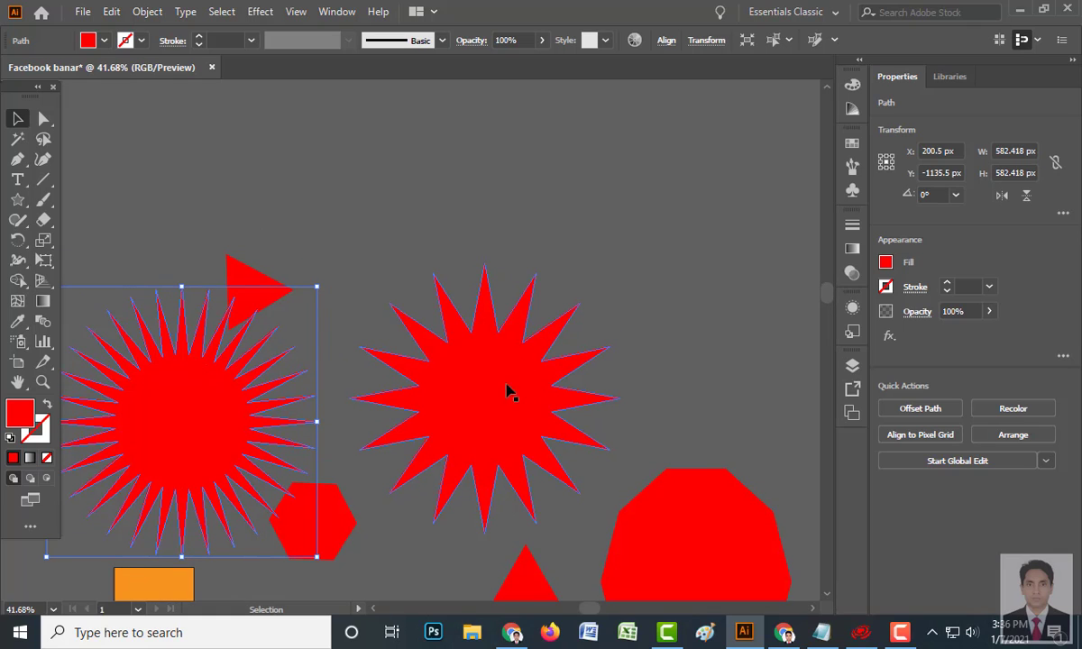
mouse_move(483, 387)
left_mouse_down()
mouse_move(495, 410)
mouse_move(499, 392)
mouse_move(492, 404)
left_mouse_up()
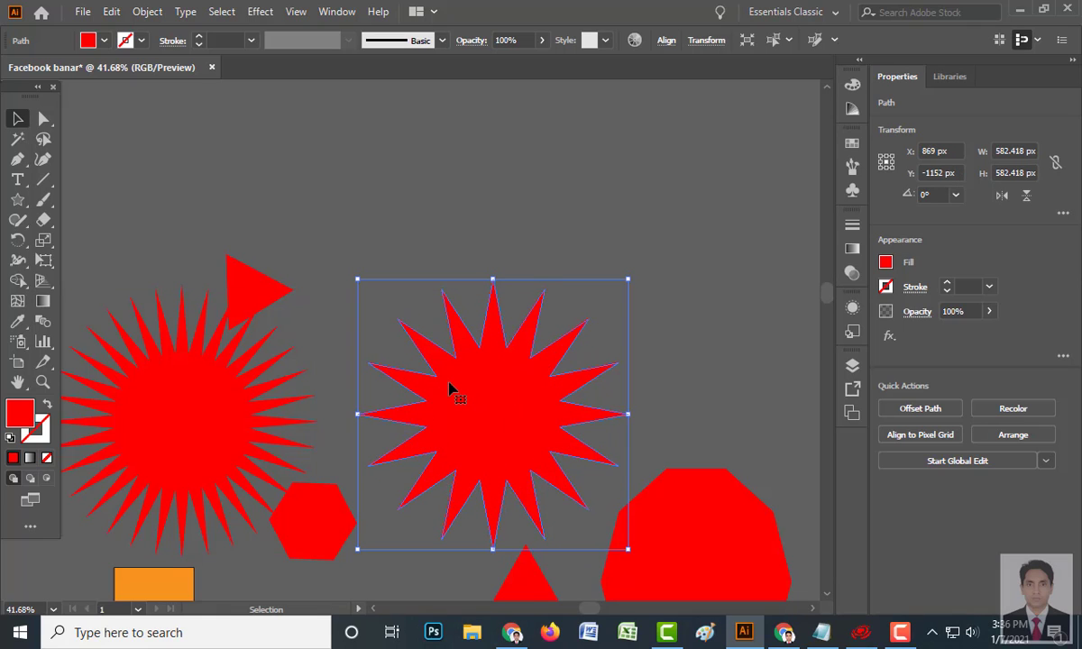
scroll(374, 402, "up", 1)
scroll(374, 403, "up", 1)
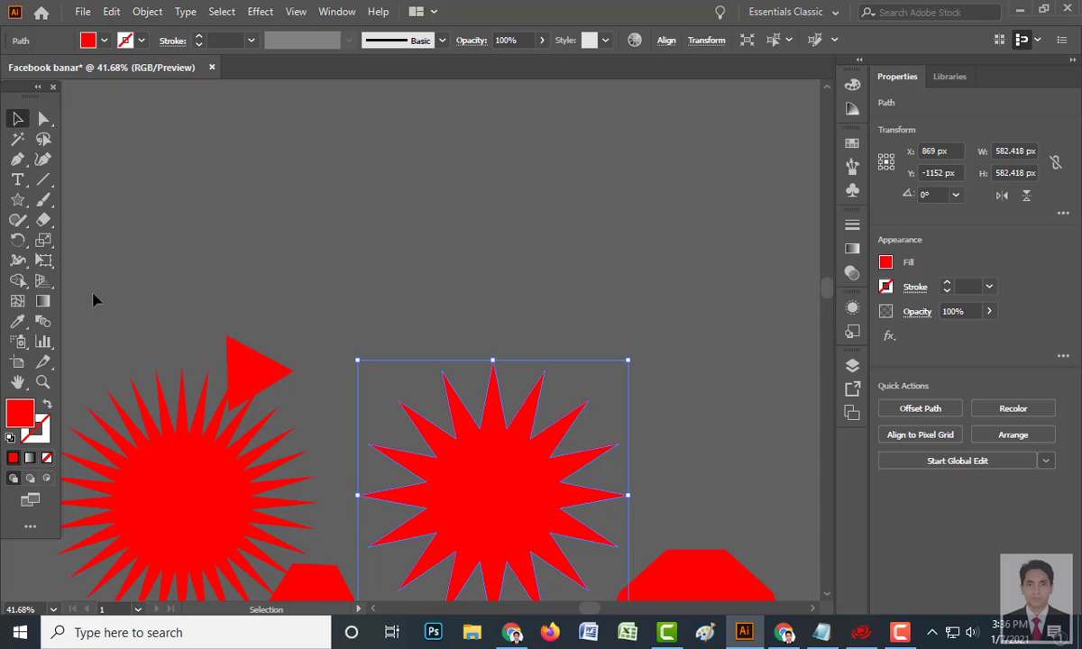
- Move the sideways triangle up into the empty area above the stars, to about X 530 px, Y -2071 px
left_click(257, 380)
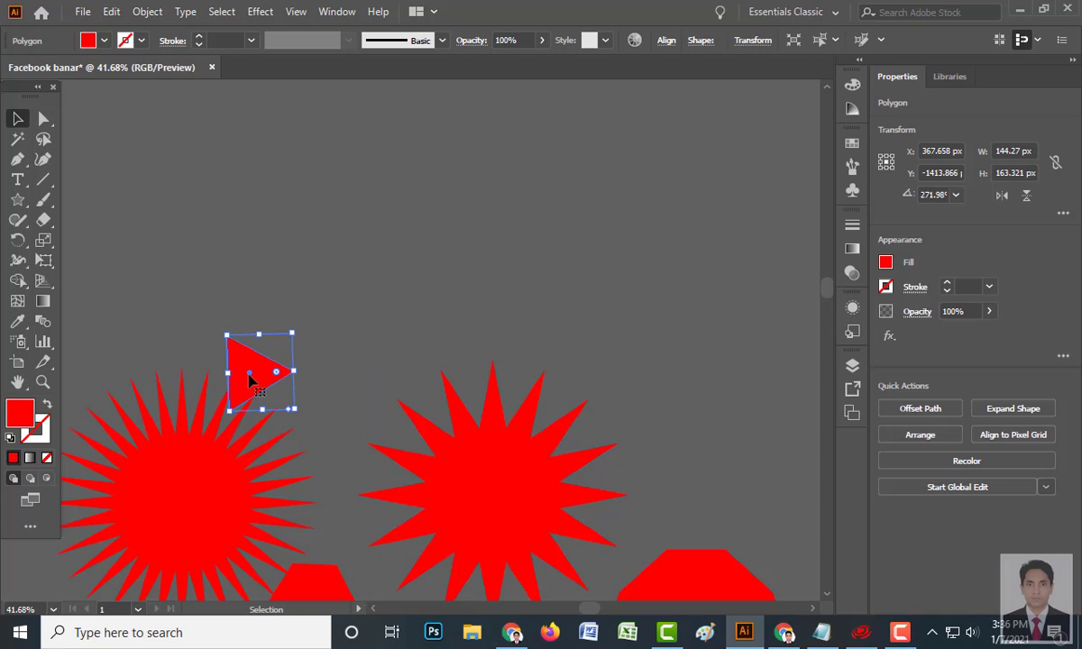
left_click_drag(249, 379, 387, 130)
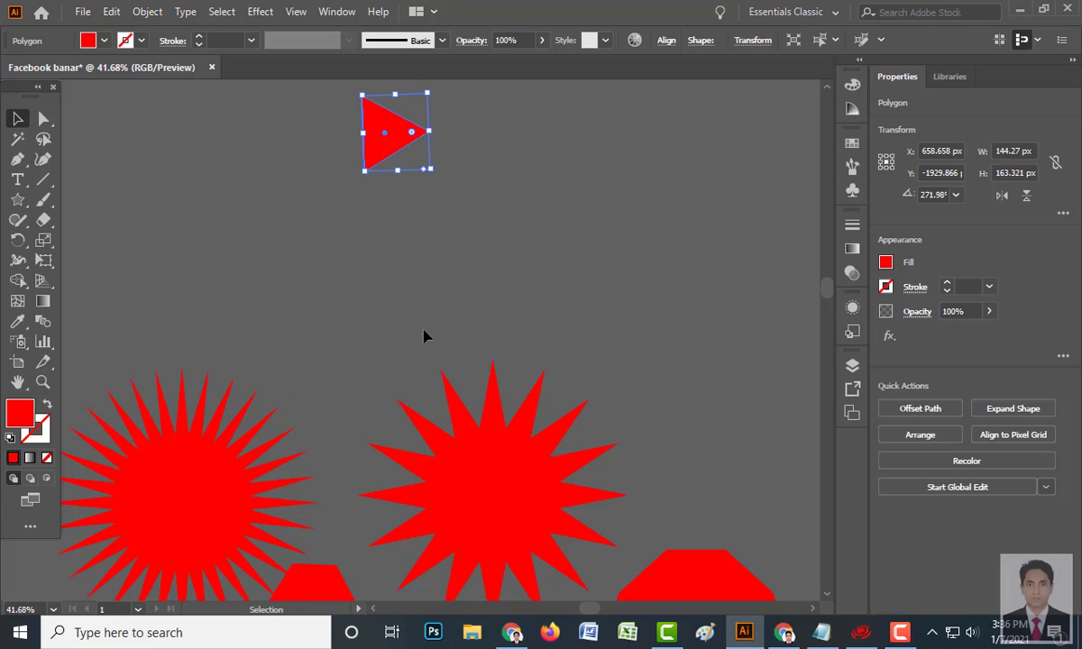
scroll(423, 335, "up", 1)
scroll(424, 335, "up", 2)
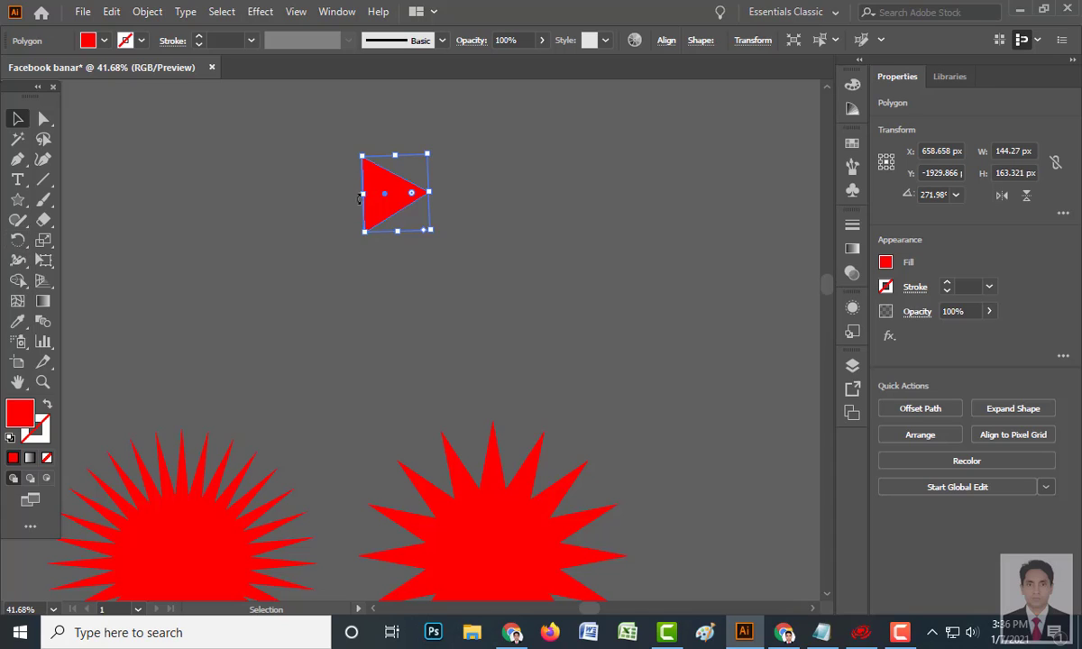
left_click_drag(406, 196, 354, 158)
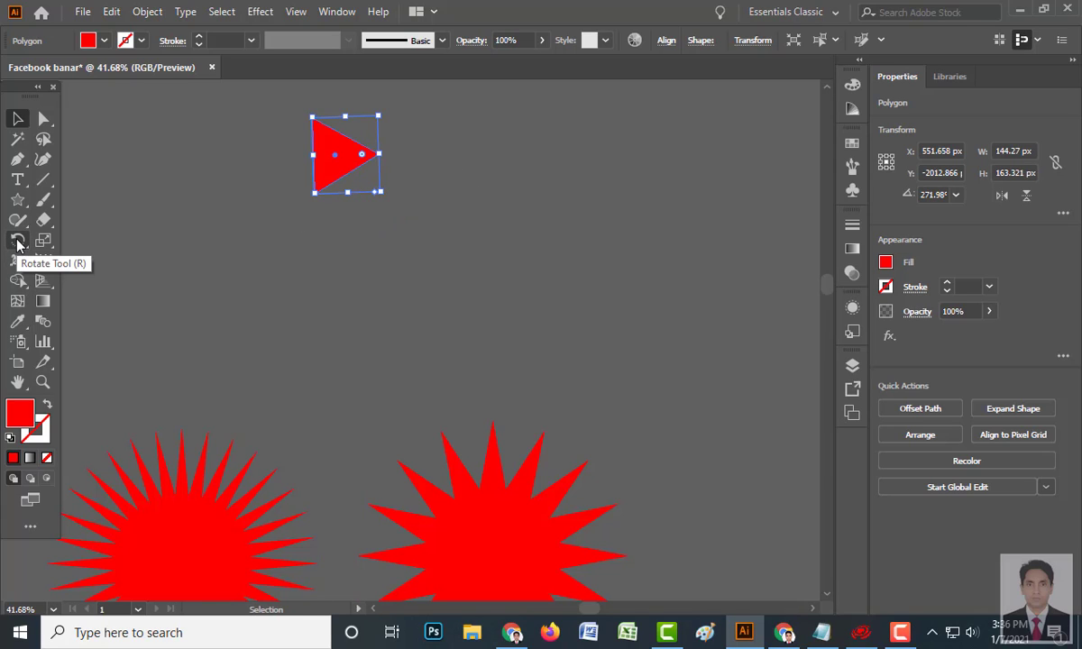
left_click(18, 241)
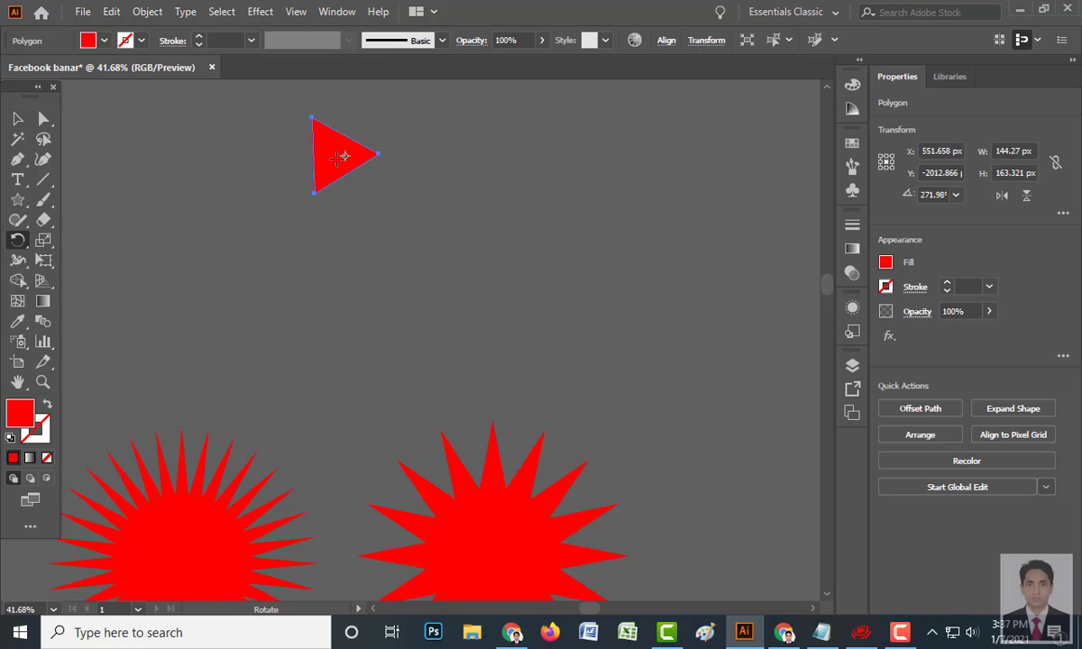
left_click(18, 118)
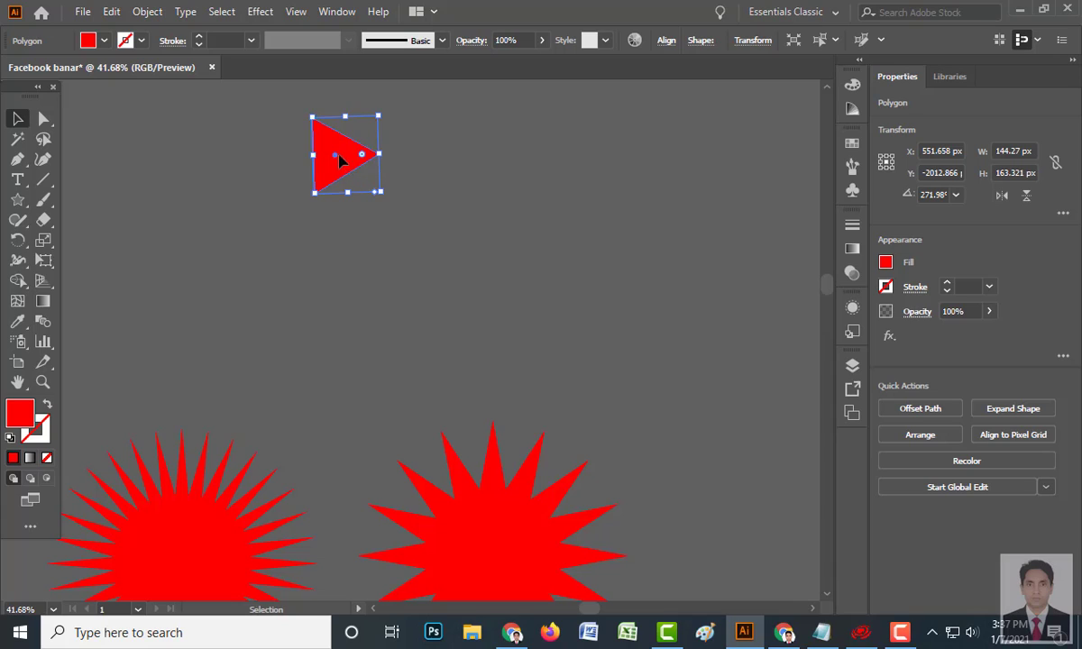
left_click_drag(341, 159, 334, 135)
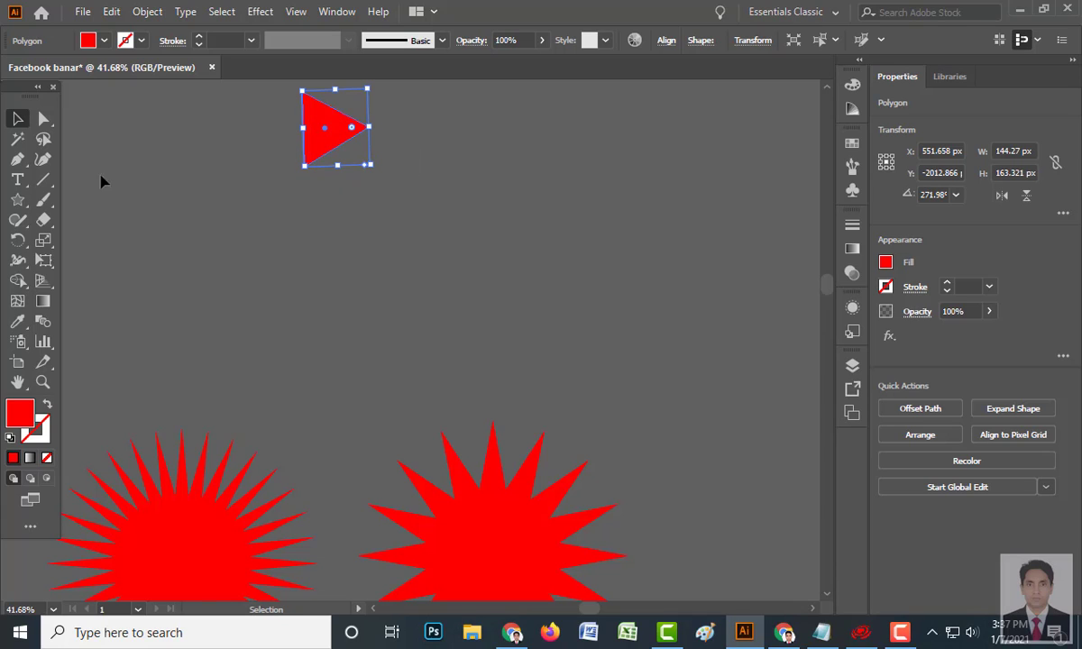
- Make a copy of the triangle rotated 16° about a point placed below it with the Rotate tool
left_click(18, 241)
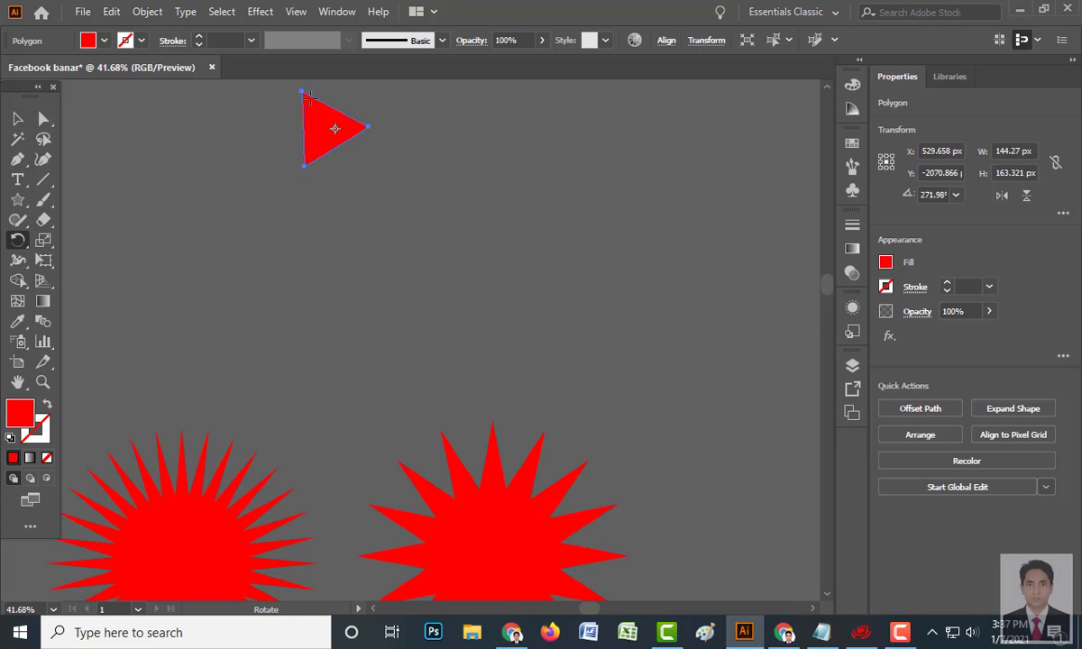
left_click(302, 220, "alt")
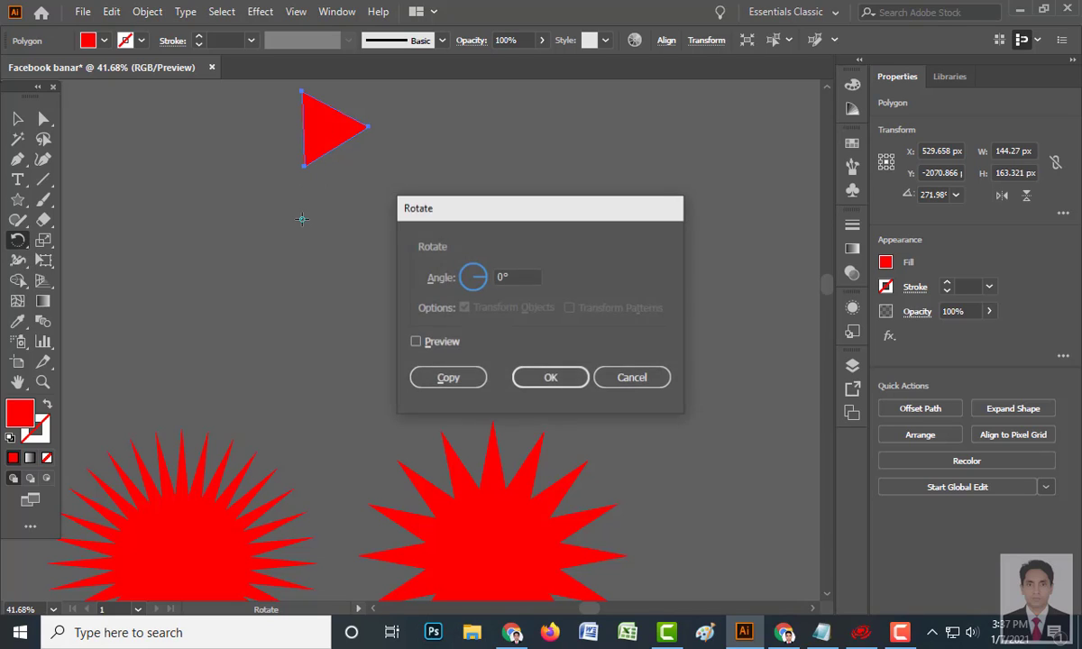
double_click(519, 278)
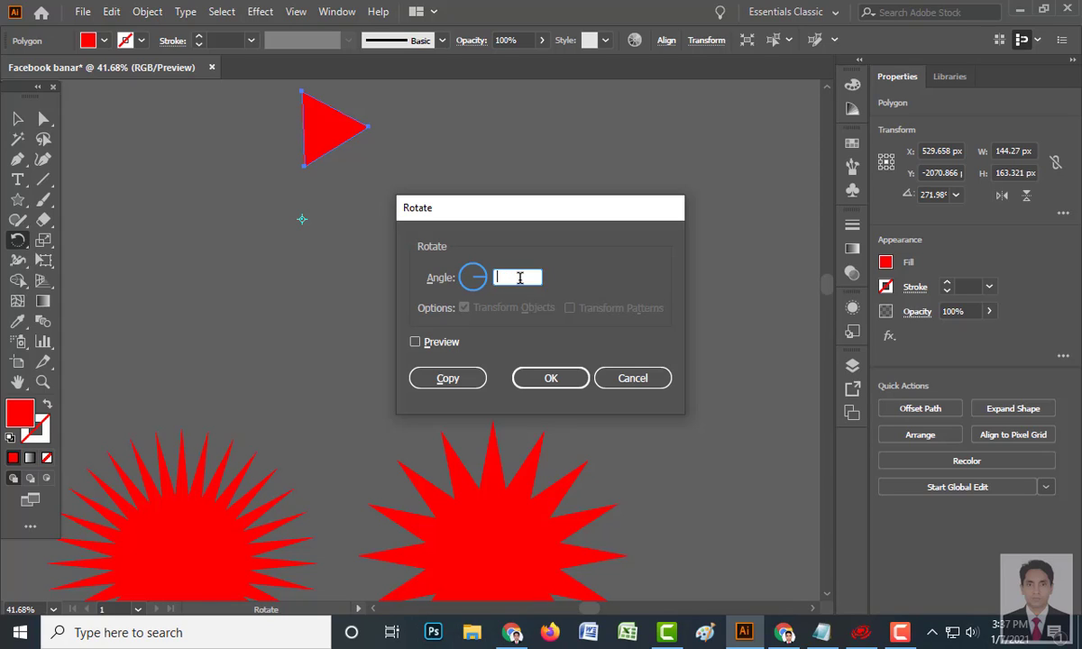
left_click(420, 342)
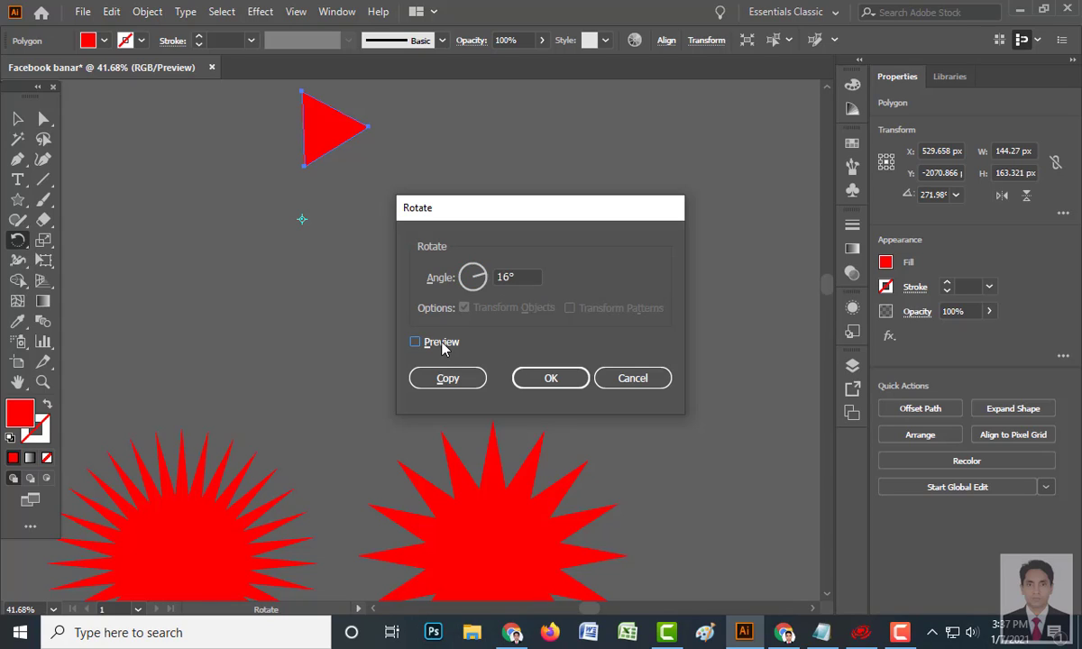
left_click(448, 379)
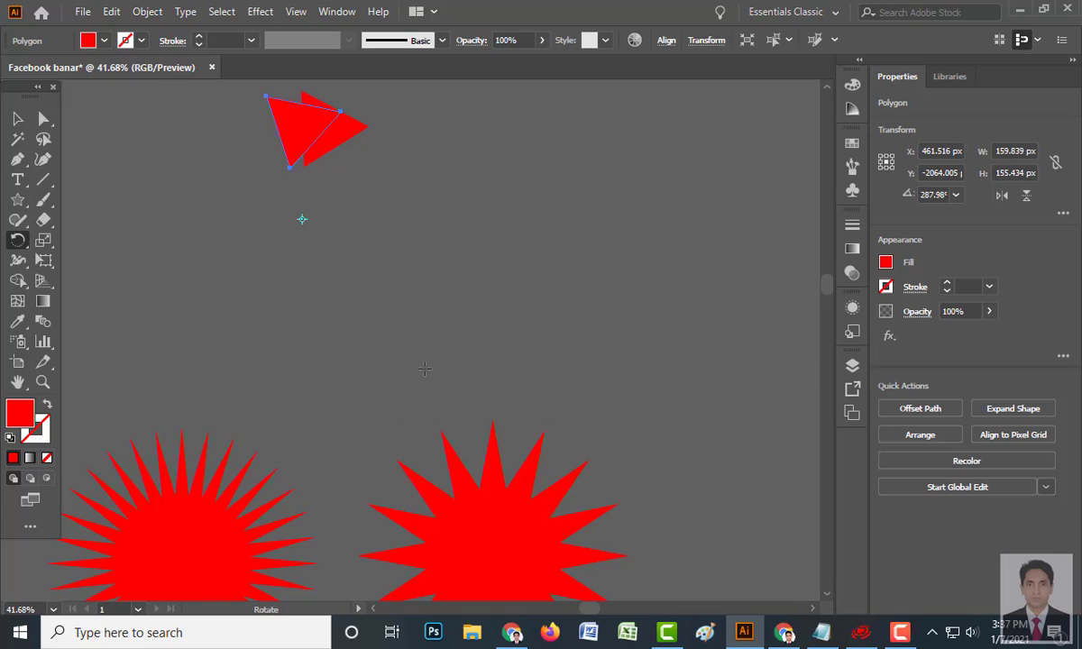
- Repeat the rotated copy of the triangle until the copies form a complete ring around the rotation point
key("ctrl")
key("ctrl+d")
key("ctrl+d")
key("ctrl+d")
key("ctrl+d")
key("ctrl+d")
key("ctrl+d")
key("ctrl+d")
key("ctrl+d")
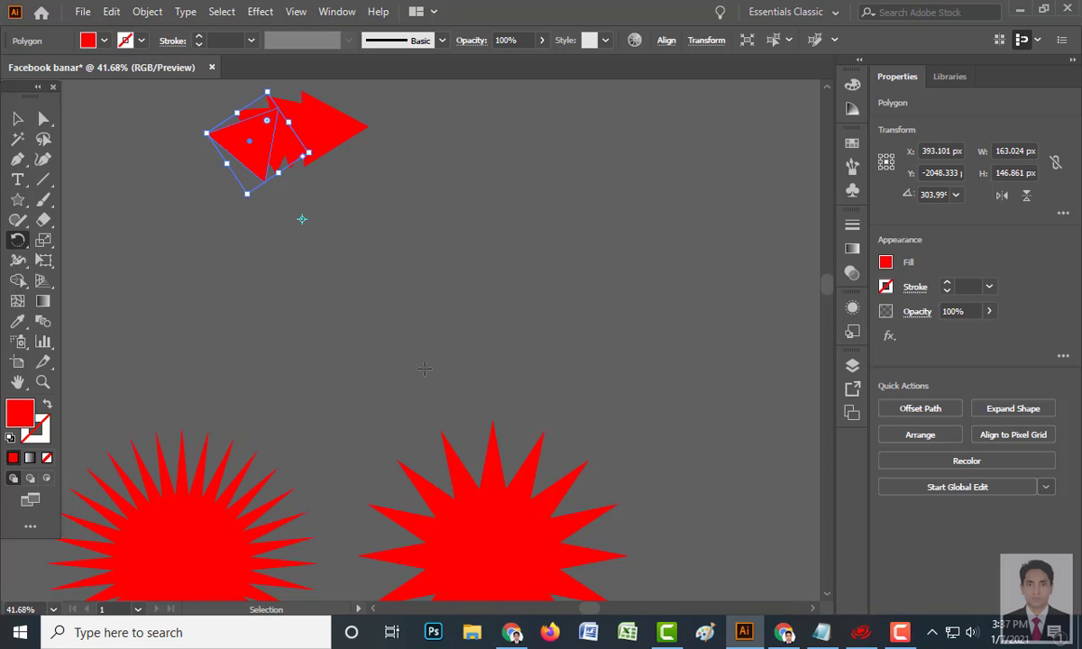
key("ctrl+d")
key("ctrl+d")
key("ctrl+d")
key("ctrl+d")
key("ctrl+d")
key("ctrl+d")
key("ctrl+d")
key("ctrl+d")
key("ctrl+d")
key("ctrl+d")
key("ctrl+d")
key("ctrl+d")
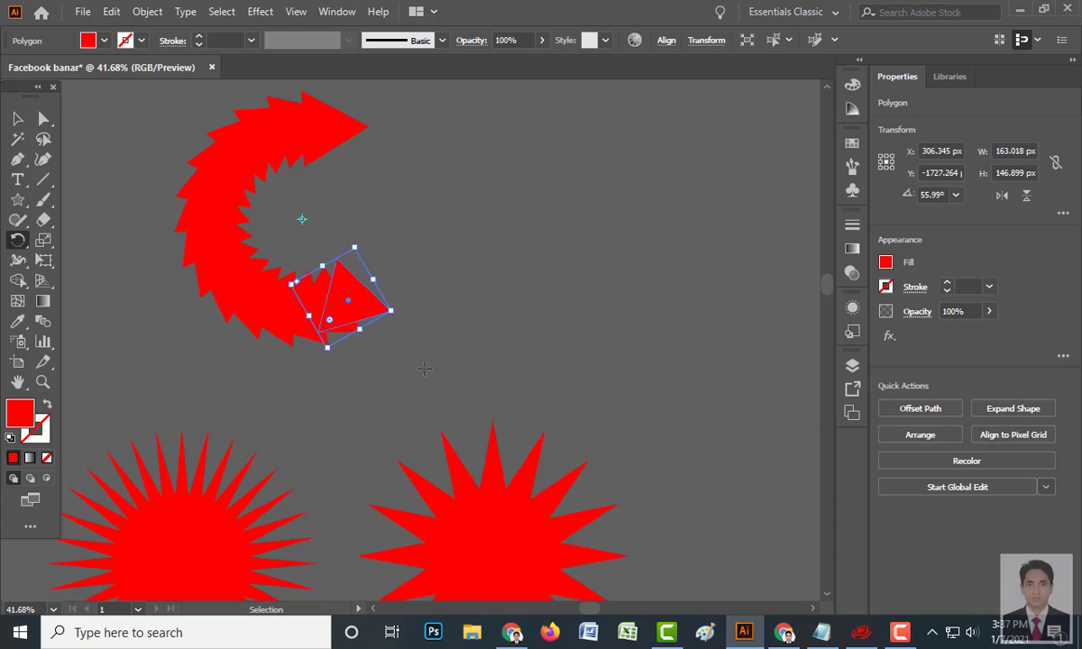
key("ctrl+d")
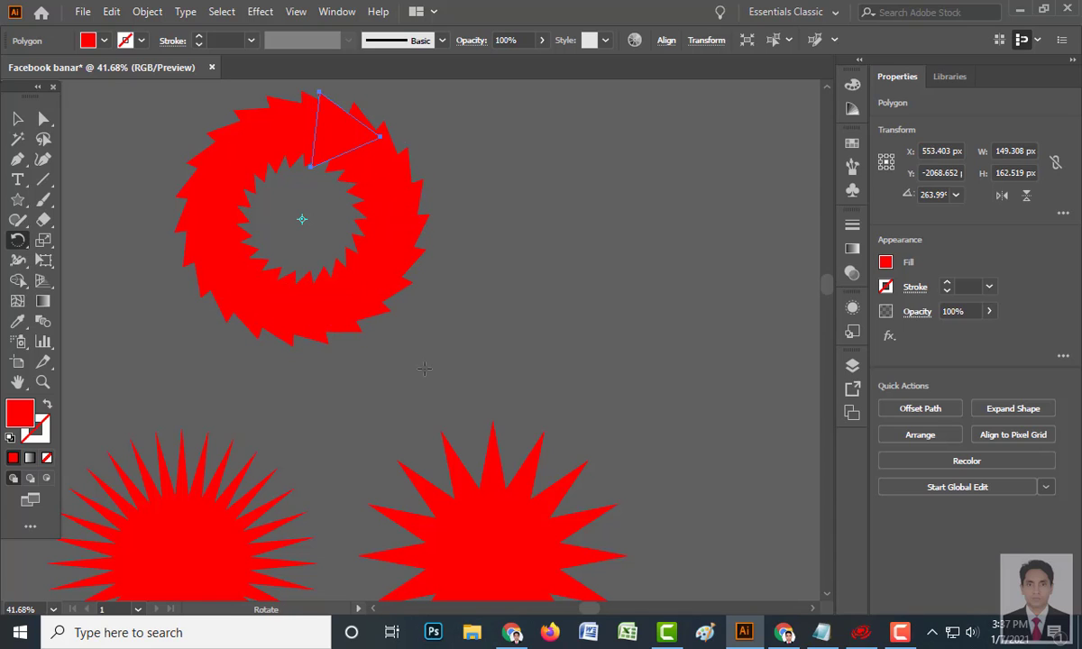
- Select all the triangles in the ring and delete them
left_click(20, 118)
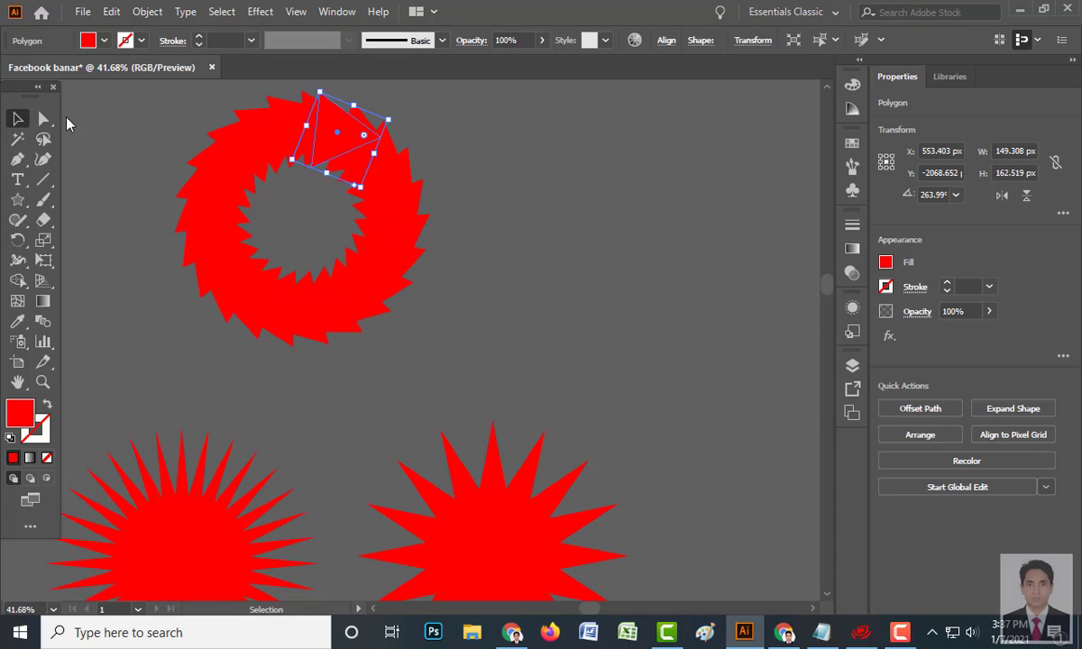
left_click_drag(153, 95, 494, 364)
key("Delete")
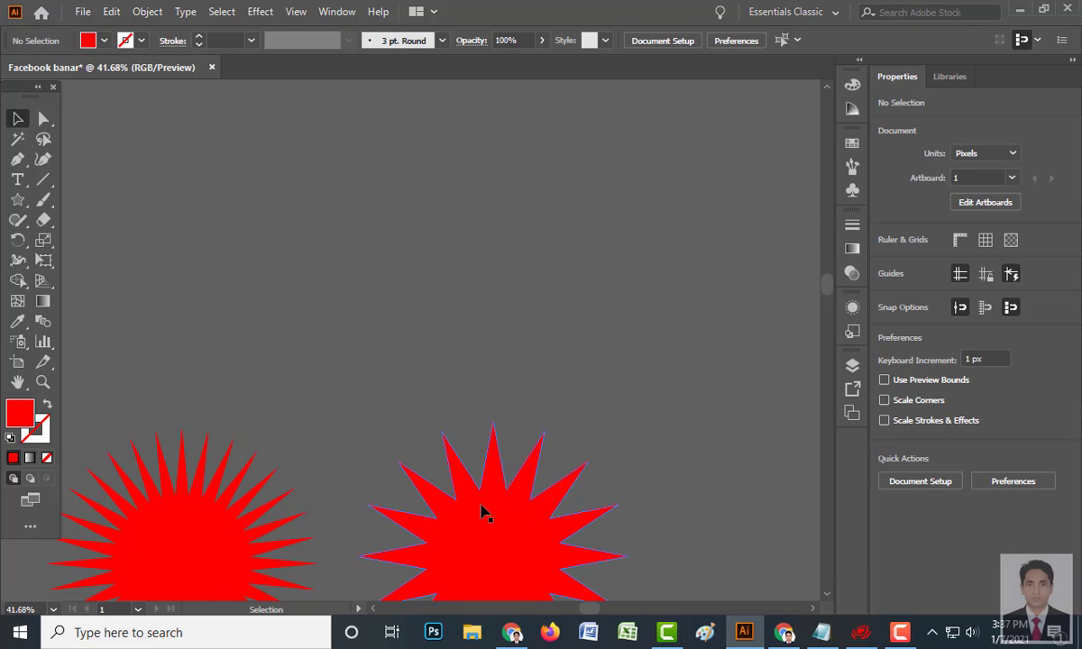
- Move the 16-point star up to about X 713 px, Y -1756 px and deselect it
left_click_drag(538, 565, 498, 386)
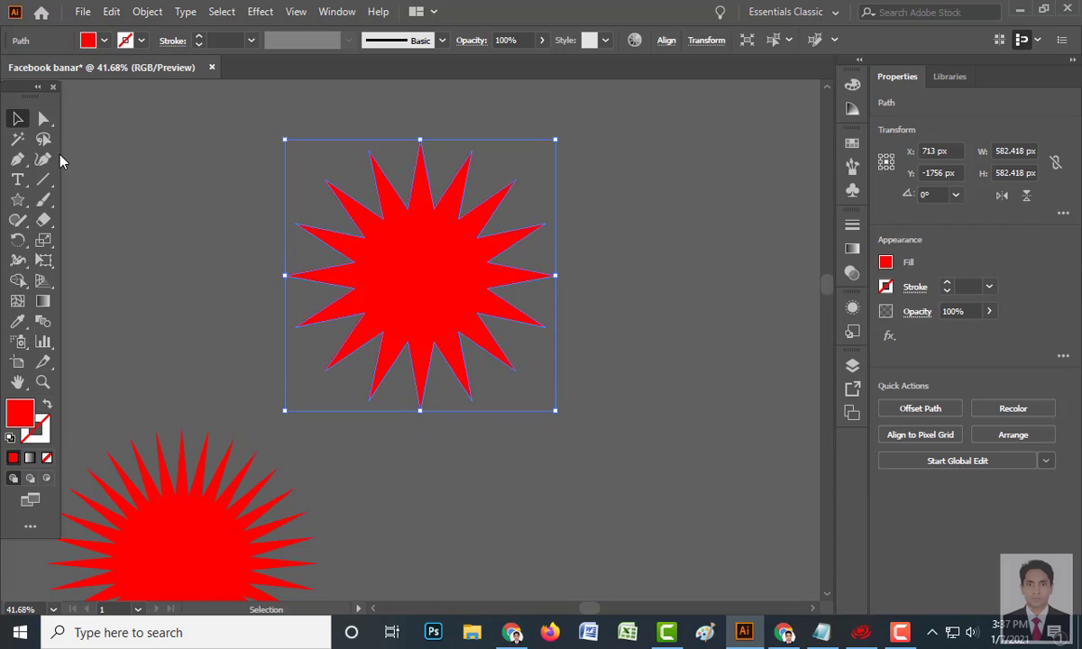
left_click(680, 292)
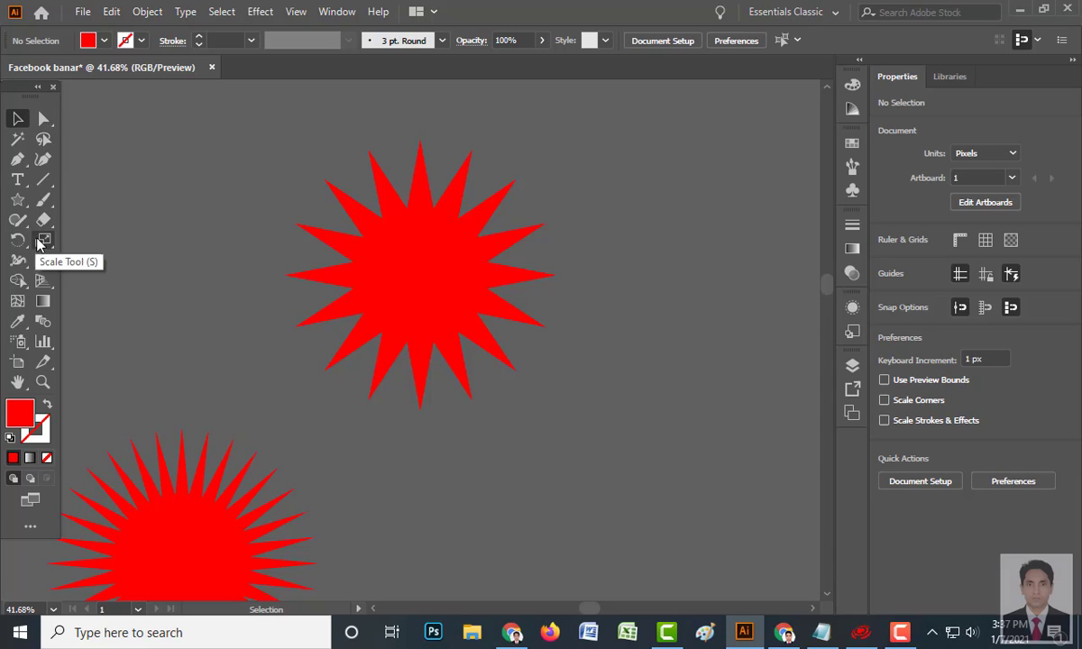
- Create a triangle beside the 16-point star with the Polygon tool, using a radius of 94.35 px and 3 sides
left_click(17, 200)
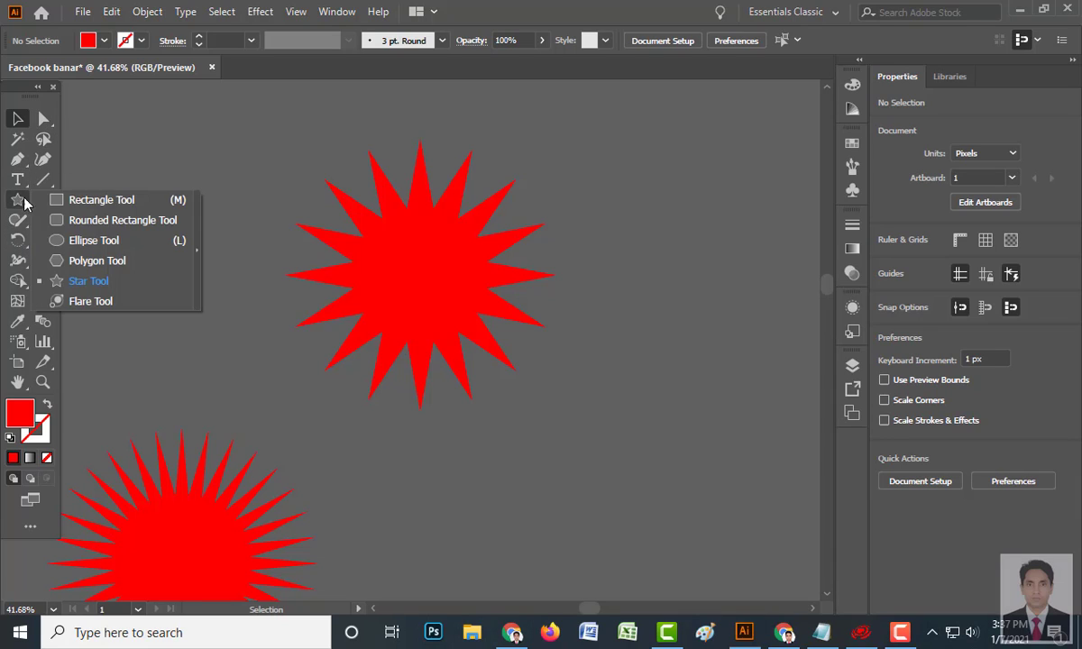
left_click(91, 261)
left_click(699, 241)
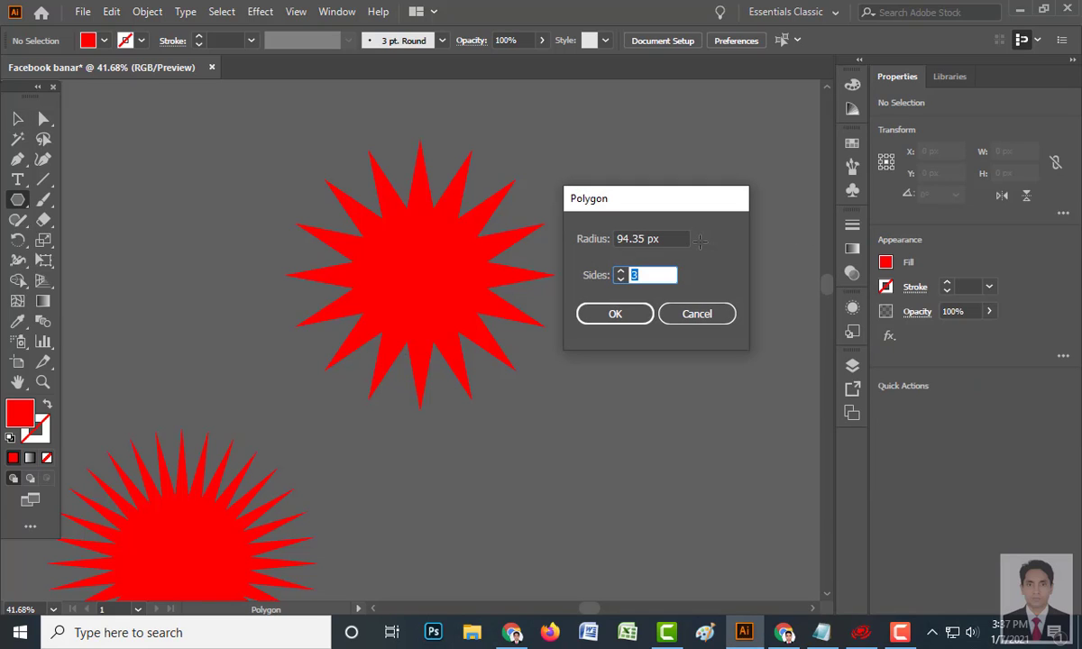
key("Return")
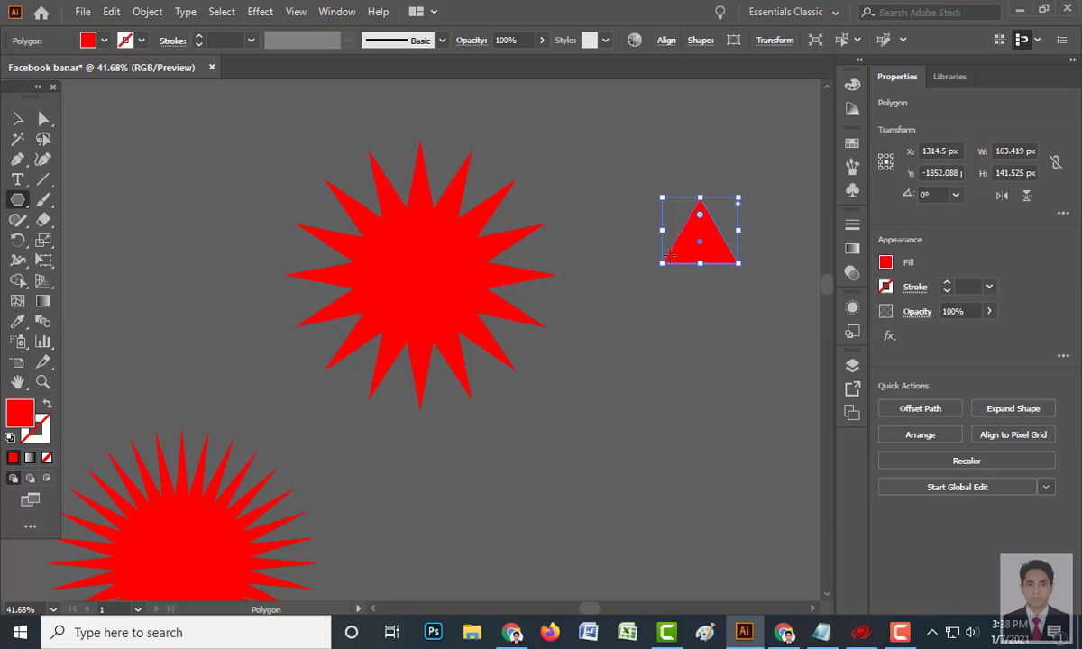
- Centre the new triangle just above the star's upper point, at about X 712.5 px, Y -2132 px, and deselect it
left_click(17, 118)
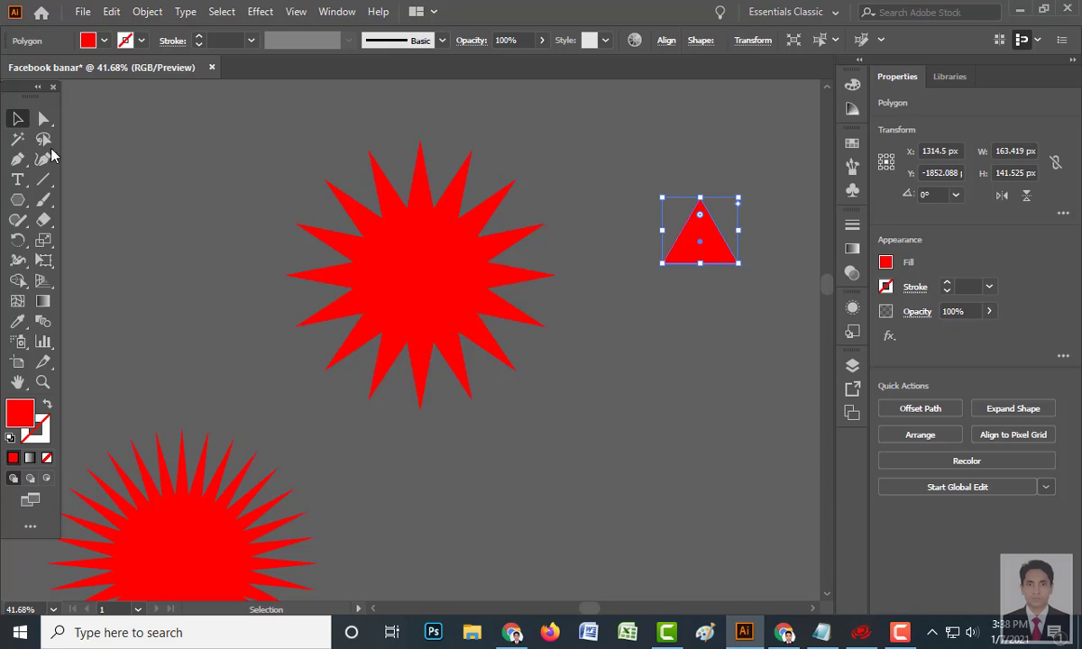
left_click_drag(708, 240, 430, 112)
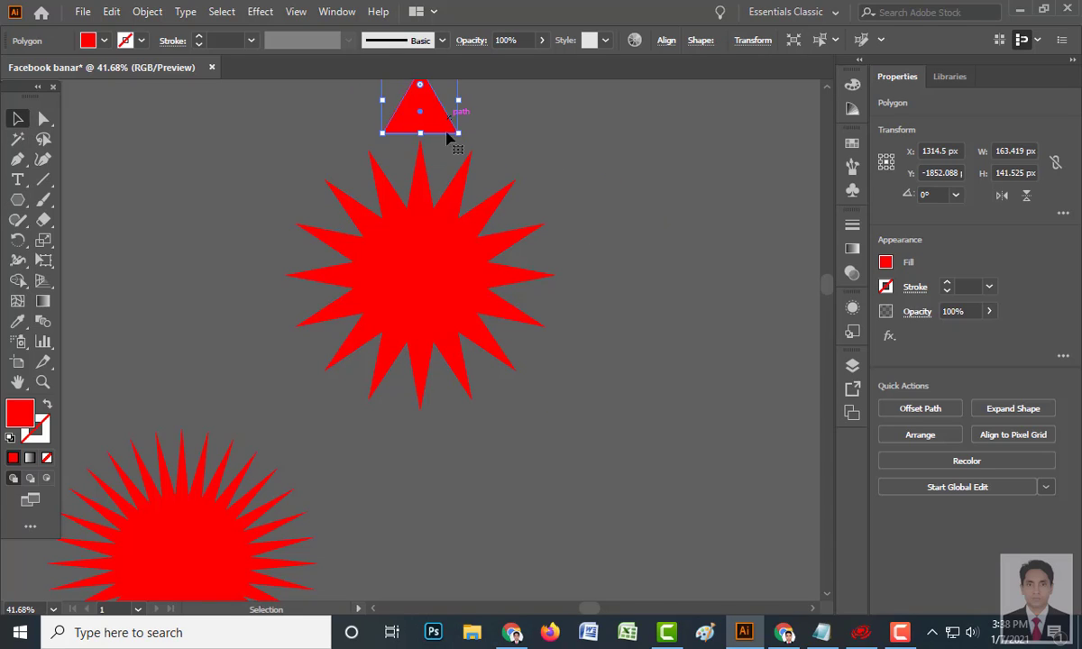
left_click(660, 287)
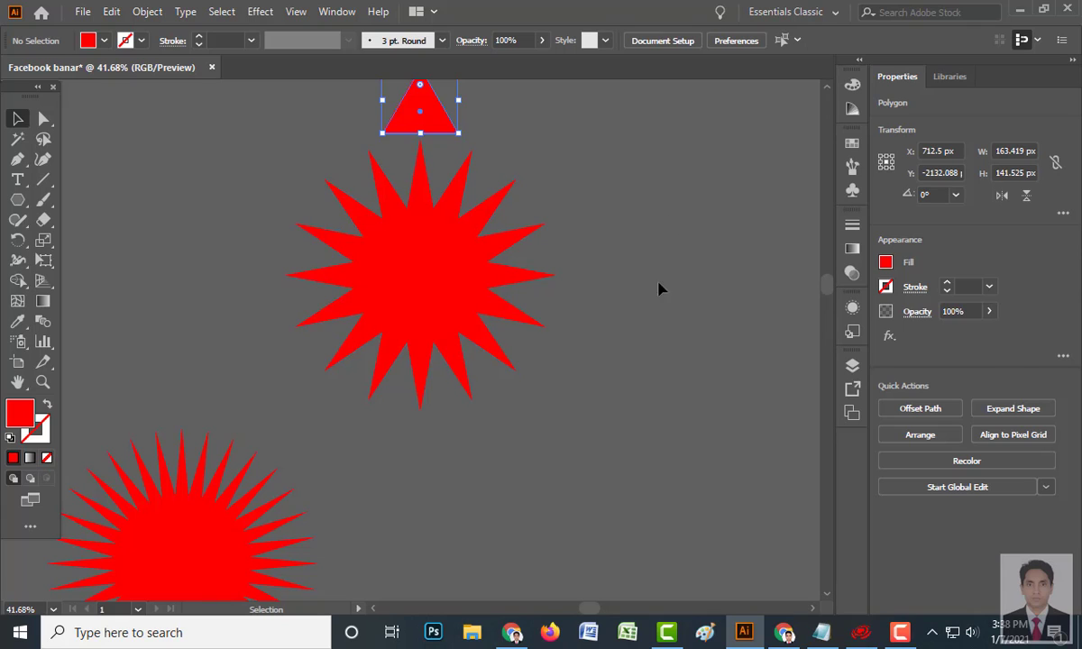
- Make a copy of the triangle rotated 60° about a point near the centre of the 16-point star
left_click(415, 126)
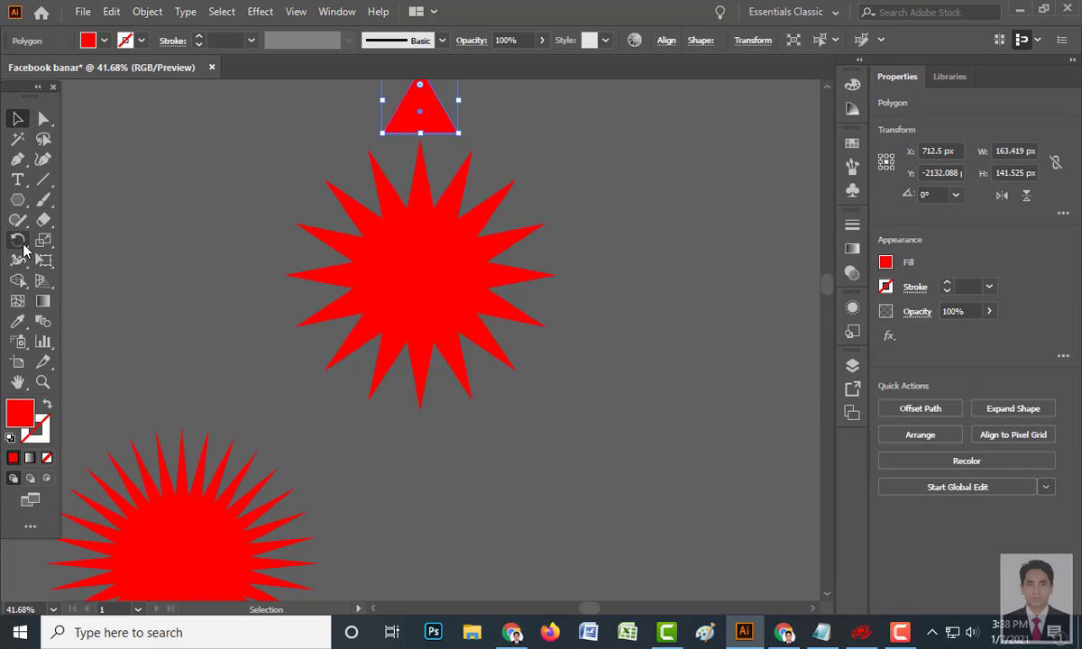
left_click(20, 242)
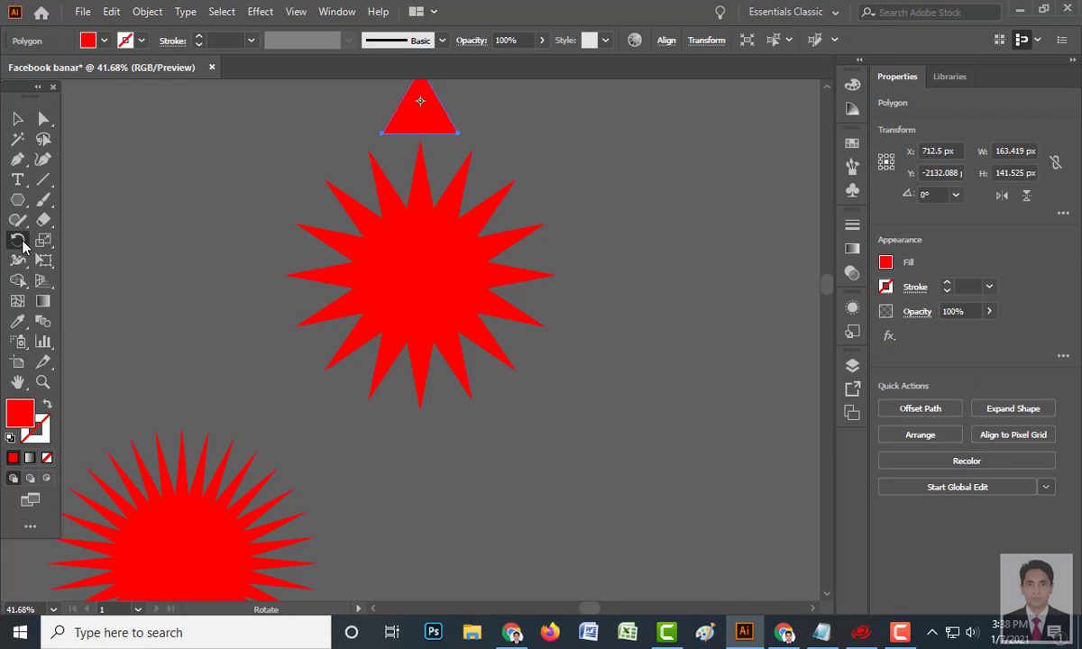
left_click(417, 260, "alt")
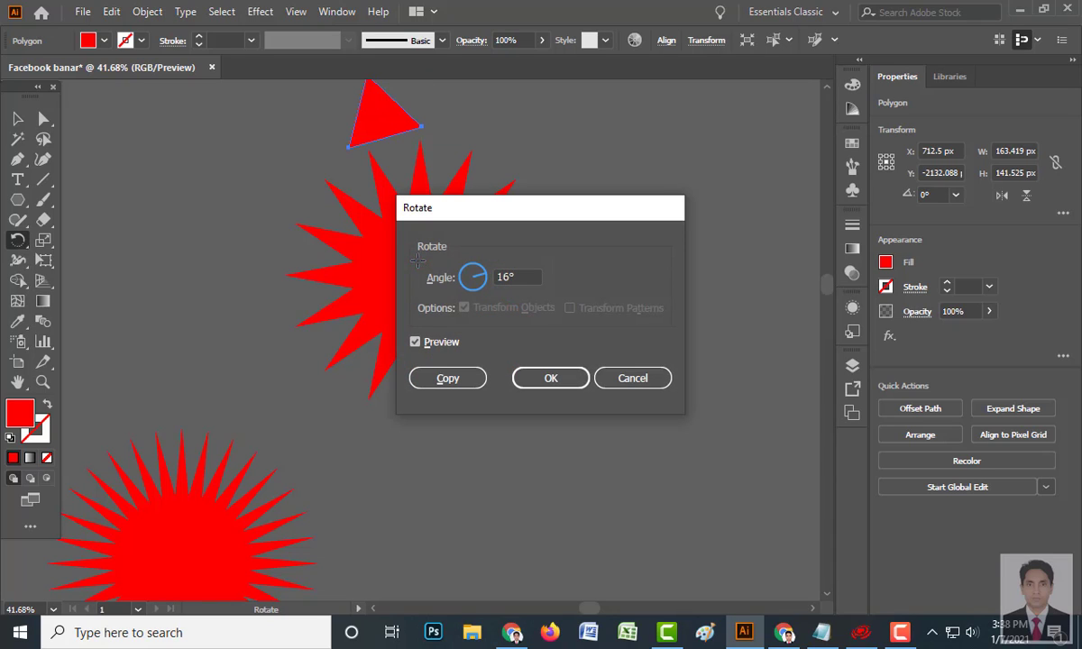
left_click(524, 276)
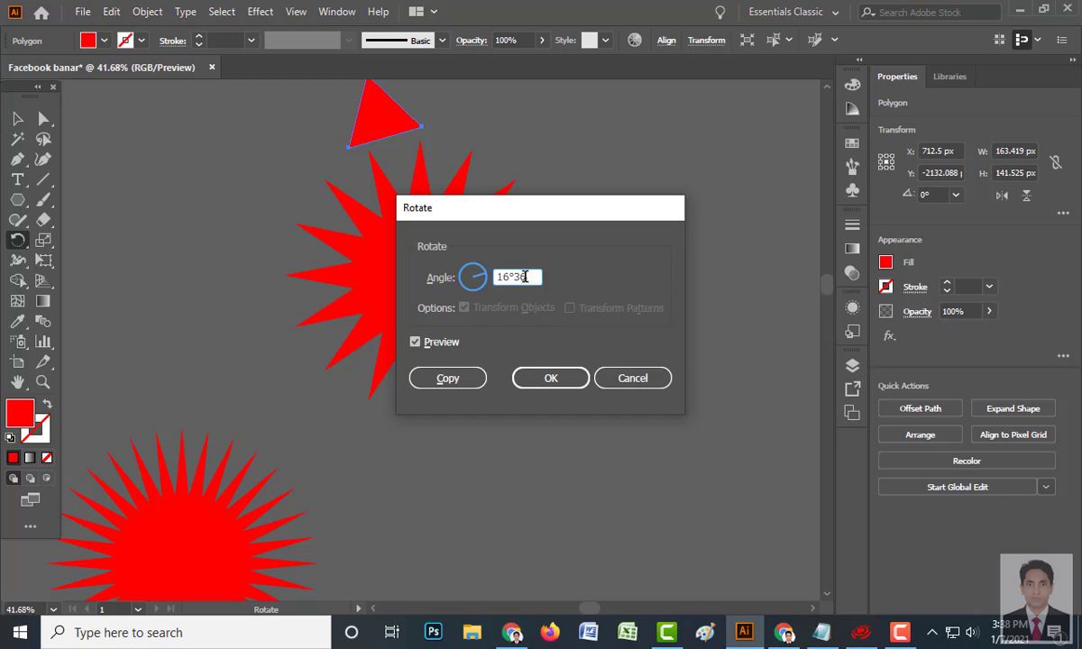
key("BackSpace")
key("BackSpace")
key("BackSpace")
key("BackSpace")
key("BackSpace")
type("360")
left_click(448, 379)
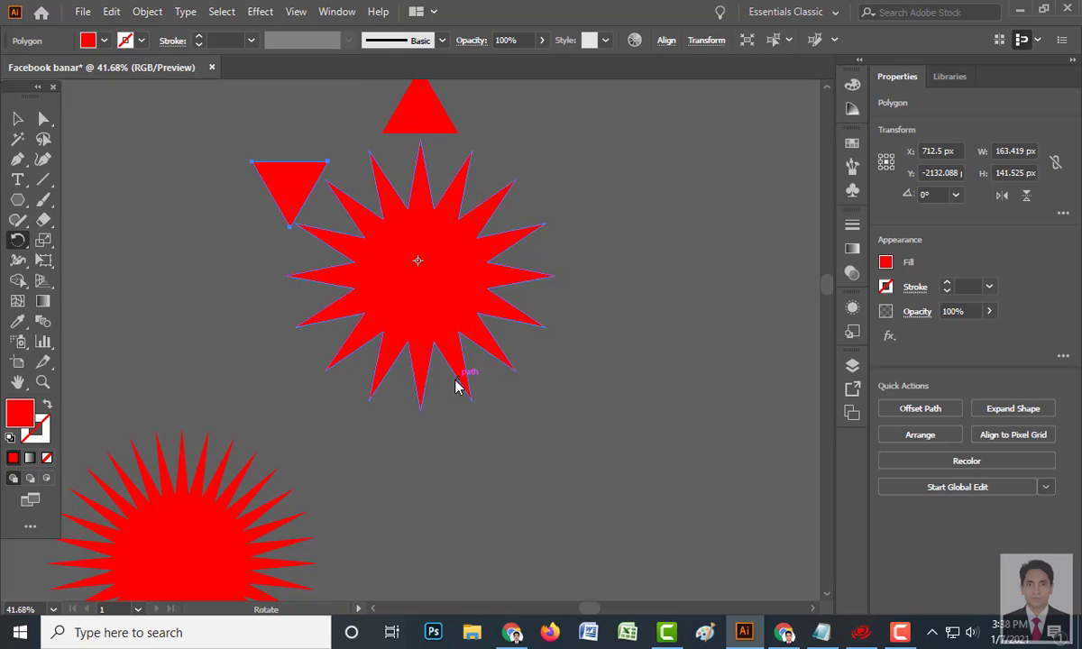
- Repeat the rotated copy four more times so that six triangles surround the star, and deselect everything
key("ctrl+d")
key("ctrl+d")
key("ctrl+d")
key("ctrl+d")
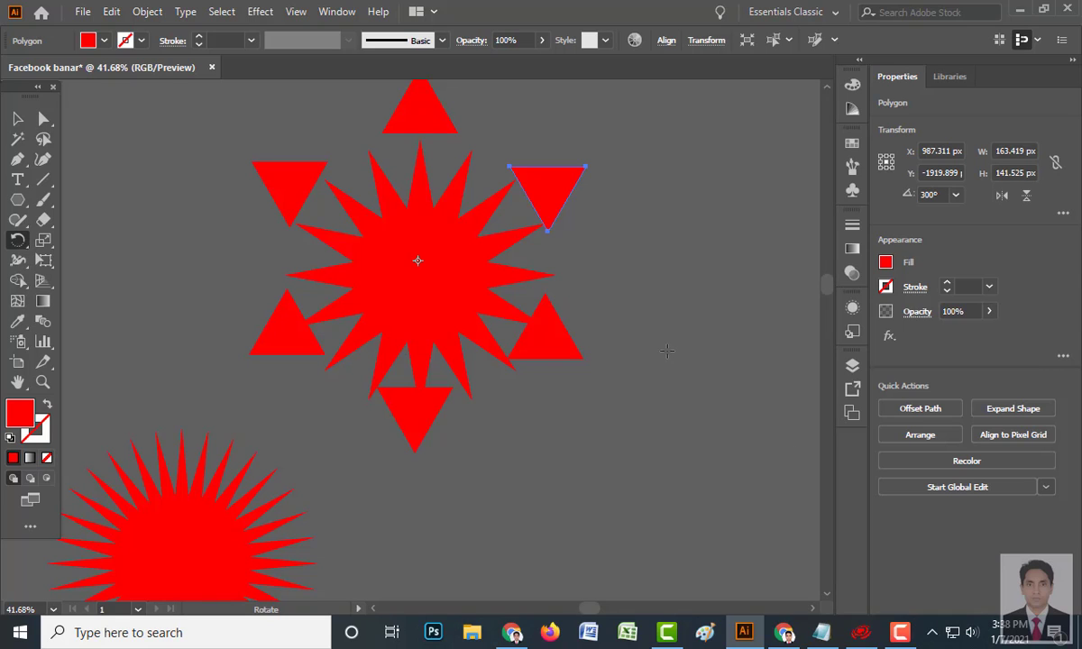
scroll(667, 350, "up", 3)
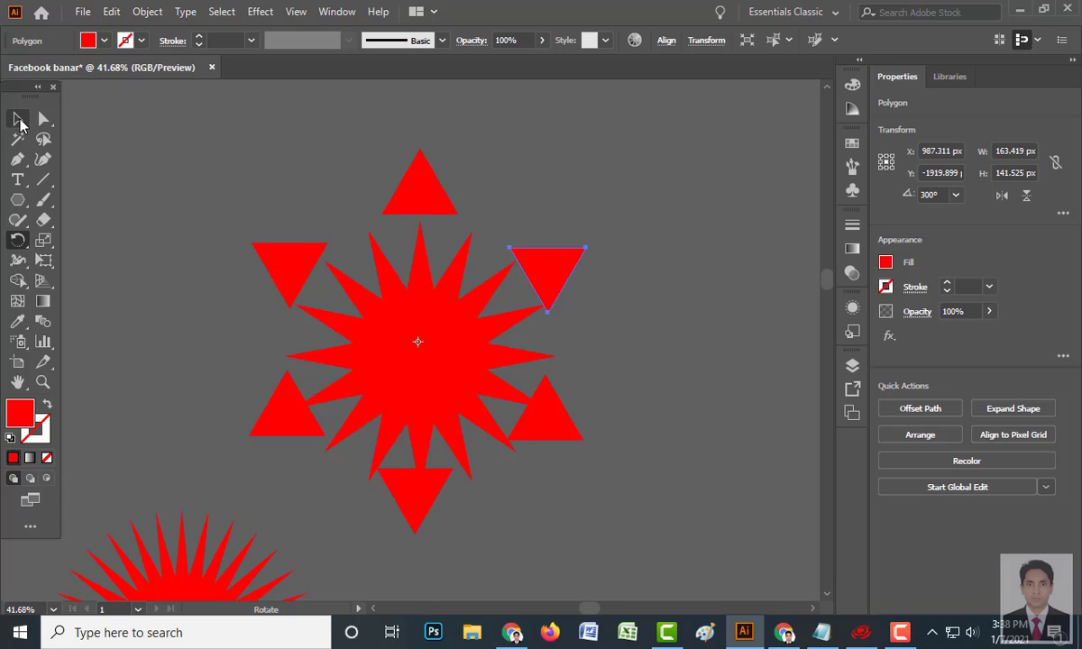
left_click(18, 118)
left_click(394, 377)
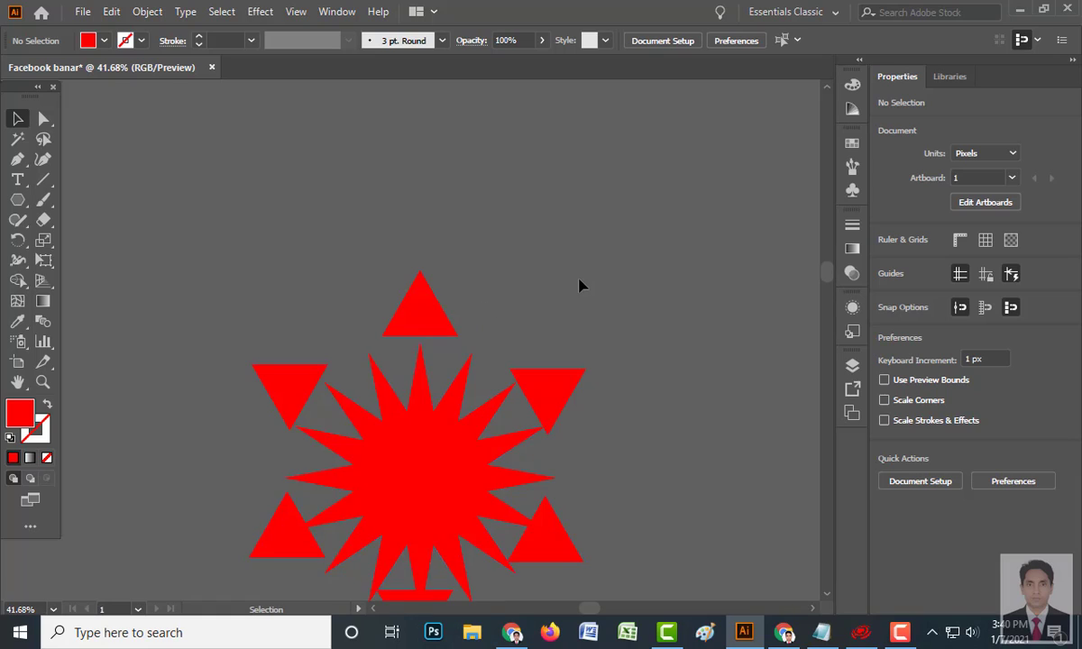
scroll(579, 285, "up", 4)
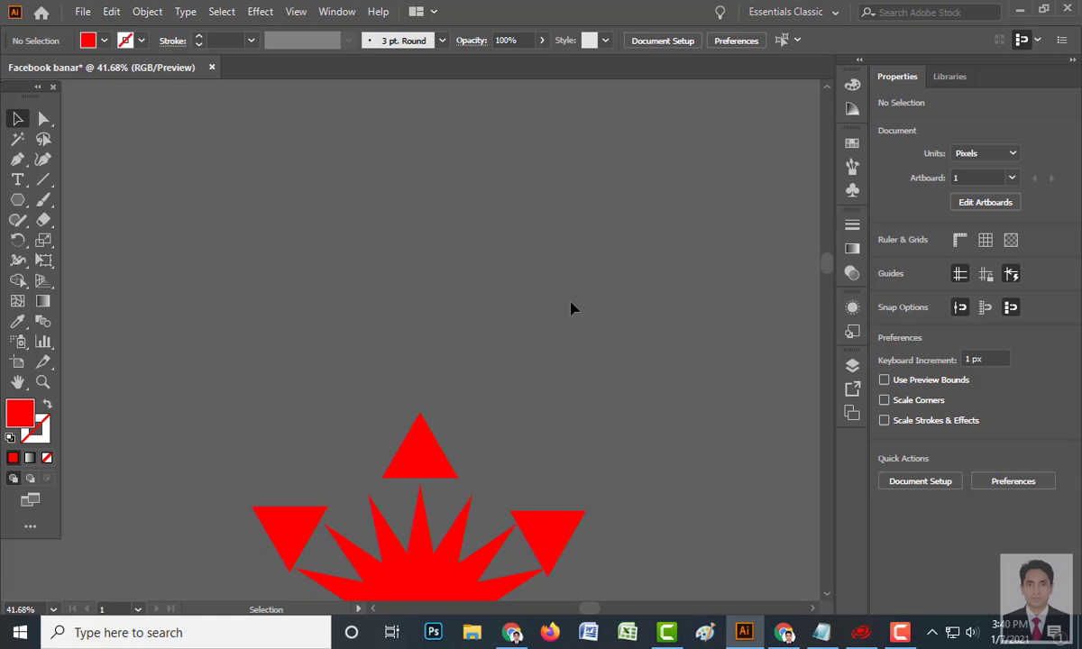
scroll(424, 364, "up", 2)
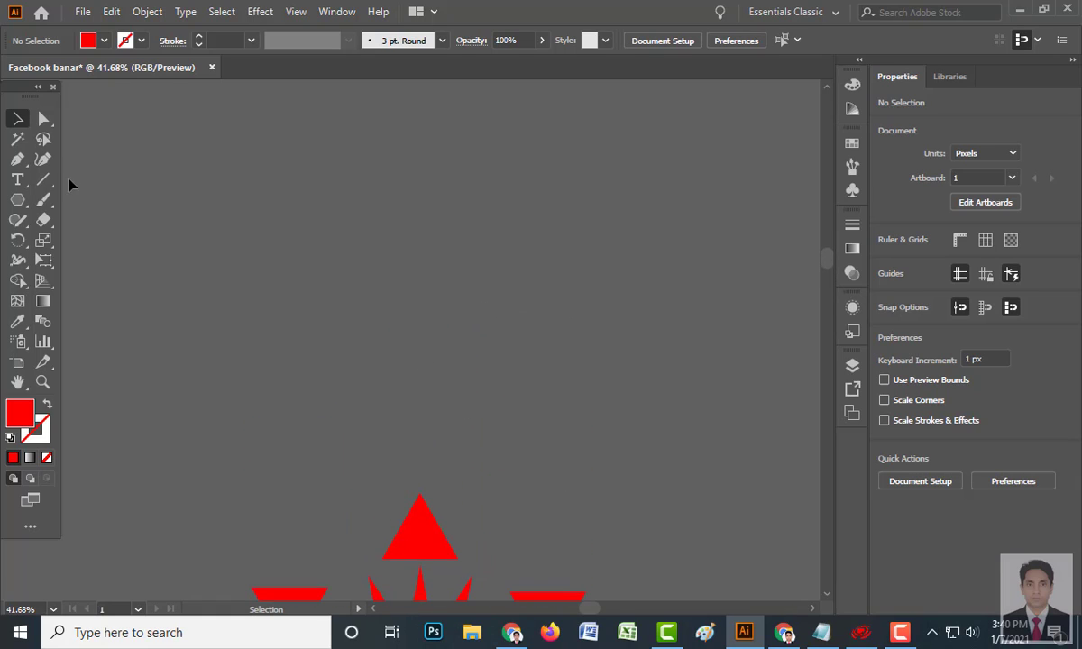
- Draw a circle about 357 px in diameter above the triangles with the Ellipse tool and give it a 3 pt cyan stroke
left_click_drag(17, 199, 86, 242)
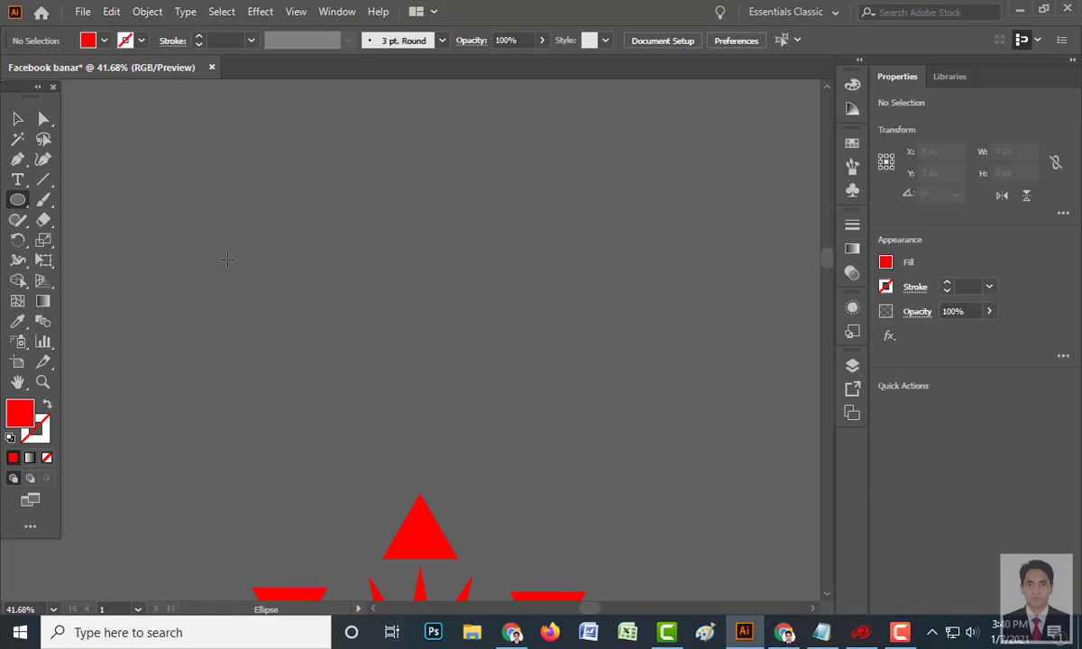
left_click_drag(267, 196, 424, 362)
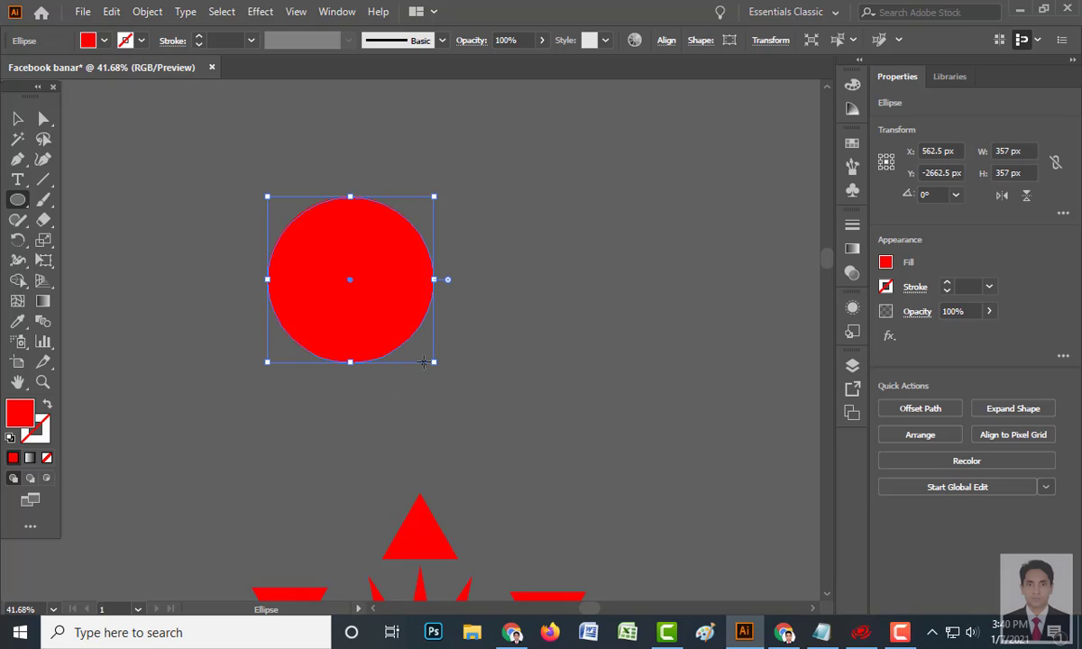
left_click(105, 40)
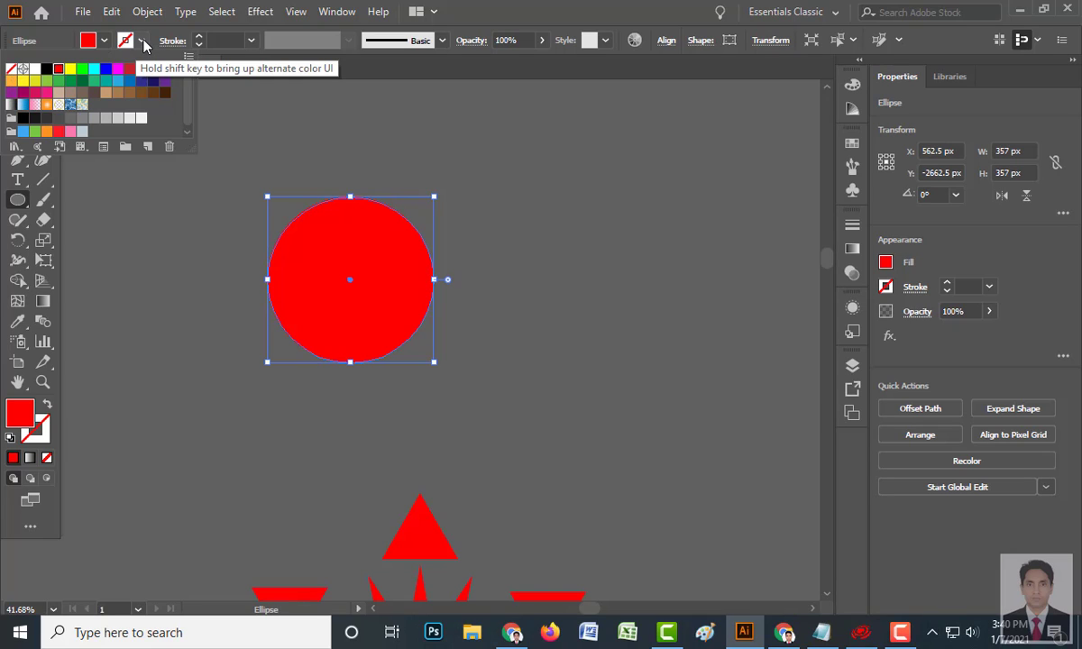
left_click(141, 40)
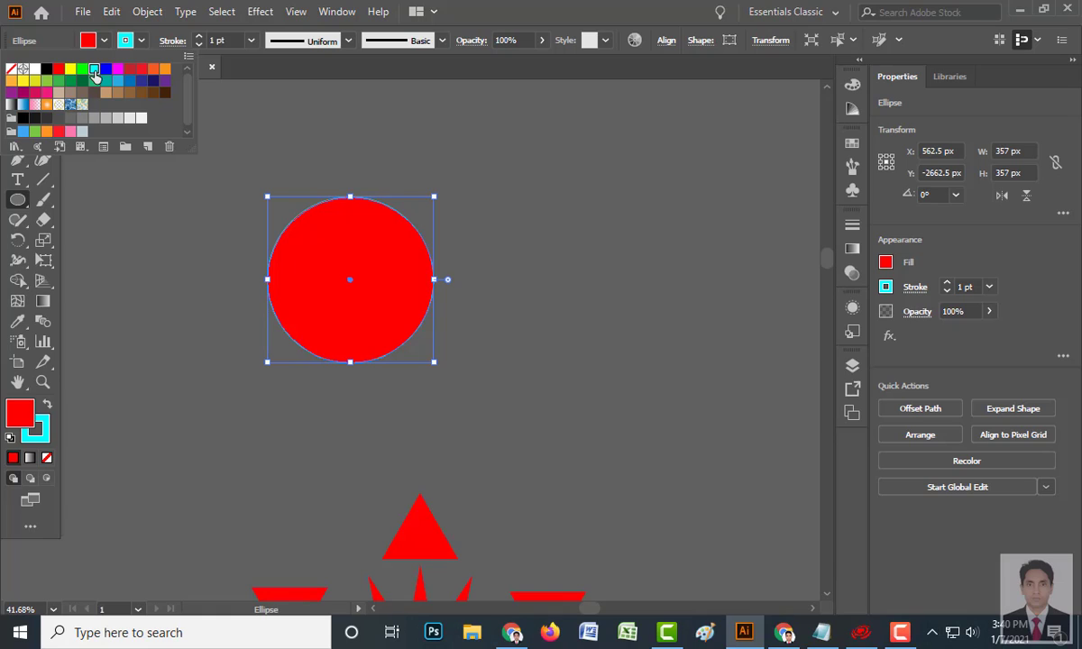
left_click(252, 41)
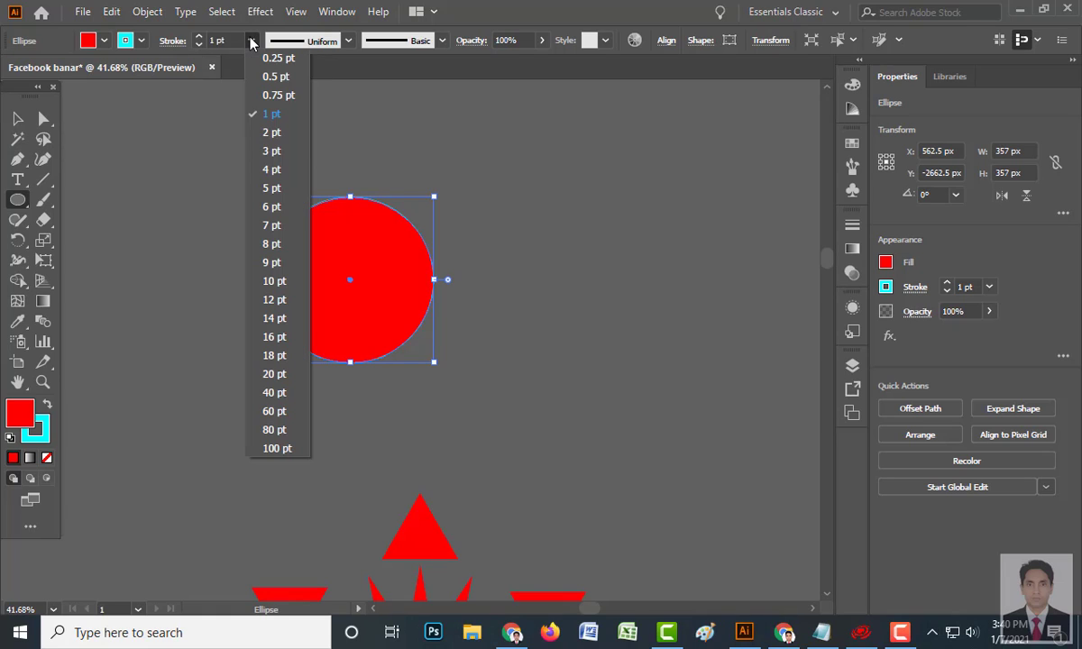
left_click(261, 151)
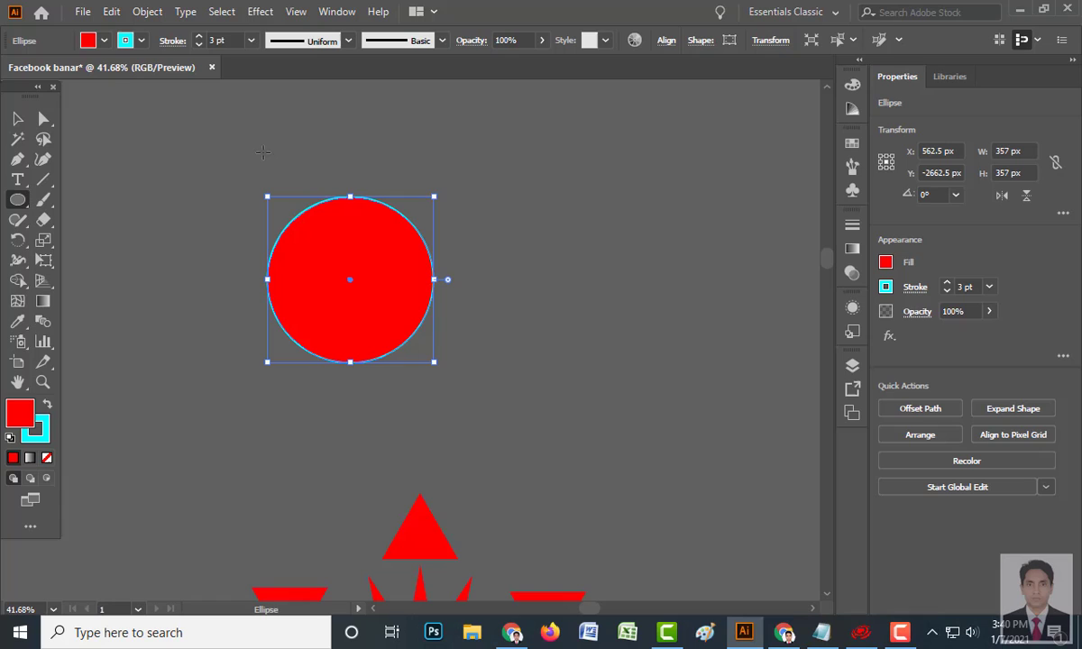
- Remove the circle's fill so that only its outline is drawn
left_click(103, 40)
left_click(11, 69)
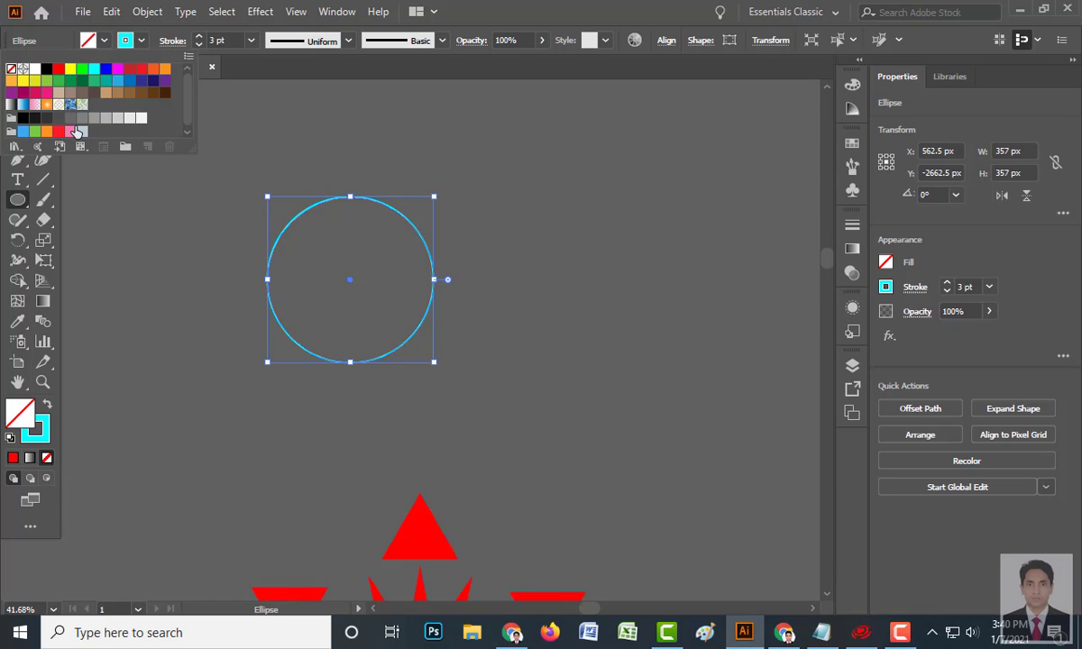
left_click(555, 278)
left_click(555, 212)
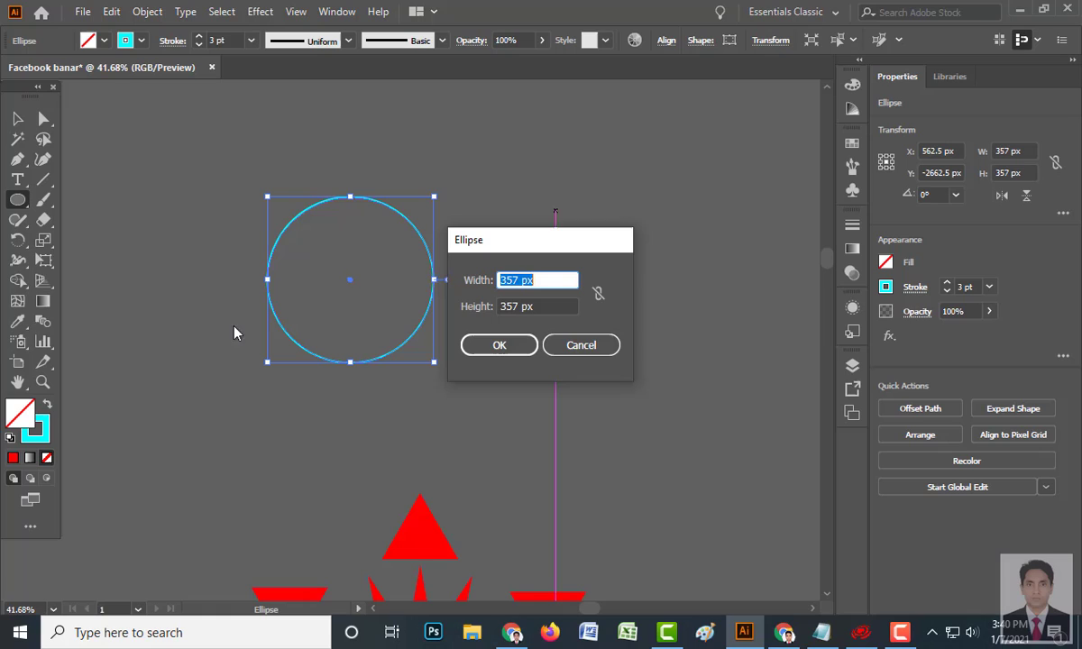
left_click(581, 345)
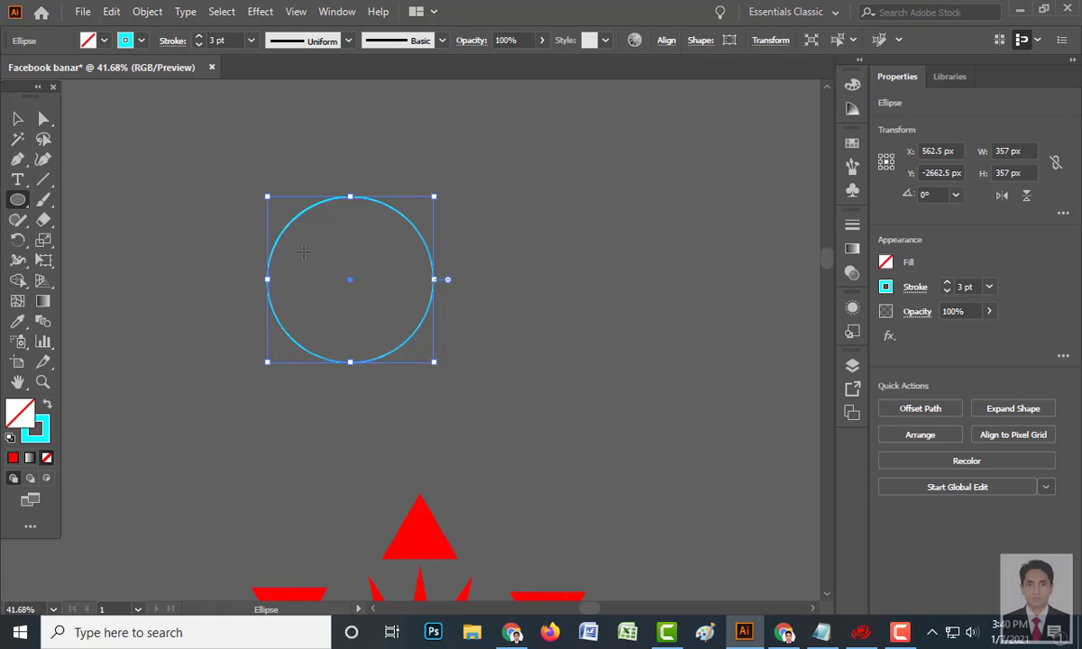
- Draw a wavy open path with six anchor points above the circle using the Pen tool
scroll(304, 252, "up", 3)
scroll(441, 322, "up", 2)
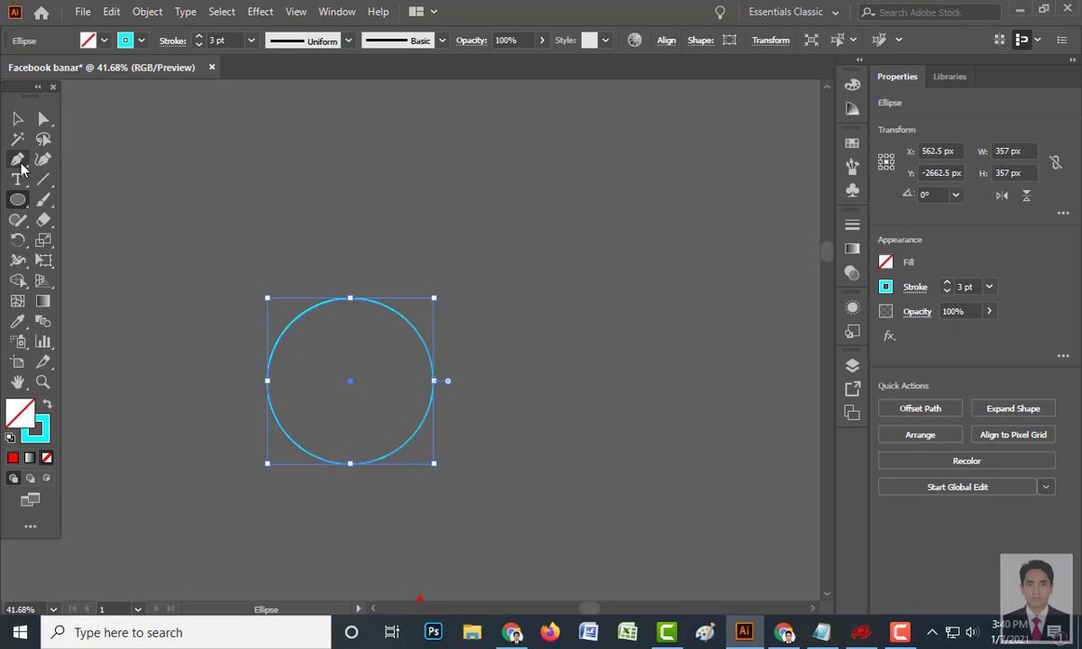
left_click(17, 160)
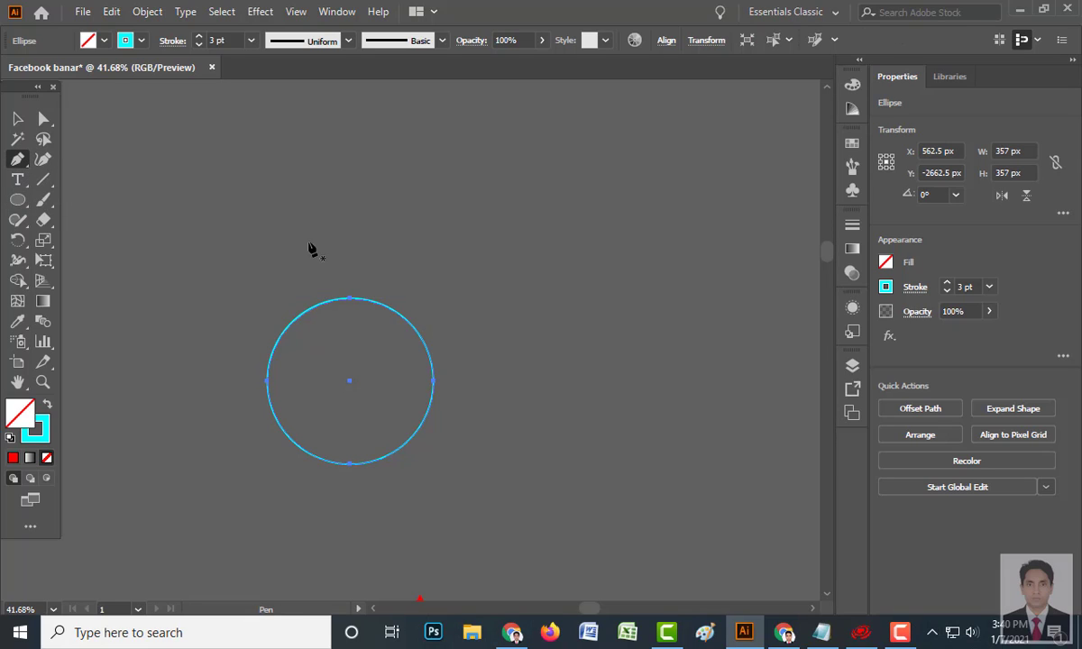
left_click(211, 233)
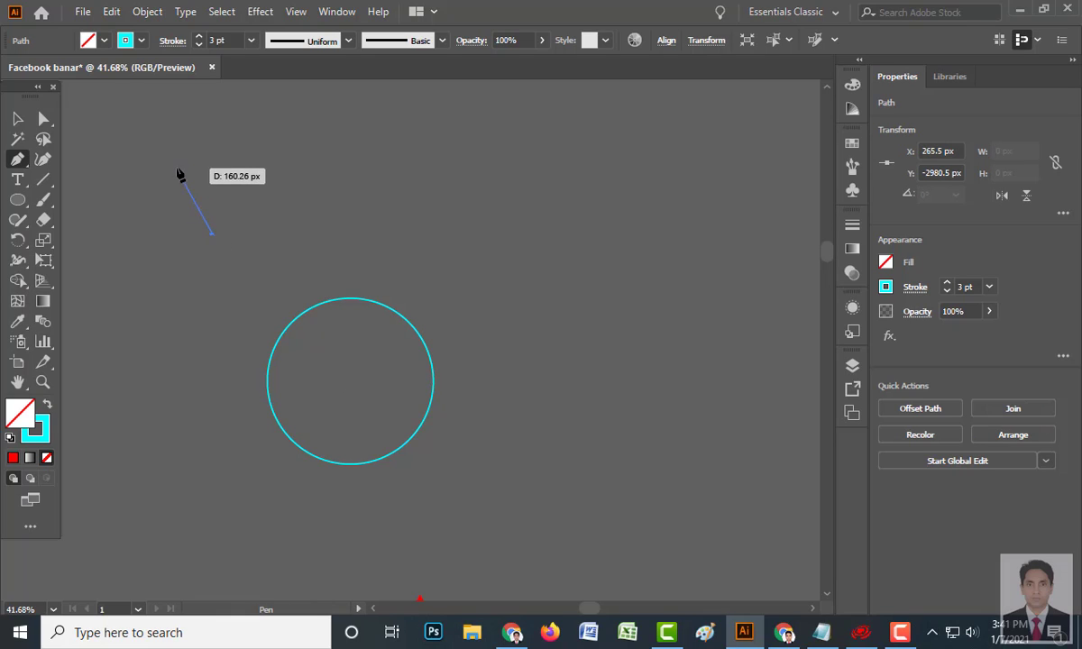
left_click_drag(178, 172, 211, 123)
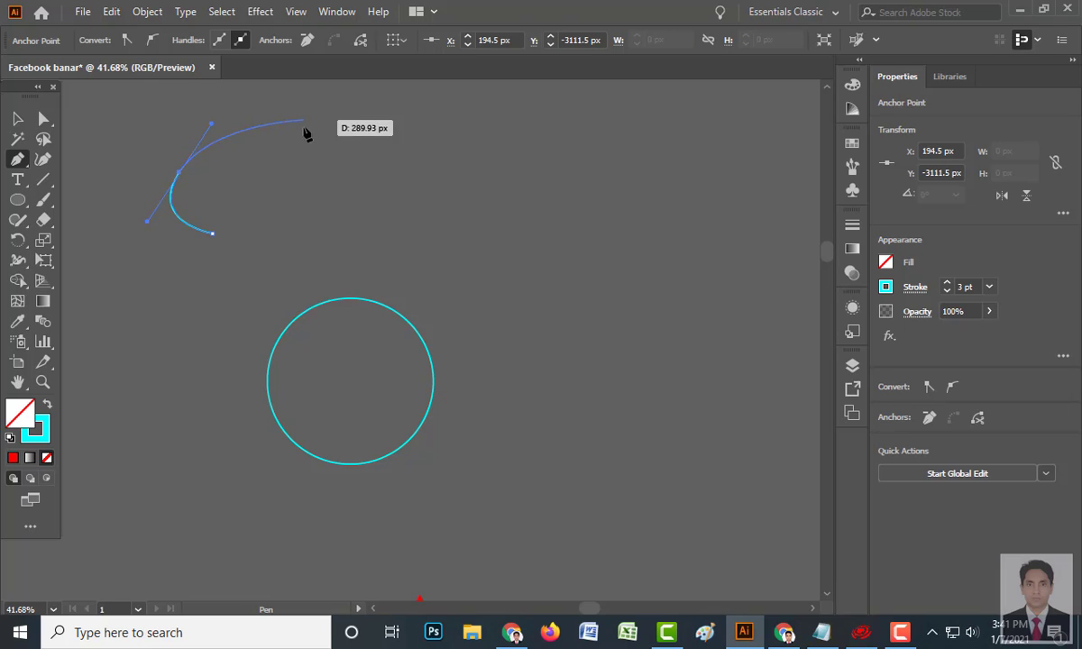
left_click_drag(264, 165, 275, 197)
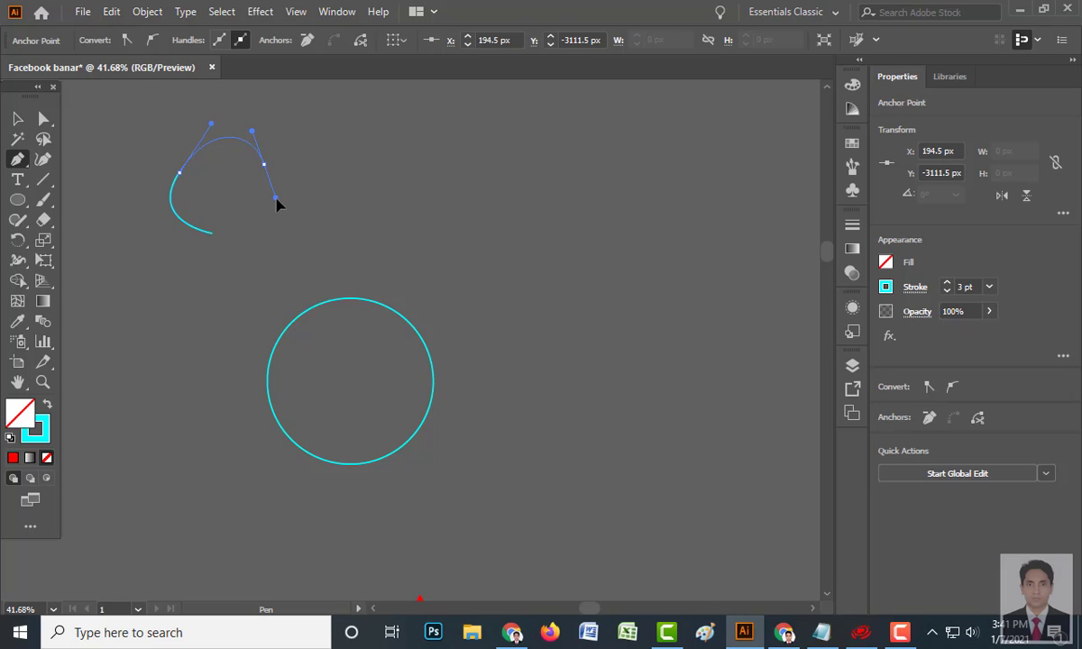
left_click_drag(357, 184, 410, 157)
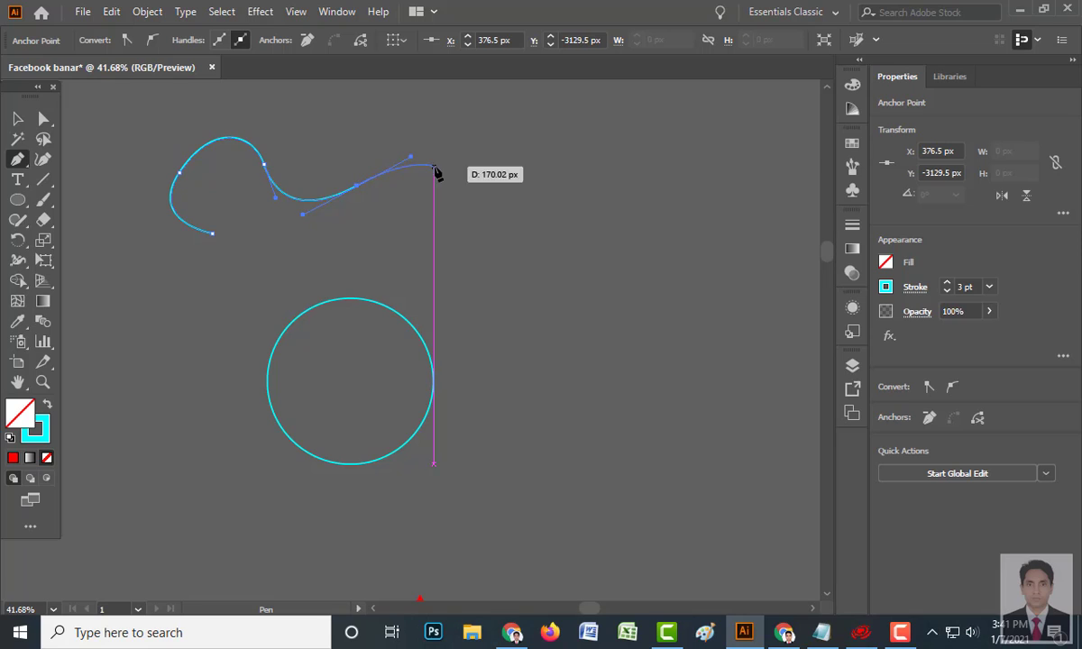
left_click_drag(463, 188, 502, 246)
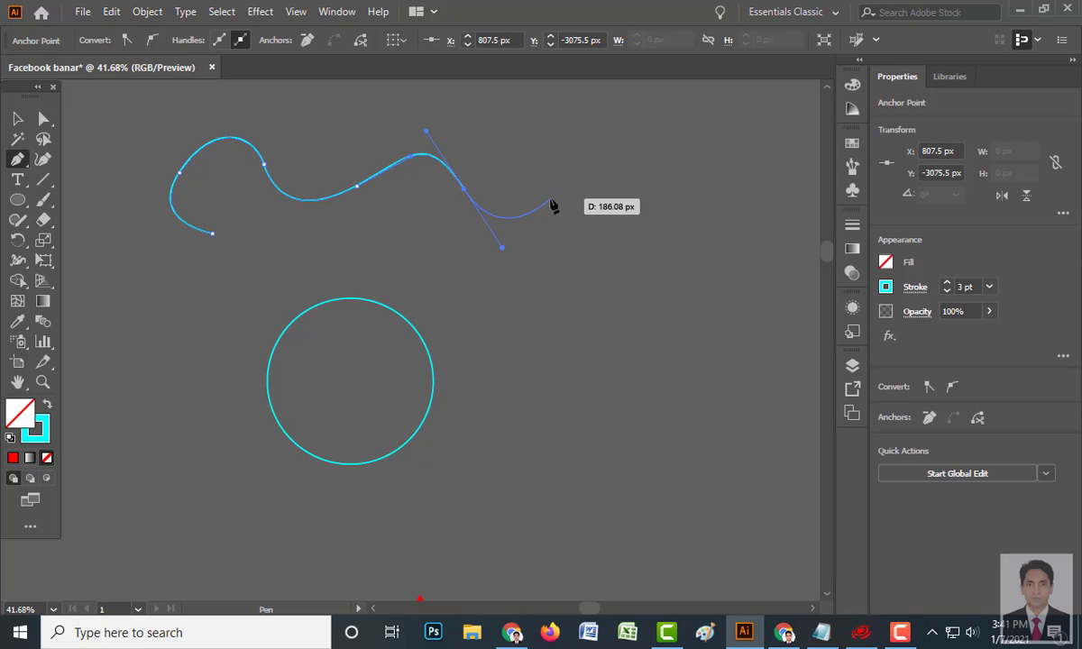
left_click_drag(550, 199, 608, 142)
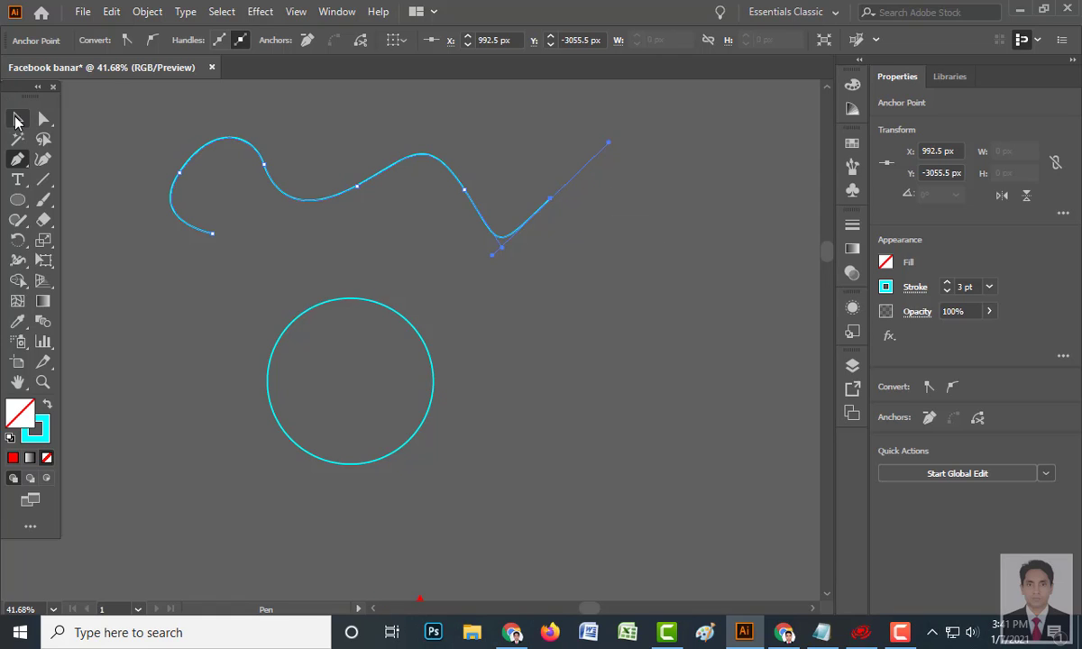
- Undo the last segment of the wavy pen path and delete the rest of the path
left_click(17, 118)
key("ctrl+z")
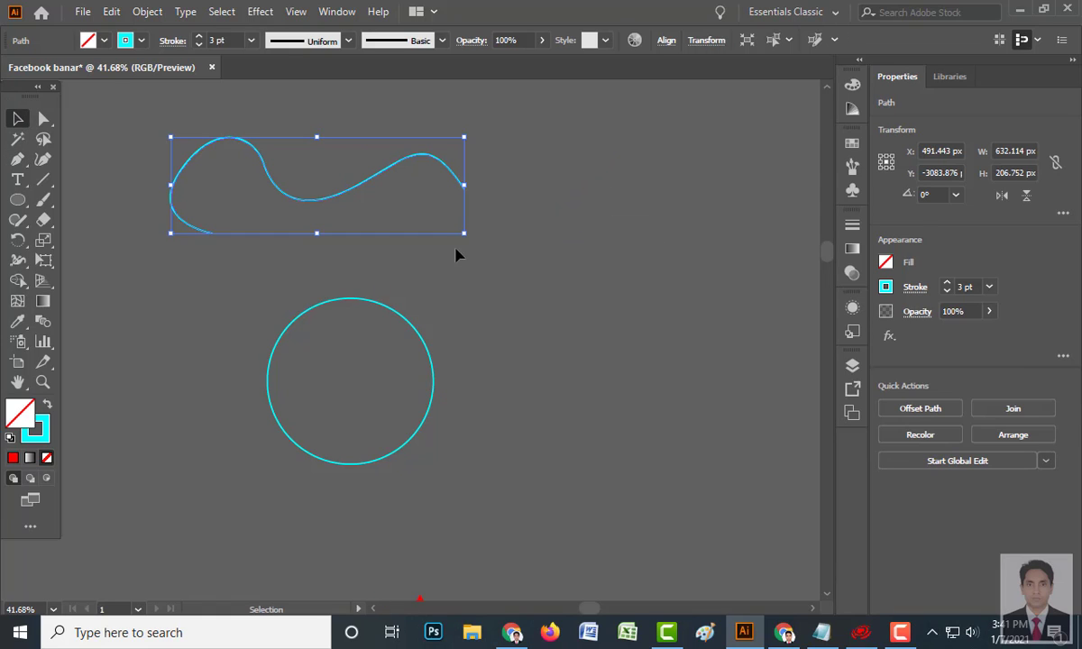
key("Delete")
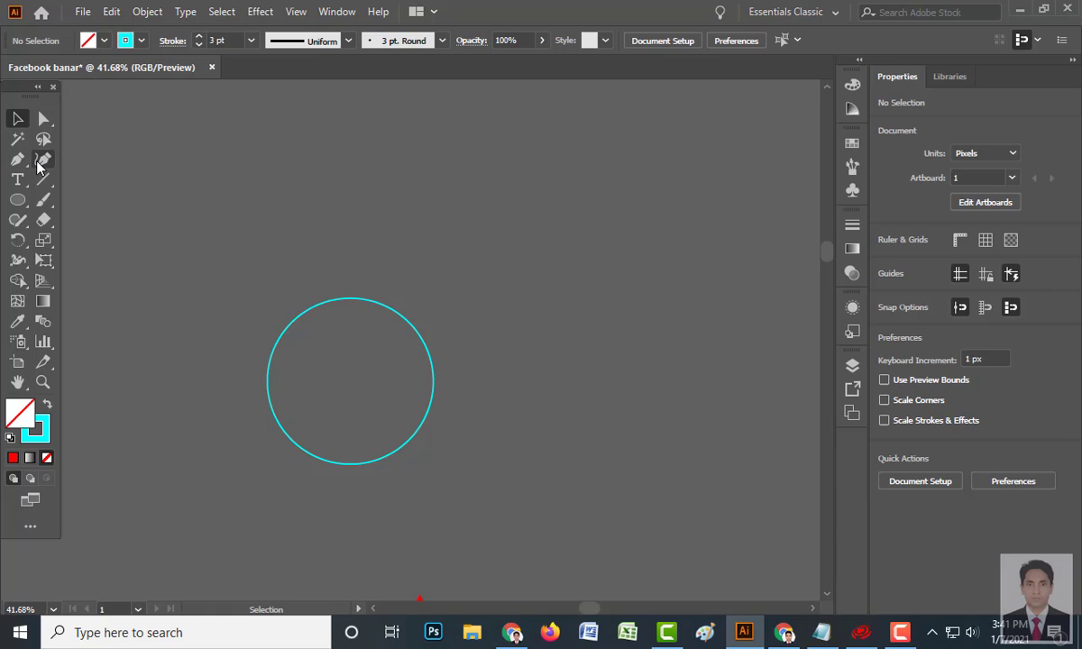
- Draw a six-point curve about 1189 x 736 px above and beside the circle with the Curvature tool, and delete it
left_click(43, 161)
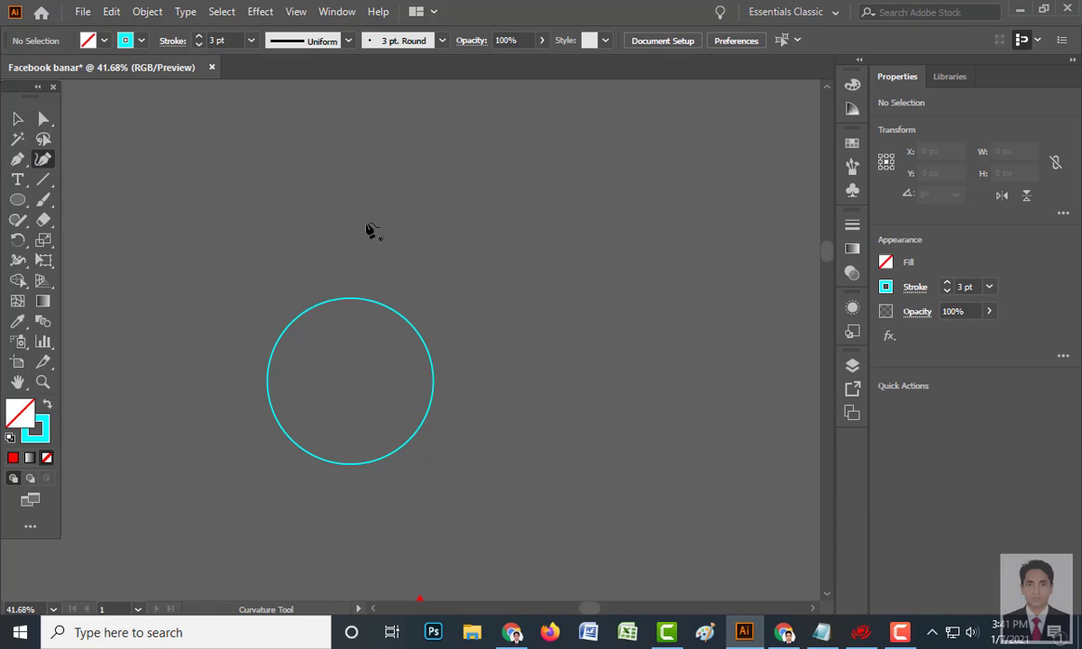
left_click(230, 174)
left_click(503, 165)
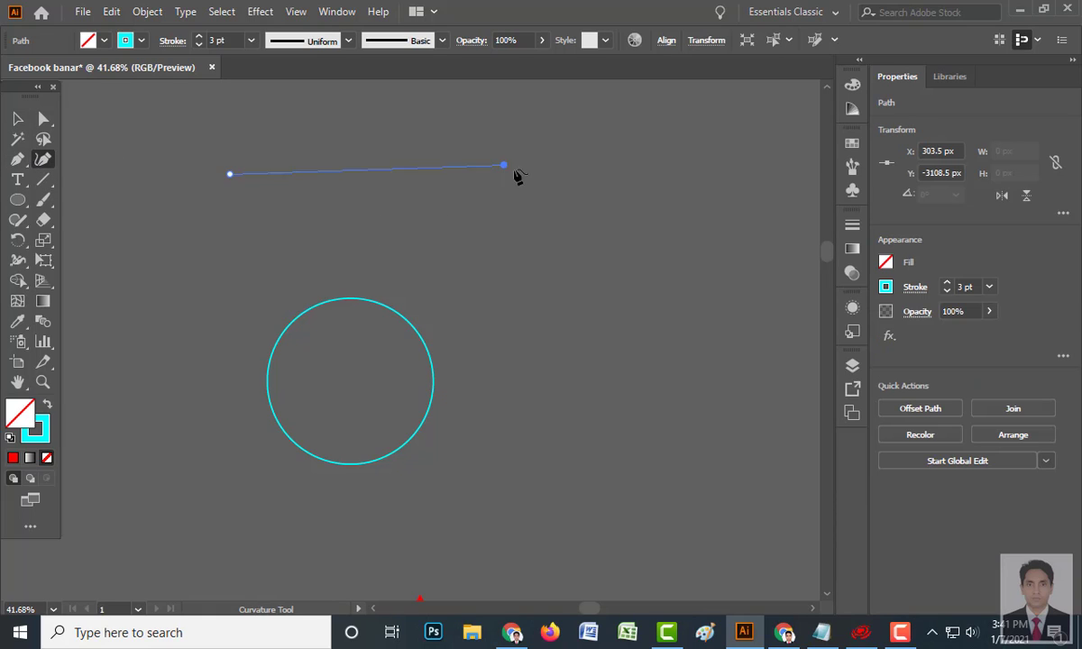
left_click(678, 267)
left_click(778, 191)
left_click(726, 385)
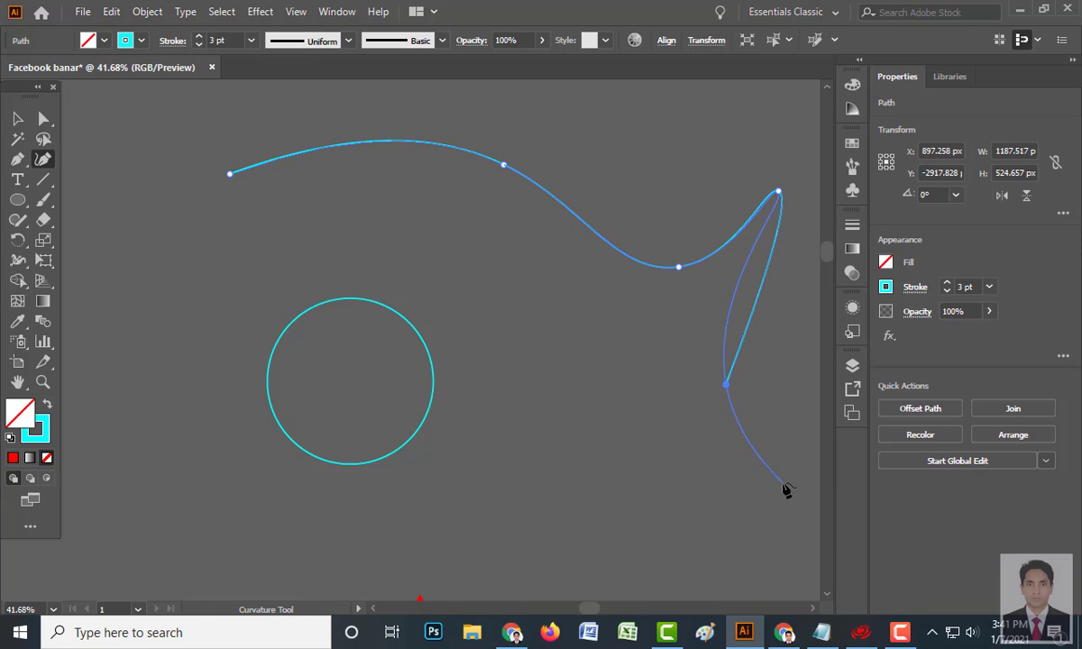
left_click(783, 482)
left_click(17, 118)
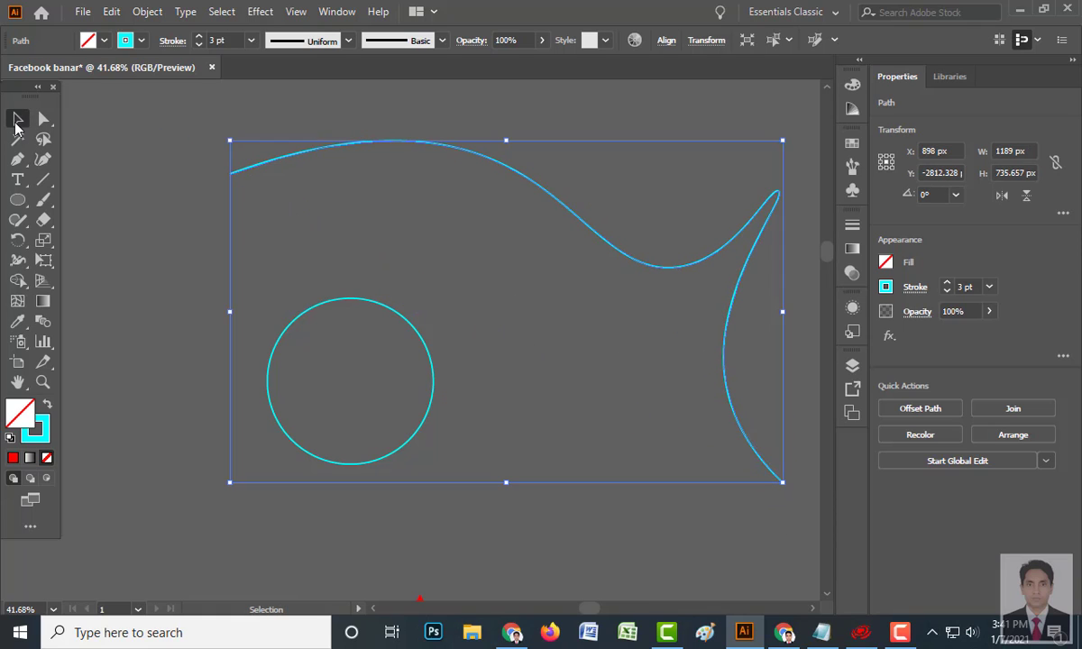
key("Delete")
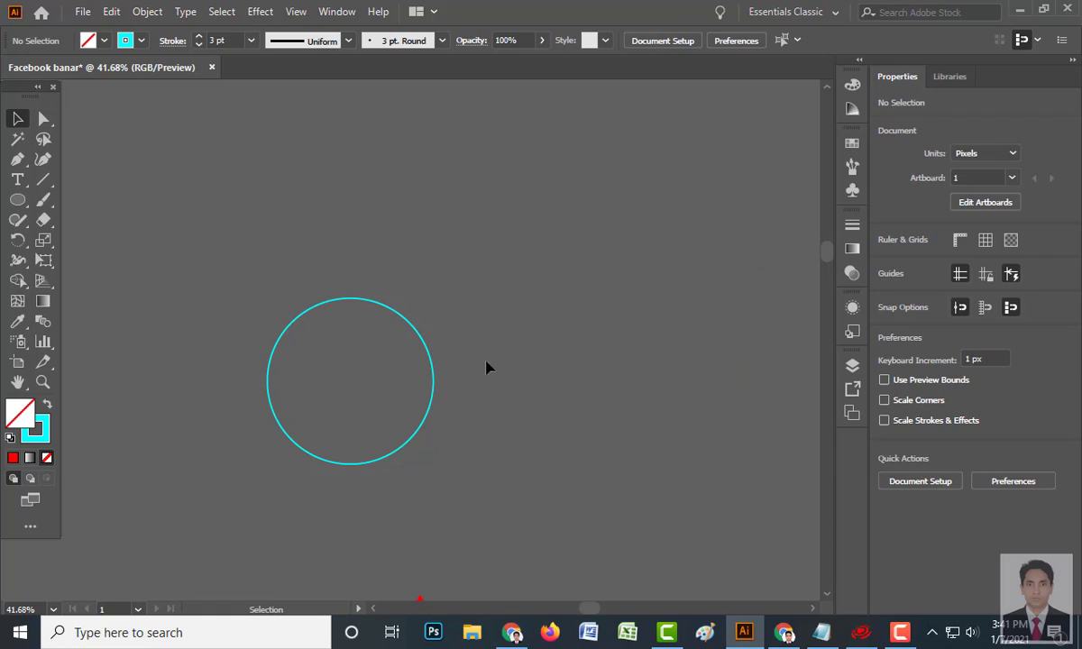
- Draw a small closed leaf shape about 73 x 100 px above the circle with the Pen tool, and deselect it
left_click(18, 159)
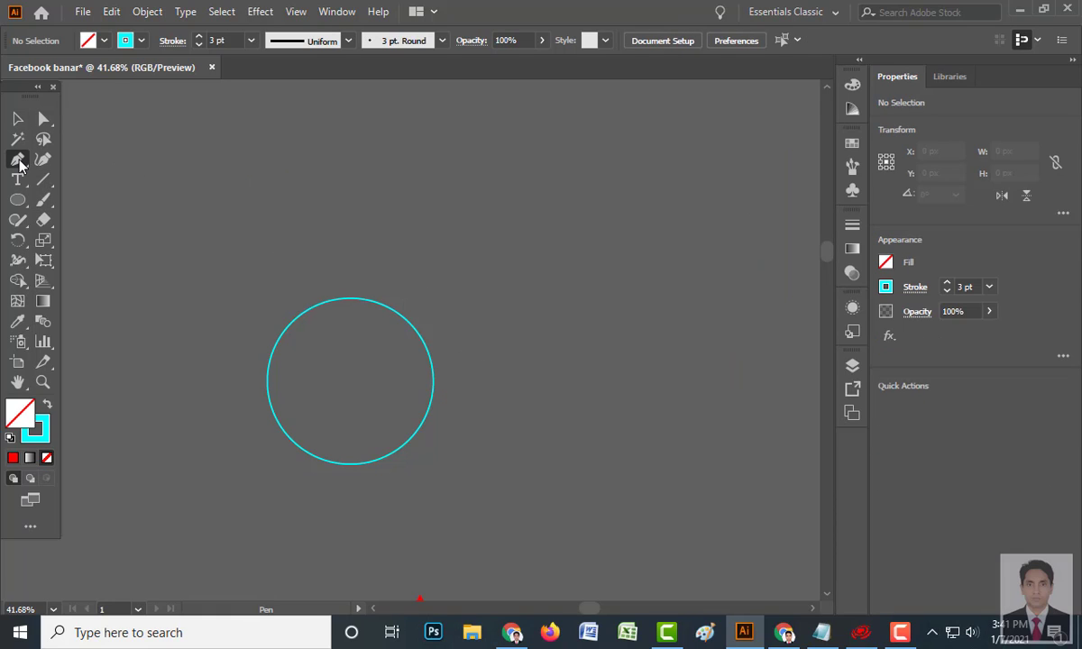
left_click(194, 213)
left_click_drag(163, 167, 178, 123)
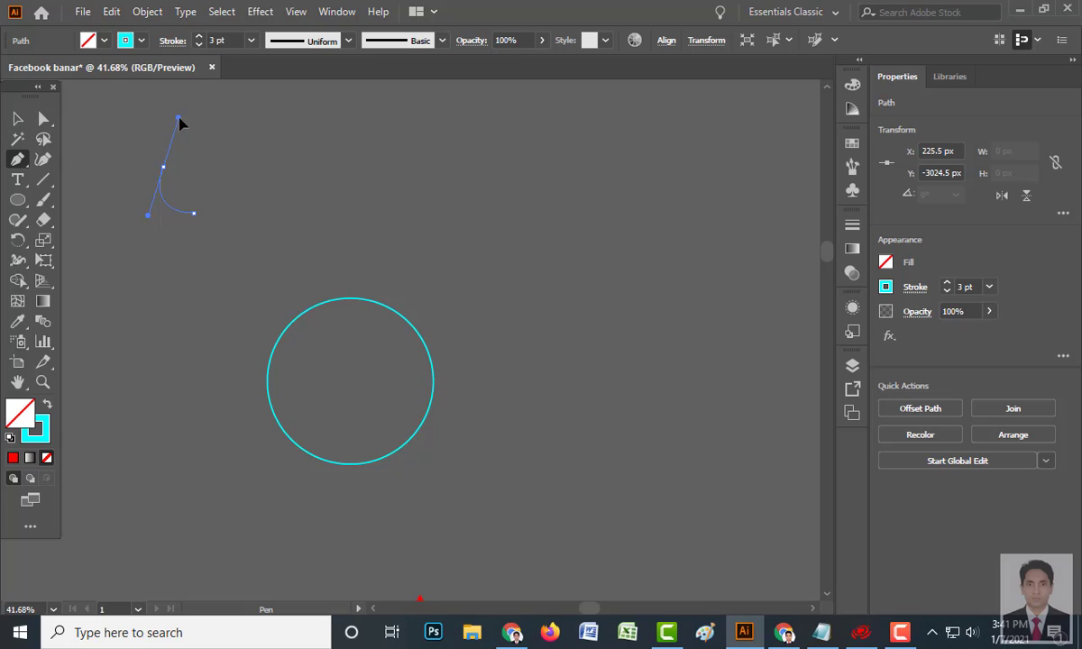
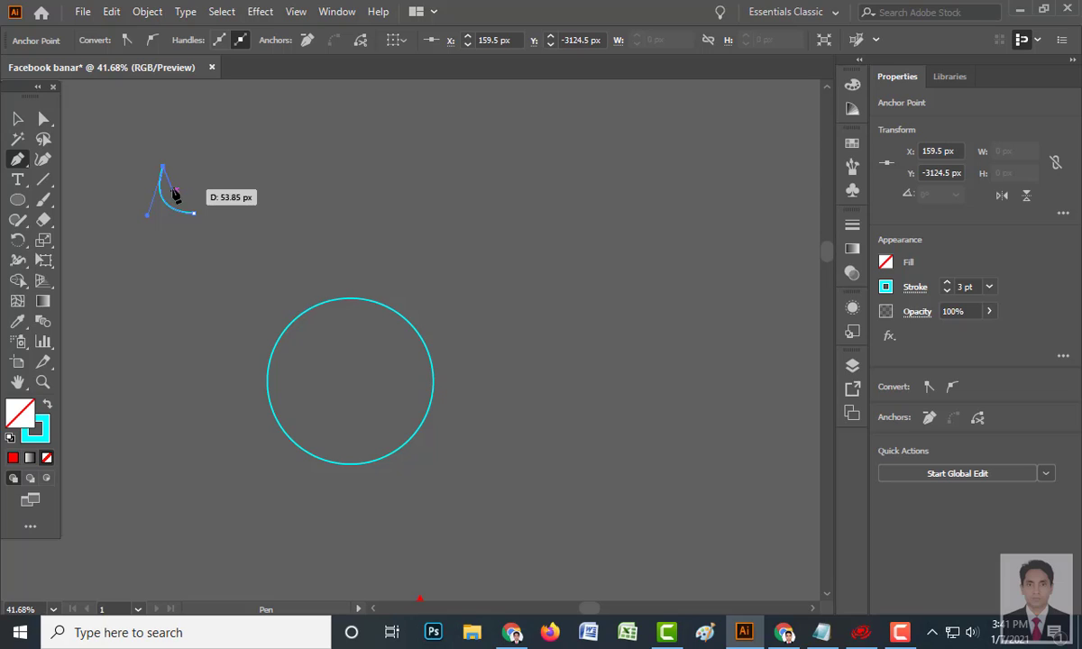
left_click(172, 190)
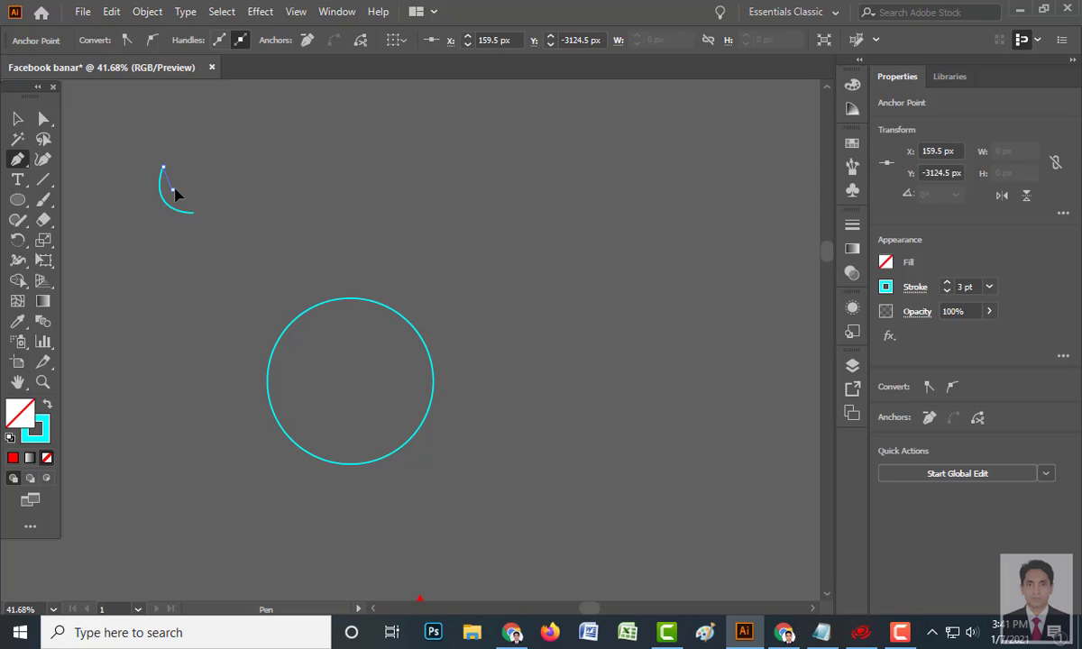
left_click_drag(177, 189, 243, 221)
left_click(18, 118)
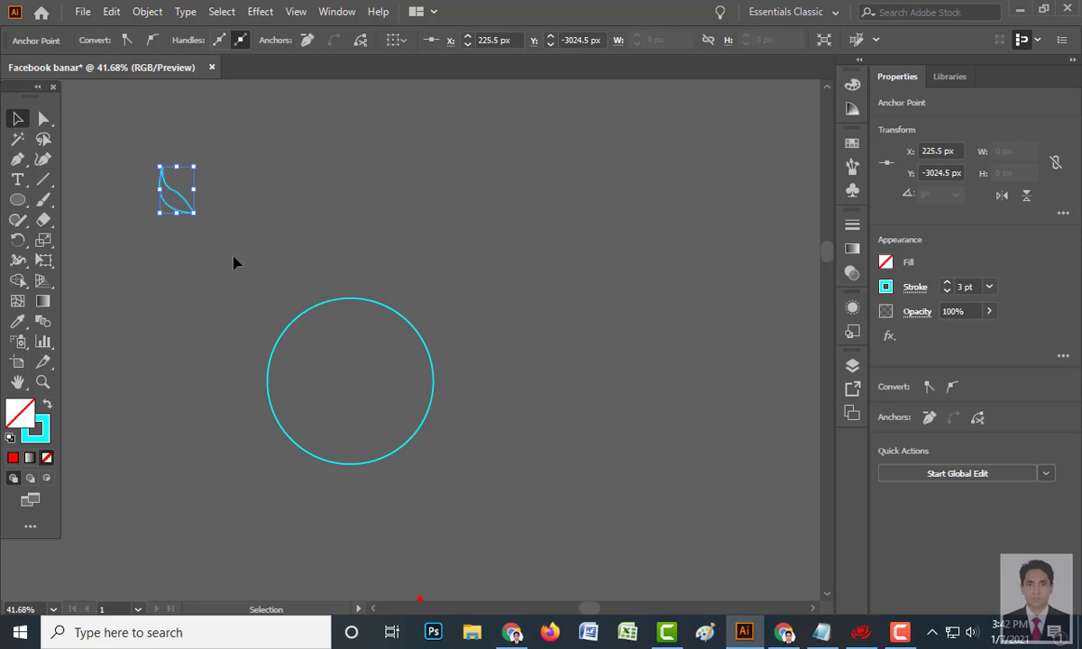
left_click(151, 181)
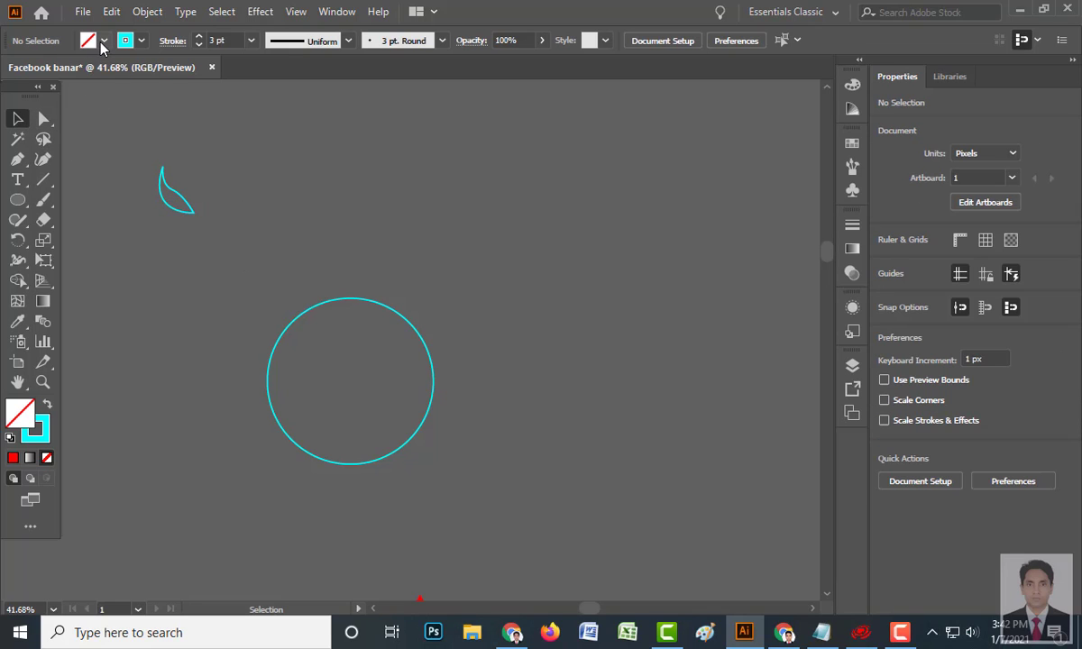
left_click(101, 43)
left_click(82, 69)
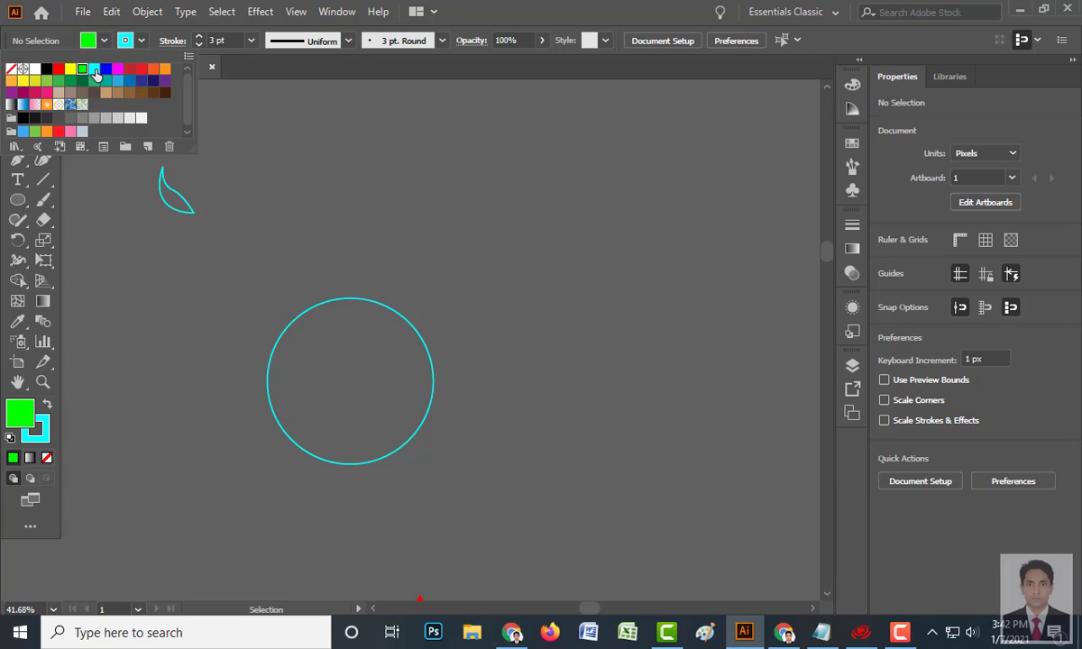
left_click(162, 200)
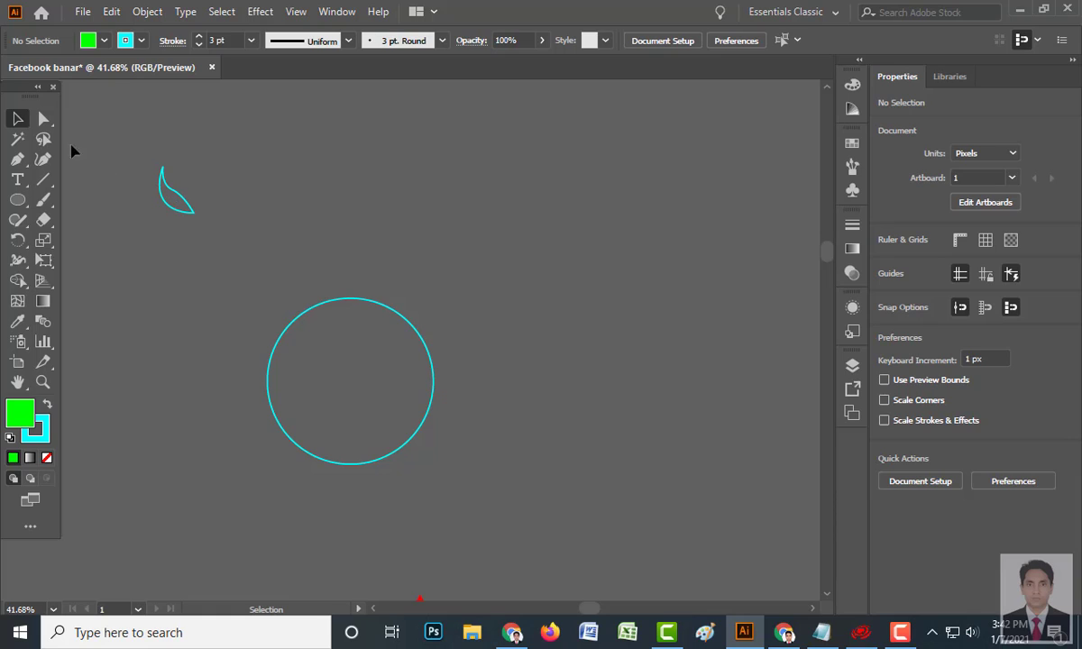
key("slash")
- Fill the small leaf shape with bright green
left_click(180, 211)
left_click(102, 40)
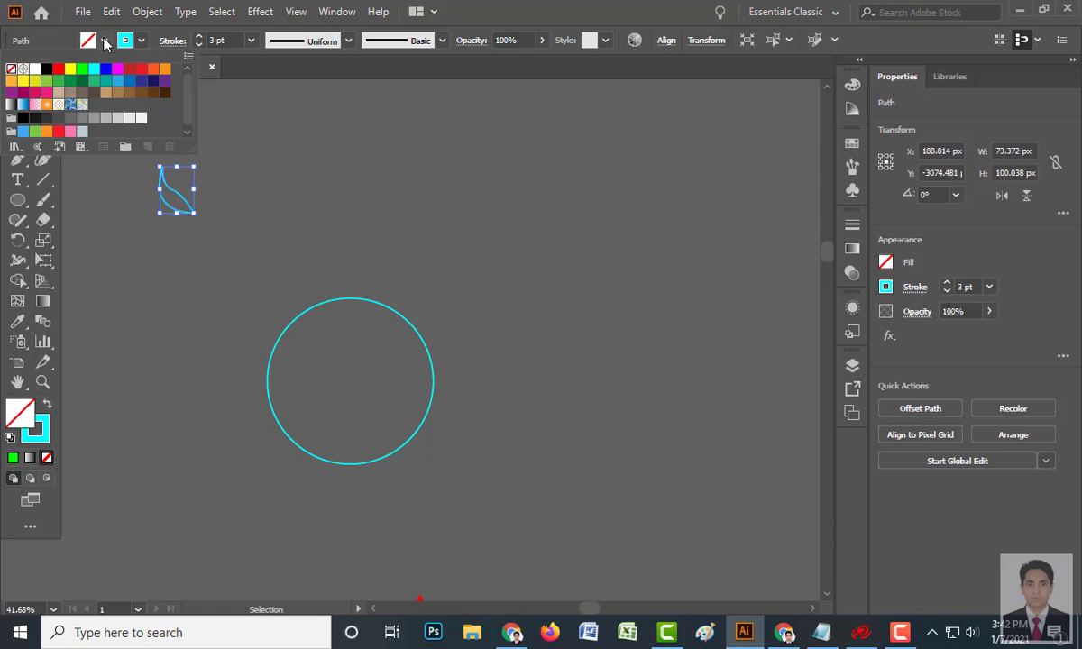
left_click(82, 69)
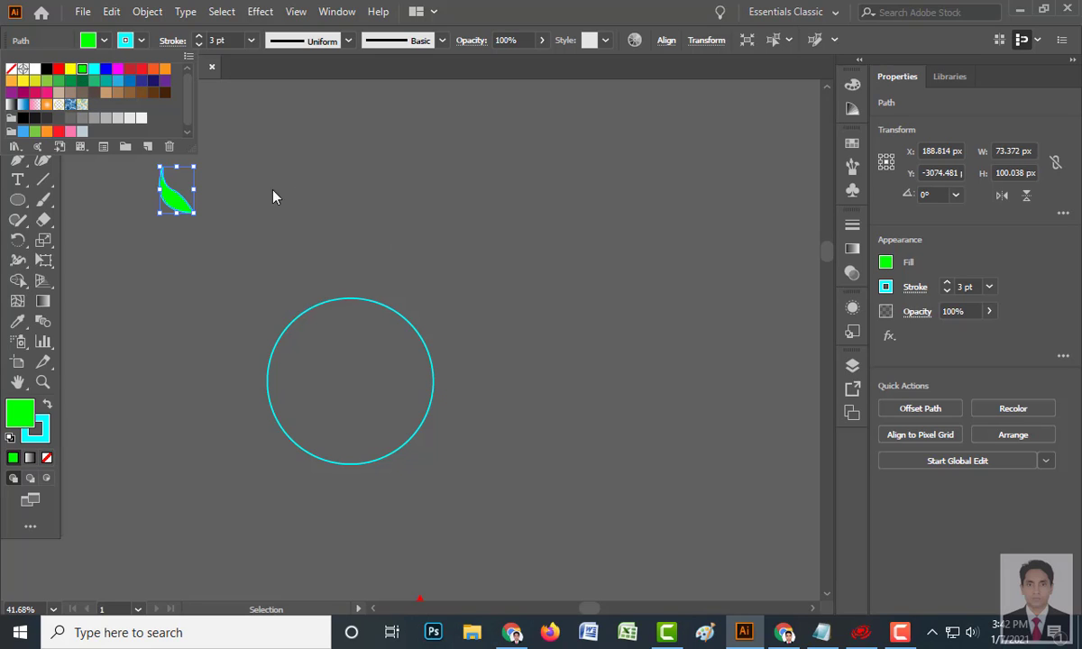
left_click(378, 243)
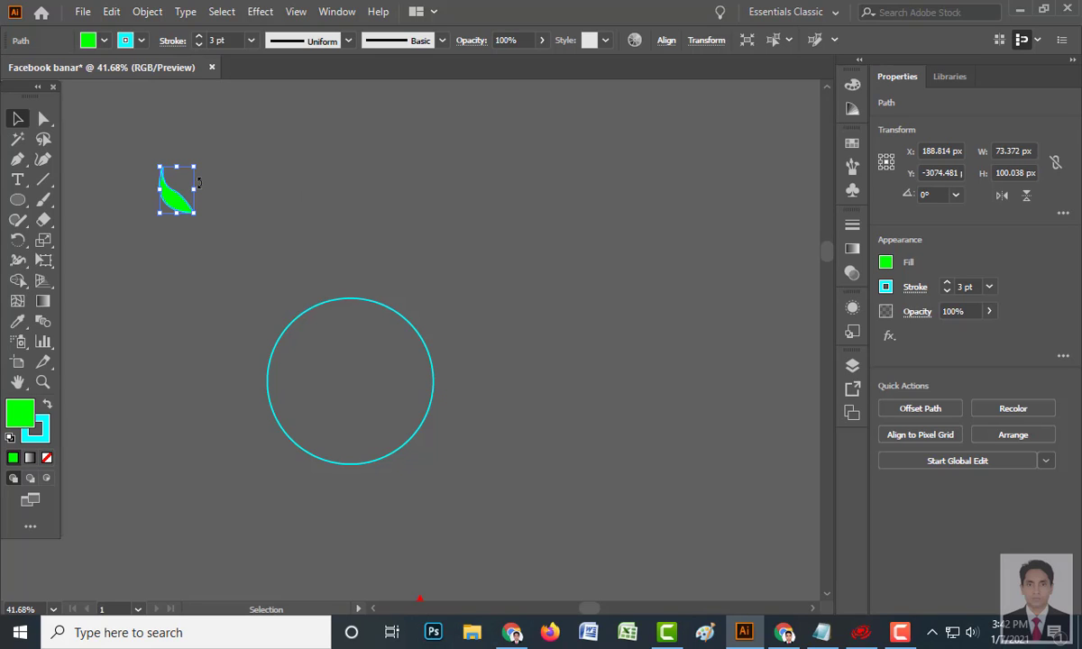
- Move the green leaf and place a copy reflected across the vertical axis beside it, forming a mirrored pair
left_click(254, 165)
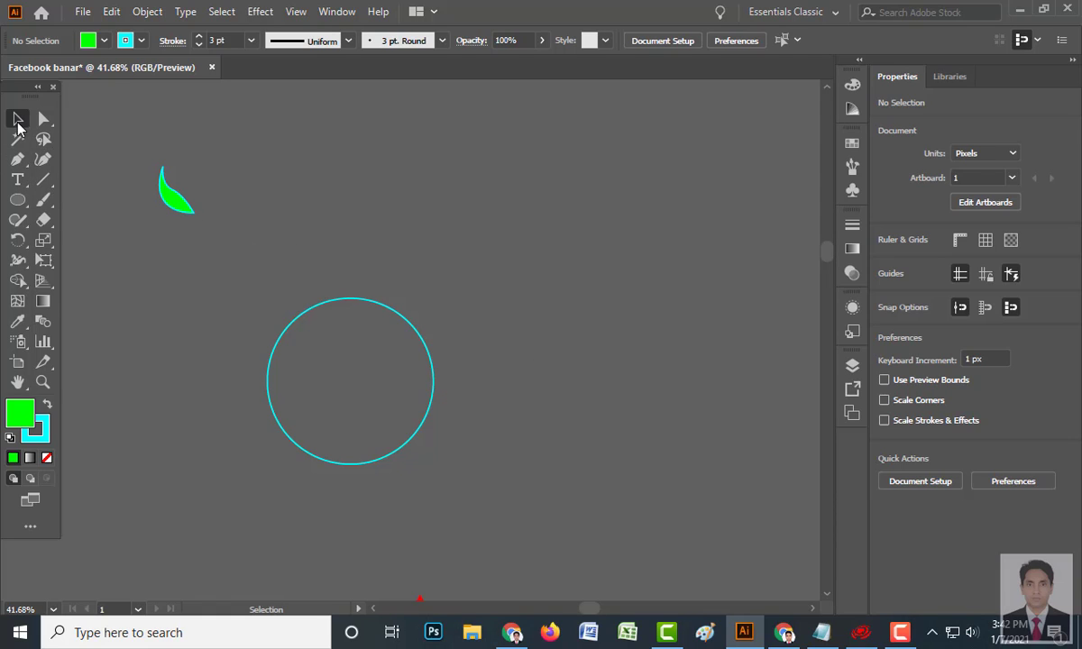
left_click_drag(182, 204, 210, 171)
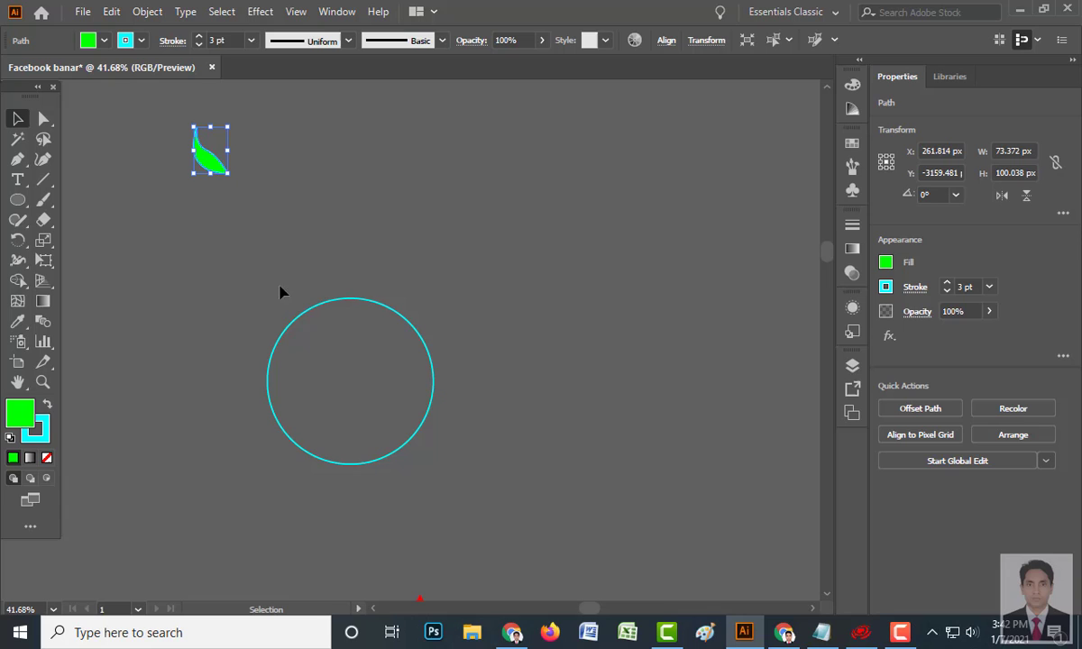
right_click(211, 159)
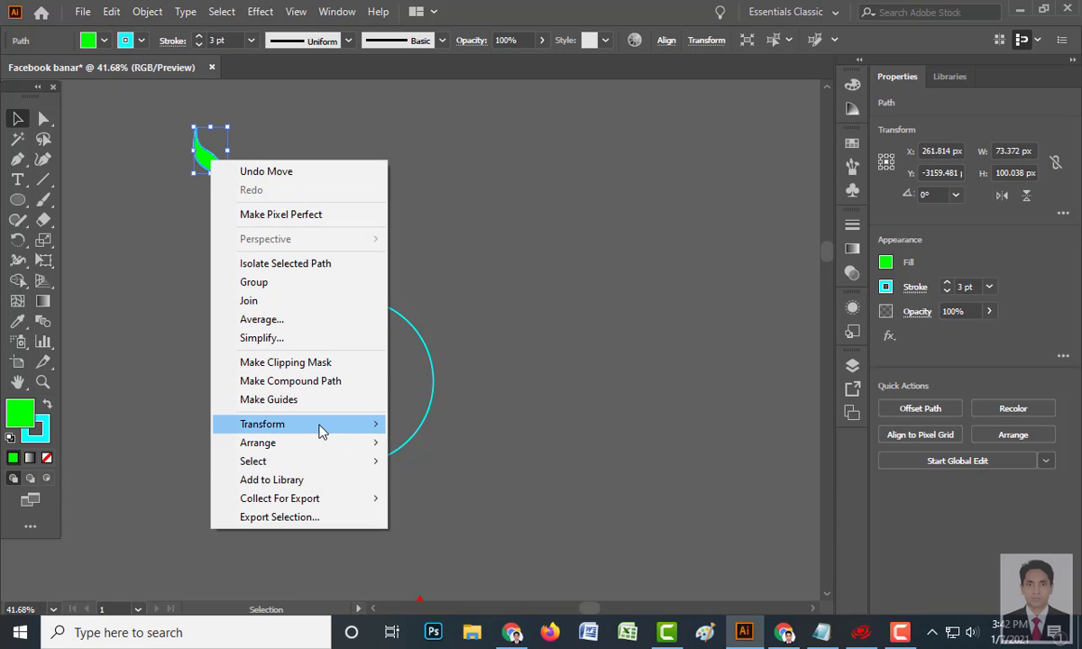
mouse_move(347, 427)
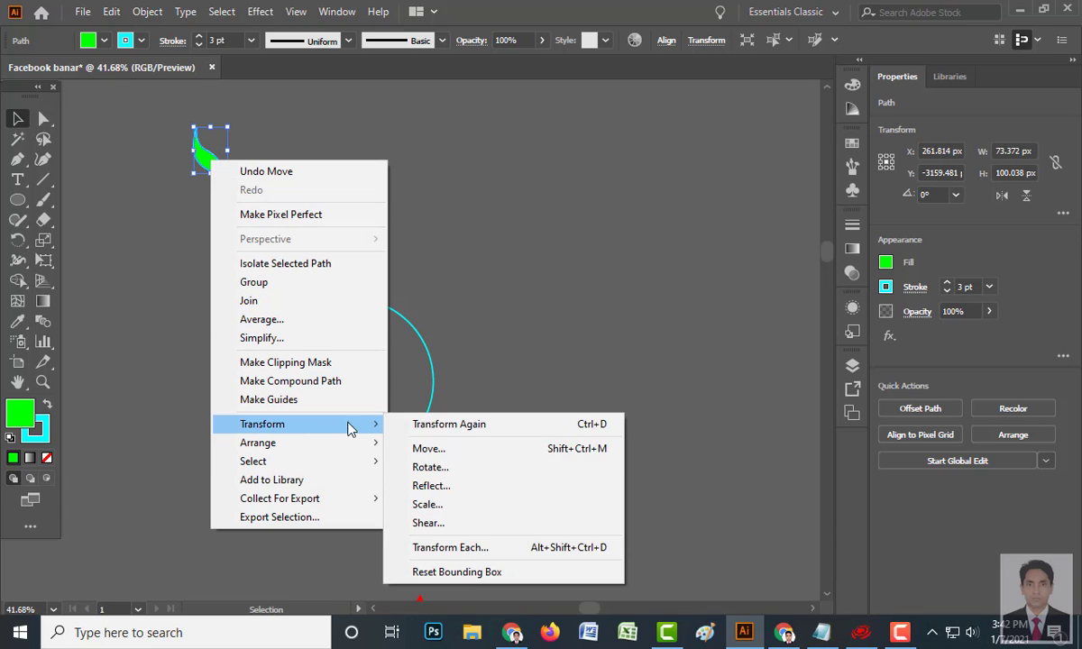
left_click(430, 487)
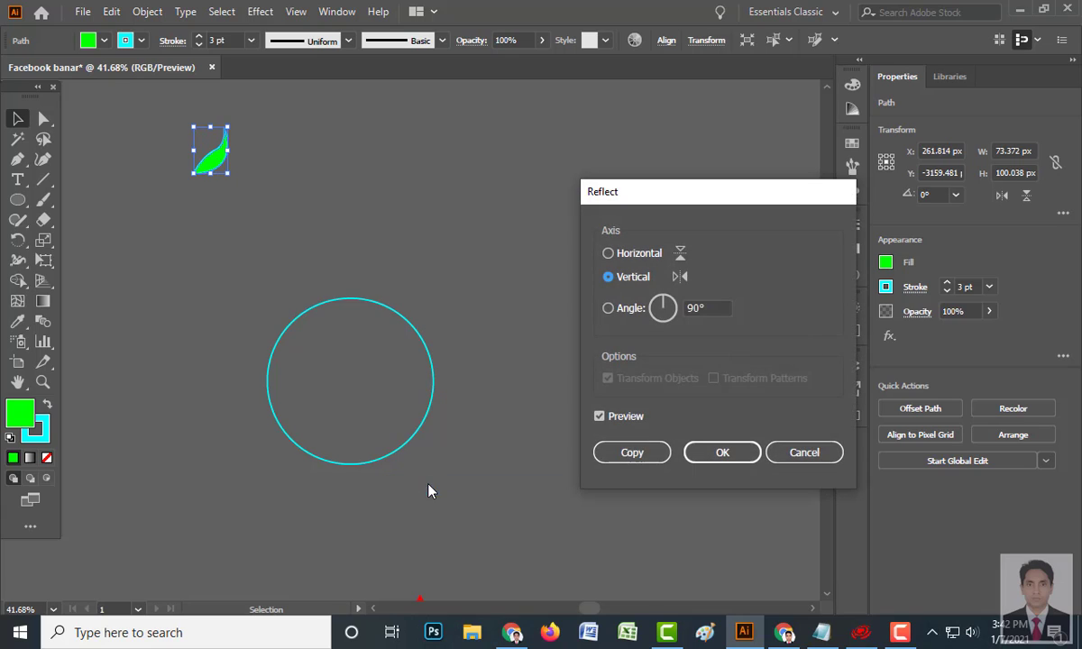
left_click(632, 453)
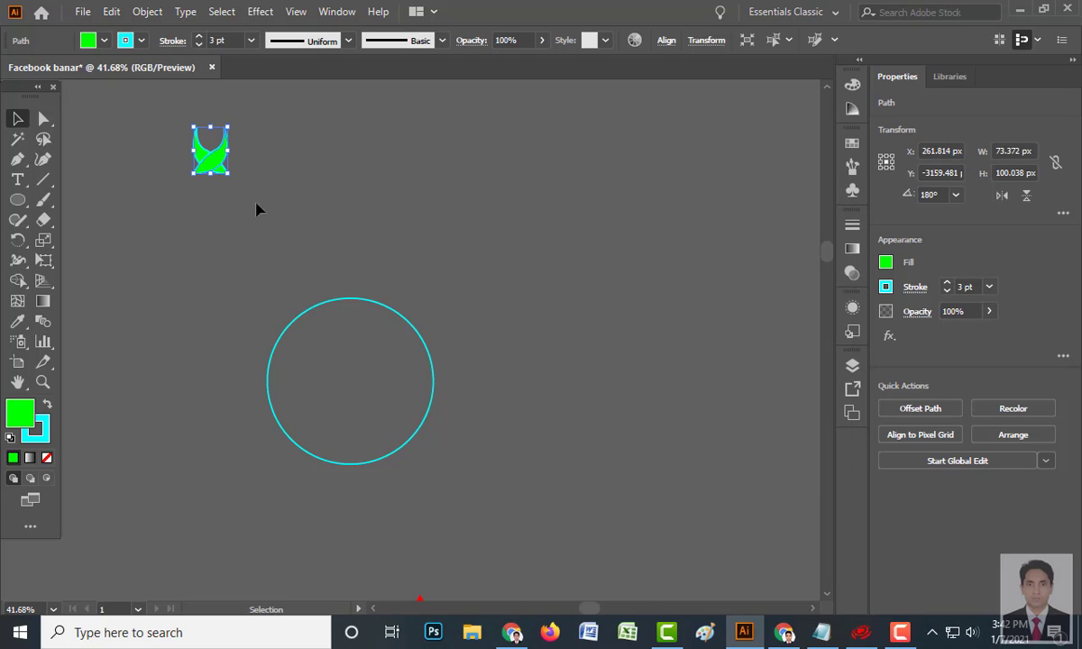
left_click_drag(225, 156, 261, 154)
left_click(374, 175)
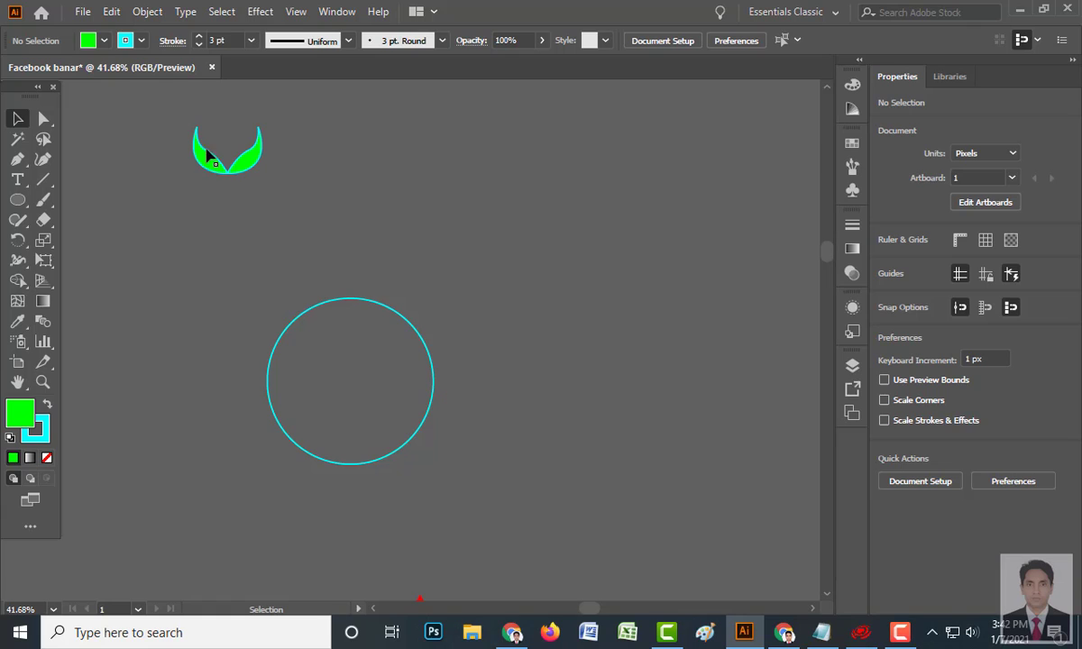
- Group the two mirrored green leaves and move the group slightly to the left
left_click_drag(153, 135, 310, 170)
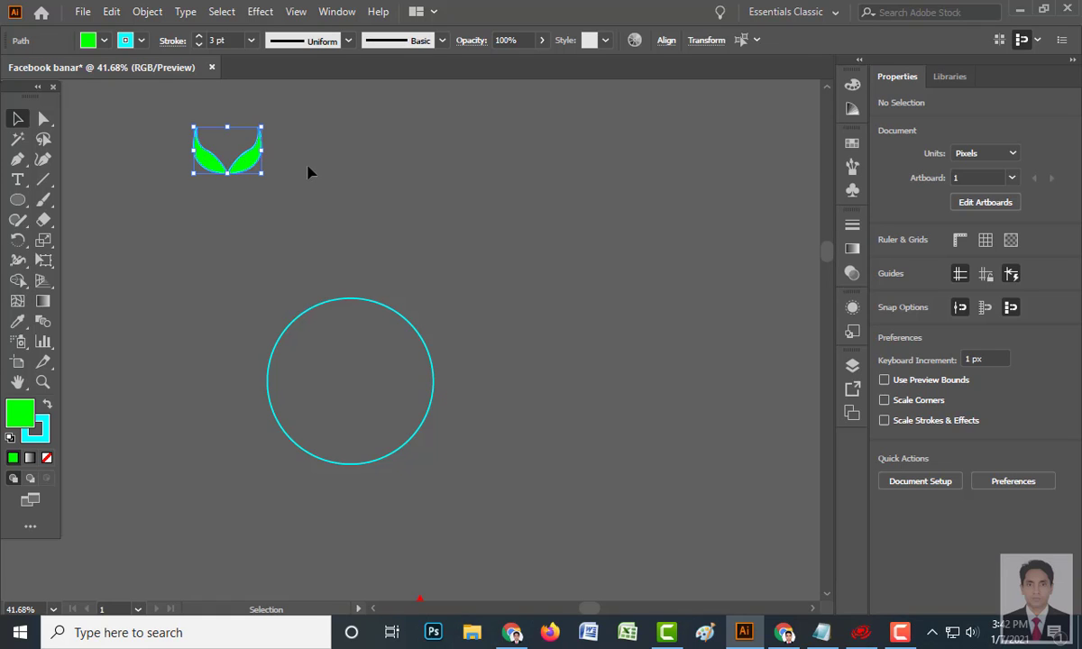
right_click(246, 169)
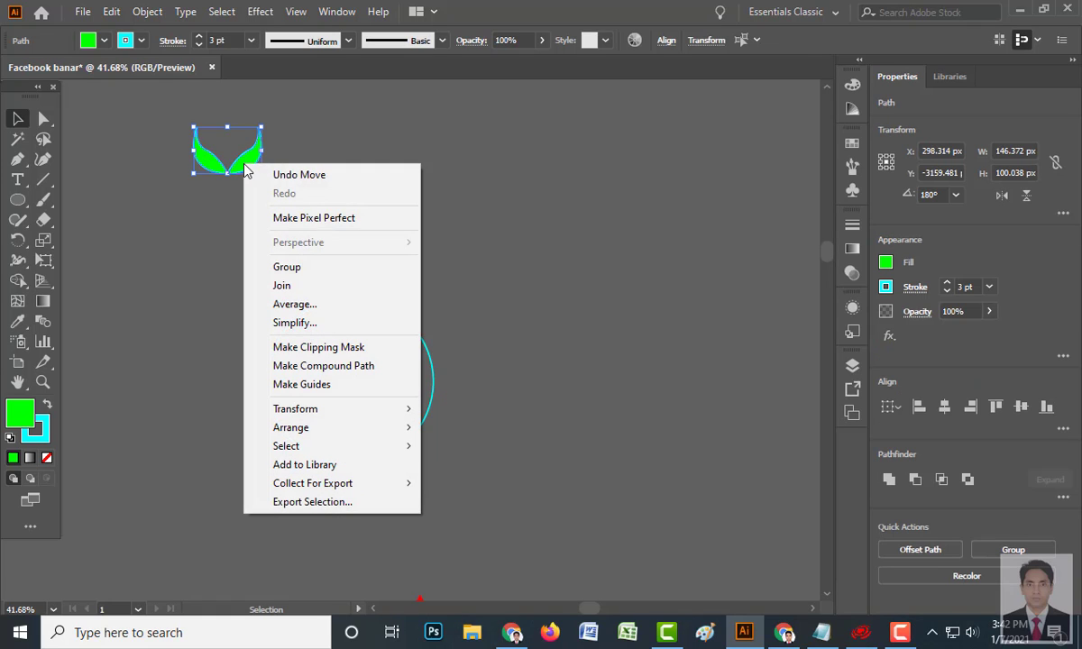
left_click(287, 266)
left_click(289, 174)
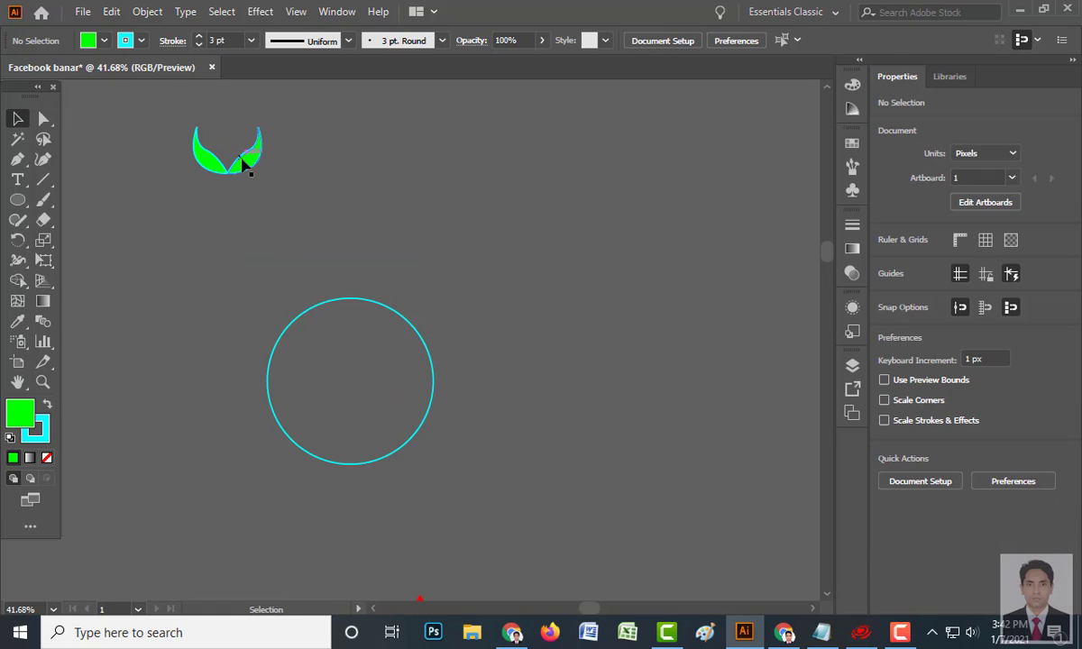
mouse_move(236, 164)
left_mouse_down()
mouse_move(357, 164)
mouse_move(218, 158)
left_mouse_up()
left_click(387, 212)
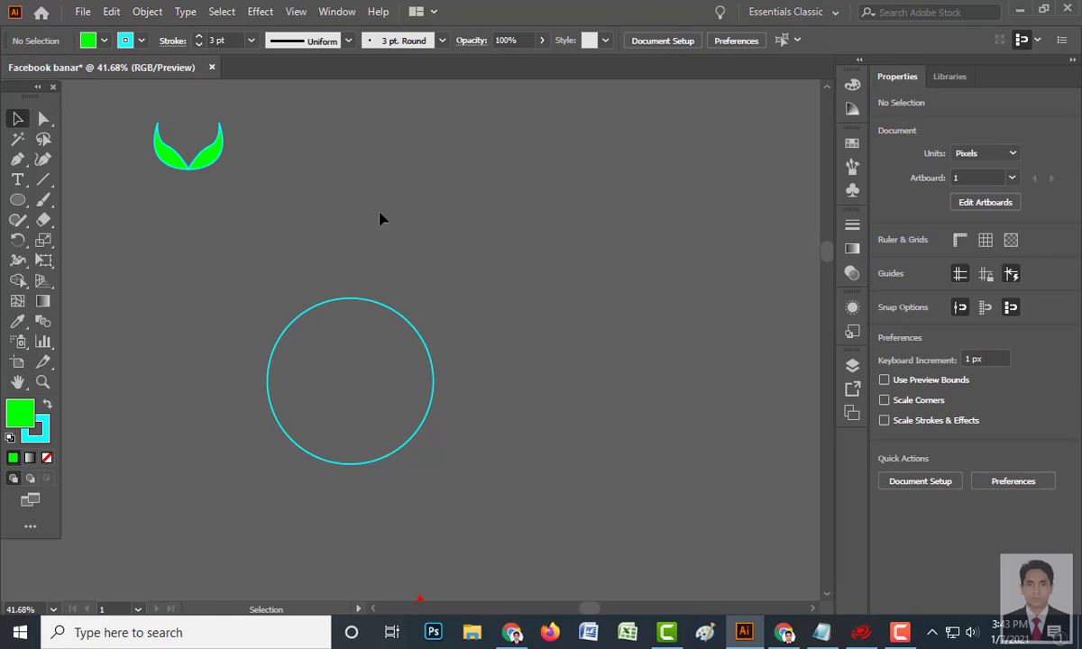
- Undo the group move, the grouping, the reflected copy and the leaf's earlier move, and deselect the leaf
key("ctrl+z")
key("ctrl+z")
key("ctrl+z")
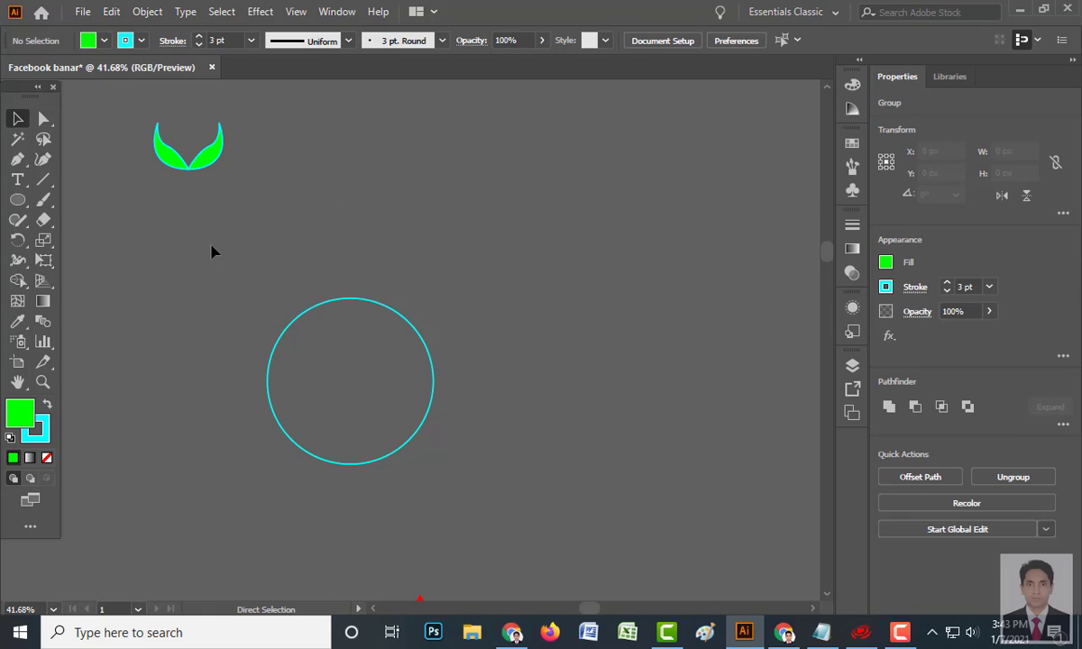
key("ctrl+z")
key("ctrl+z")
key("ctrl+z")
key("ctrl+z")
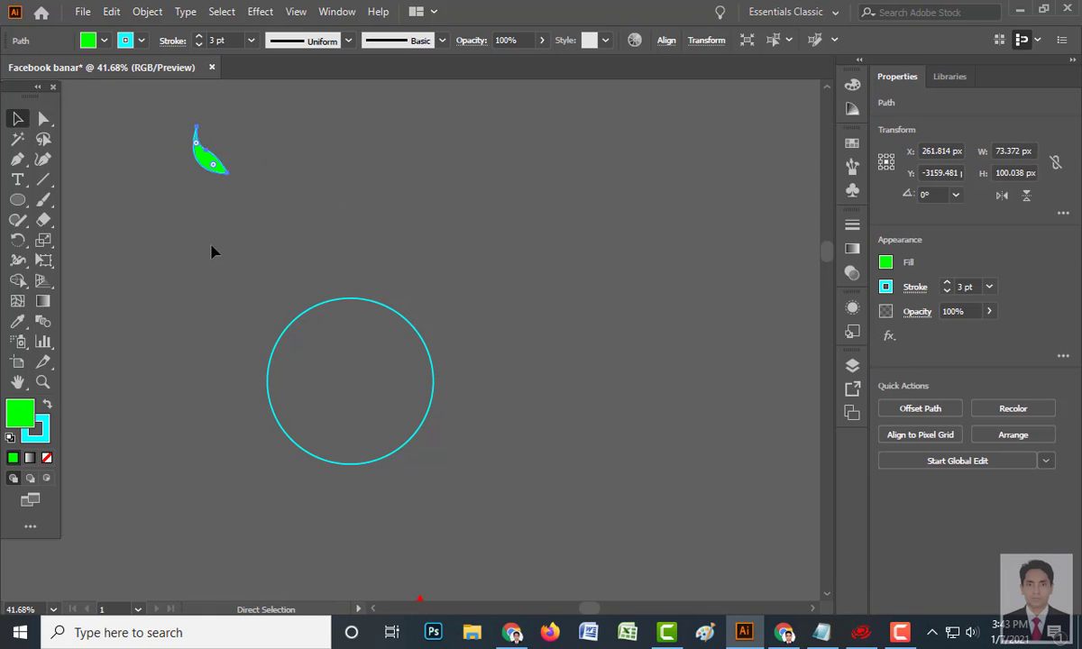
left_click(202, 174)
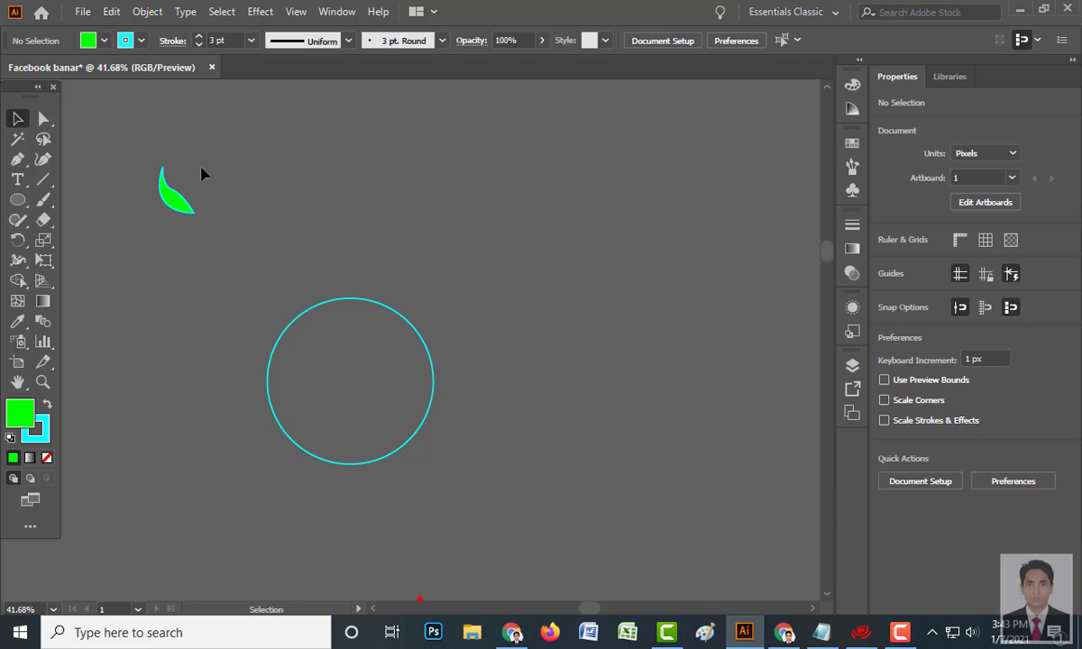
- Move the green leaf higher and place a copy reflected across the vertical axis 73 px to its right
left_click_drag(177, 203, 178, 156)
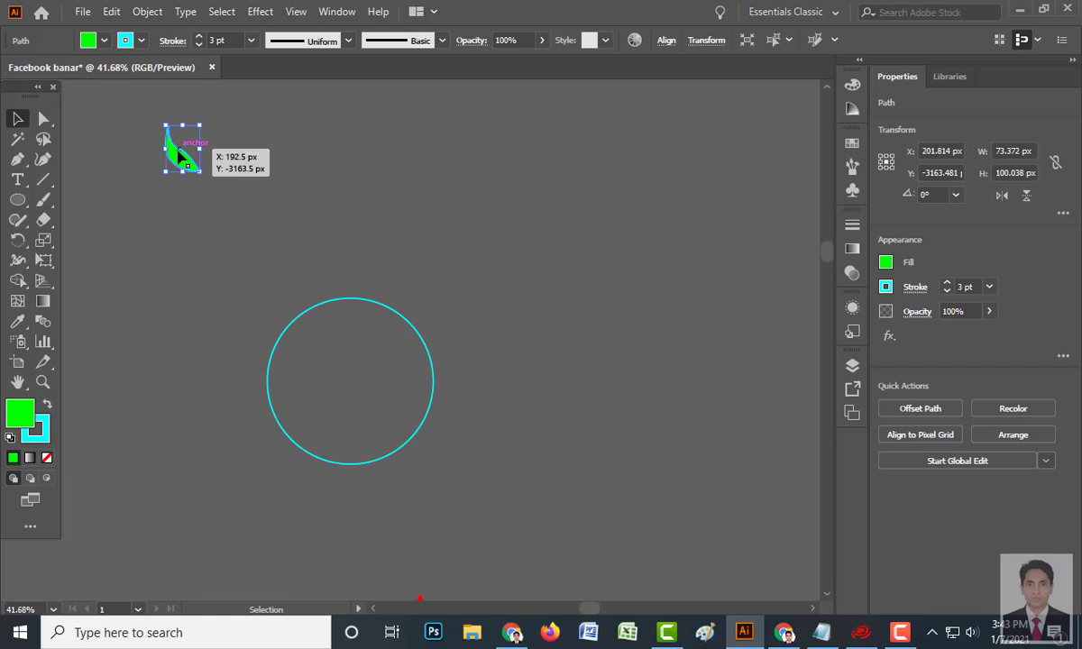
right_click(182, 154)
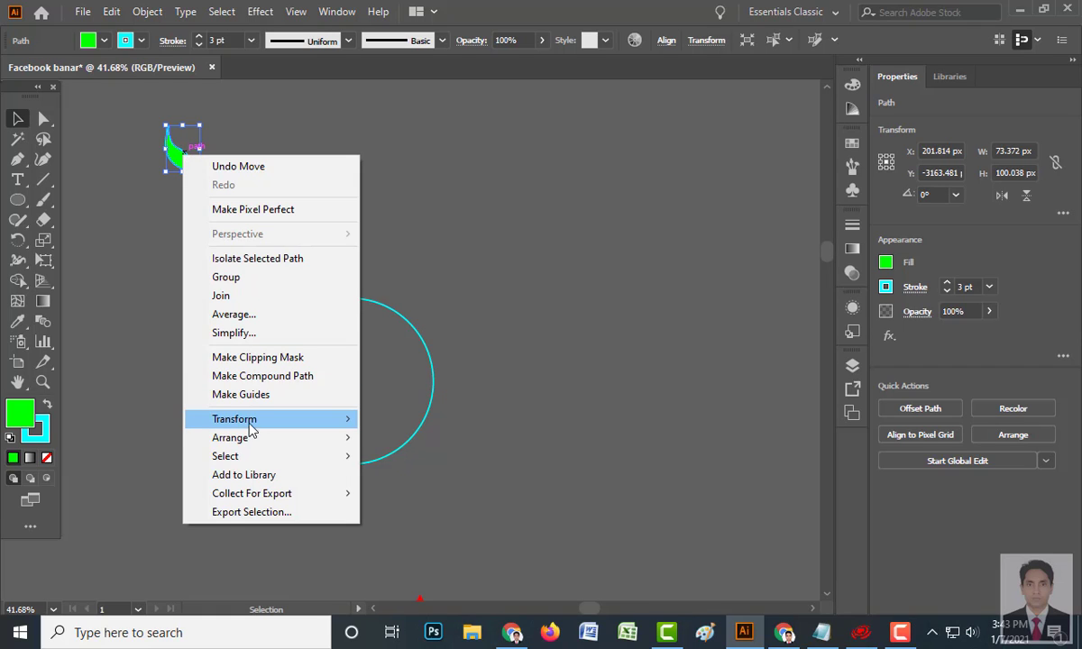
mouse_move(251, 425)
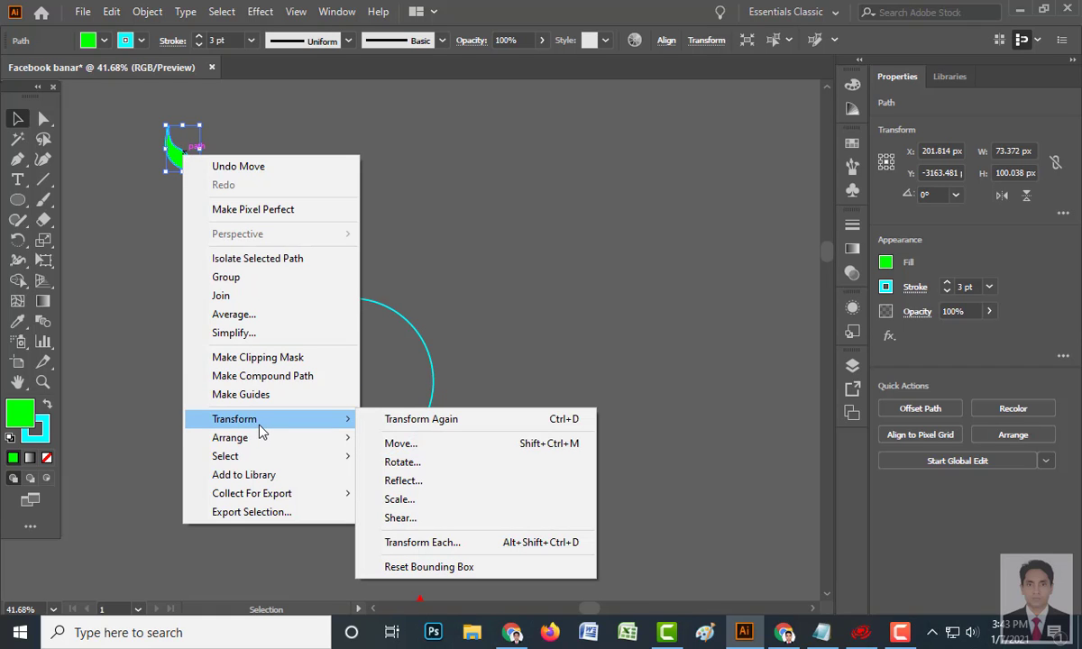
left_click(404, 481)
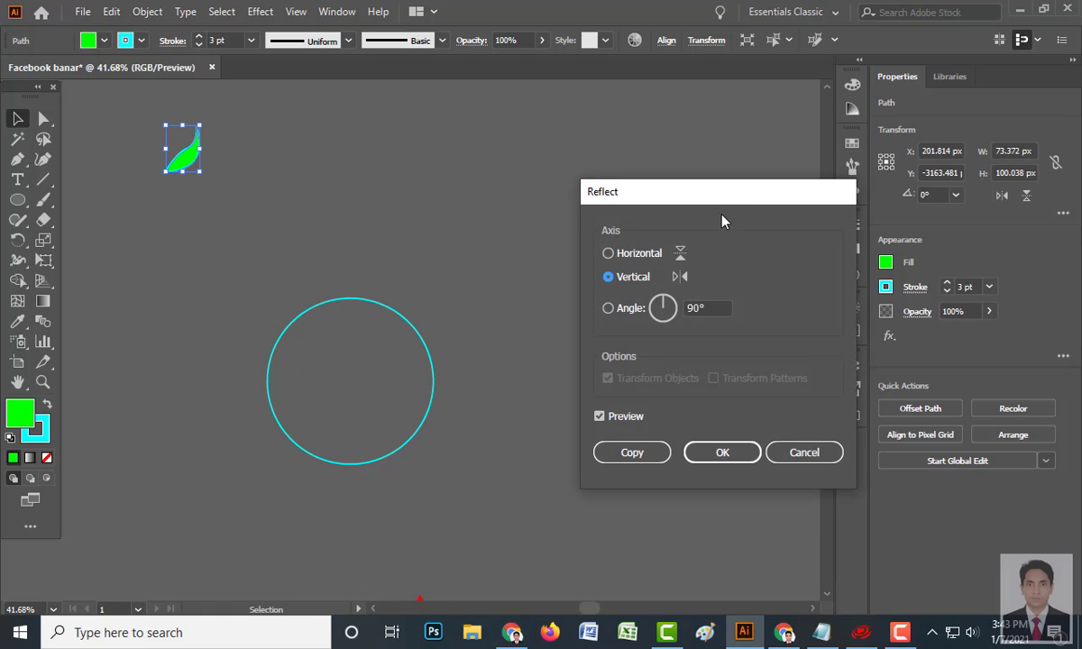
left_click_drag(721, 197, 657, 166)
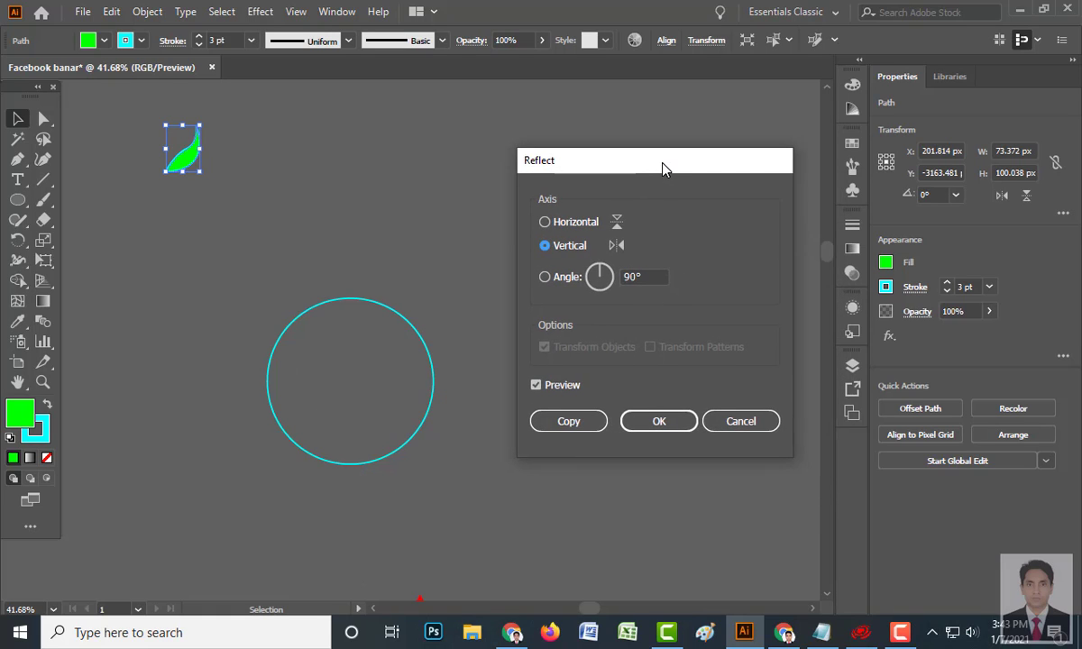
left_click(571, 423)
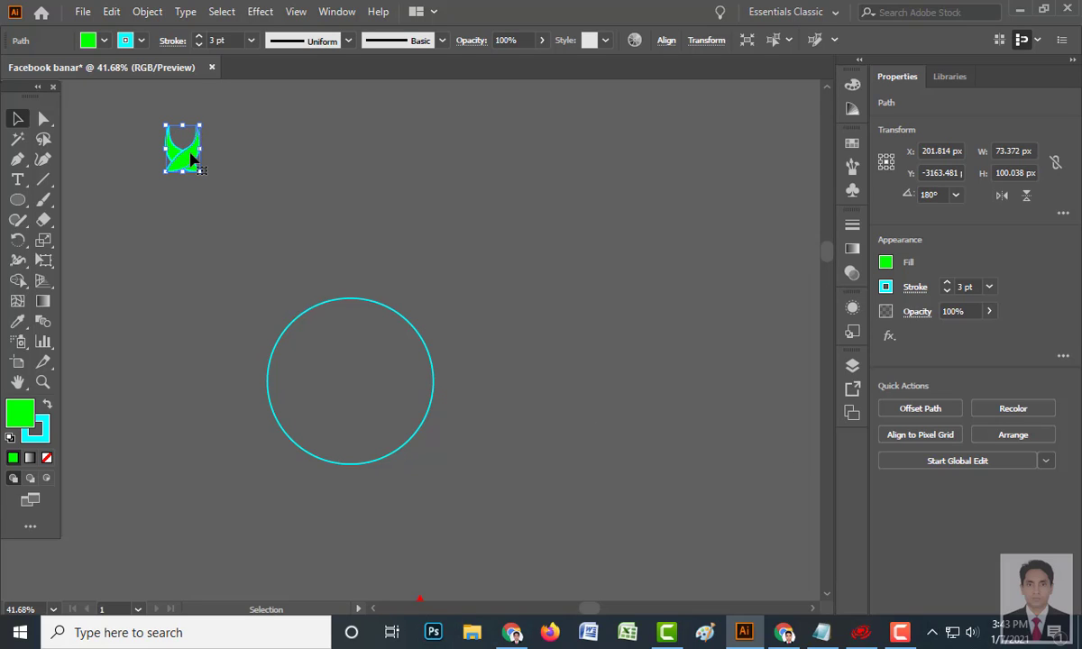
left_click_drag(191, 158, 229, 149)
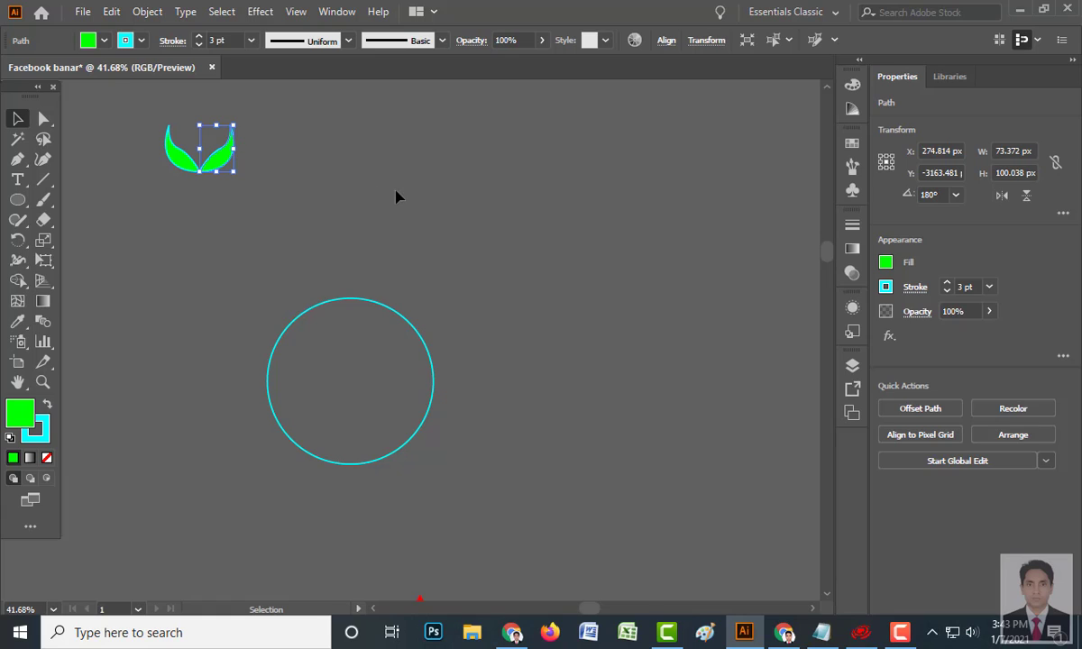
left_click(327, 188)
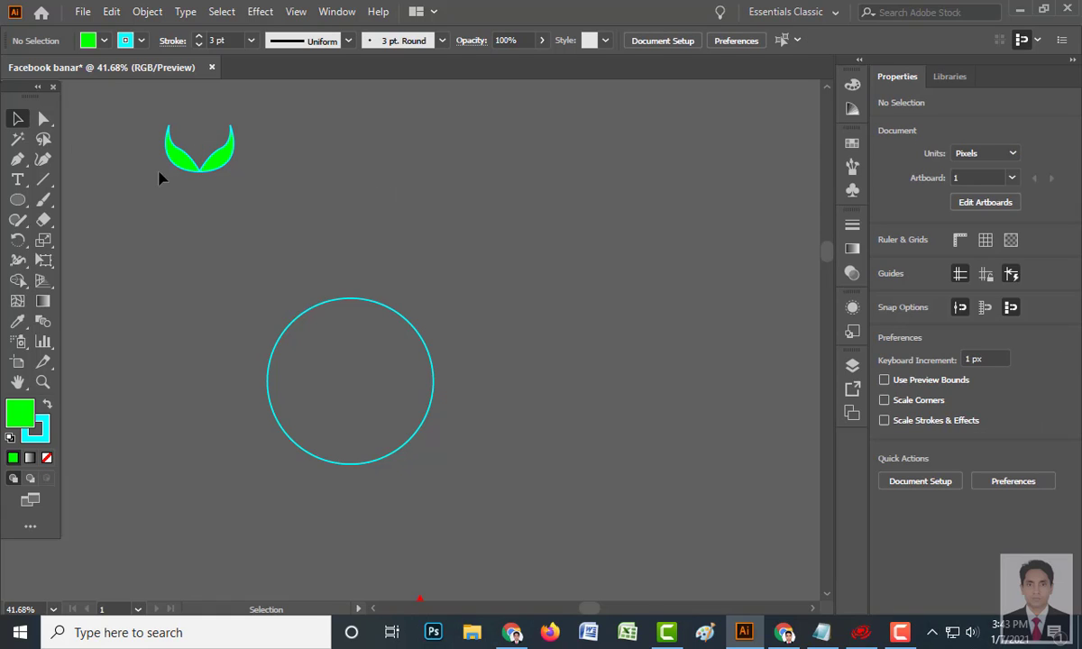
- Group the two mirrored leaves and copy the group 324 px to the right, centred above the circle
left_click(216, 162)
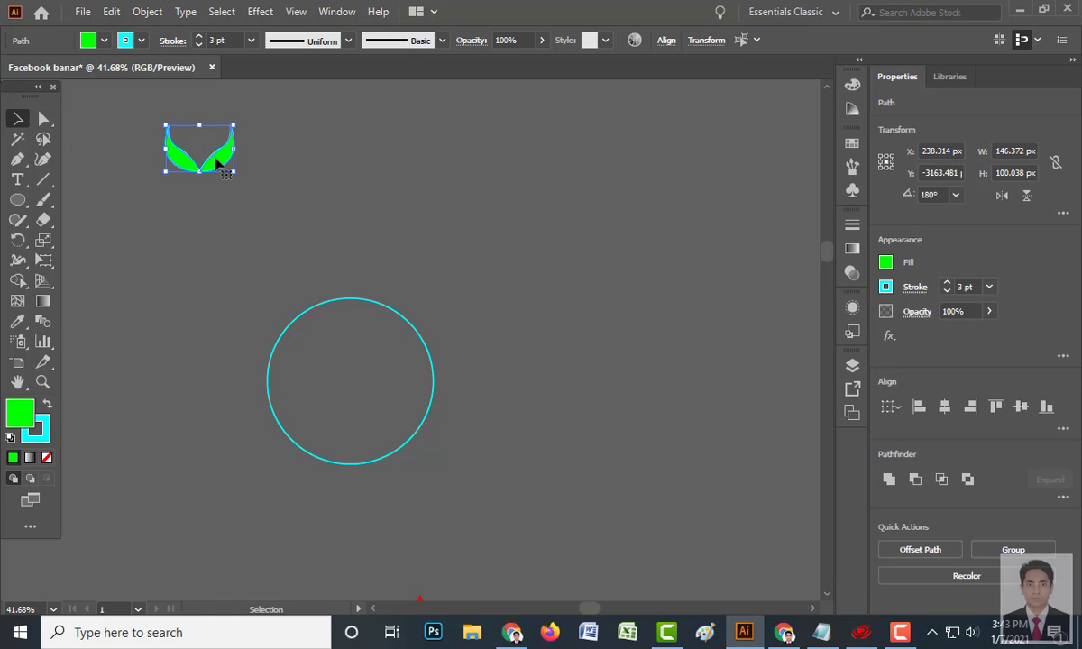
right_click(216, 162)
left_click(288, 258)
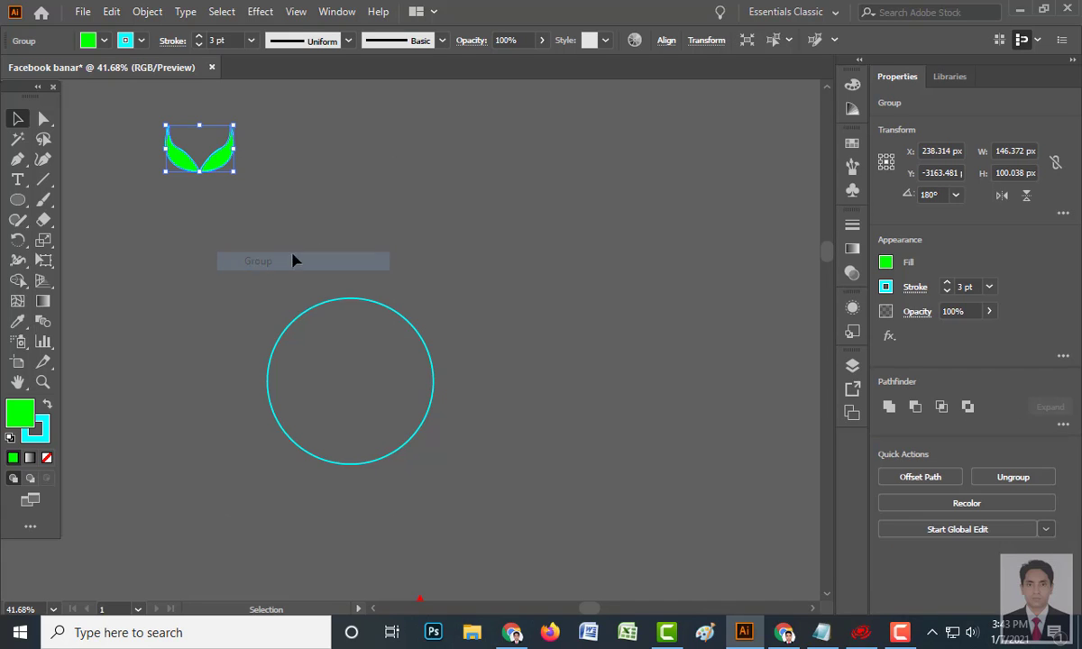
left_click(425, 217)
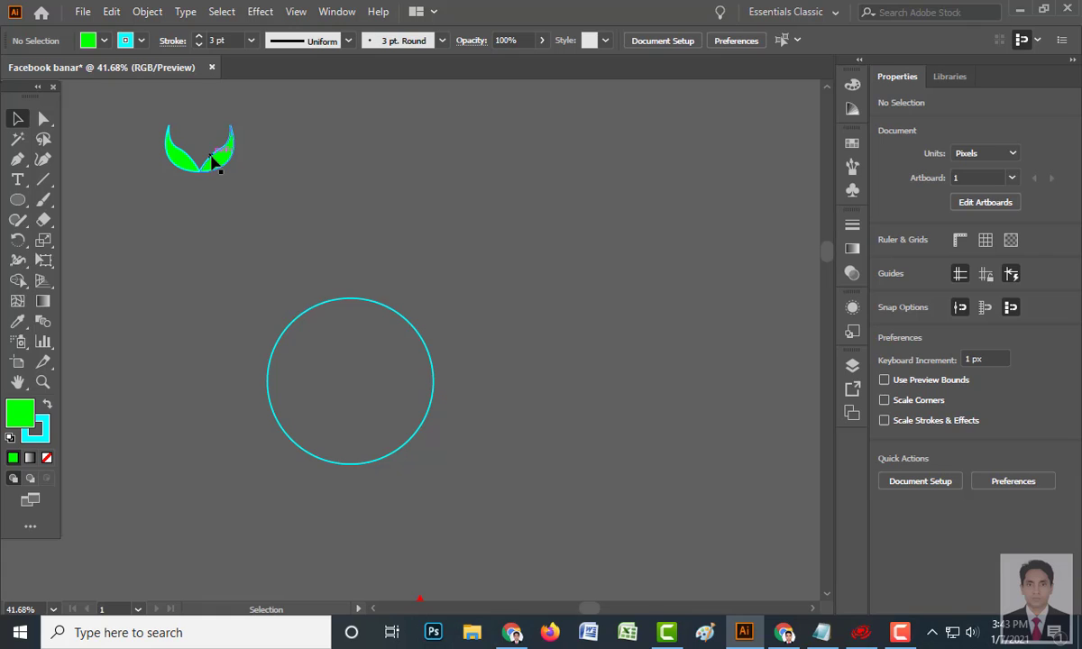
left_click_drag(212, 161, 362, 162, "alt")
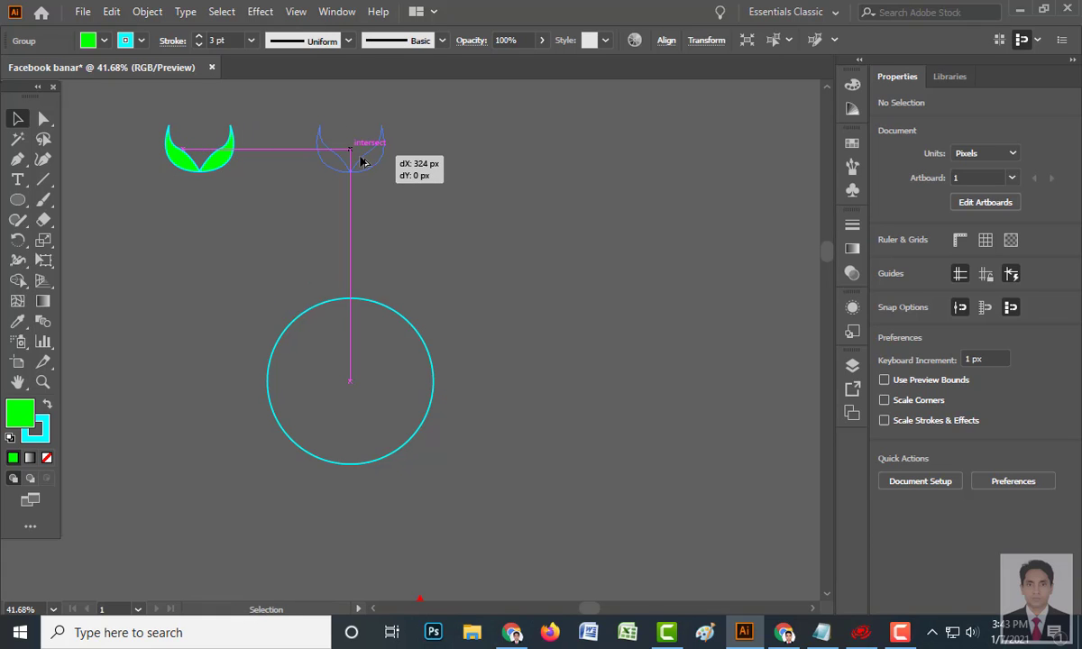
left_click(416, 357)
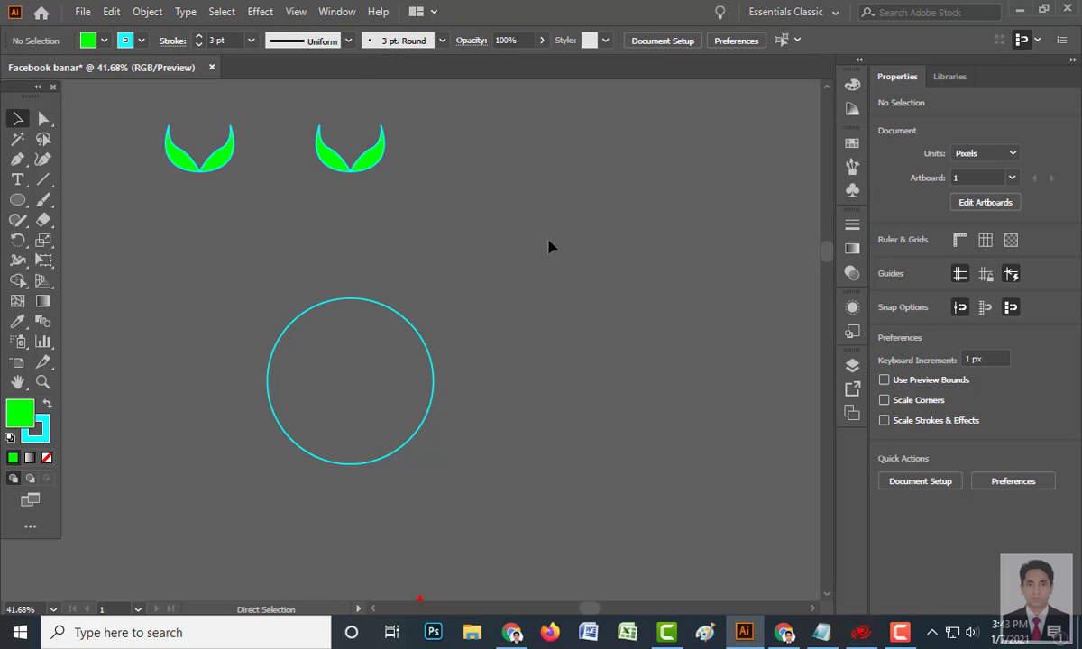
- Show the rulers and shift the floating tool palette clear of the vertical ruler
key("ctrl+r")
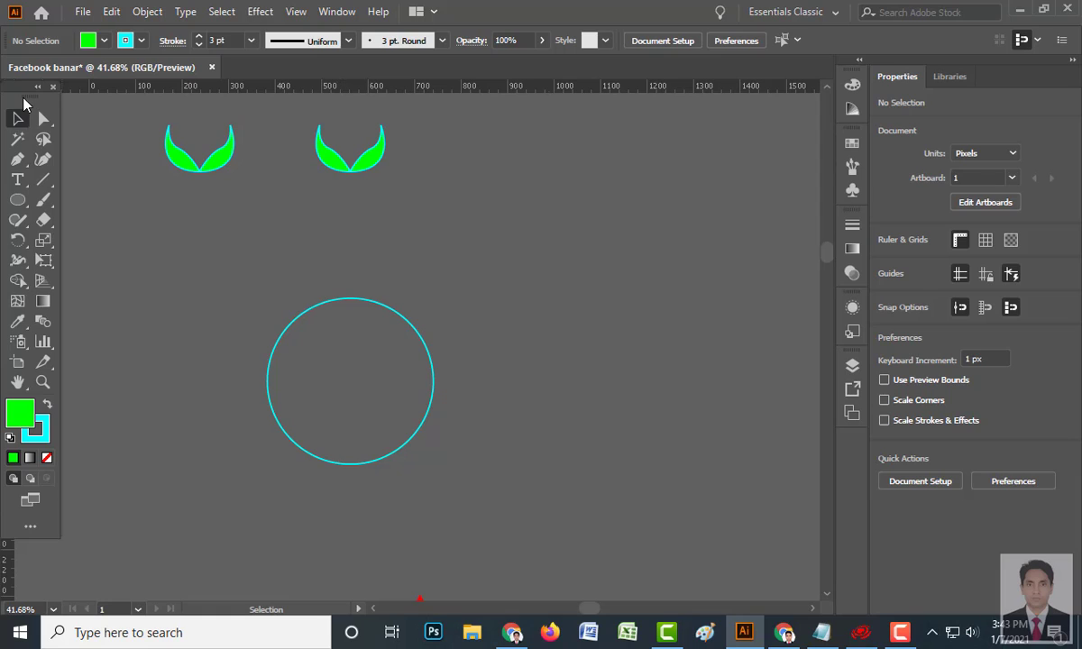
left_click_drag(28, 91, 53, 115)
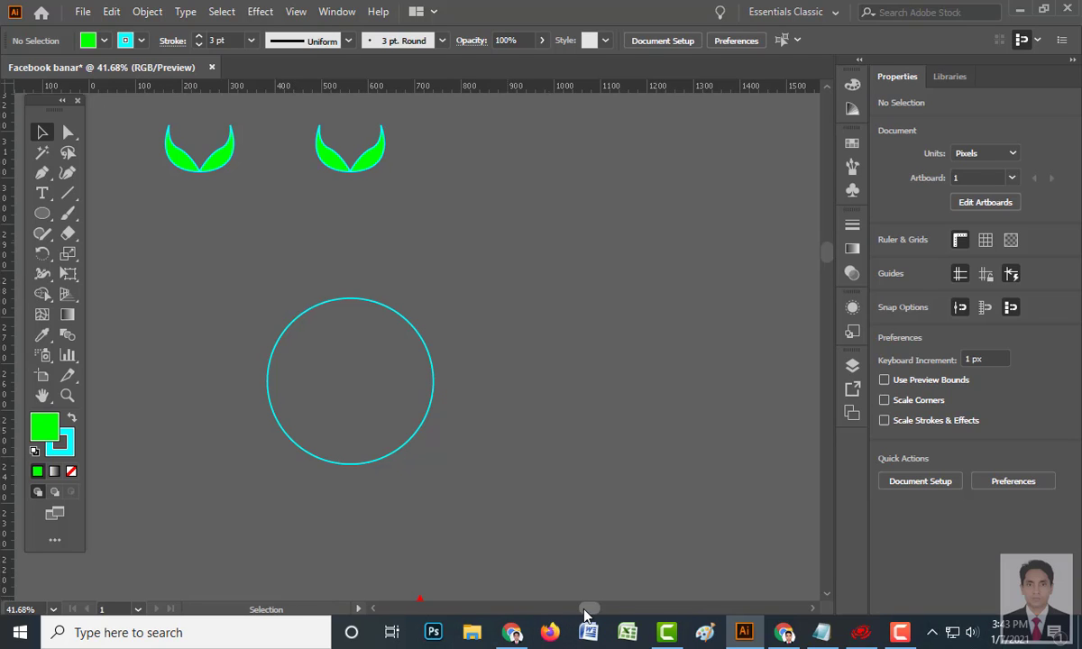
- Place a vertical and a horizontal ruler guide crossing at the circle's centre
left_click_drag(584, 615, 493, 602)
left_click_drag(482, 606, 575, 606)
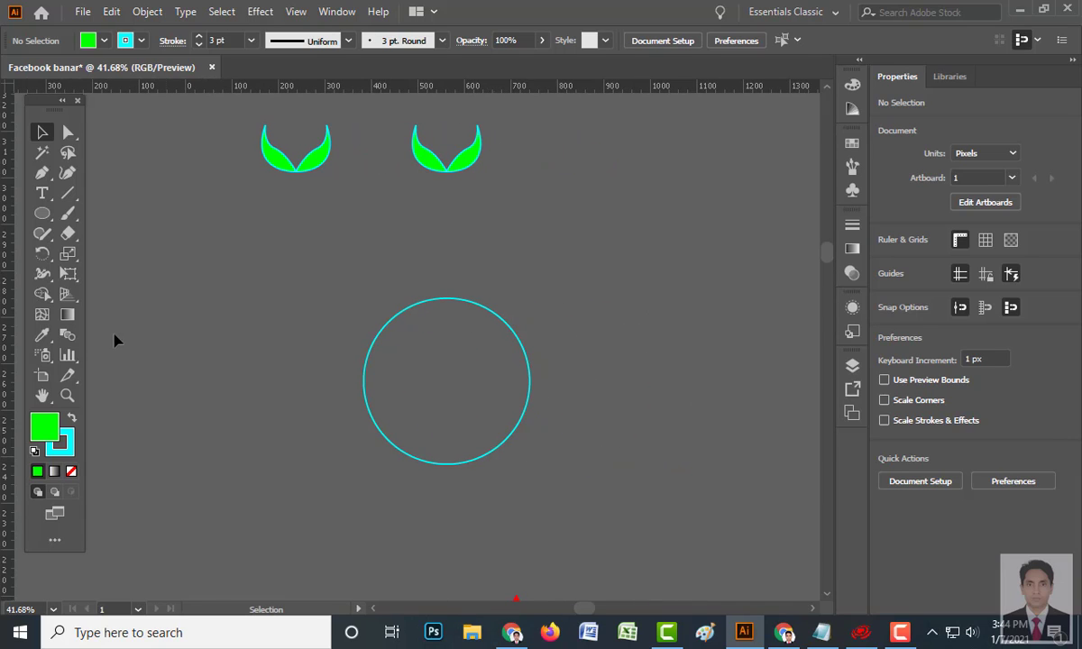
mouse_move(8, 312)
left_mouse_down()
mouse_move(93, 321)
mouse_move(99, 345)
mouse_move(445, 395)
left_mouse_up()
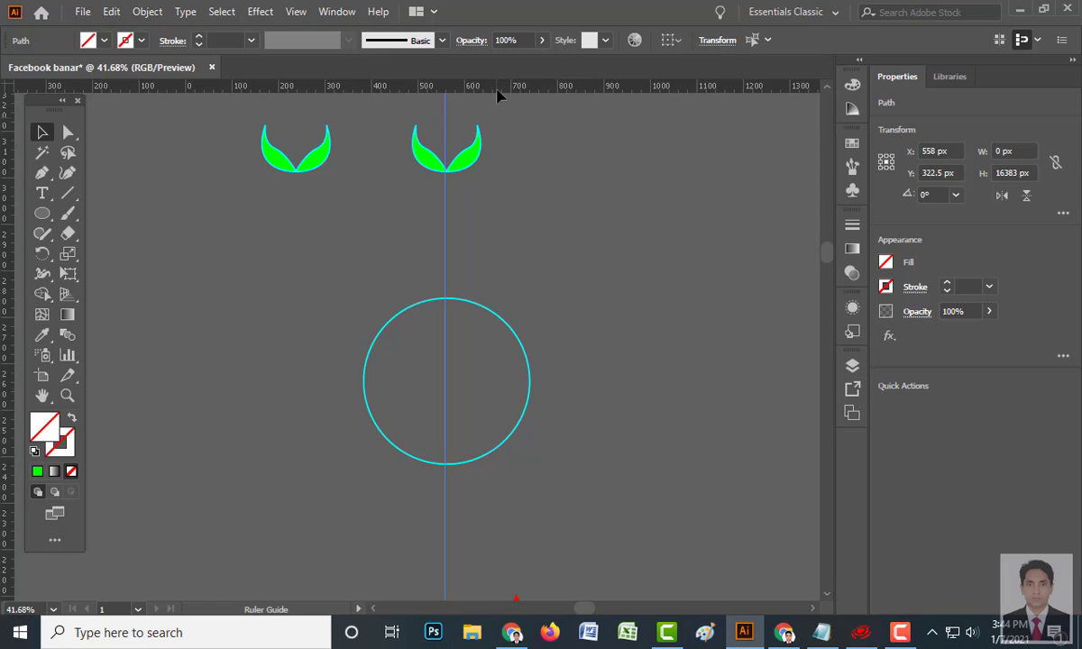
left_click_drag(497, 91, 517, 384)
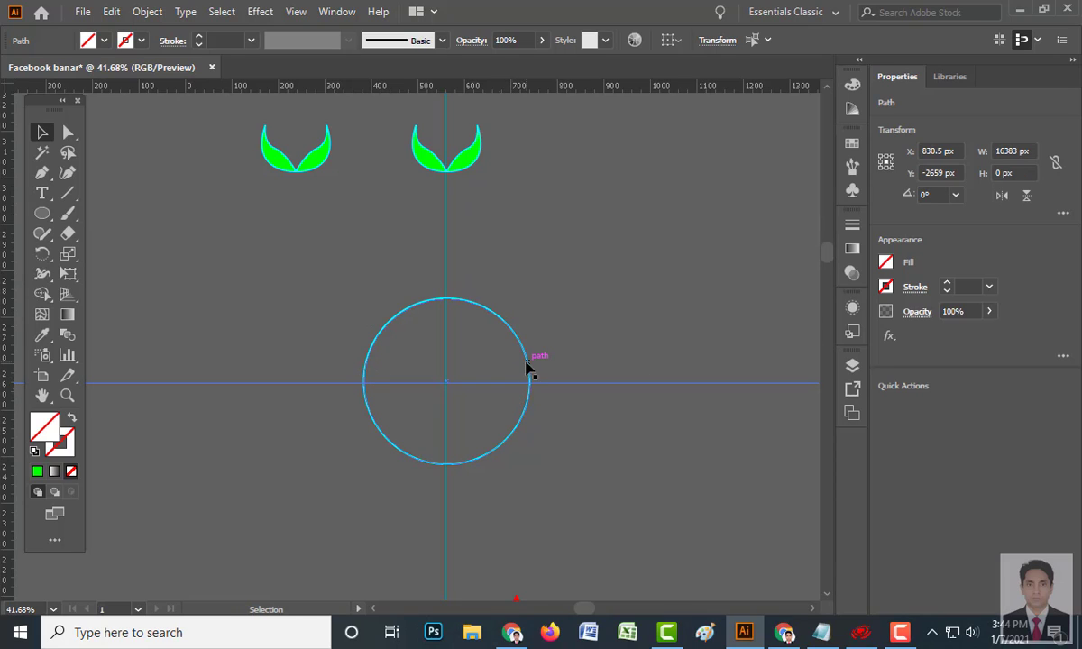
left_click(448, 390)
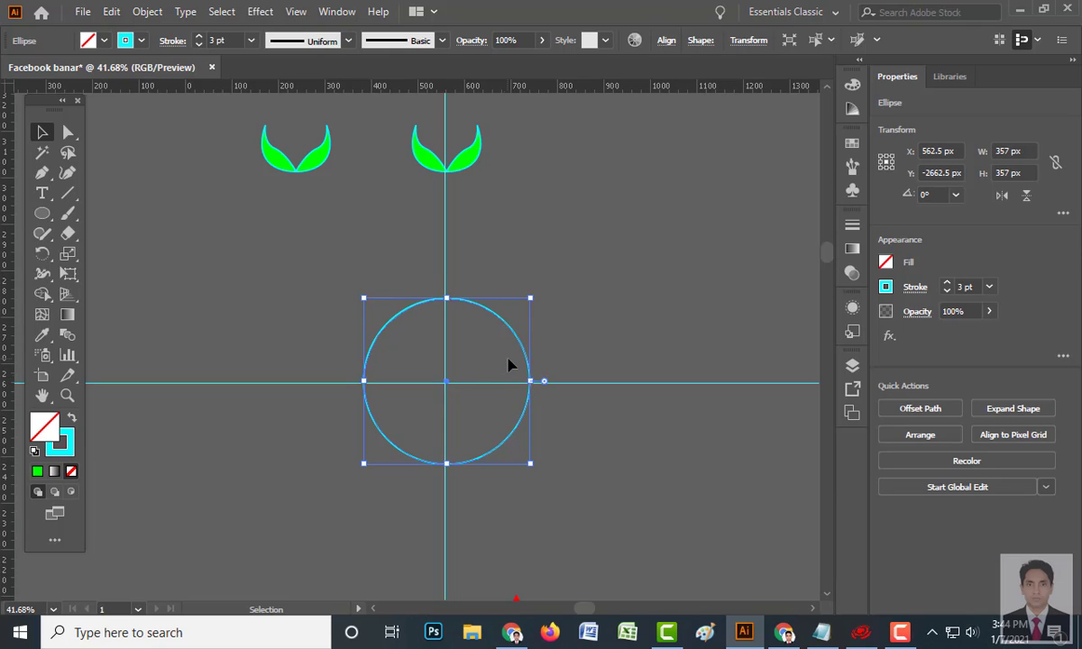
left_click(508, 364)
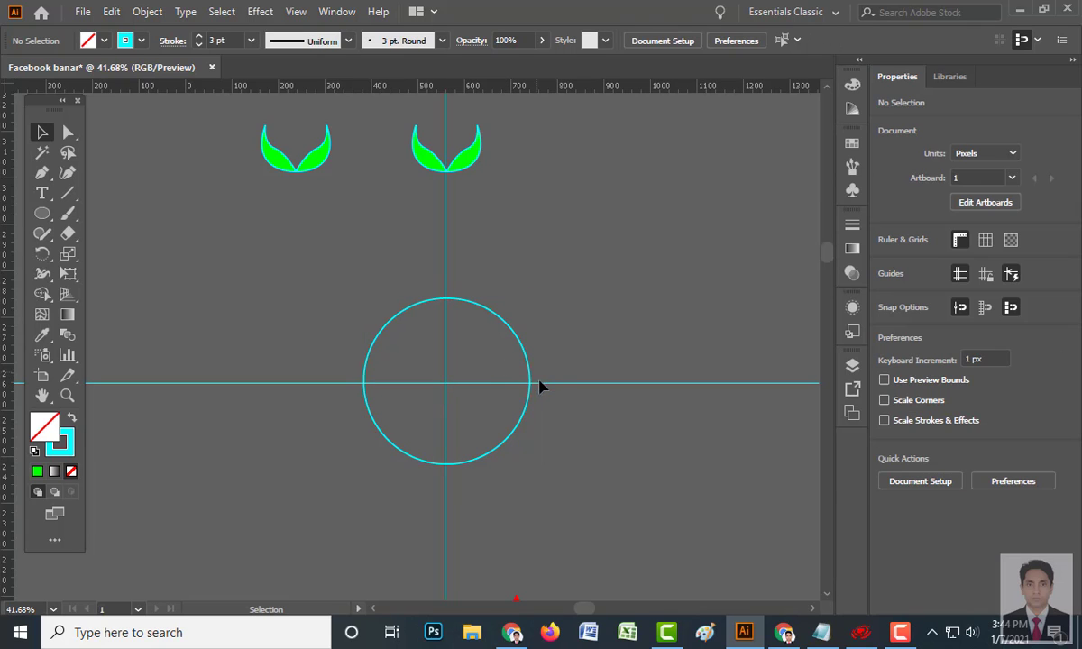
left_click(516, 338)
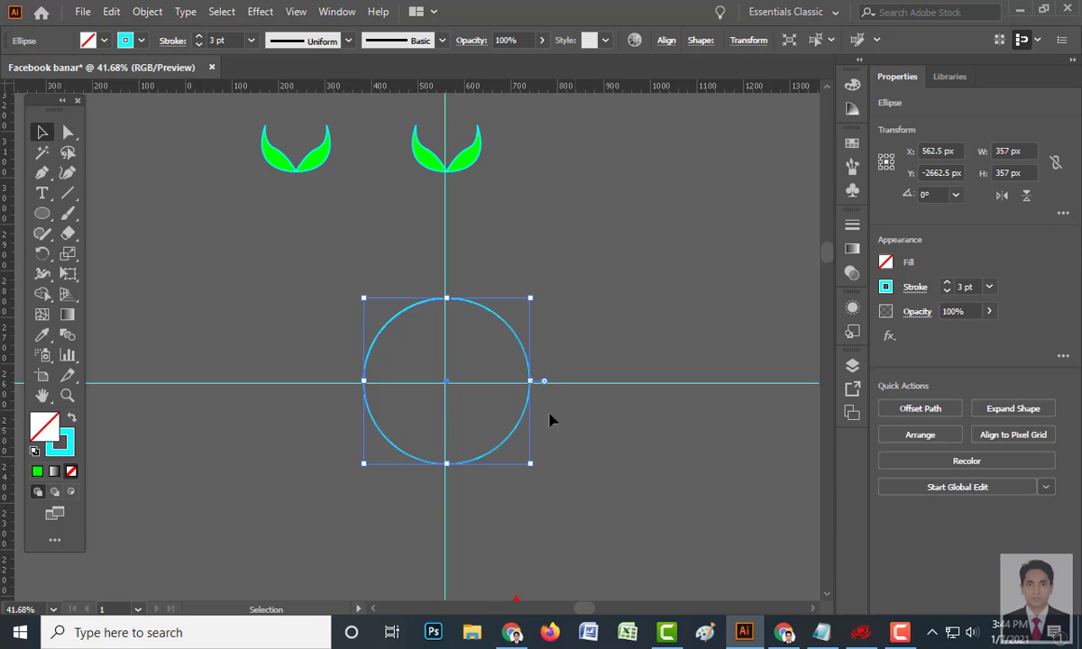
left_click(606, 248)
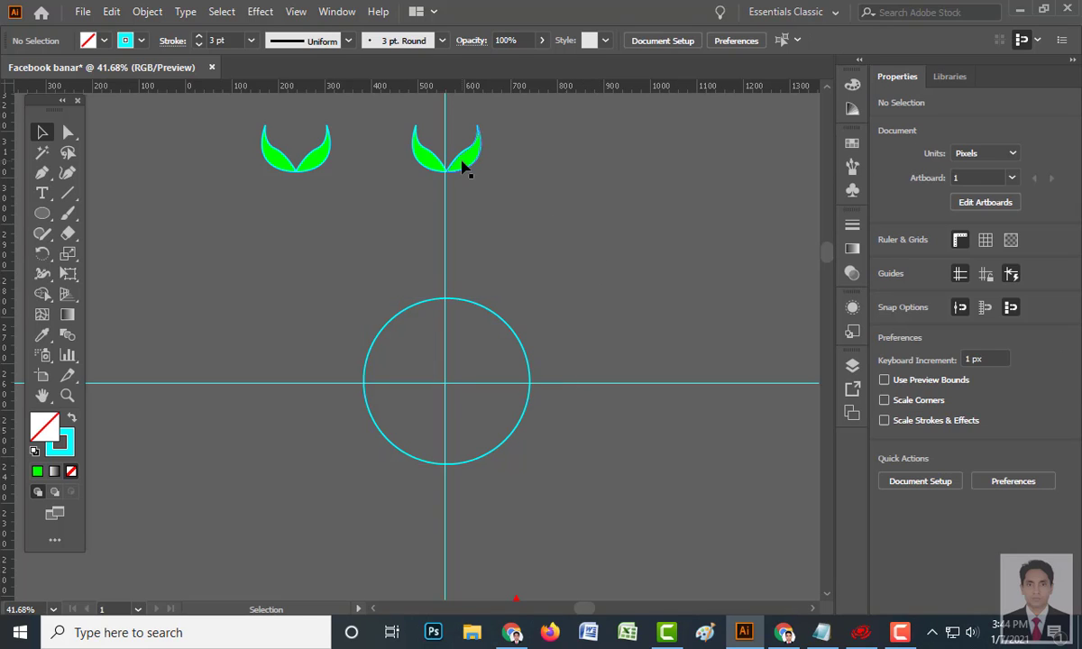
- Move the right-hand leaf pair onto the circle's leftmost point and enlarge the circle from its centre to about 454 px
left_click_drag(462, 165, 379, 375)
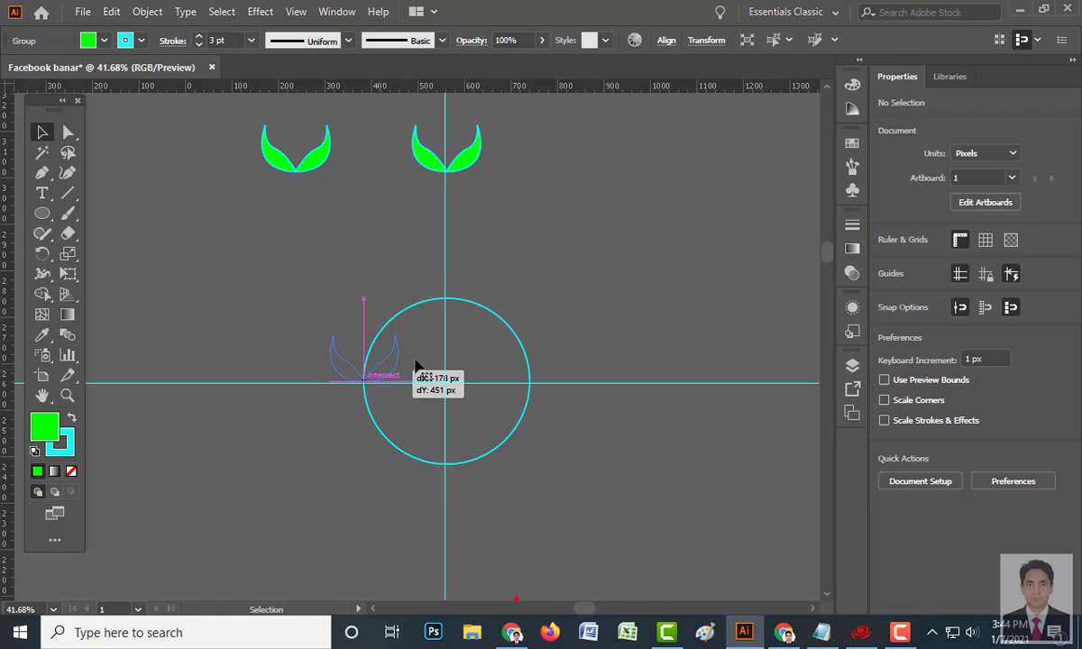
left_click(498, 320)
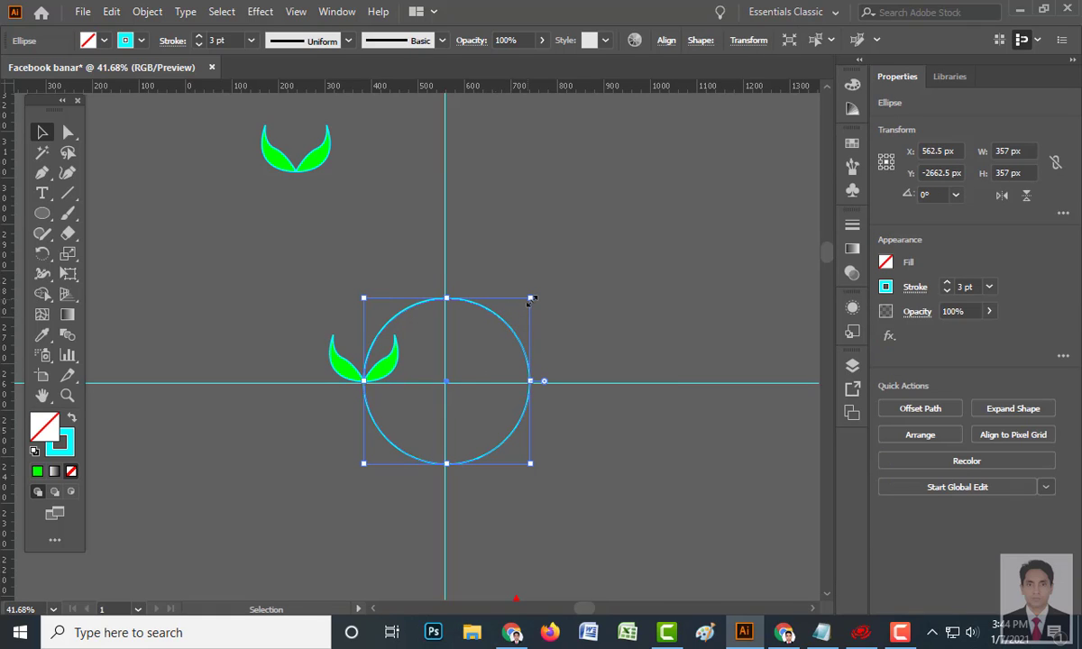
left_click_drag(531, 301, 668, 278)
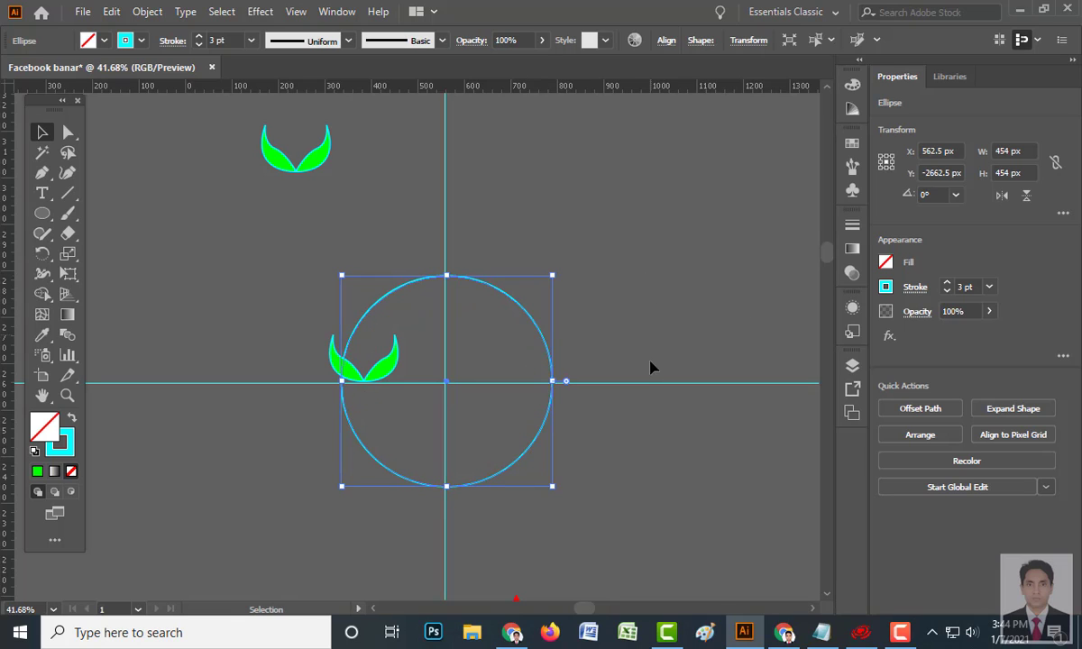
- Shift the leaf pair onto the enlarged circle's leftmost point and place a duplicate of it on the circle's rightmost point
left_click(388, 370)
left_click_drag(388, 370, 337, 370)
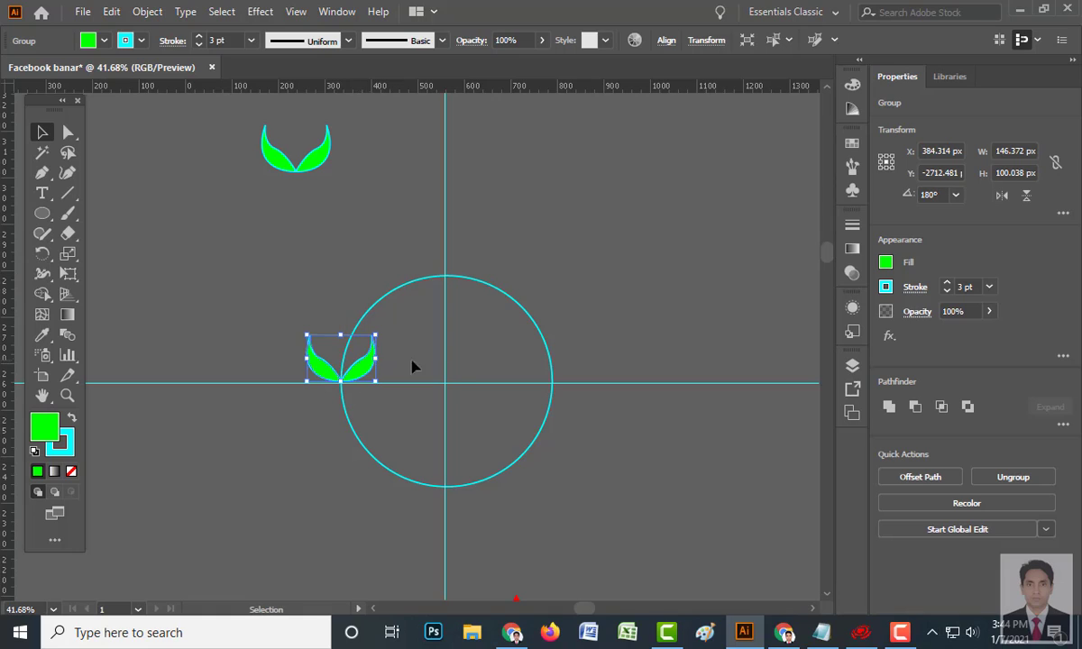
left_click(607, 305)
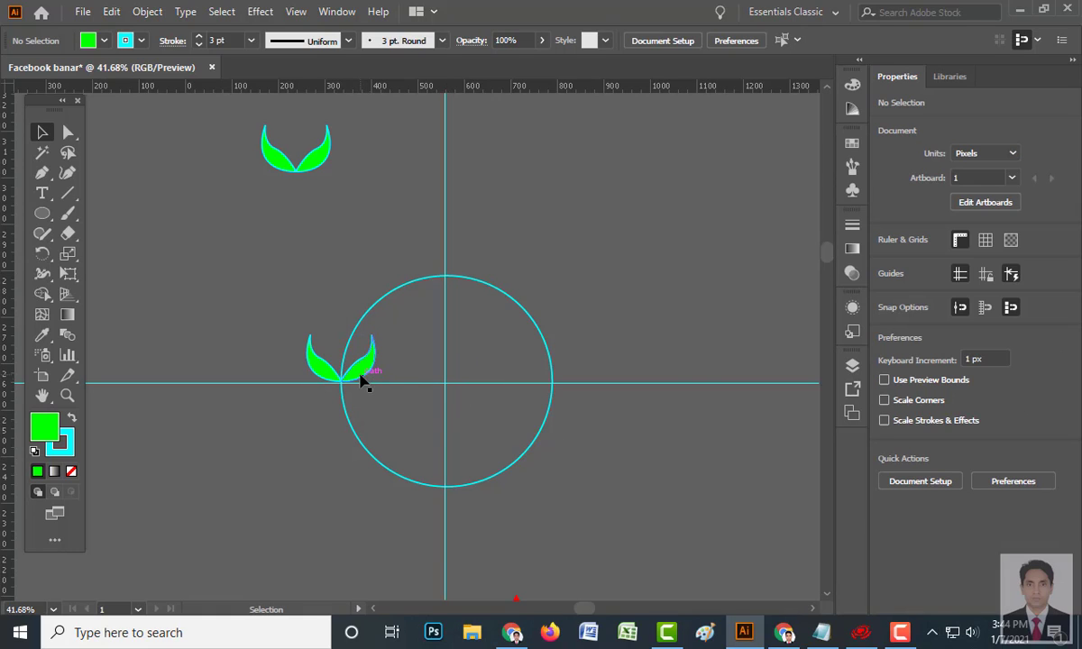
left_click_drag(359, 379, 570, 378)
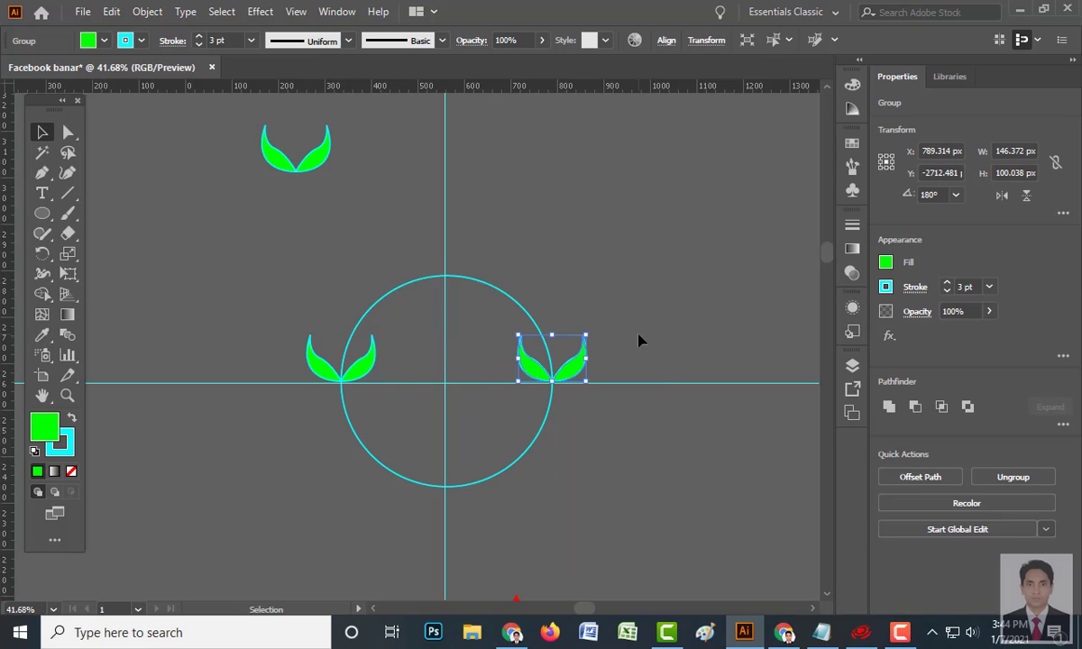
left_click(618, 361)
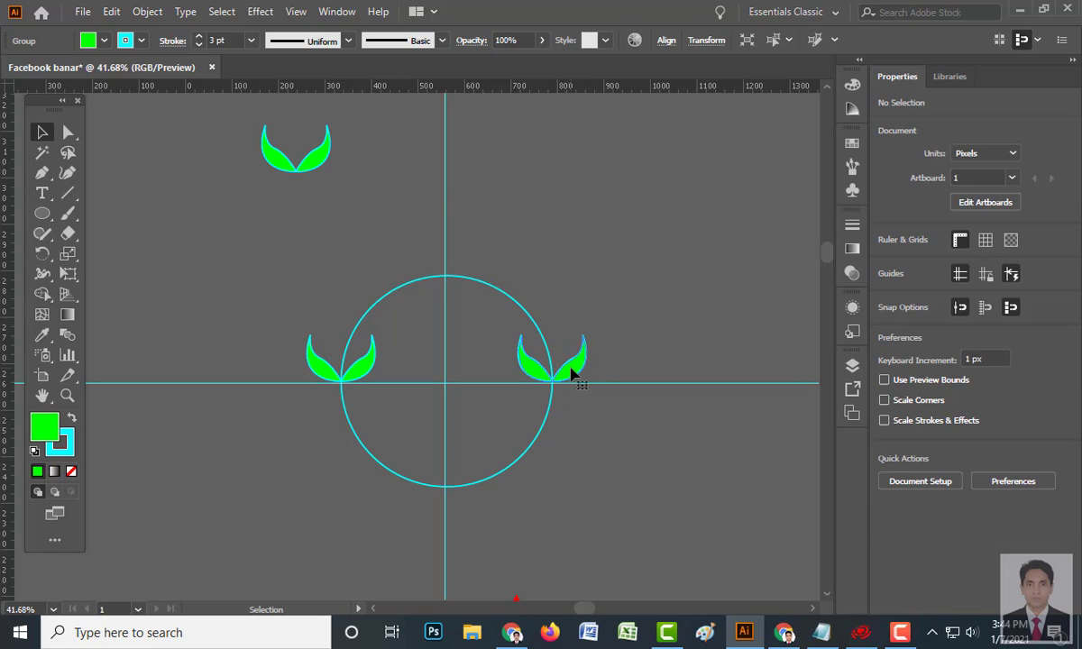
- Reflect the leaf pair on the circle's right side across the vertical axis
right_click(573, 373)
mouse_move(667, 261)
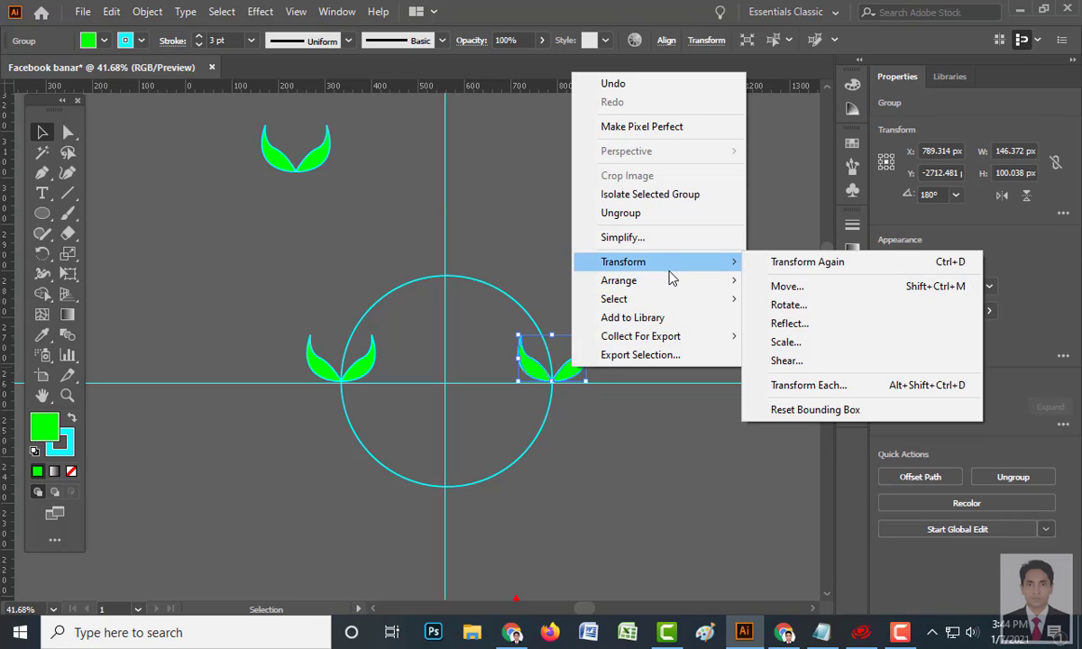
left_click(783, 322)
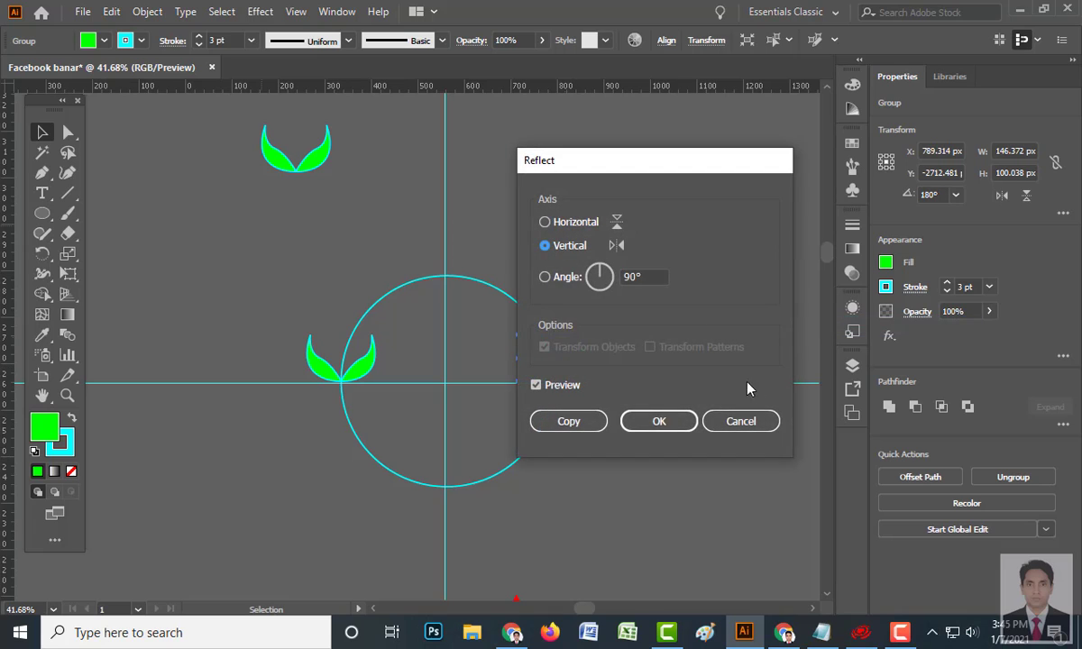
left_click_drag(695, 166, 777, 167)
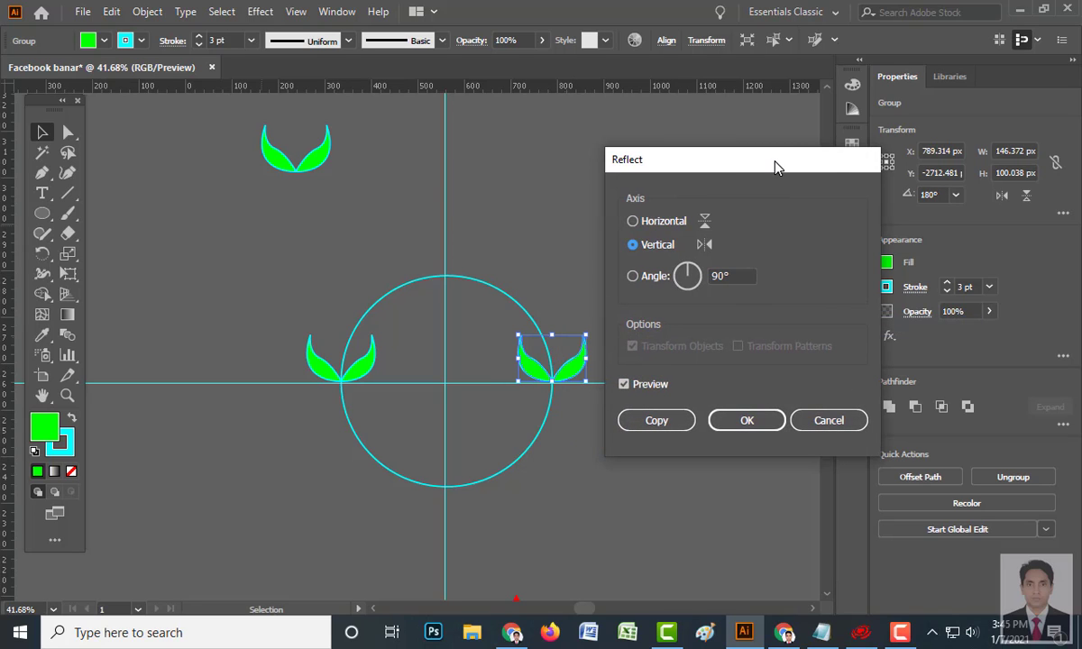
left_click(753, 416)
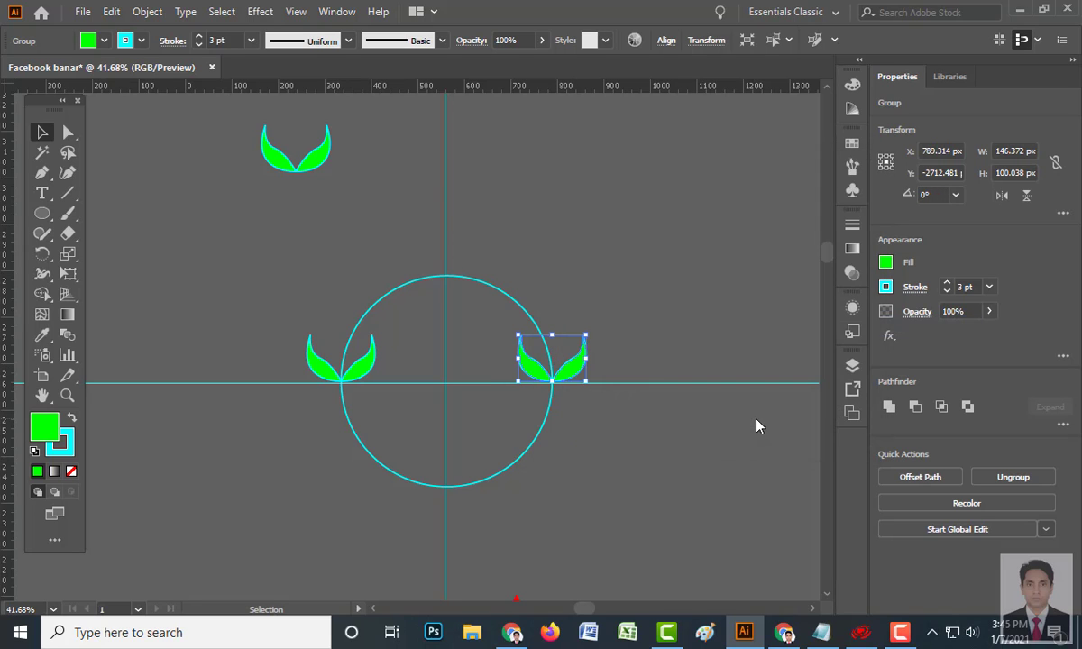
- Reflect the right leaf pair across the horizontal axis and move it down so its joint sits on the circle's rightmost point
right_click(570, 362)
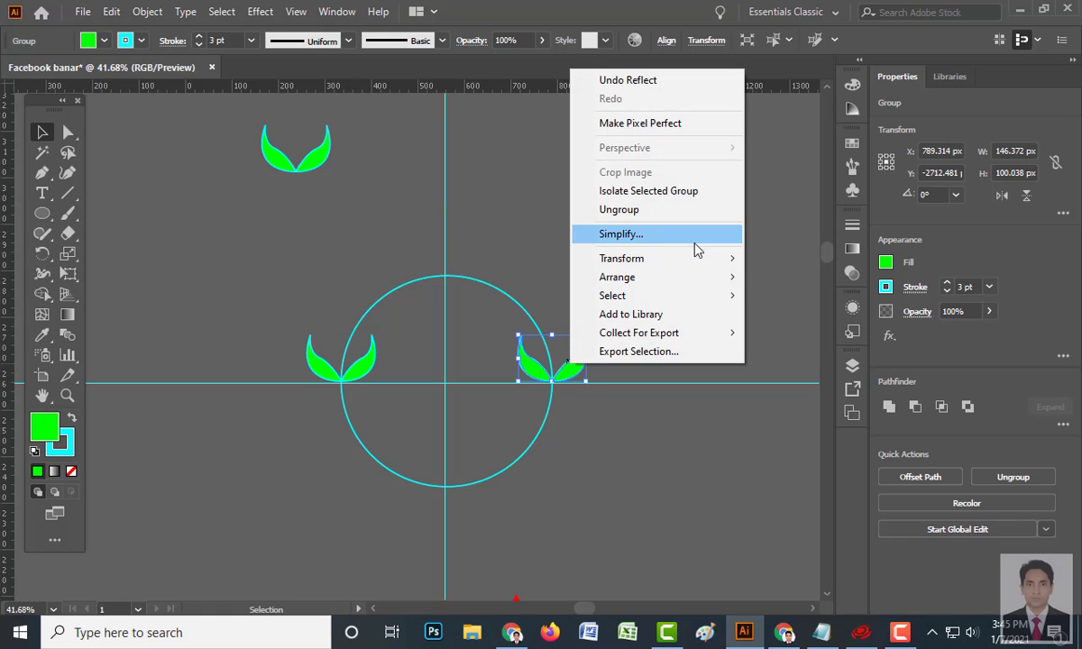
mouse_move(694, 262)
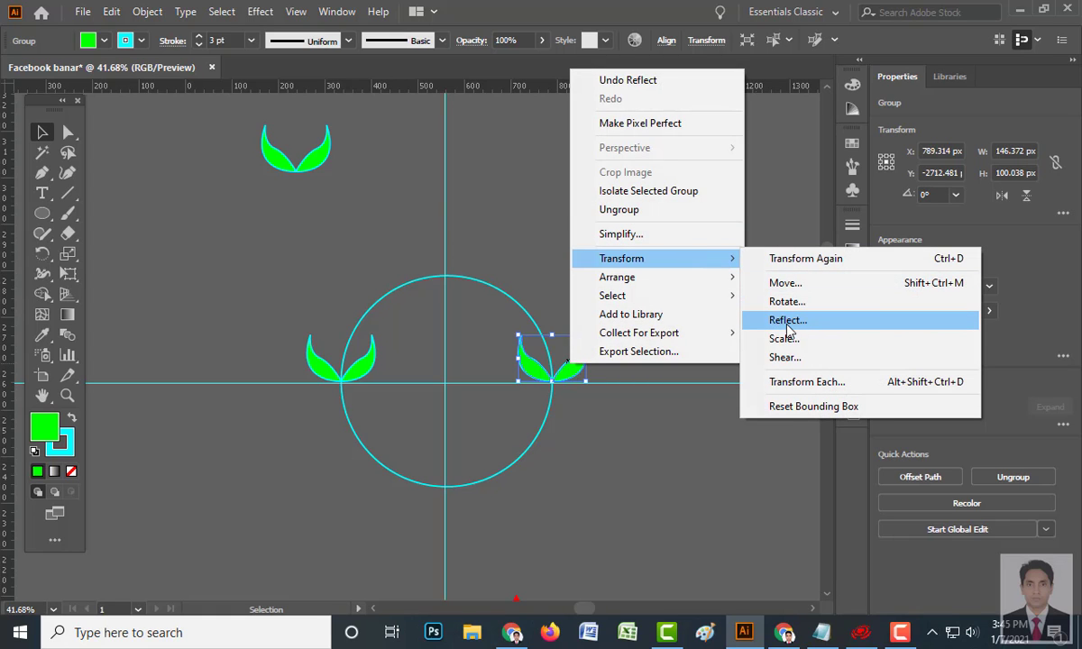
left_click(814, 317)
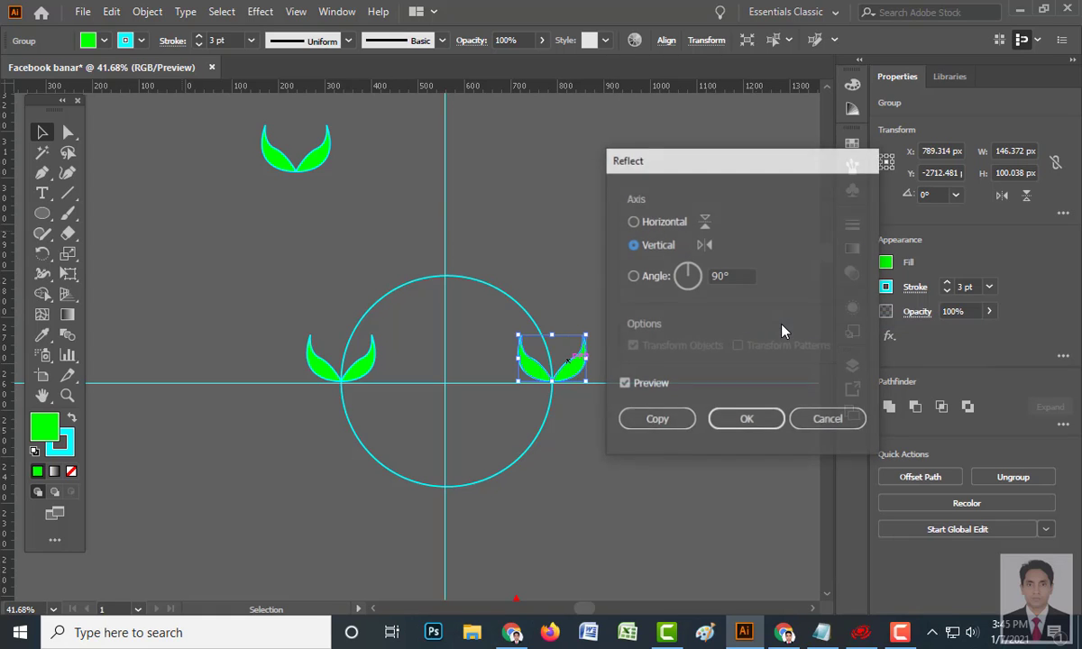
left_click(665, 221)
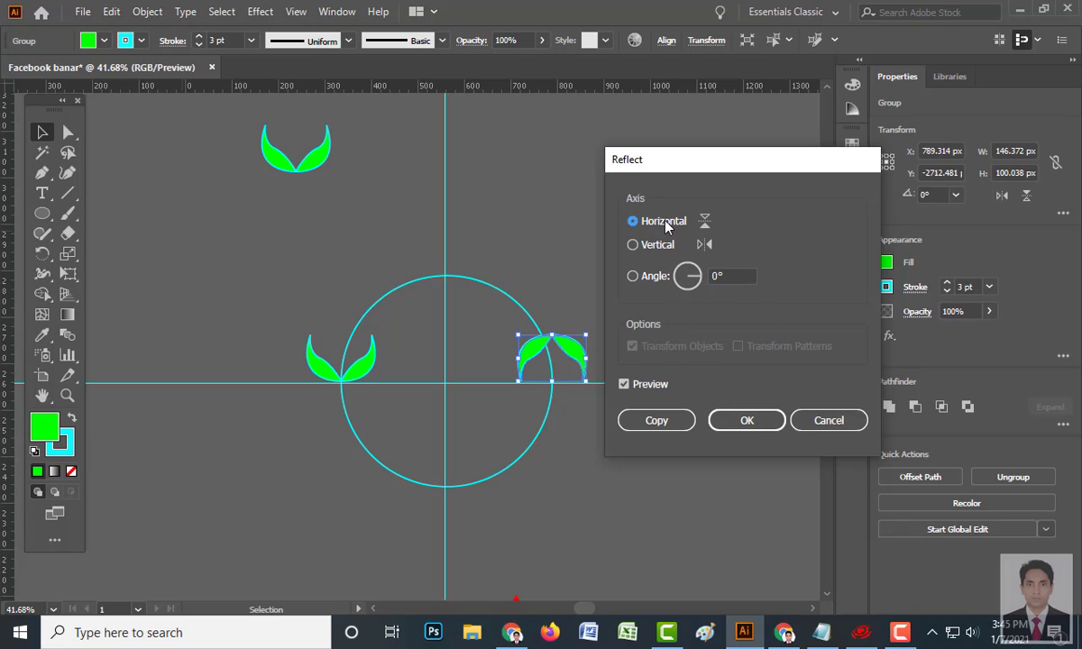
left_click(747, 422)
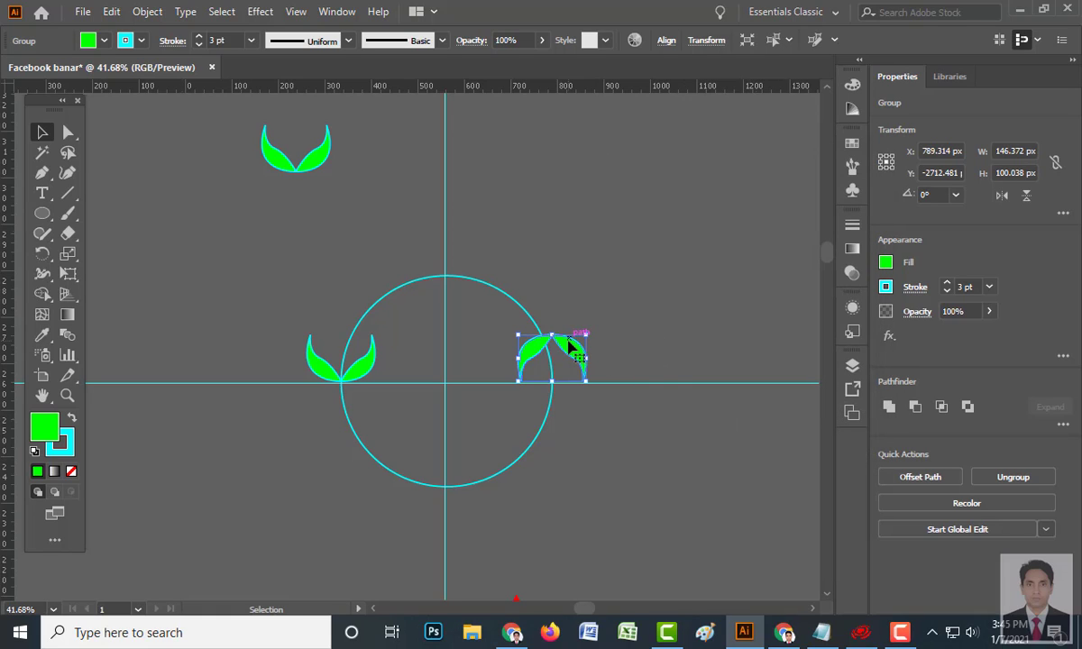
left_click_drag(570, 347, 570, 397)
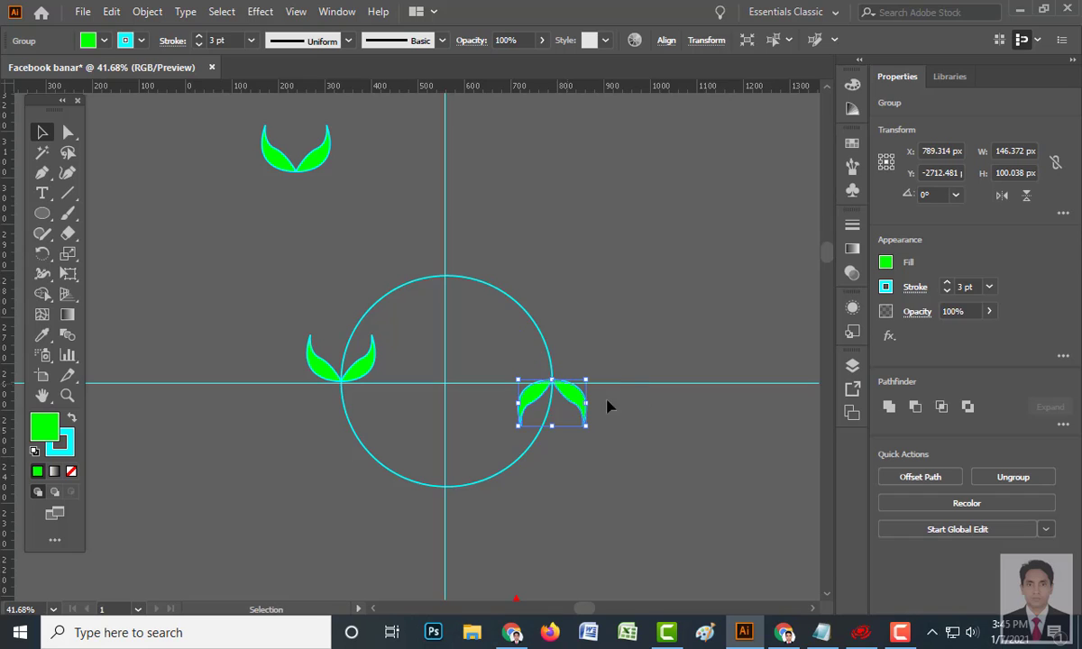
left_click(655, 314)
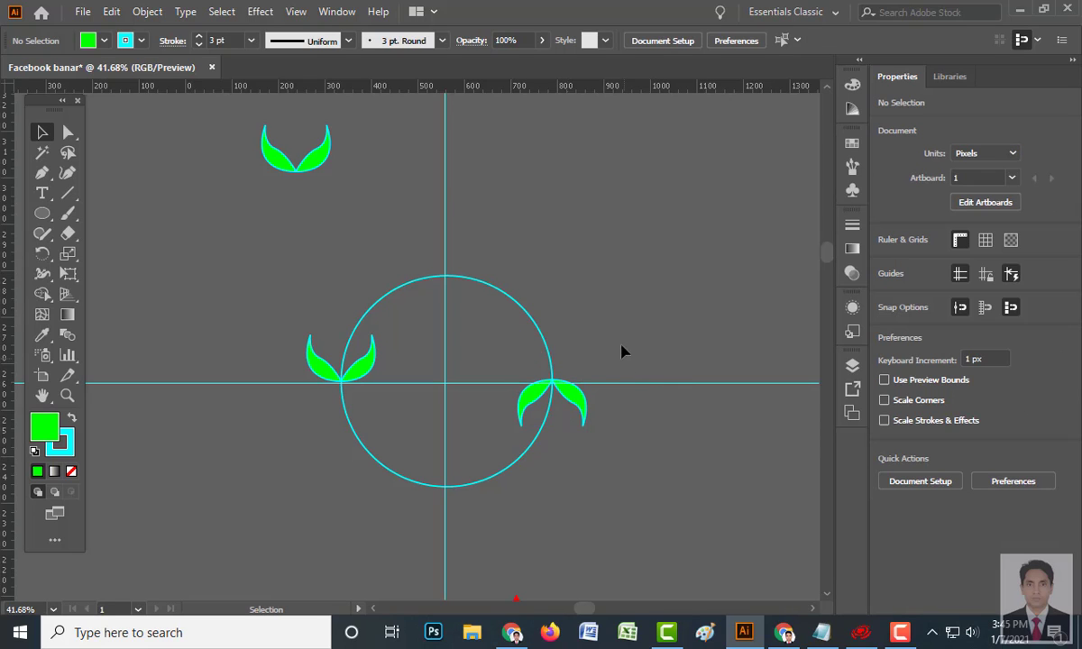
- Group the two leaf pairs on opposite sides of the circle
left_click(350, 364)
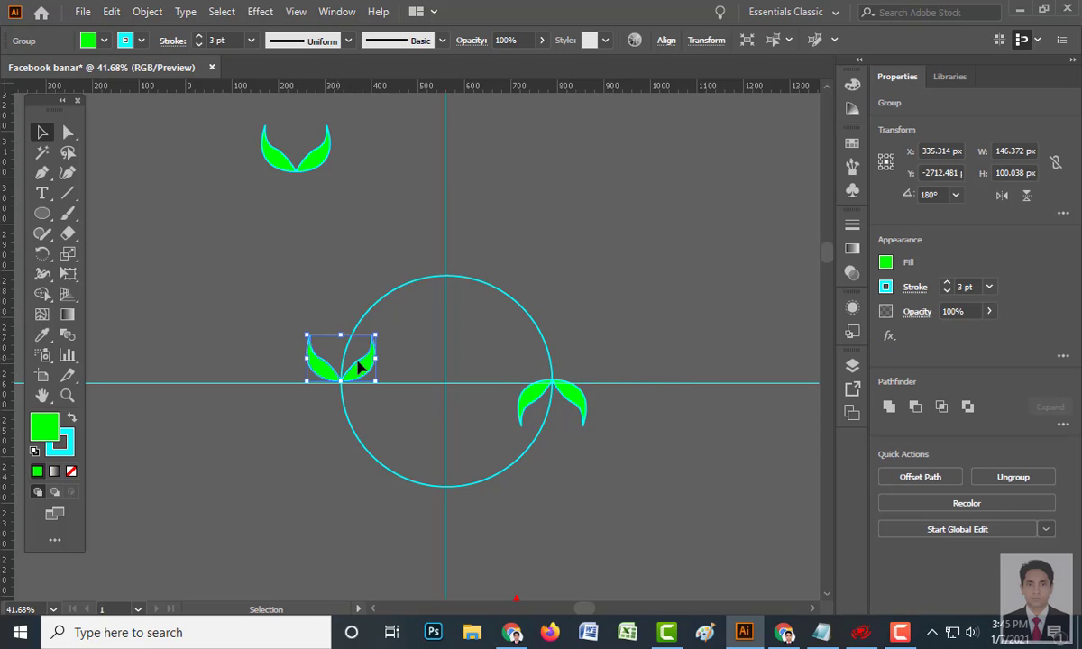
left_click(526, 410, "shift")
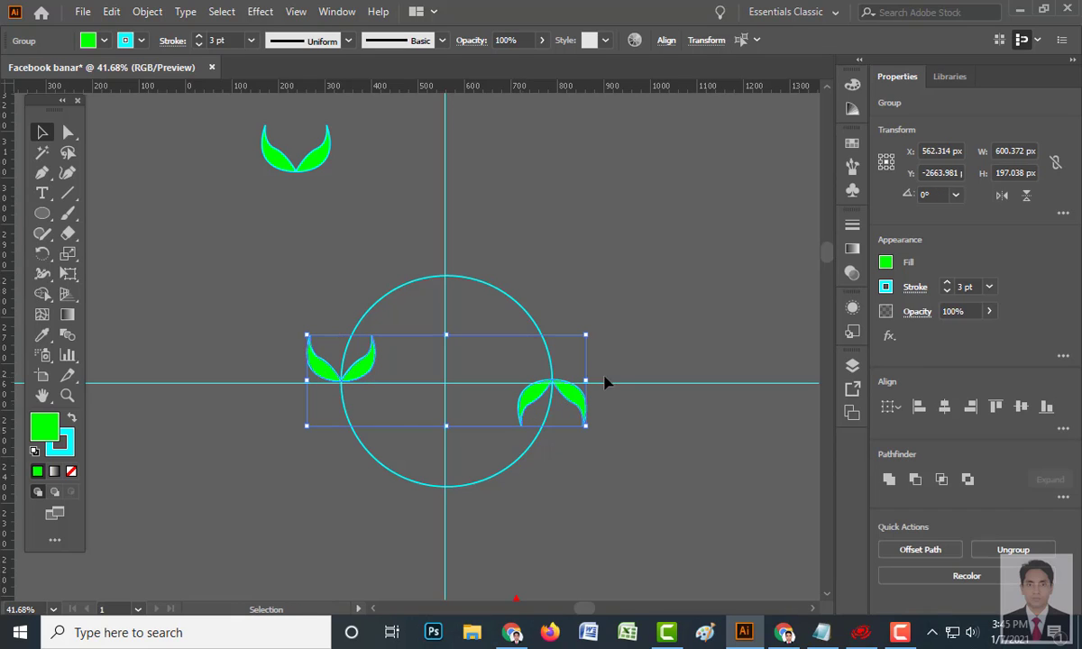
left_click(40, 135)
right_click(506, 372)
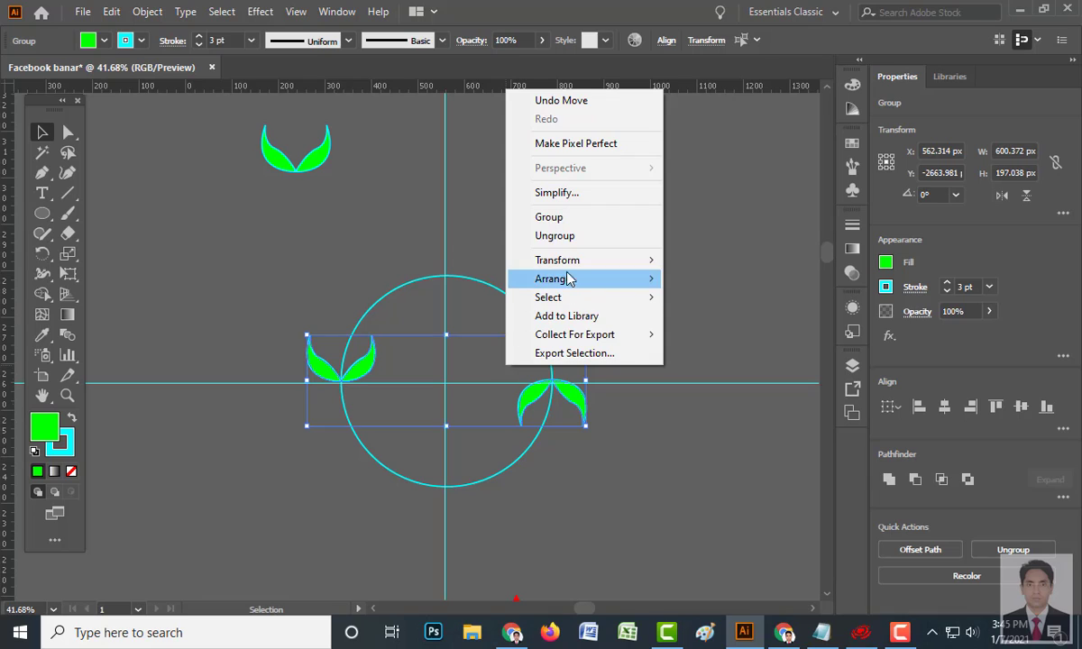
left_click(558, 225)
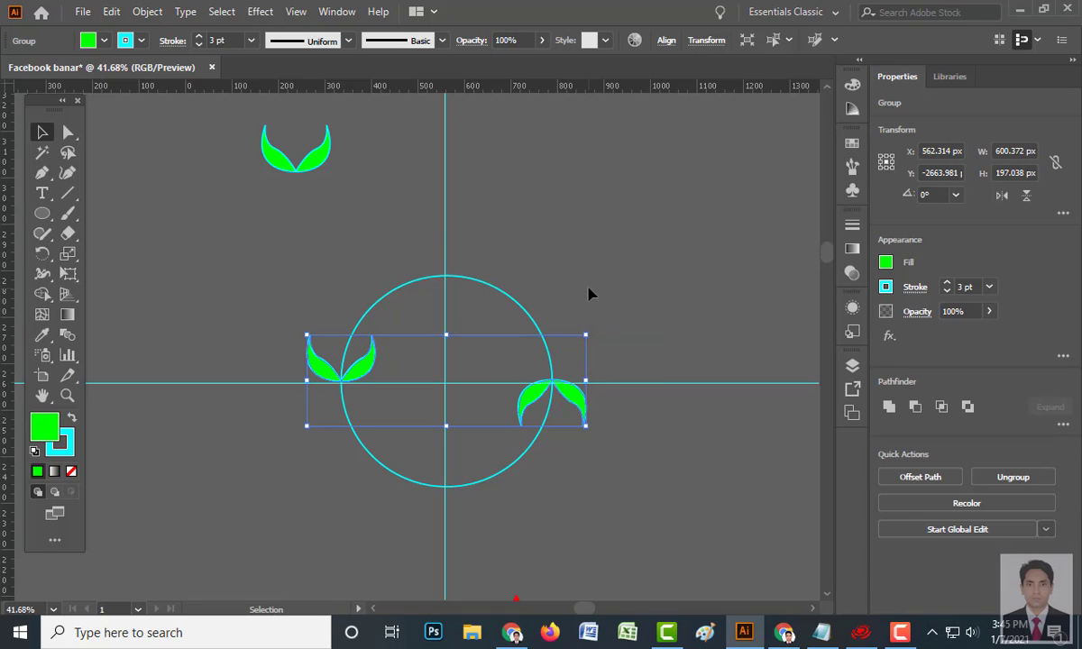
left_click(566, 349)
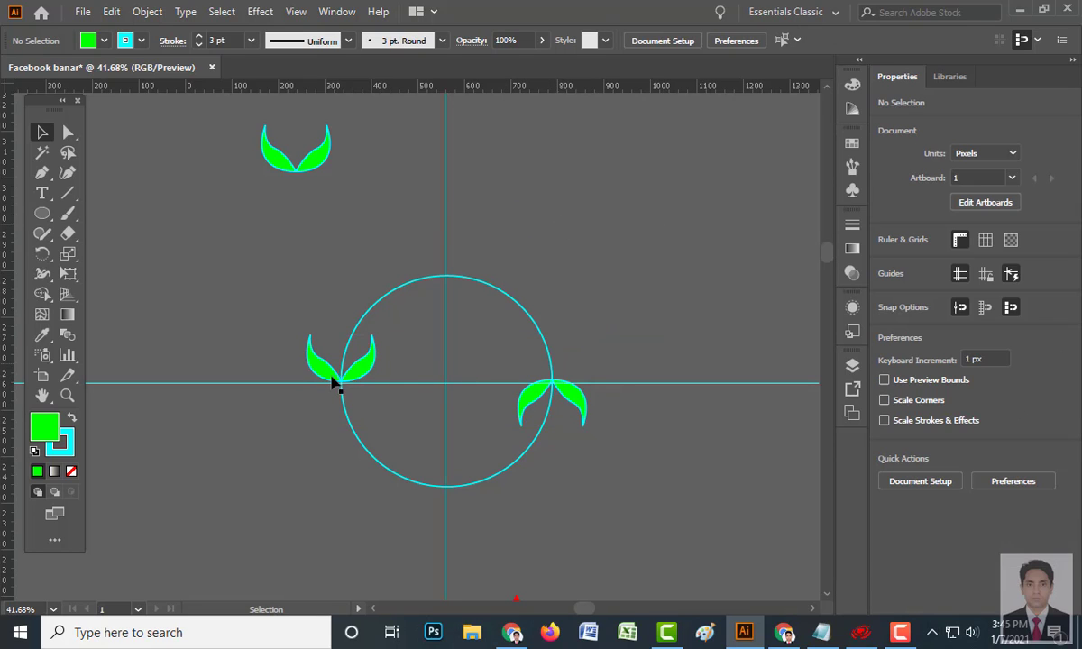
- Rotate a copy of the grouped opposite leaf pairs around the circle's centre by an angle of 360/16
left_click(360, 377)
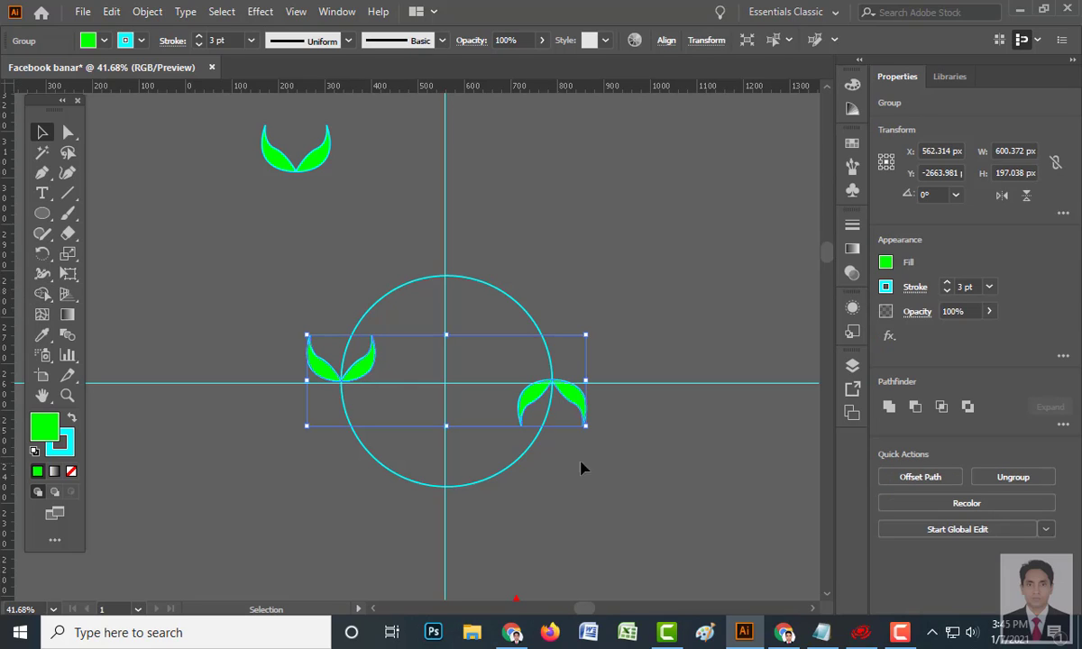
left_click(42, 256)
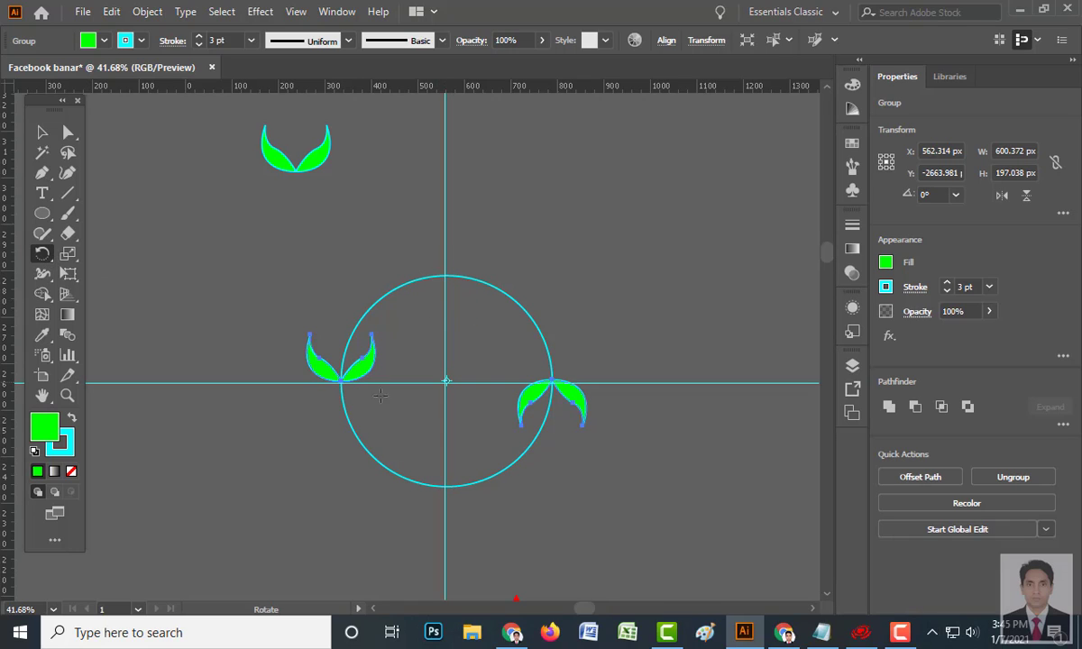
left_click(445, 380)
left_click(446, 381, "alt")
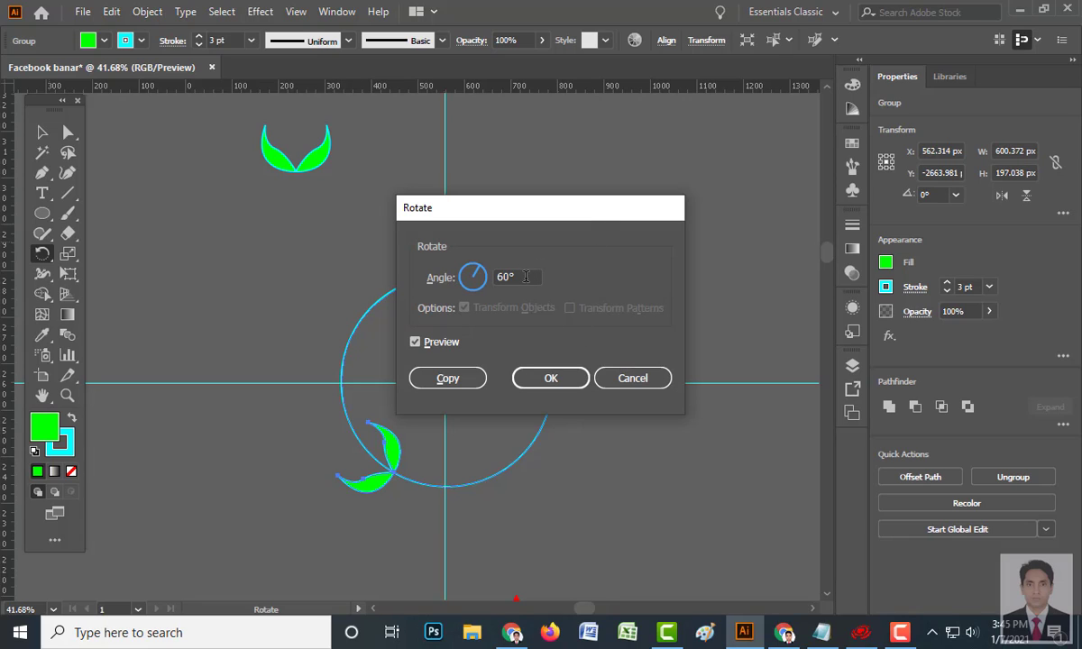
left_click_drag(527, 277, 499, 278)
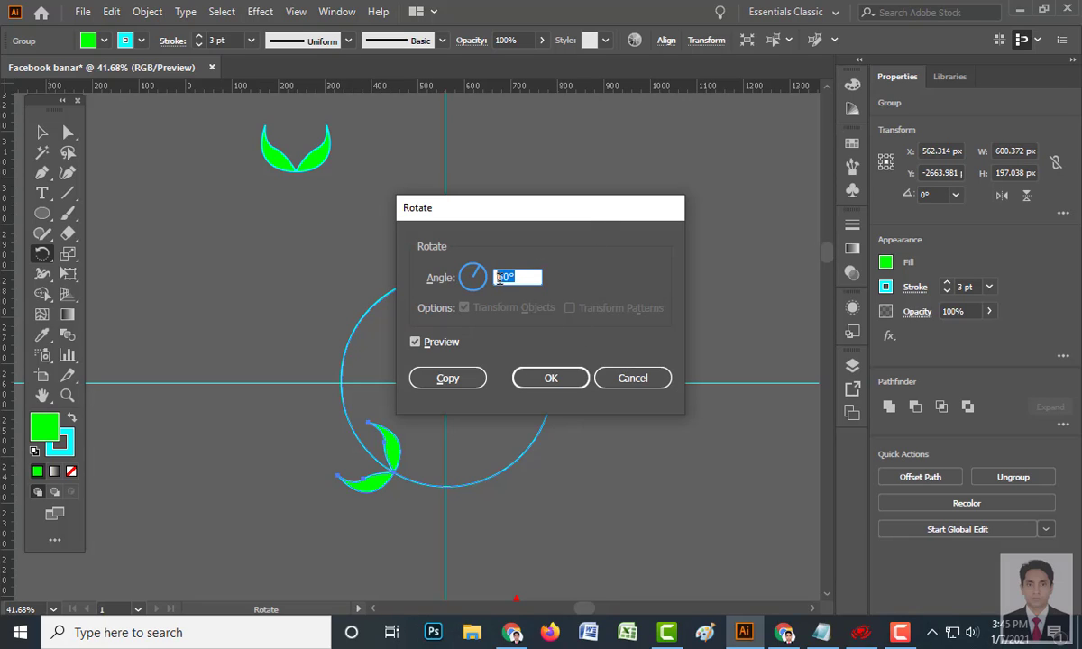
type("360/16")
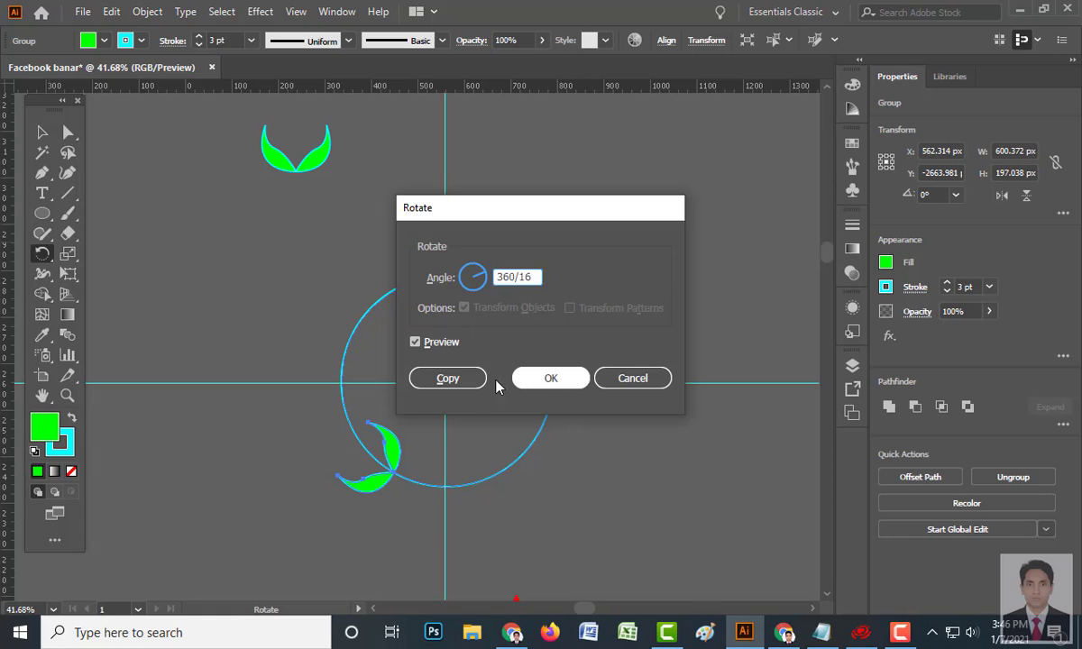
left_click(448, 378)
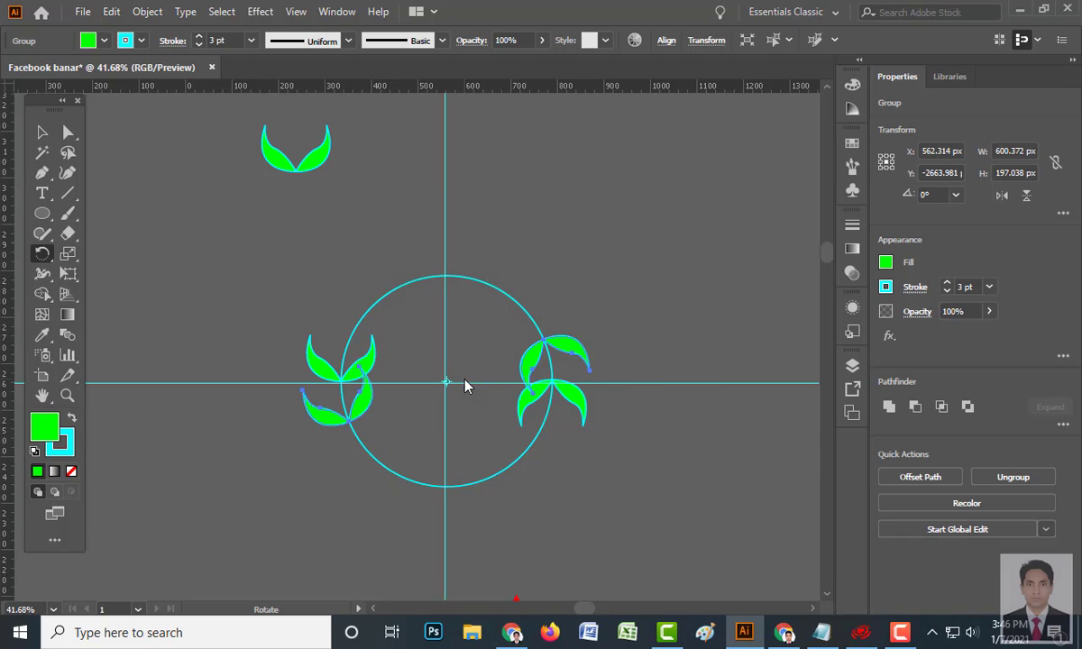
- Repeat the rotated copy of the leaf group until leaf pairs fill the whole circle
key("v")
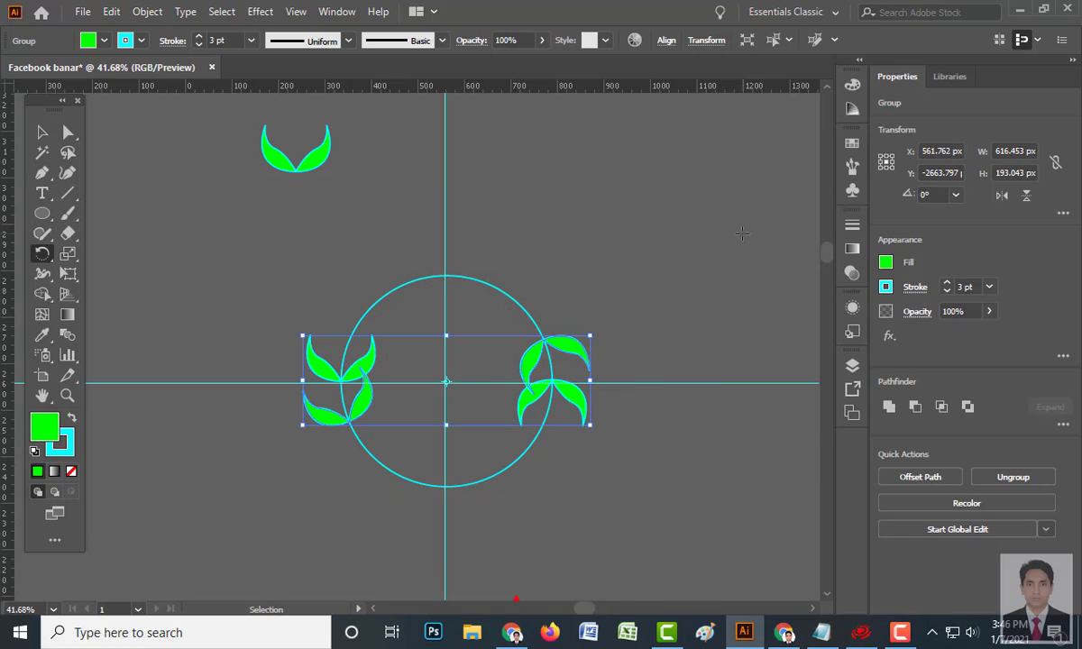
key("ctrl+d")
key("ctrl+d")
key("ctrl+d")
key("ctrl+d")
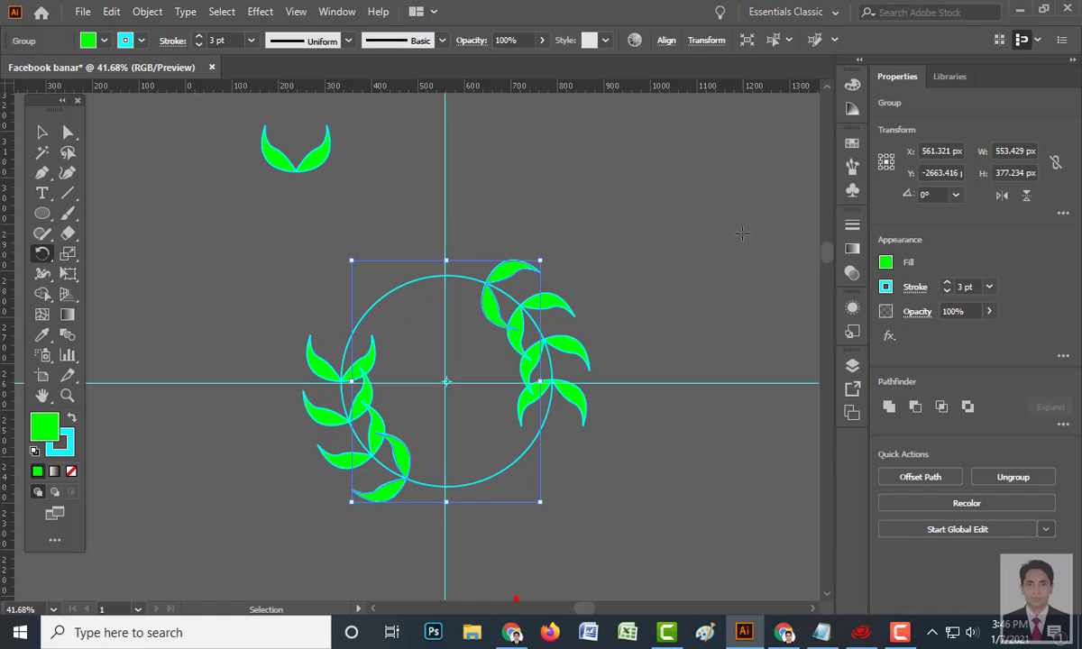
key("ctrl+d")
key("r")
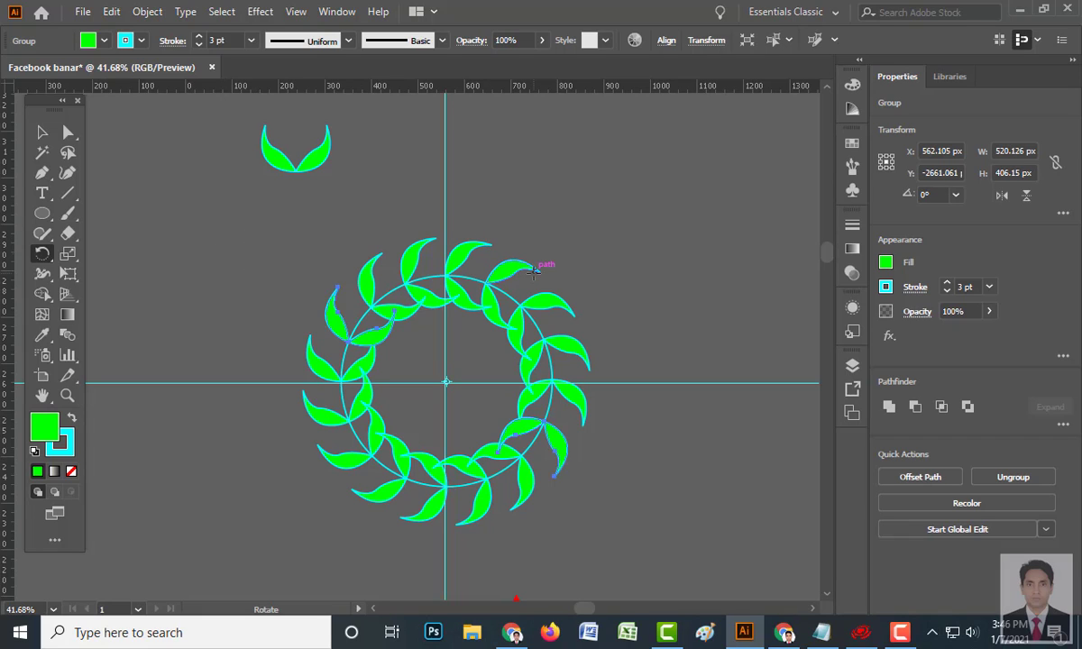
- Select the circle with all its leaf pairs and group them into one ornament
key("v")
left_click_drag(306, 244, 582, 509)
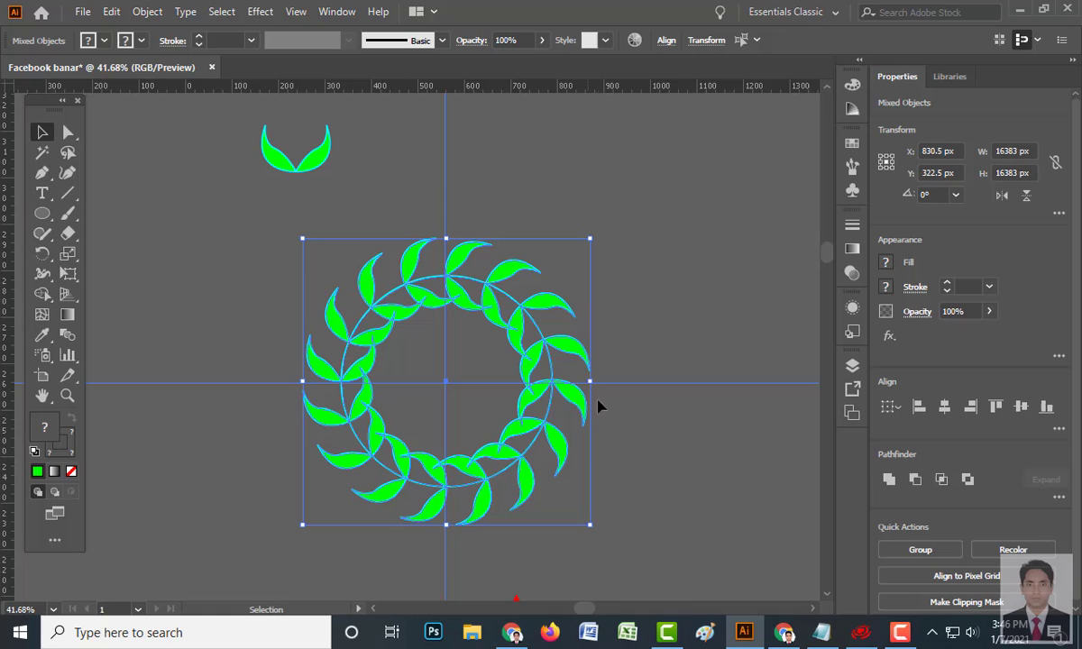
right_click(545, 306)
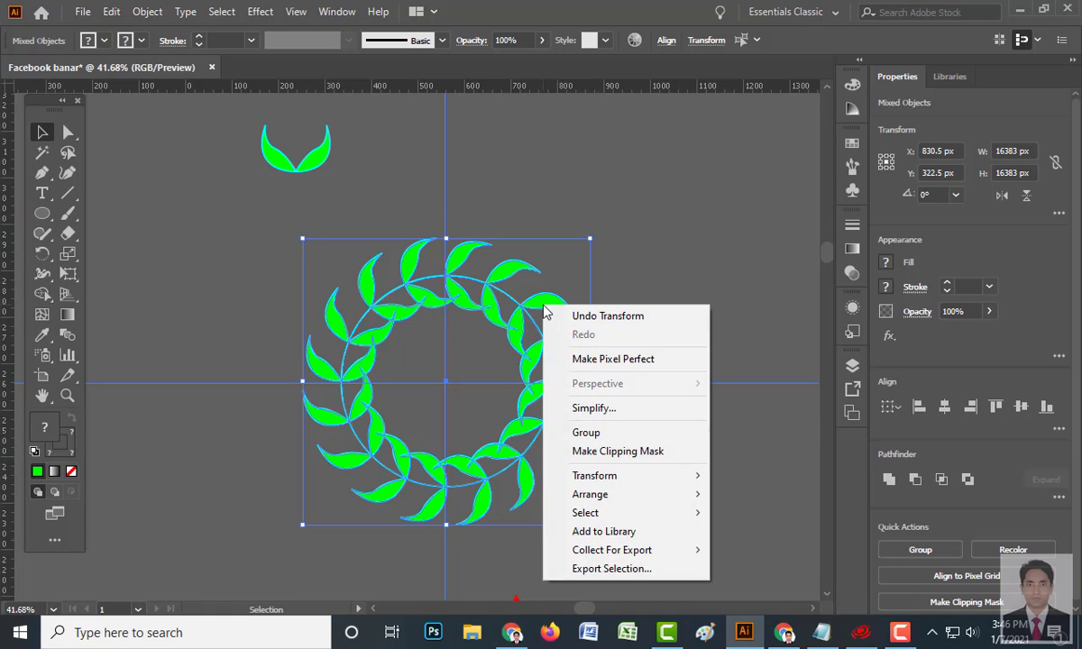
left_click(586, 433)
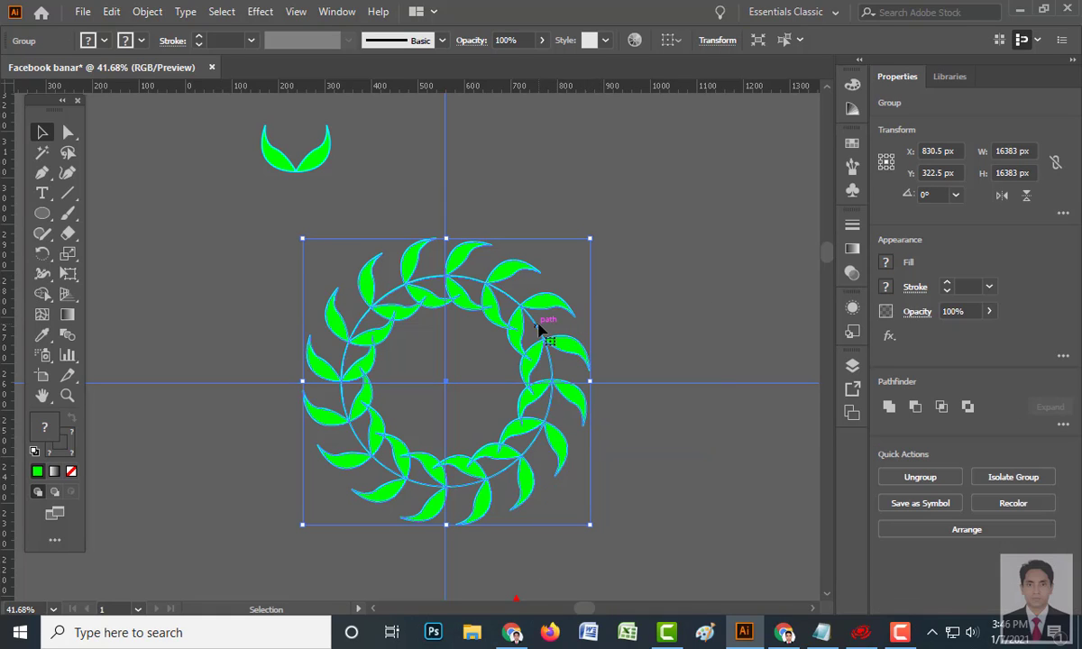
- Add a smaller, concentric copy of the leaf ring inside the original by scaling it from the centre
key("a")
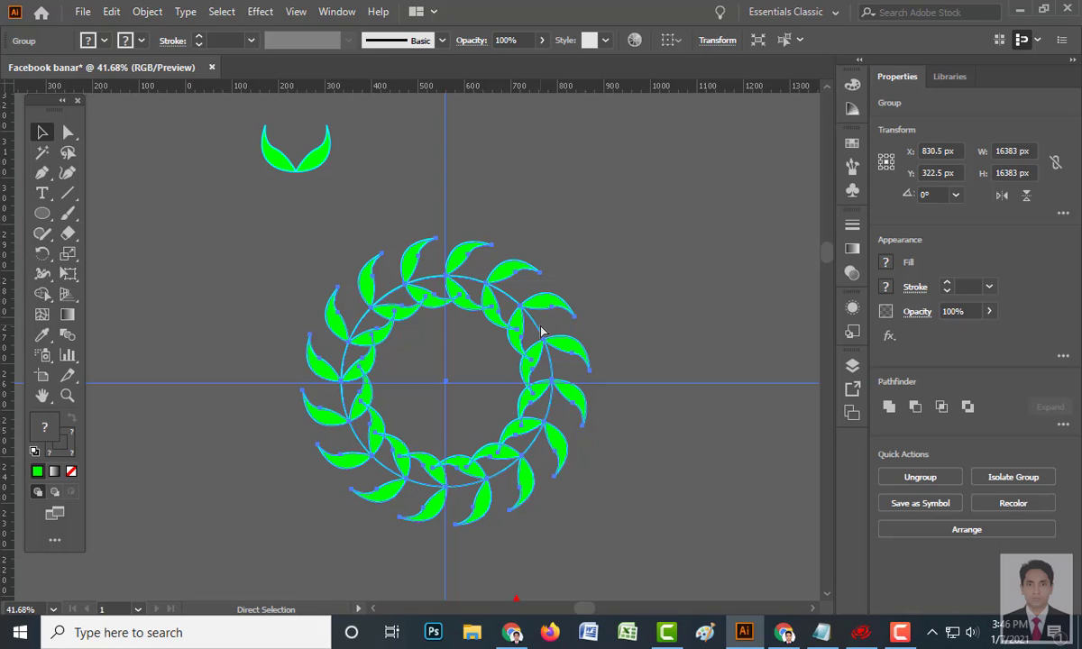
key("v")
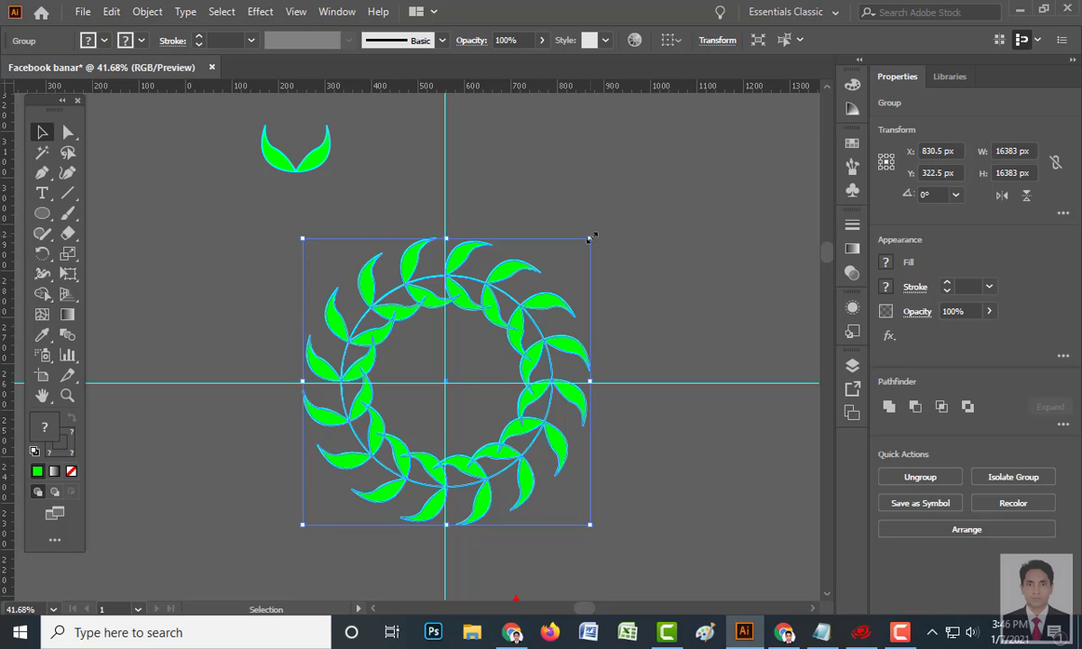
left_click_drag(589, 239, 523, 319)
left_click(648, 269)
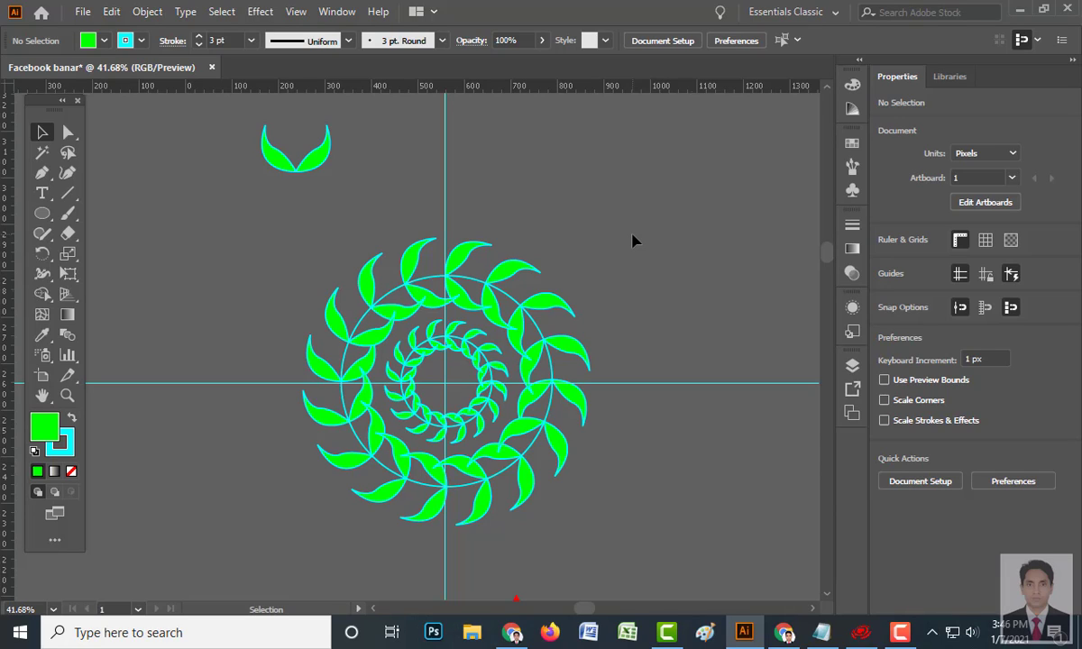
- Draw a rectangle about 778 by 738 px that covers the whole leaf ornament
left_click(42, 217)
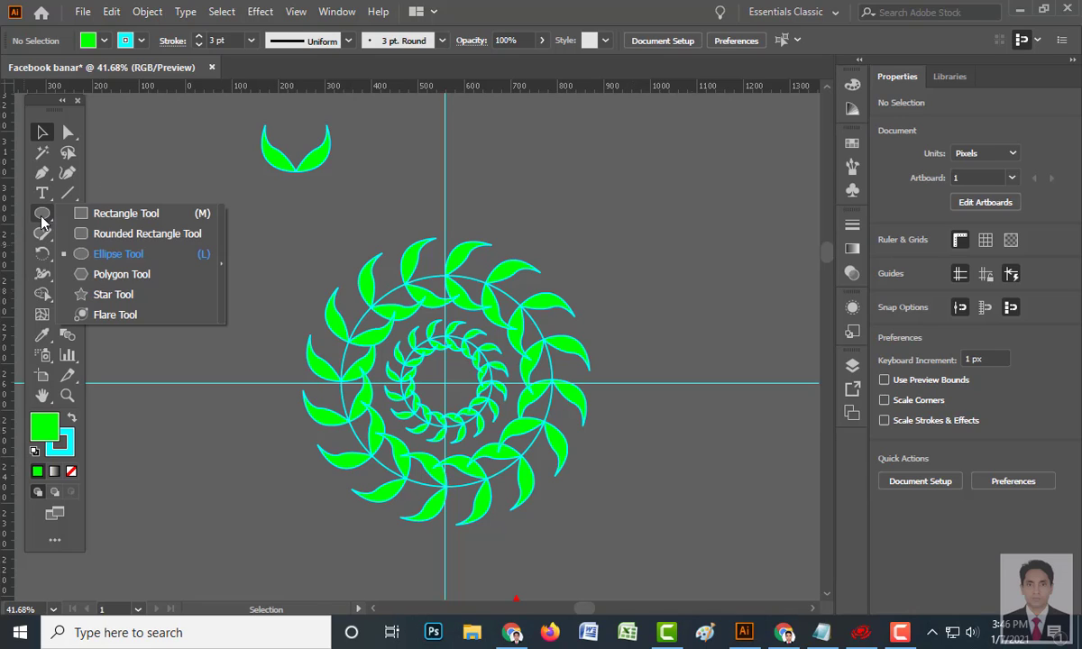
left_click(99, 216)
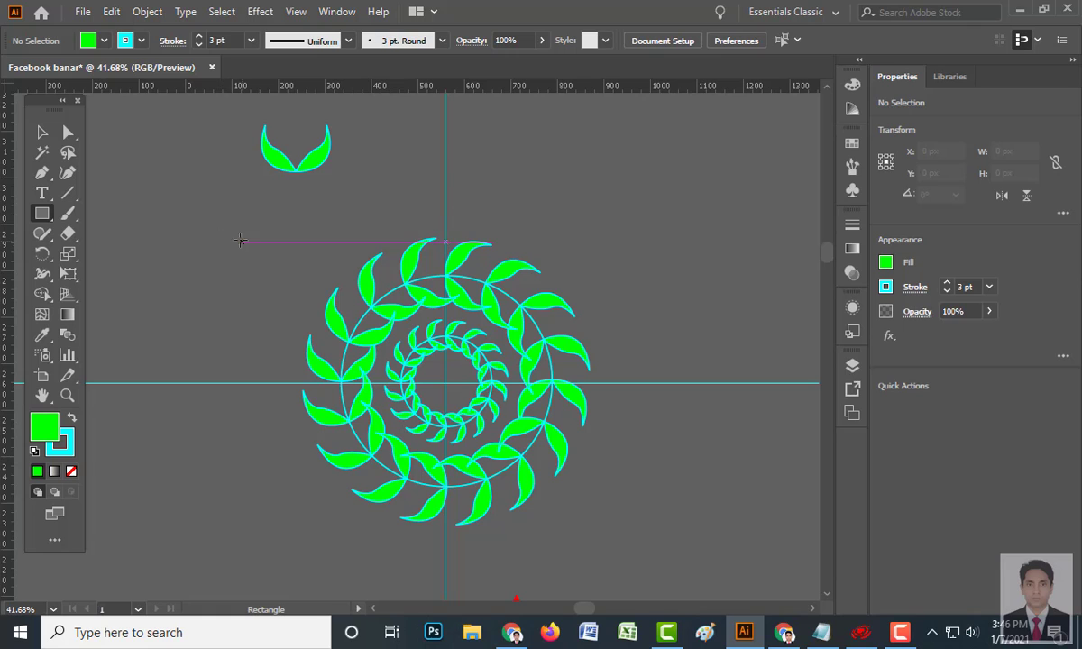
left_click_drag(239, 238, 588, 538)
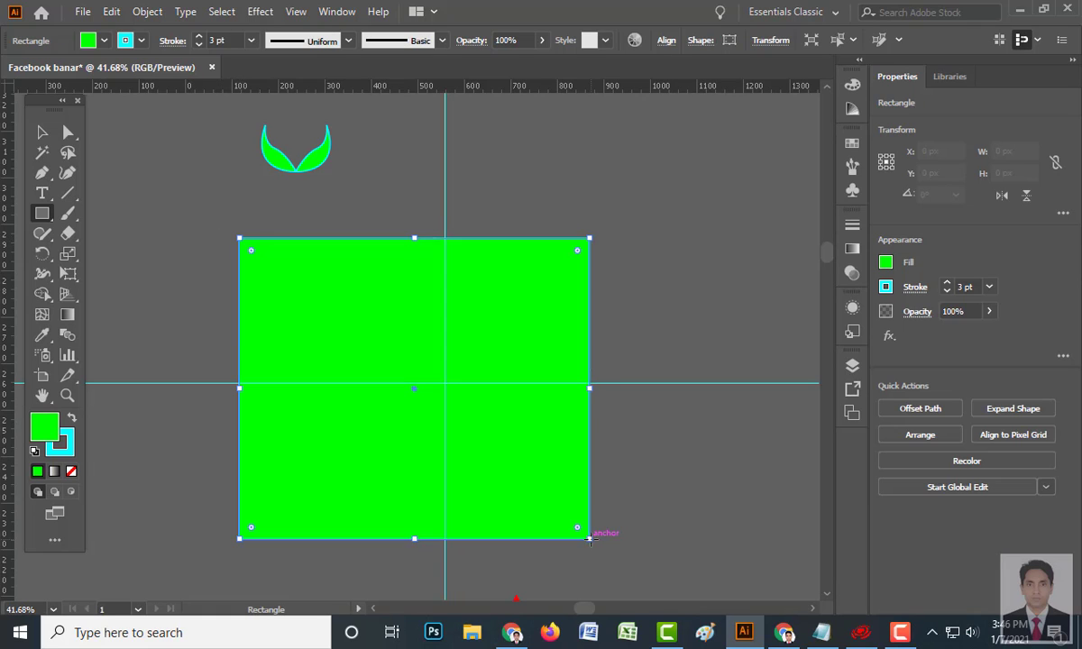
key("Delete")
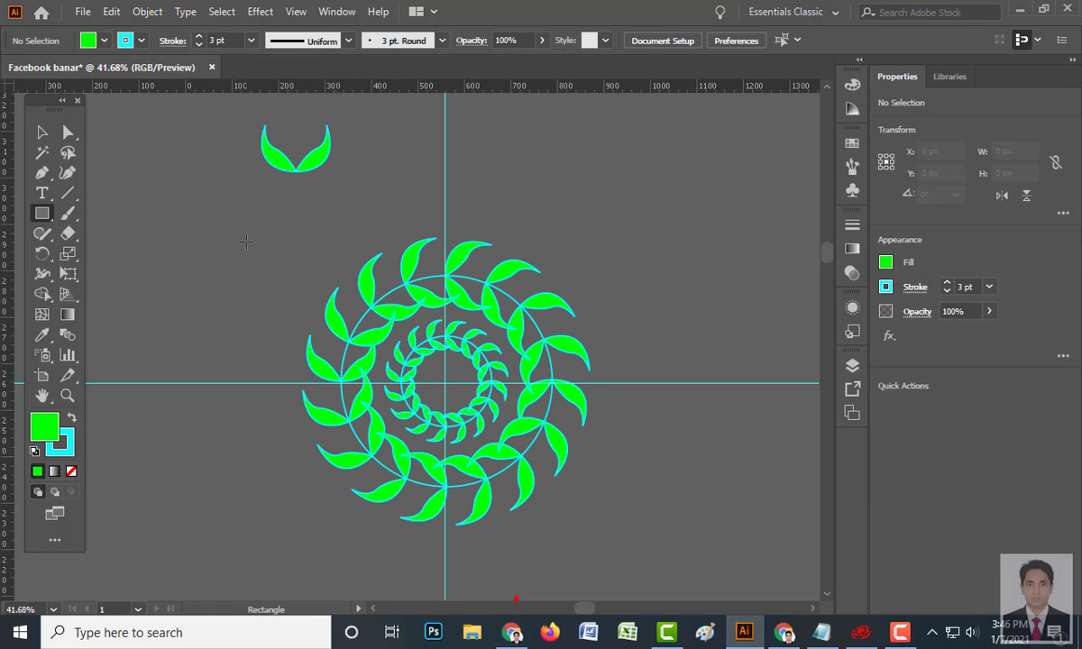
left_click_drag(256, 216, 616, 558)
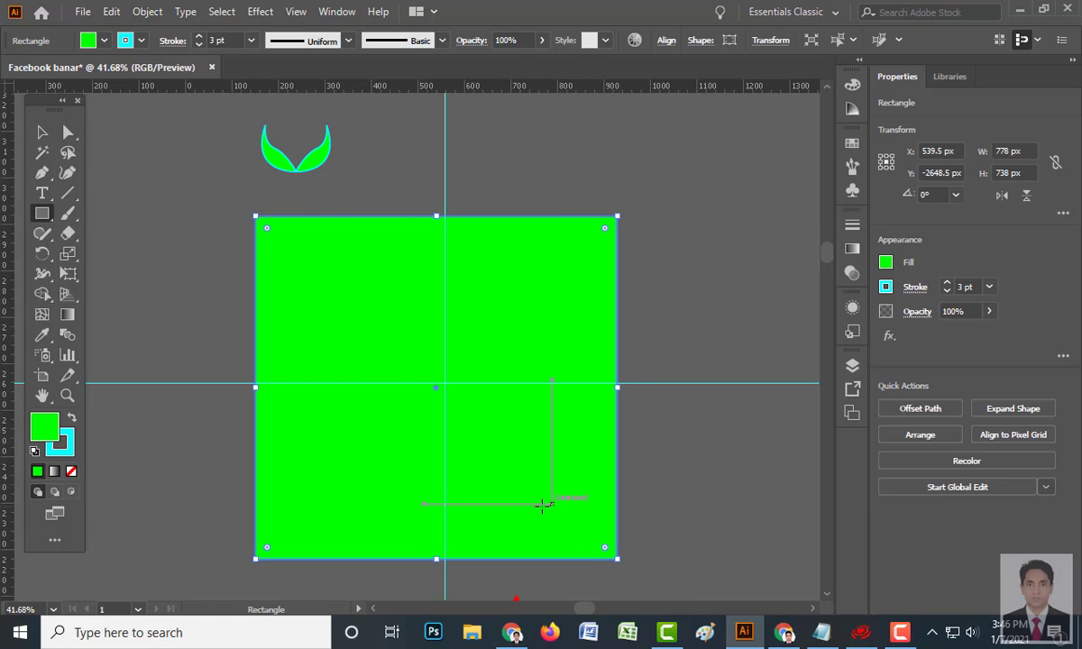
- Send the rectangle to the back, behind the leaf ornament
left_click(40, 135)
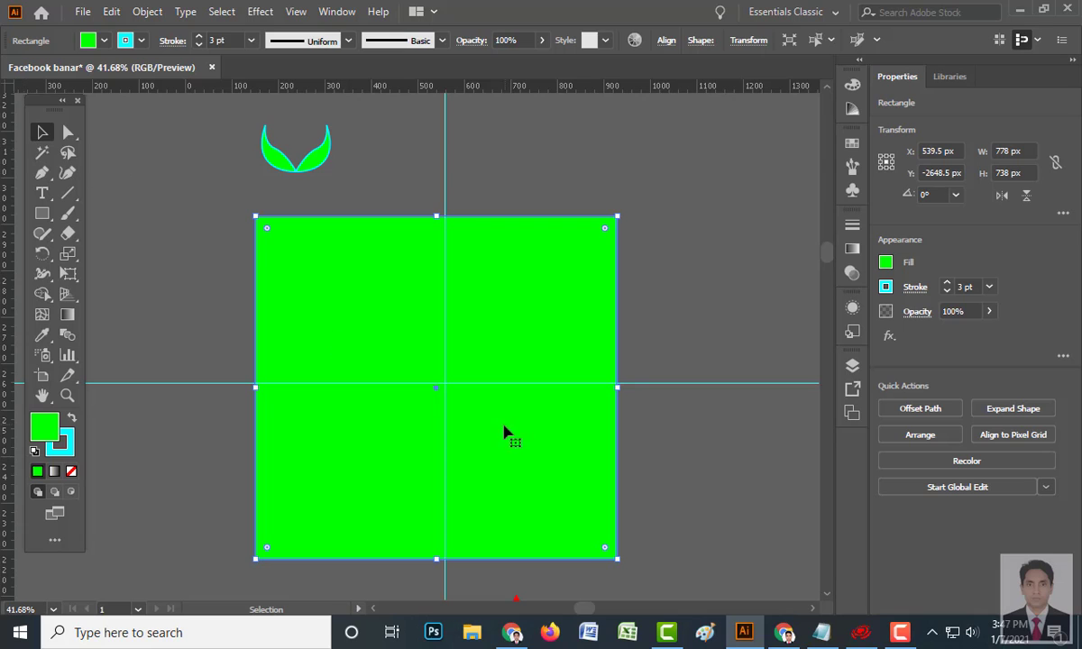
right_click(439, 379)
mouse_move(485, 287)
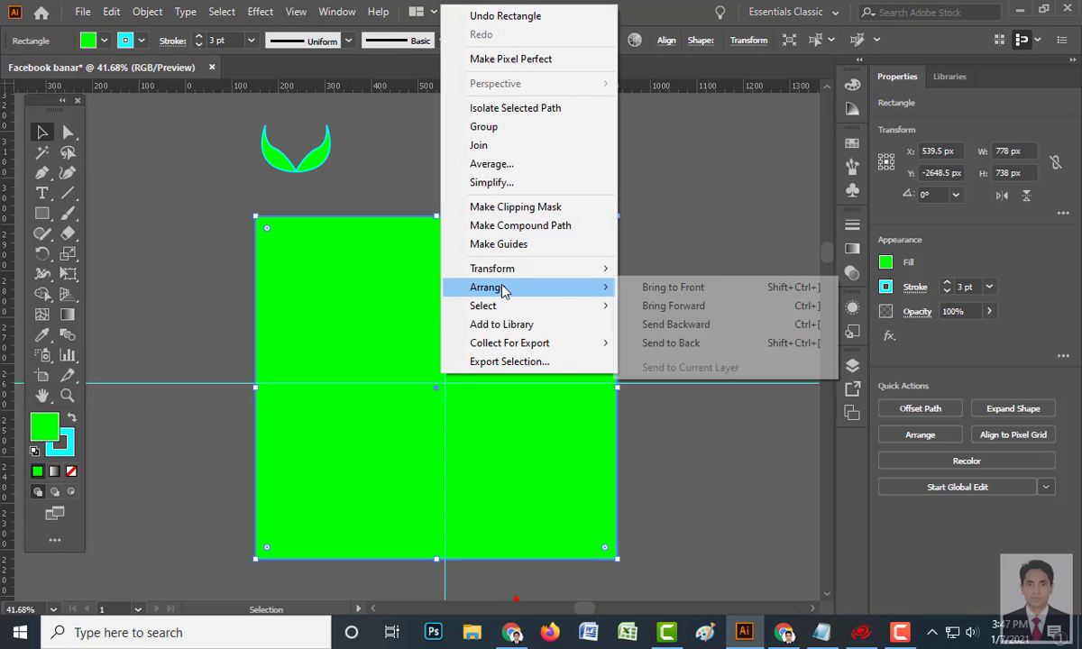
left_click(670, 342)
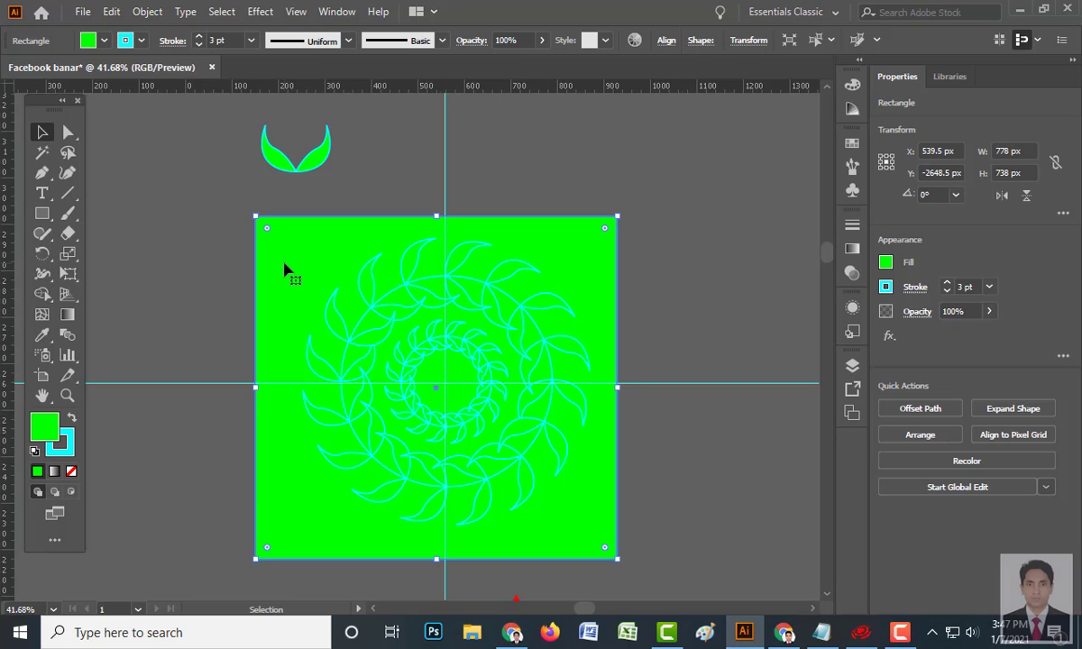
- Fill the background rectangle with the pure blue swatch
left_click(104, 41)
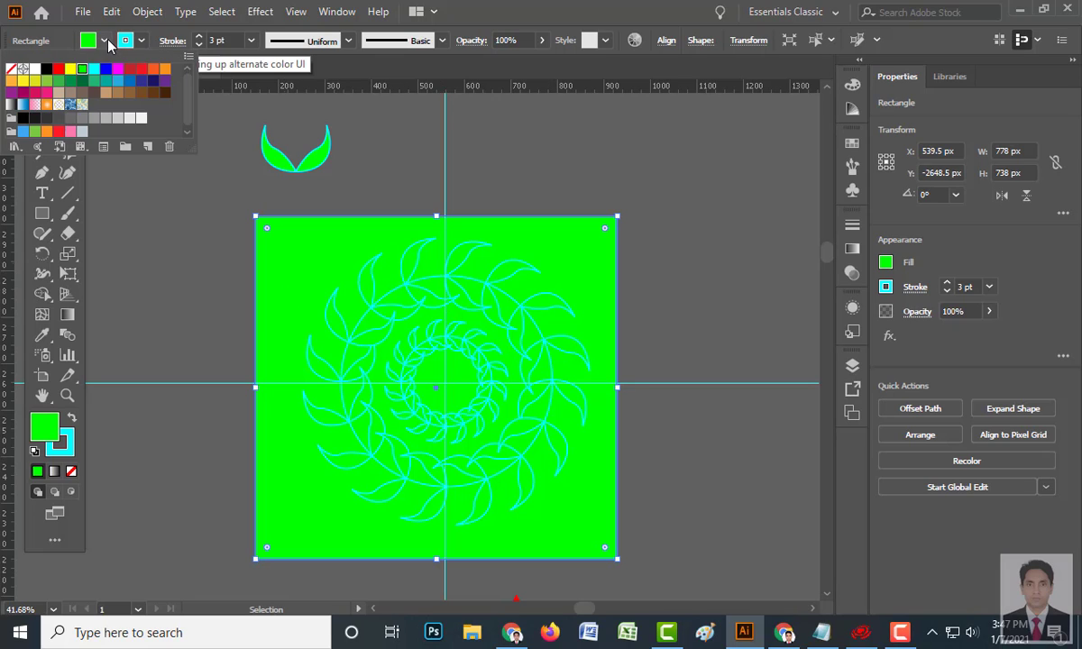
left_click(105, 70)
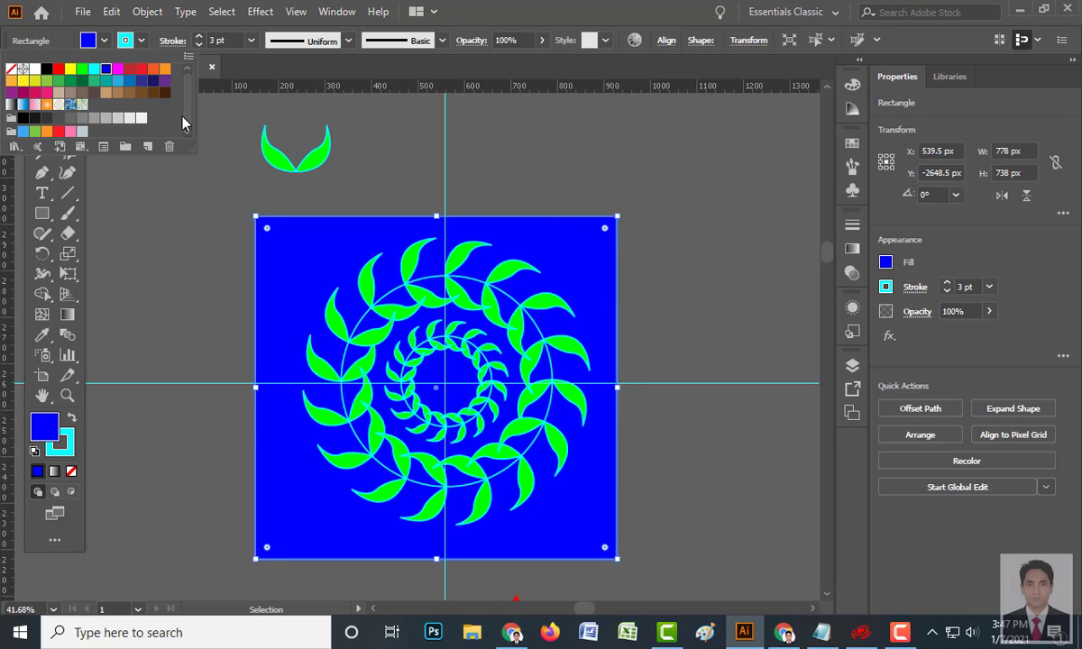
left_click(651, 178)
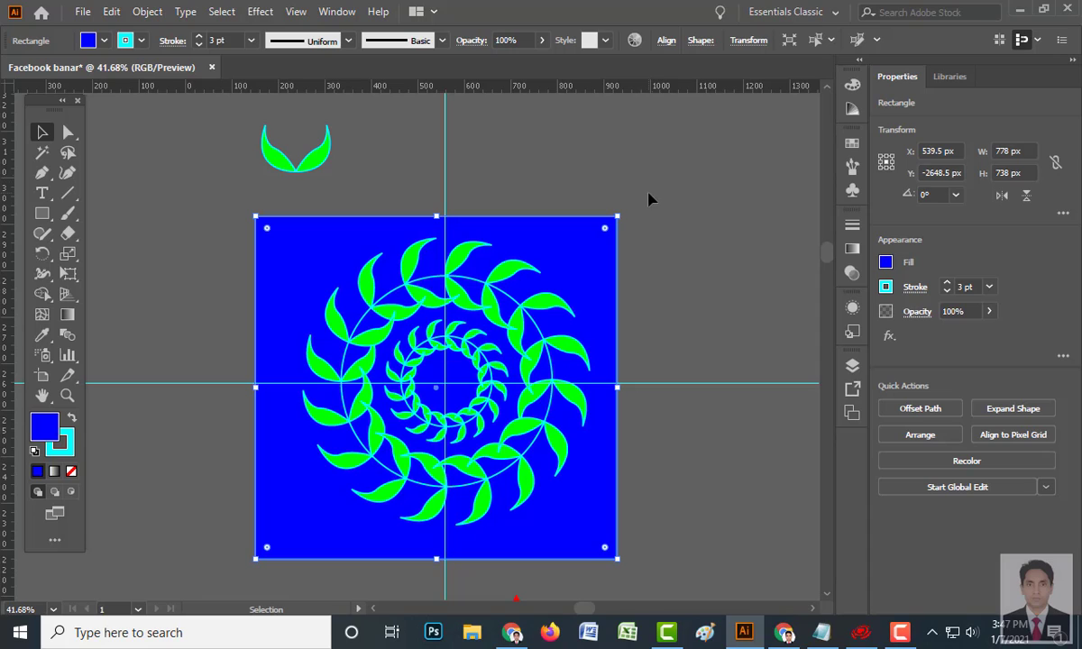
- Create a new artboard of 778 by 738 px matching the blue rectangle's edges
left_click(42, 378)
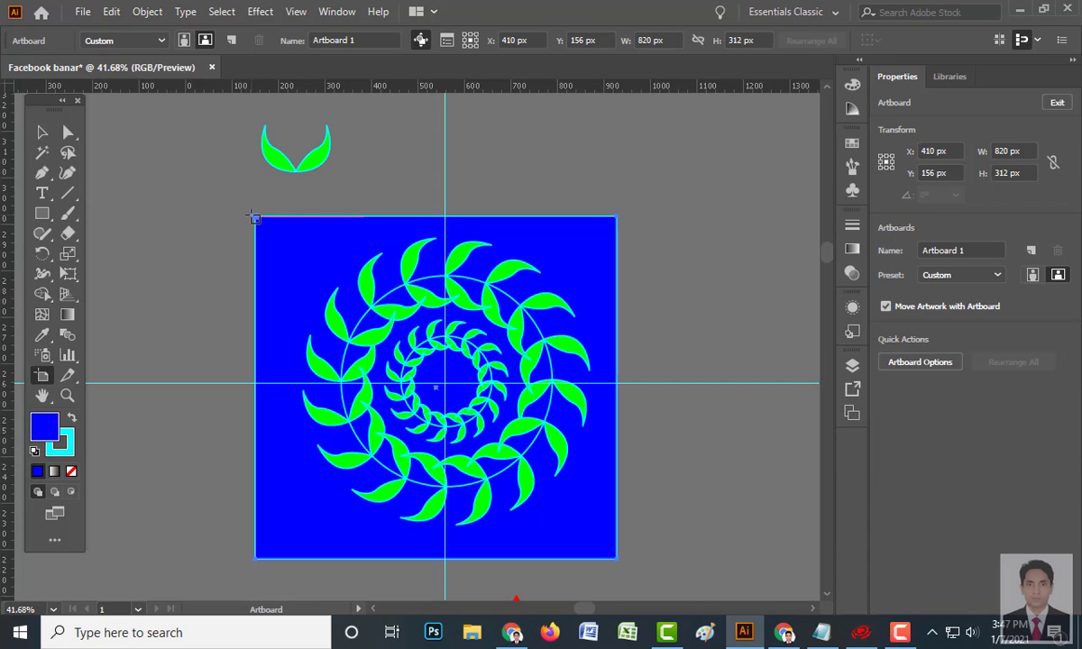
left_click_drag(254, 217, 619, 561)
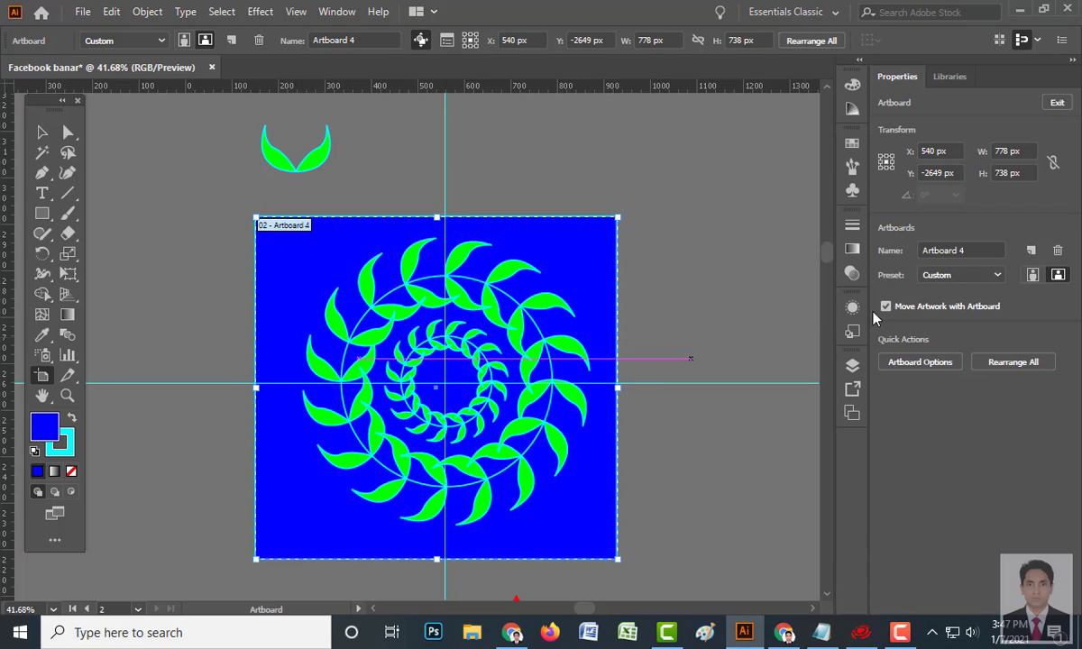
key("ctrl+c")
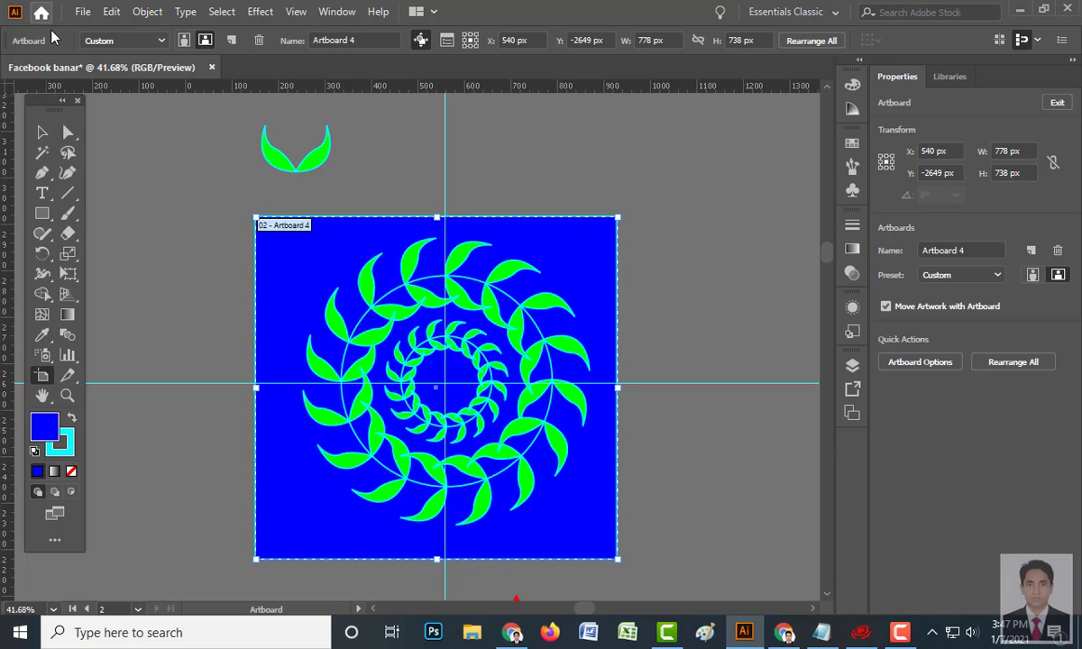
- Start saving the document under a new name in the illustrator folder inside All Photo Shop Document on New Volume (D:)
left_click(81, 12)
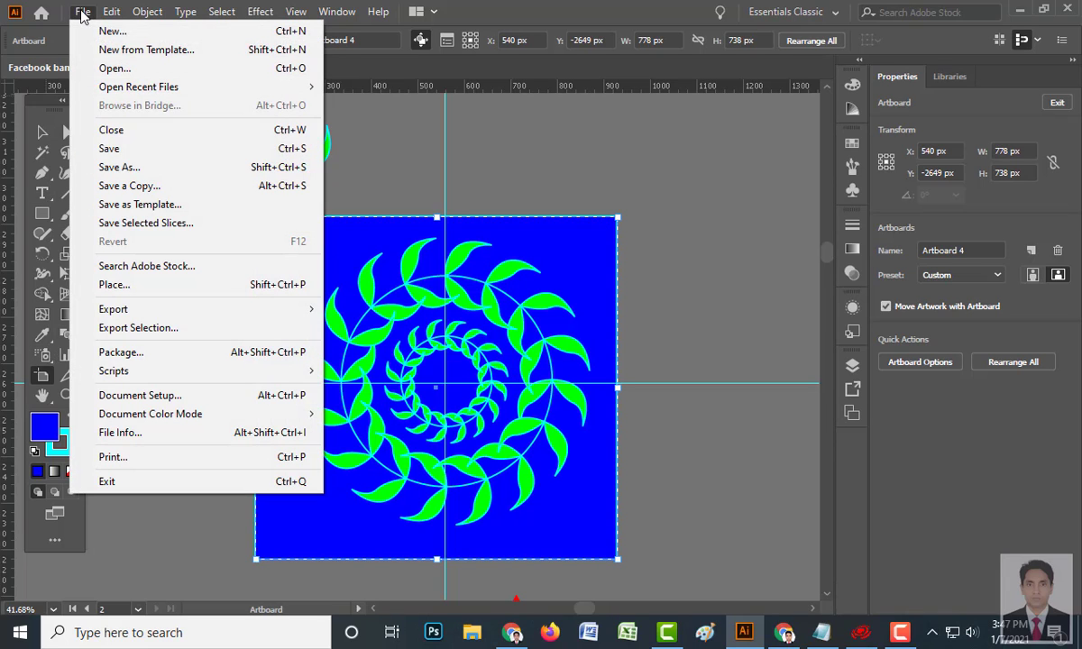
left_click(125, 170)
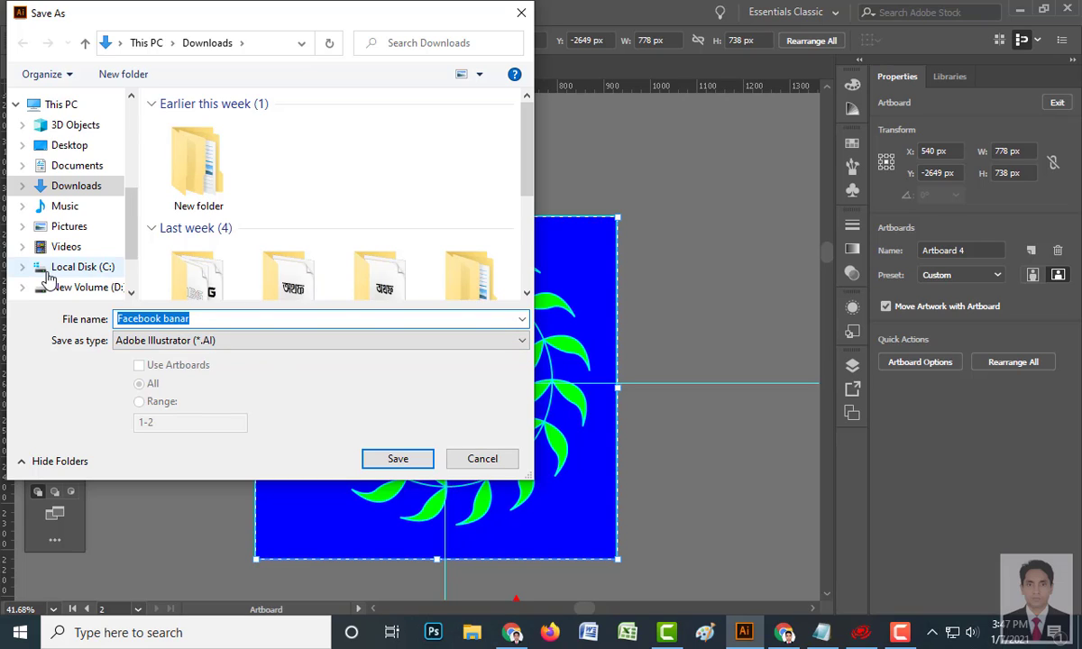
scroll(127, 276, "down", 2)
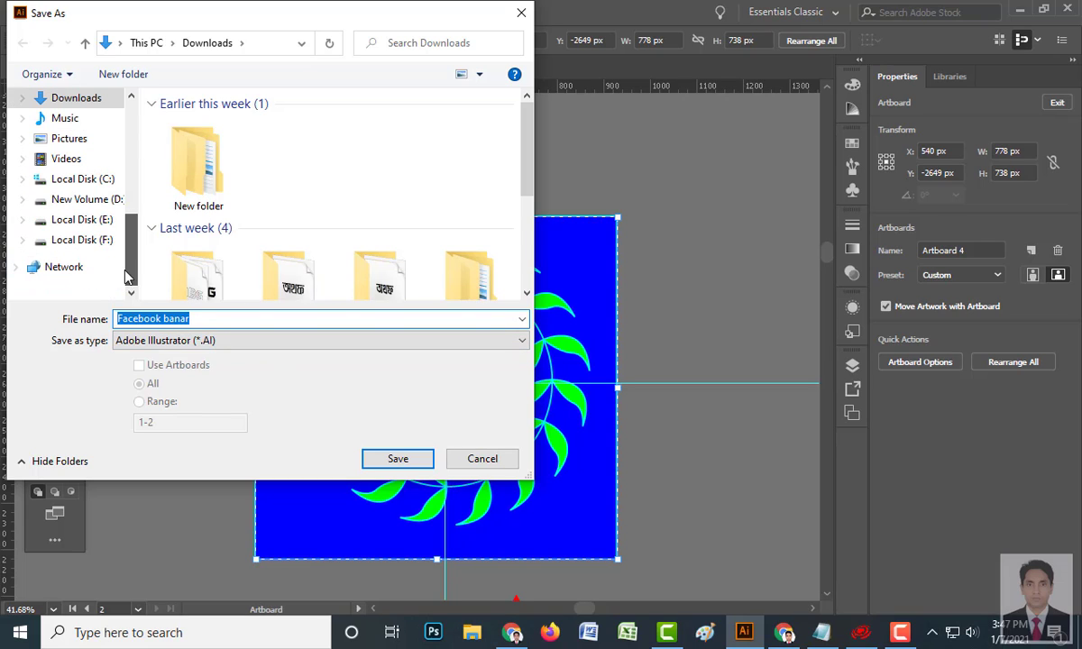
left_click(93, 202)
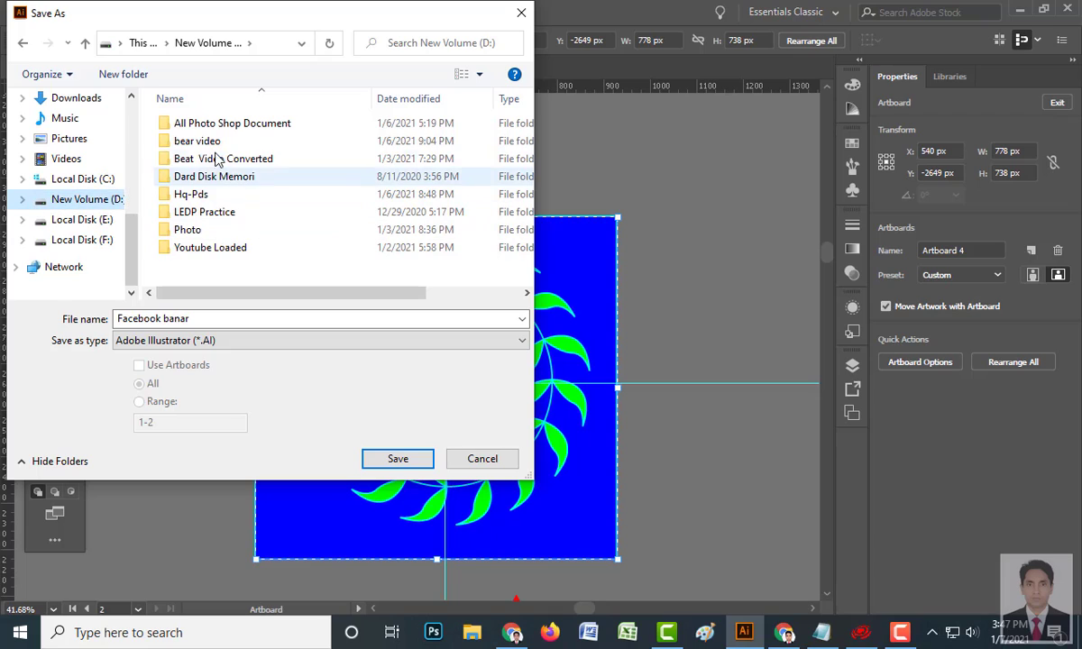
left_click(239, 132)
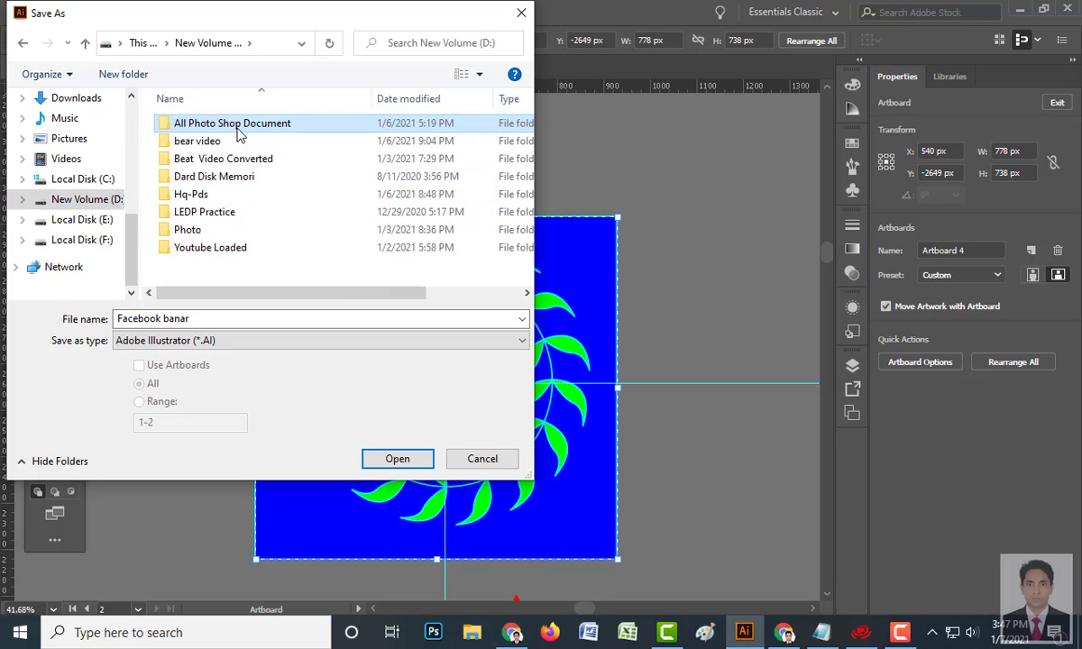
double_click(248, 129)
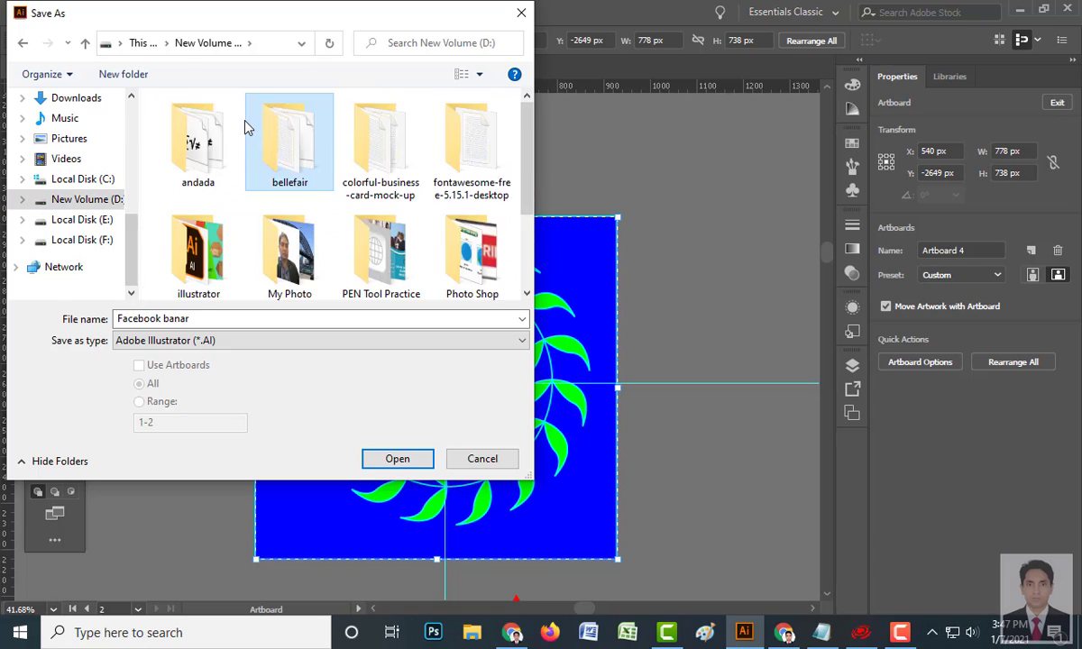
double_click(236, 119)
left_click(86, 44)
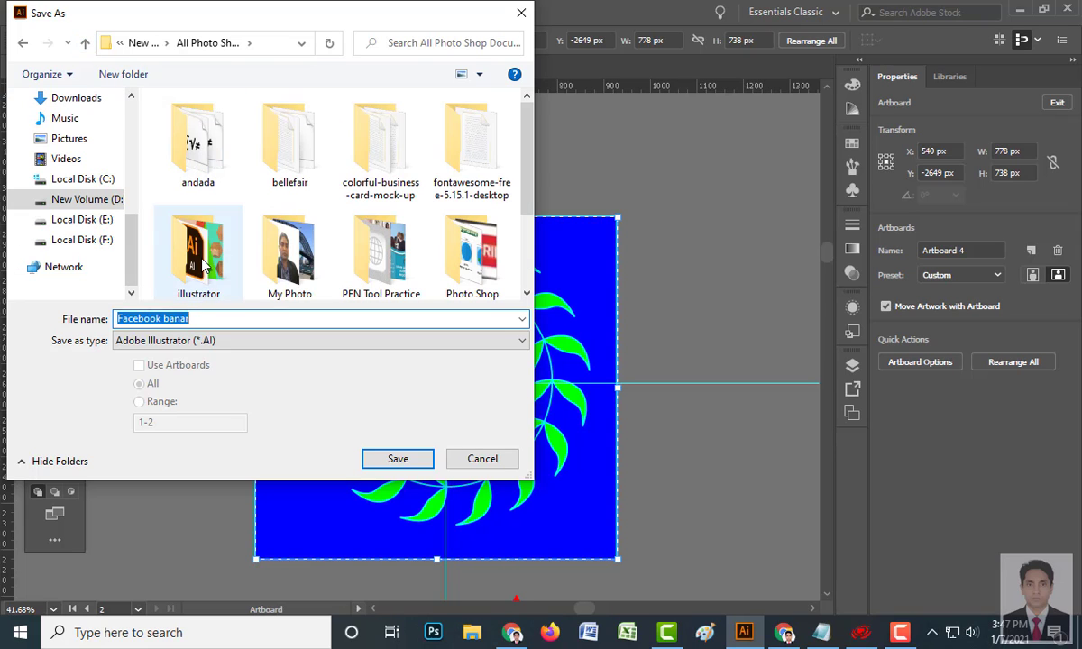
double_click(188, 241)
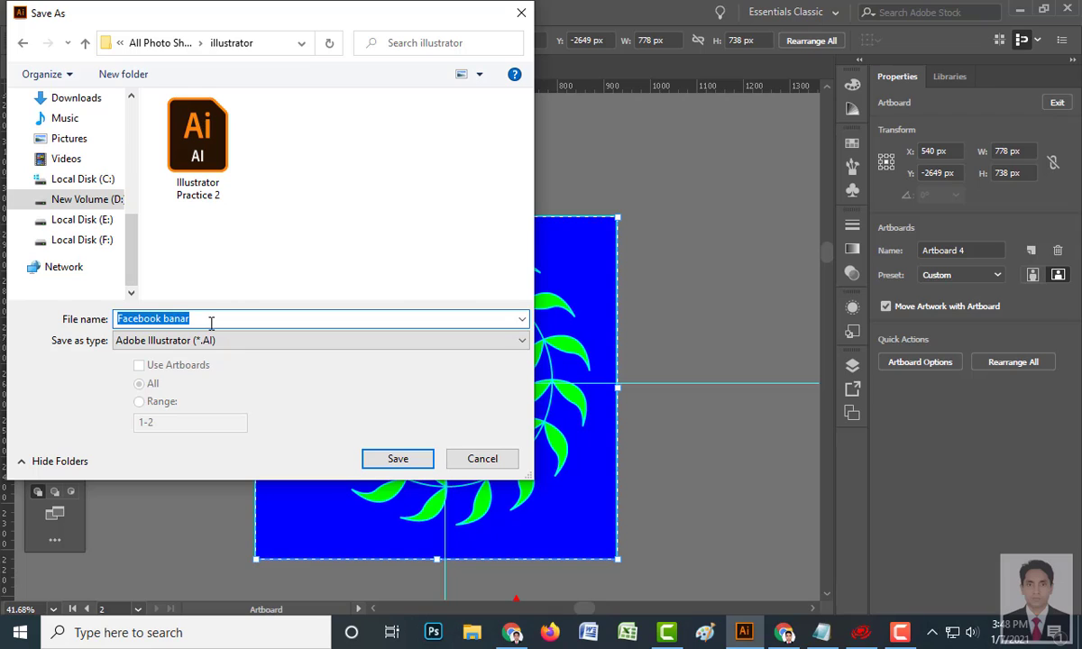
- Name the file Illustrator Practice 3 and save it in Adobe Illustrator (*.AI) format
type("I")
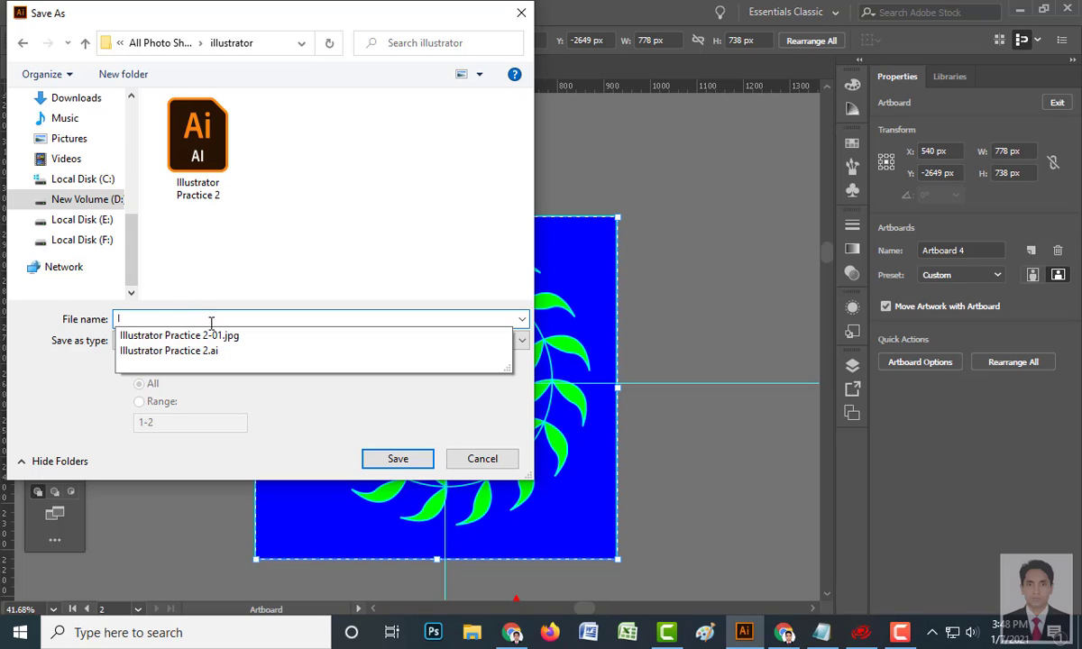
left_click(263, 351)
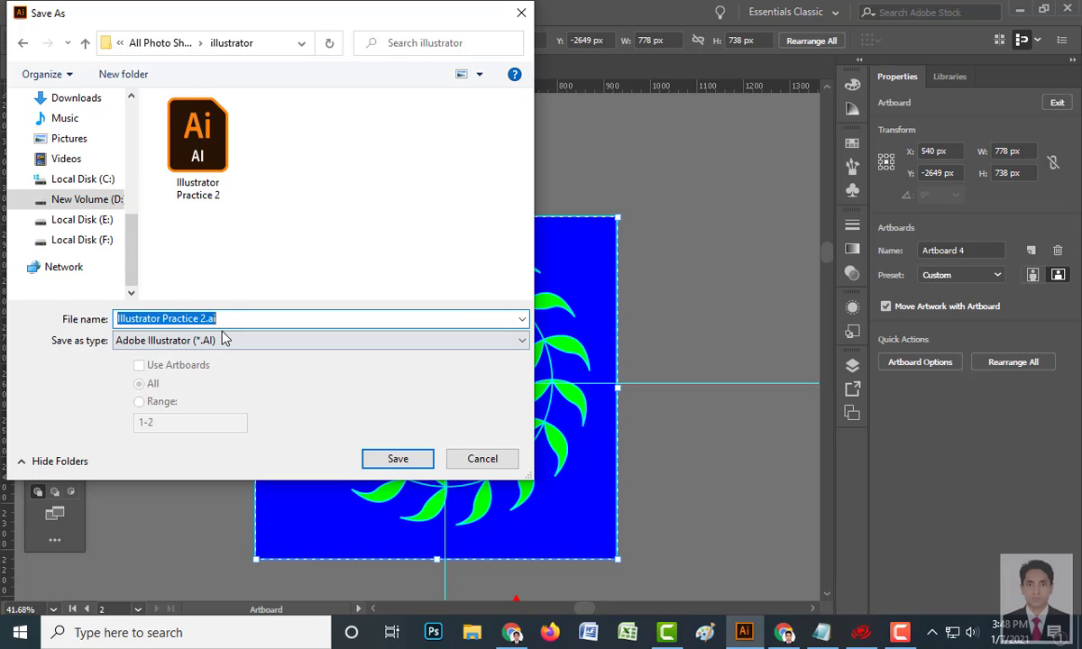
left_click(225, 317)
key("BackSpace")
key("BackSpace")
key("BackSpace")
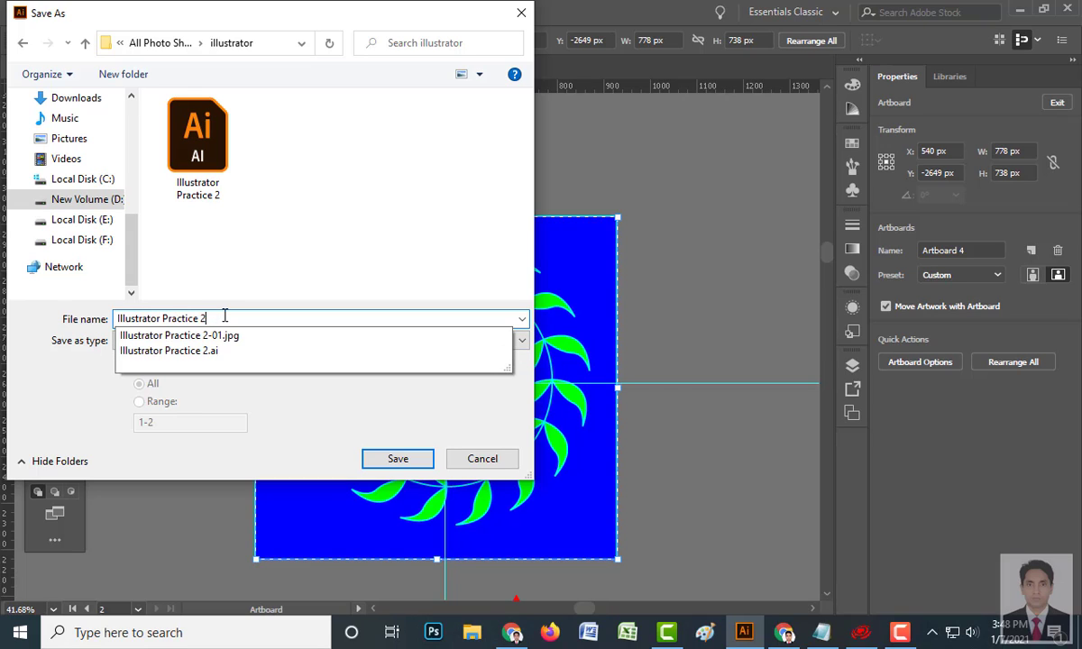
type("3")
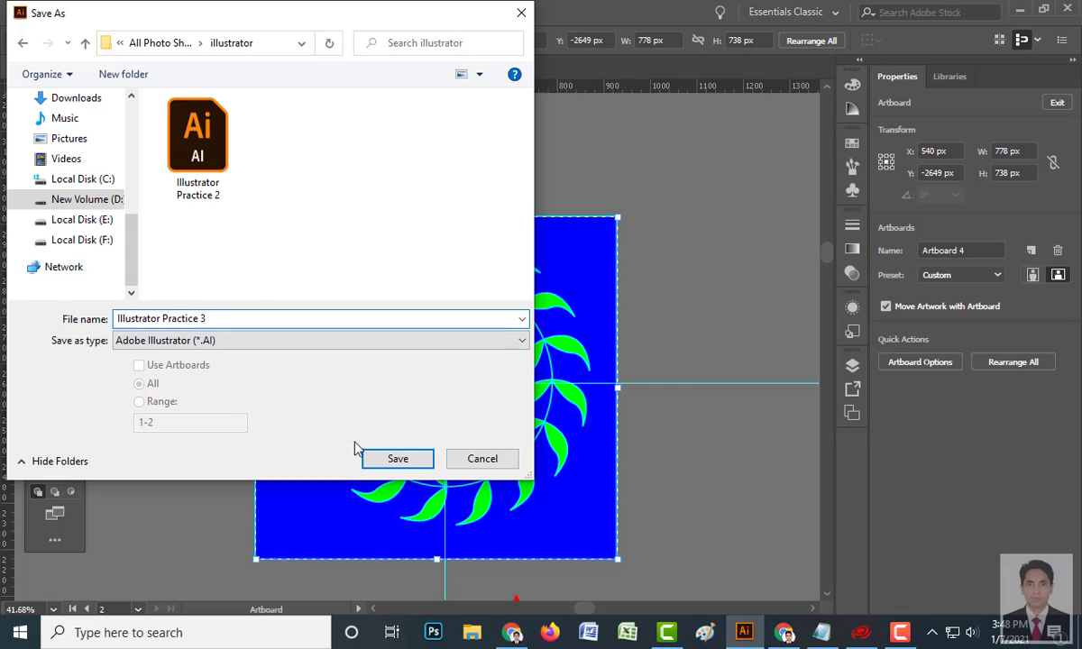
left_click(398, 460)
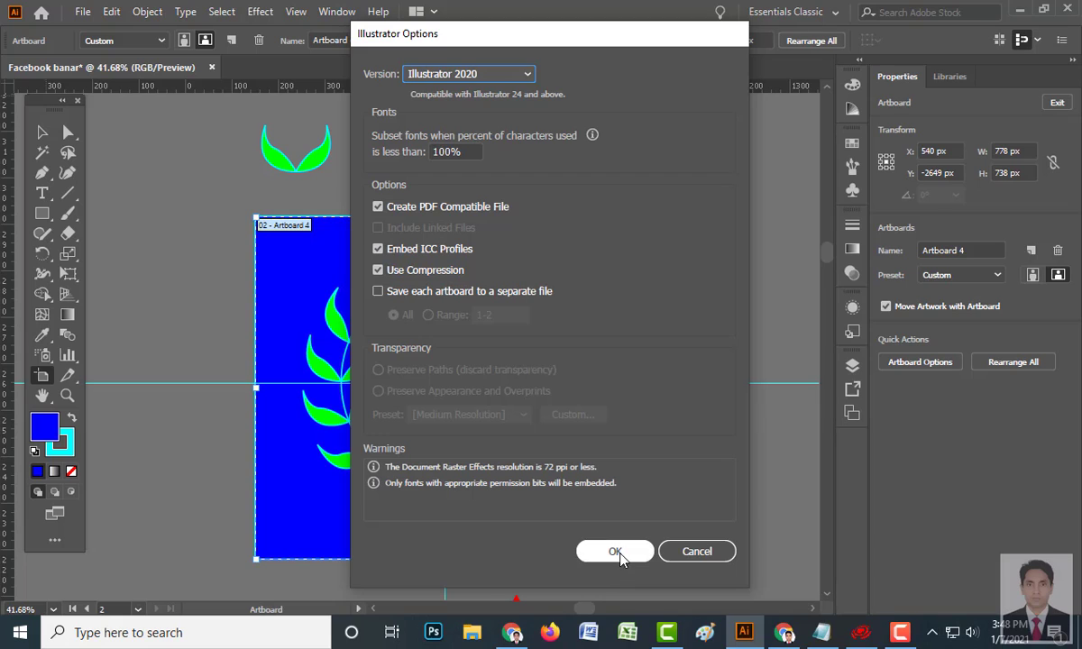
- Keep Illustrator 2020 as the file version and accept the Illustrator save options
left_click(527, 75)
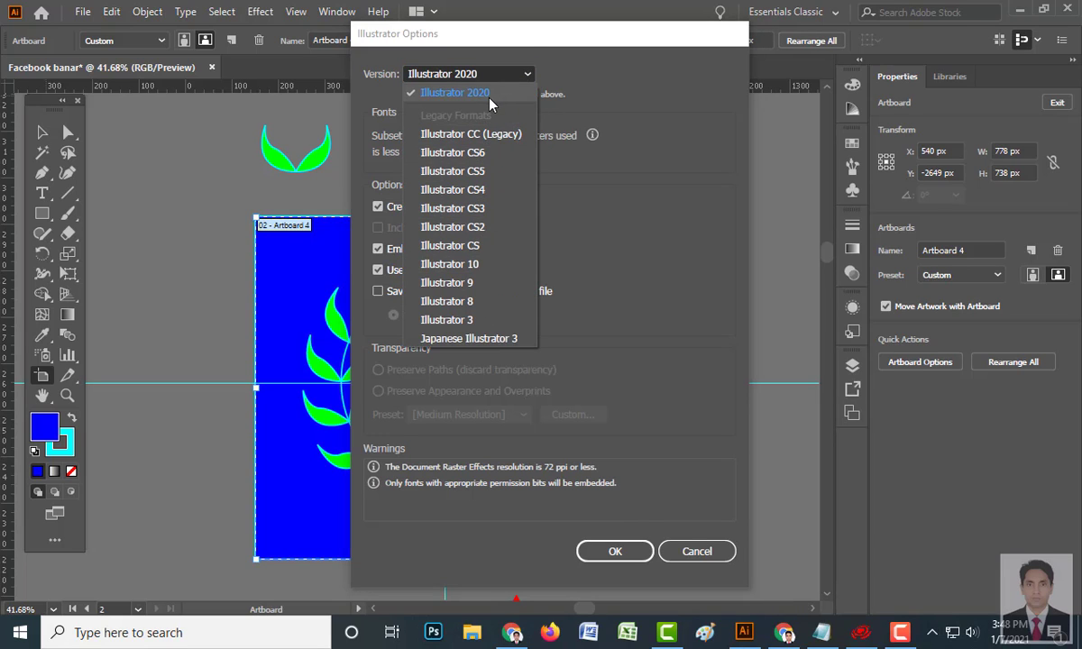
left_click(614, 556)
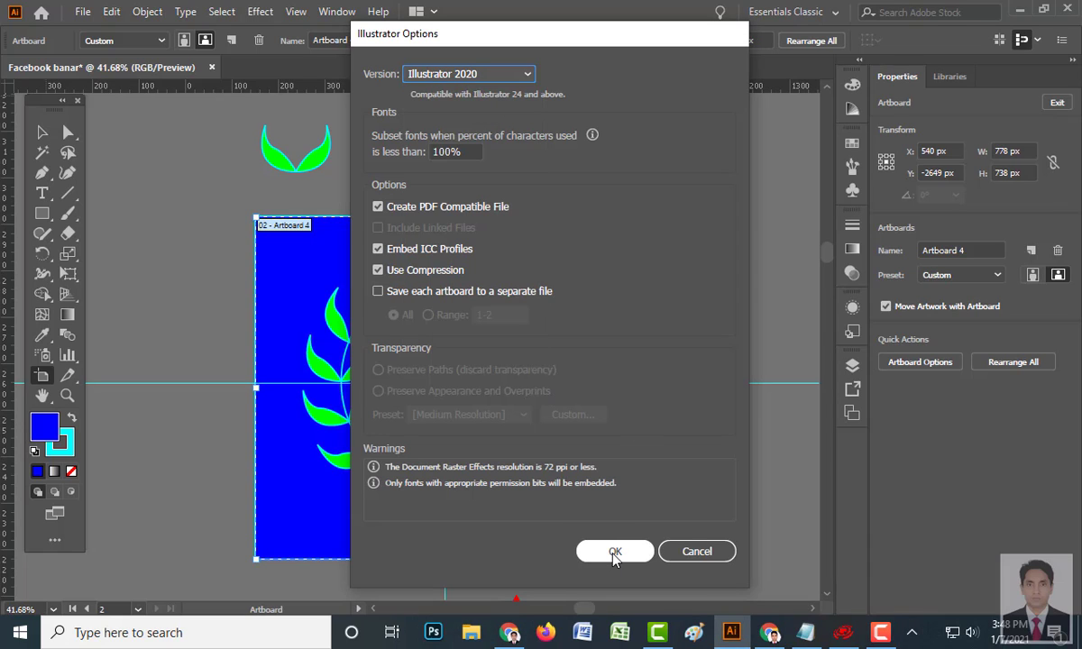
left_click(614, 554)
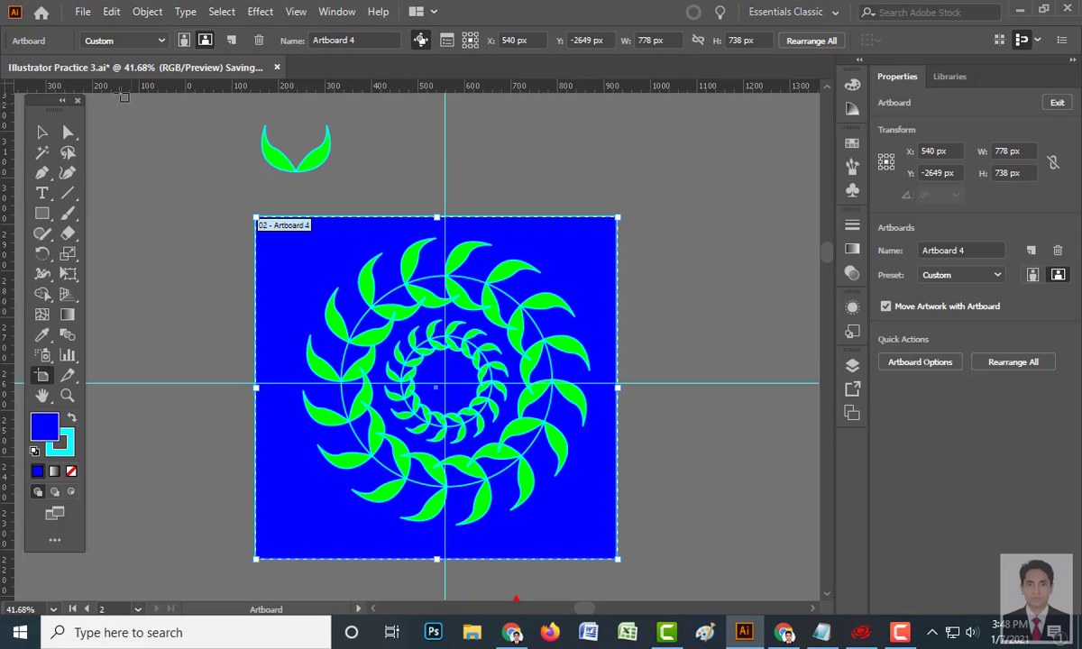
key("Escape")
- Export the artwork as a JPEG (*.JPG) named Illustrator Practice 3 with Use Artboards turned off
left_click(83, 11)
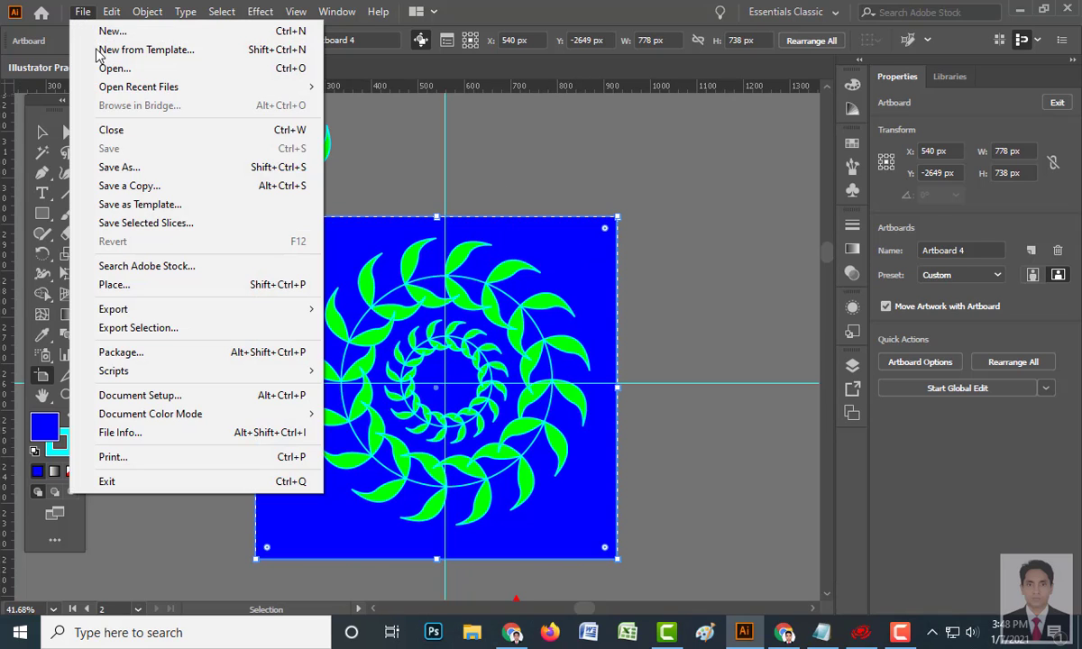
mouse_move(137, 313)
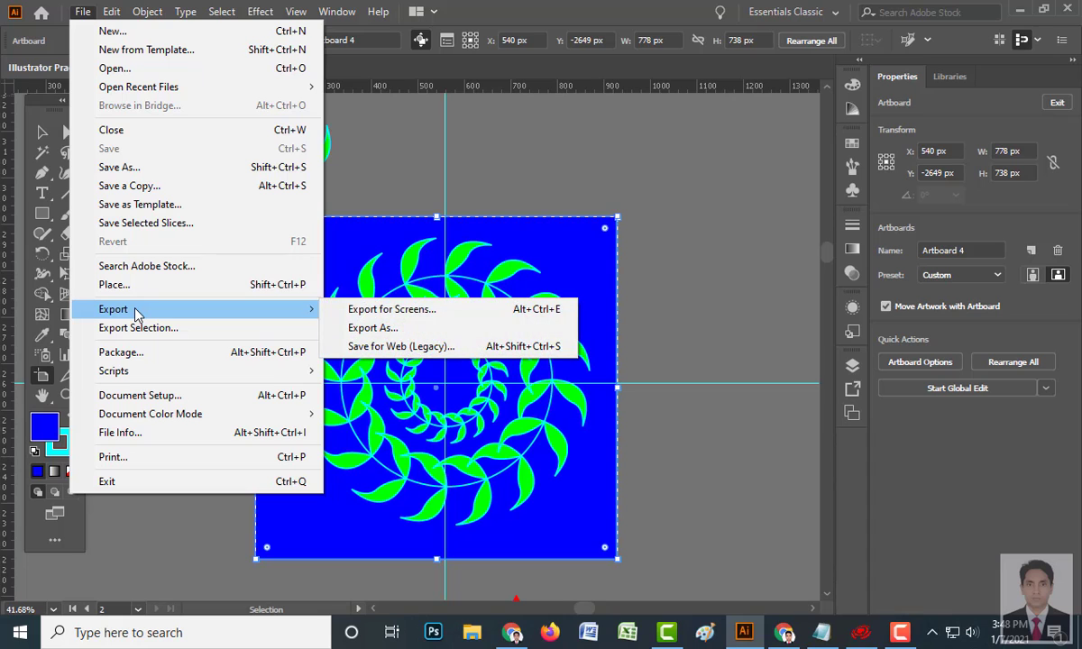
left_click(365, 329)
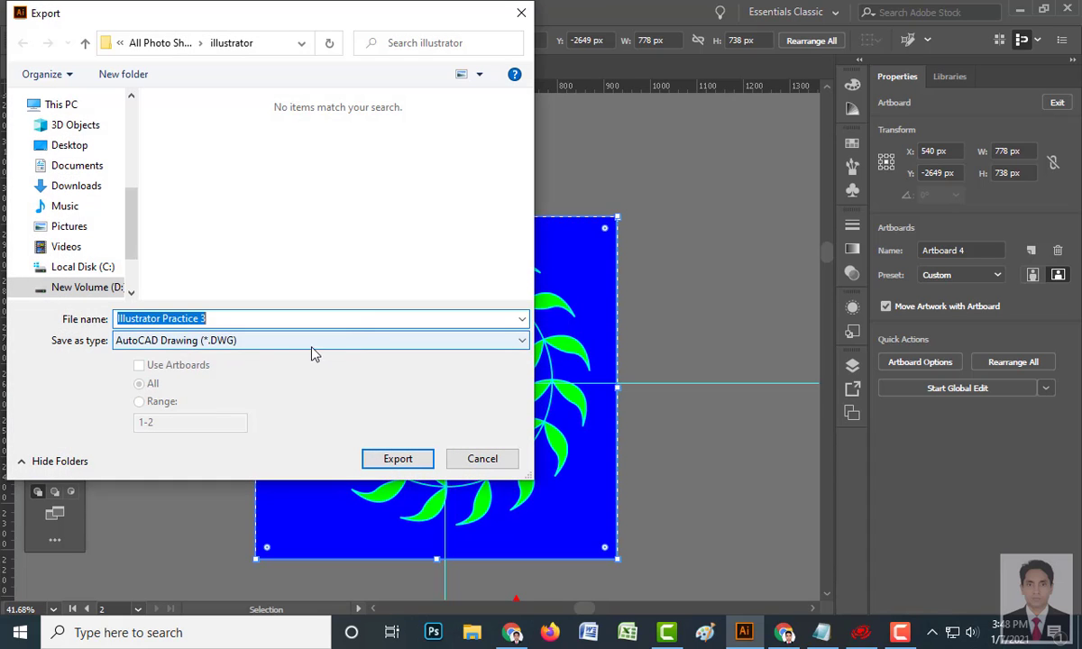
left_click(282, 341)
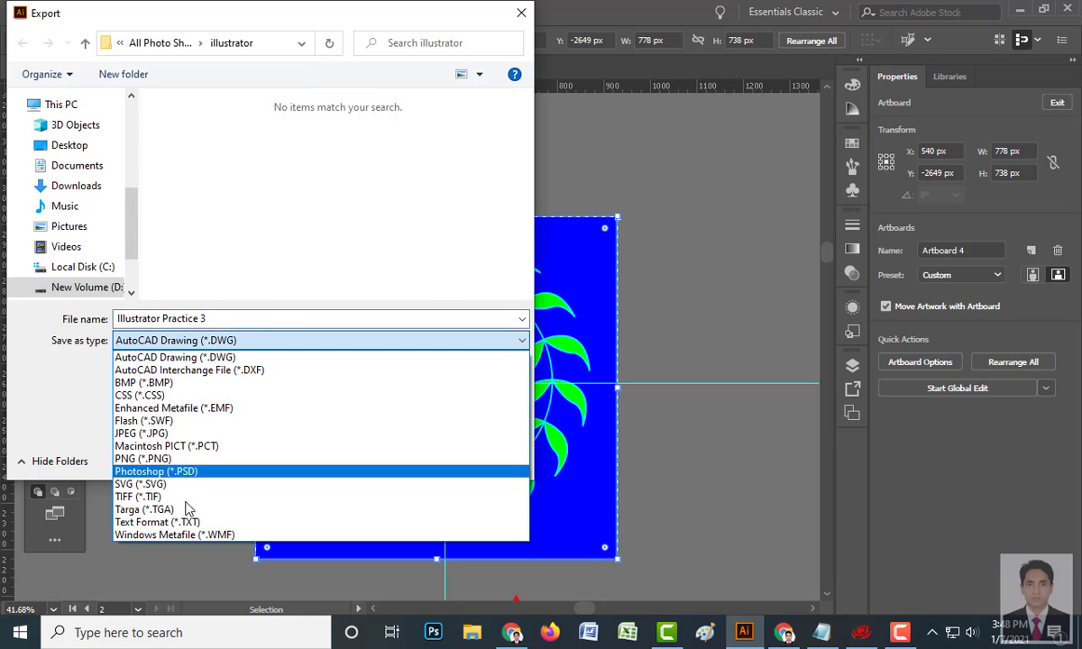
left_click(141, 433)
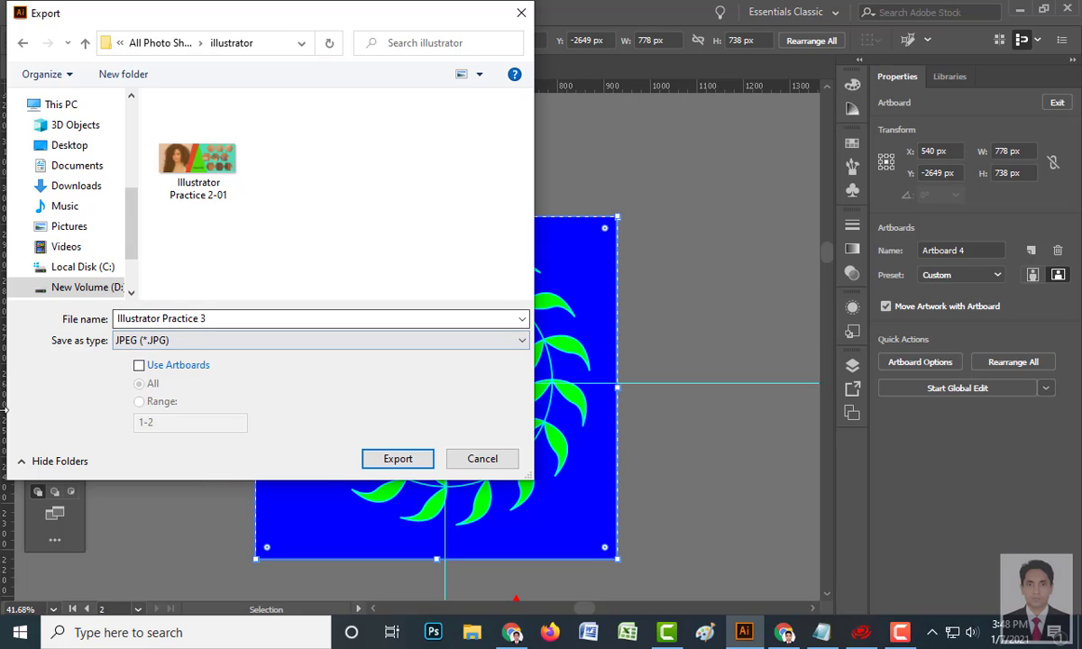
left_click(140, 366)
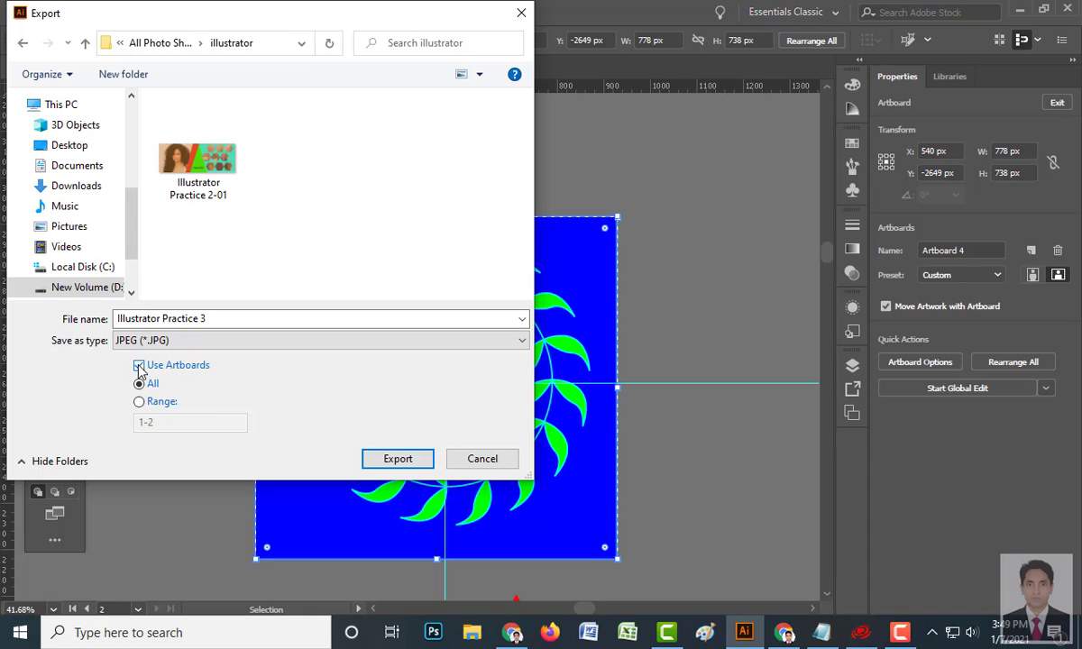
left_click(139, 368)
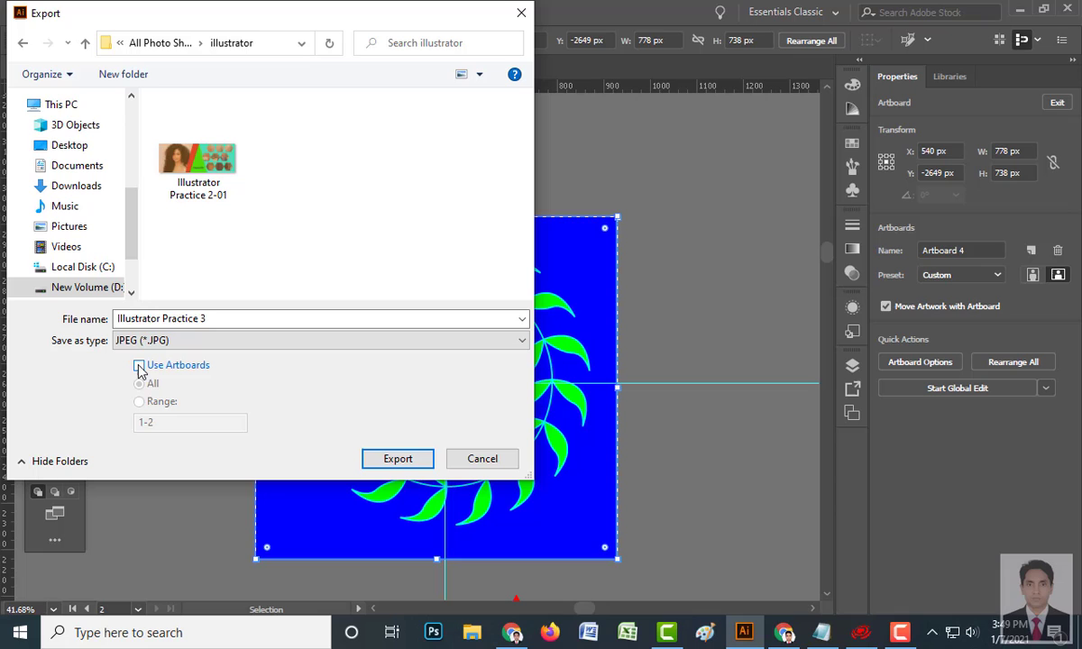
left_click(403, 462)
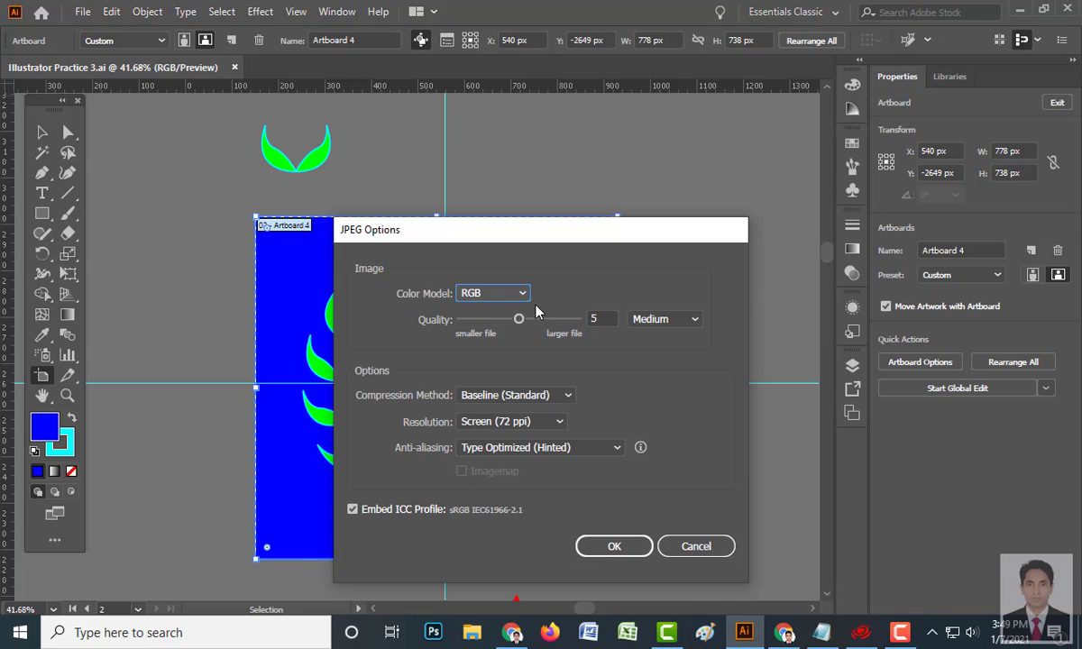
- Choose the RGB color model in the JPEG options and complete the export
left_click(522, 295)
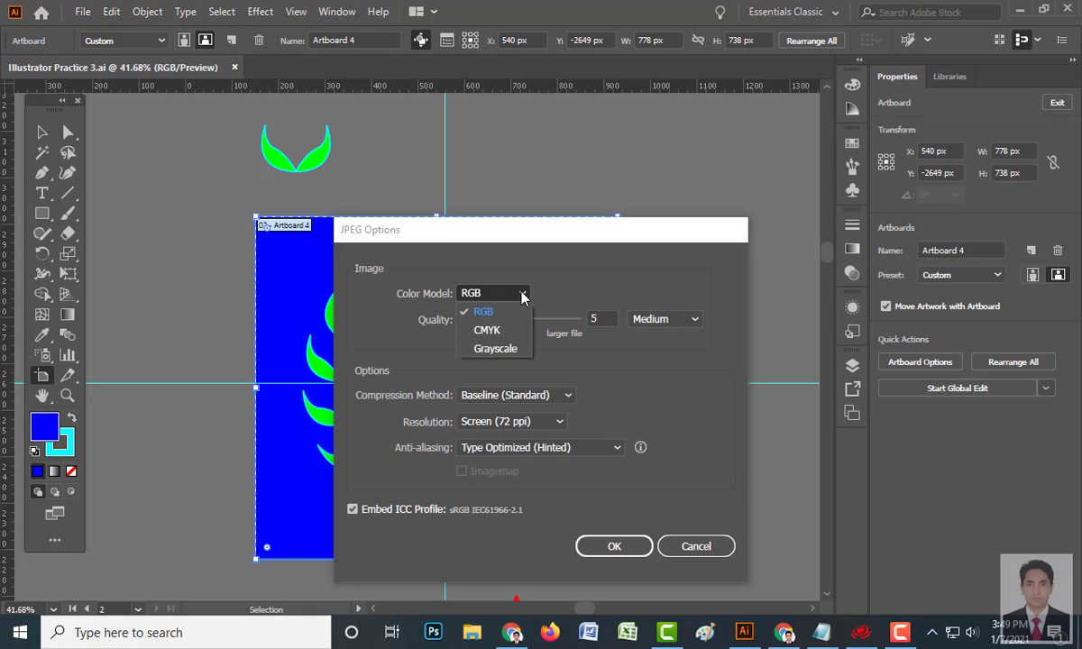
left_click(499, 314)
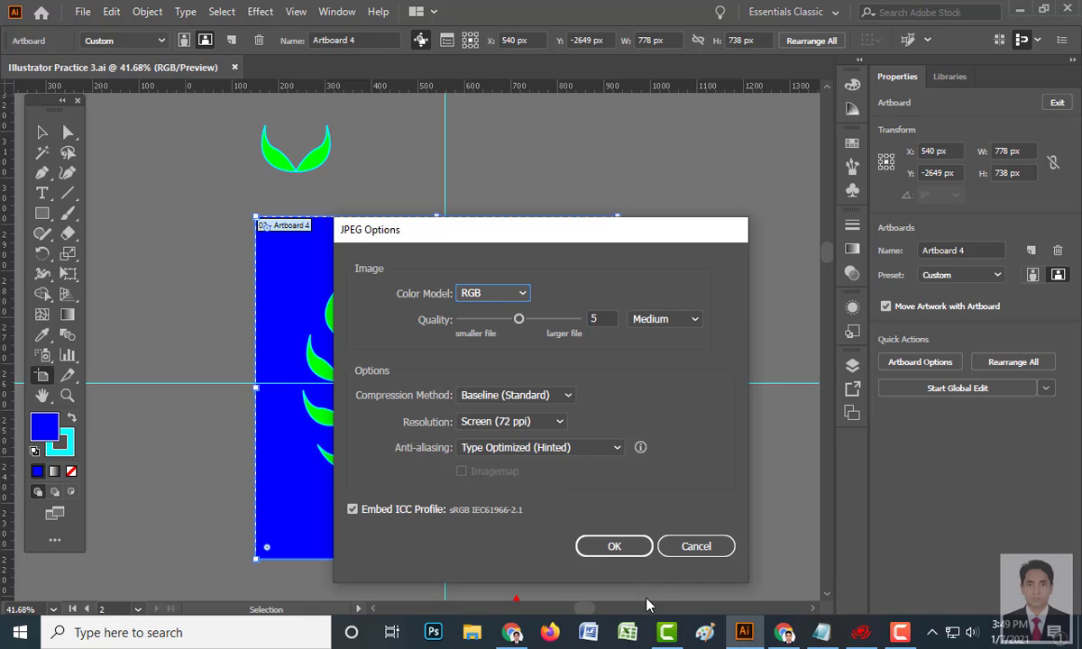
left_click(616, 547)
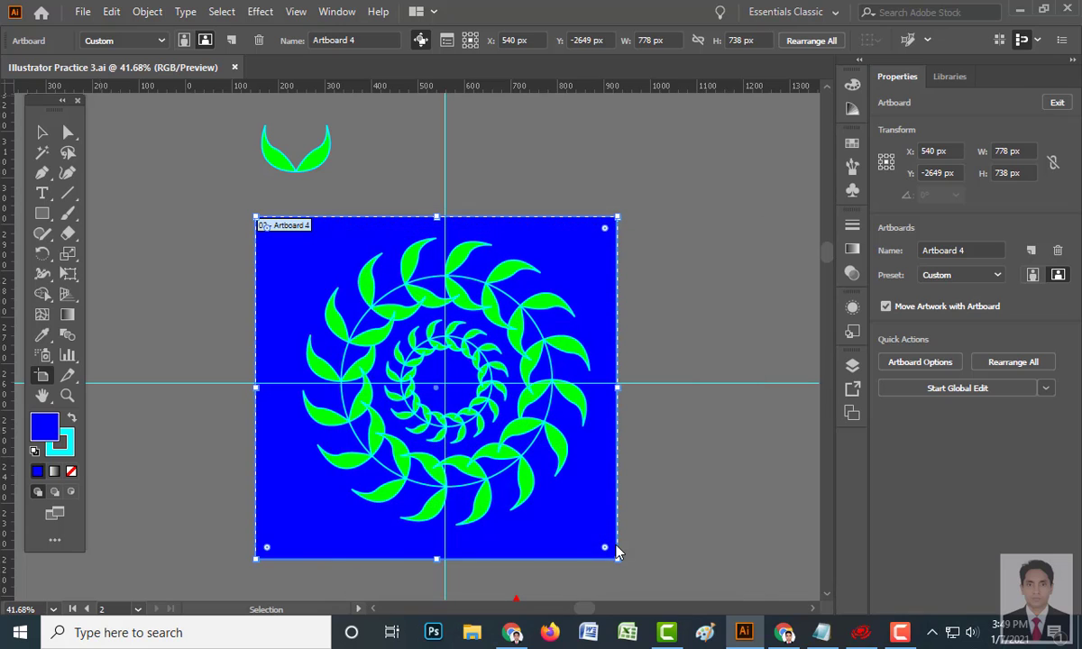
- Switch to File Explorer and open the illustrator folder inside All Photo Shop Document on New Volume (D:)
left_click(473, 633)
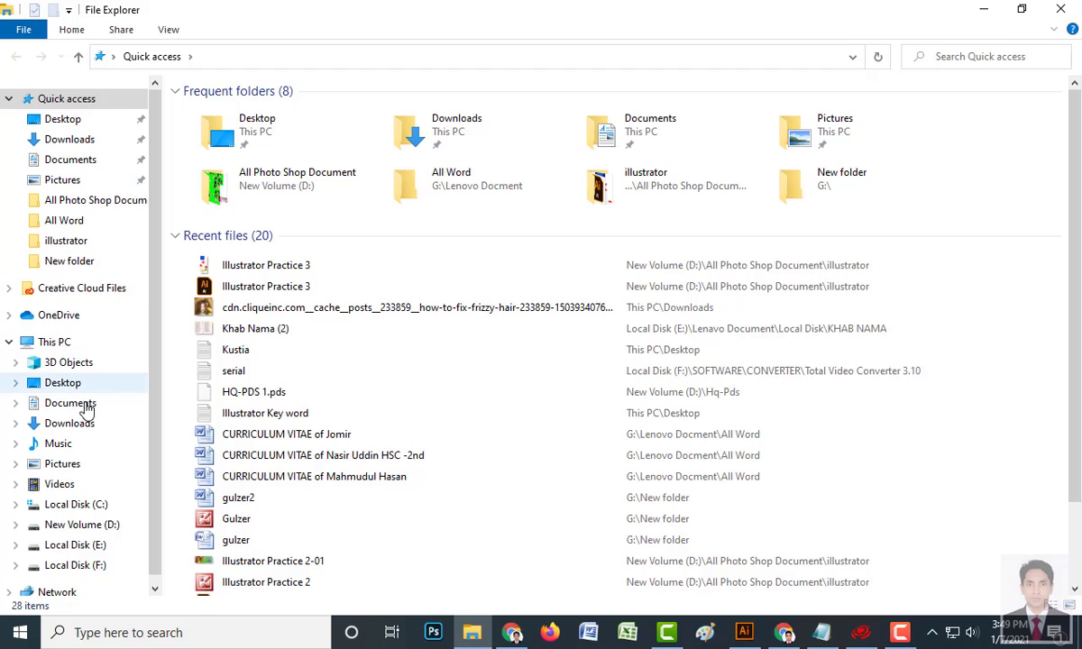
left_click(60, 525)
double_click(224, 135)
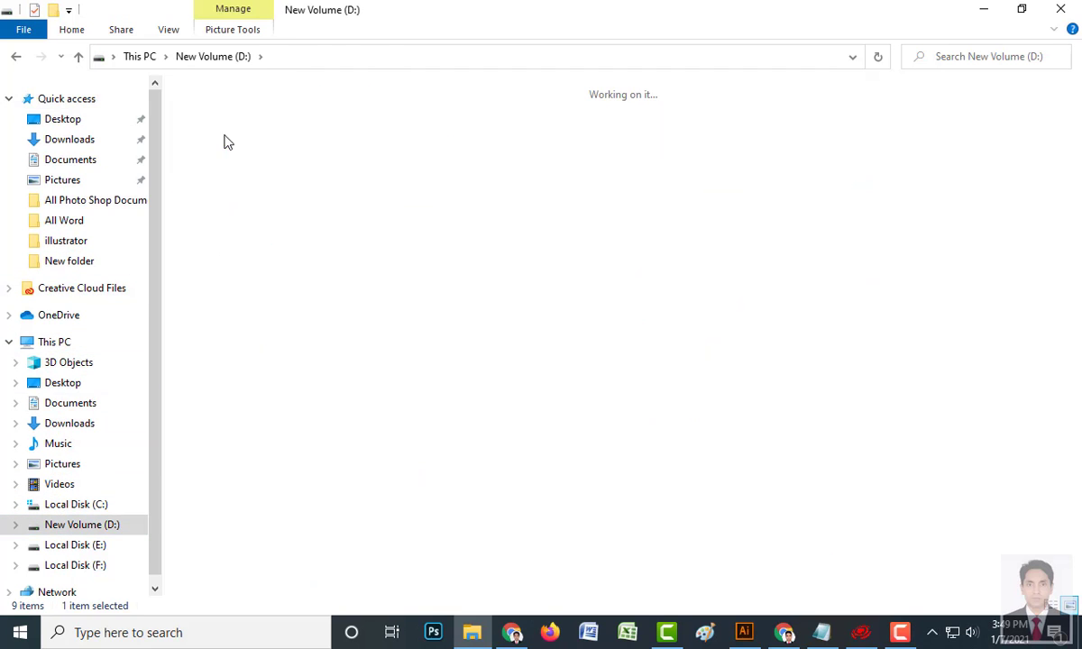
scroll(545, 320, "down", 10)
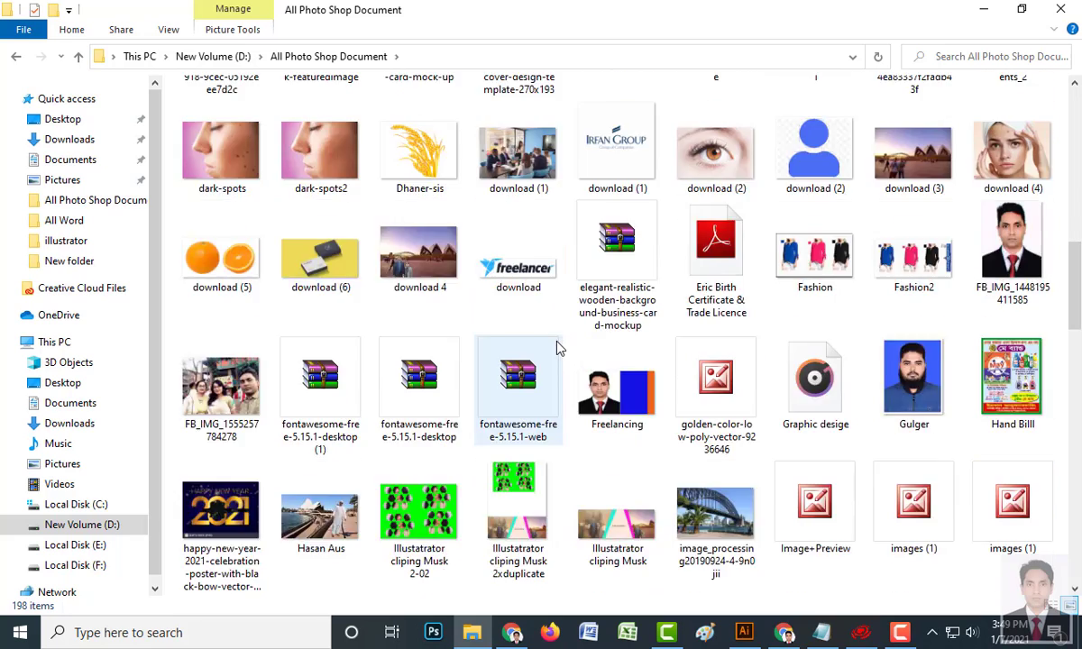
scroll(558, 345, "up", 10)
double_click(603, 144)
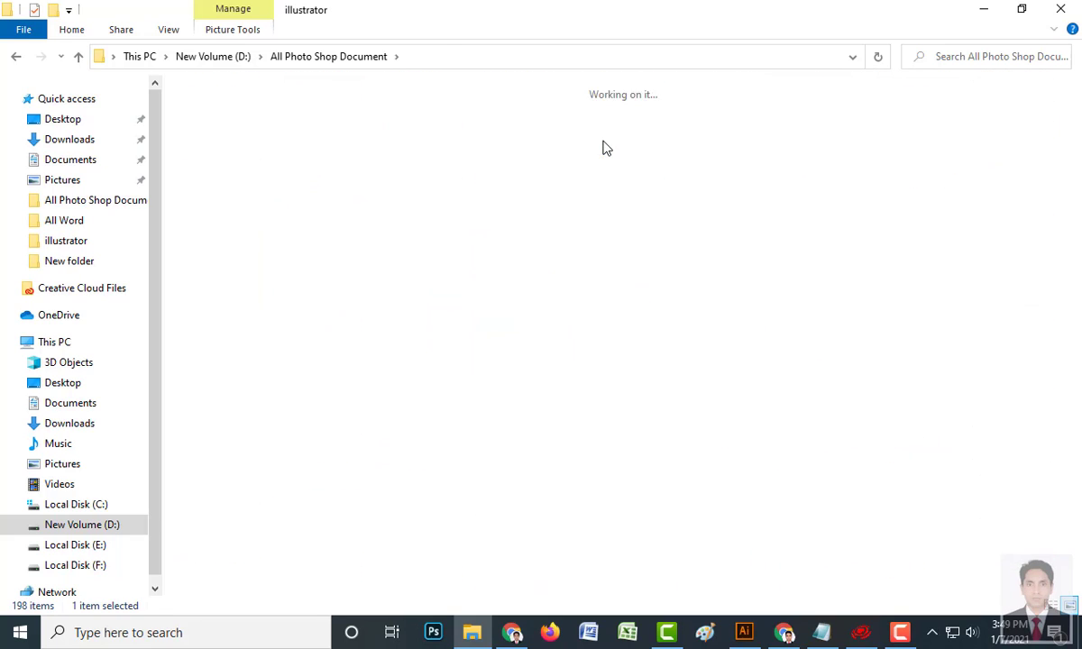
- View the exported Illustrator Practice 3 image, close the picture viewer and switch back to Illustrator
left_click(494, 154)
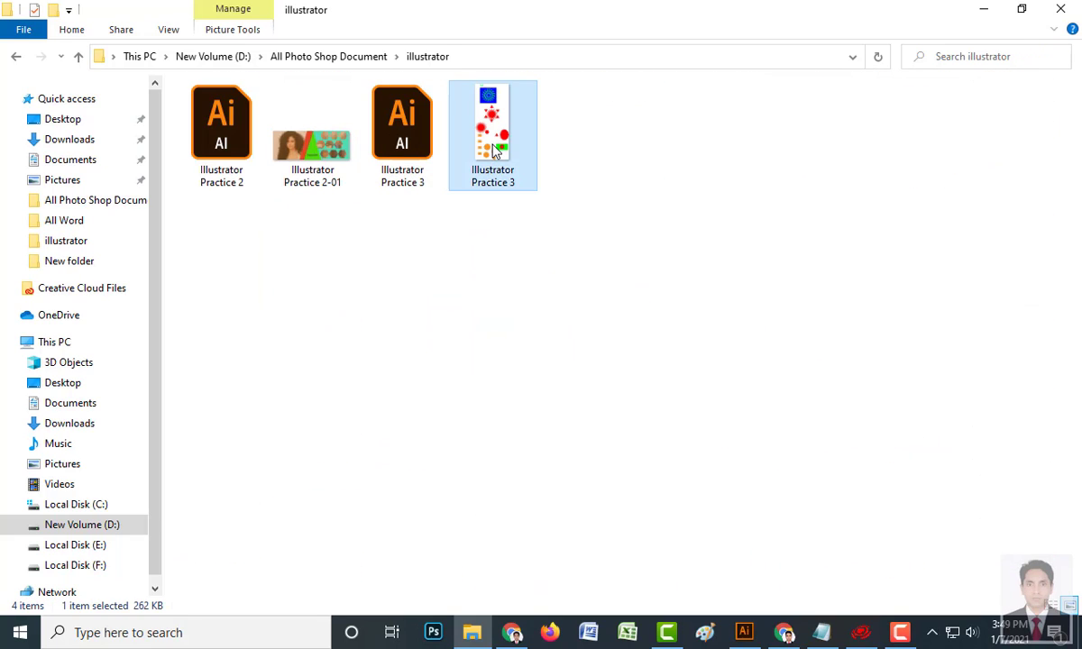
double_click(494, 154)
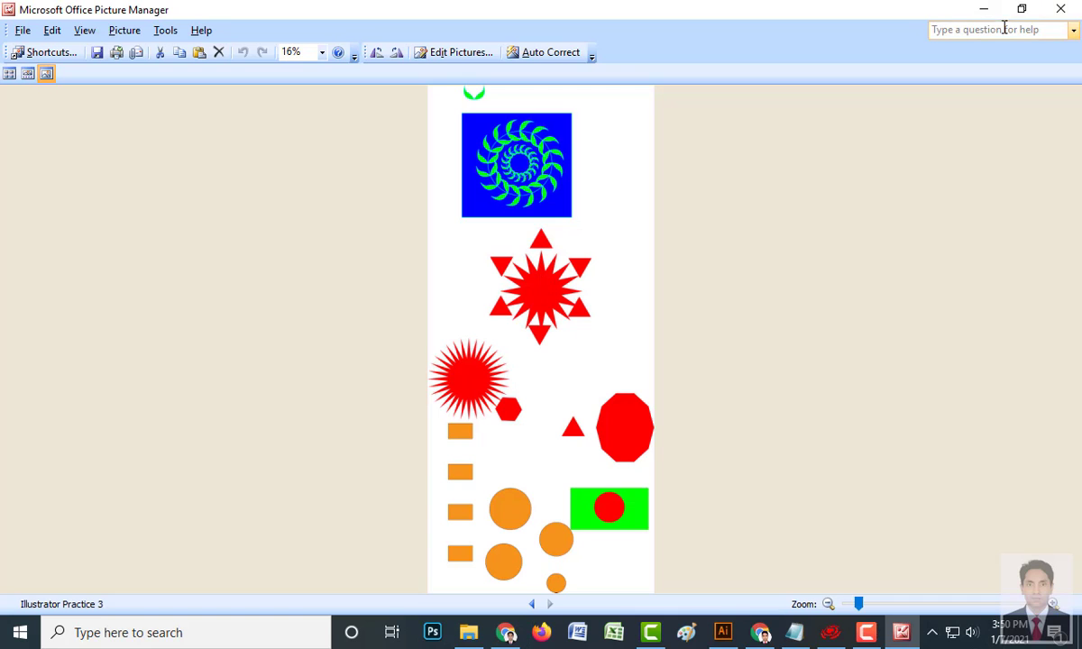
left_click(1060, 9)
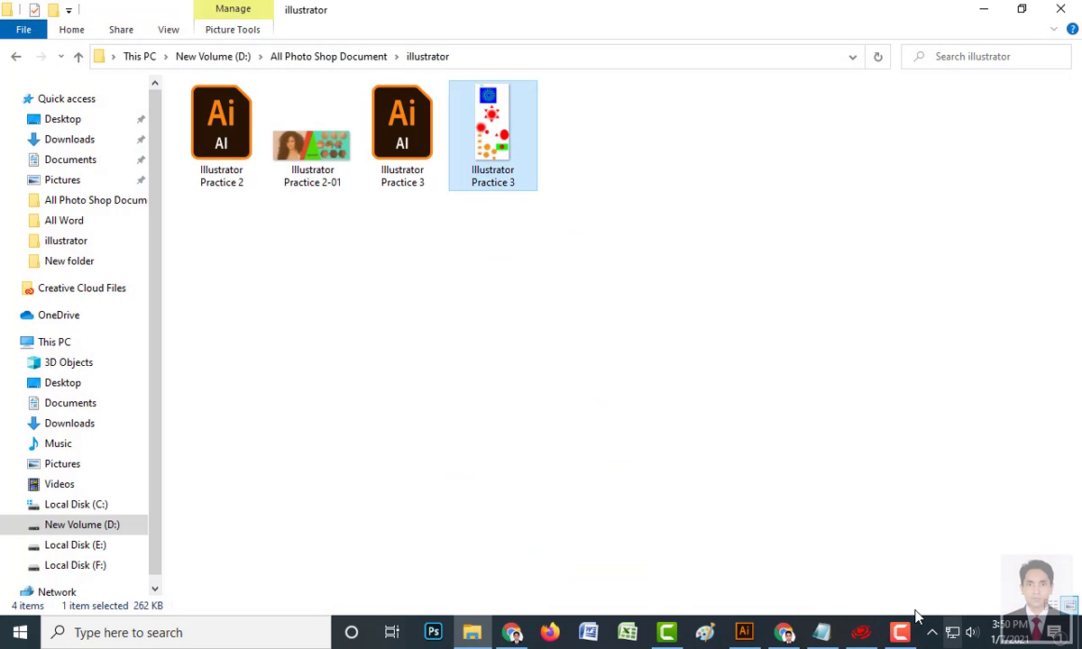
left_click(746, 636)
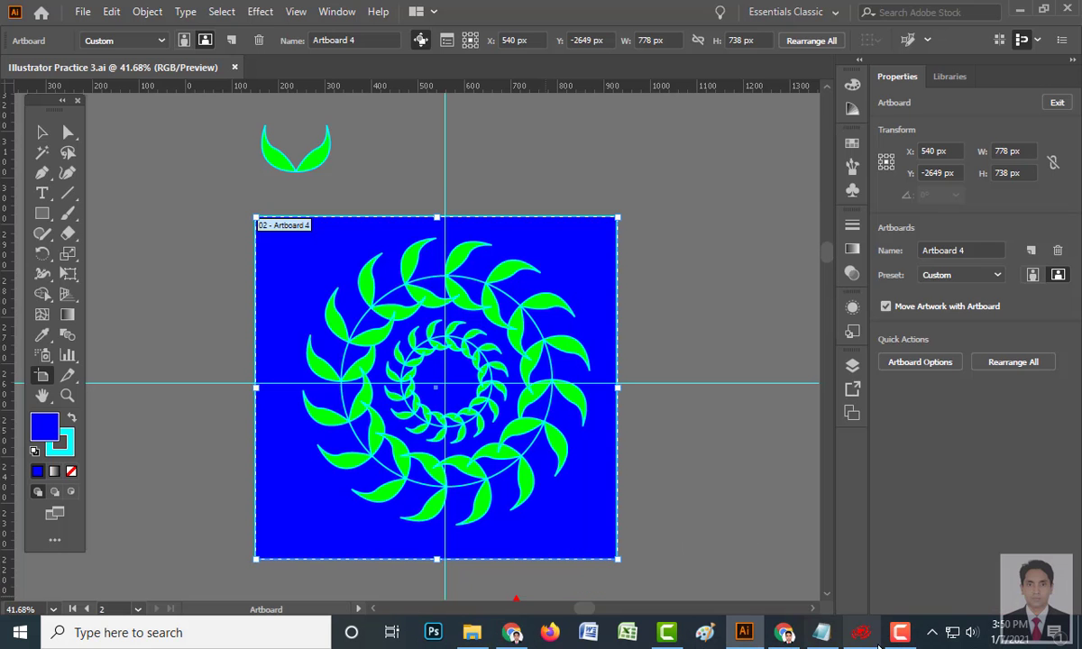
- Leave artboard editing and select the circular leaf group on the blue background
left_click(42, 133)
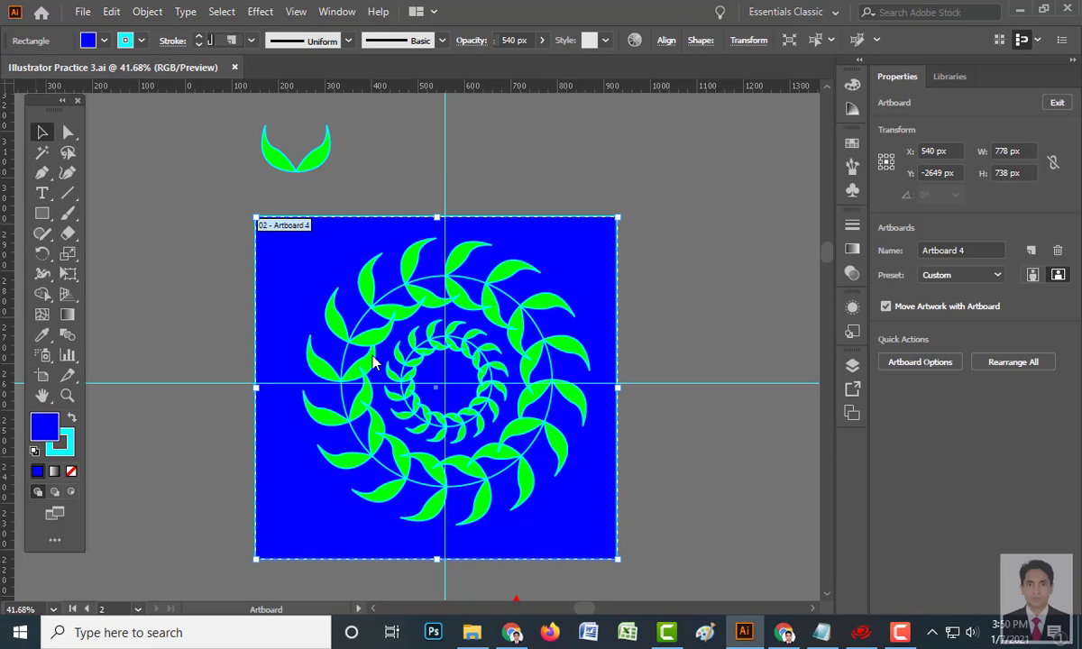
left_click(357, 339)
left_click(362, 332)
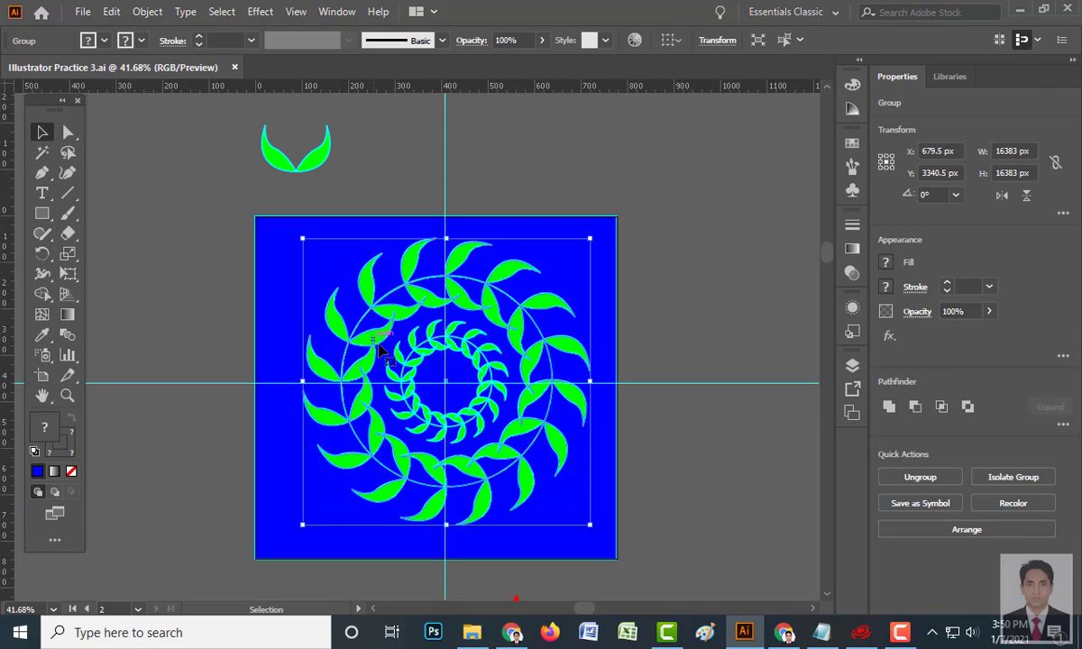
- Export only artboard 2 as a JPEG (*.JPG) named Illustrator Practice 3, using artboards with range 2 and the RGB color model
left_click(82, 12)
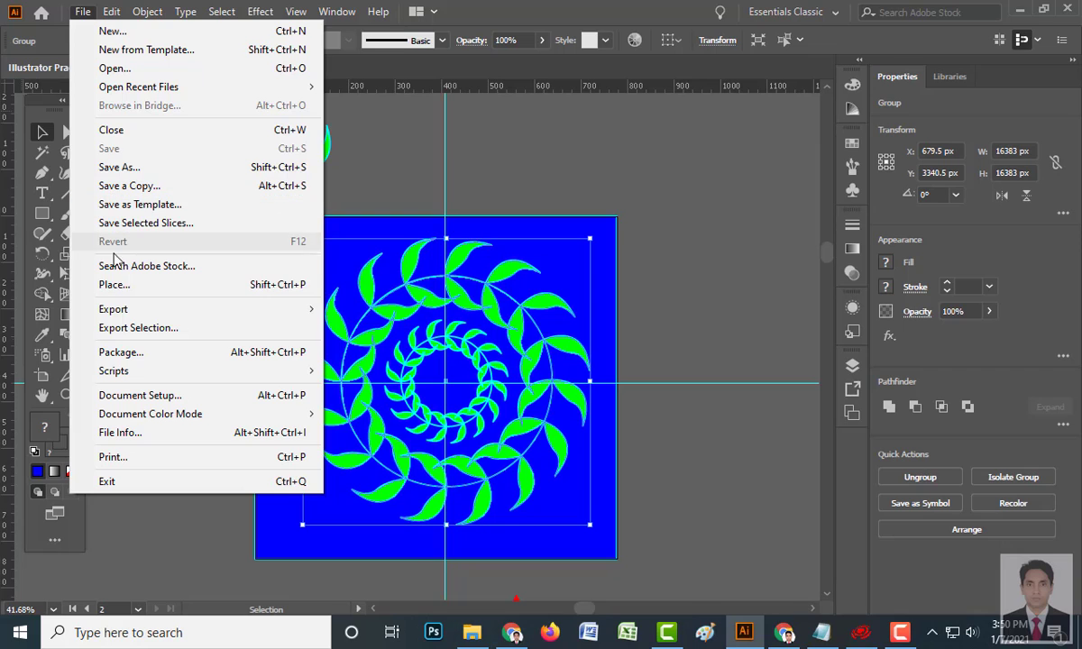
mouse_move(127, 311)
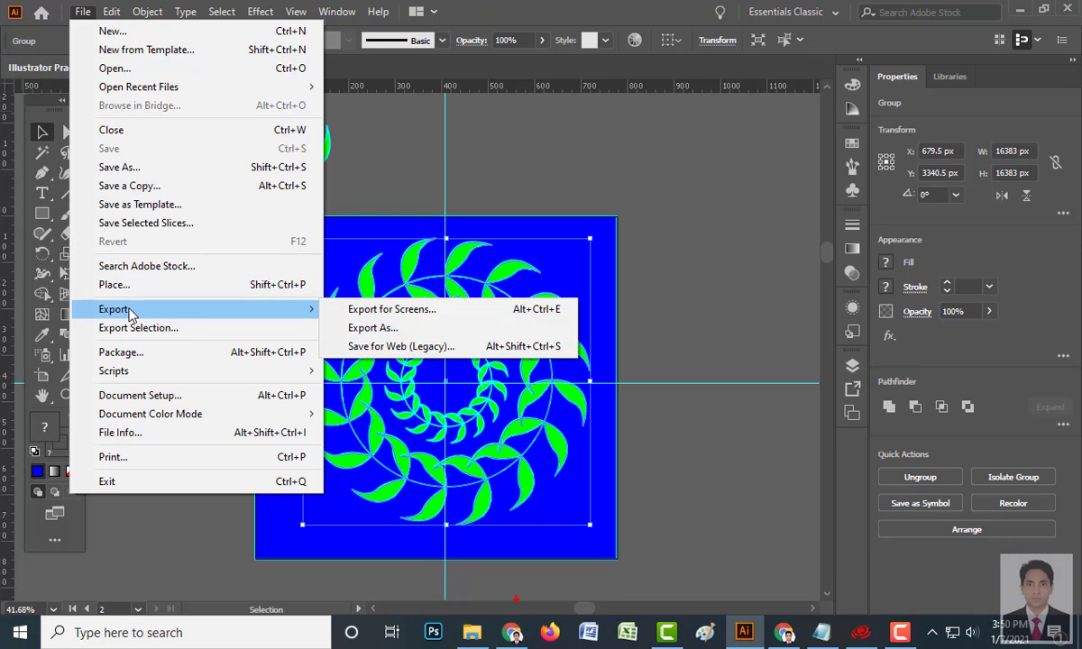
left_click(375, 329)
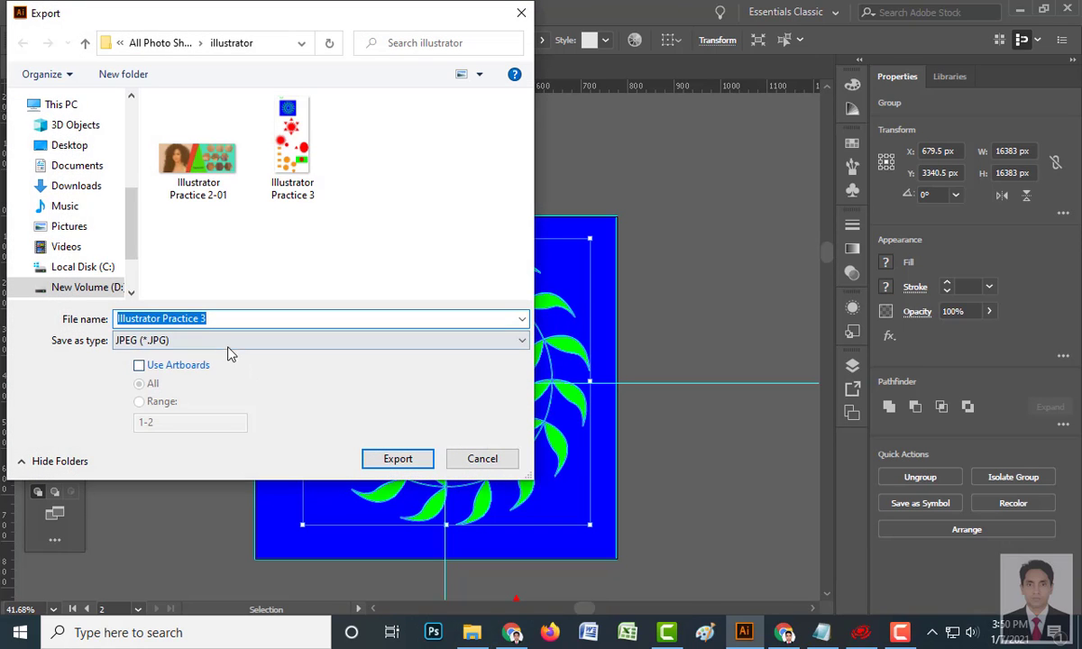
left_click(171, 366)
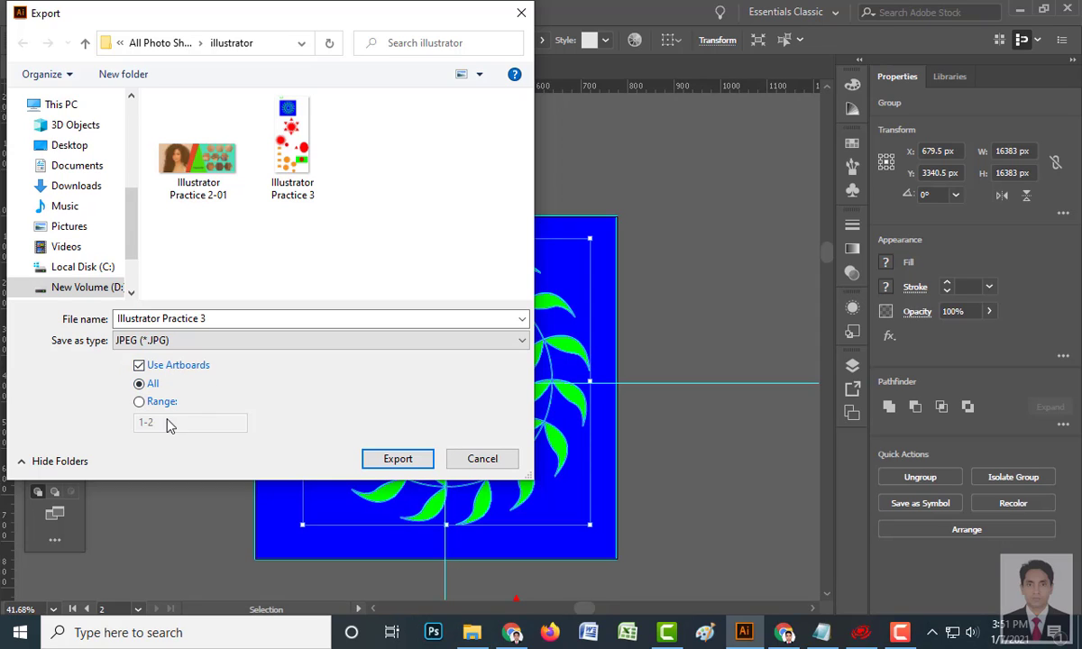
left_click(145, 404)
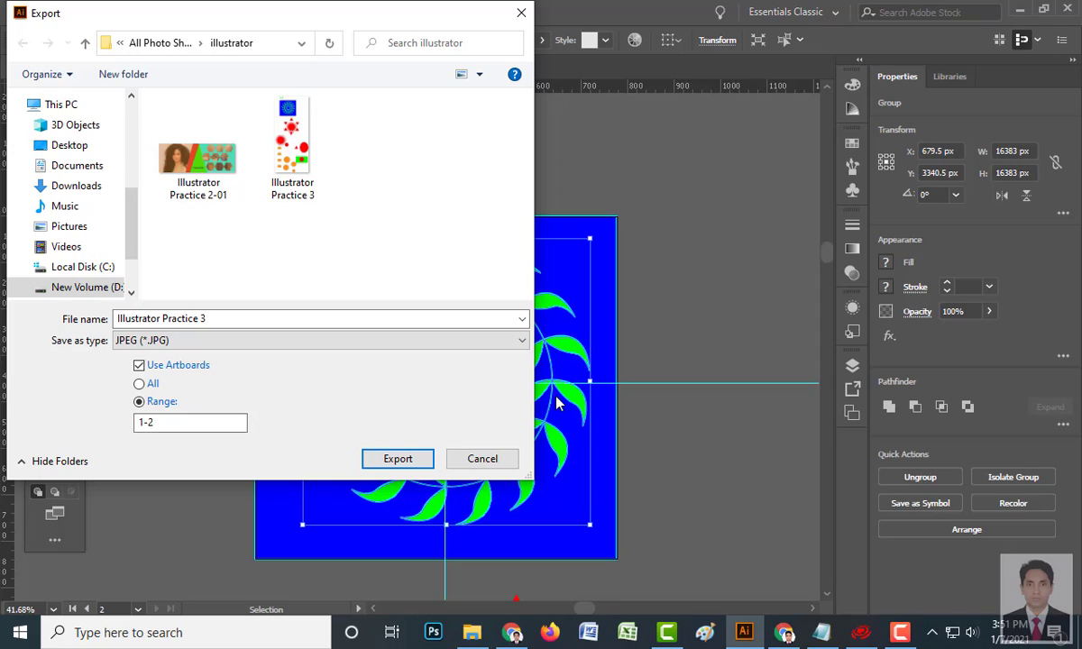
left_click_drag(244, 421, 136, 422)
type("2")
left_click(406, 460)
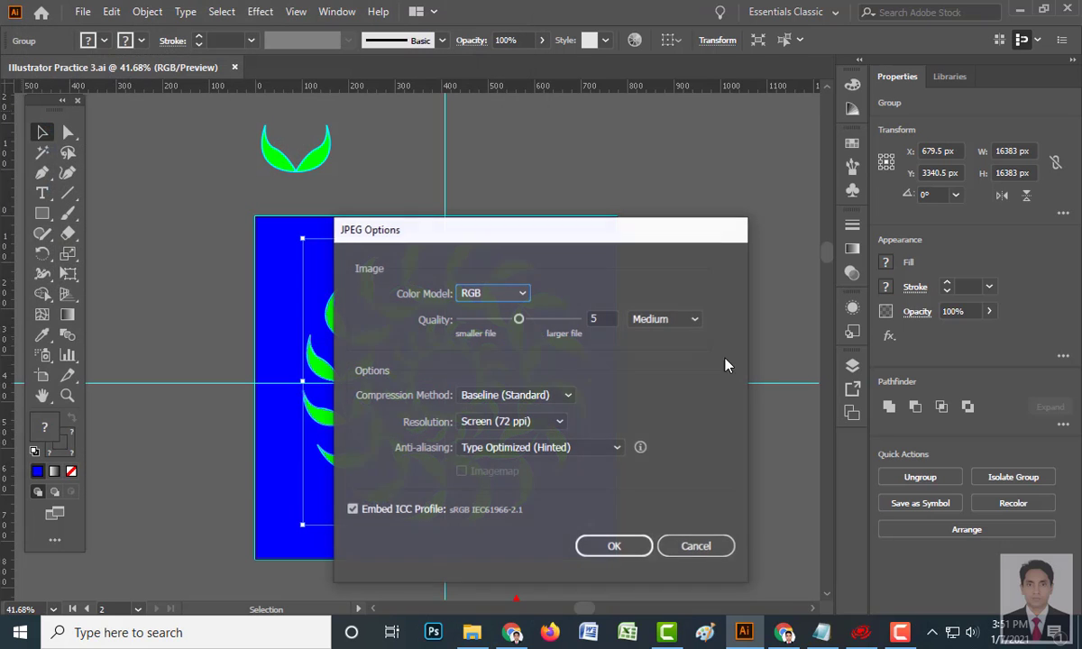
left_click(621, 549)
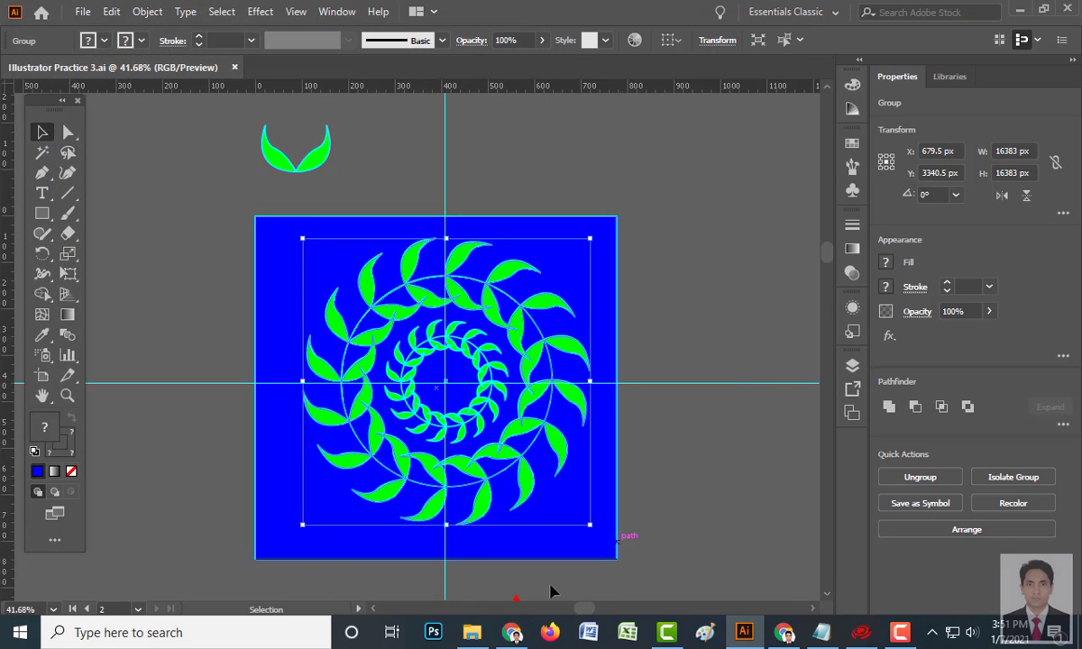
- View the exported Illustrator Practice 3-02 image from File Explorer, close the picture viewer and switch back to Illustrator
mouse_move(473, 637)
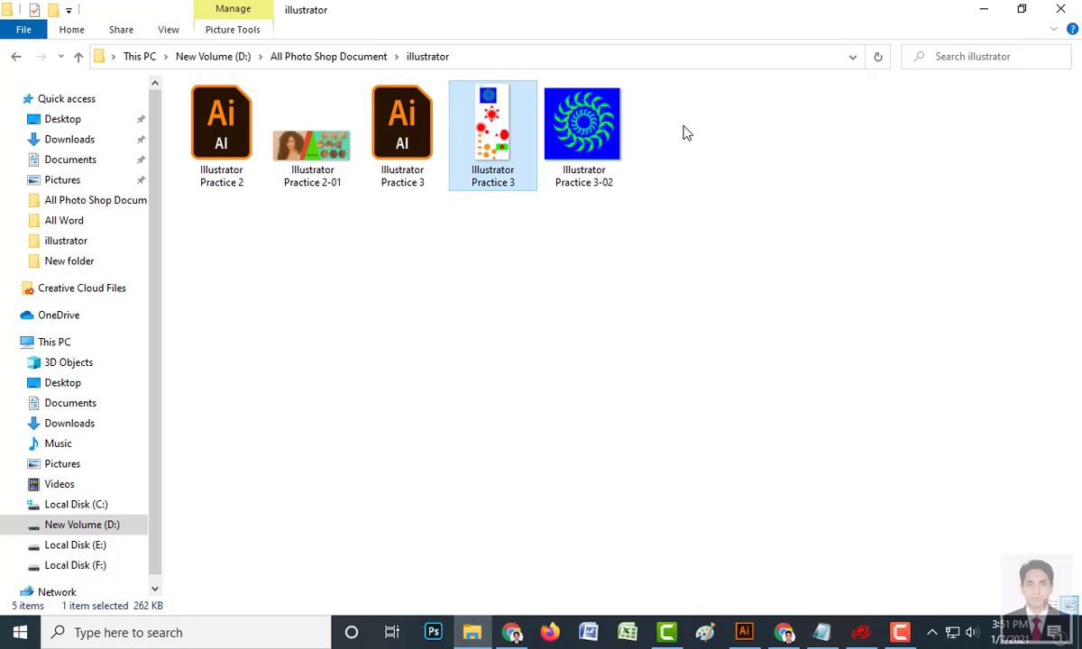
left_click(577, 128)
double_click(599, 134)
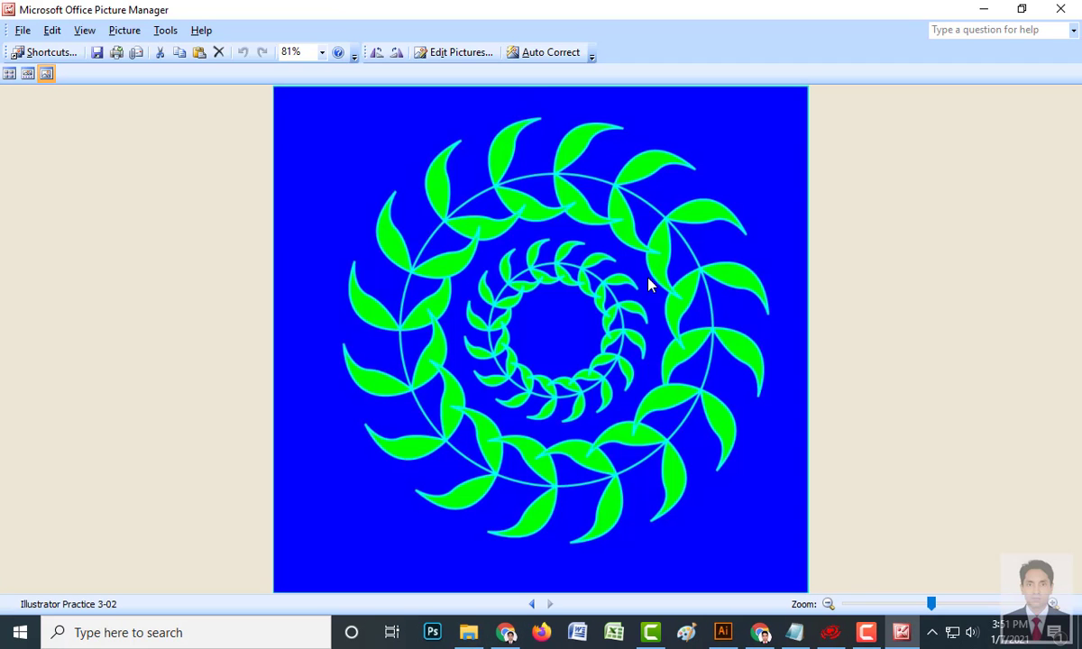
left_click(1062, 9)
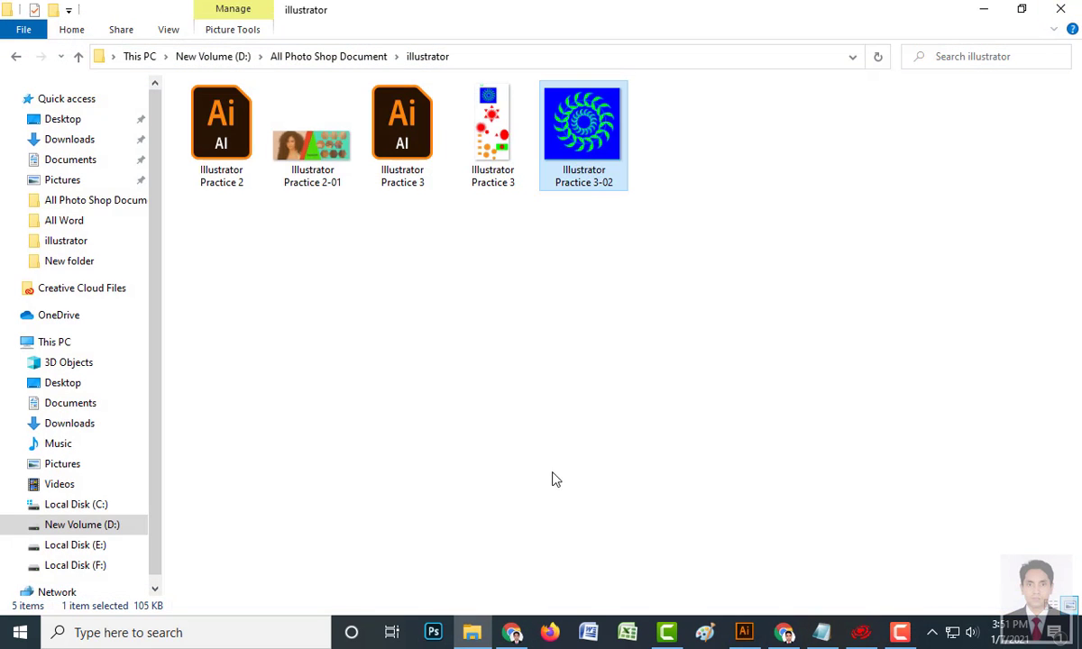
left_click(744, 632)
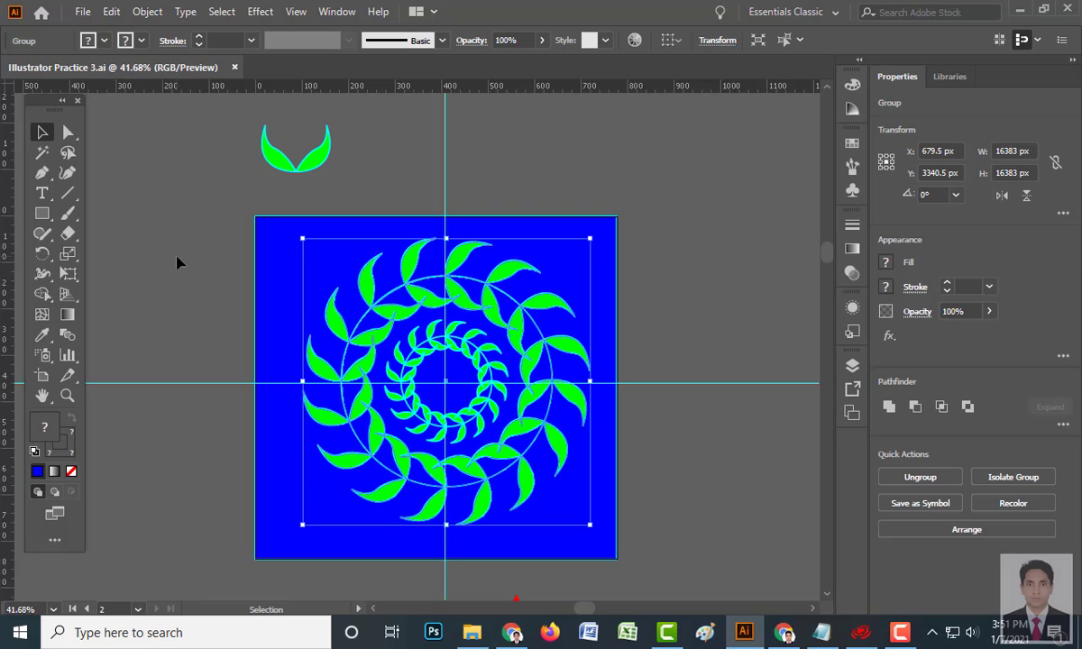
- Draw a blue rectangle about 376 by 224 px in the empty area above the loose leaf pair
scroll(178, 262, "up", 5)
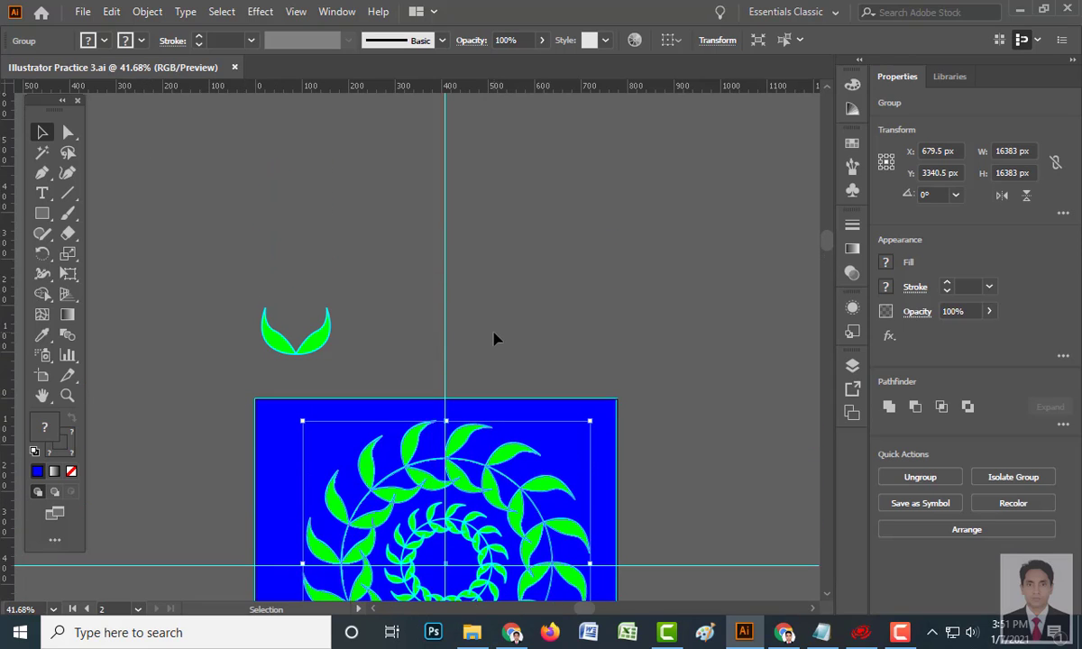
scroll(494, 338, "up", 2)
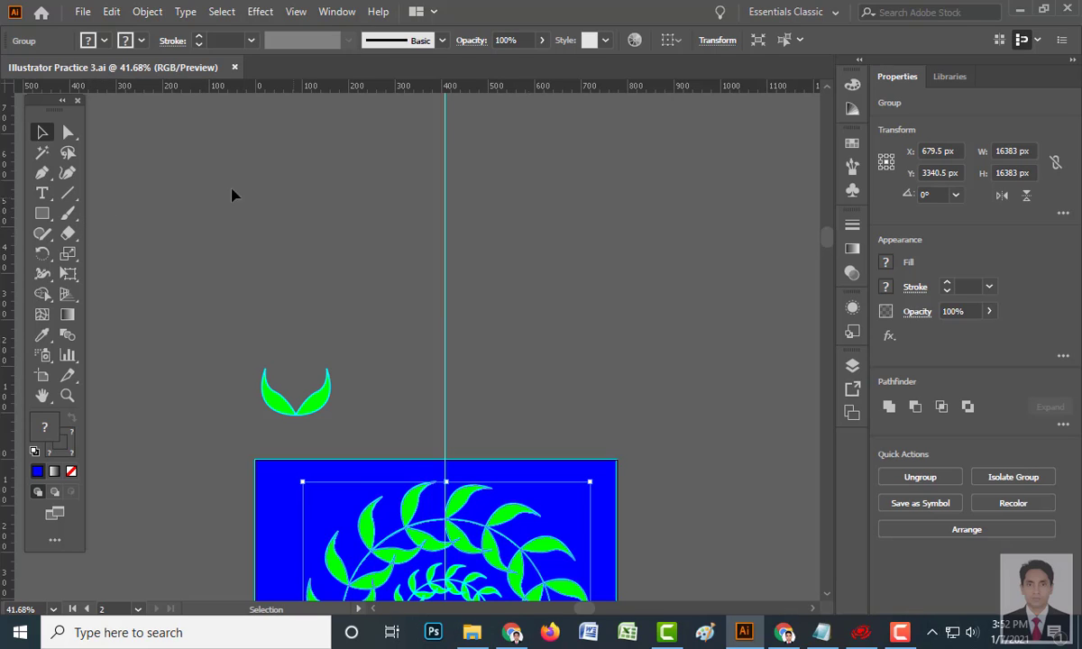
left_click(43, 214)
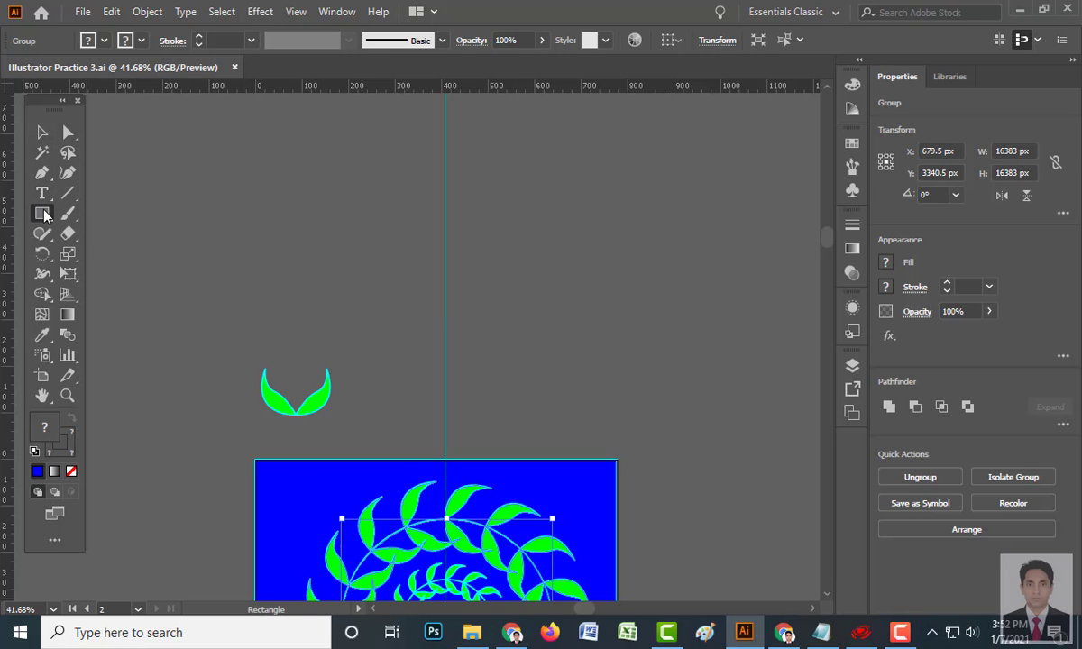
left_click_drag(228, 155, 405, 259)
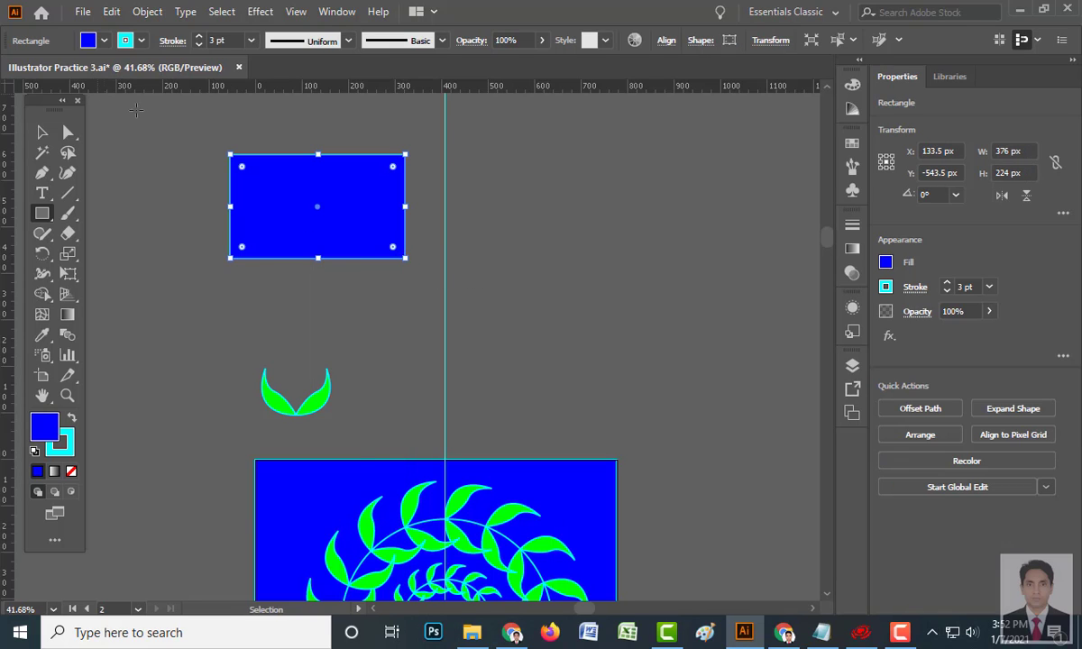
- Paint a freehand signature with a dot on the blue rectangle using the Paintbrush tool
left_click(67, 214)
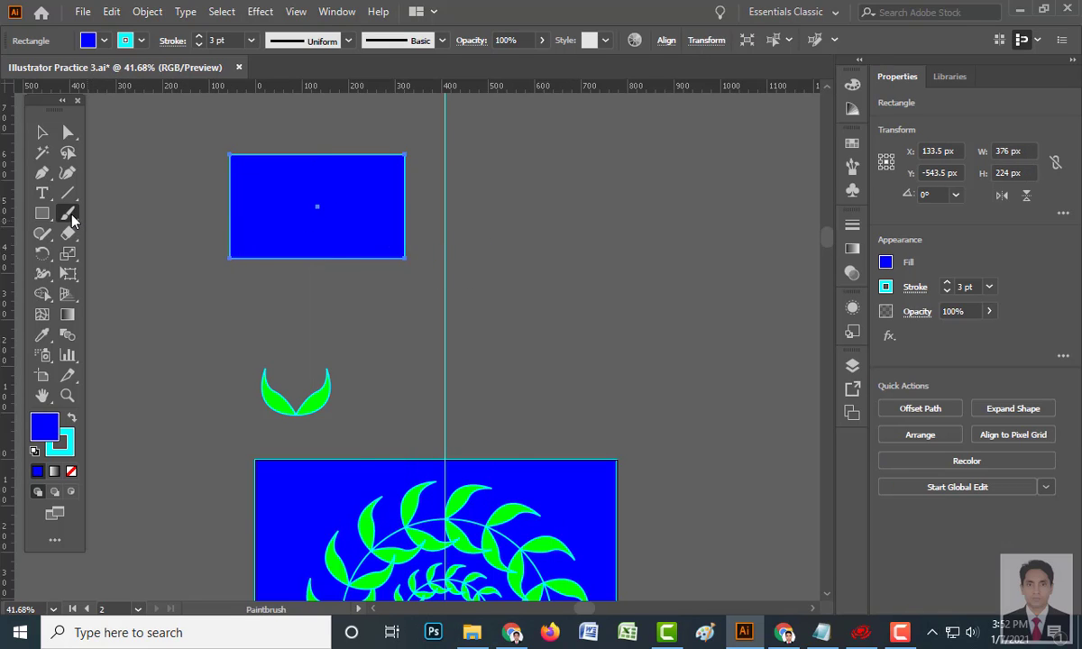
mouse_move(268, 197)
left_mouse_down()
mouse_move(370, 208)
mouse_move(303, 203)
mouse_move(331, 175)
mouse_move(314, 179)
mouse_move(341, 181)
left_mouse_up()
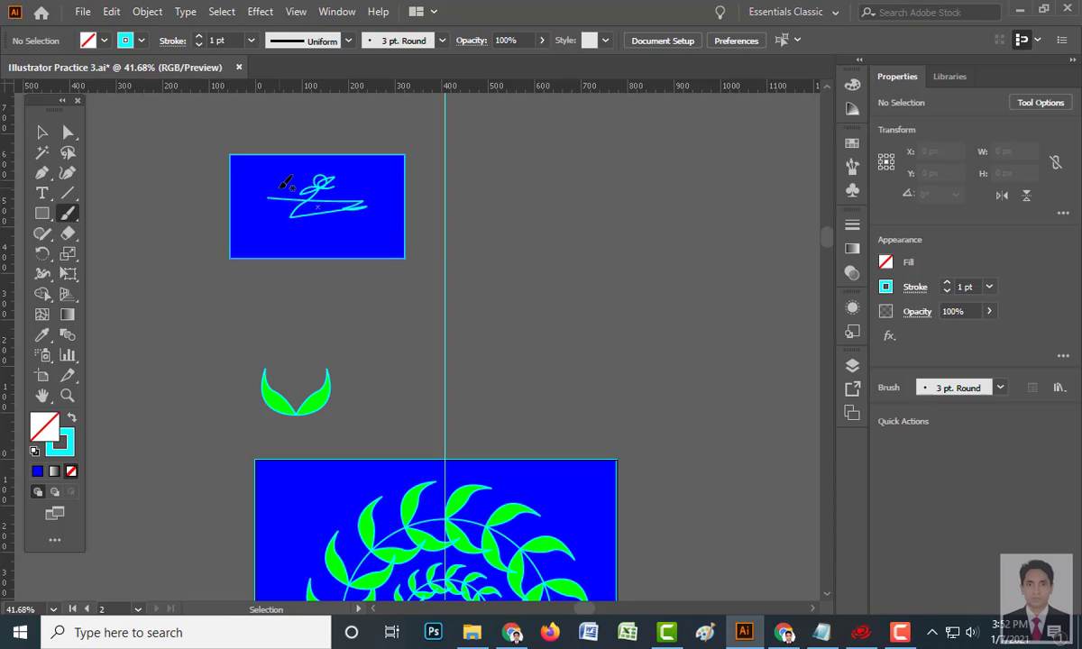
left_click(358, 187)
left_click(45, 132)
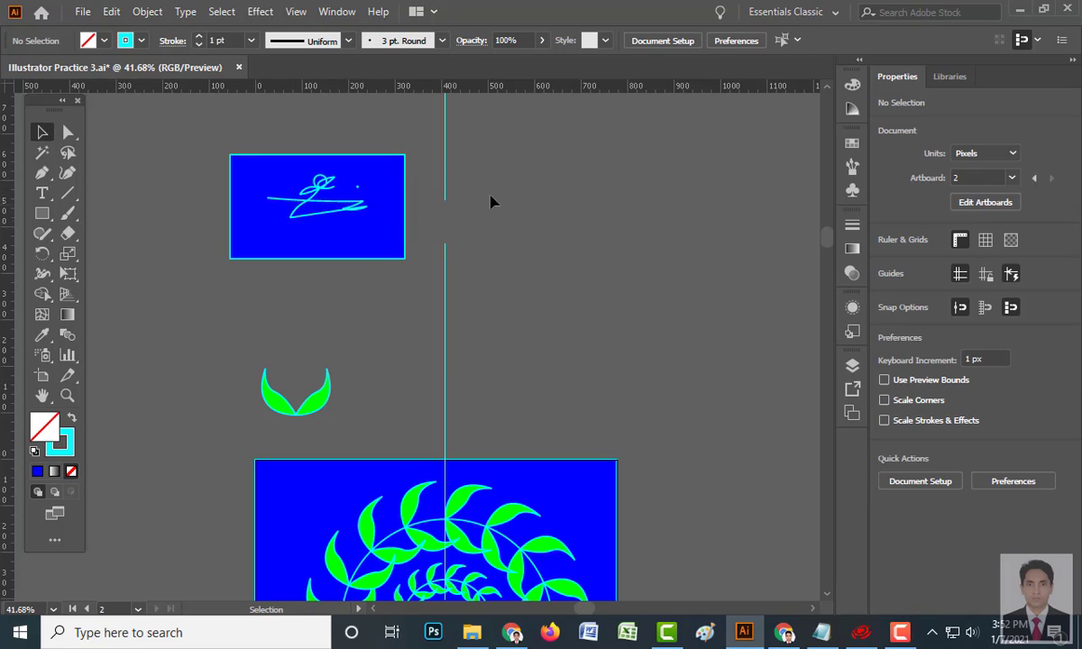
- Delete the small blue rectangle together with the freehand signature on it
scroll(306, 217, "up", 3)
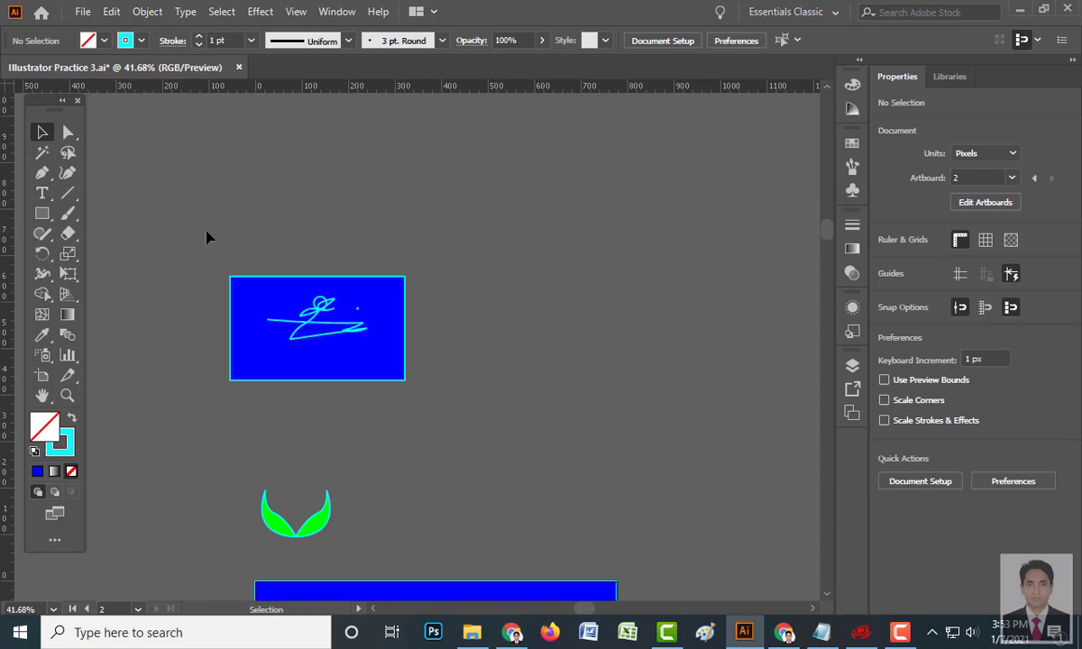
left_click_drag(191, 232, 388, 374)
key("Delete")
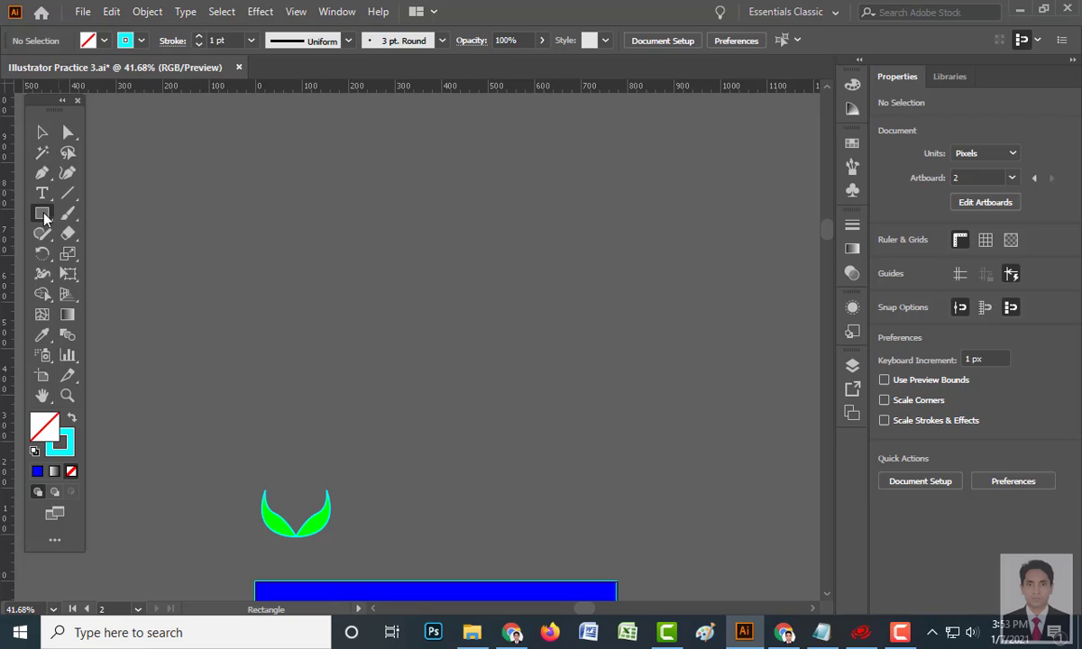
- Draw a rectangle about 433 by 259 px above the loose leaf pair and fill it with green
left_click(42, 213)
left_click_drag(189, 201, 393, 318)
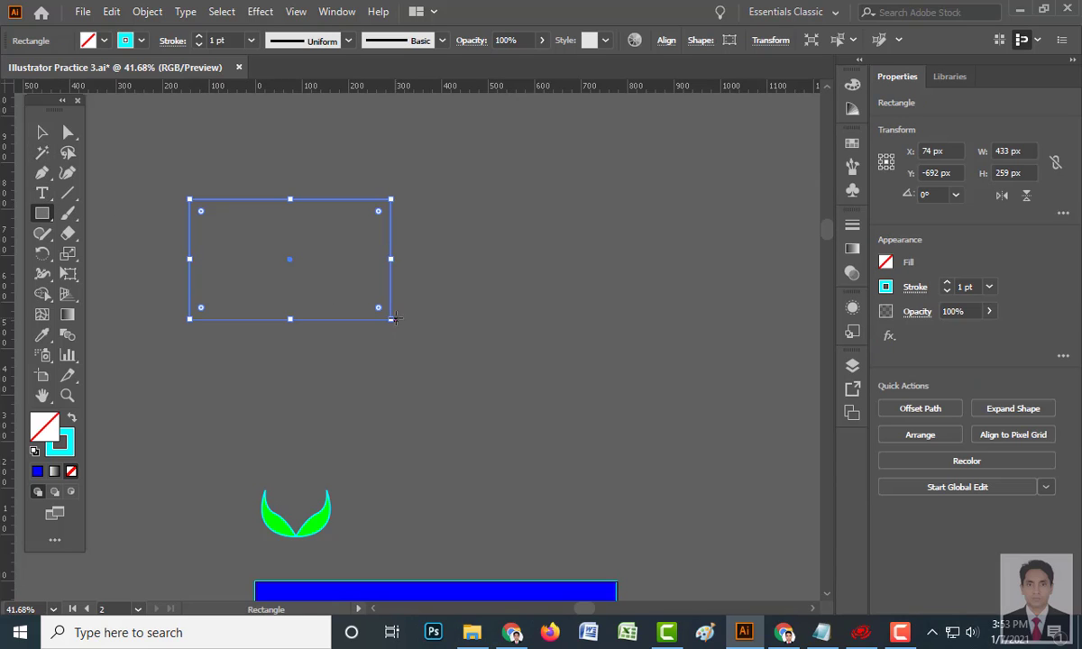
left_click(104, 41)
left_click(88, 70)
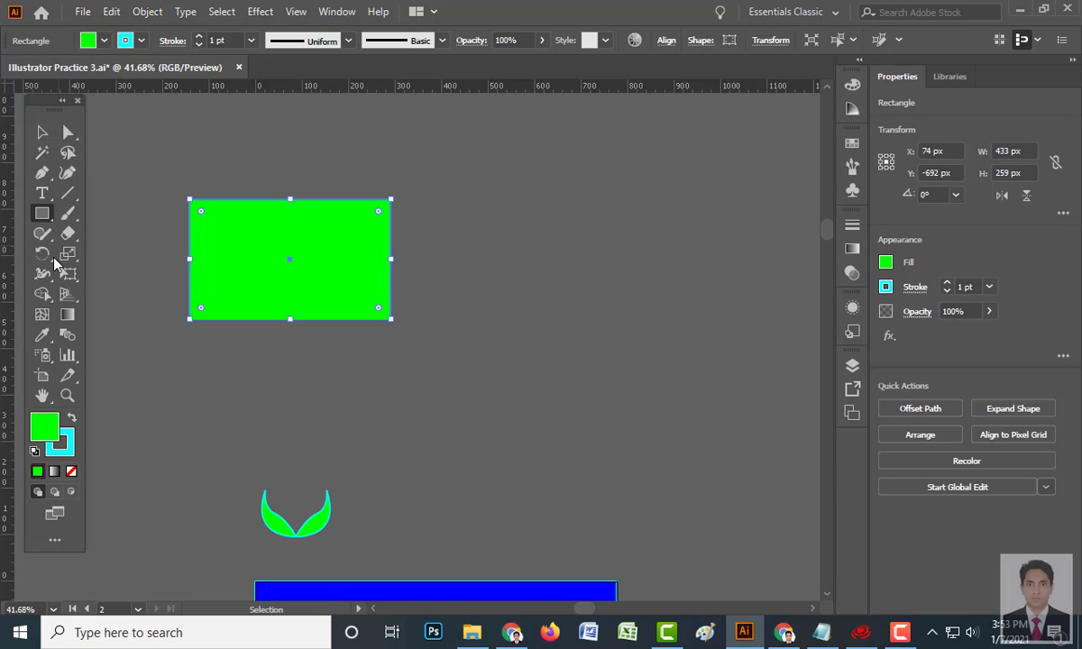
- Paint a thick cyan check mark with the Paintbrush tool, starting on the green rectangle and extending past its right edge
left_click(68, 214)
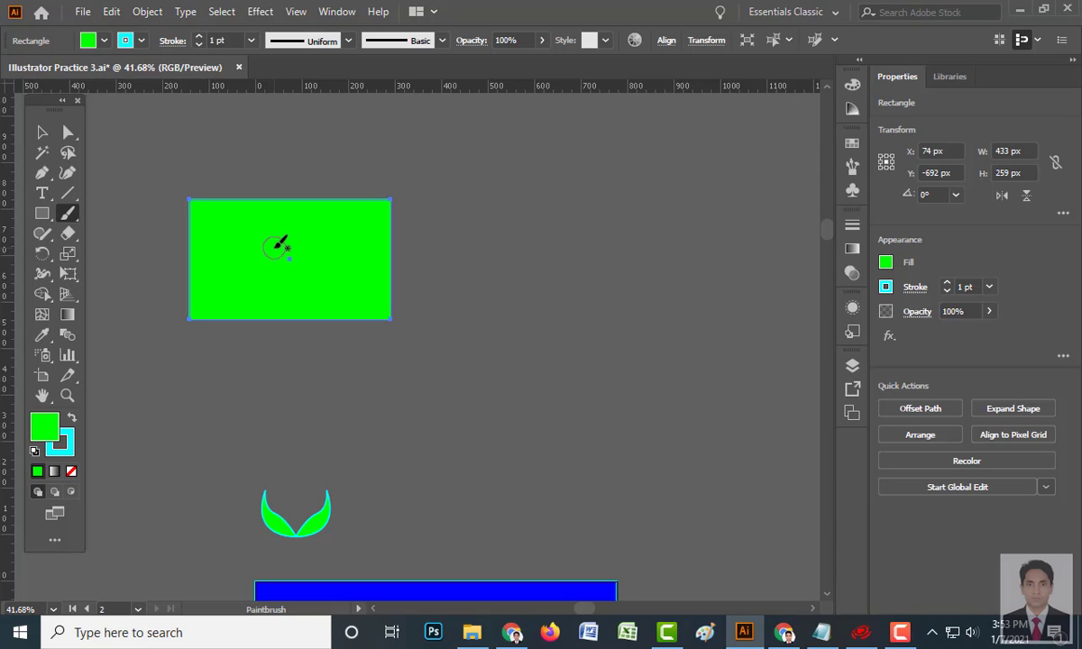
mouse_move(276, 247)
left_mouse_down()
mouse_move(241, 238)
mouse_move(287, 261)
left_mouse_up()
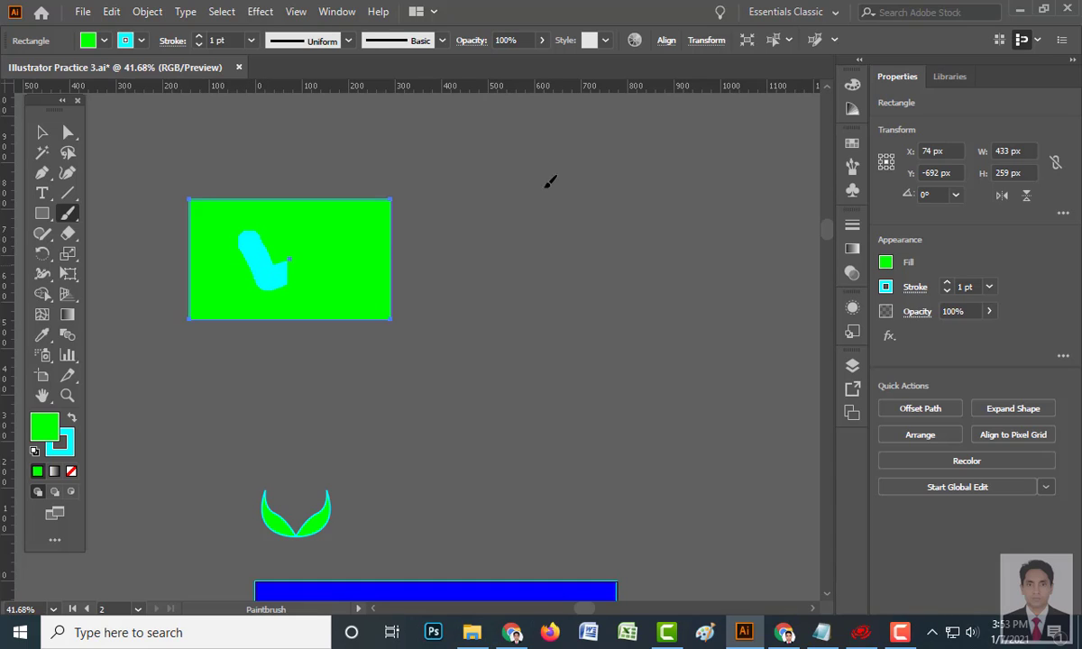
left_click_drag(549, 182, 551, 185)
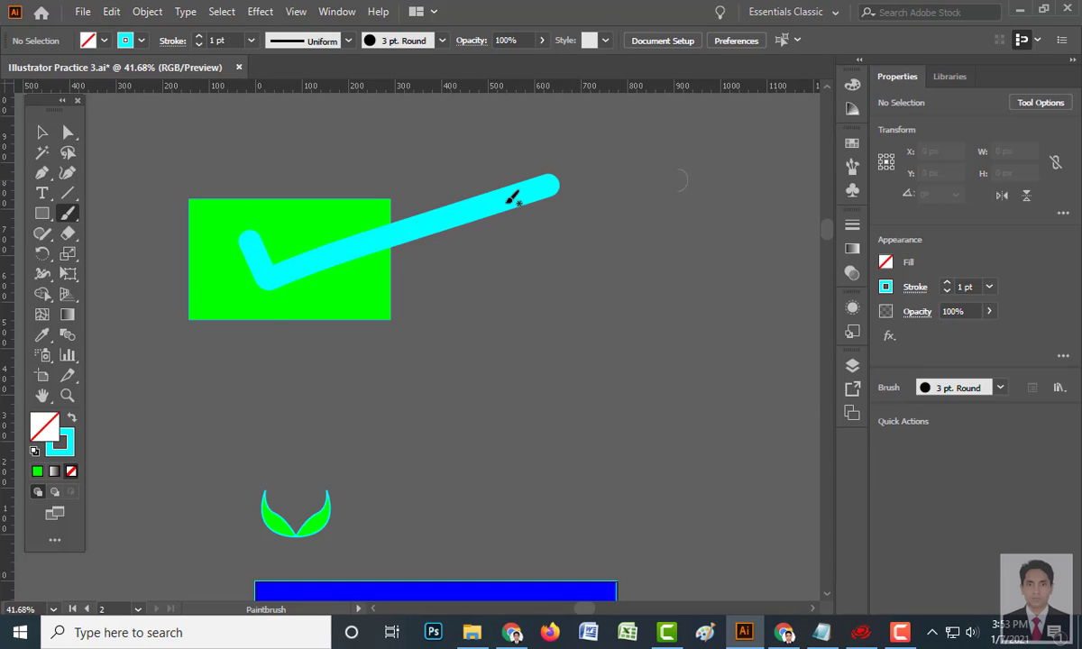
- Set the stroke color to white with nothing selected
left_click(131, 39)
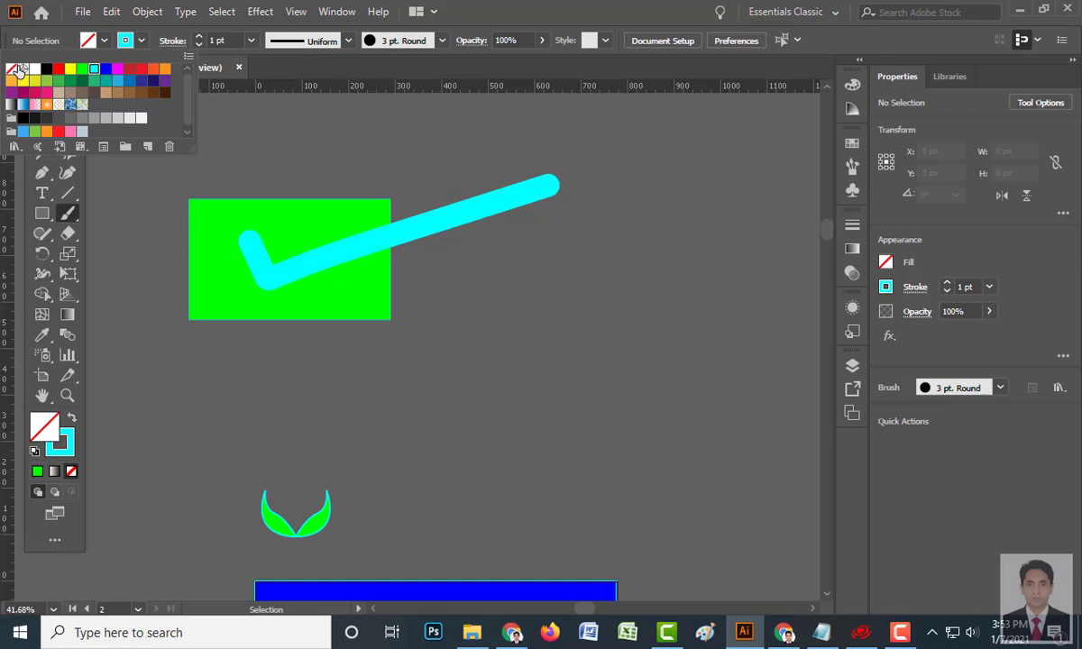
left_click(12, 69)
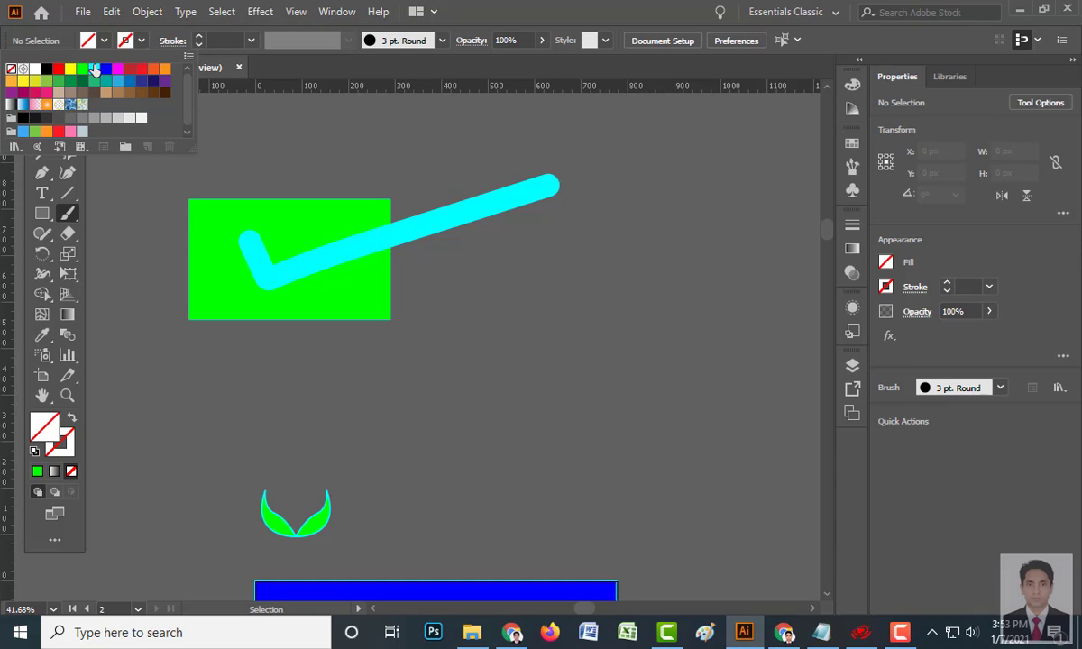
left_click(35, 70)
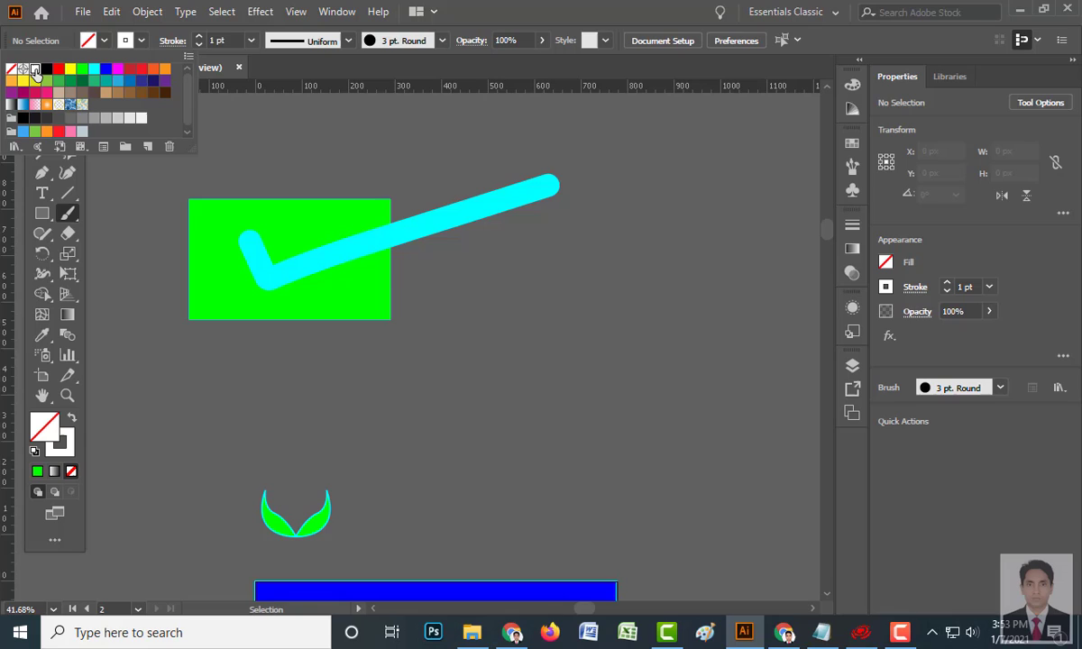
left_click(609, 256)
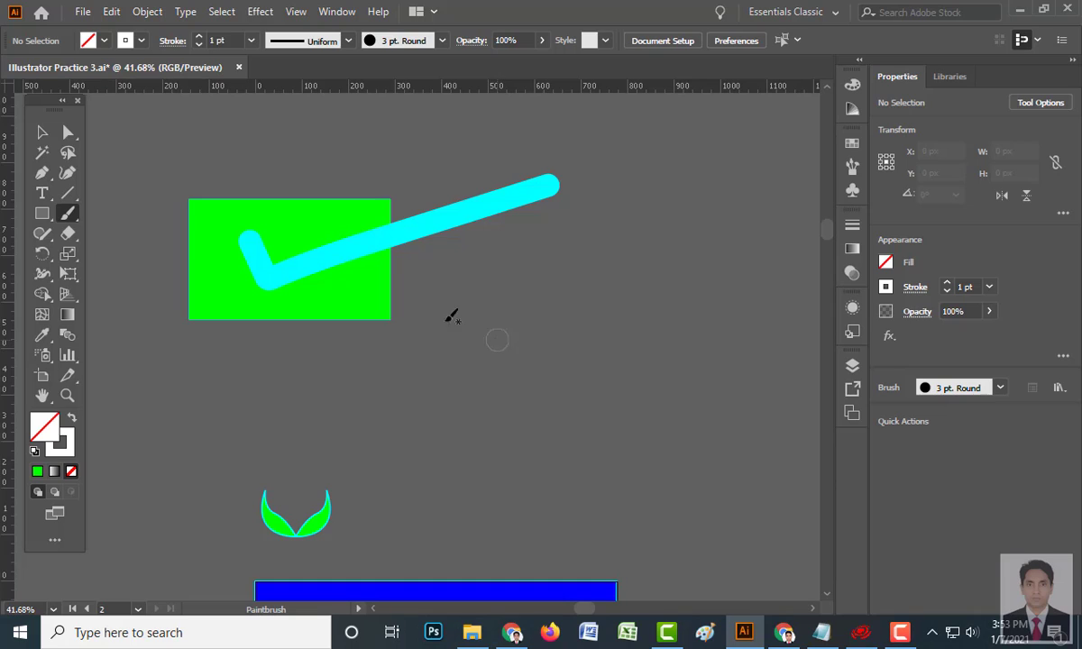
- Draw a horizontal line about 465 px long below the green rectangle and set its stroke weight to 10 pt
left_click(69, 194)
scroll(428, 314, "down", 2)
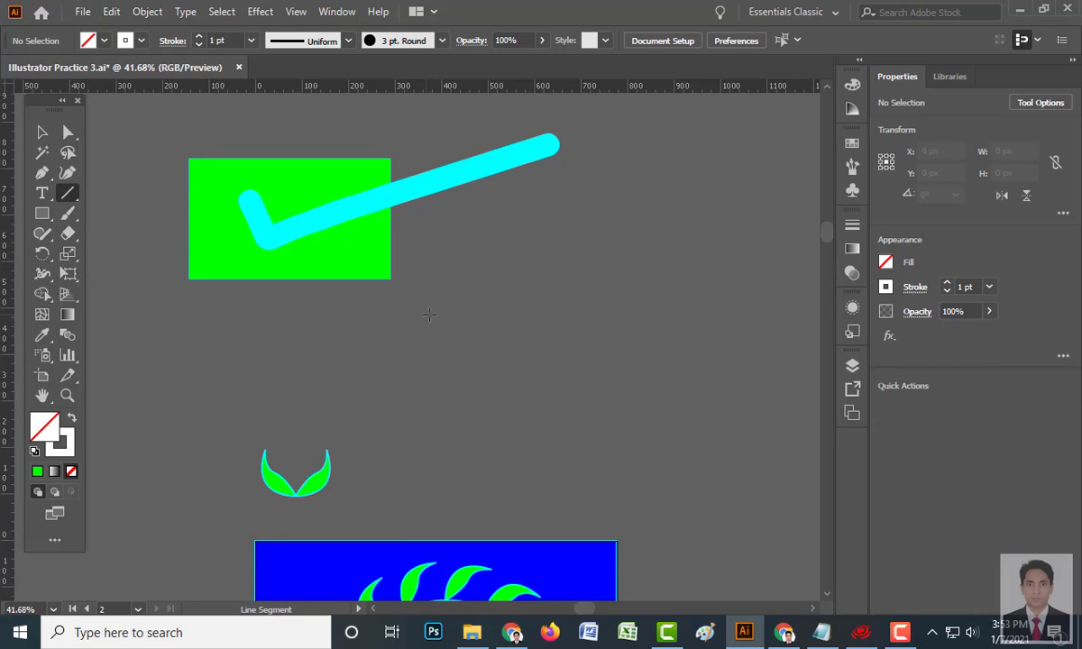
left_click_drag(401, 318, 618, 320)
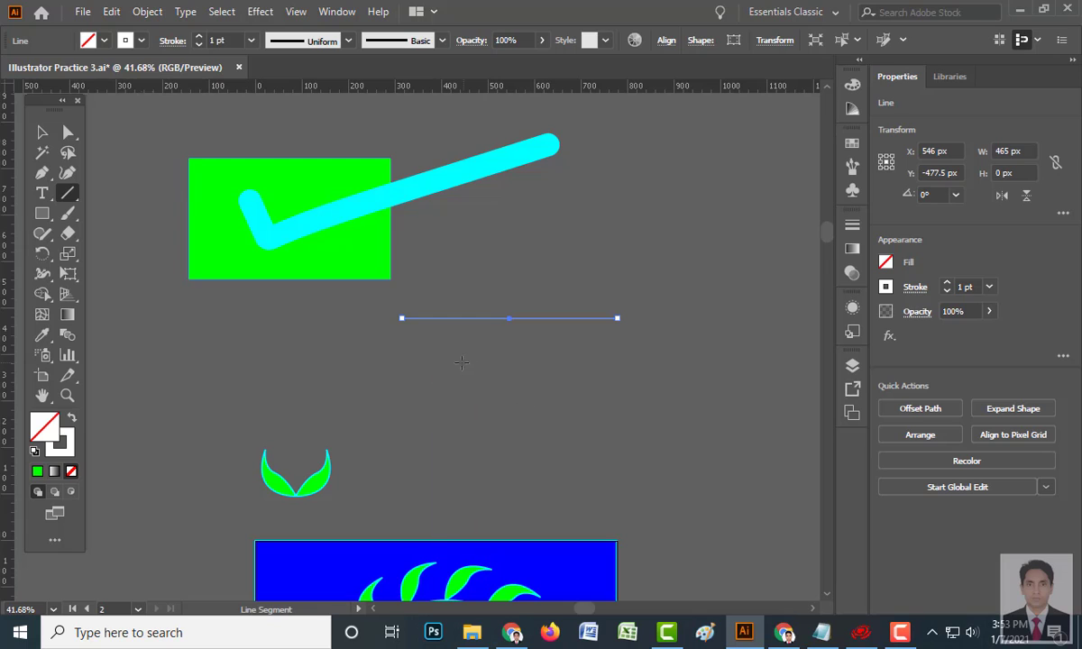
left_click(251, 41)
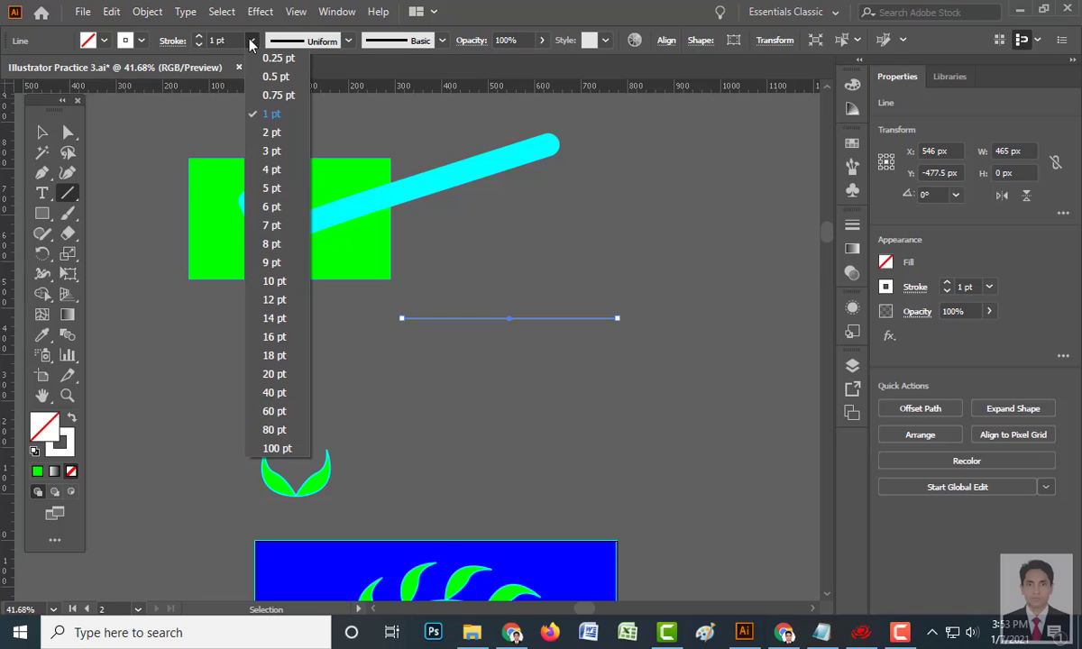
left_click(274, 283)
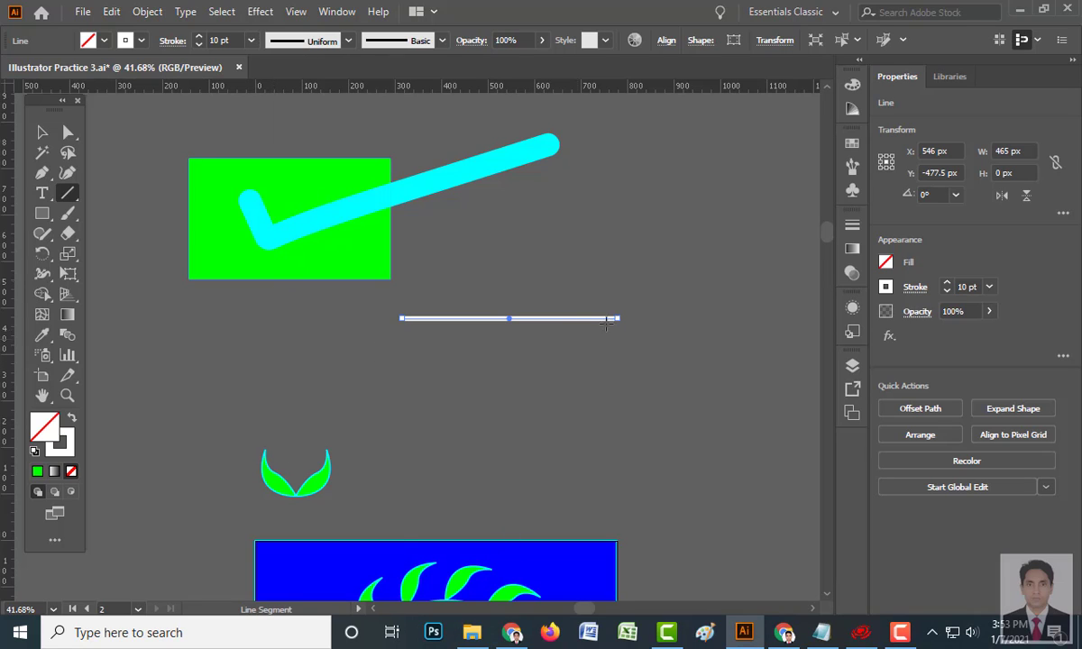
- Set the white line's stroke weight to 18 pt and draw a rectangle about 477 by 46 px just below it
left_click(251, 40)
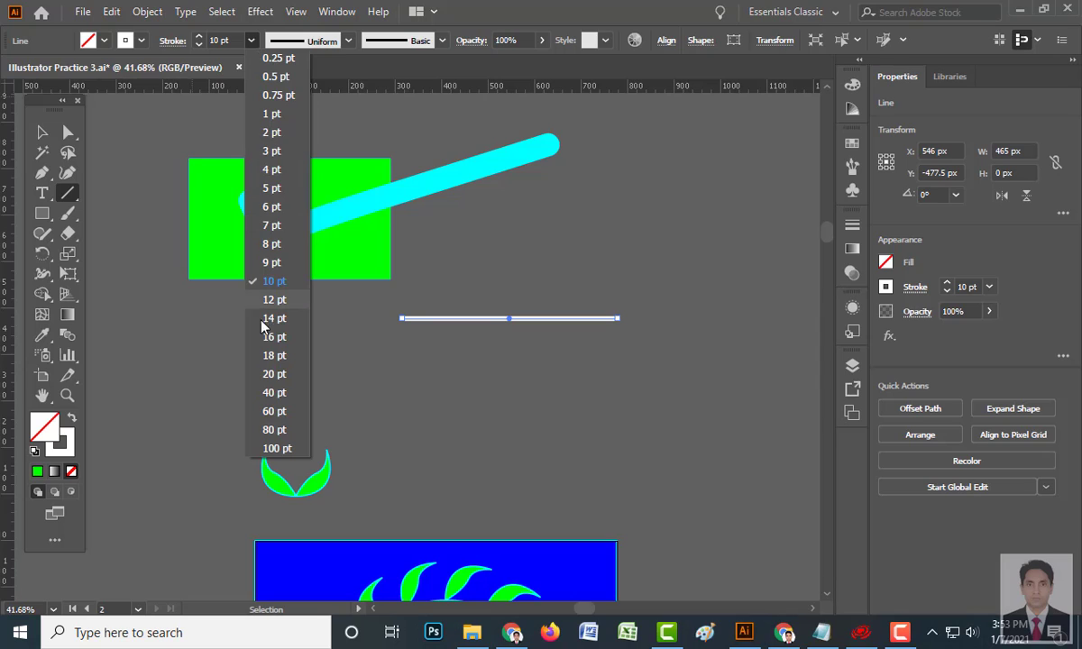
left_click(273, 356)
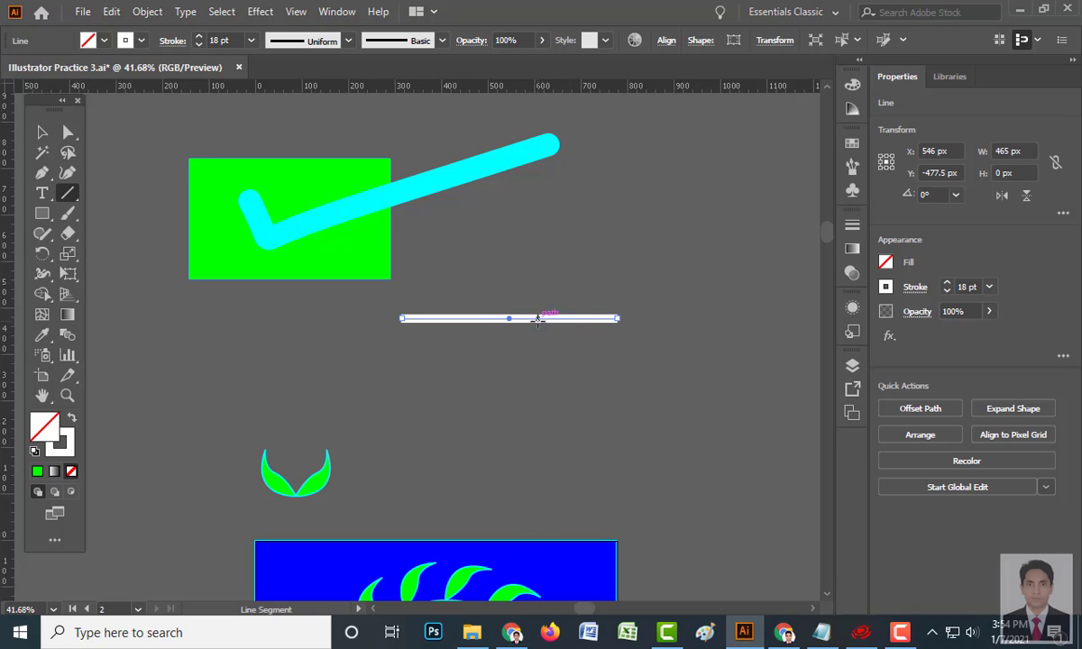
left_click(42, 212)
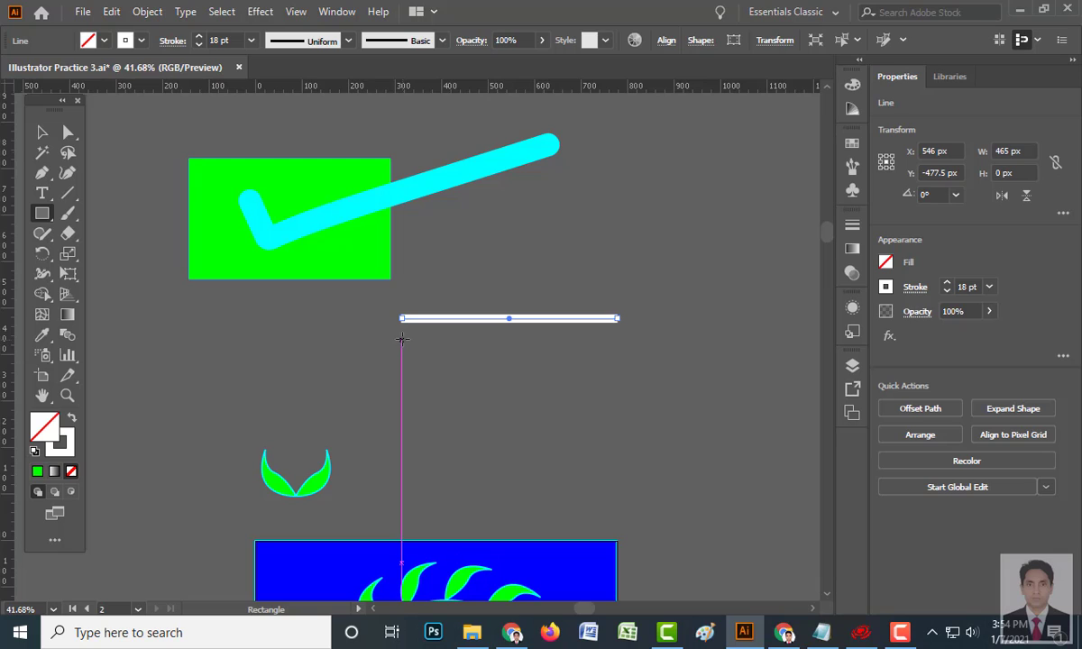
mouse_move(403, 339)
left_mouse_down()
mouse_move(437, 356)
mouse_move(623, 360)
left_mouse_up()
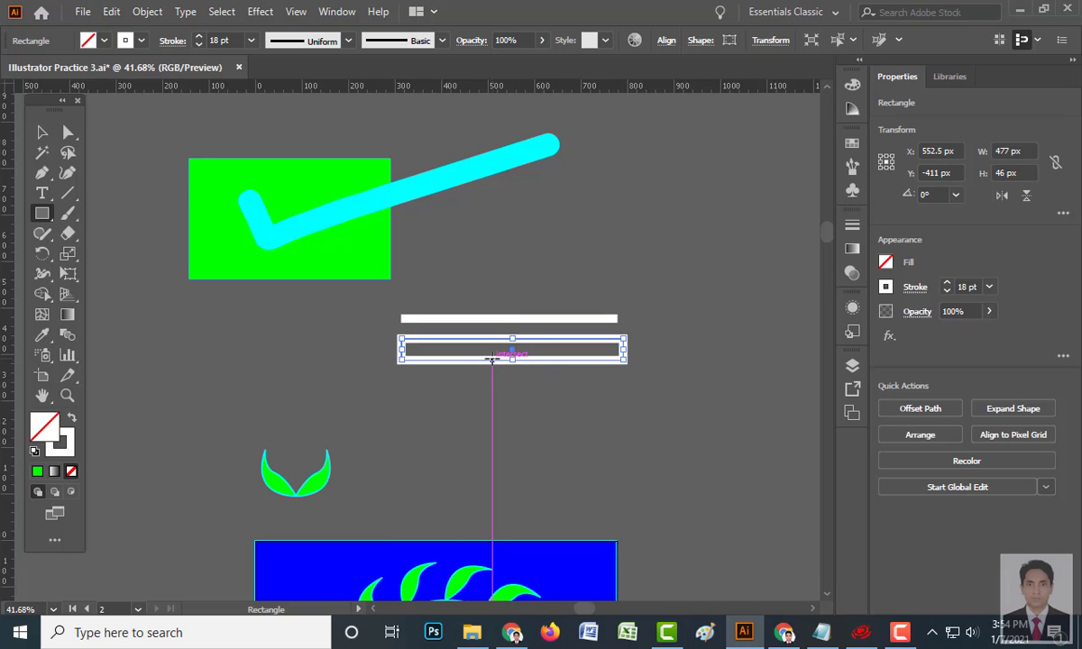
- Remove the stroke from the new rectangle below the white line and fill it with blue
key("v")
left_click(449, 319)
left_click(449, 351)
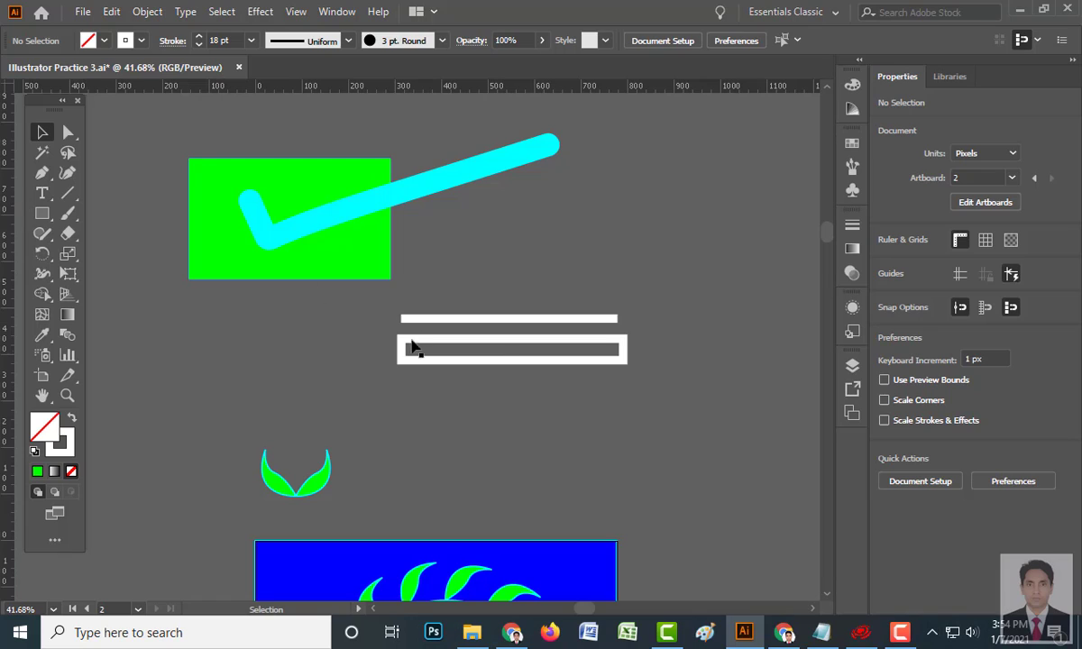
left_click_drag(505, 357, 506, 411)
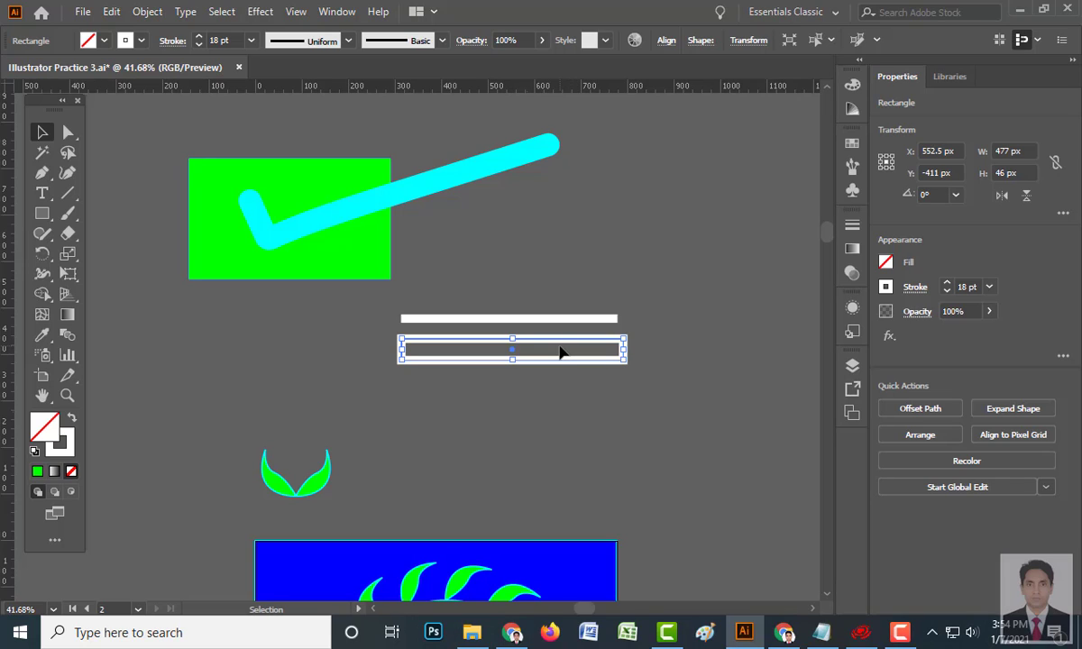
left_click(250, 40)
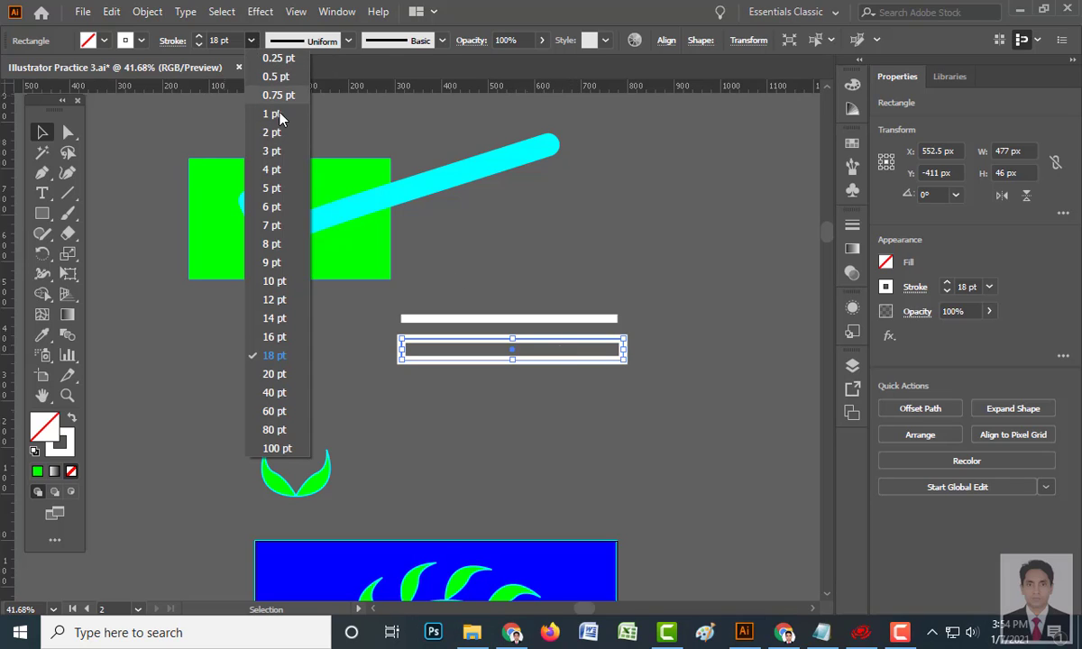
left_click(140, 43)
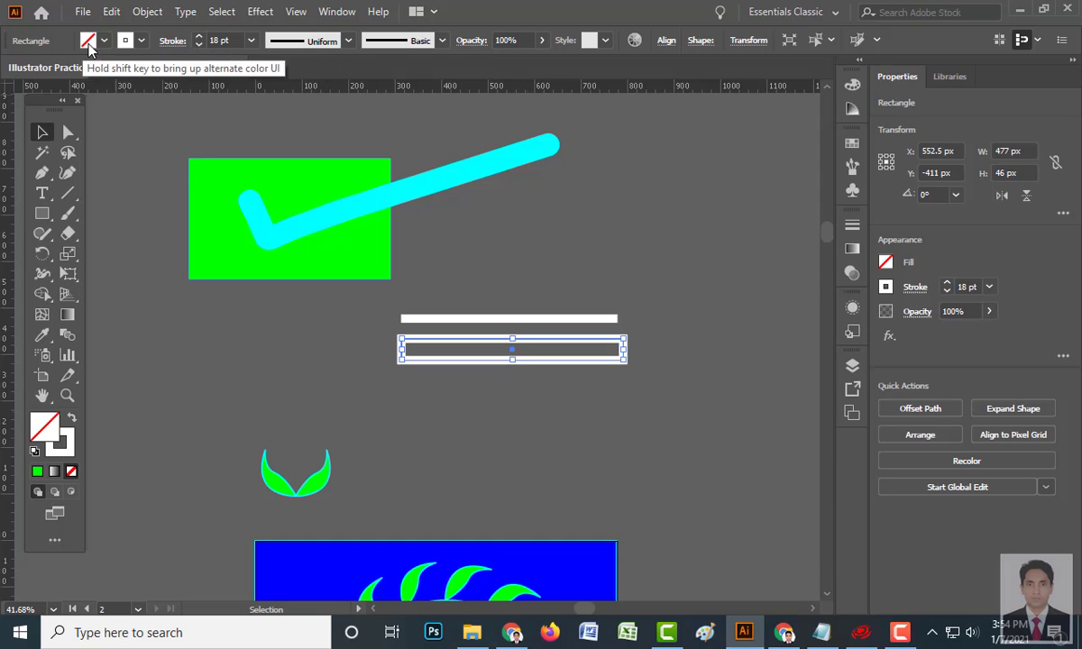
left_click(141, 41)
left_click(12, 69)
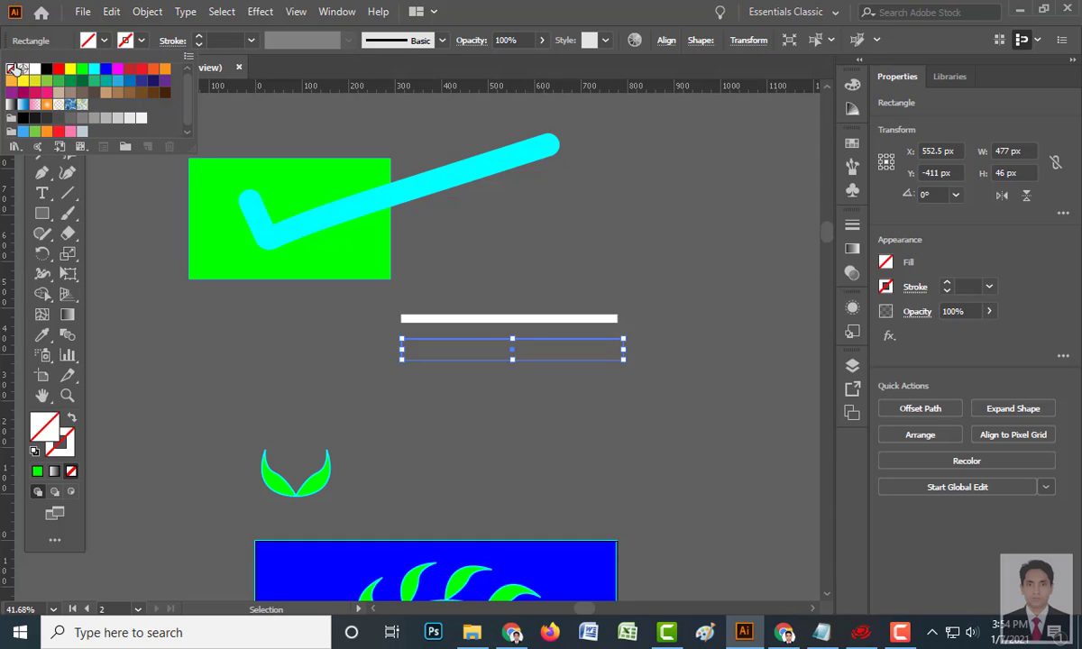
left_click(502, 357)
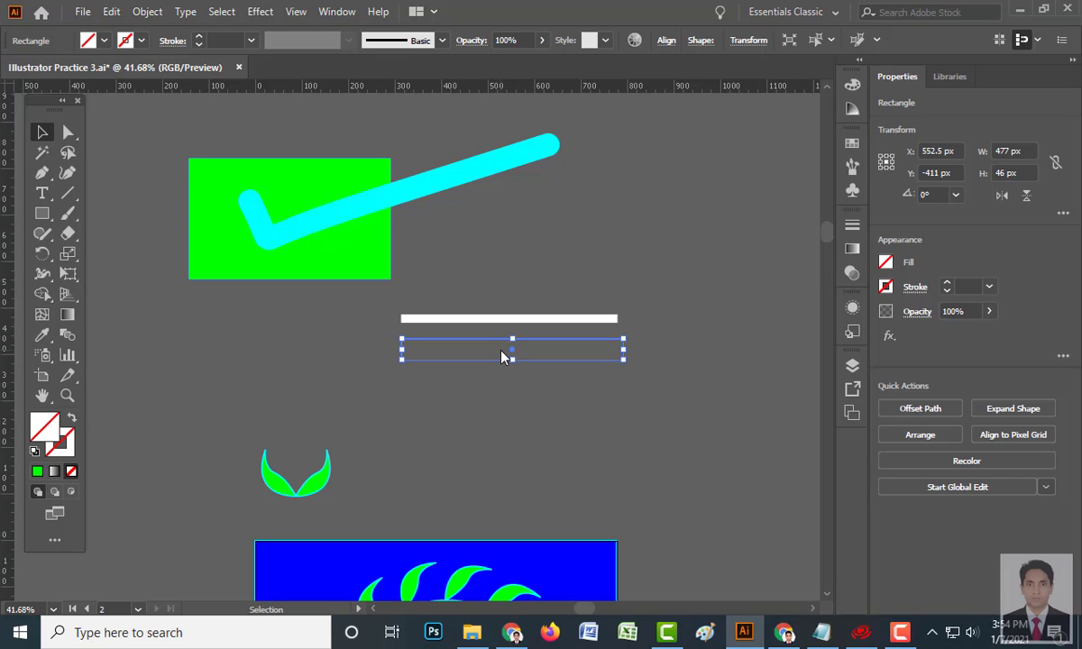
left_click(104, 41)
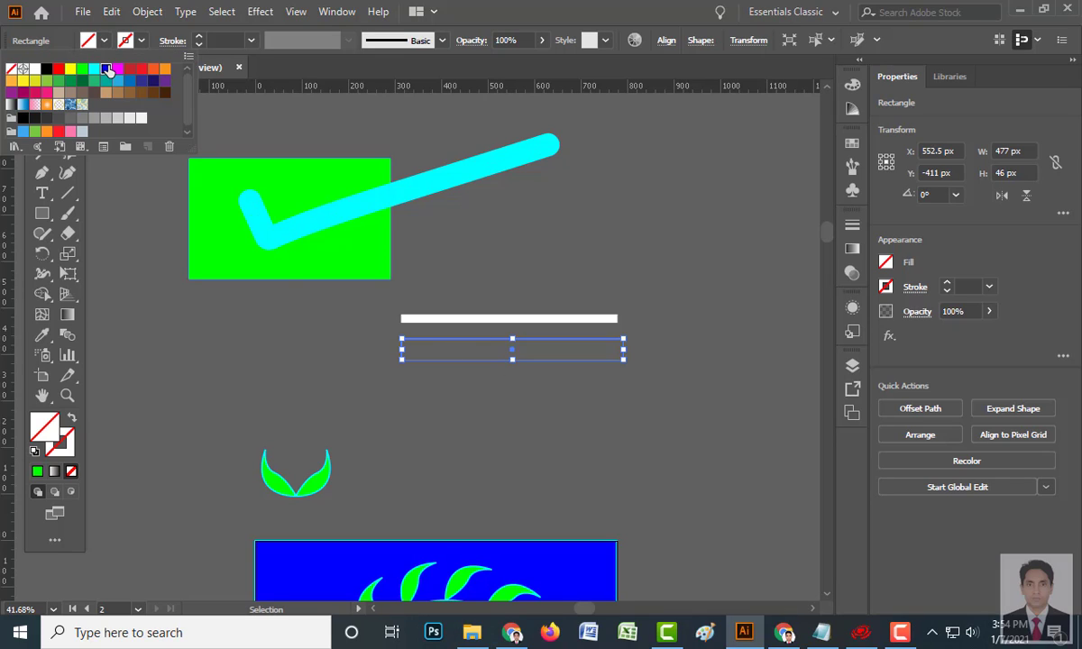
left_click(106, 69)
- Move the blue bar farther down, and shift the white line slightly down and to the right above it
left_click_drag(528, 356, 565, 442)
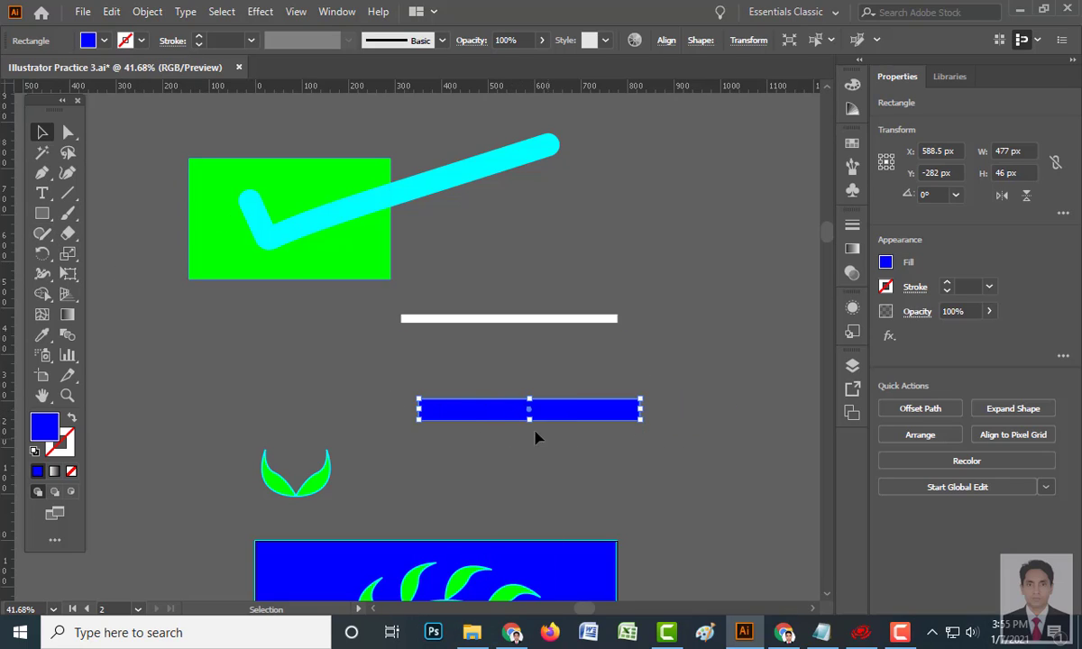
mouse_move(481, 413)
left_mouse_down()
mouse_move(434, 400)
mouse_move(469, 400)
left_mouse_up()
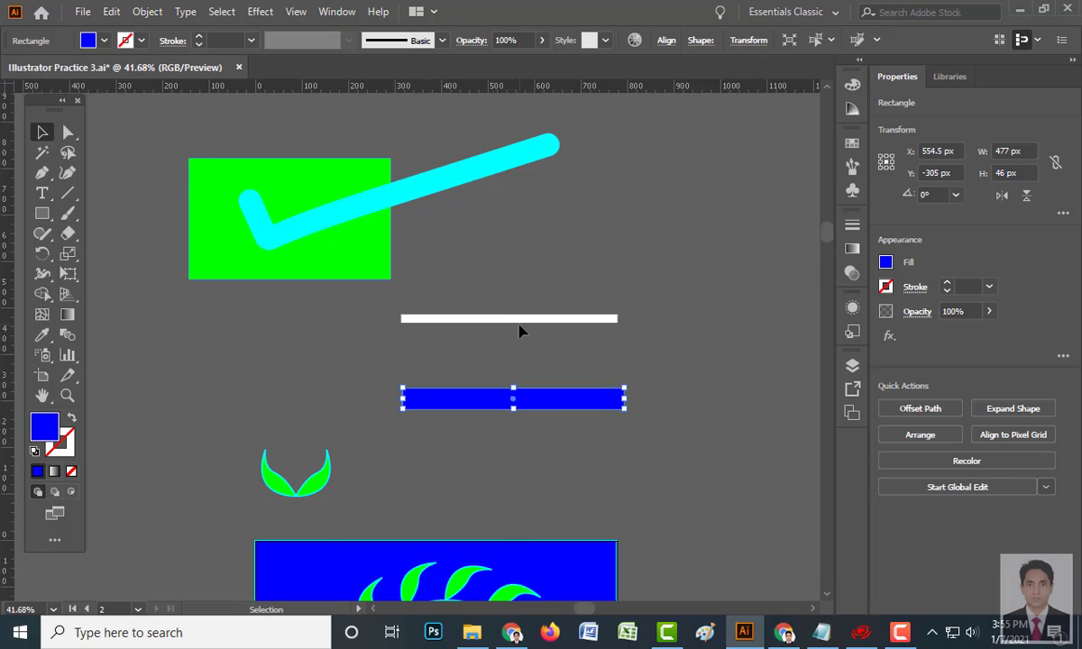
left_click_drag(519, 319, 530, 342)
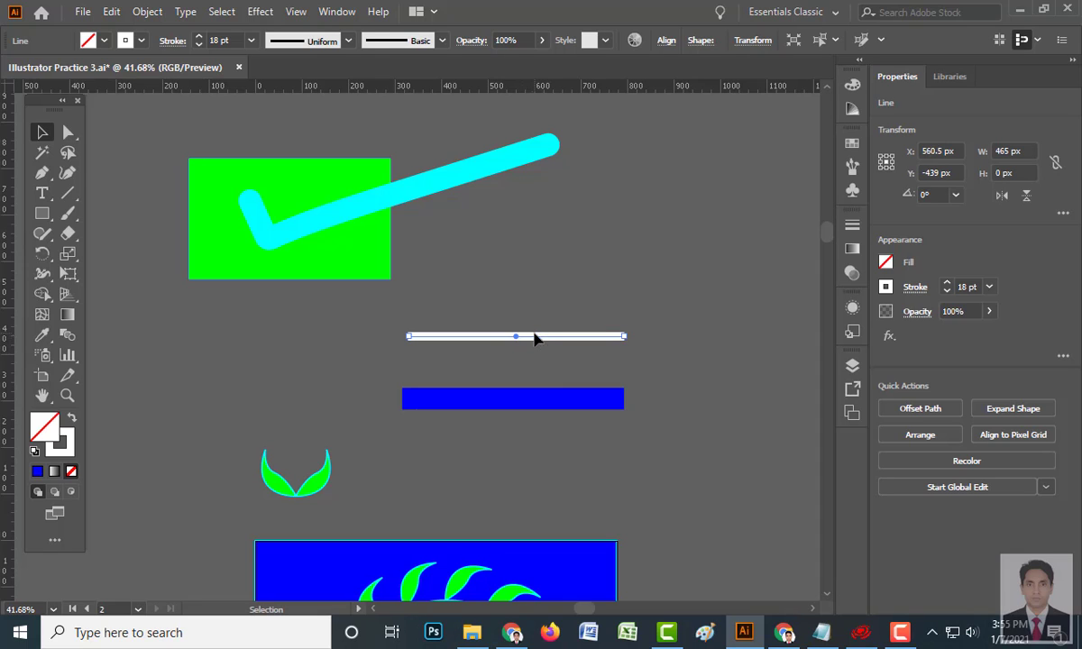
left_click(534, 352)
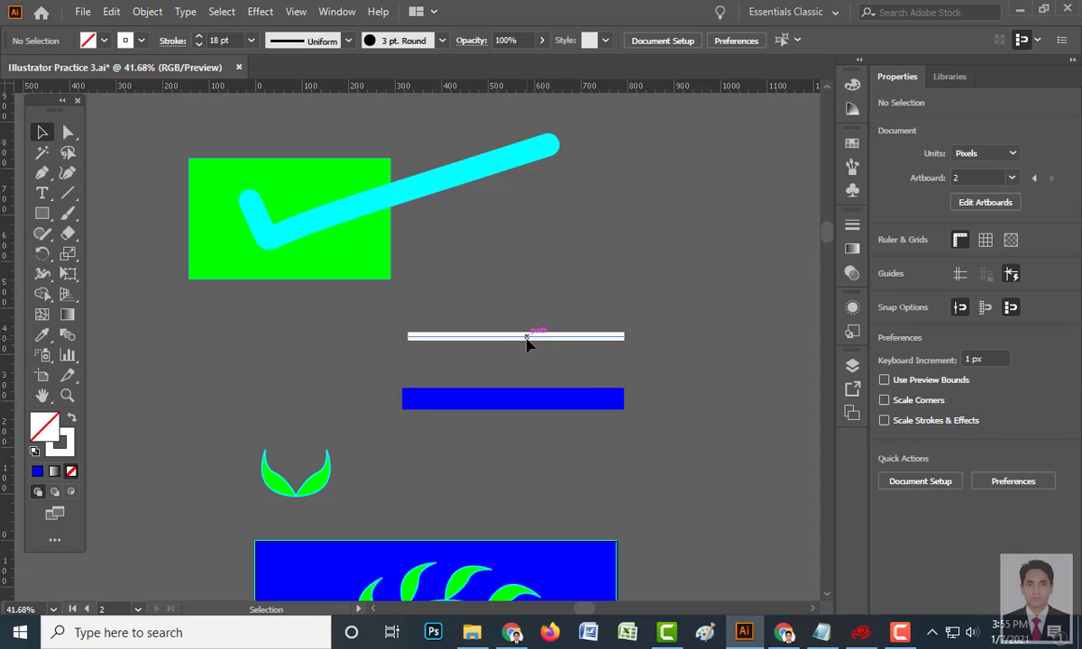
- Remove the white line's stroke, and reapply it with a weight of 4 pt
left_click(528, 340)
left_click(253, 40)
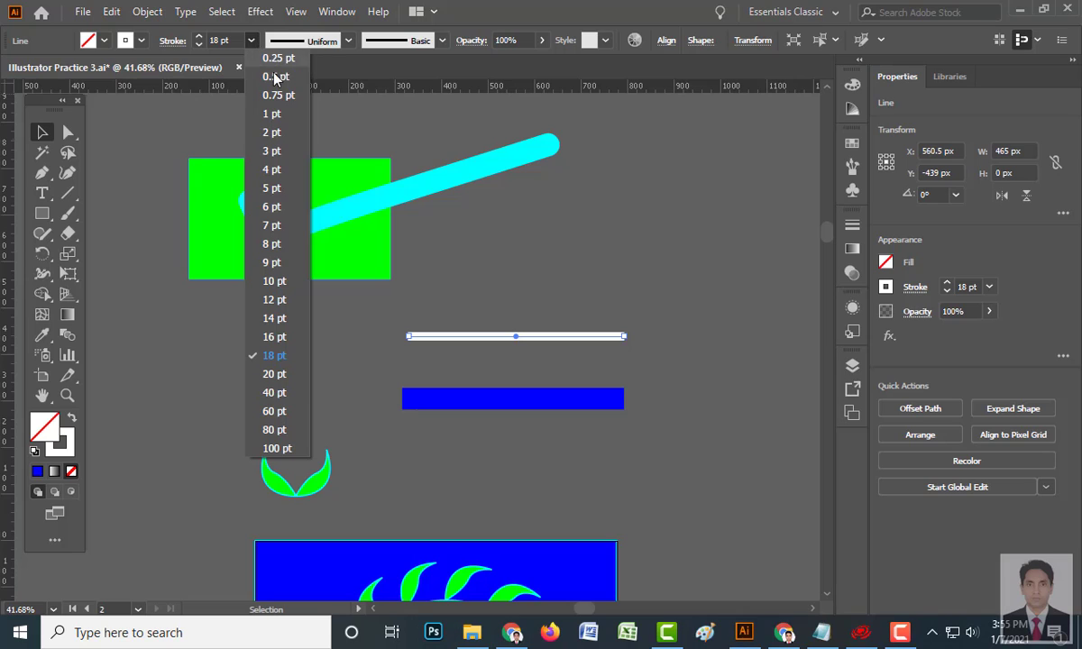
left_click(141, 41)
left_click(10, 68)
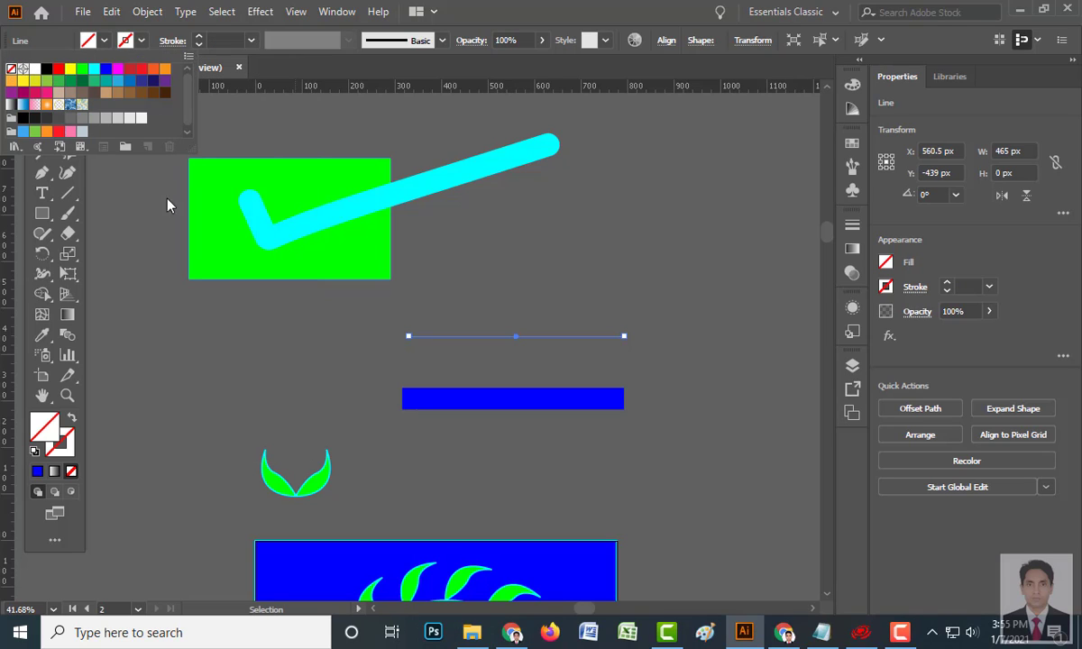
left_click(512, 340)
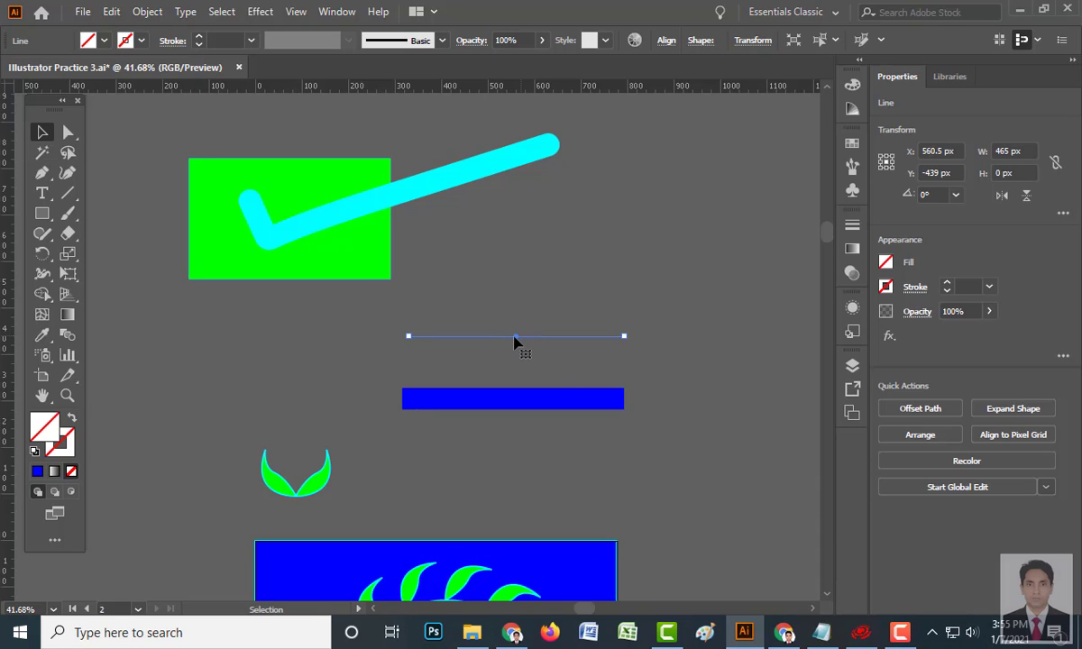
left_click(252, 40)
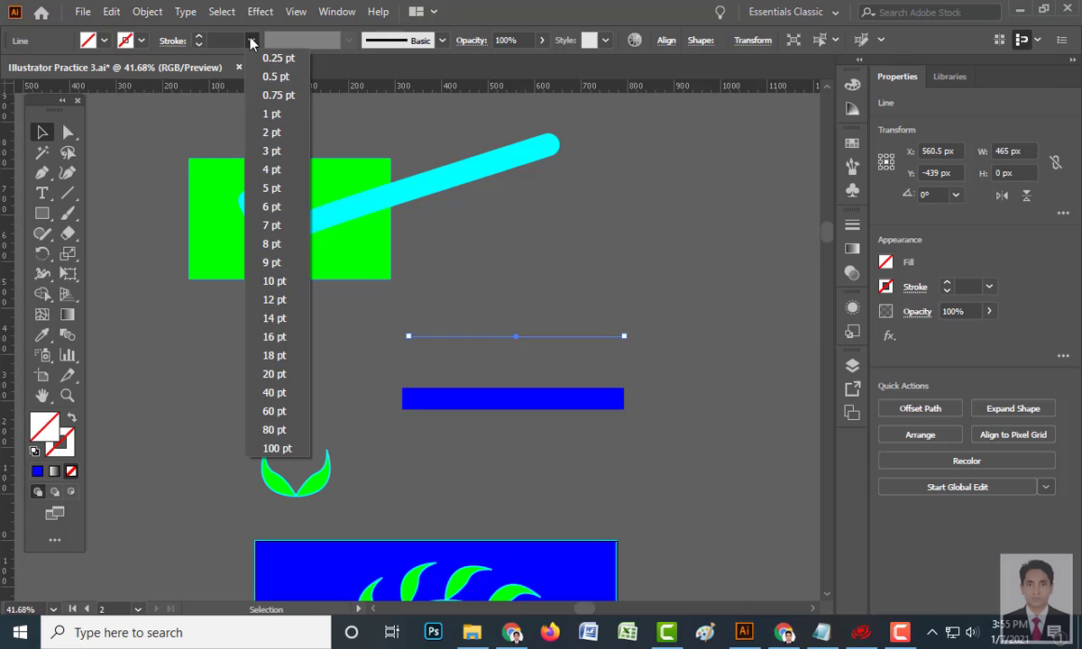
left_click(272, 170)
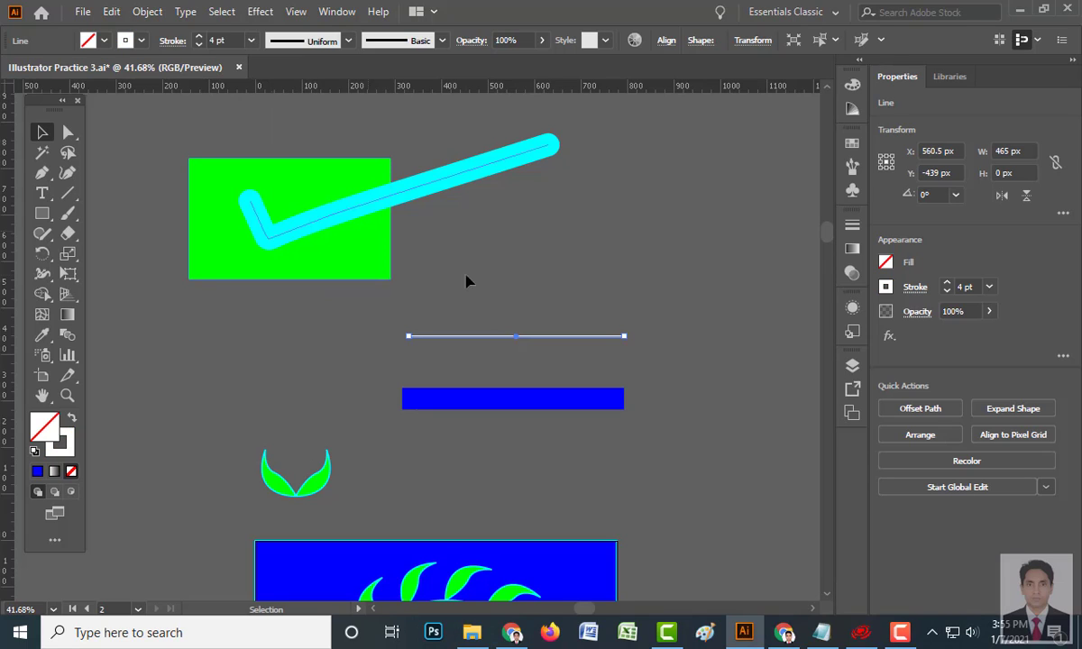
- Set the white line's stroke weight to 18 pt and shift the line slightly up and to the right
left_click(251, 40)
left_click(259, 352)
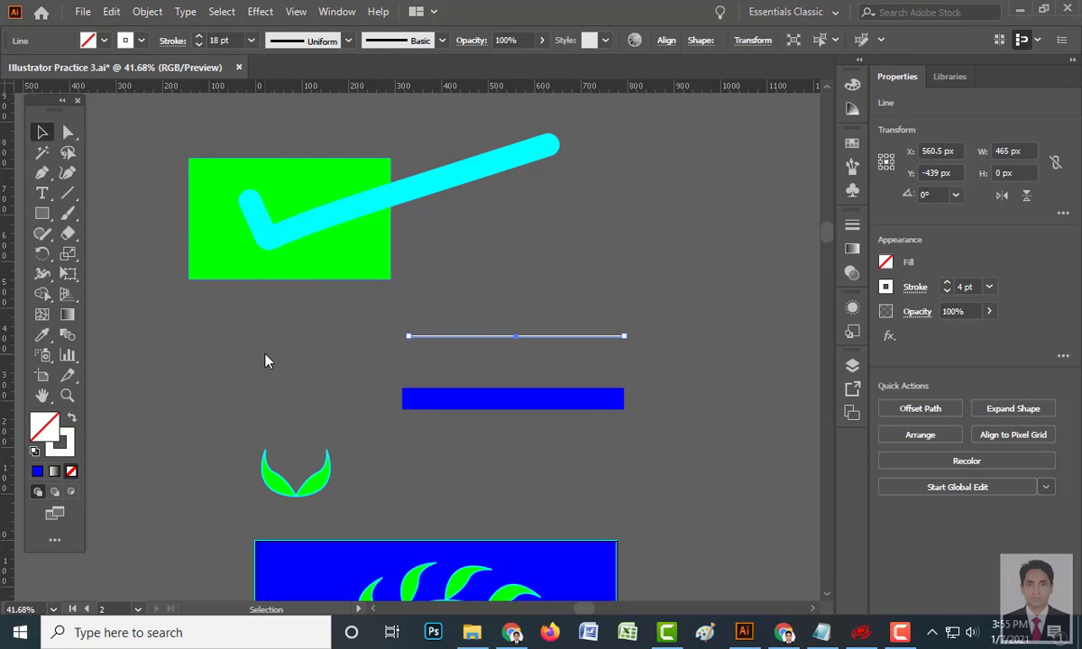
left_click_drag(559, 339, 570, 333)
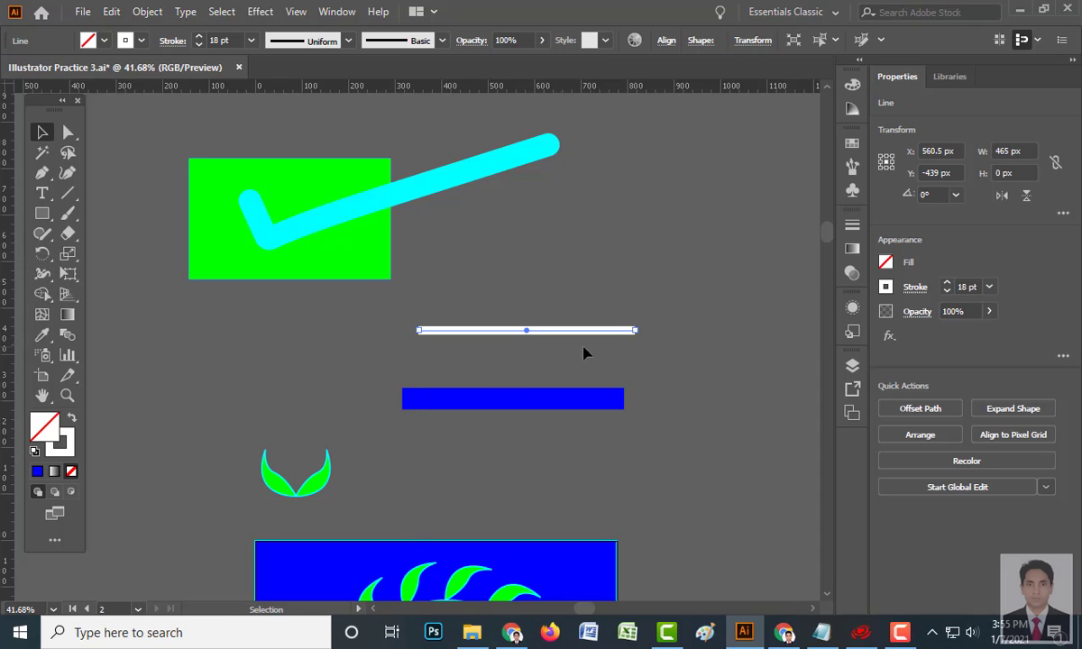
- Expand the white line into a filled shape, with both Fill and Stroke included
left_click(143, 11)
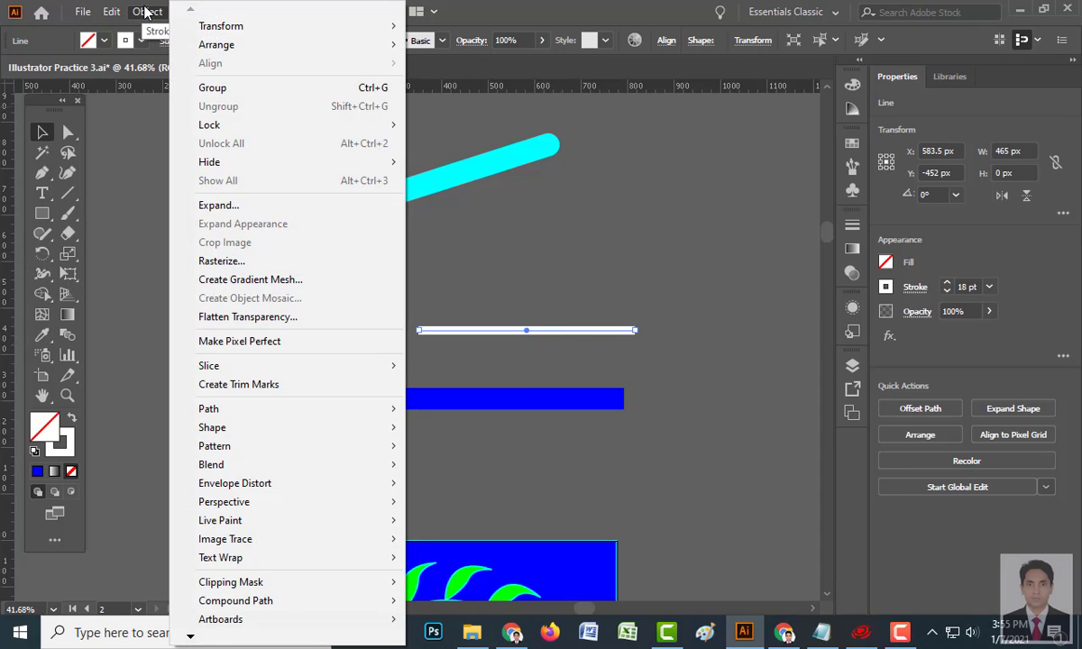
left_click(217, 206)
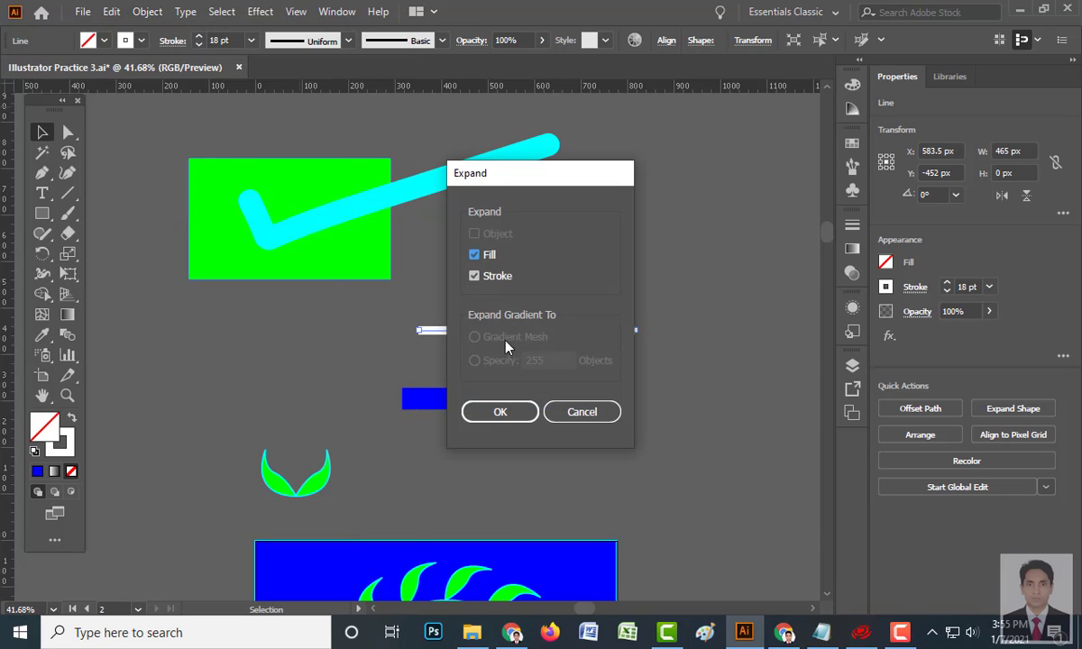
left_click(500, 411)
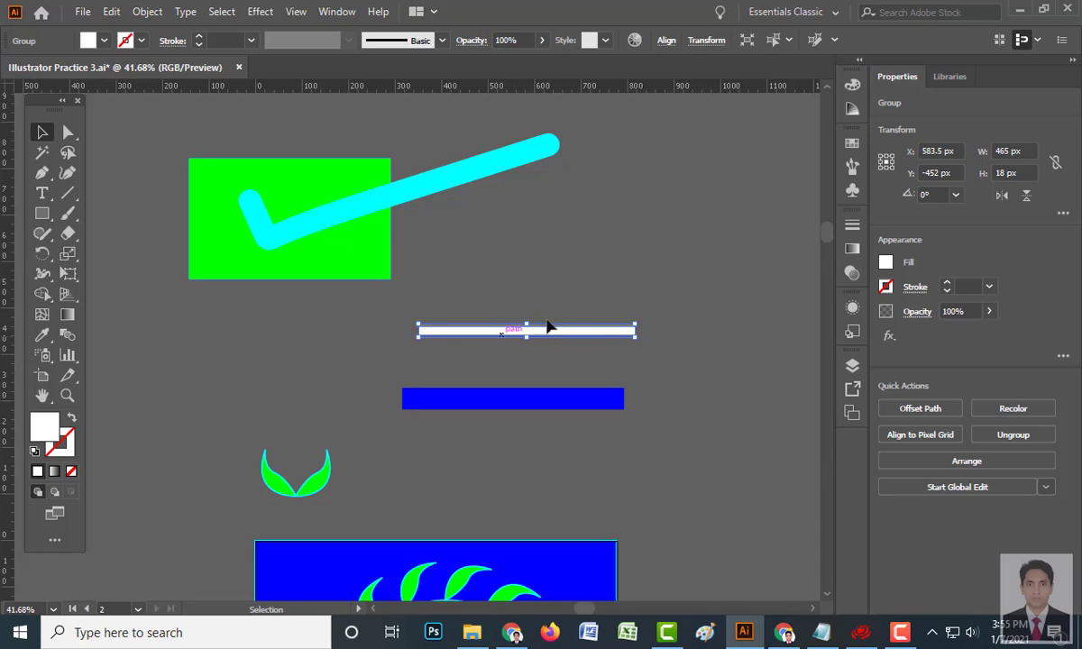
- Fill the expanded line with magenta and move it up and to the right, away from the blue bar
left_click(104, 41)
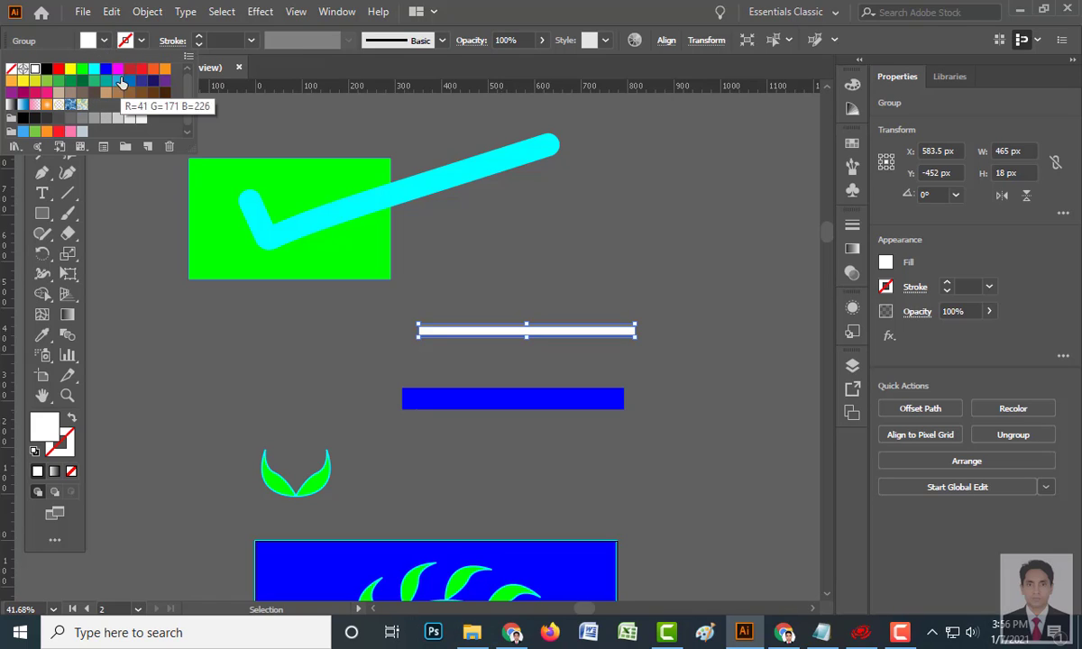
left_click(117, 69)
left_click(551, 331)
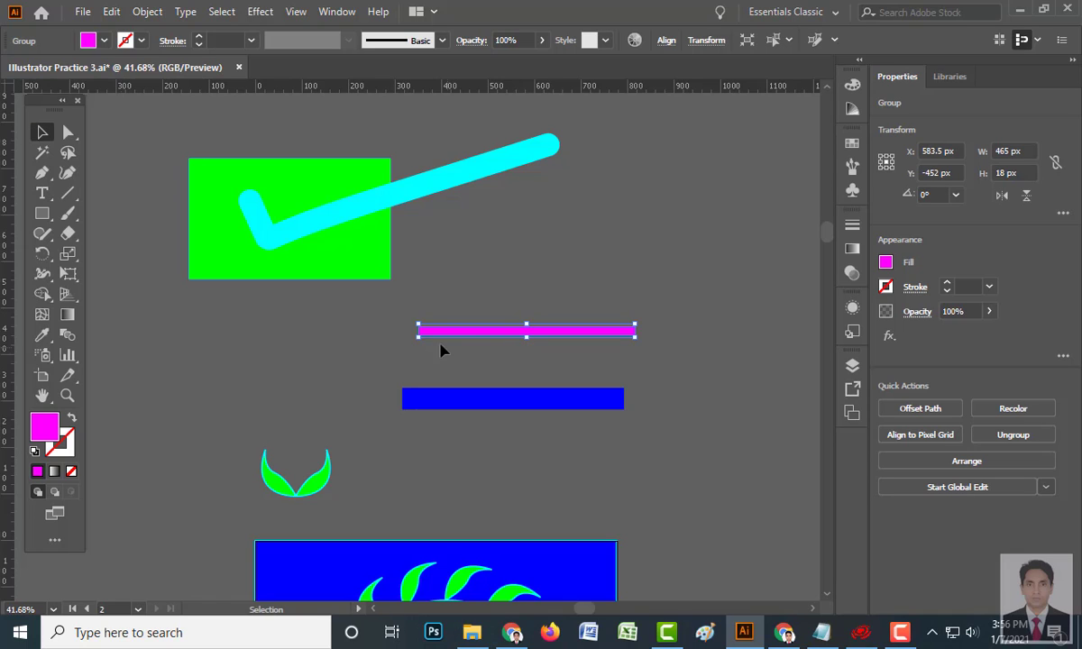
left_click_drag(507, 331, 557, 296)
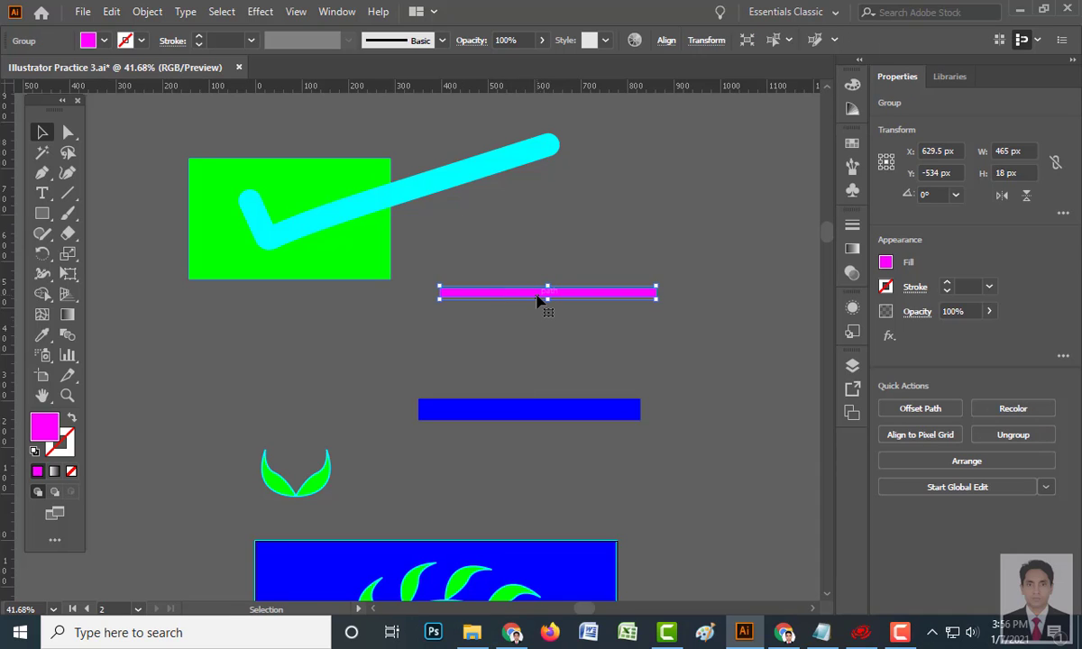
- Draw an ellipse about 148 by 211 px above the green rectangle and place a duplicate overlapping its right side
scroll(459, 358, "down", 1)
scroll(486, 361, "up", 7)
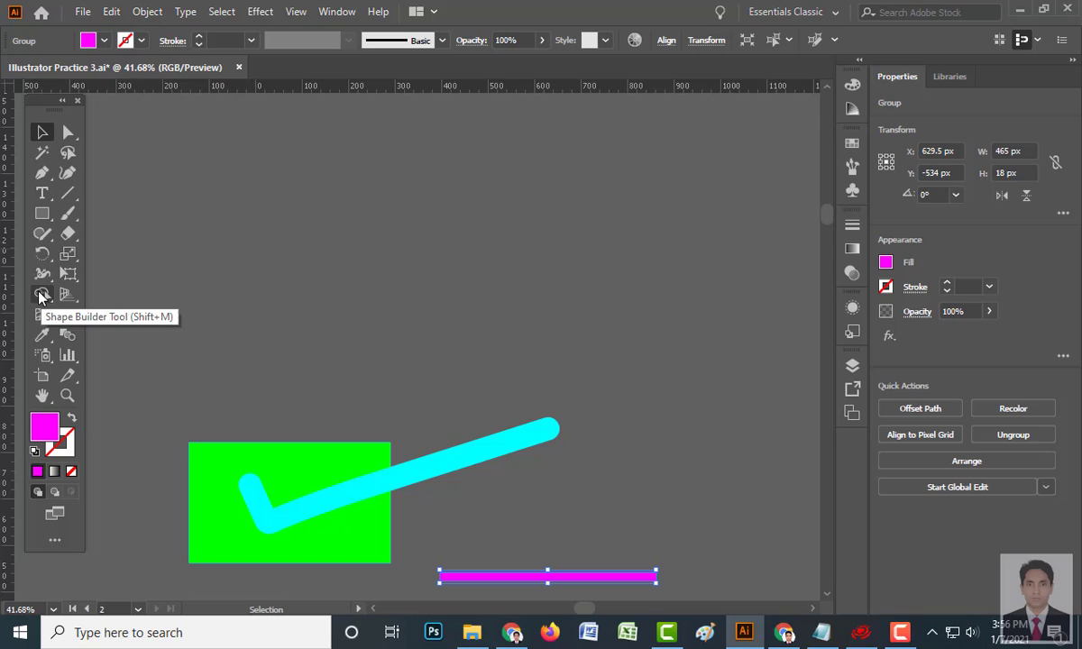
left_click(40, 204)
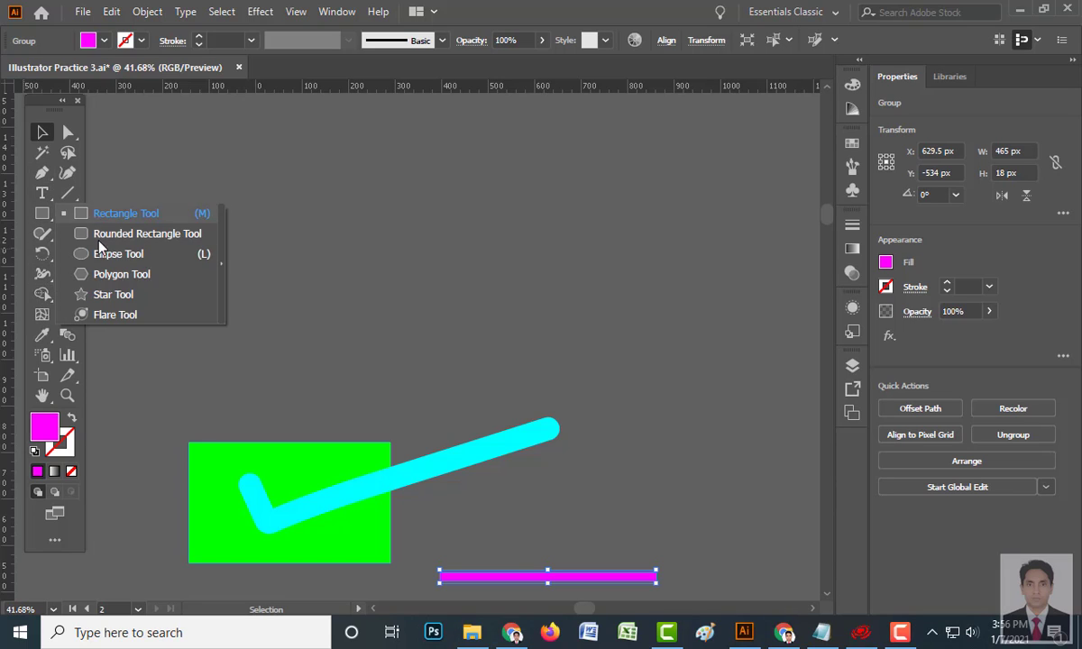
left_click(108, 253)
left_click_drag(193, 163, 261, 261)
left_click(41, 133)
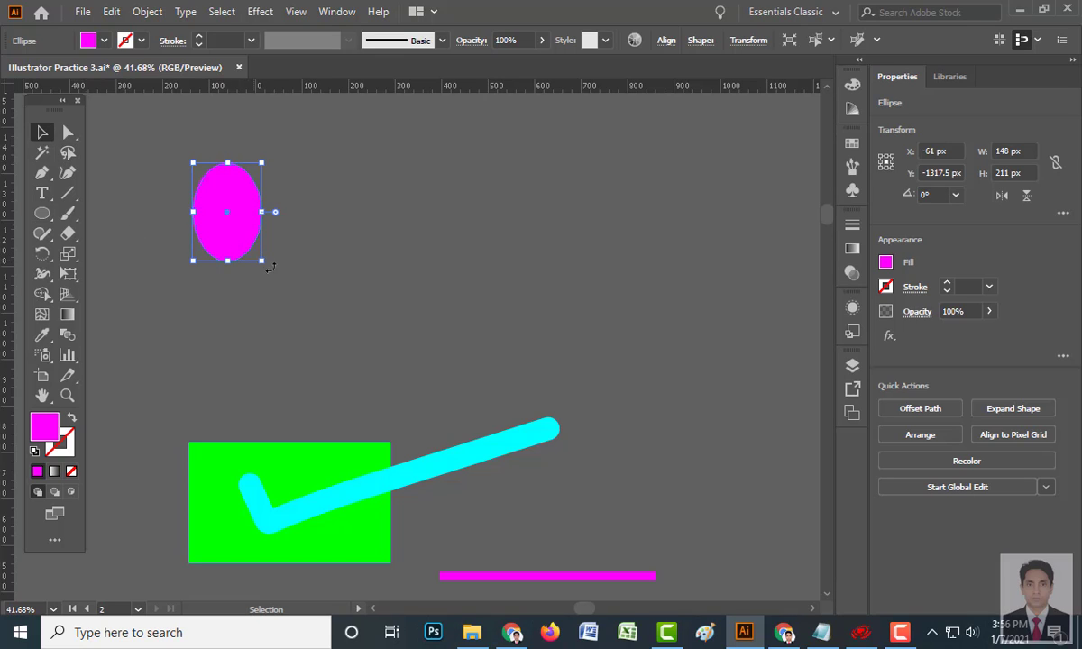
left_click_drag(221, 221, 265, 221, "alt")
left_click(365, 210)
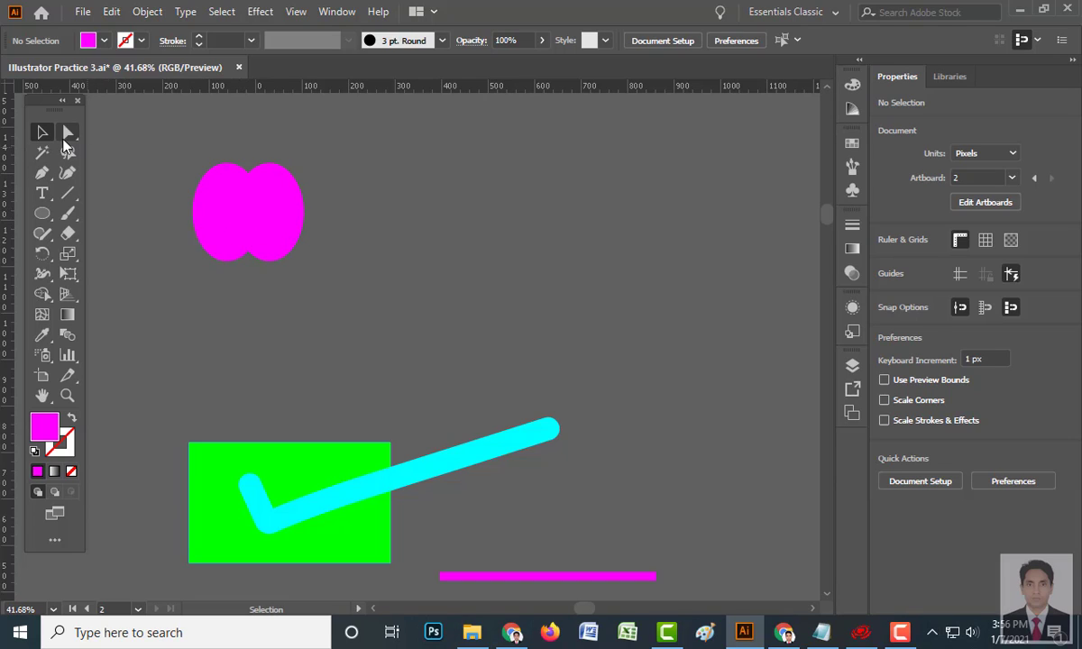
- Merge the two overlapping magenta ellipses above the green rectangle into one shape with the Shape Builder tool
left_click_drag(146, 147, 359, 288)
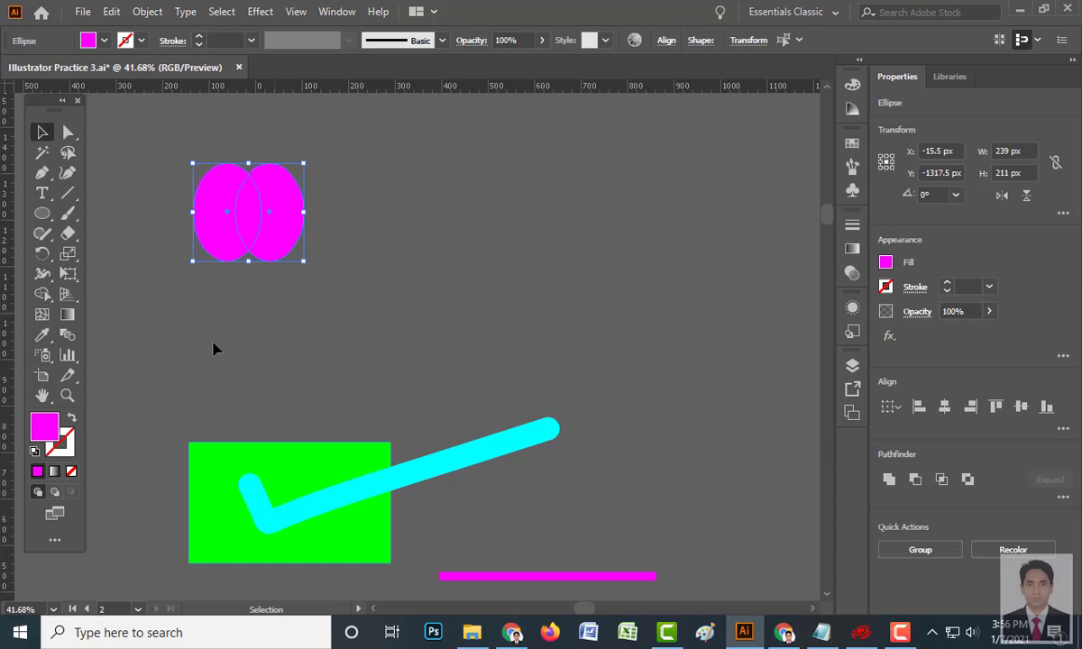
left_click(41, 294)
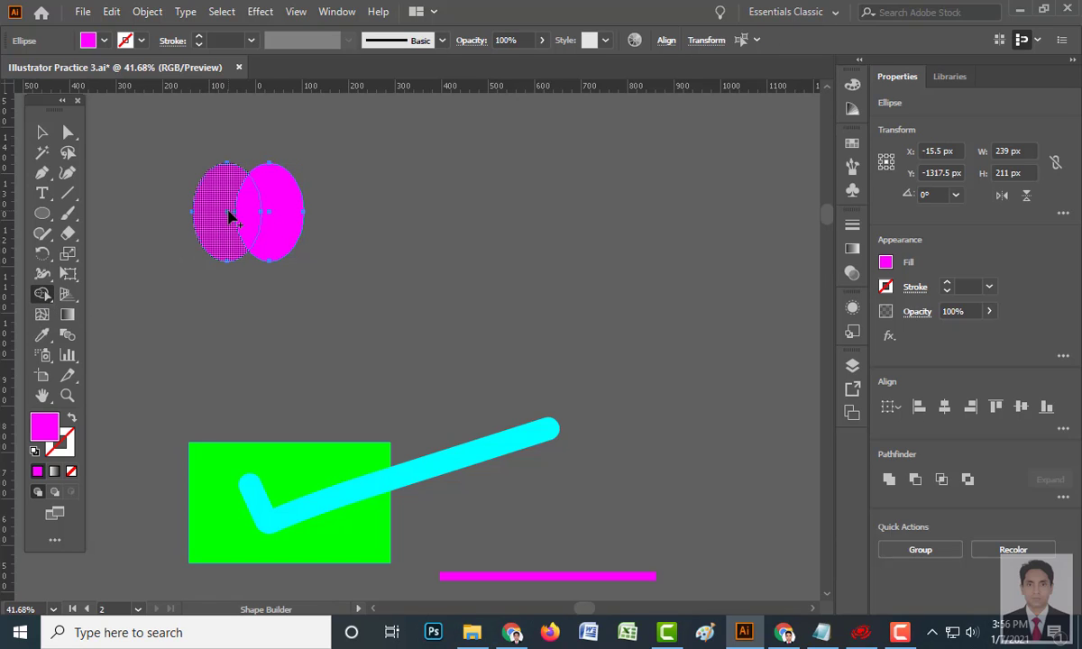
left_click_drag(230, 216, 262, 225)
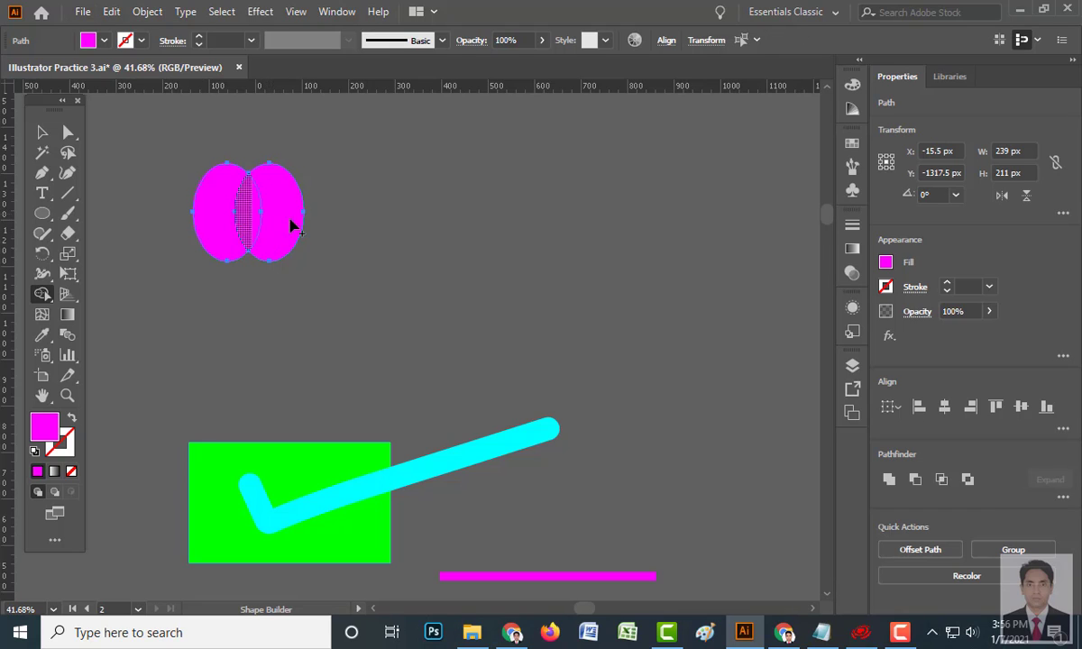
left_click(241, 219)
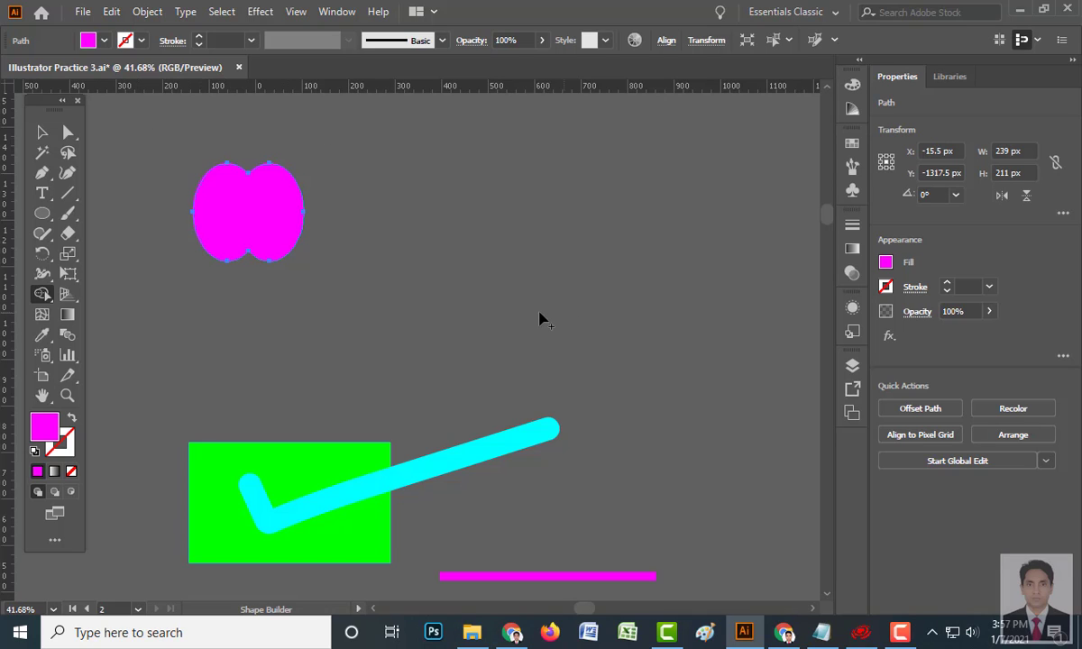
- Undo the merge and the preceding actions until the ellipses are removed, and clear the selection
key("ctrl+z")
key("ctrl+z")
key("ctrl+z")
key("ctrl+z")
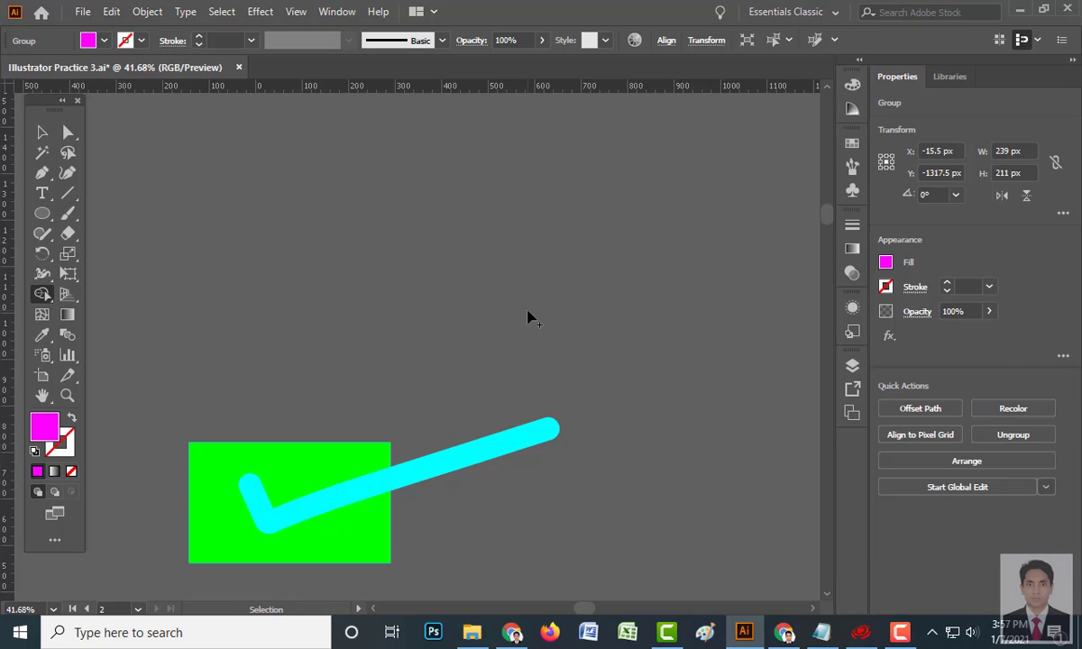
key("v")
left_click(149, 192)
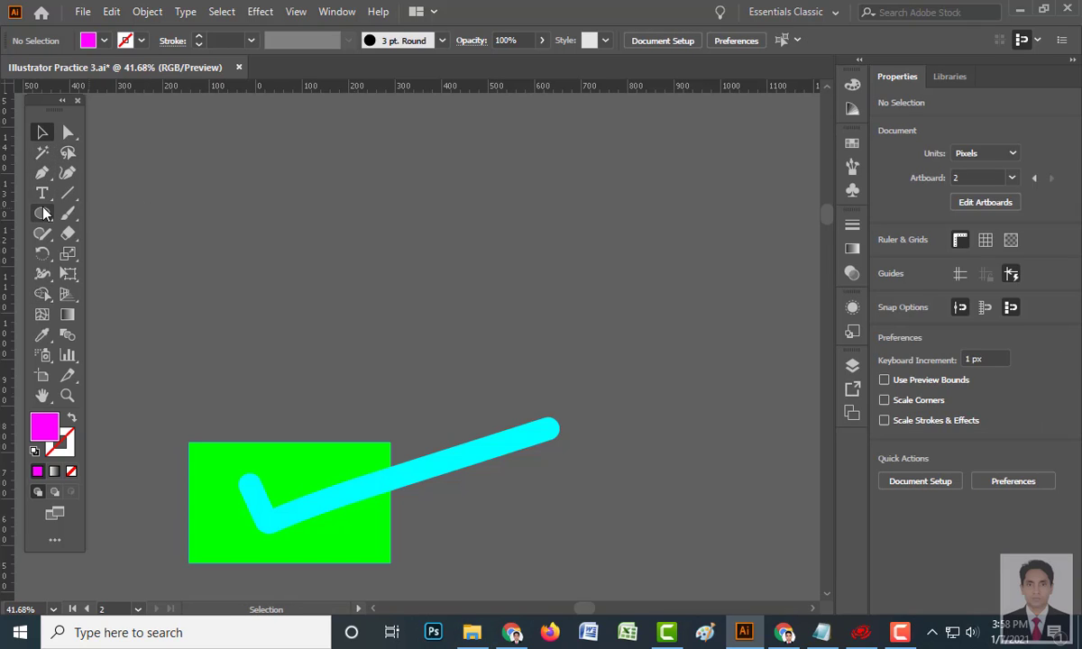
- Draw a magenta ellipse about 147 by 257 px above the green rectangle and place a duplicate overlapping its right side
left_click(42, 213)
left_click_drag(145, 191, 198, 309)
left_click(42, 132)
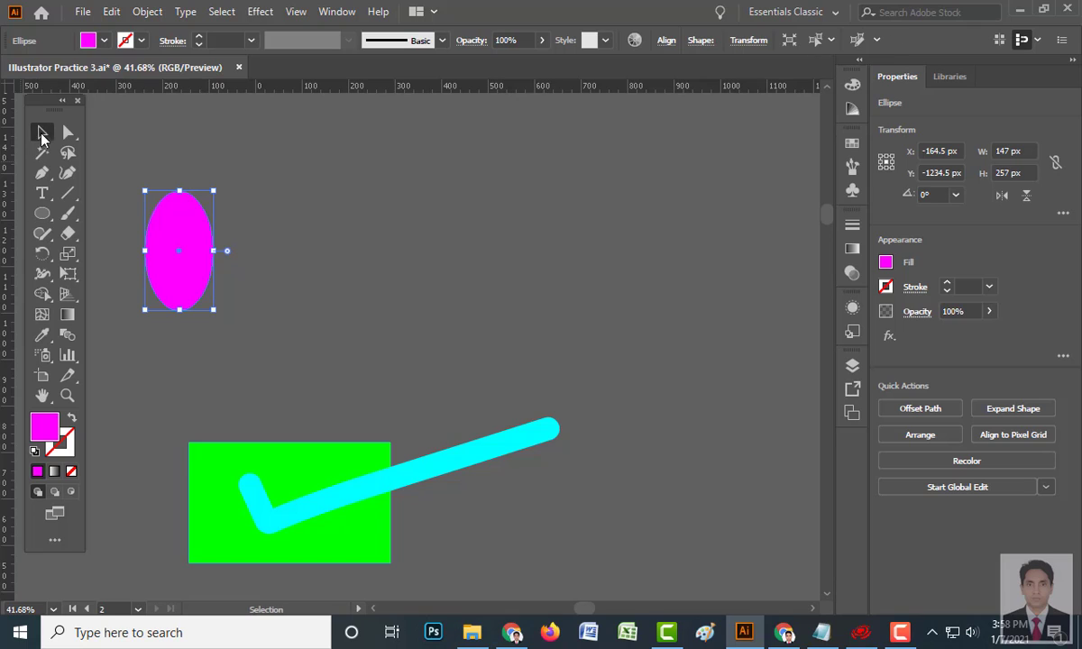
left_click_drag(174, 255, 223, 255)
left_click(285, 233)
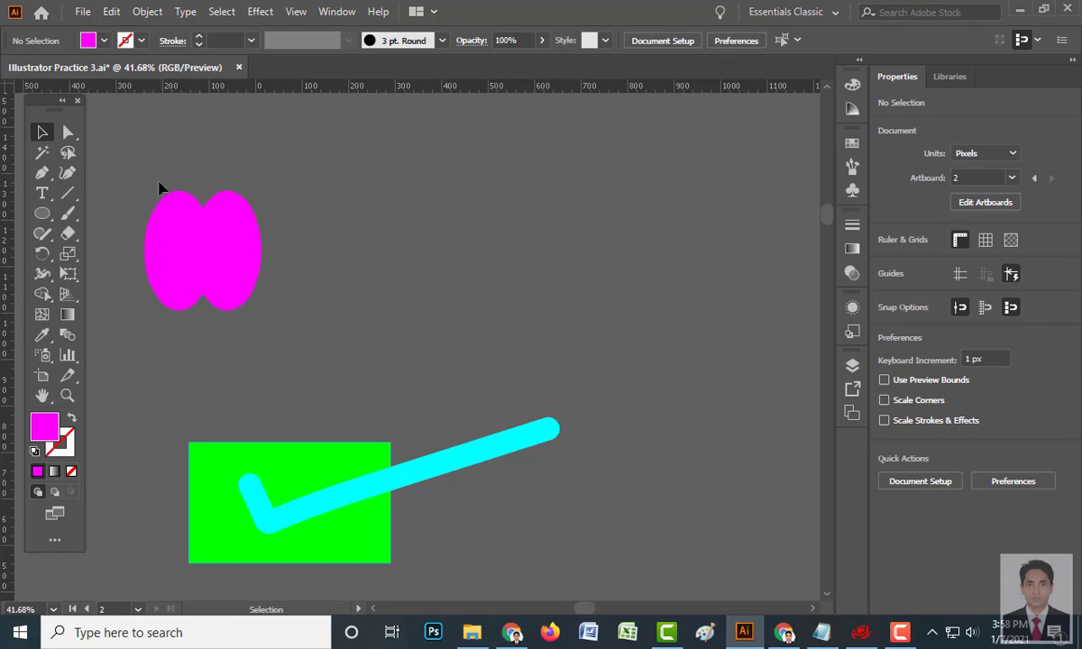
- Select both magenta ellipses and merge them into a single shape with the Shape Builder tool
left_click_drag(242, 307, 273, 317)
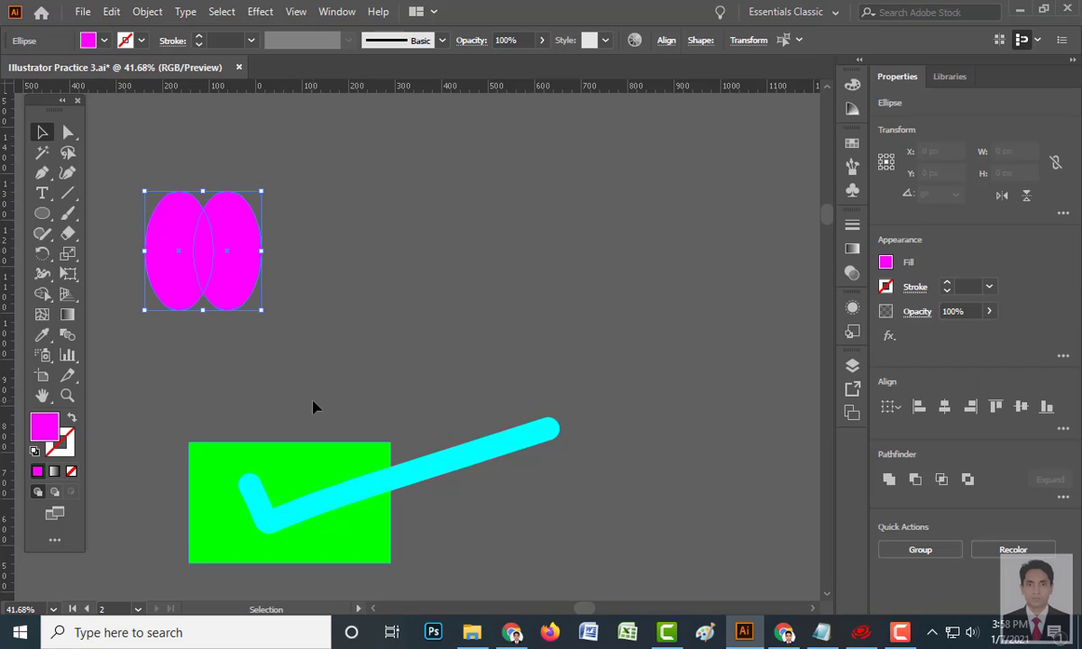
left_click(42, 294)
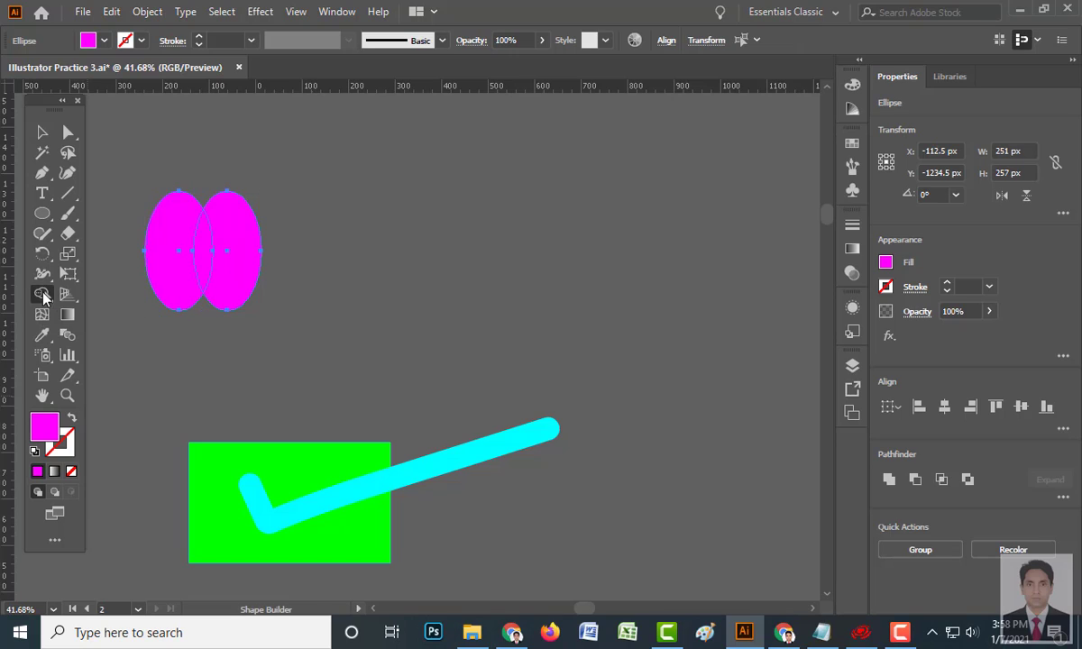
left_click(180, 257)
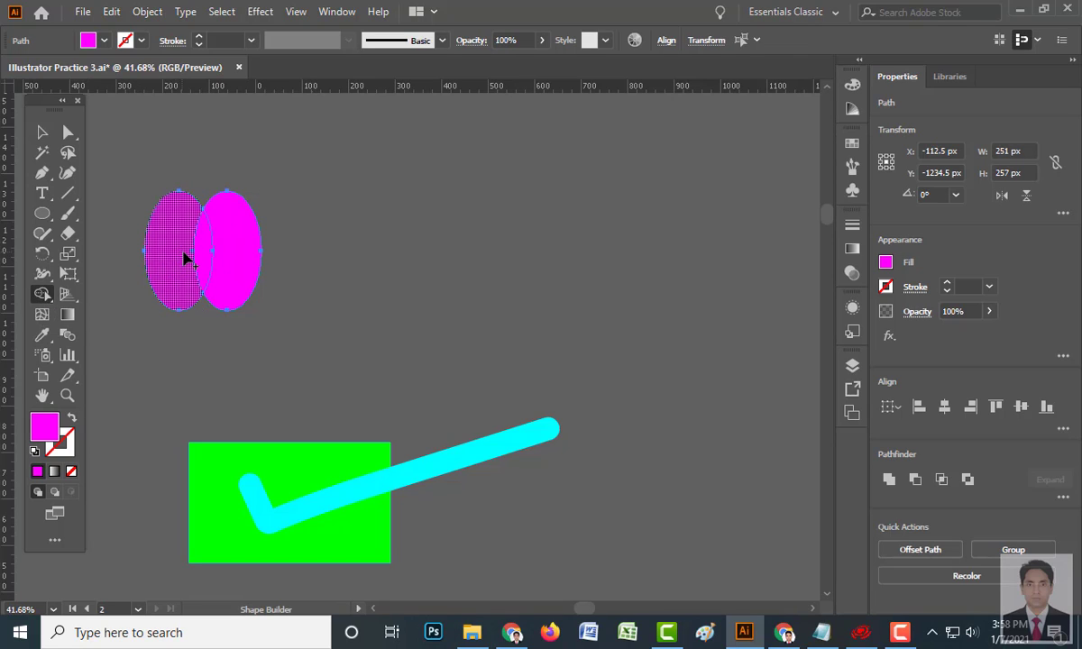
left_click_drag(185, 260, 225, 261)
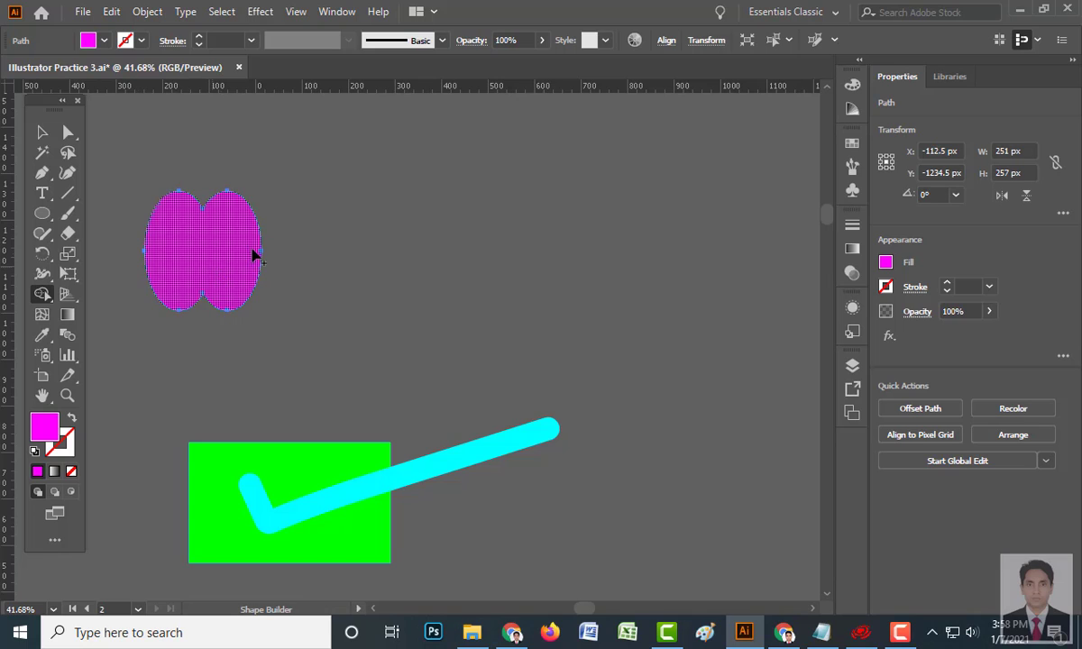
mouse_move(221, 246)
left_mouse_down()
mouse_move(449, 244)
mouse_move(433, 242)
left_mouse_up()
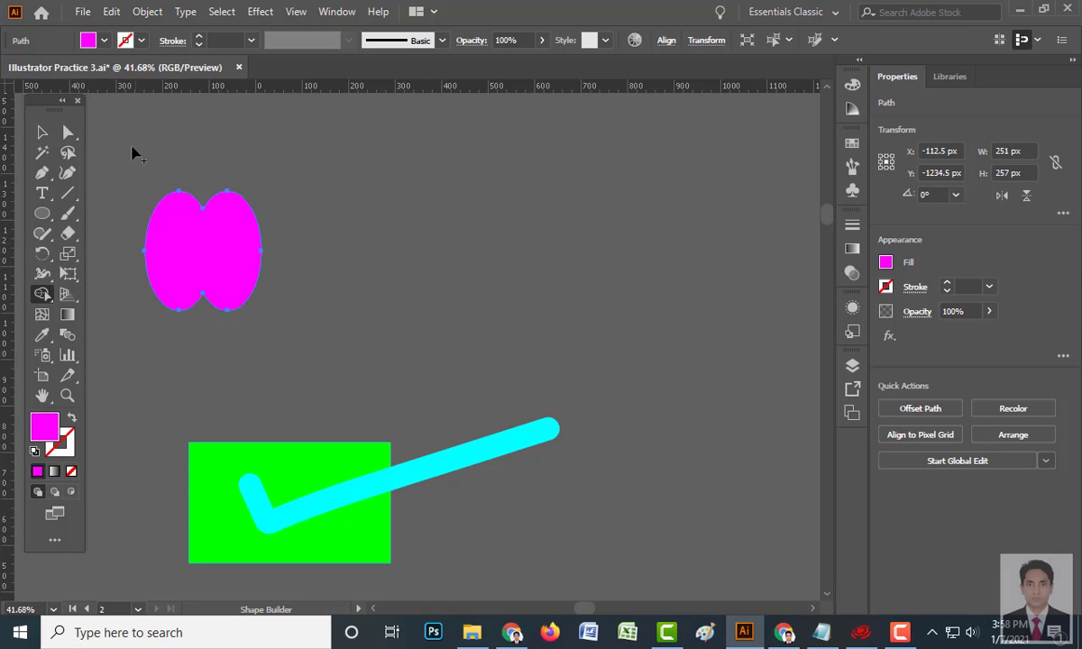
- Move the merged magenta shape to the right, above the end of the check mark, and delete the extra copy beside it
left_click(42, 133)
left_click_drag(216, 241, 446, 212)
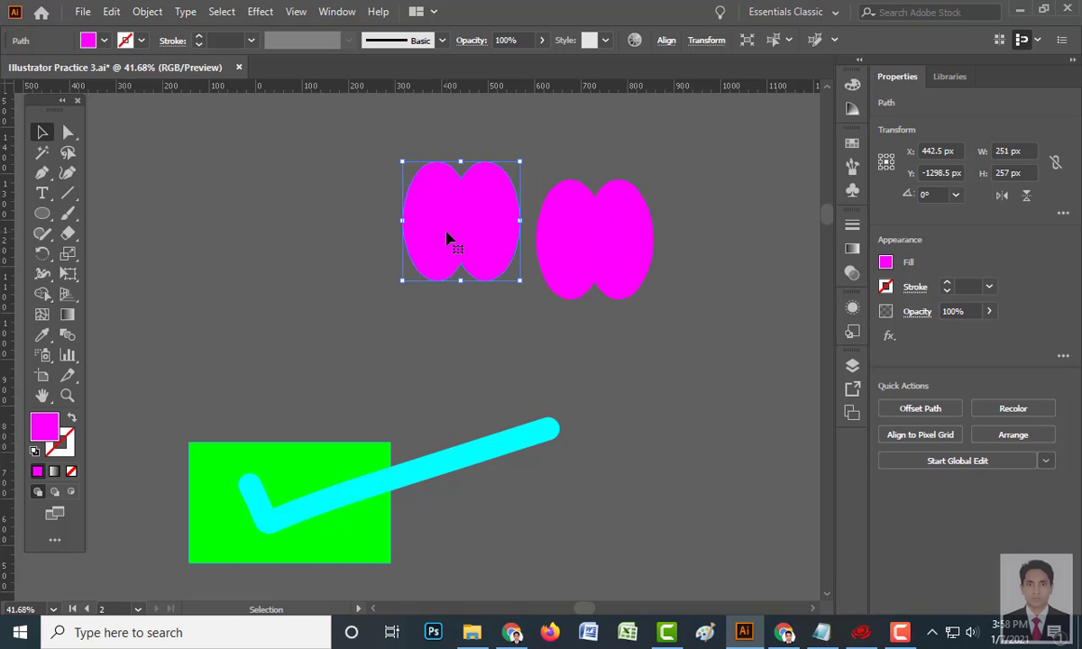
key("Delete")
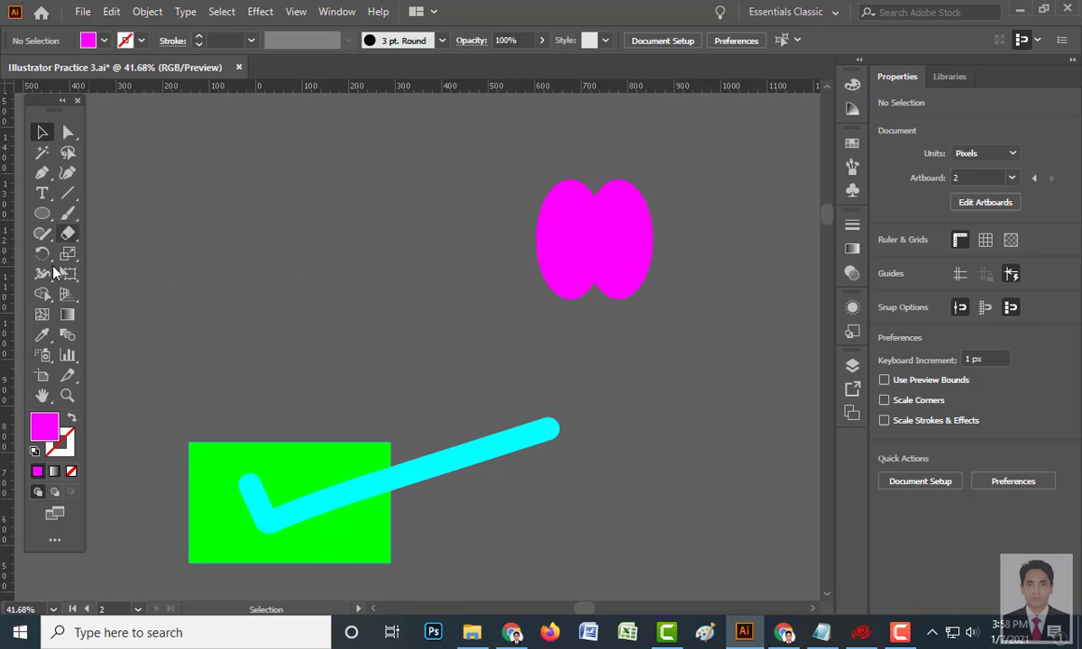
- Draw an ellipse about 162 by 300 px above the green rectangle and place a duplicate overlapping its right side
left_click(41, 212)
left_click_drag(167, 161, 243, 300)
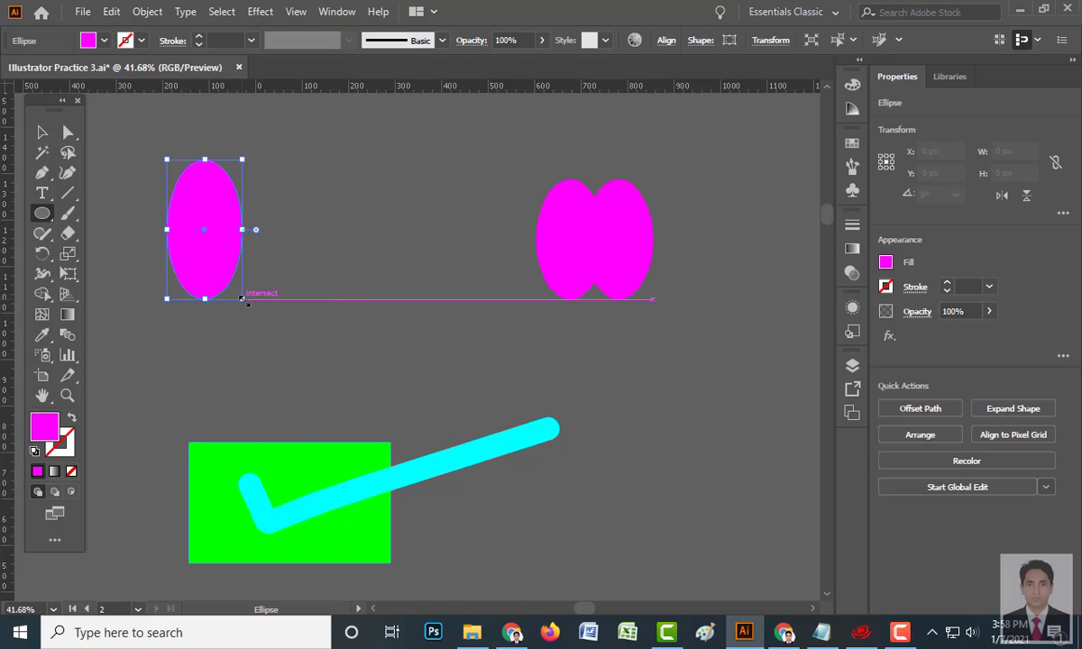
left_click(41, 134)
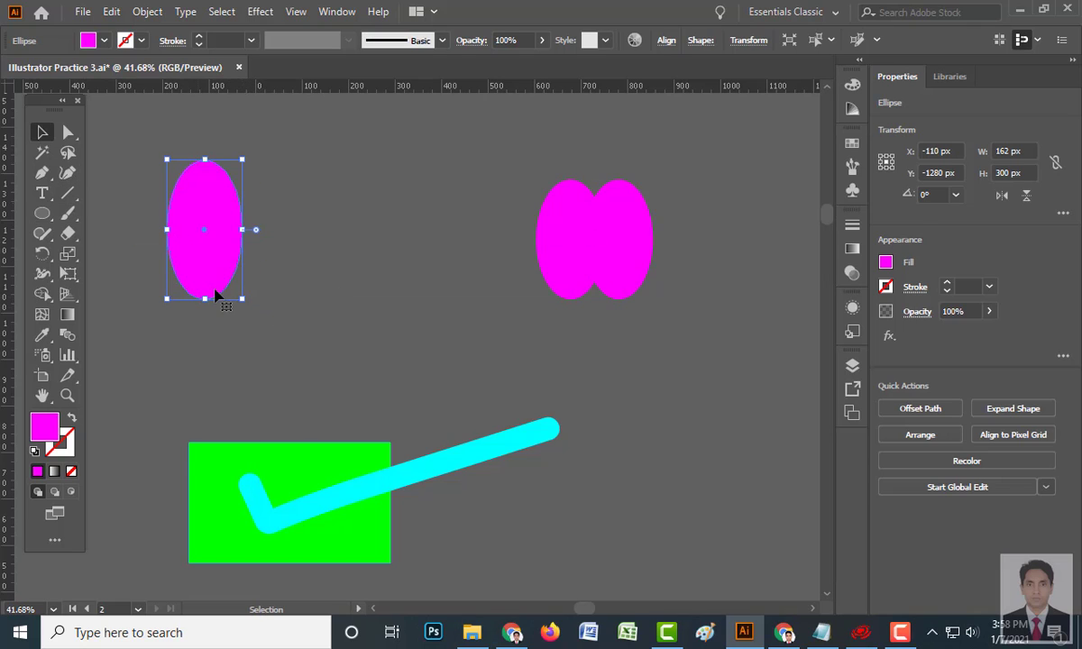
left_click_drag(209, 229, 250, 231)
left_click(393, 203)
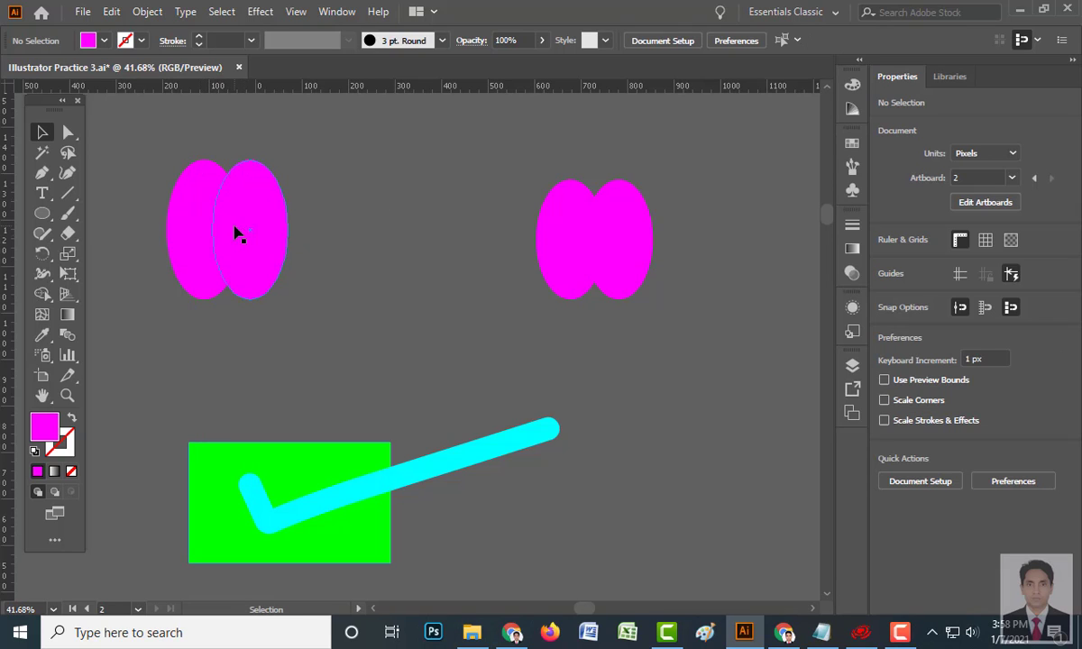
- Fill the right one of the two overlapping ellipses with blue and deselect it
left_click(233, 231)
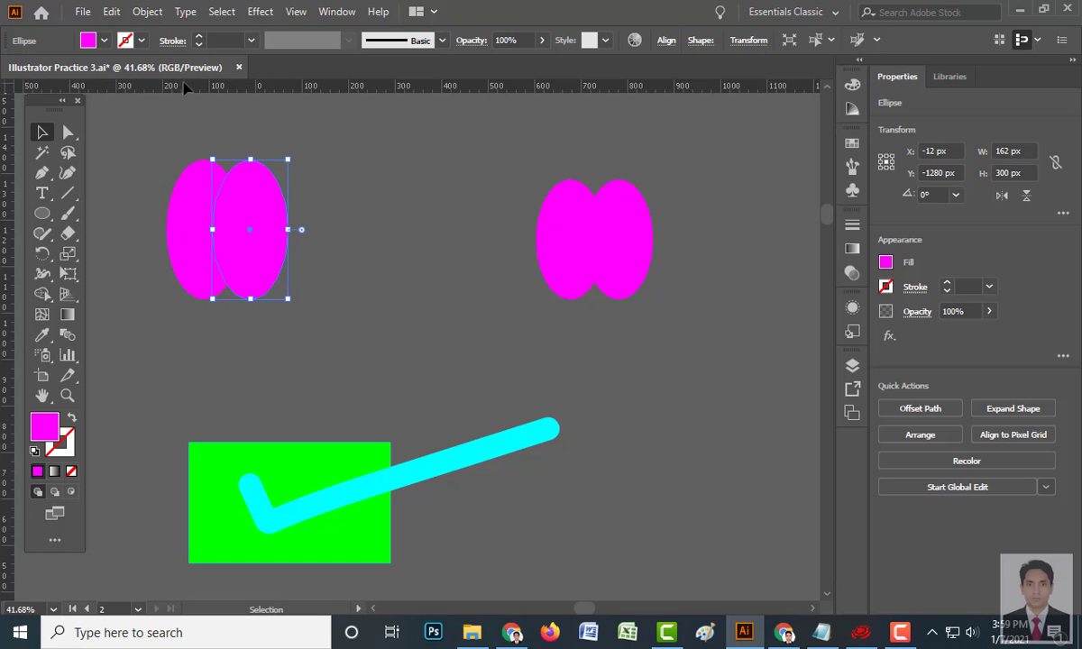
left_click(105, 41)
left_click(106, 70)
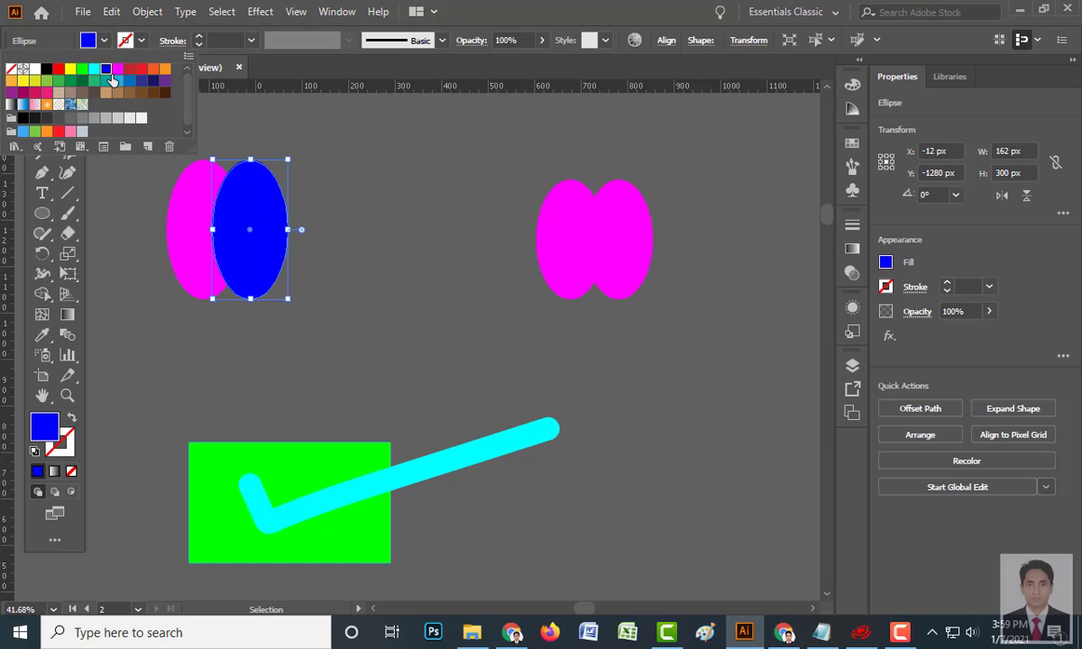
left_click(418, 282)
left_click(364, 247)
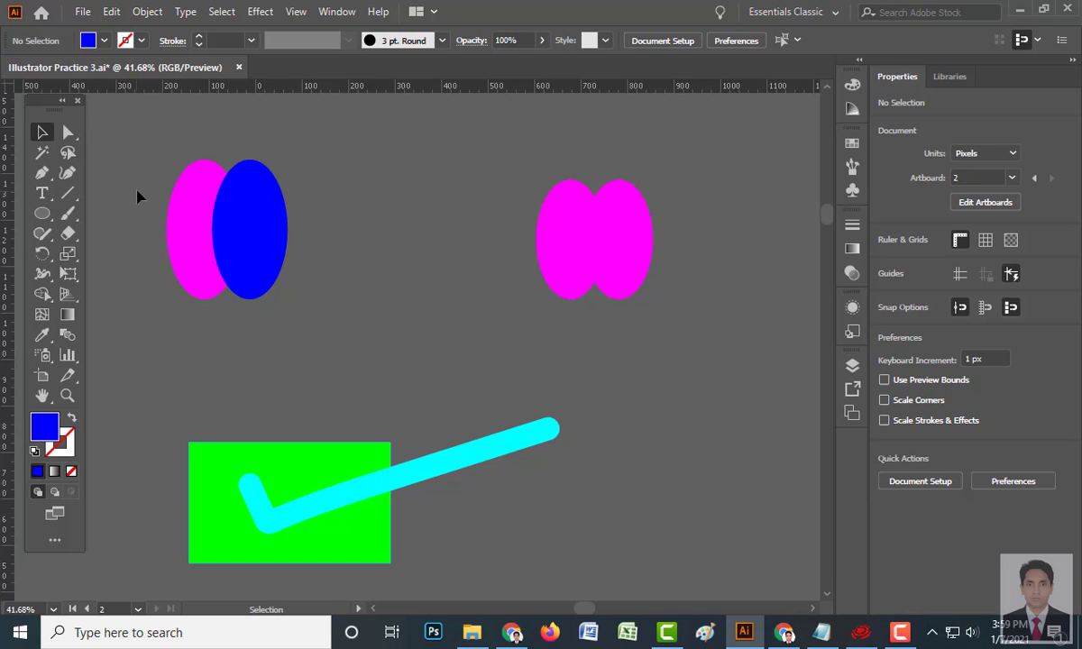
- Remove the outer parts of both overlapping ellipses with the Shape Builder tool, keeping only the blue overlap
left_click_drag(150, 144, 313, 334)
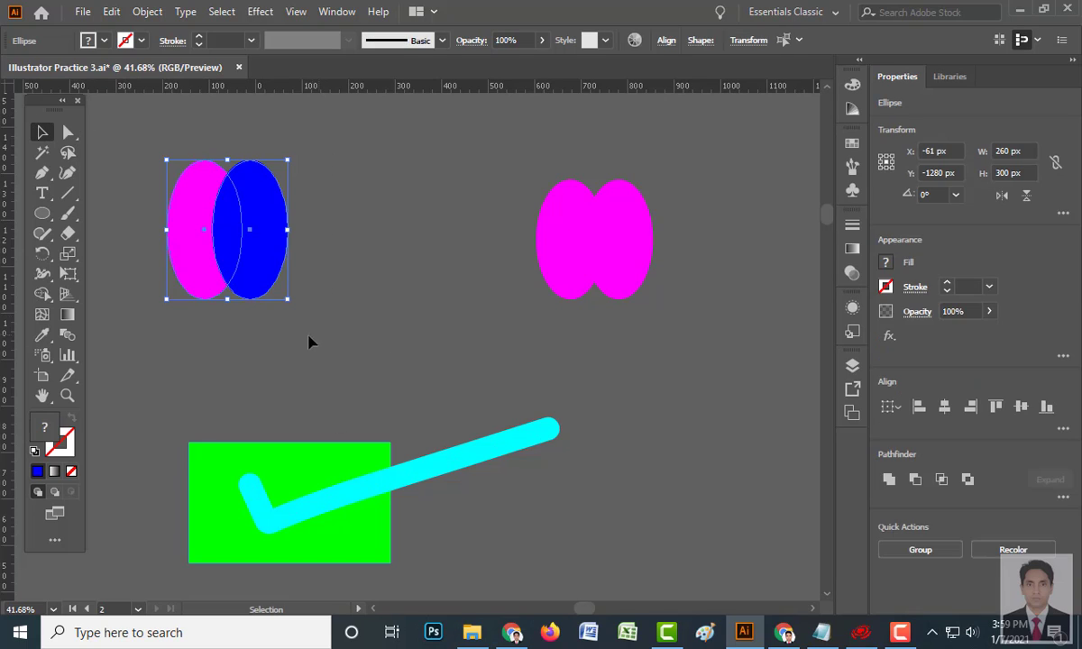
left_click(41, 293)
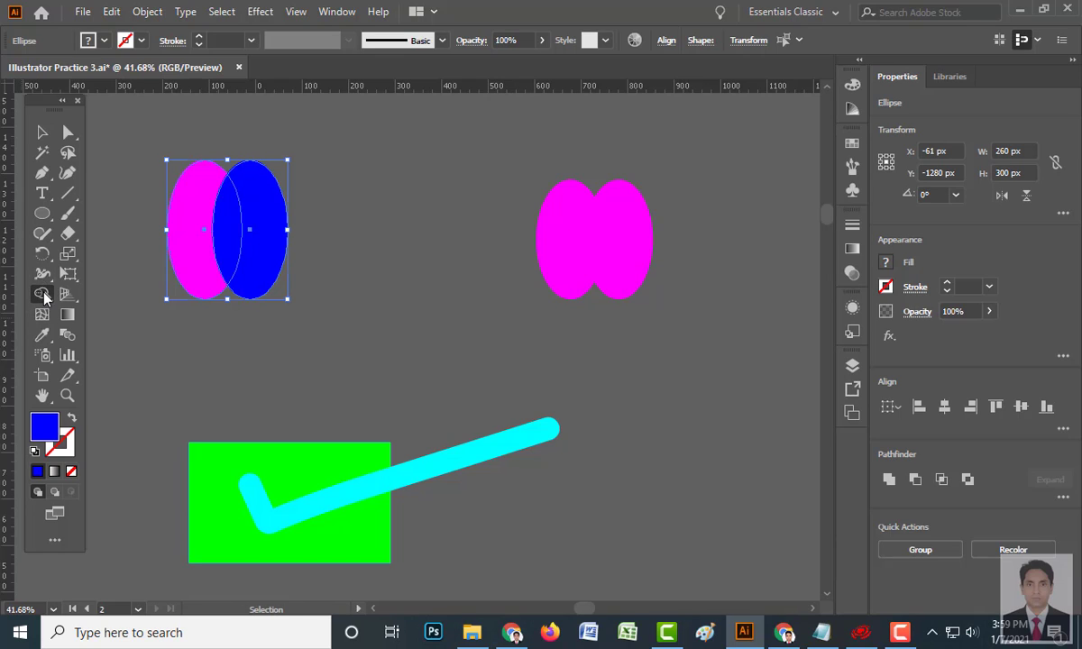
left_click(200, 239, "alt")
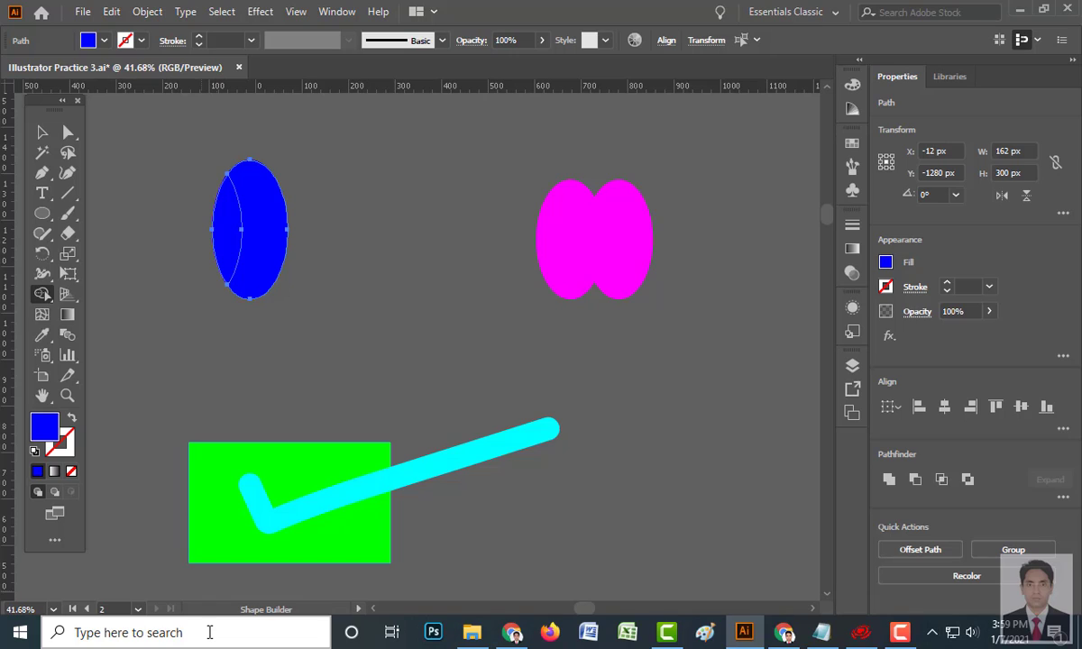
left_click(264, 228, "alt")
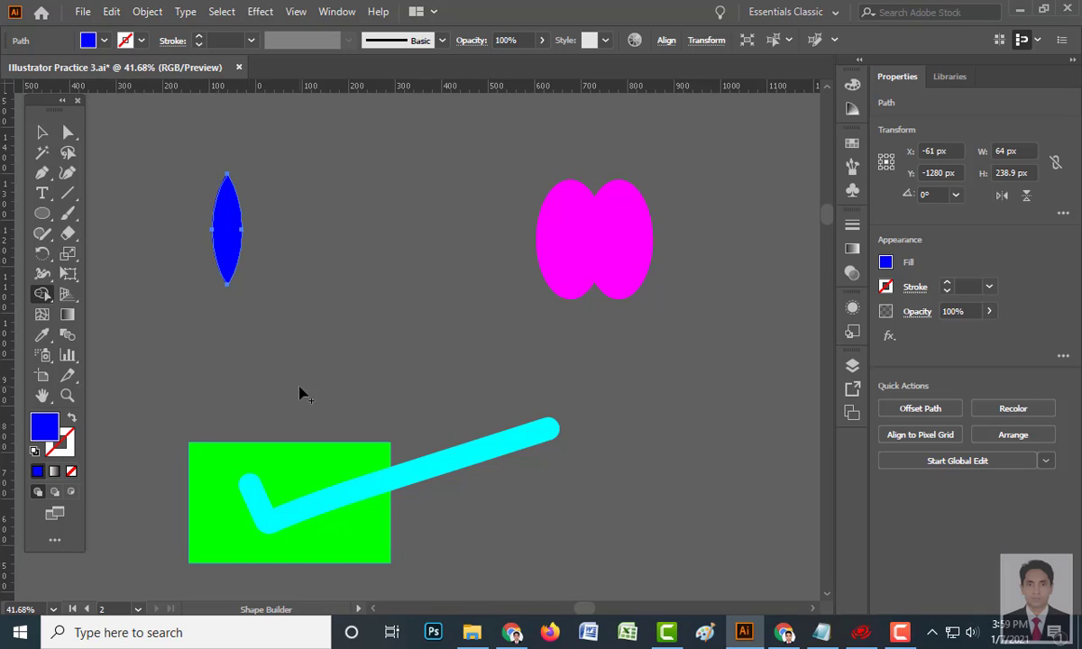
- Pull the blue shape's right and left anchor points outward with Direct Selection, placing the right one at about X 98 px
left_click(69, 133)
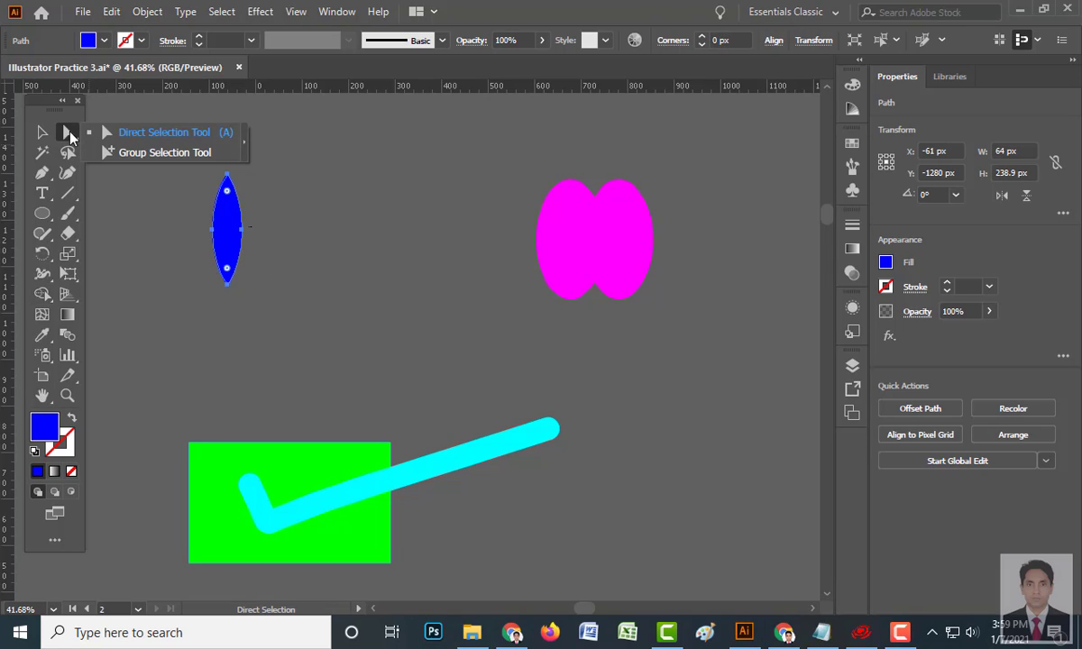
left_click(240, 230)
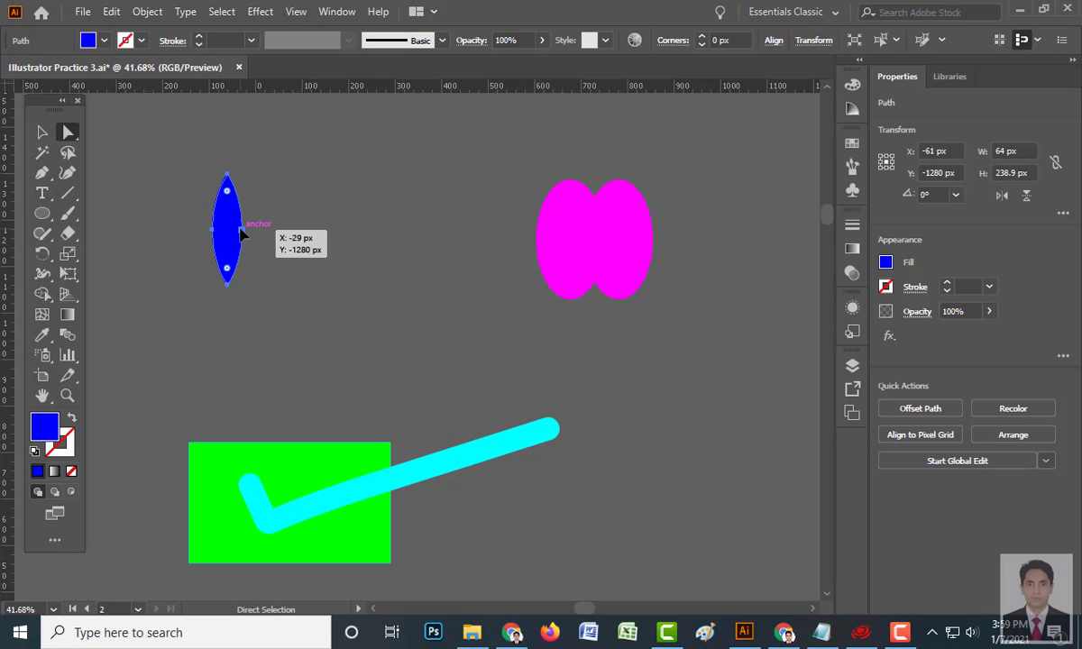
left_click_drag(240, 229, 303, 234)
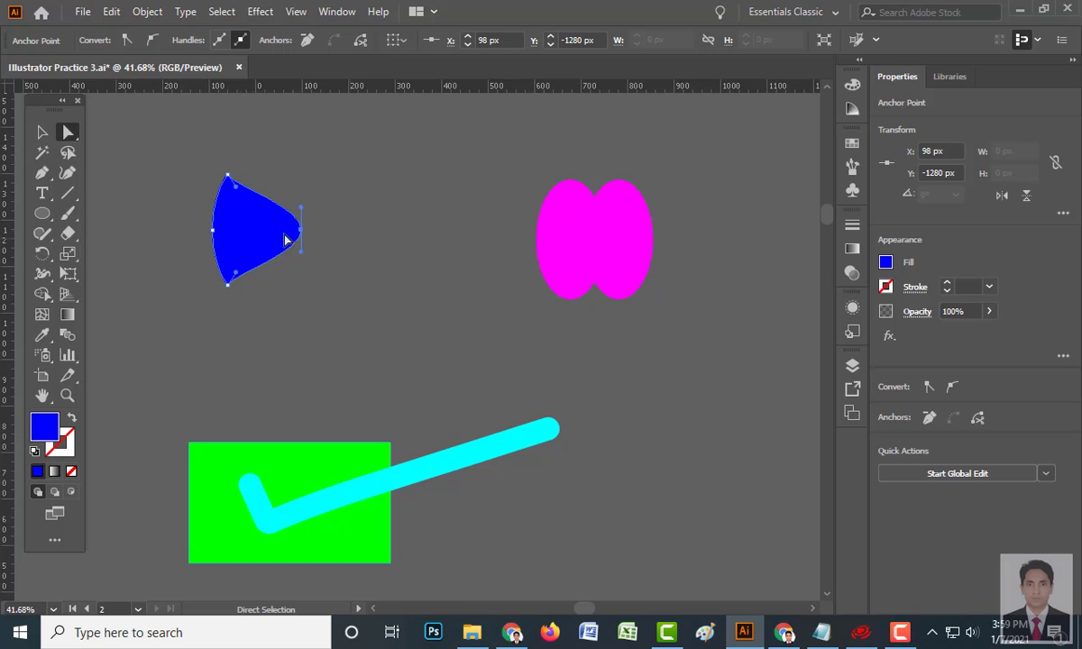
left_click_drag(213, 234, 155, 232)
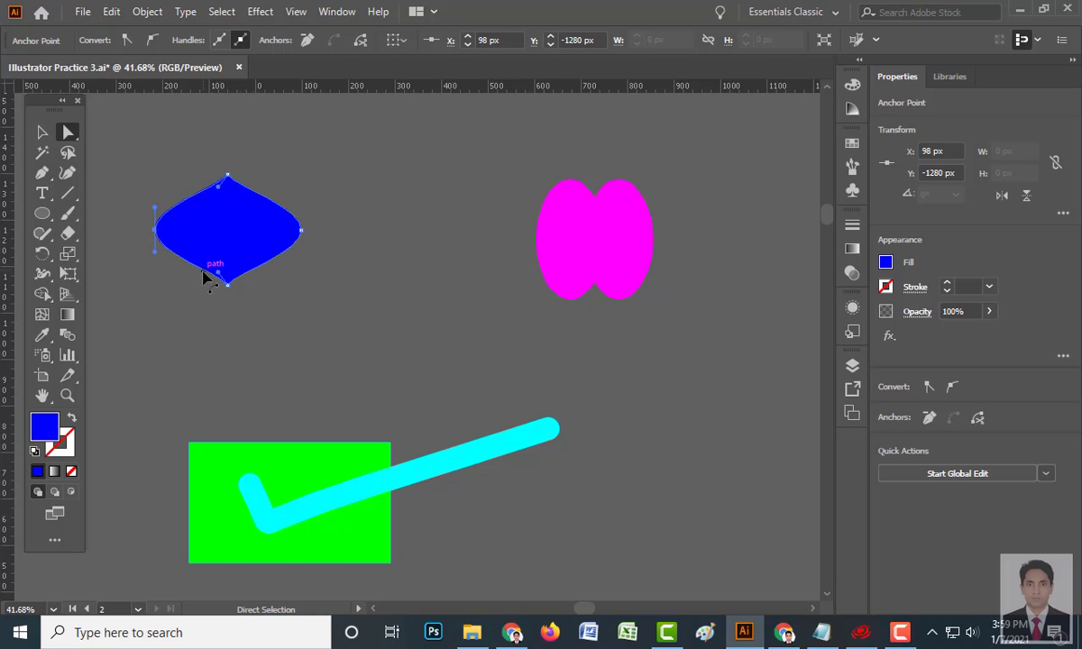
left_click(383, 218)
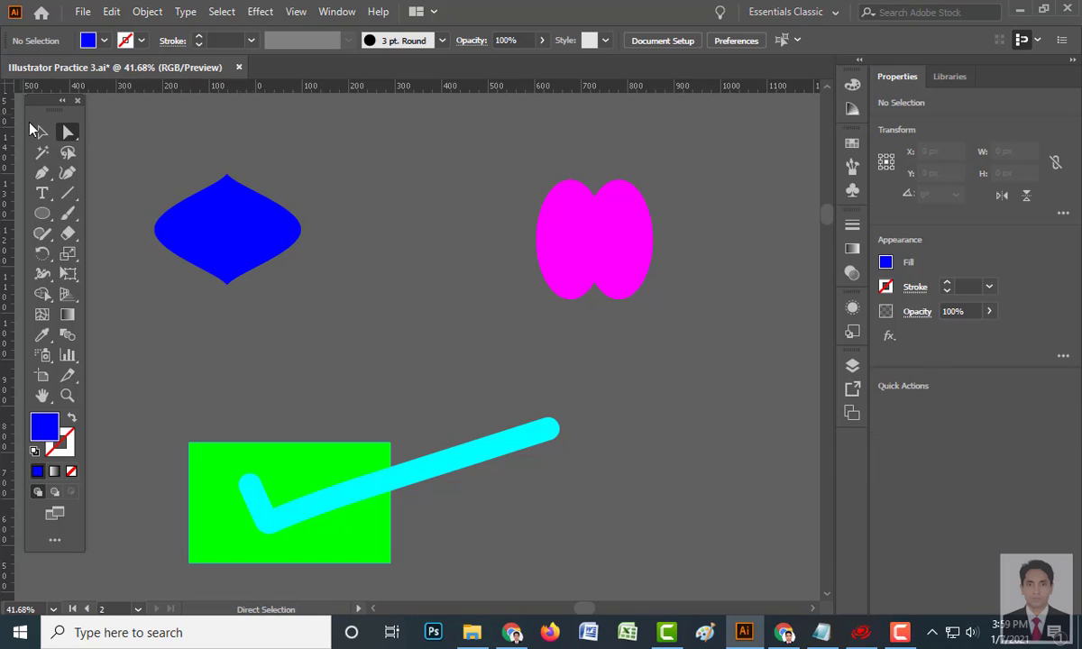
- Pull the upper notch anchor of the merged magenta shape down near its lower notch with Direct Selection, forming a deep V
key("v")
left_click(577, 259)
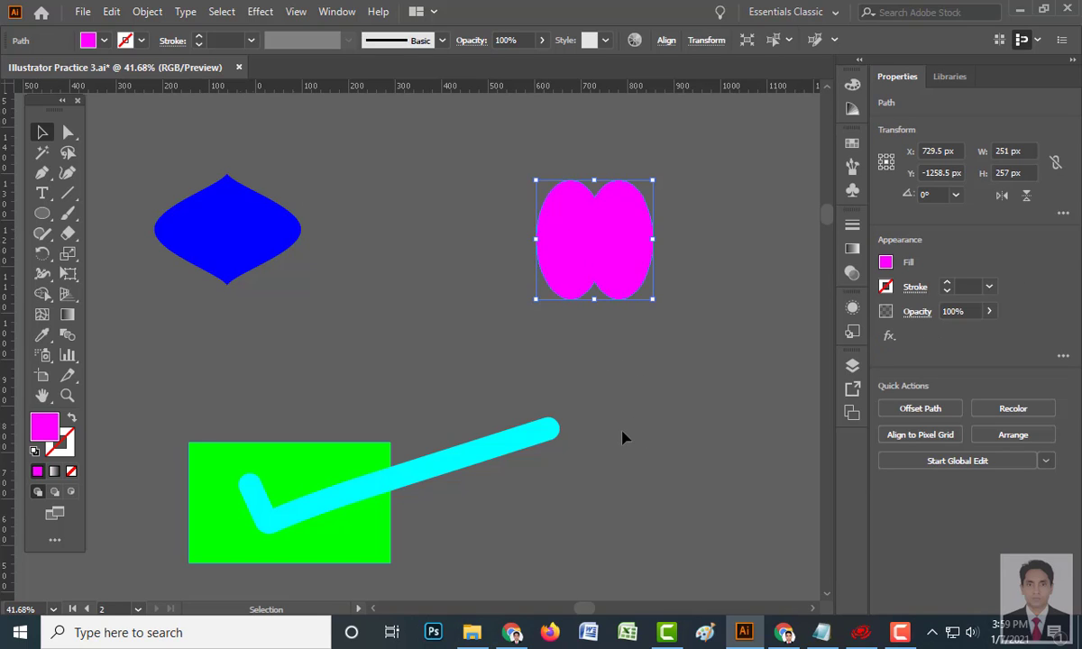
left_click(78, 141)
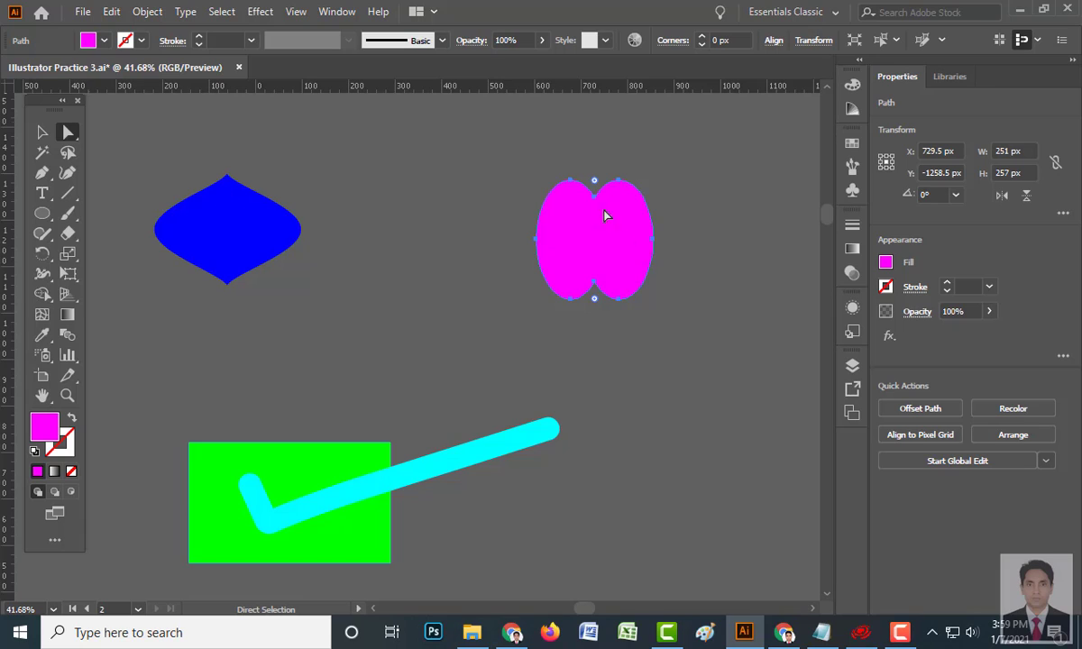
left_click(619, 184)
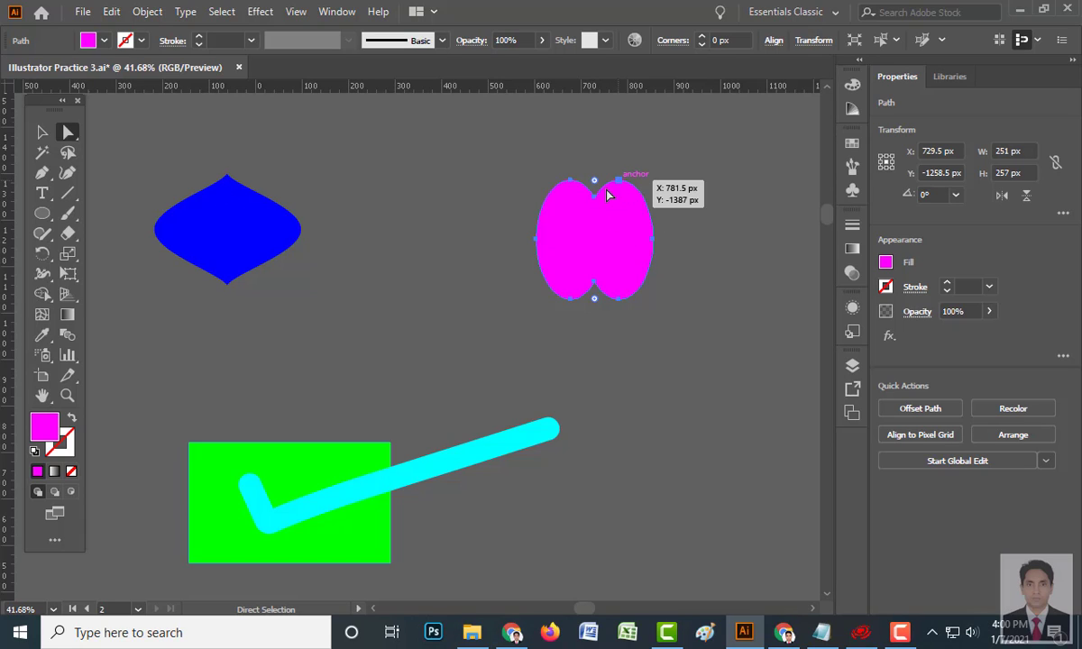
left_click_drag(594, 206, 589, 277)
left_click(793, 370)
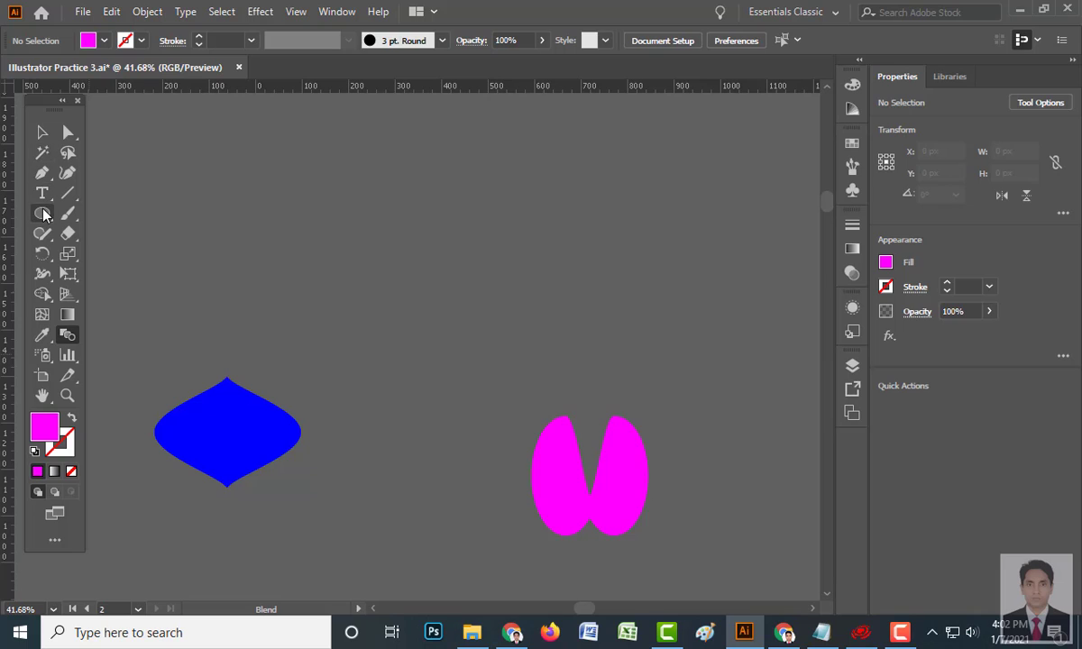
- Draw a rectangle about 156 by 89 px well above the blue shape and fill it with black
left_click_drag(43, 214, 89, 212)
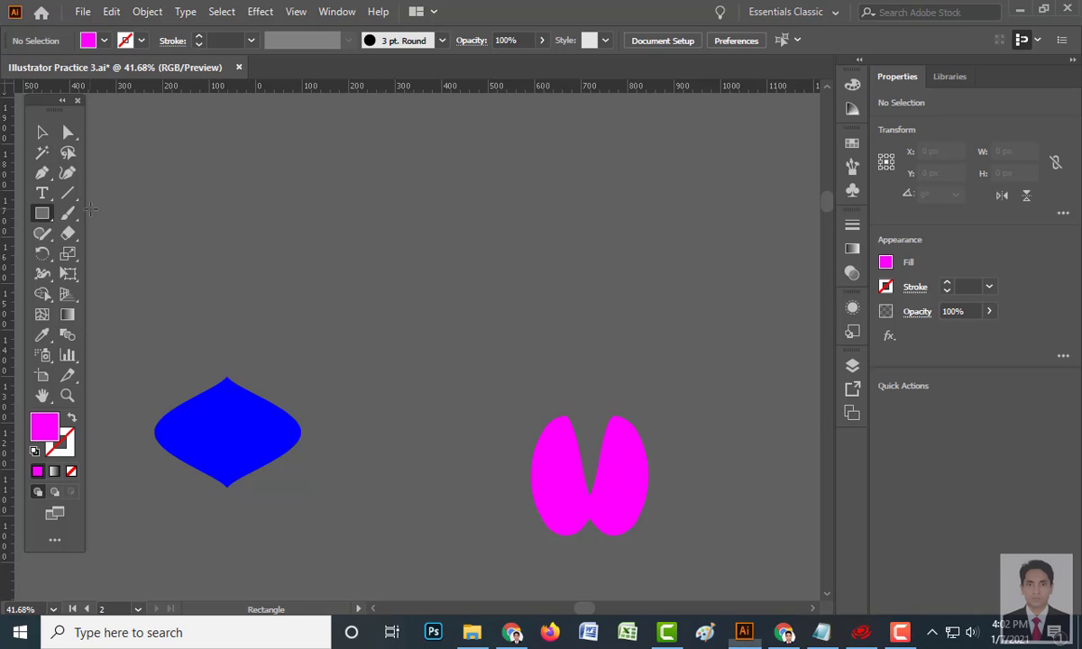
left_click_drag(149, 168, 221, 208)
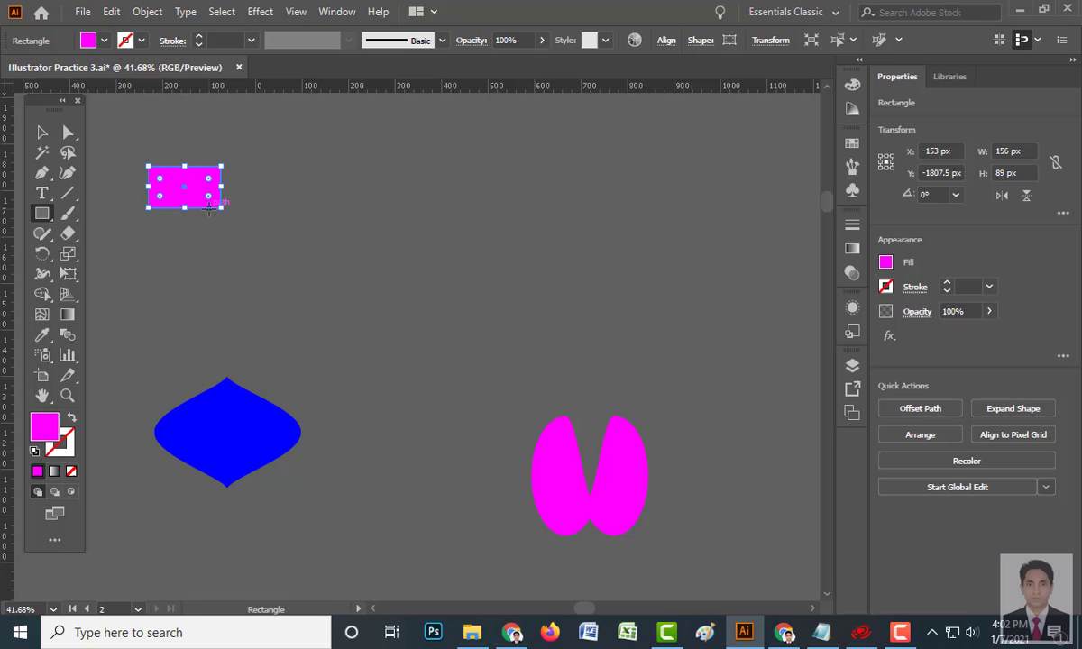
left_click(105, 41)
left_click(48, 69)
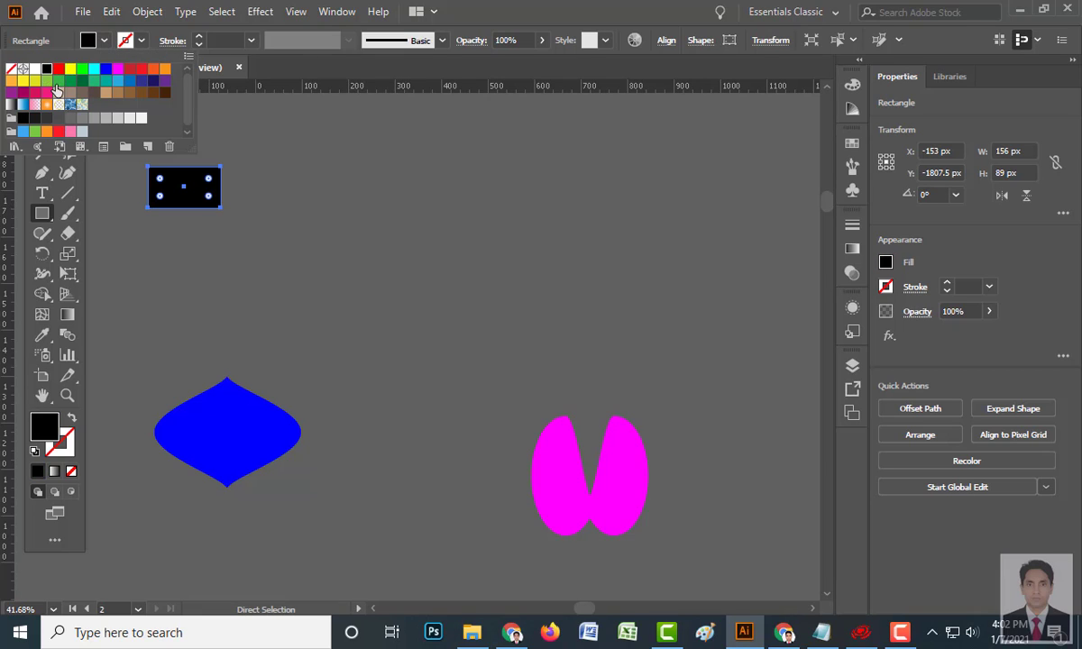
left_click(136, 291)
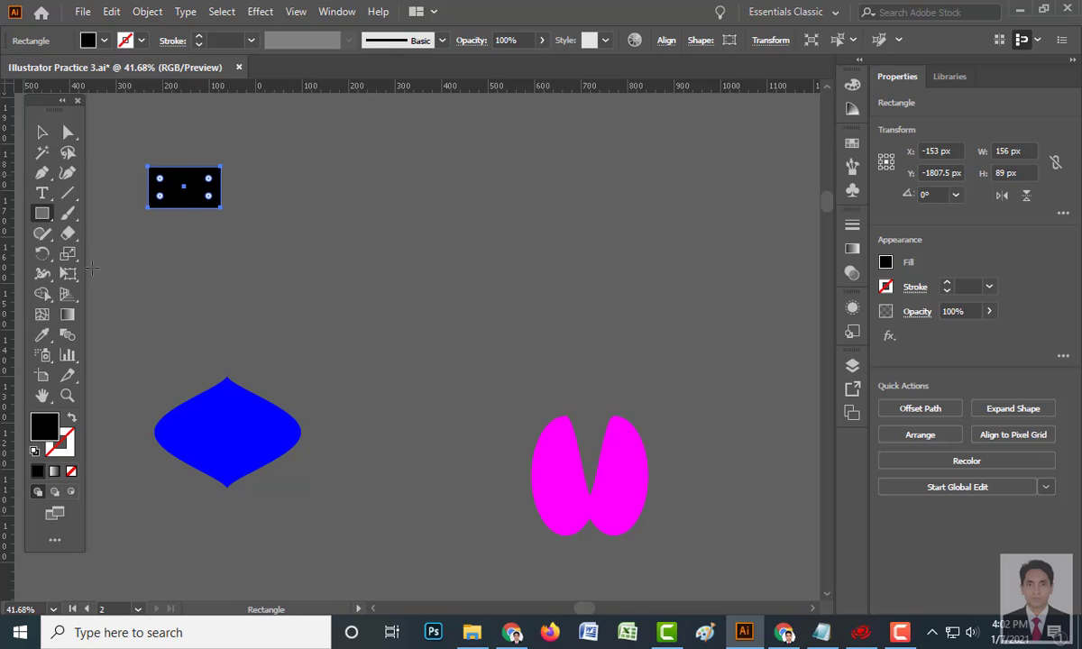
- Copy the black rectangle horizontally to the right, to about X 432 px, and fill the copy with white
left_click(42, 132)
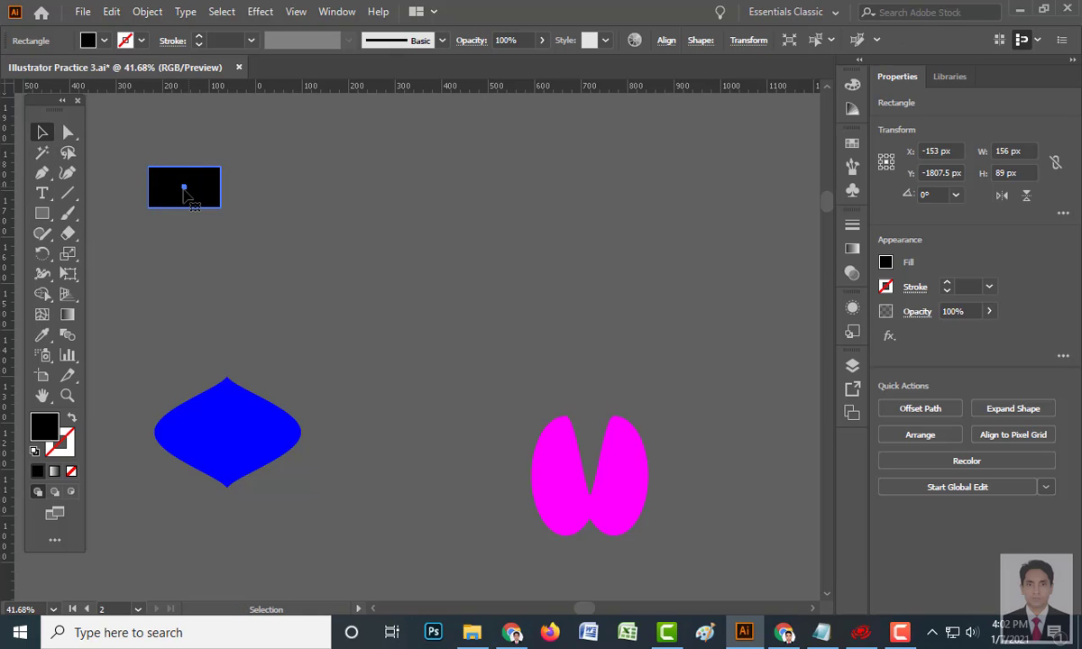
left_click_drag(186, 189, 460, 195)
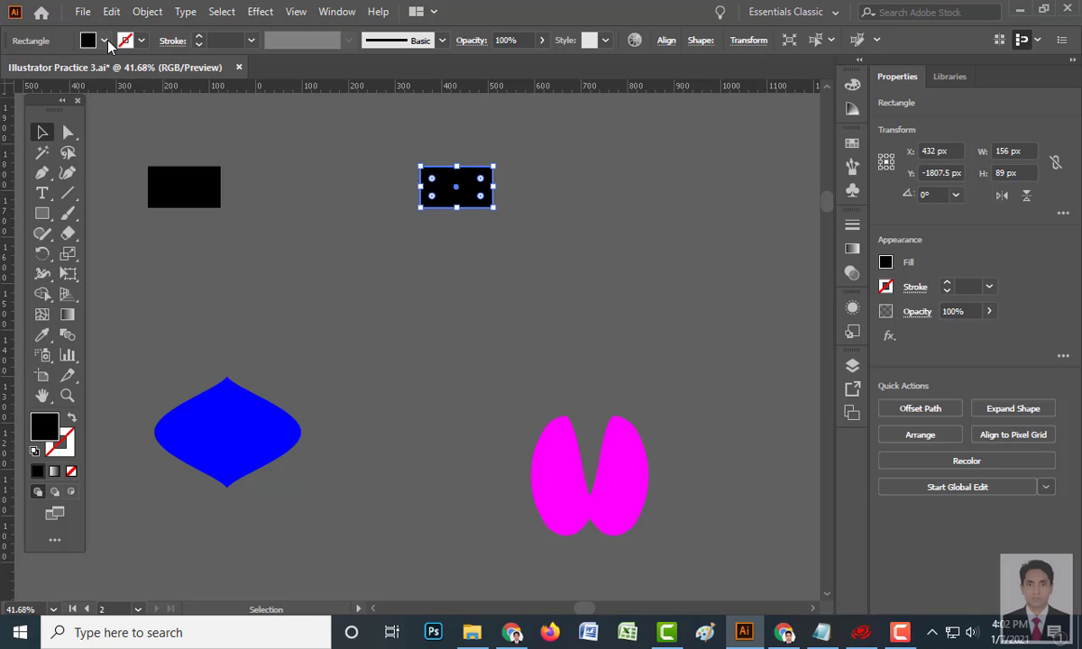
left_click(105, 40)
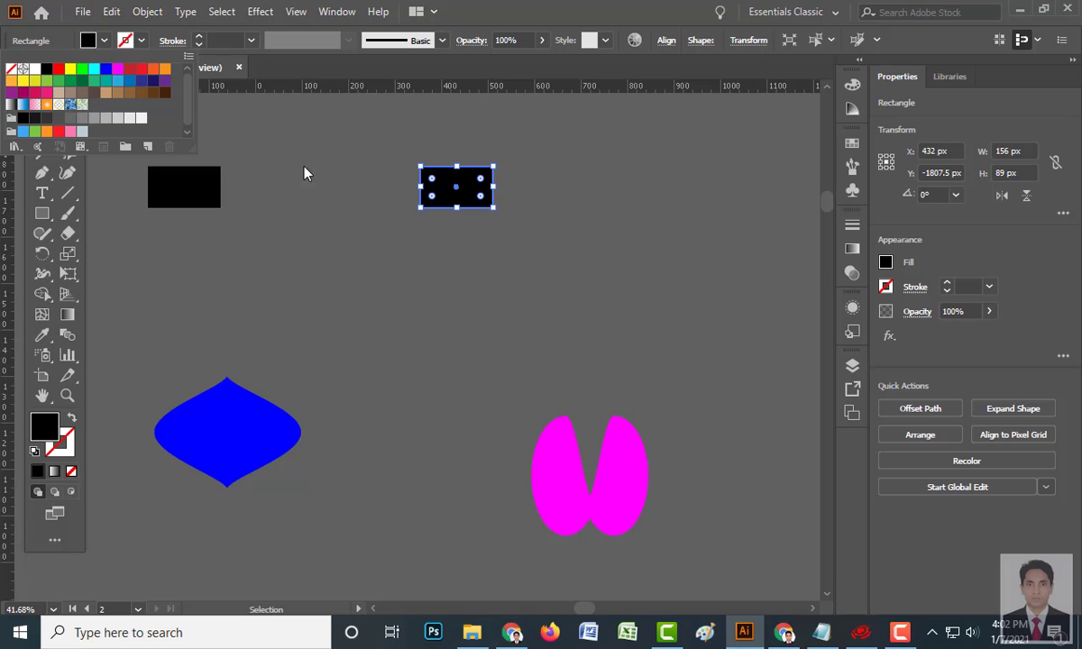
left_click(23, 68)
left_click(561, 285)
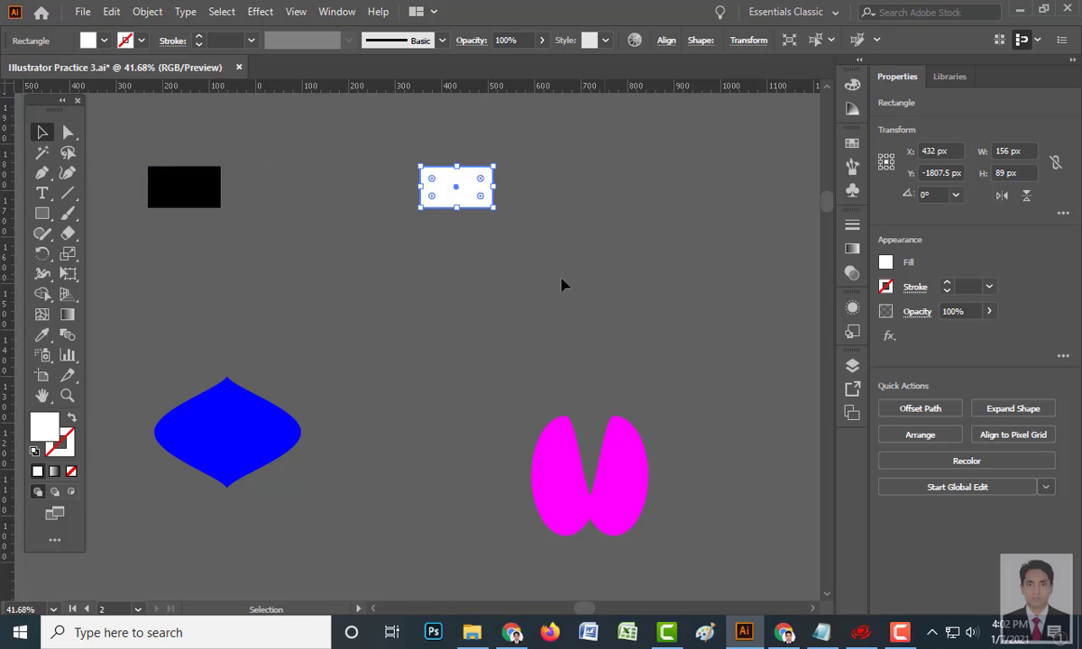
- Blend the black rectangle into the white one using Specified Steps spacing with 6 steps
left_click_drag(117, 173, 543, 235)
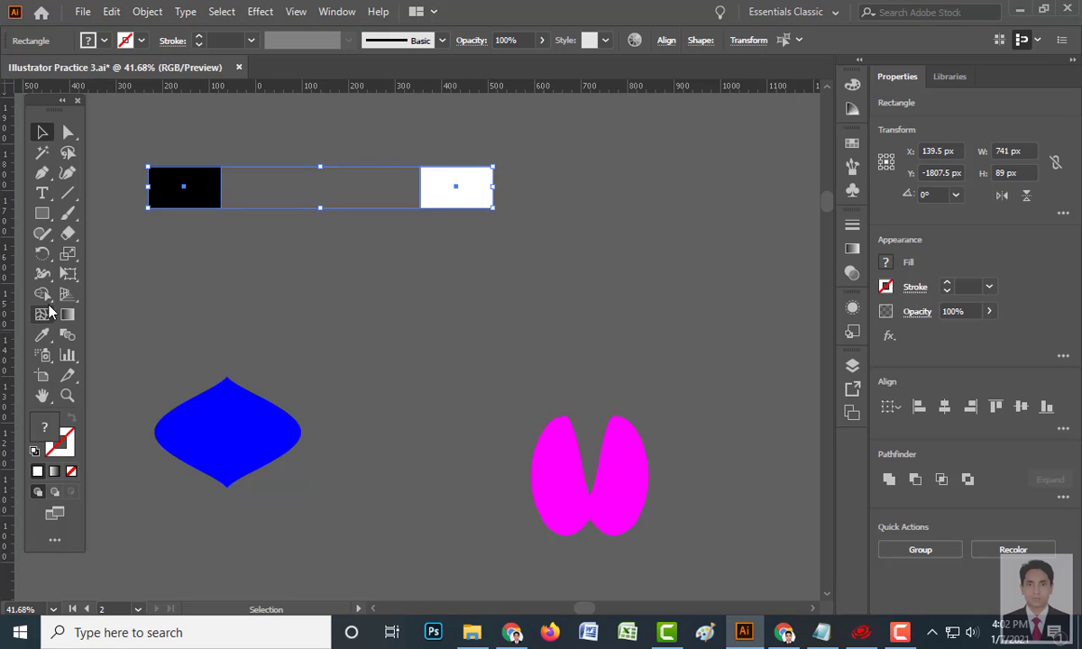
left_click(69, 336)
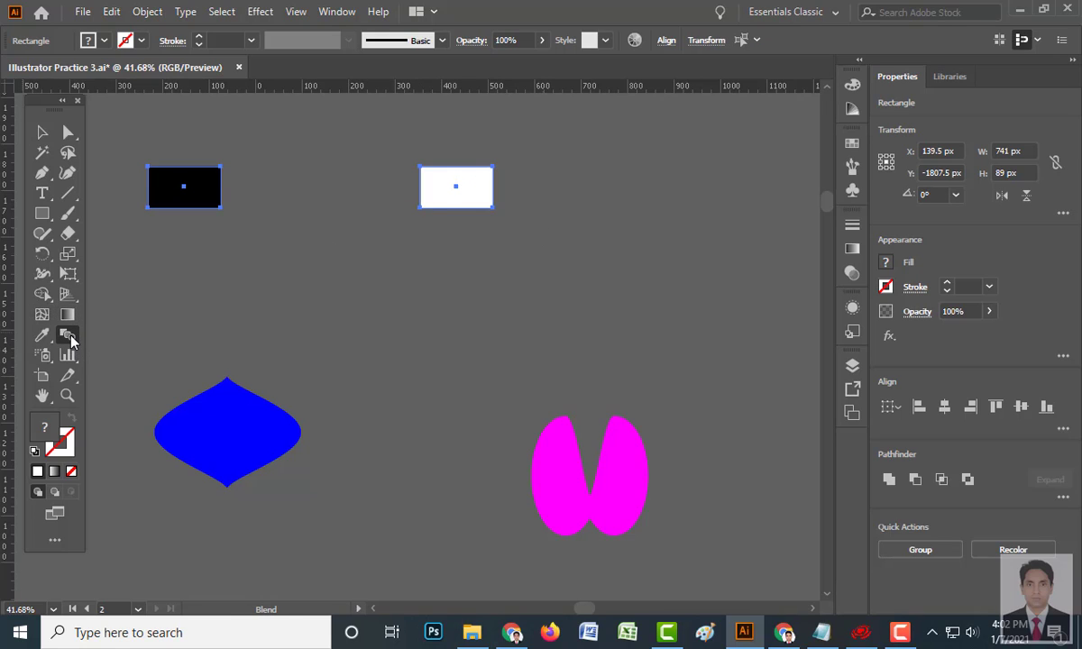
double_click(69, 336)
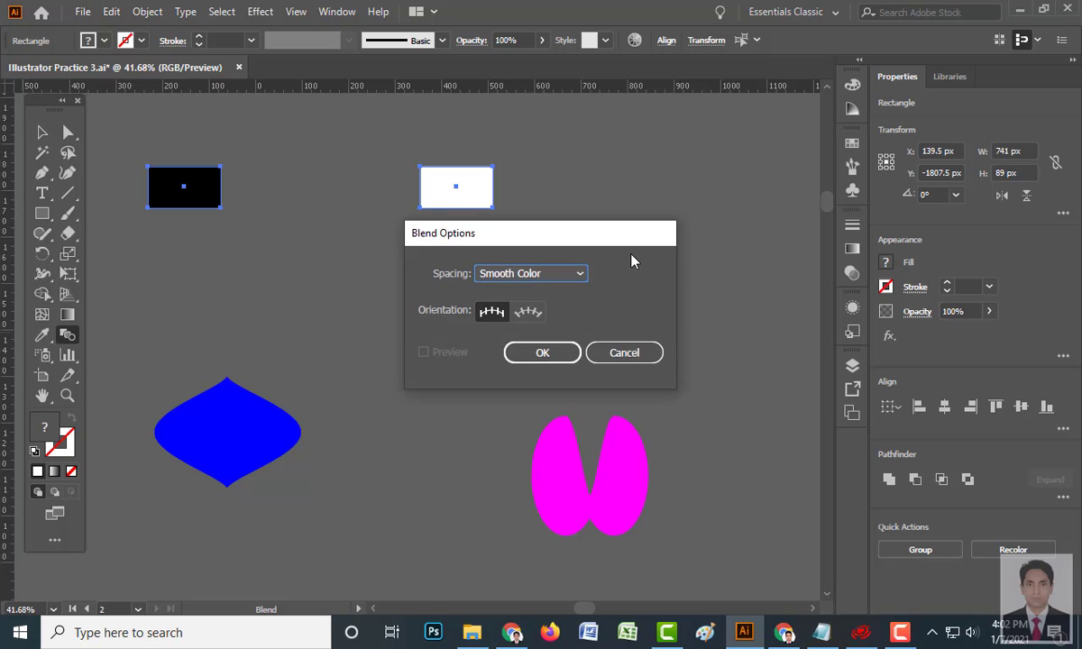
left_click_drag(624, 244, 645, 251)
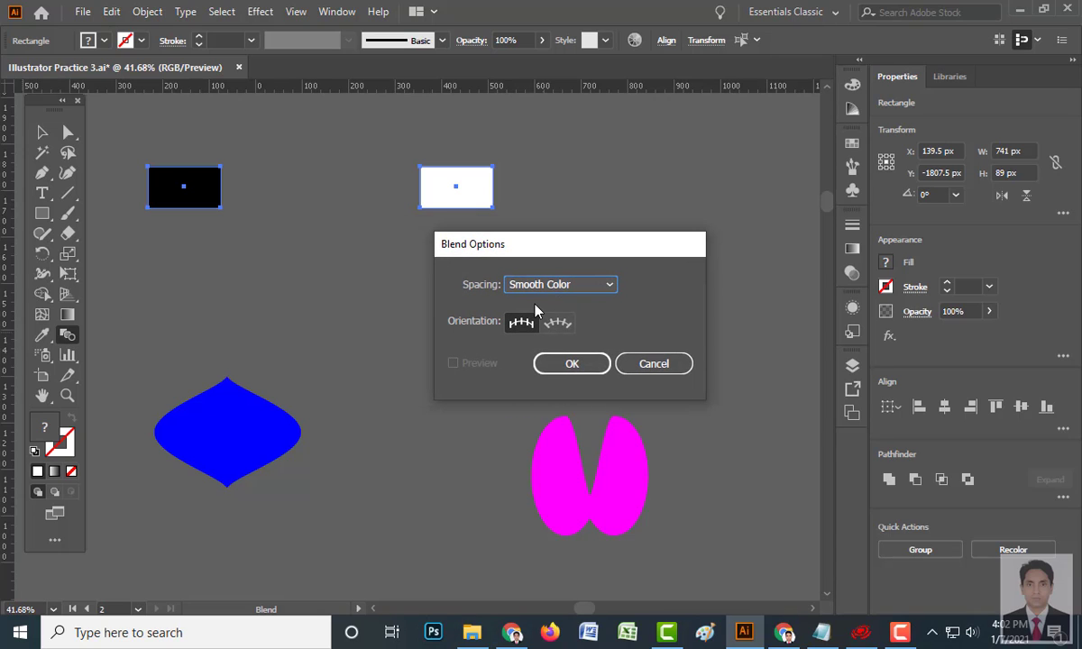
left_click(609, 285)
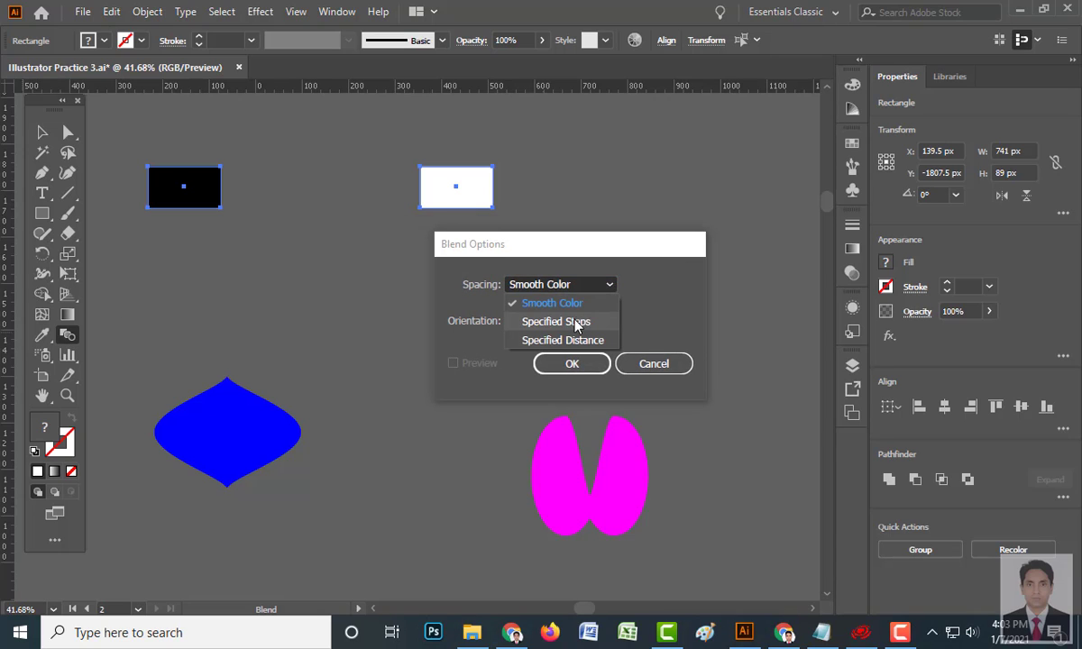
left_click(553, 326)
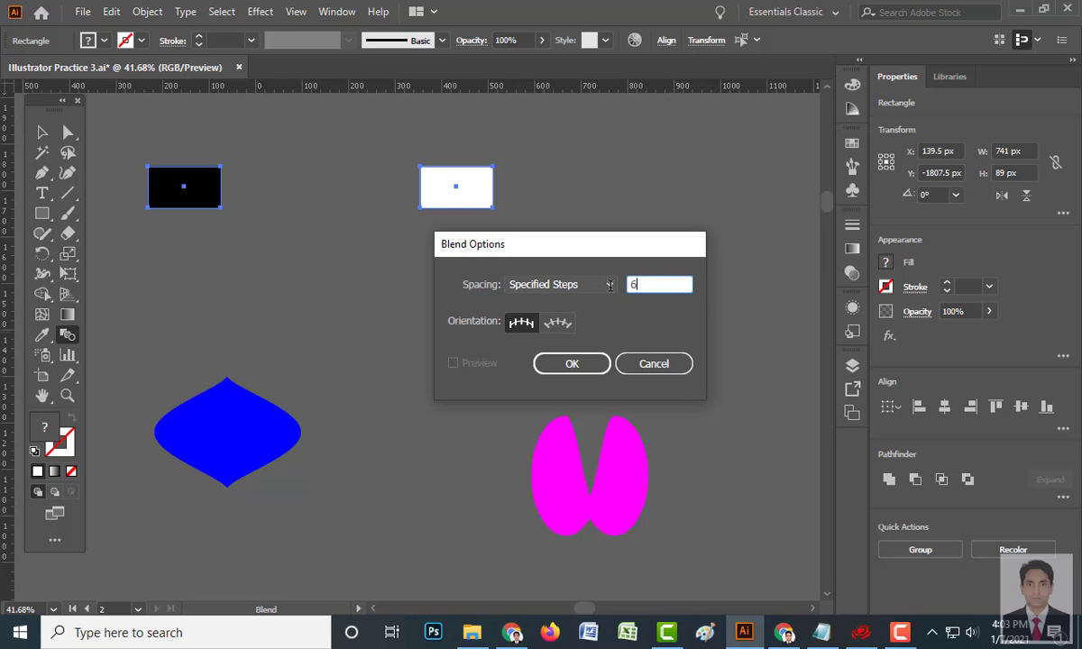
left_click(571, 364)
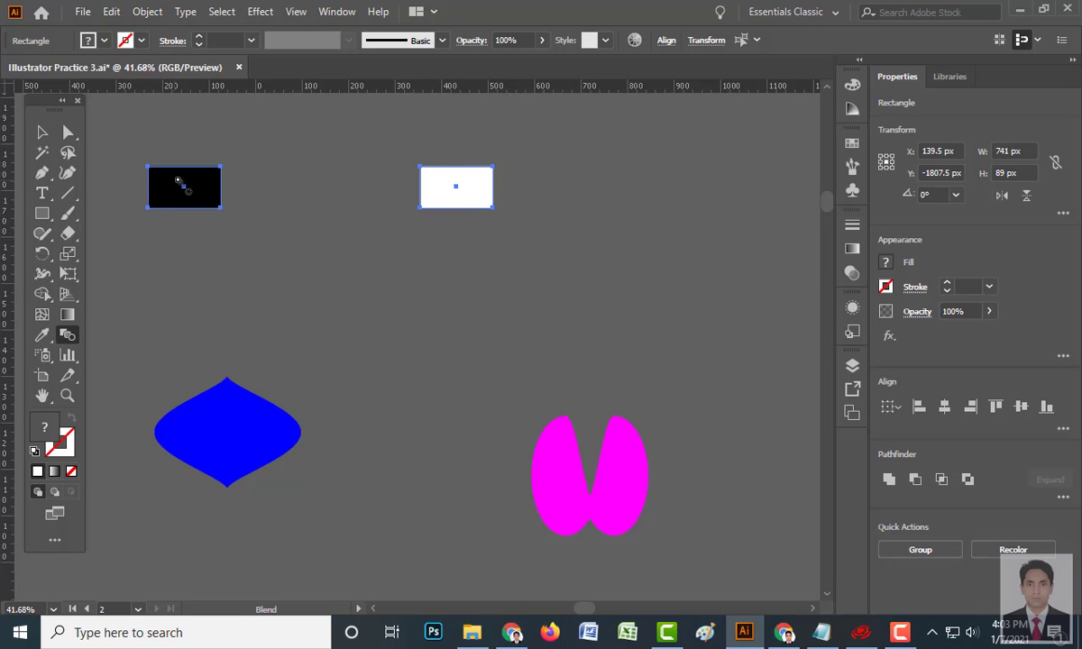
left_click(455, 187)
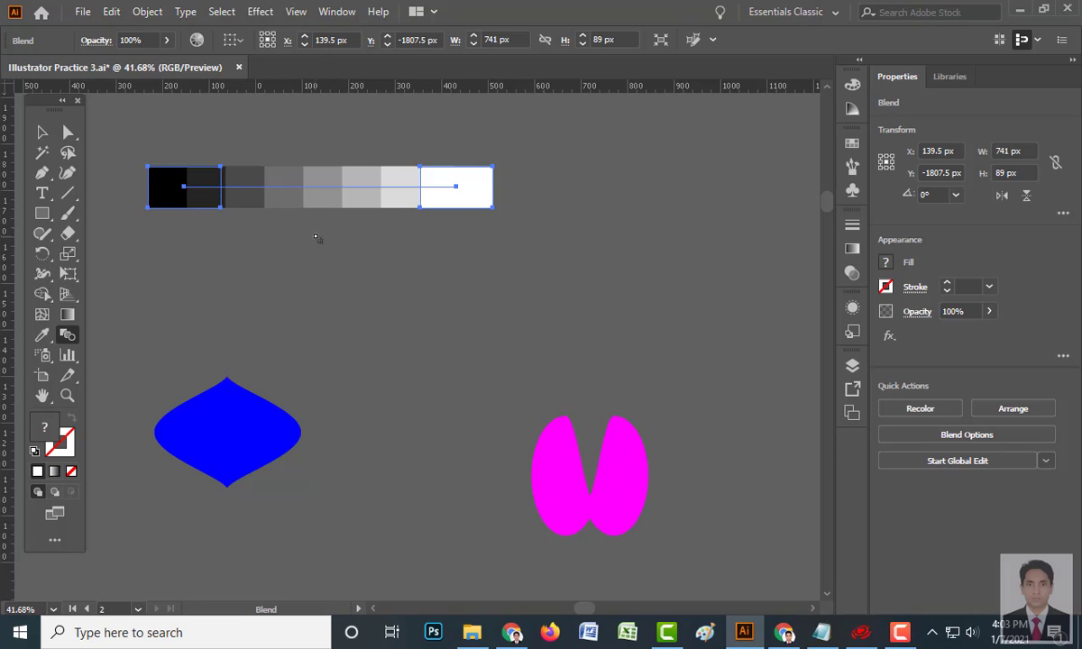
- Draw a rectangle about 168 by 107 px above the left end of the blended strip and fill it with black
scroll(317, 237, "up", 3)
left_click(41, 132)
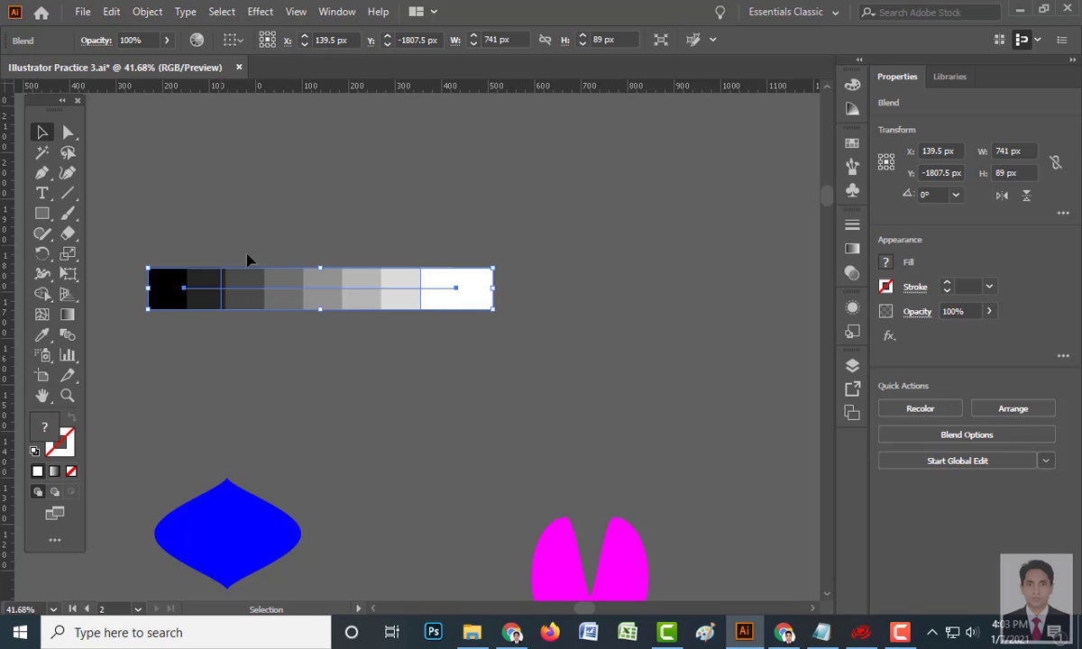
scroll(227, 254, "up", 1)
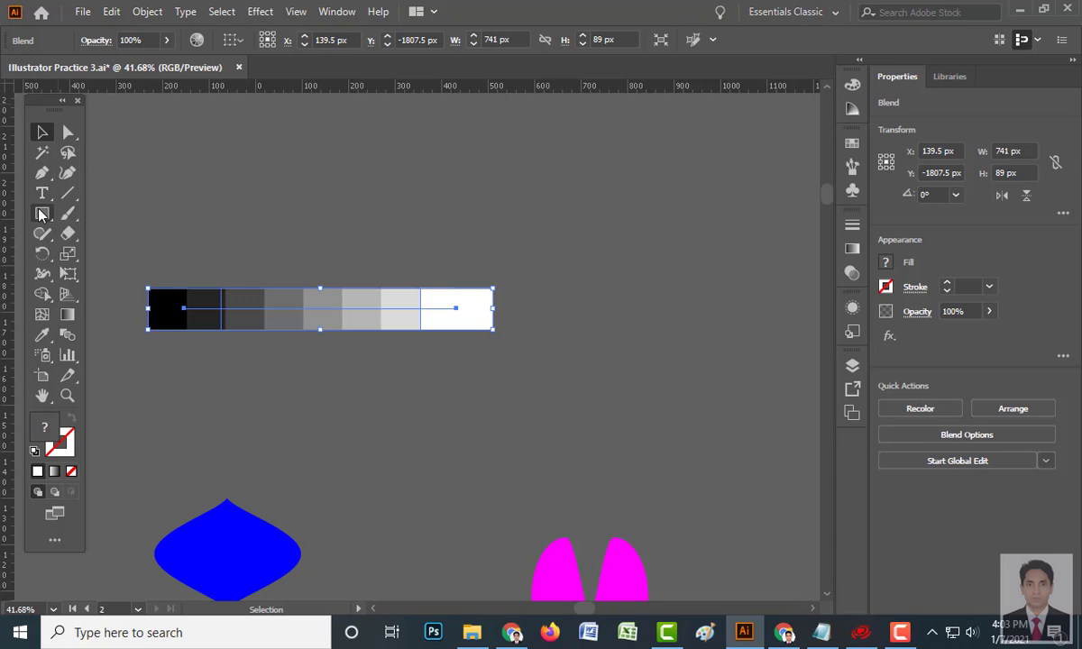
left_click_drag(150, 126, 225, 173)
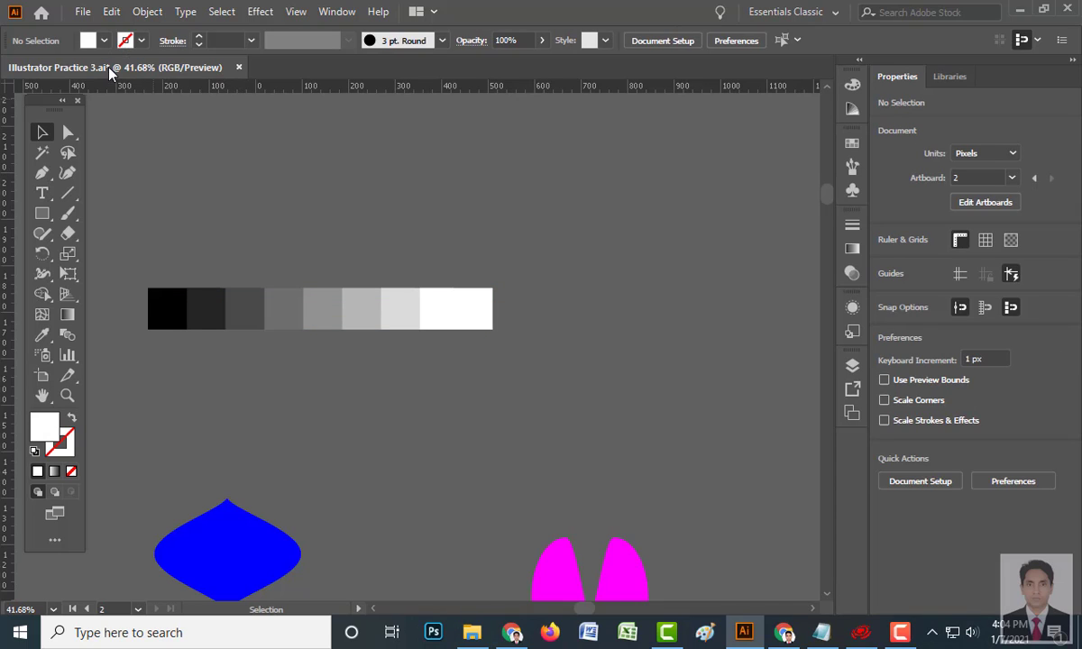
left_click(42, 213)
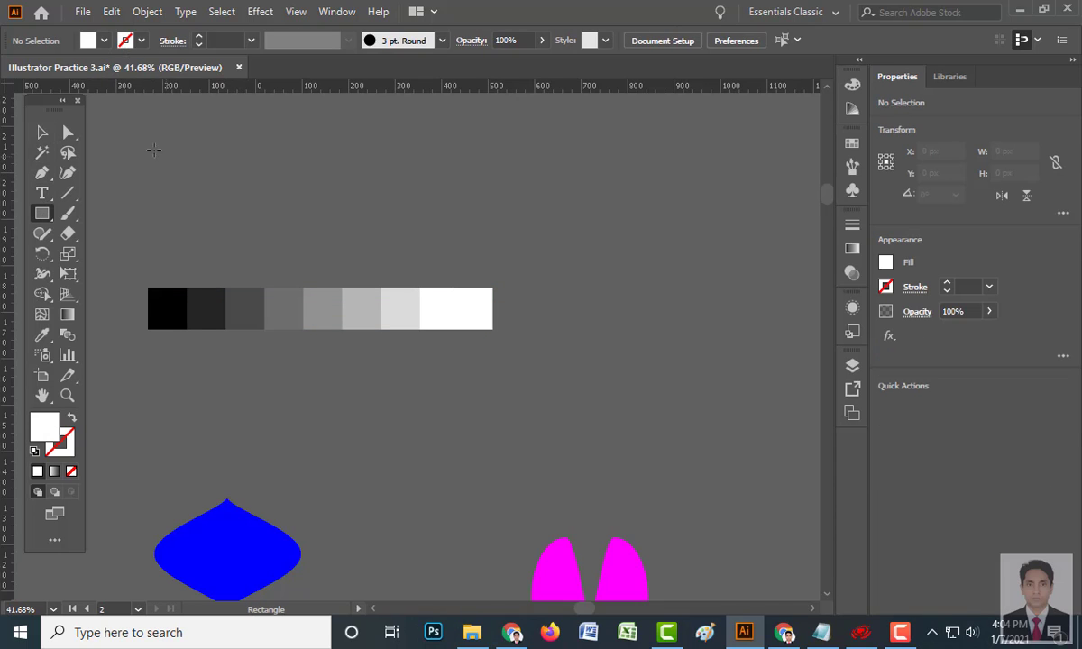
mouse_move(154, 132)
left_mouse_down()
mouse_move(234, 169)
mouse_move(232, 181)
left_mouse_up()
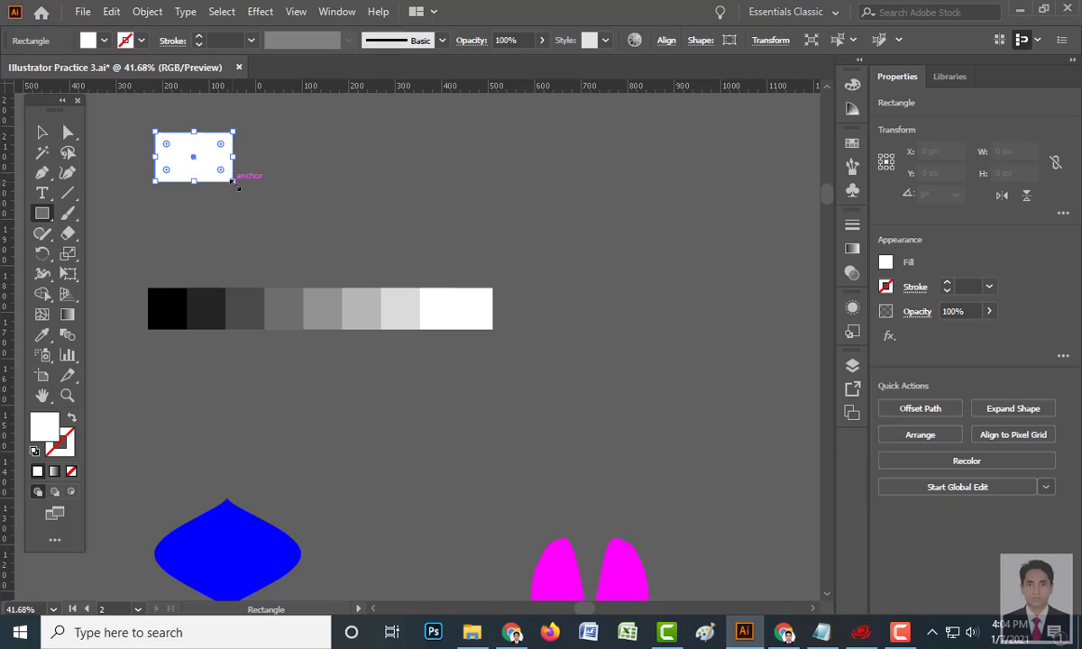
left_click(103, 40)
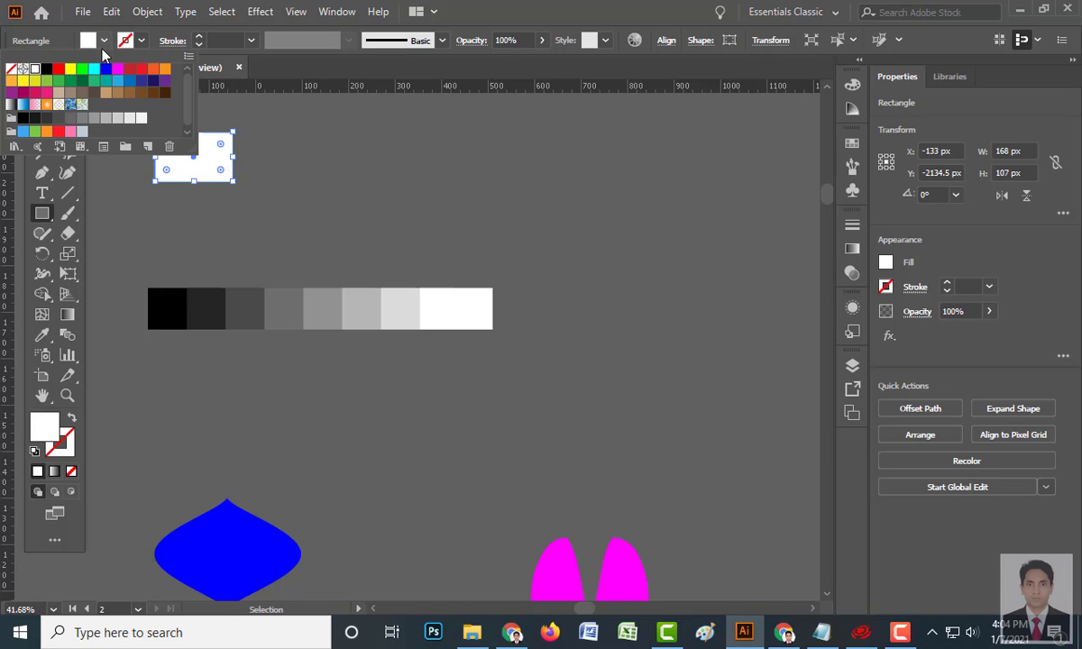
left_click(46, 70)
key("Escape")
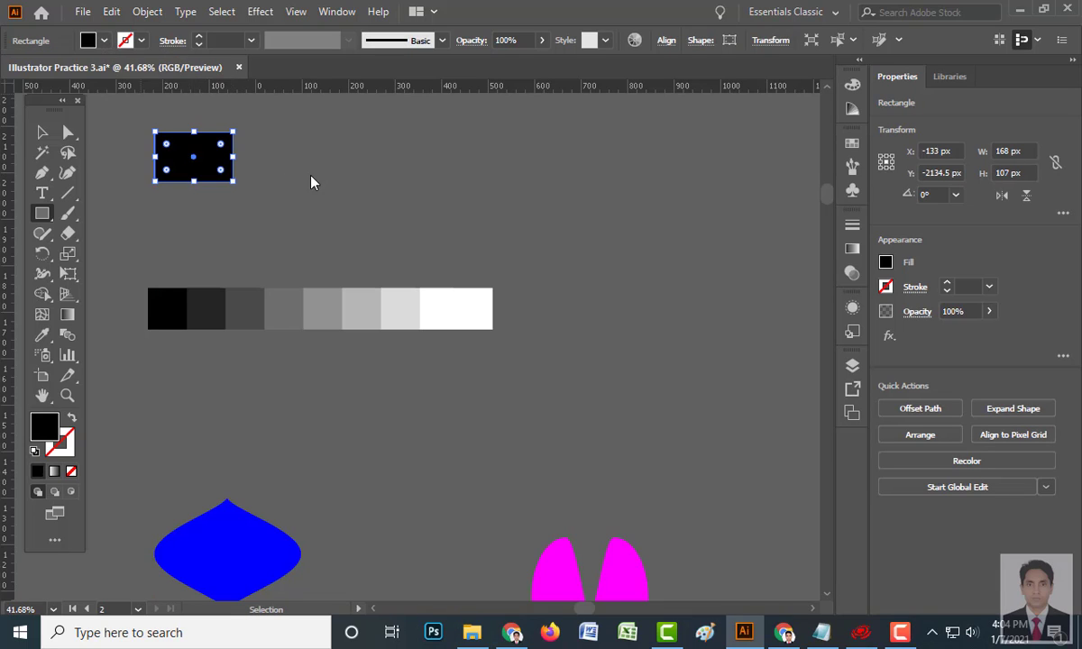
key("v")
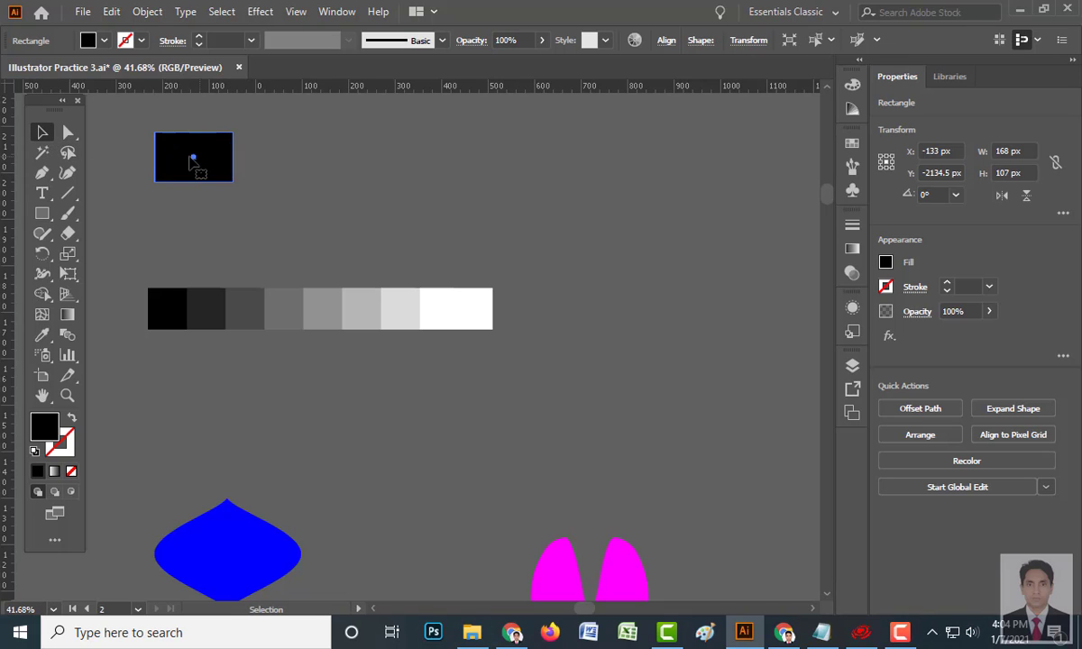
left_click_drag(193, 158, 535, 159)
left_click(488, 152)
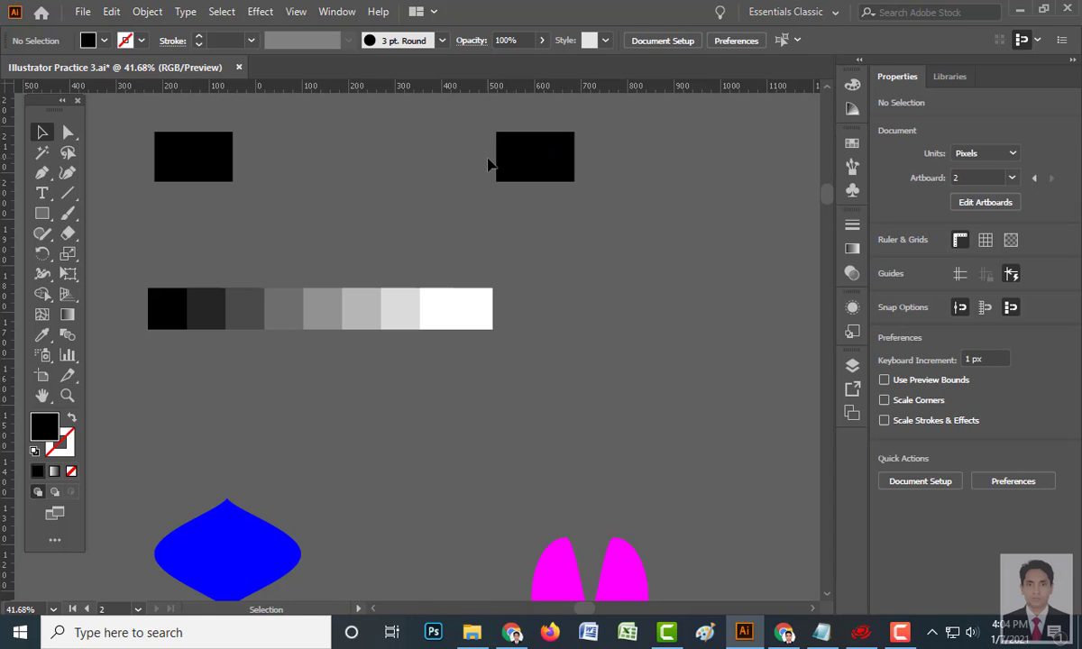
left_click(533, 169)
key("Delete")
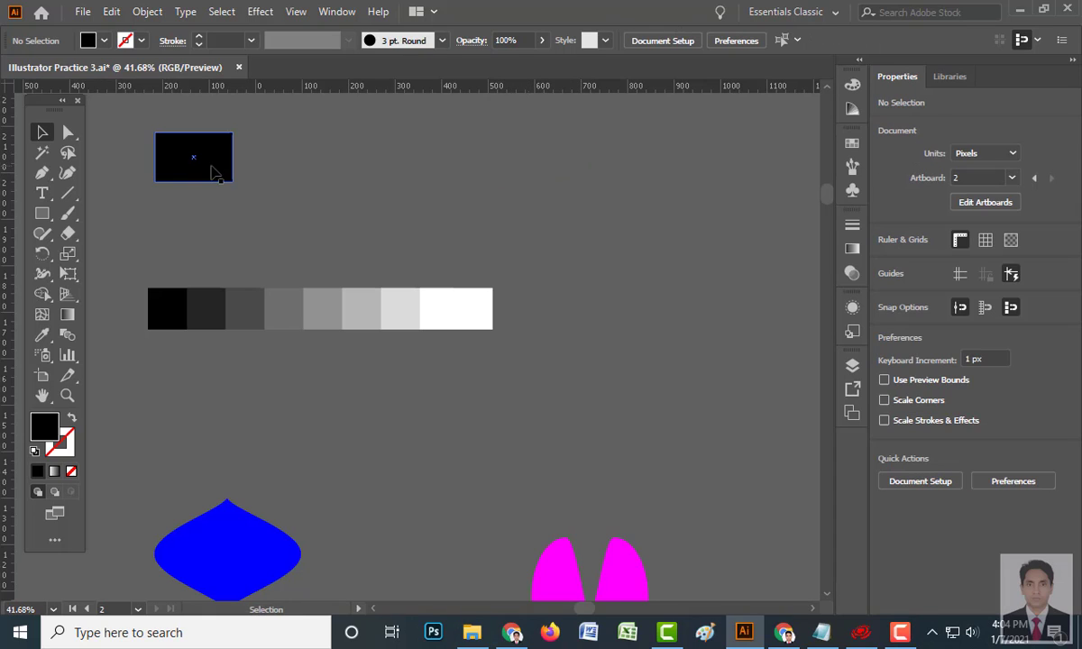
- Copy the new black rectangle horizontally to the right, to about X 585 px, and fill the copy with white
left_click_drag(190, 161, 602, 158)
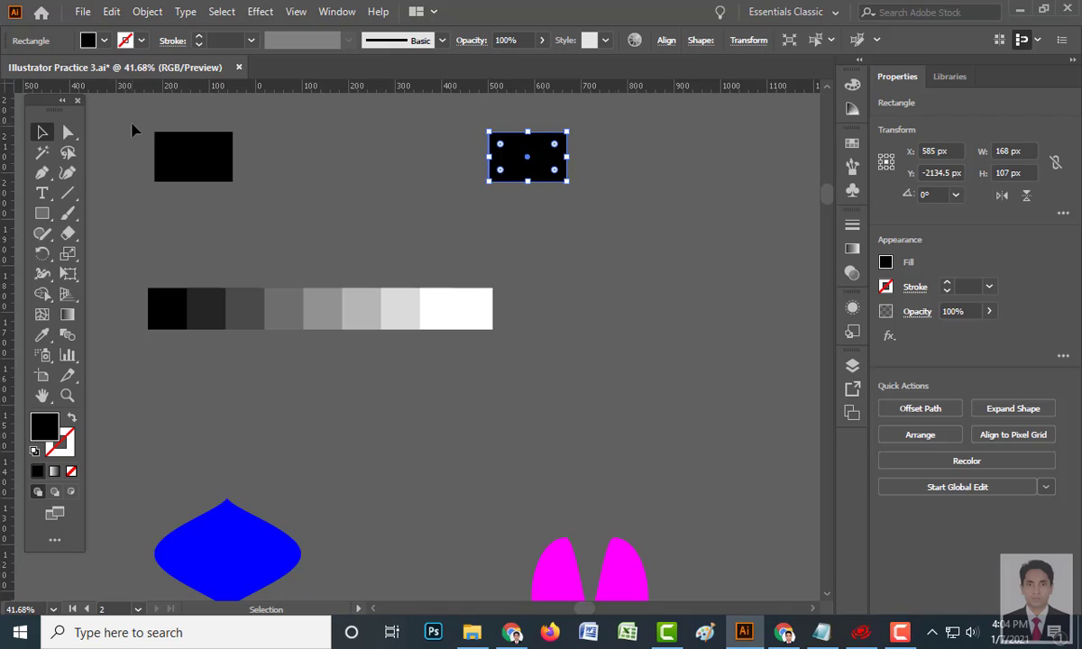
left_click_drag(127, 122, 580, 198)
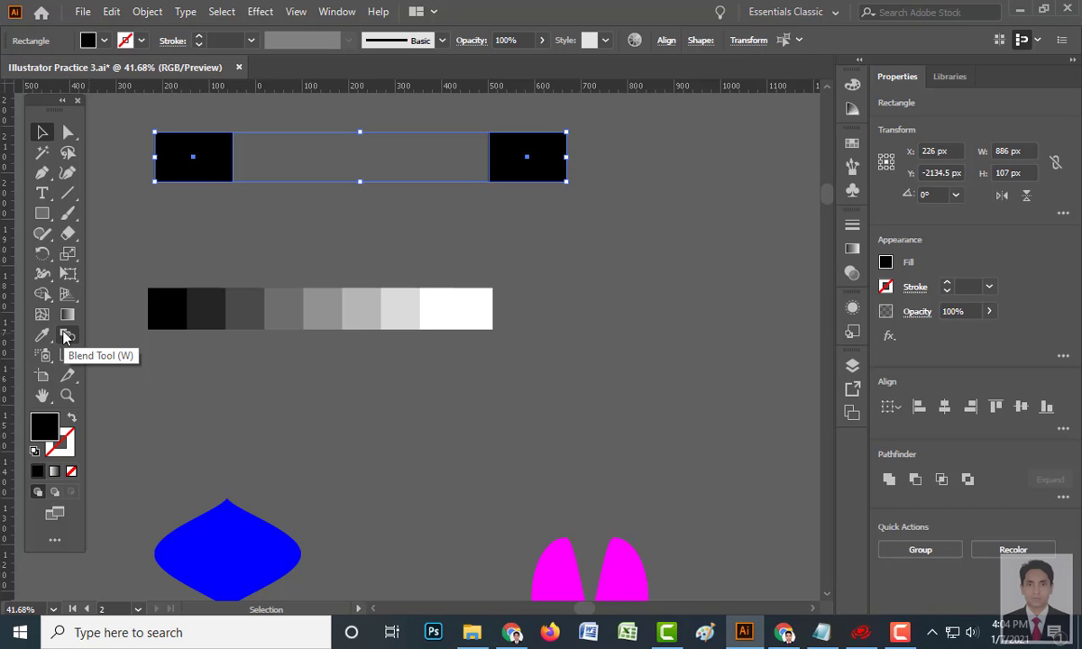
left_click_drag(164, 121, 538, 232)
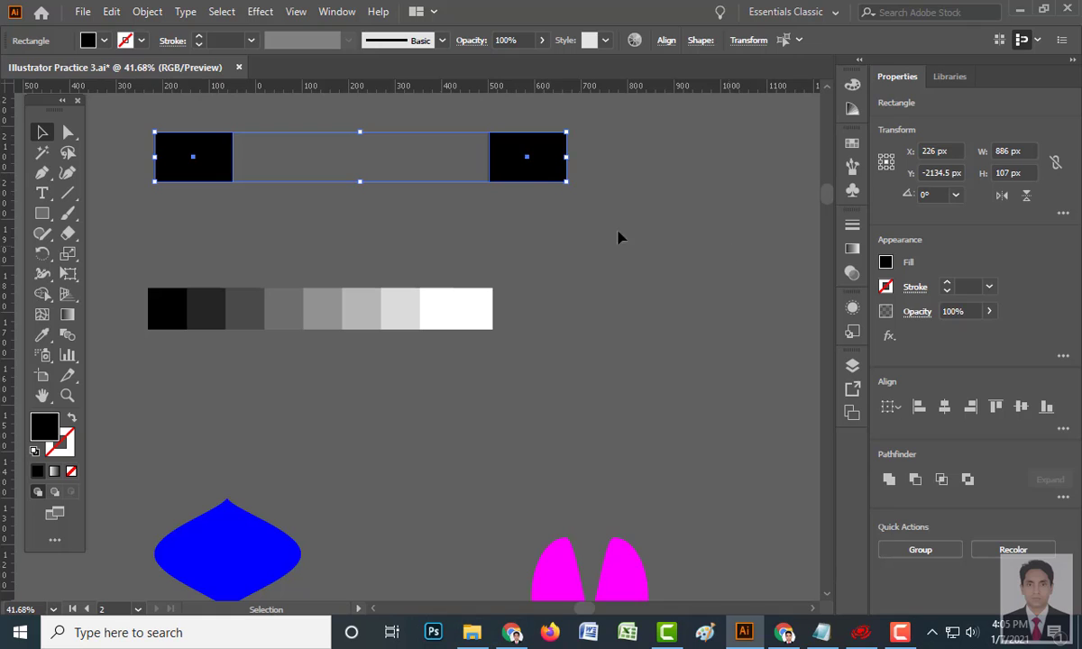
left_click(581, 221)
left_click(532, 169)
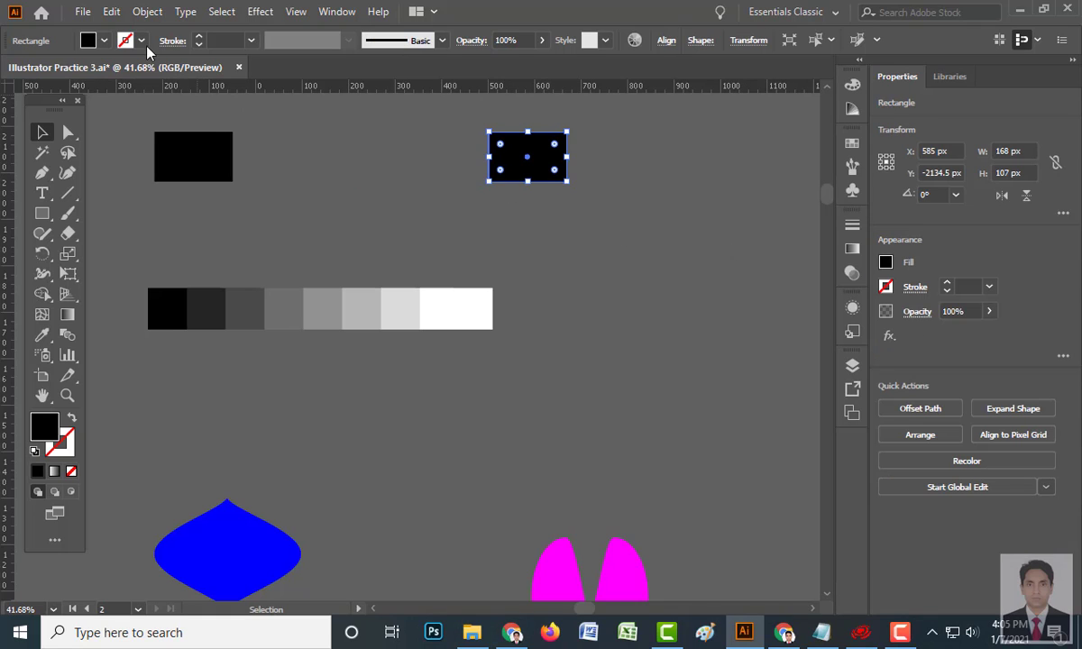
left_click(104, 41)
left_click(34, 72)
left_click(514, 241)
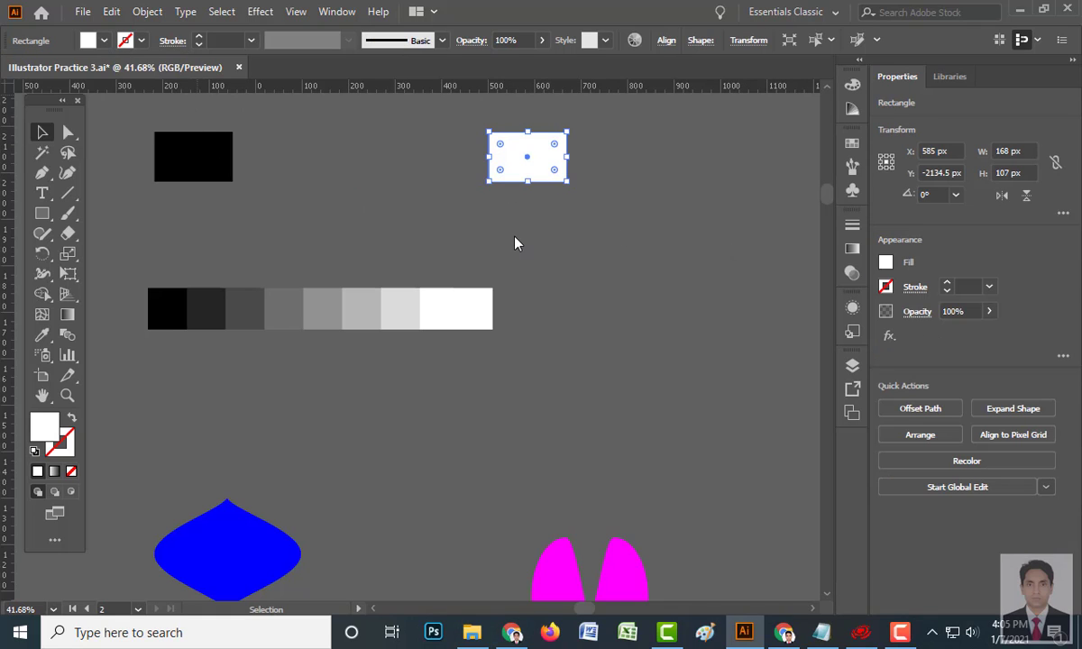
- Select the upper black and white rectangles and set the blend options to Specified Steps spacing with 8 steps
left_click_drag(124, 120, 560, 217)
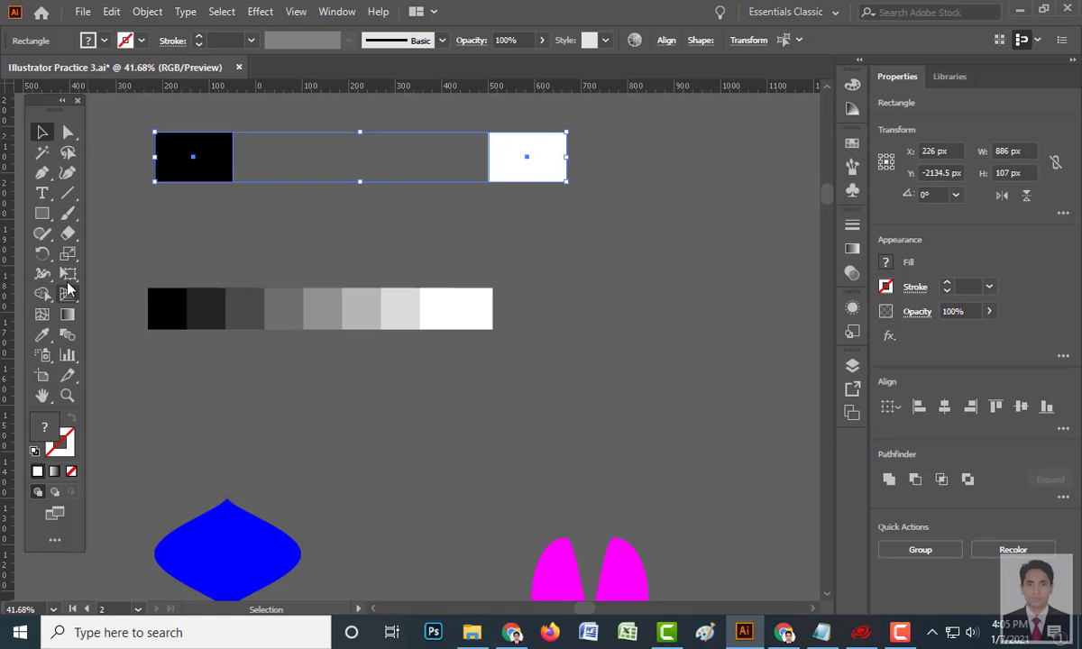
double_click(67, 336)
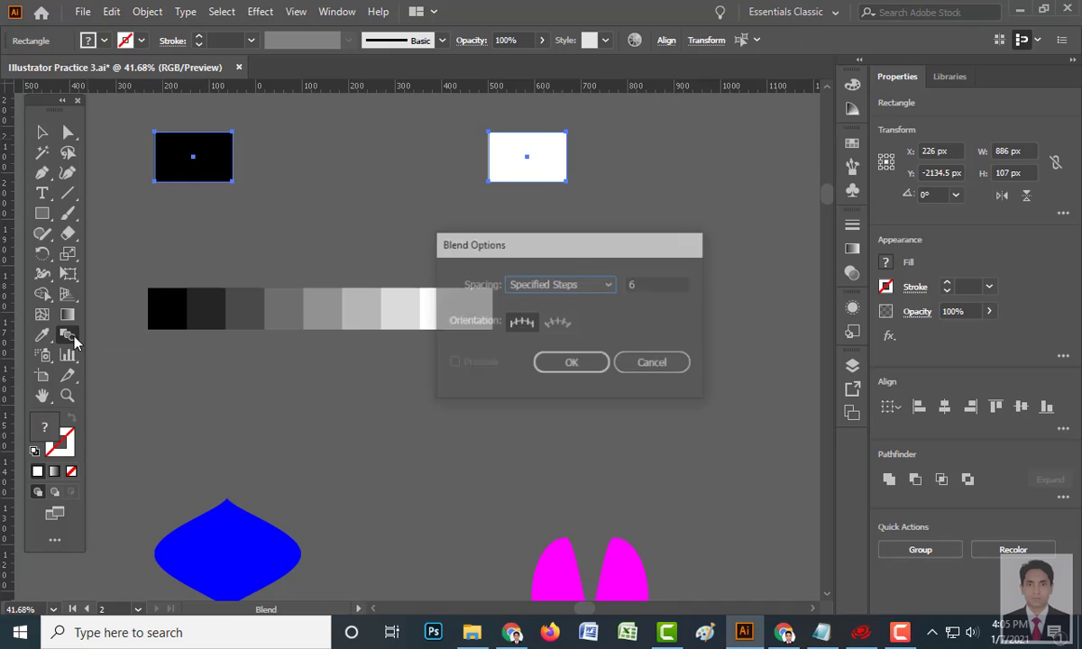
left_click(577, 285)
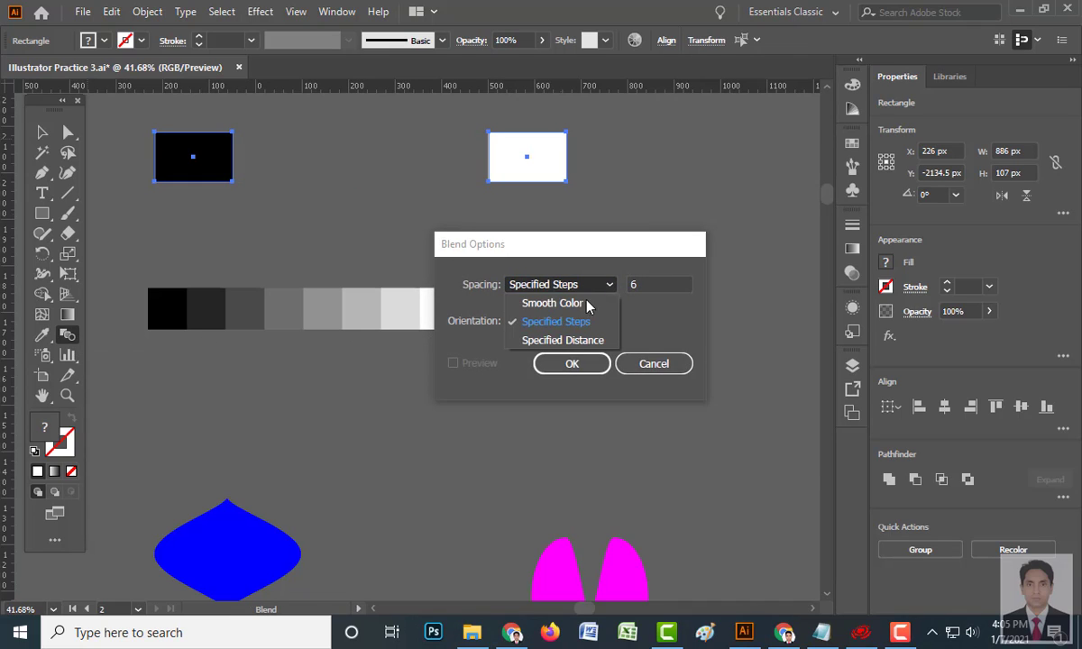
left_click(542, 329)
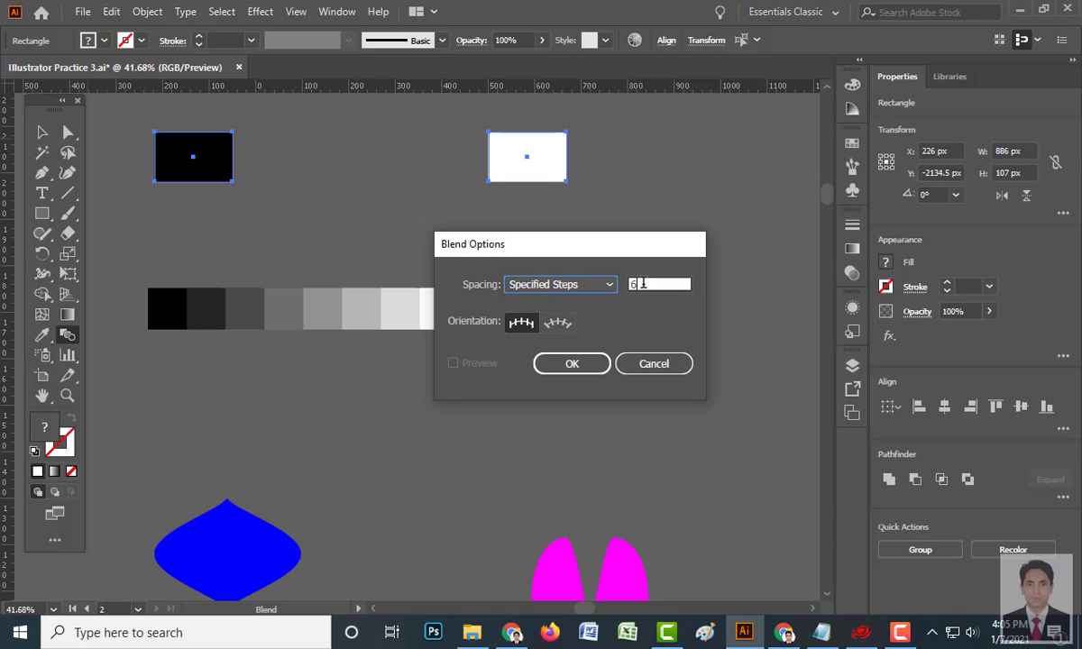
left_click(642, 284)
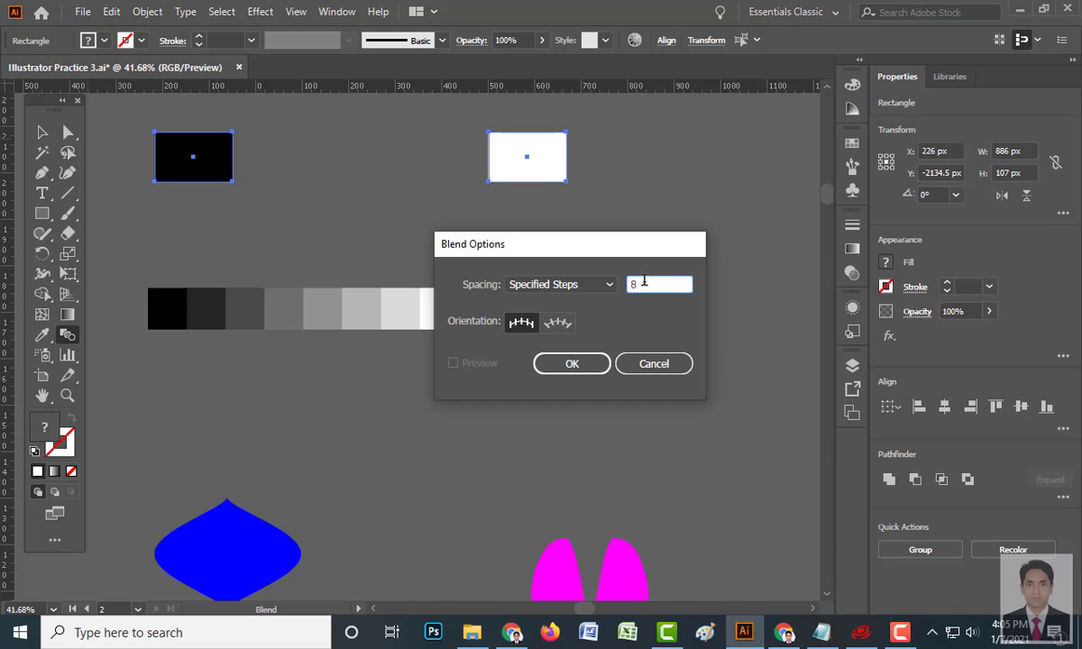
left_click(574, 365)
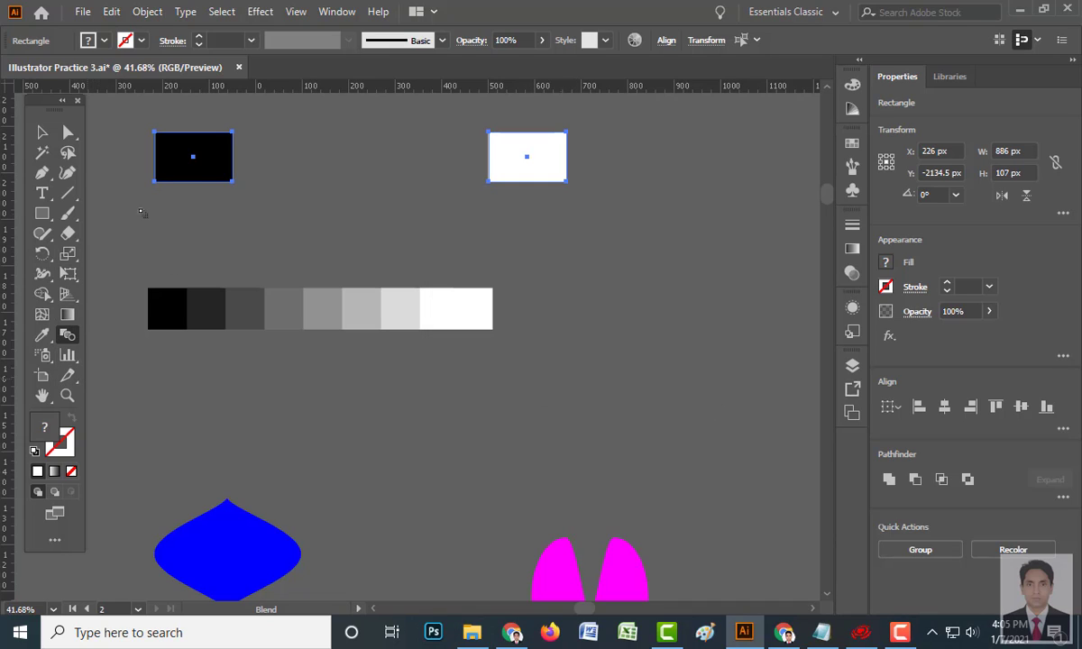
- Try blending the upper black rectangle into the white one, and undo the blend together with the copy's white fill
left_click(193, 156)
left_click(527, 157)
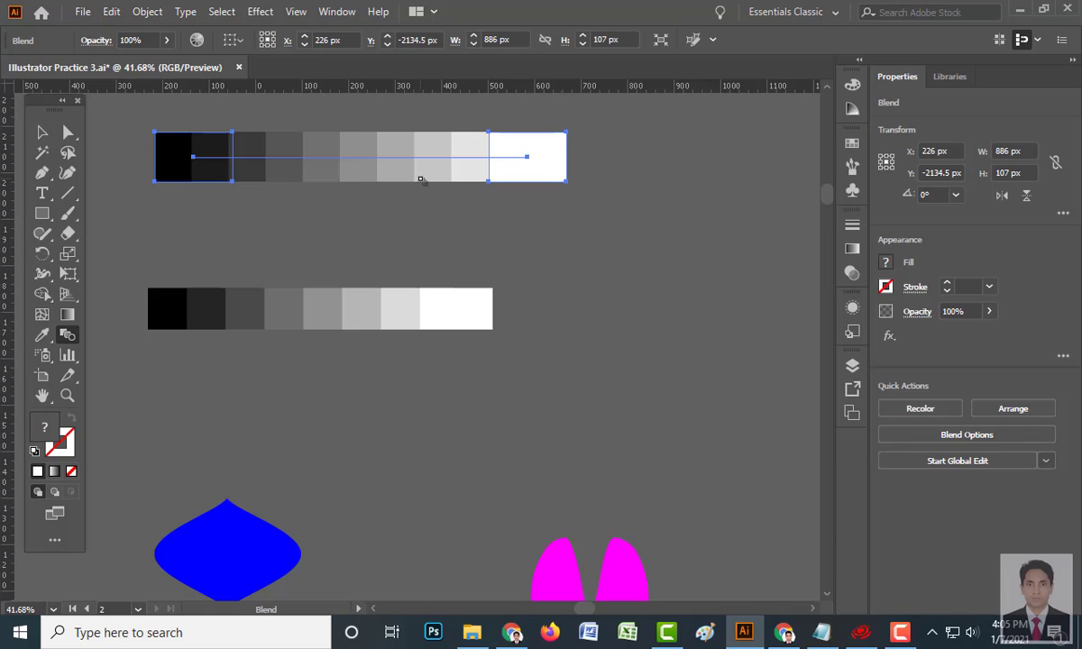
key("ctrl+z")
key("ctrl+z")
key("ctrl+z")
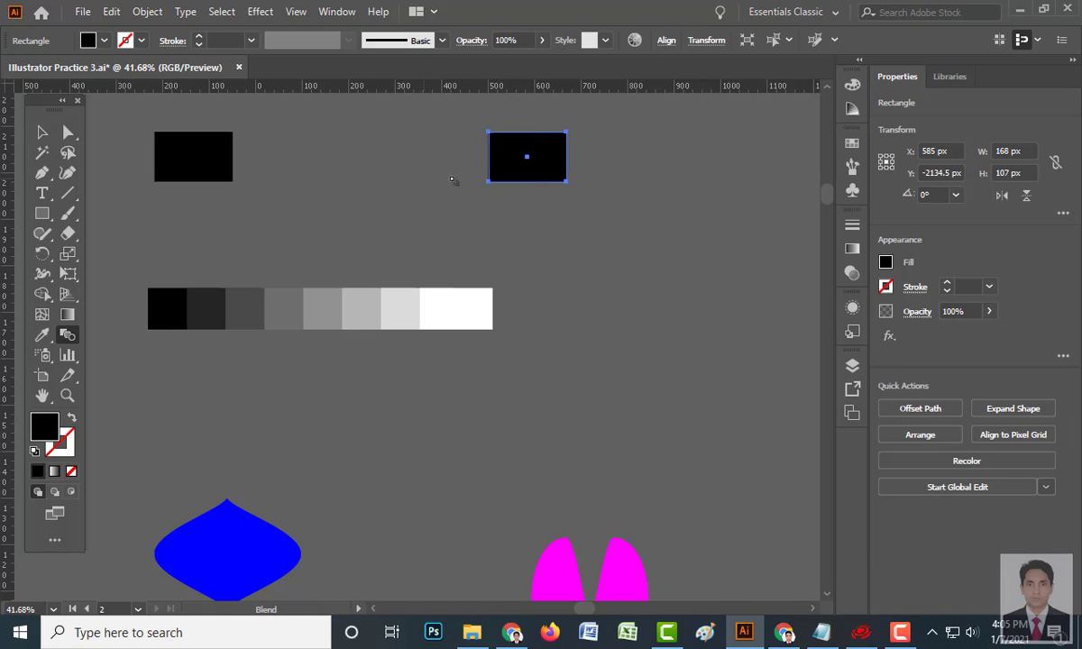
- Fill the copied rectangle at the far end of the upper pair with white
key("v")
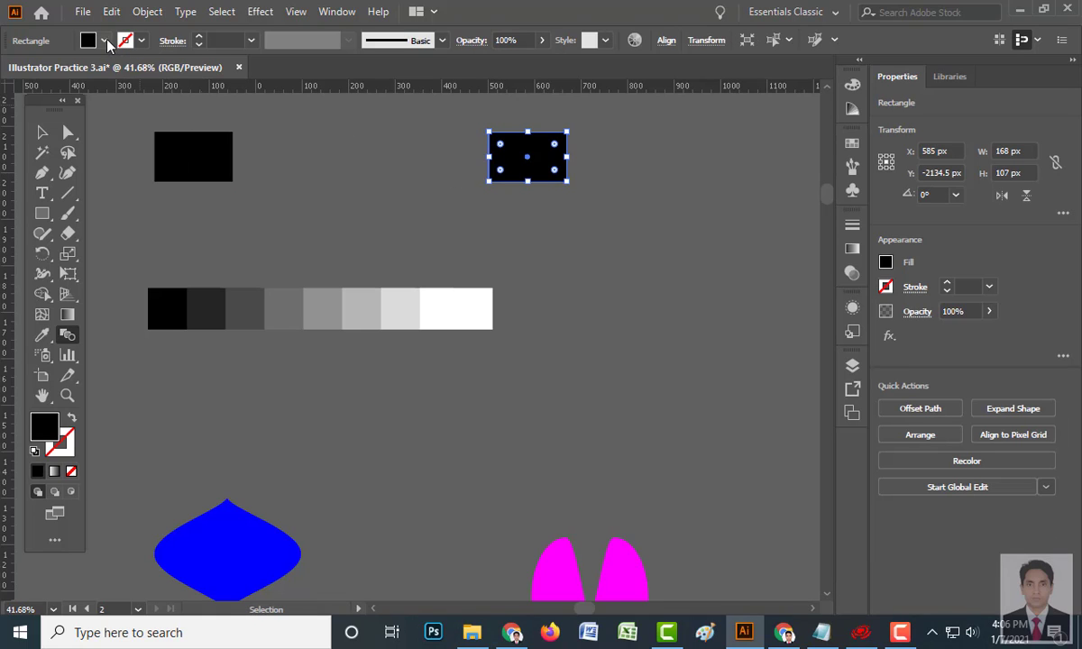
left_click(104, 41)
left_click(46, 68)
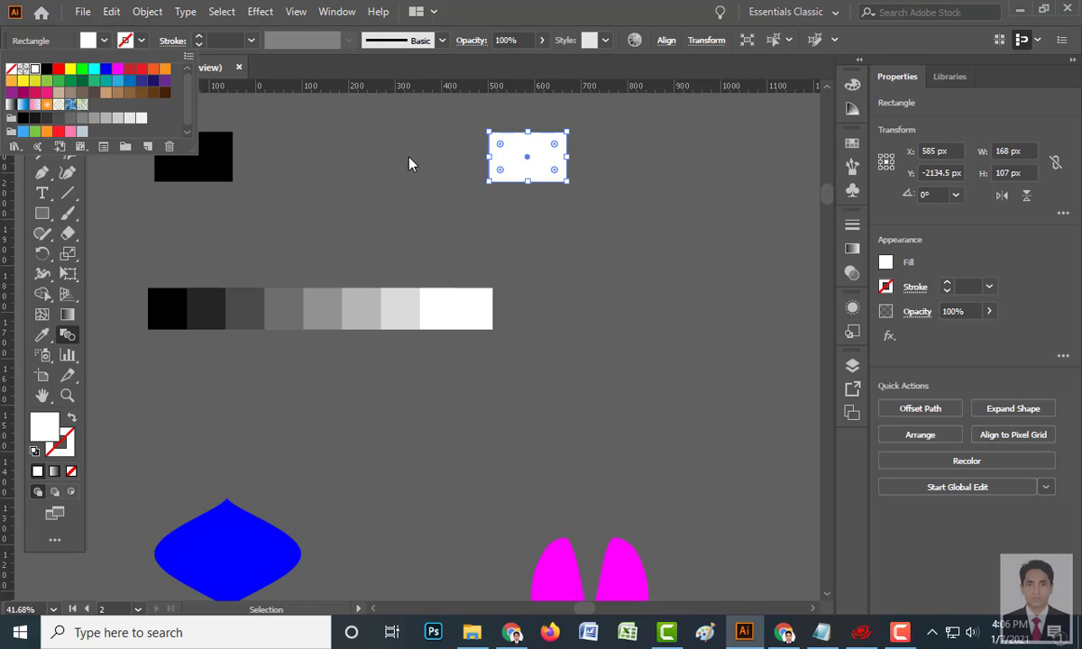
key("w")
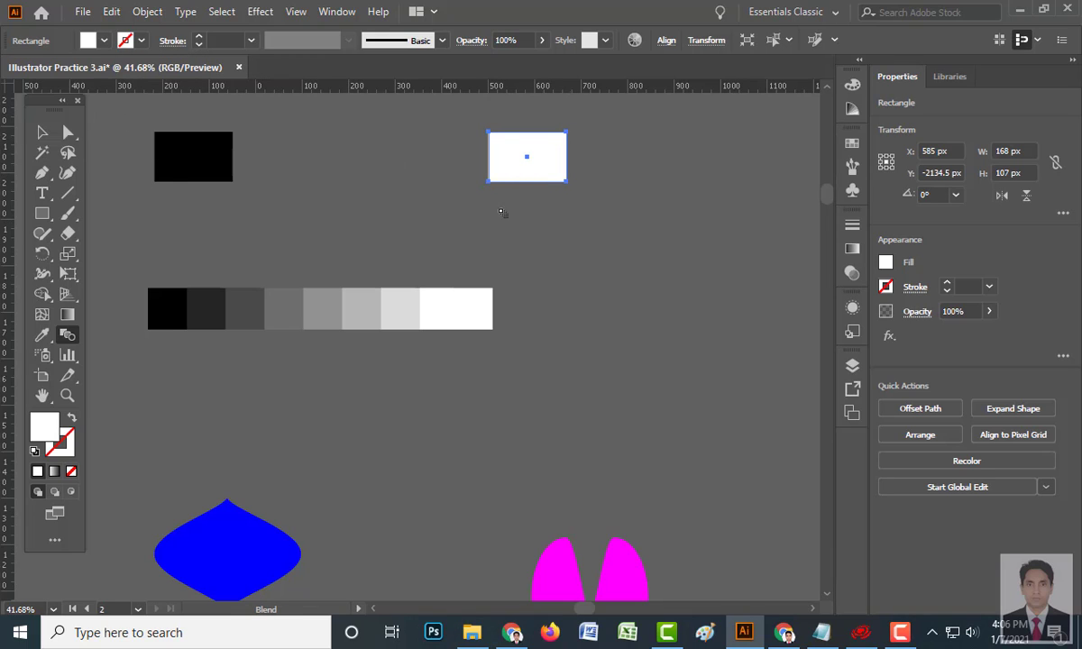
- Blend the upper black rectangle into the white one using Specified Steps spacing with 8 steps
left_click(42, 133)
left_click_drag(147, 126, 553, 206)
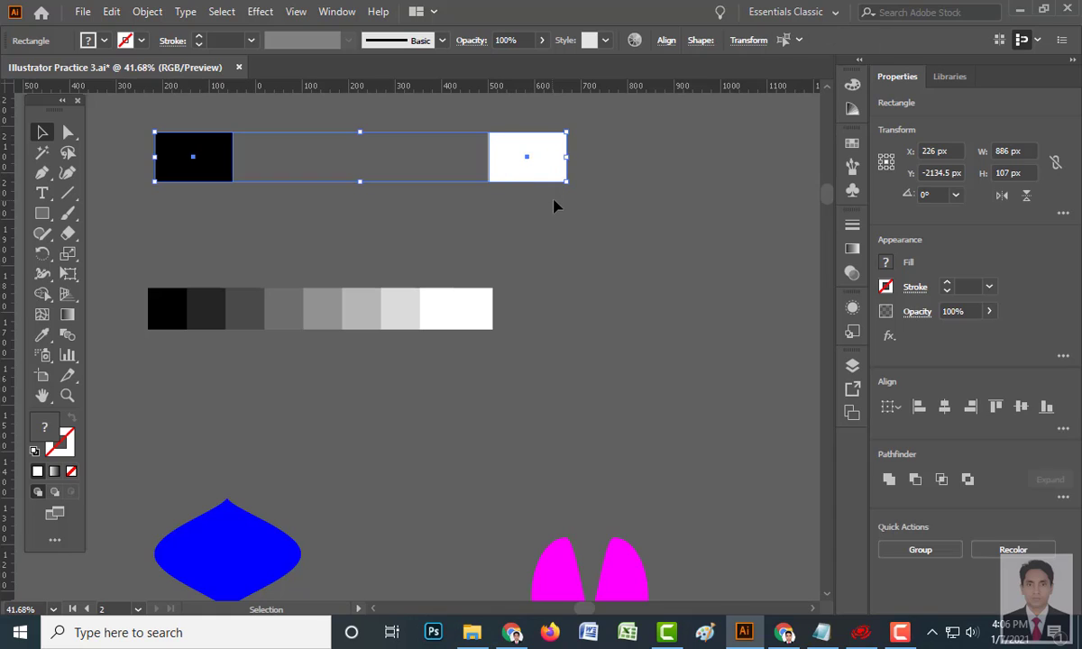
left_click(67, 335)
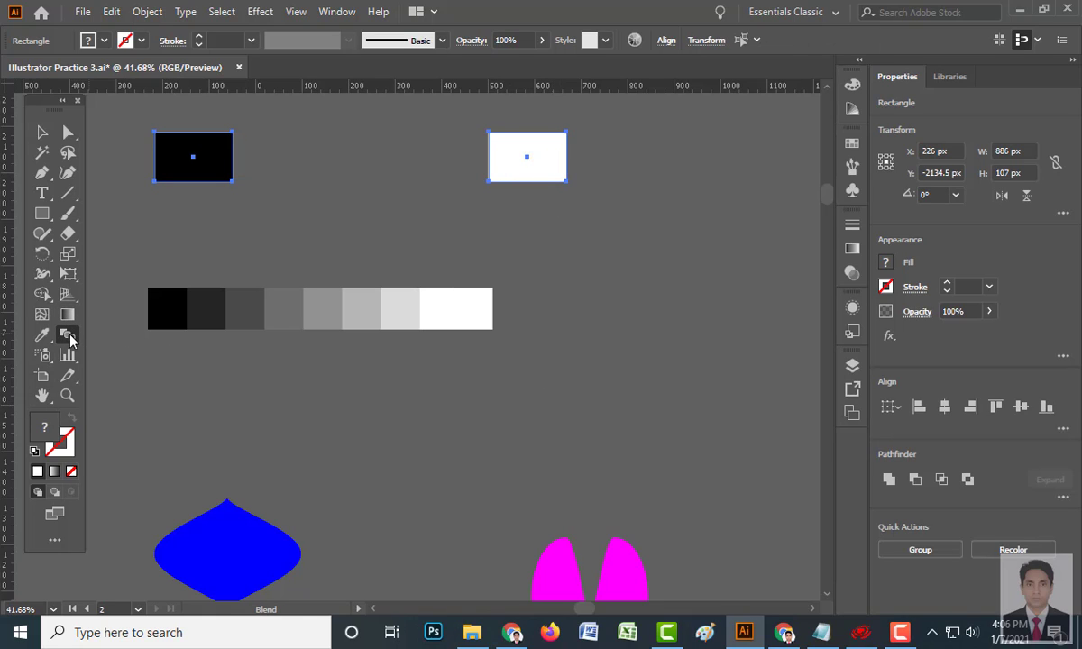
double_click(66, 336)
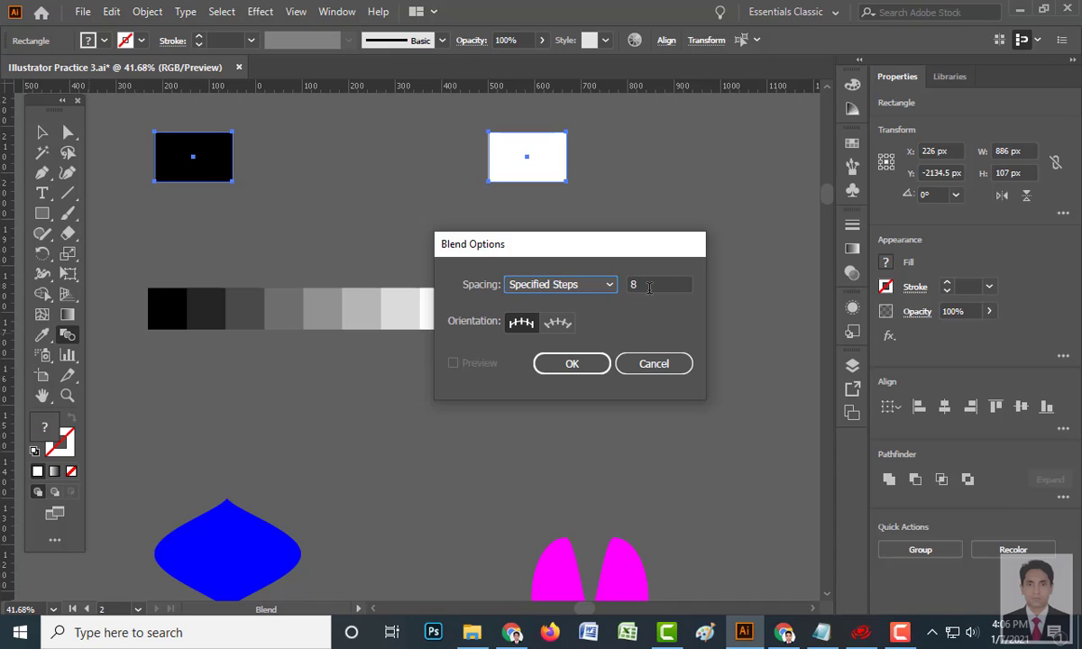
left_click(571, 364)
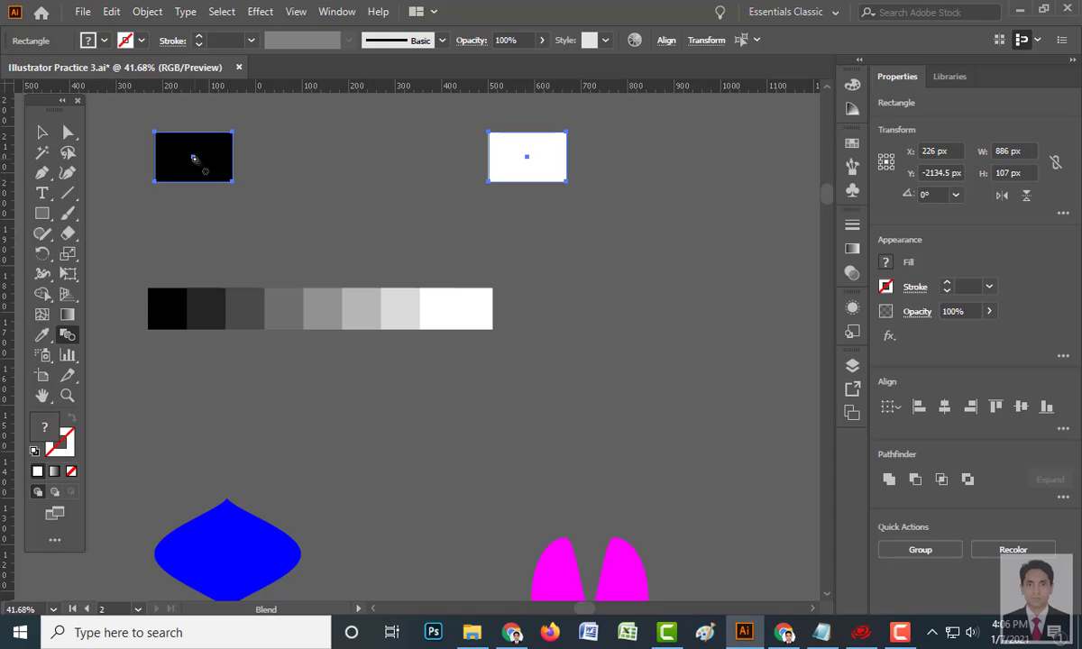
left_click(527, 158)
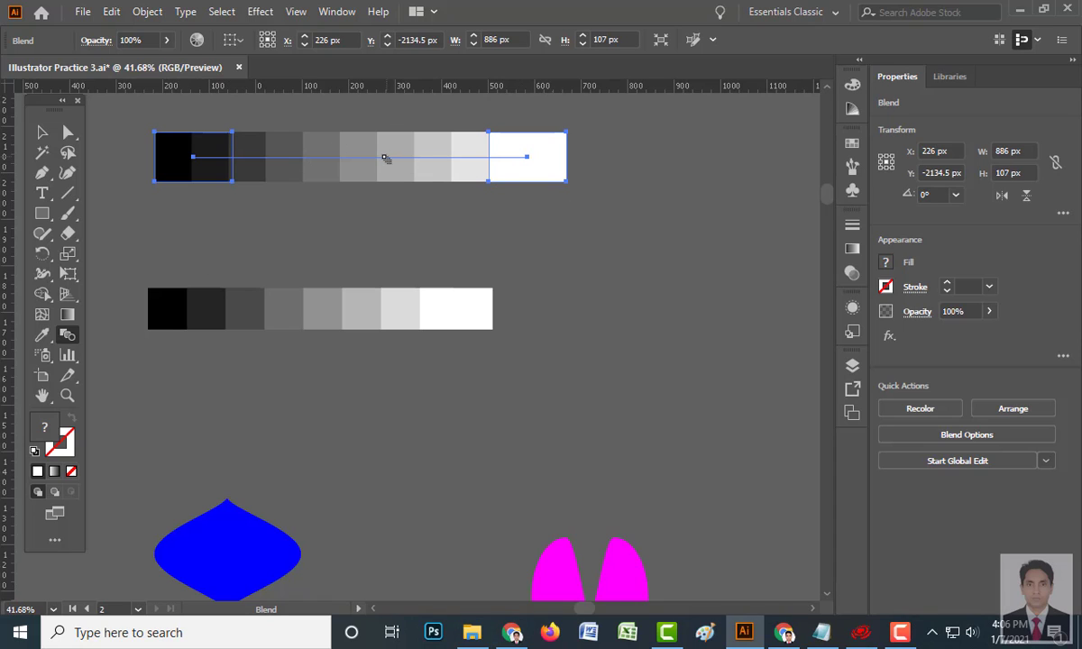
- Expand the upper blend's object and fill, and ungroup the resulting rectangles
left_click(140, 12)
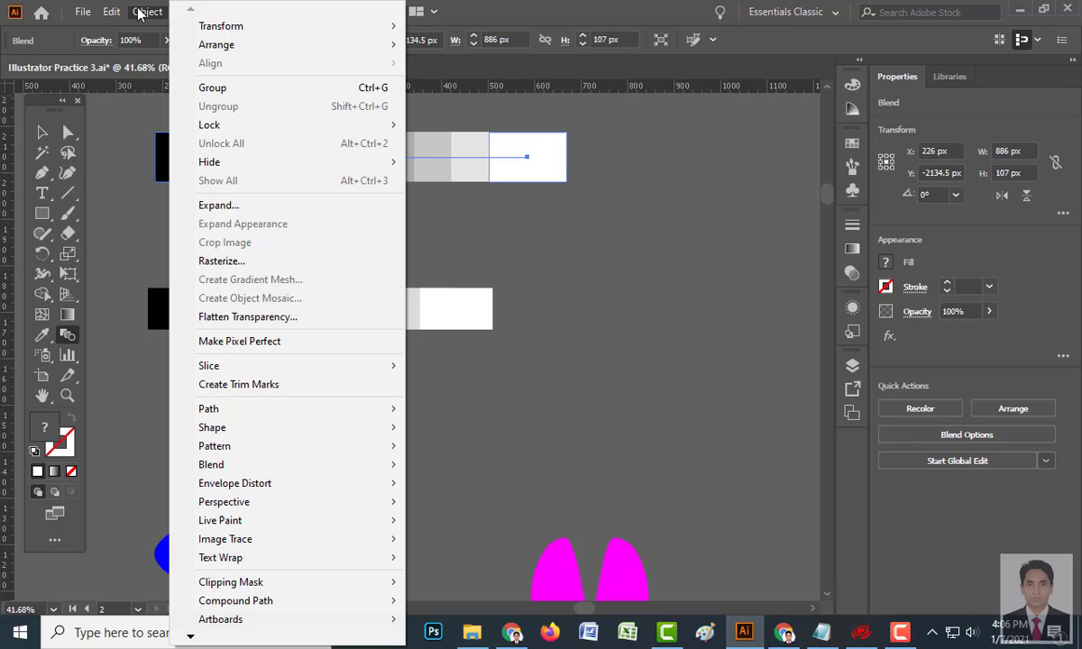
left_click(205, 206)
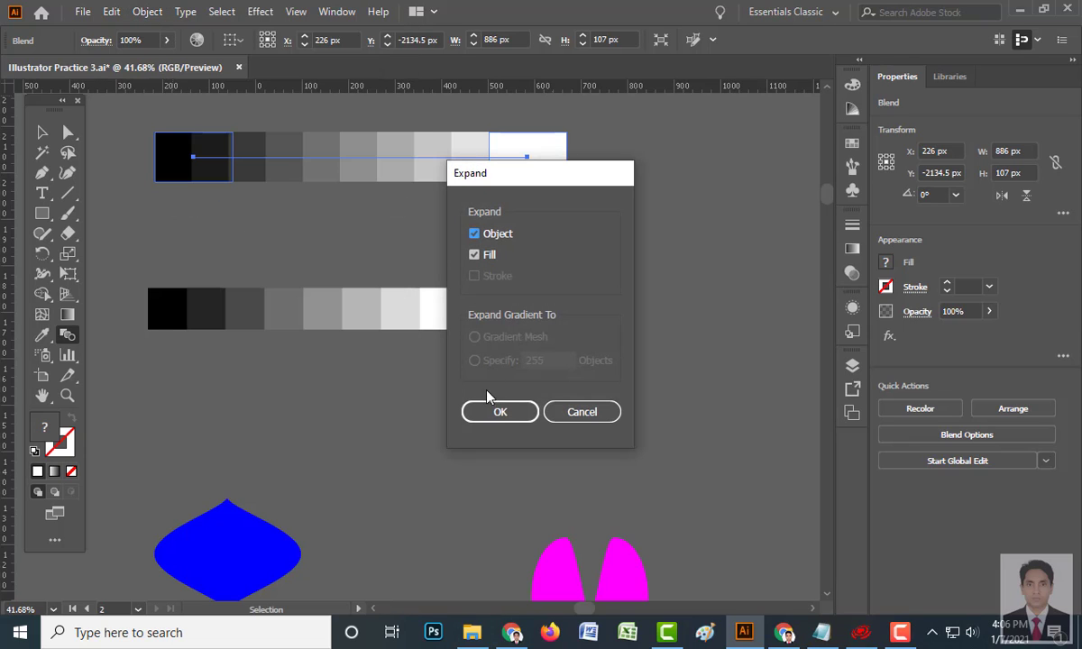
left_click(502, 419)
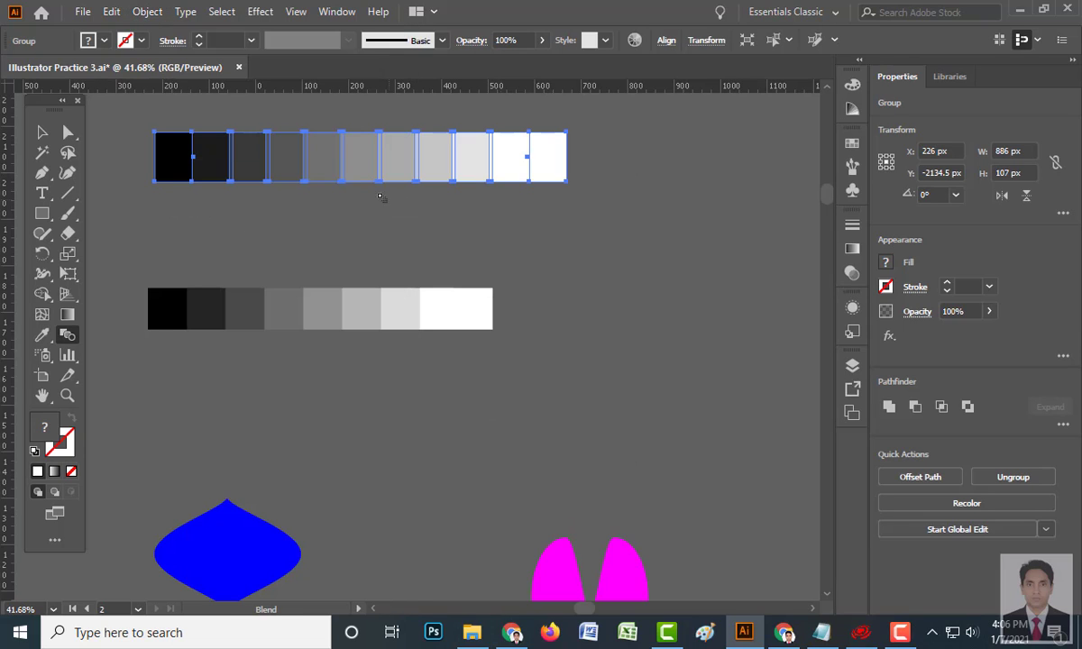
right_click(366, 156)
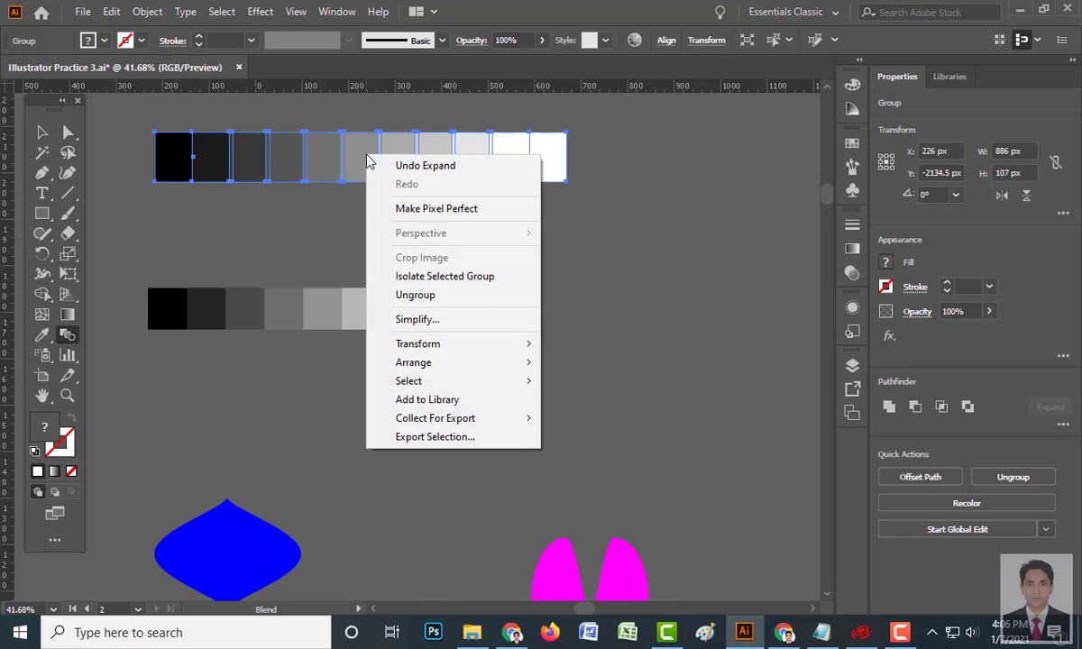
left_click(410, 293)
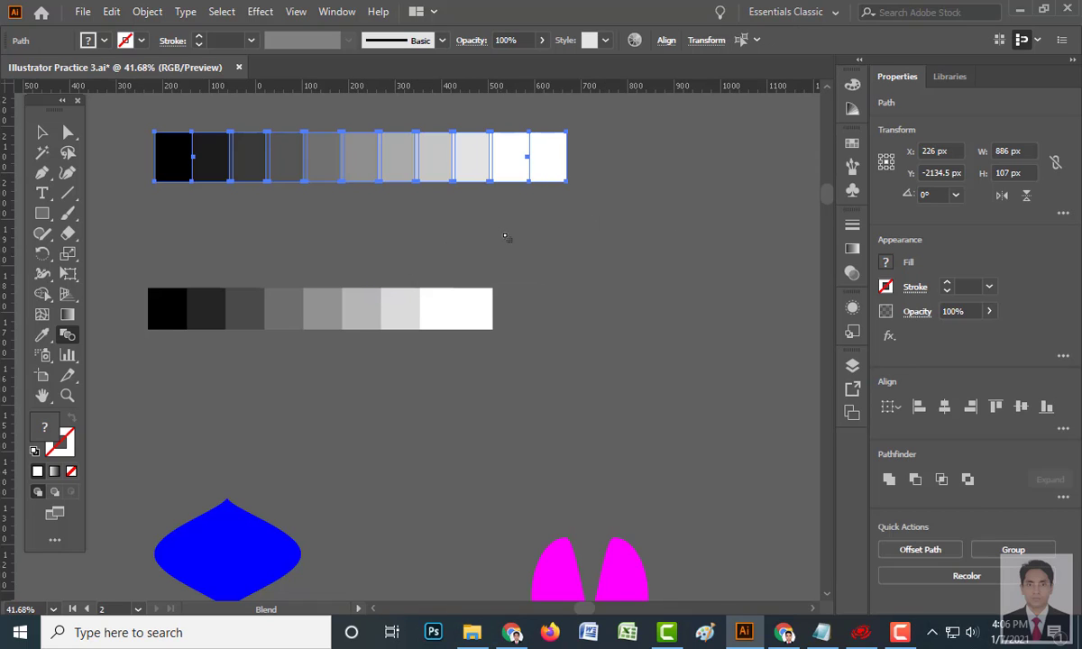
- Move the ungrouped rectangles horizontally to the left, to about X 139 px, and deselect them
left_click(41, 133)
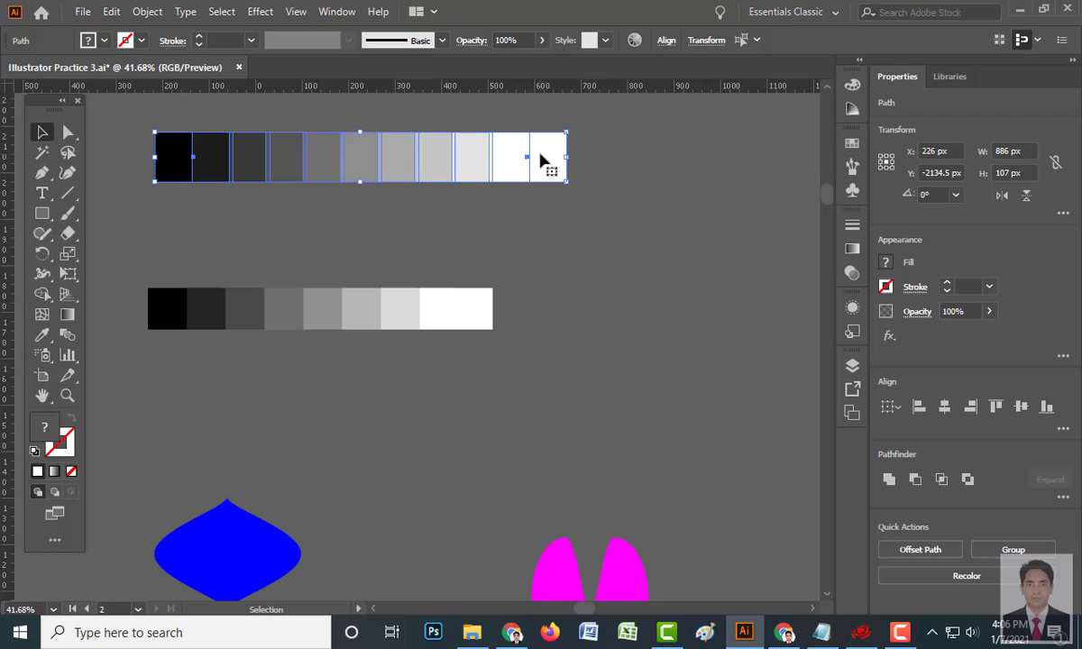
left_click_drag(541, 160, 492, 170)
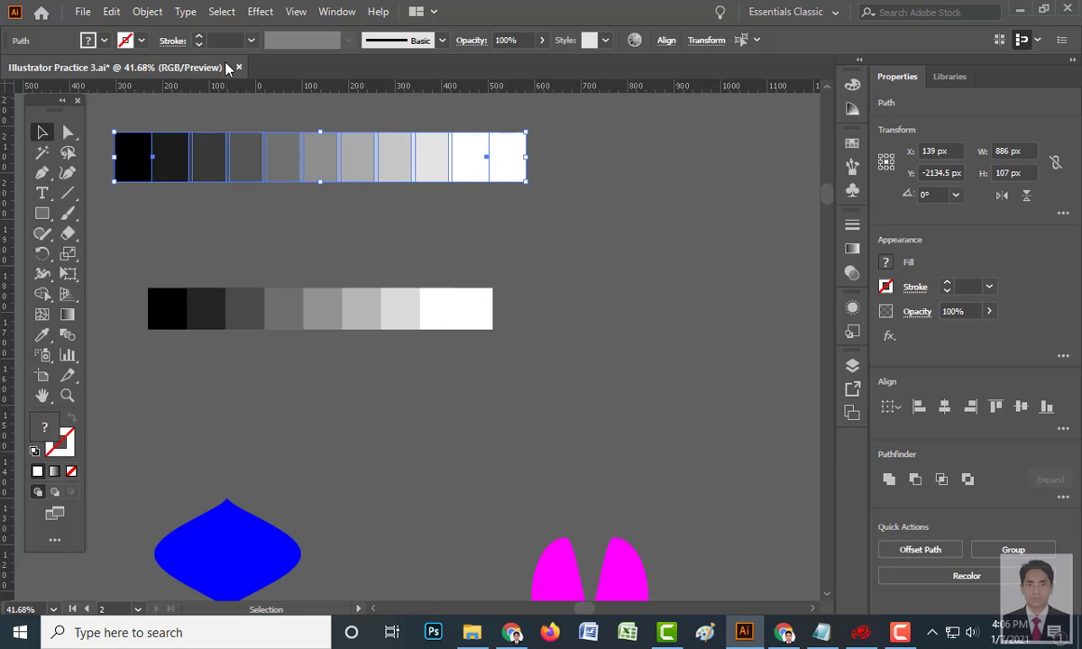
left_click(147, 12)
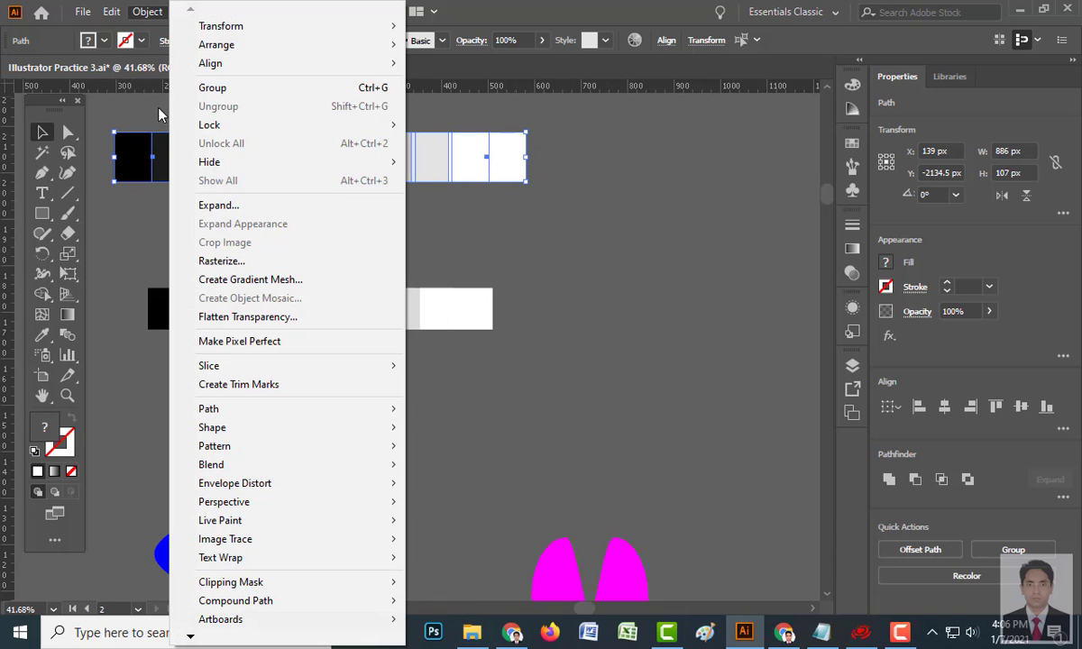
left_click(204, 206)
right_click(315, 160)
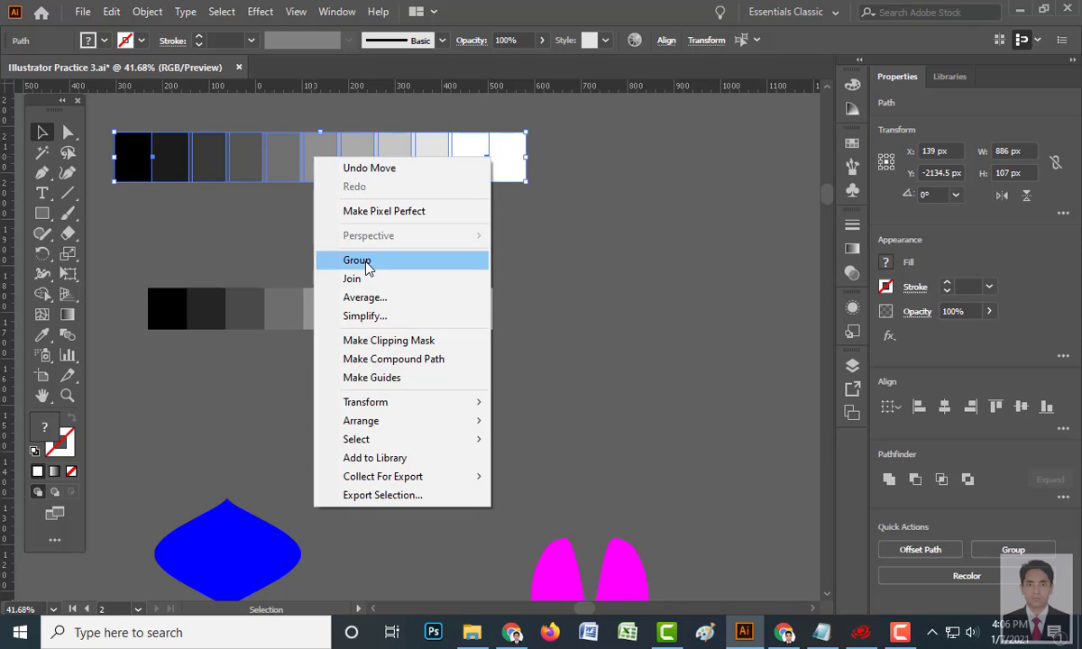
left_click(244, 217)
left_click(370, 206)
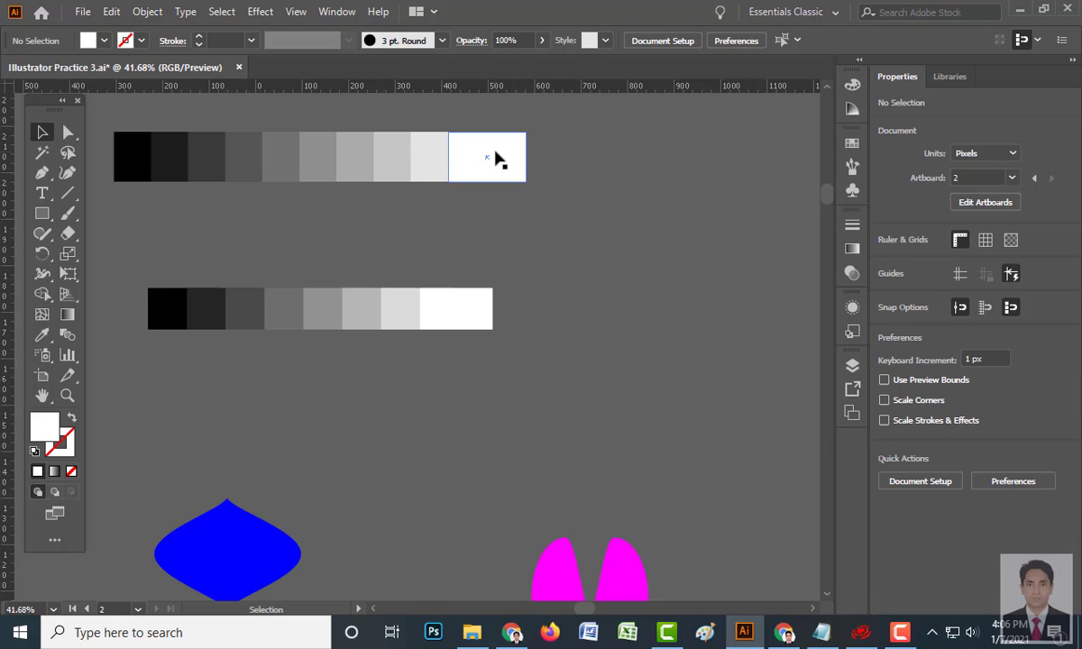
- Pull the white and grey rectangles out of the upper strip one by one, placing the white one at about X 733 px
left_click_drag(494, 162, 713, 186)
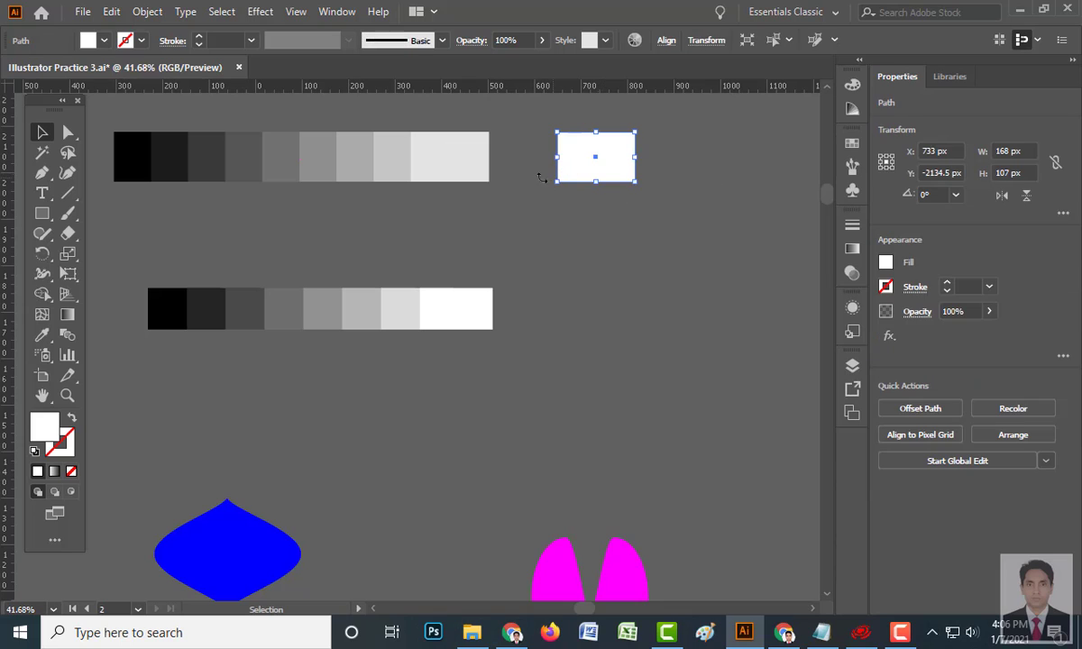
left_click_drag(469, 169, 513, 240)
left_click_drag(410, 179, 407, 250)
left_click_drag(397, 156, 486, 144)
left_click_drag(330, 165, 282, 246)
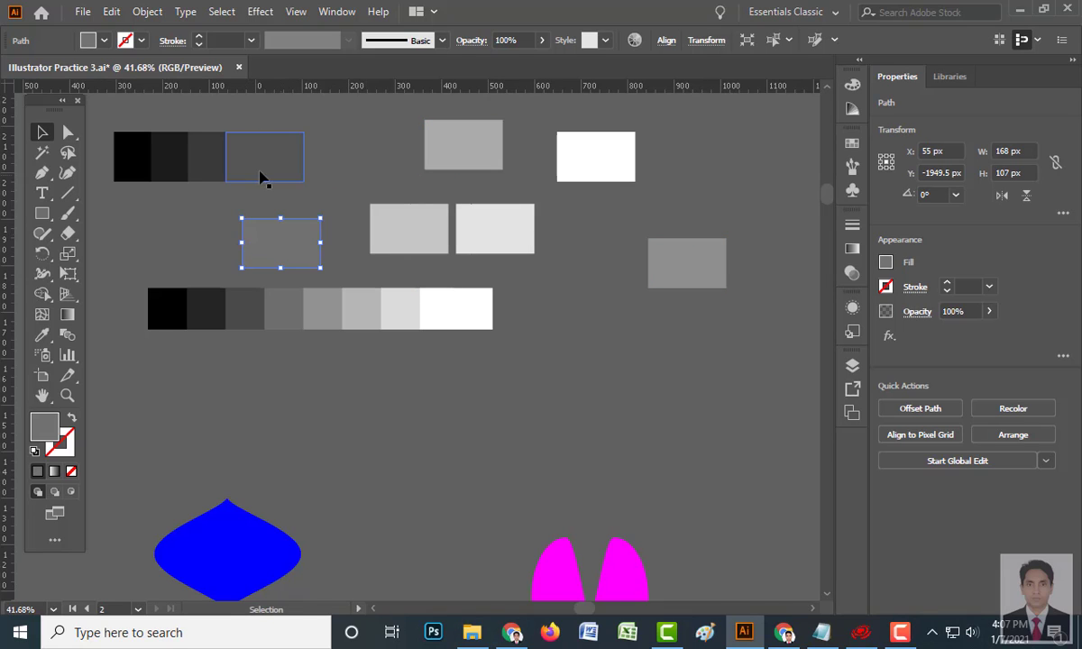
left_click_drag(294, 155, 373, 144)
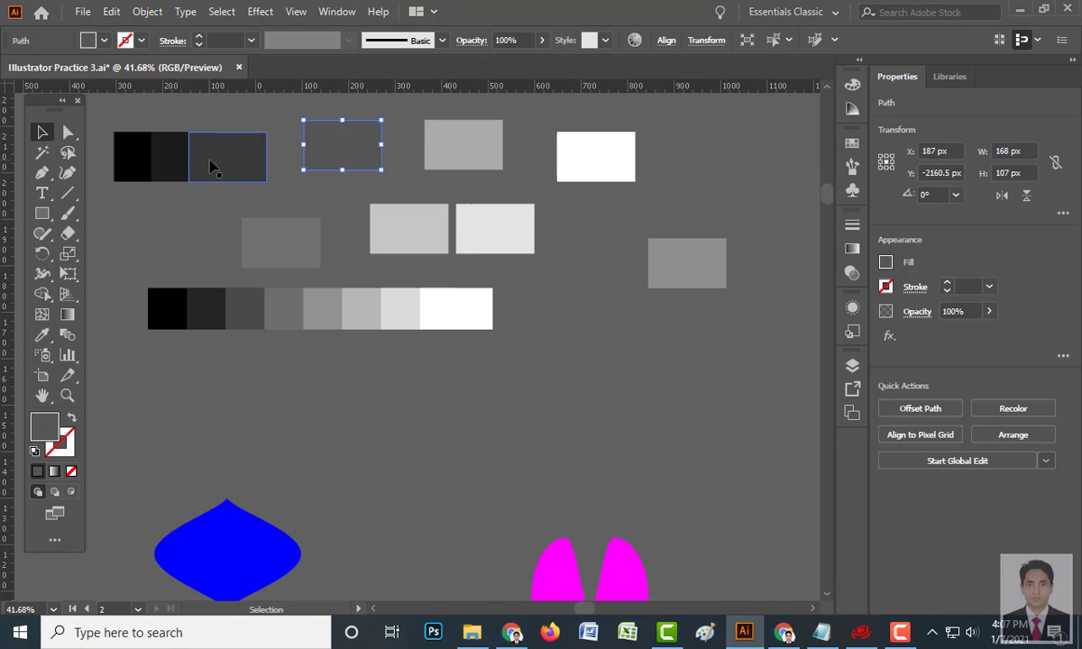
left_click_drag(211, 166, 267, 176)
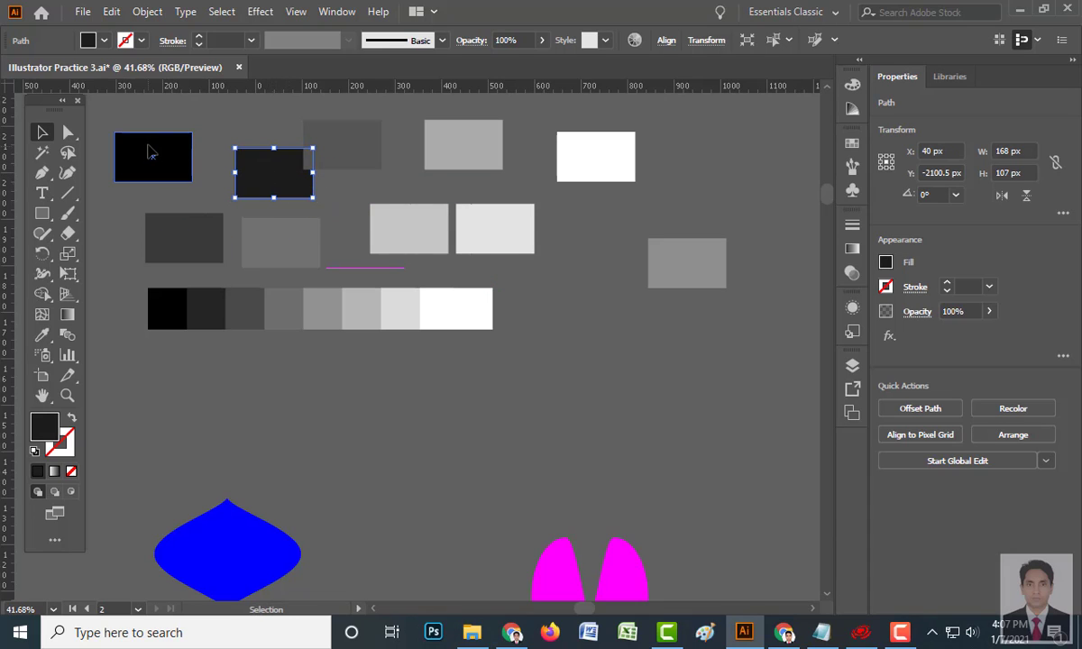
- Space out the black, near-black and dark grey rectangles along the upper row, the dark grey one at about X 211 px, and deselect
left_click_drag(150, 154, 144, 143)
left_click_drag(249, 172, 225, 152)
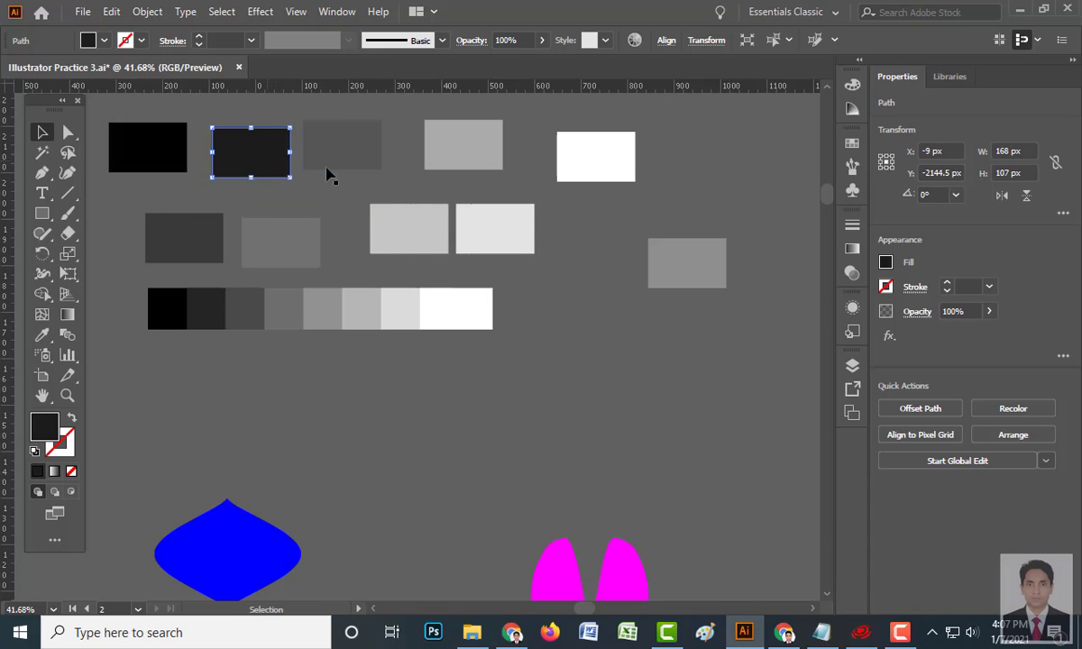
left_click_drag(346, 164, 356, 166)
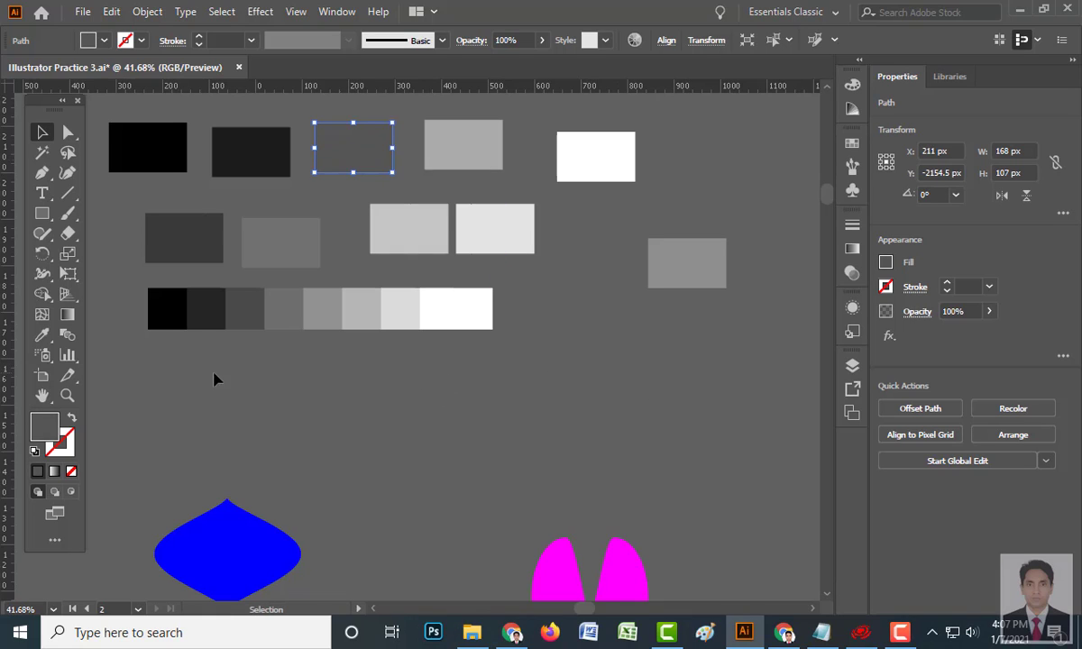
scroll(234, 381, "down", 2)
scroll(298, 389, "up", 4)
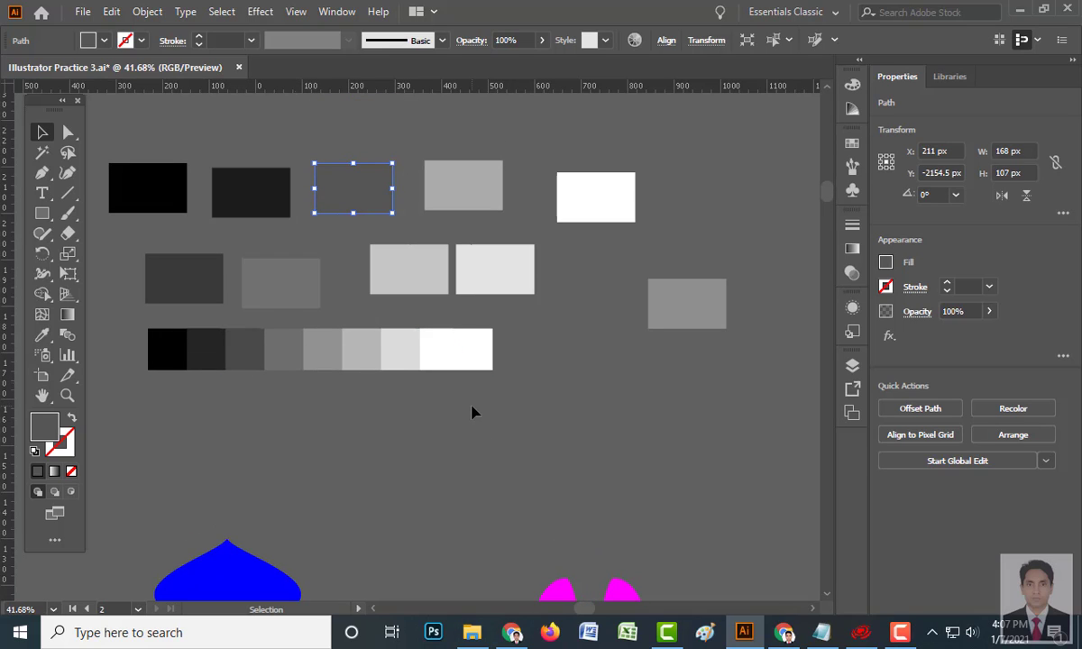
scroll(472, 411, "up", 5)
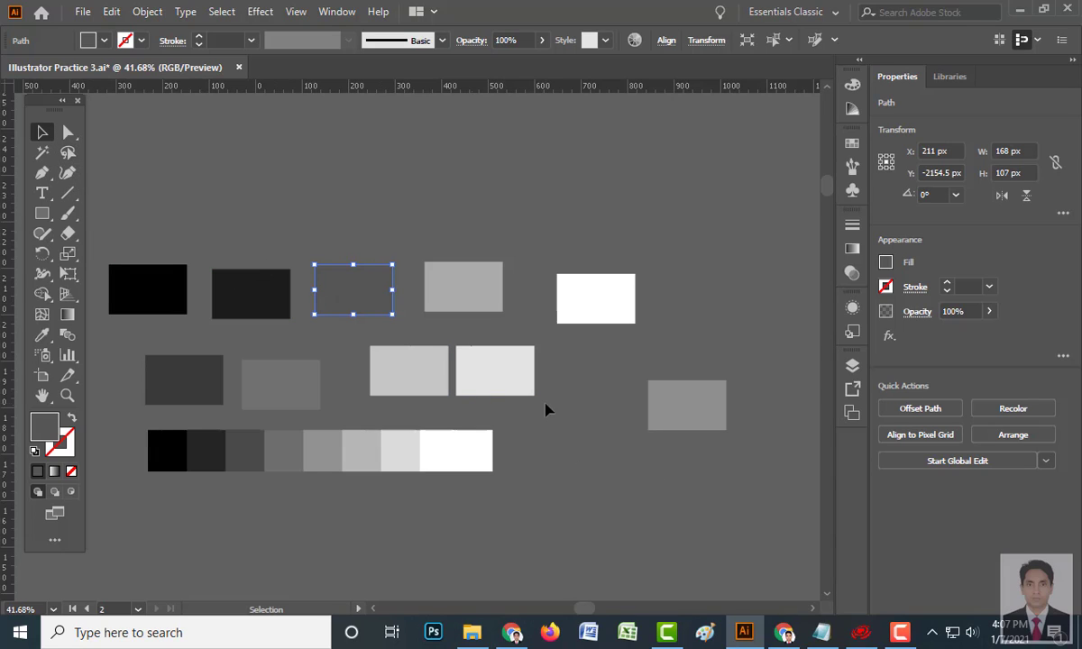
left_click(173, 146)
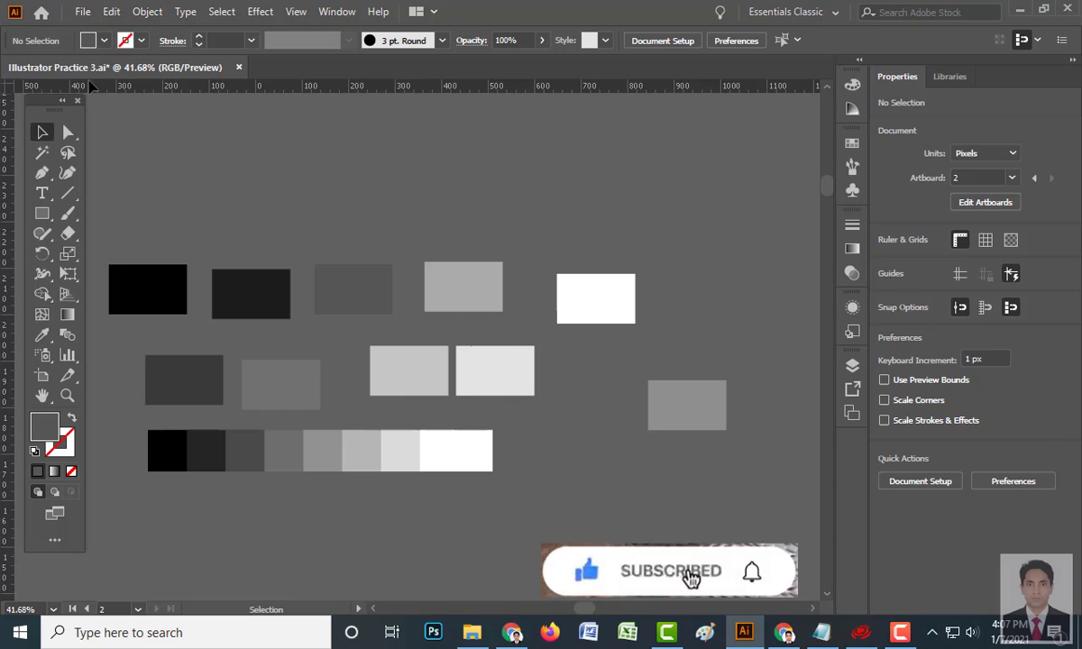
left_click(82, 13)
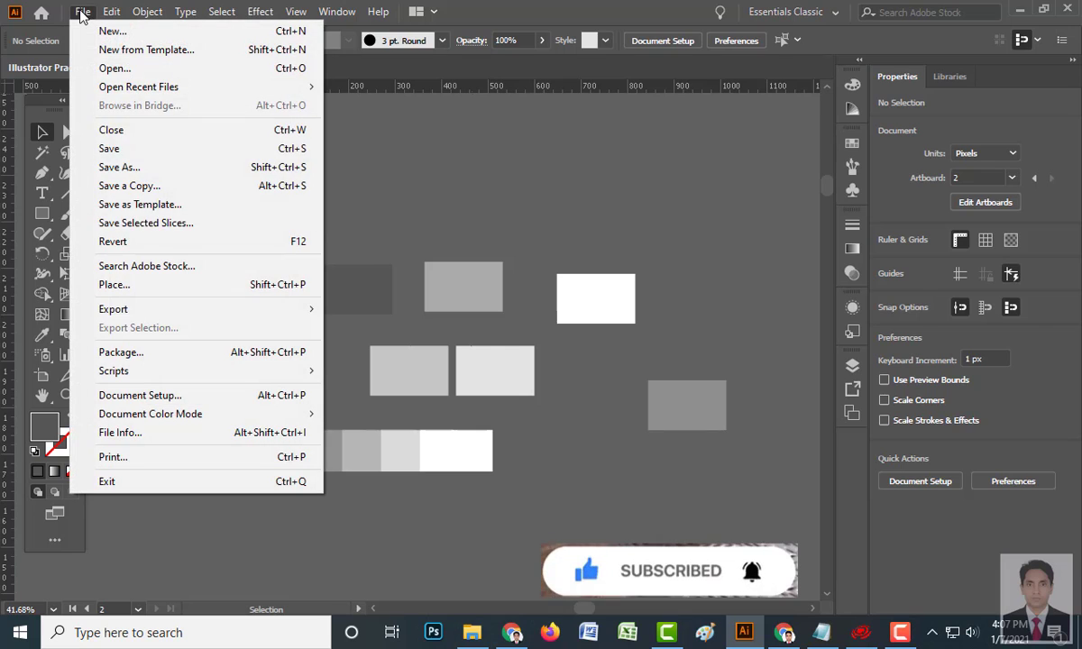
left_click(119, 167)
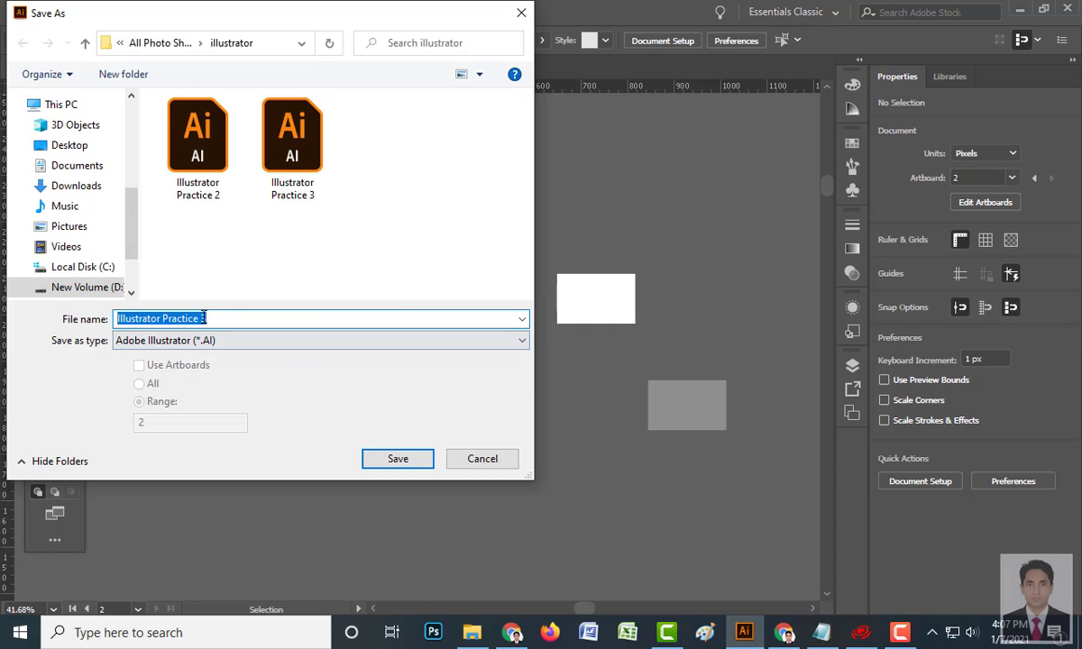
left_click(455, 465)
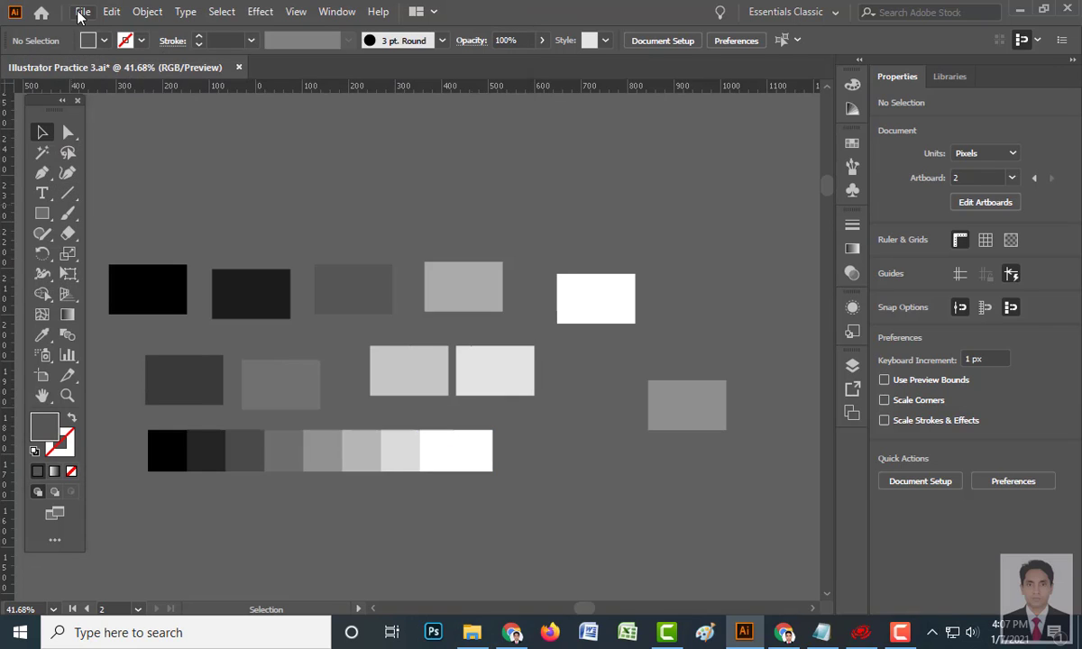
- Select all the rectangles and the blend, set up a JPEG export using artboards with range 2, and cancel the export
left_click_drag(103, 191, 683, 509)
left_click(81, 13)
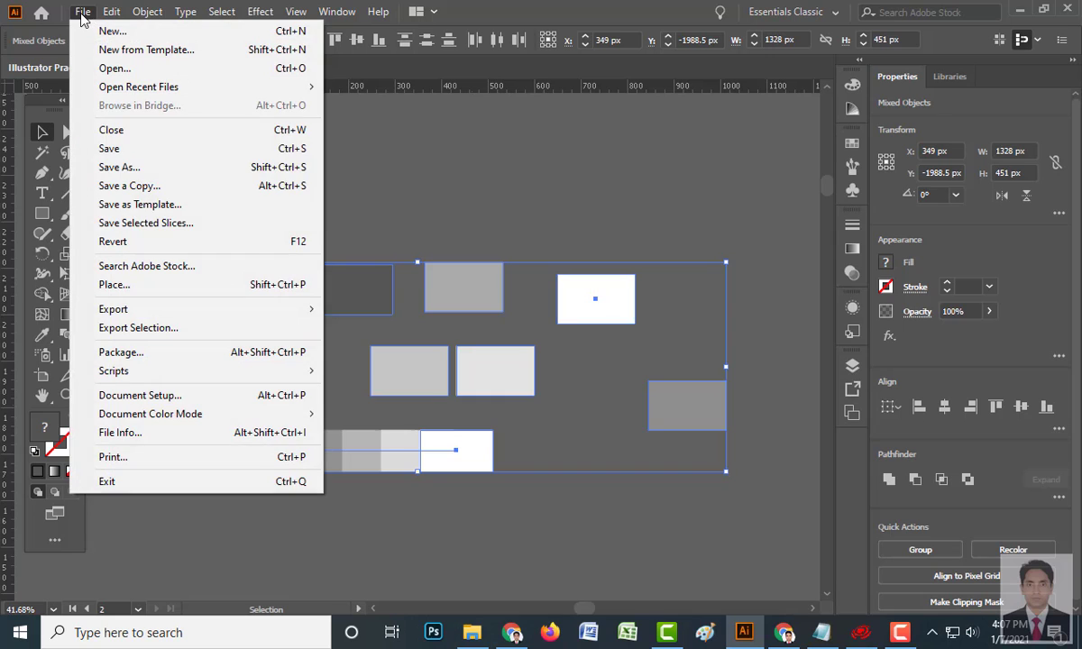
mouse_move(121, 310)
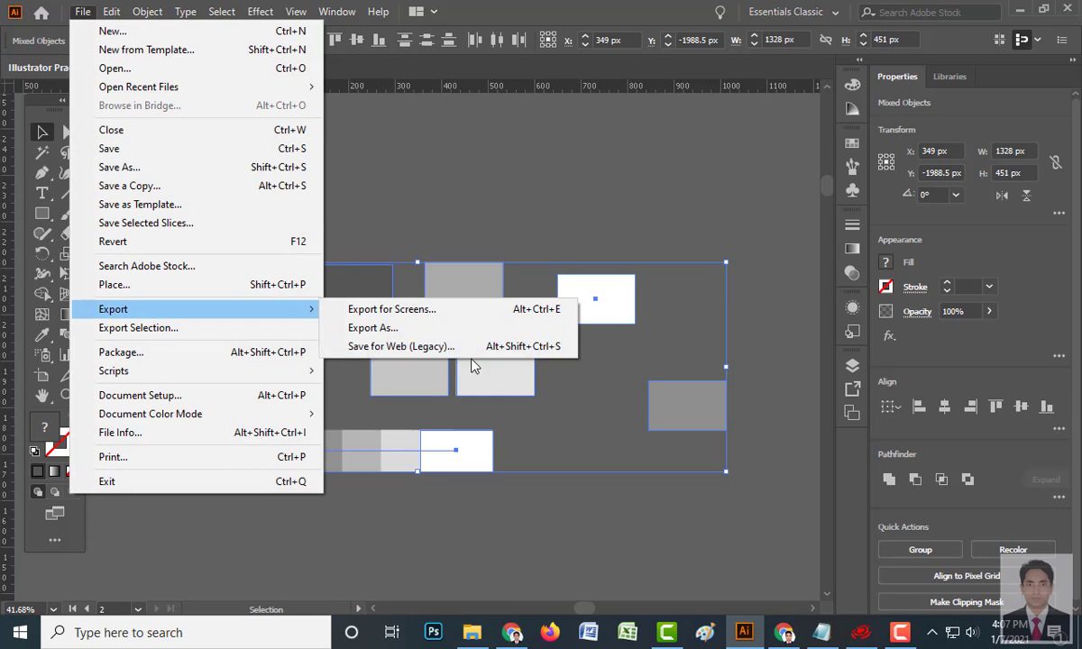
left_click(418, 331)
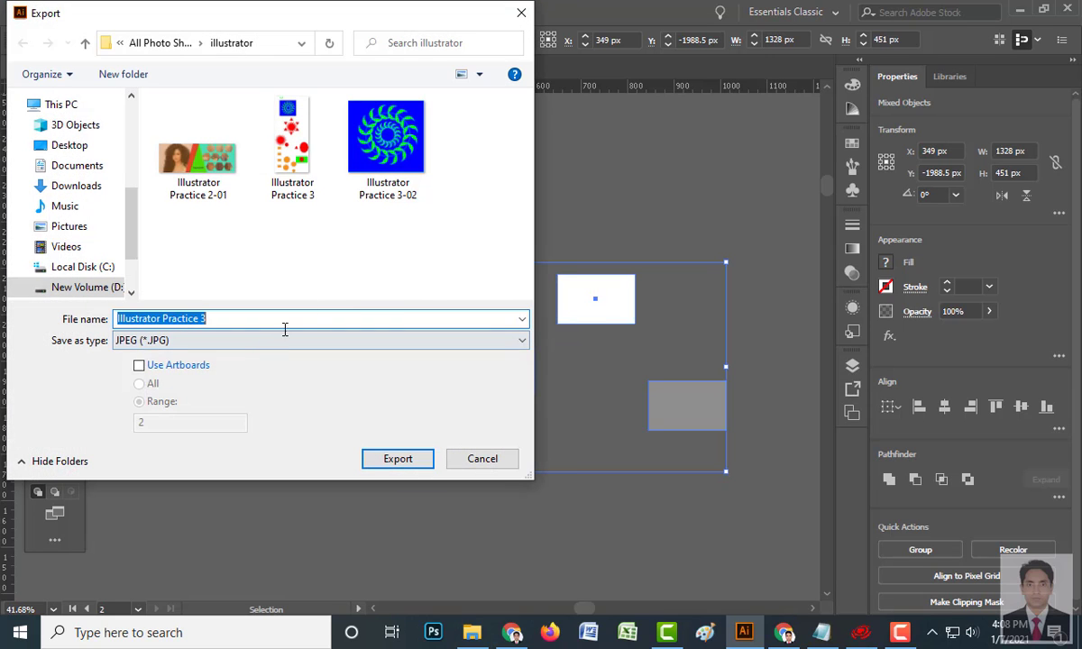
left_click(240, 343)
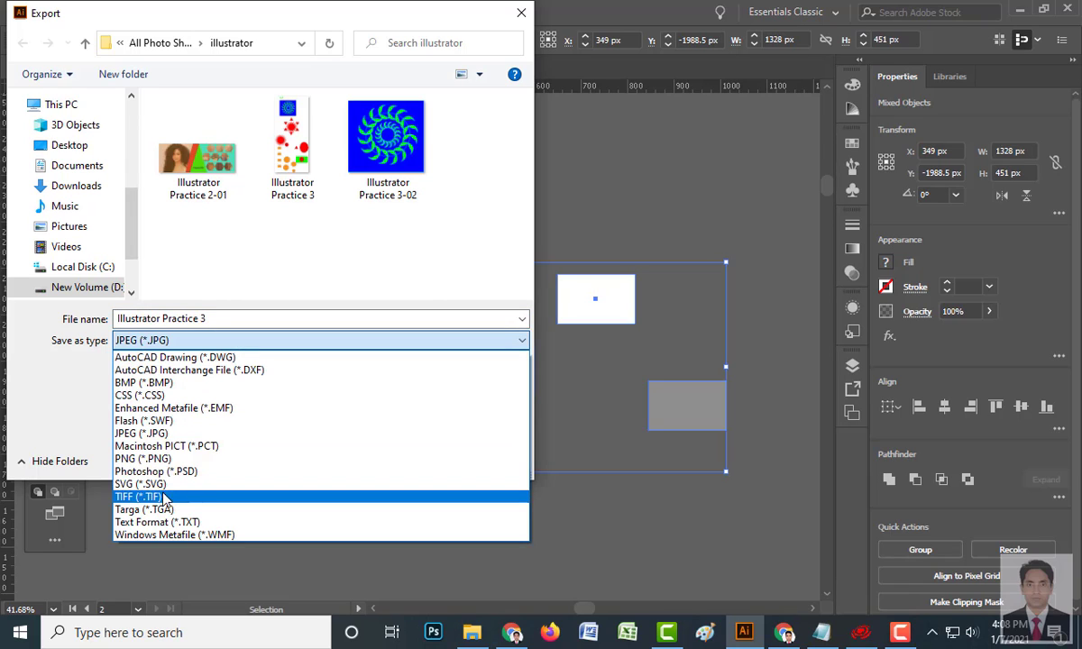
left_click(141, 439)
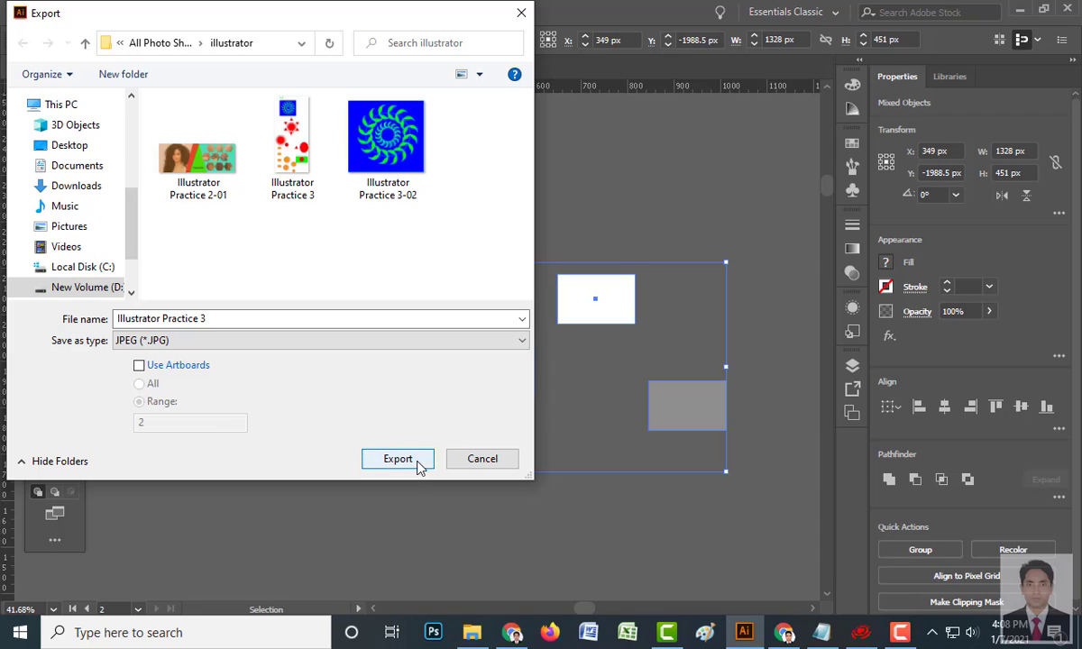
left_click(192, 372)
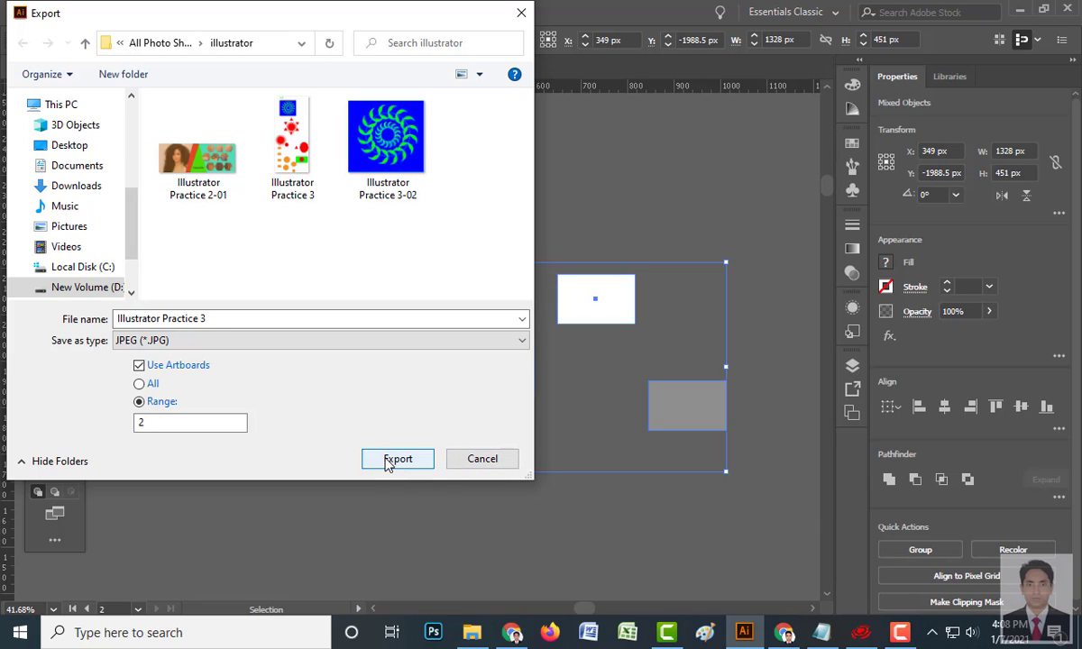
left_click(481, 459)
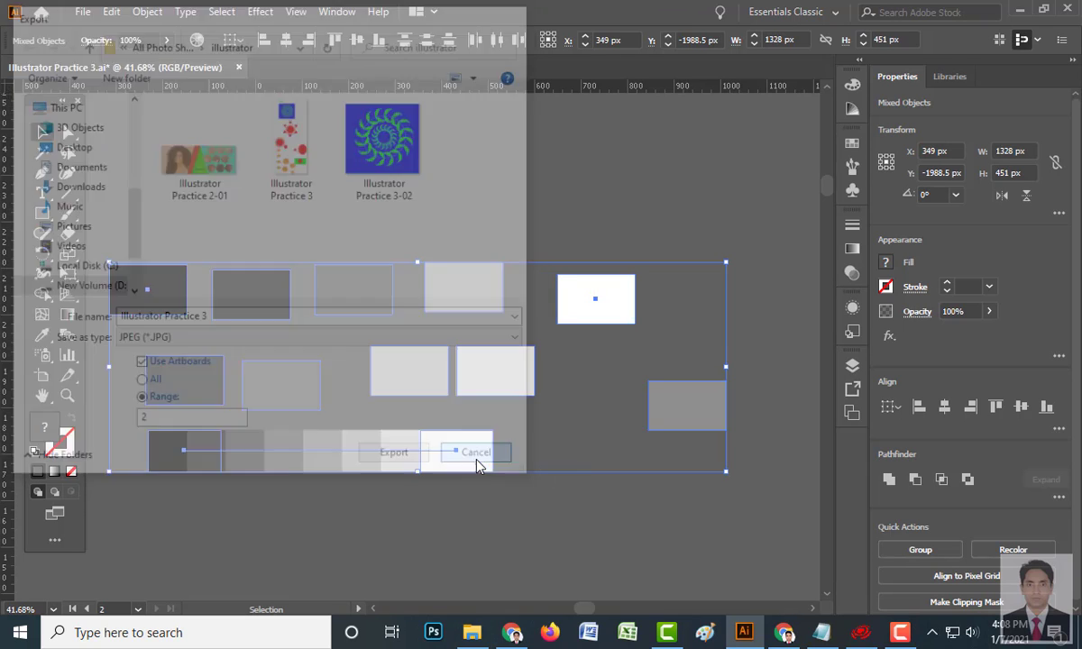